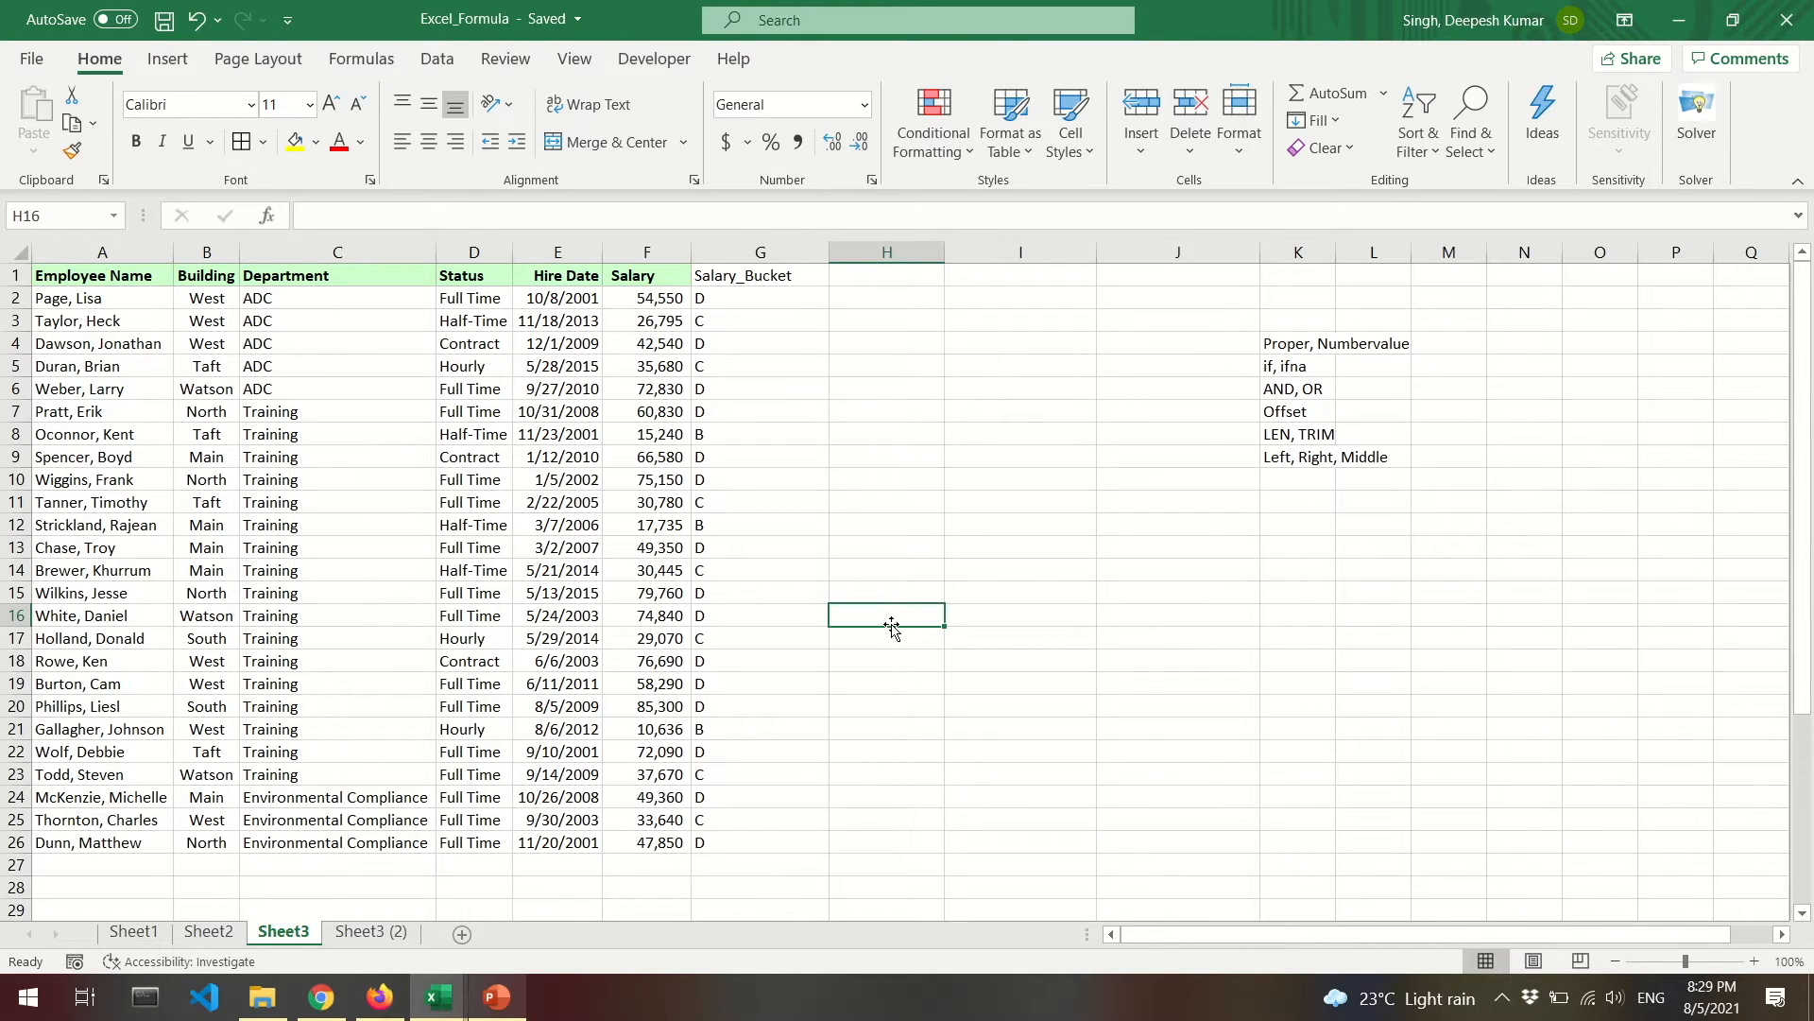
click(887, 427)
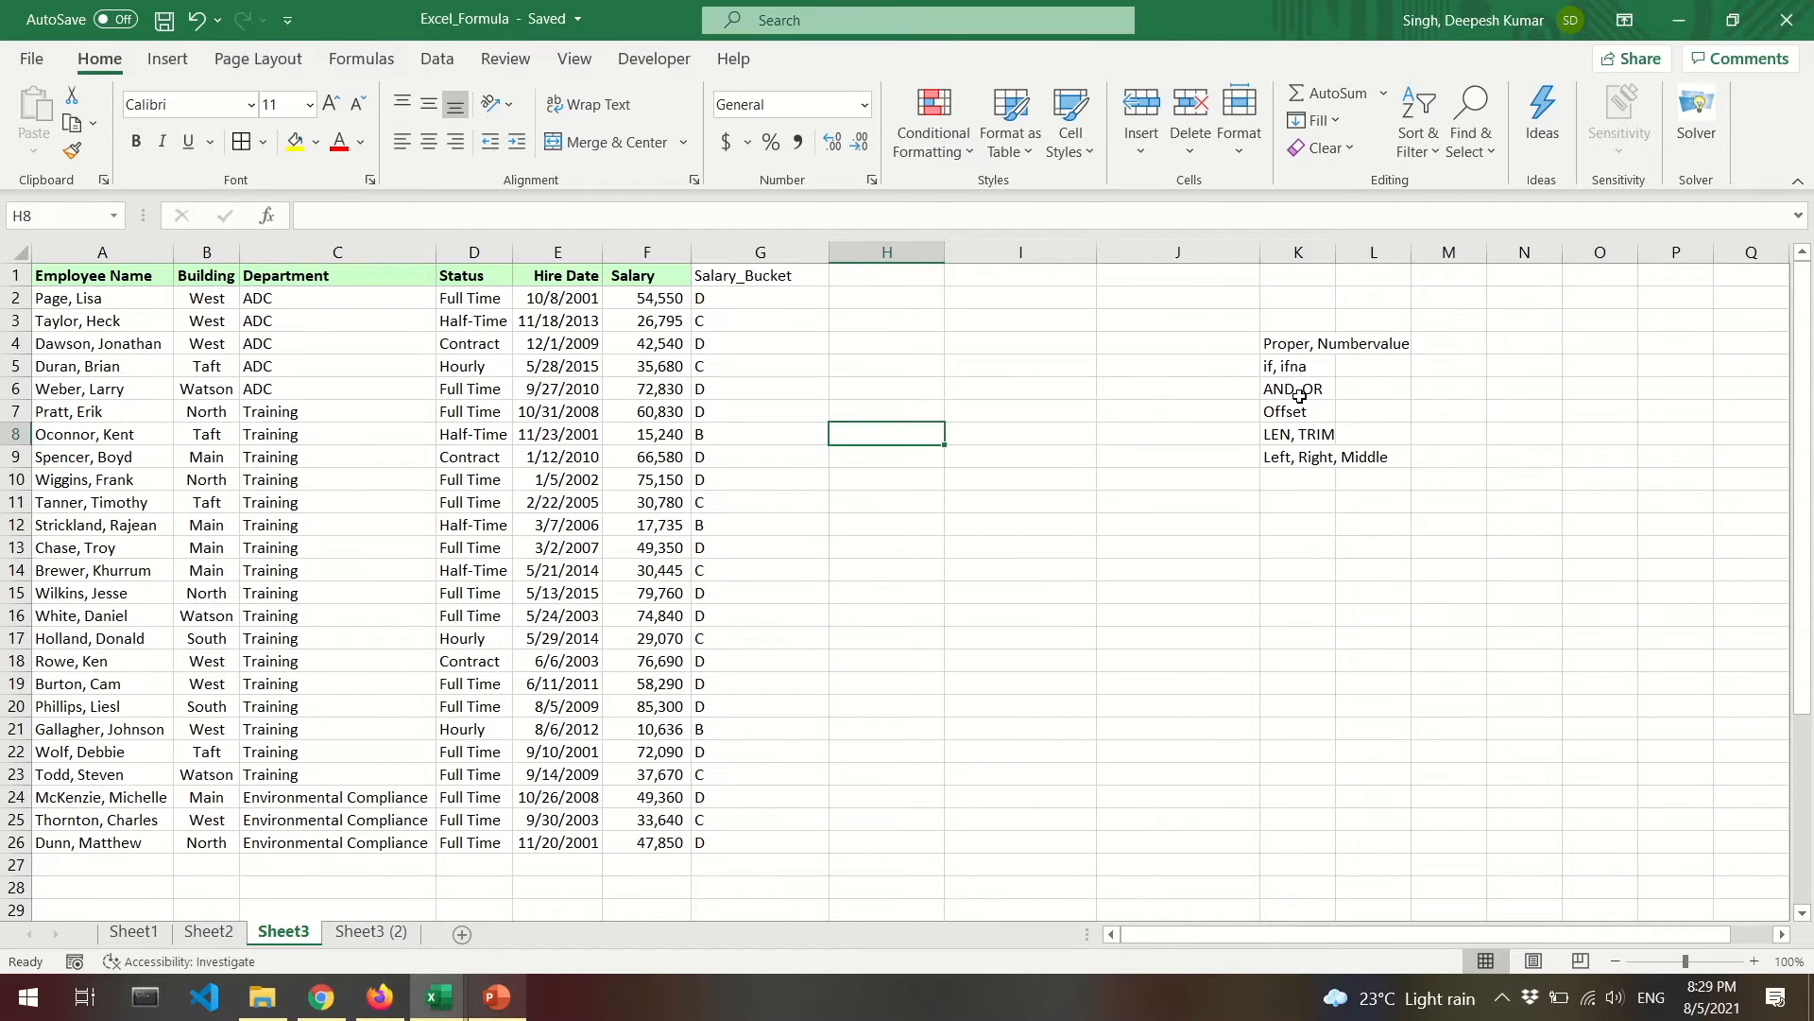
drag(1288, 342, 1289, 364)
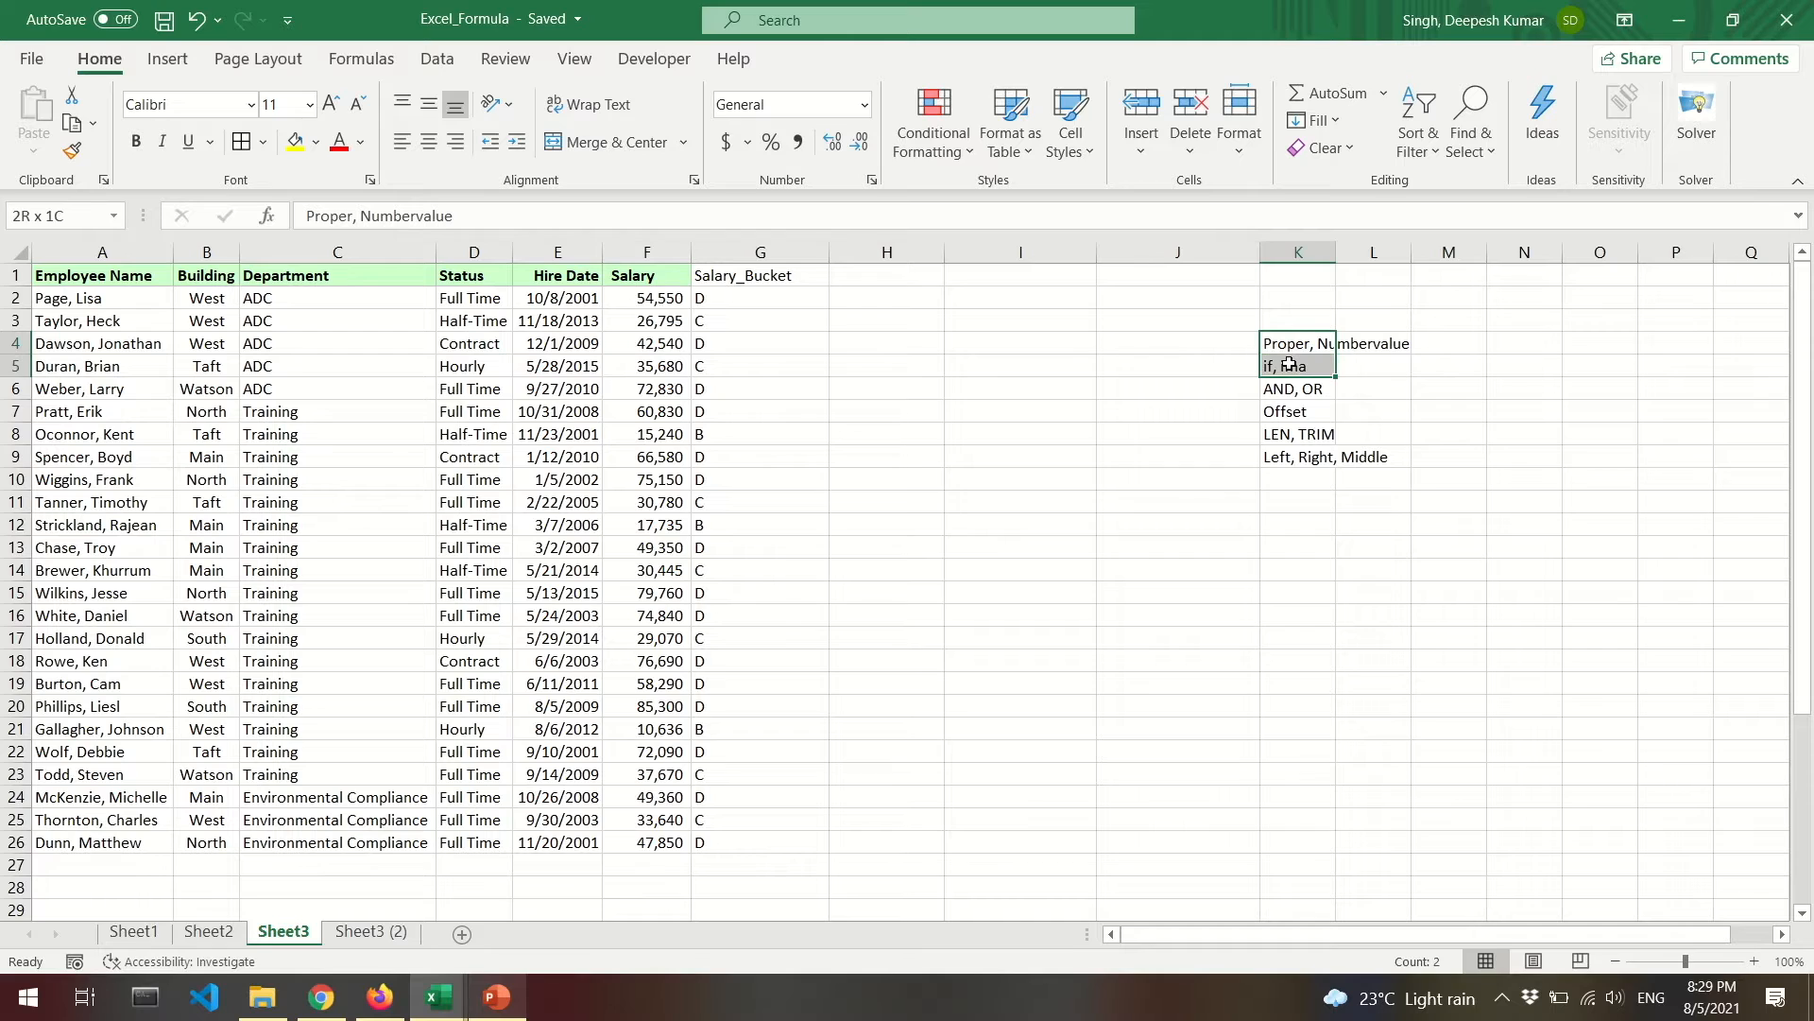
click(1296, 368)
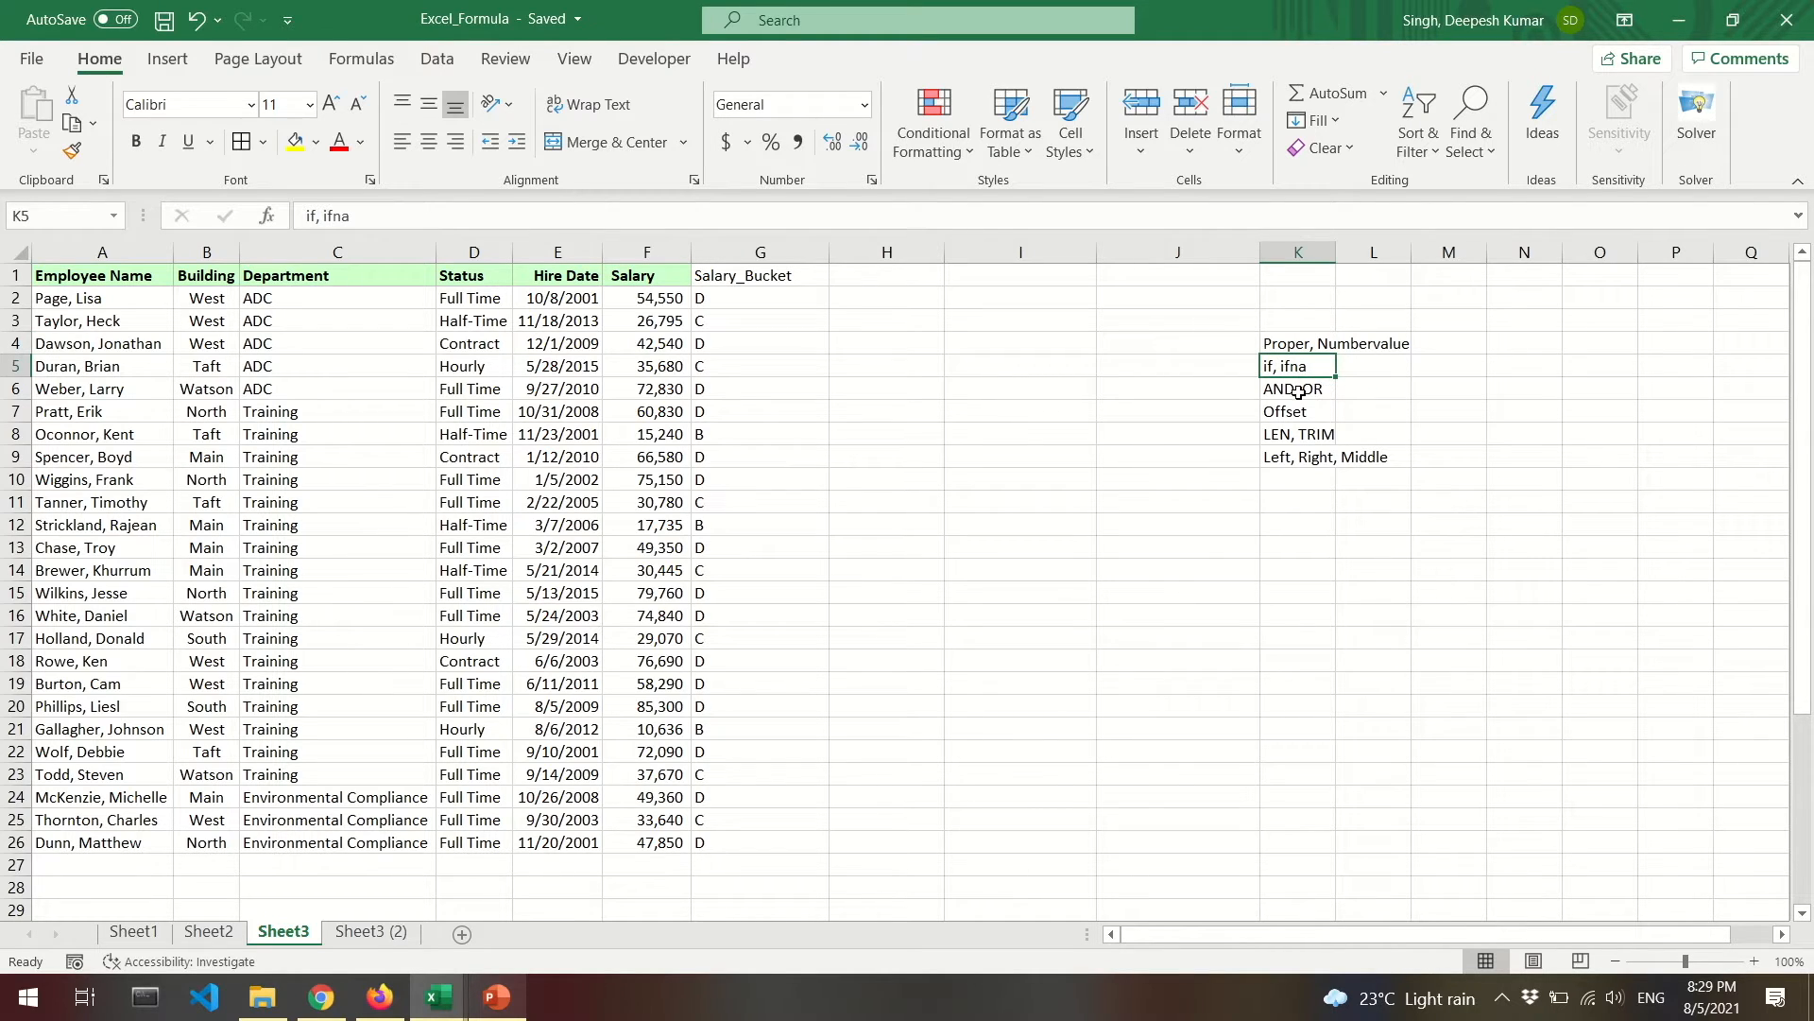
drag(1306, 395, 1303, 397)
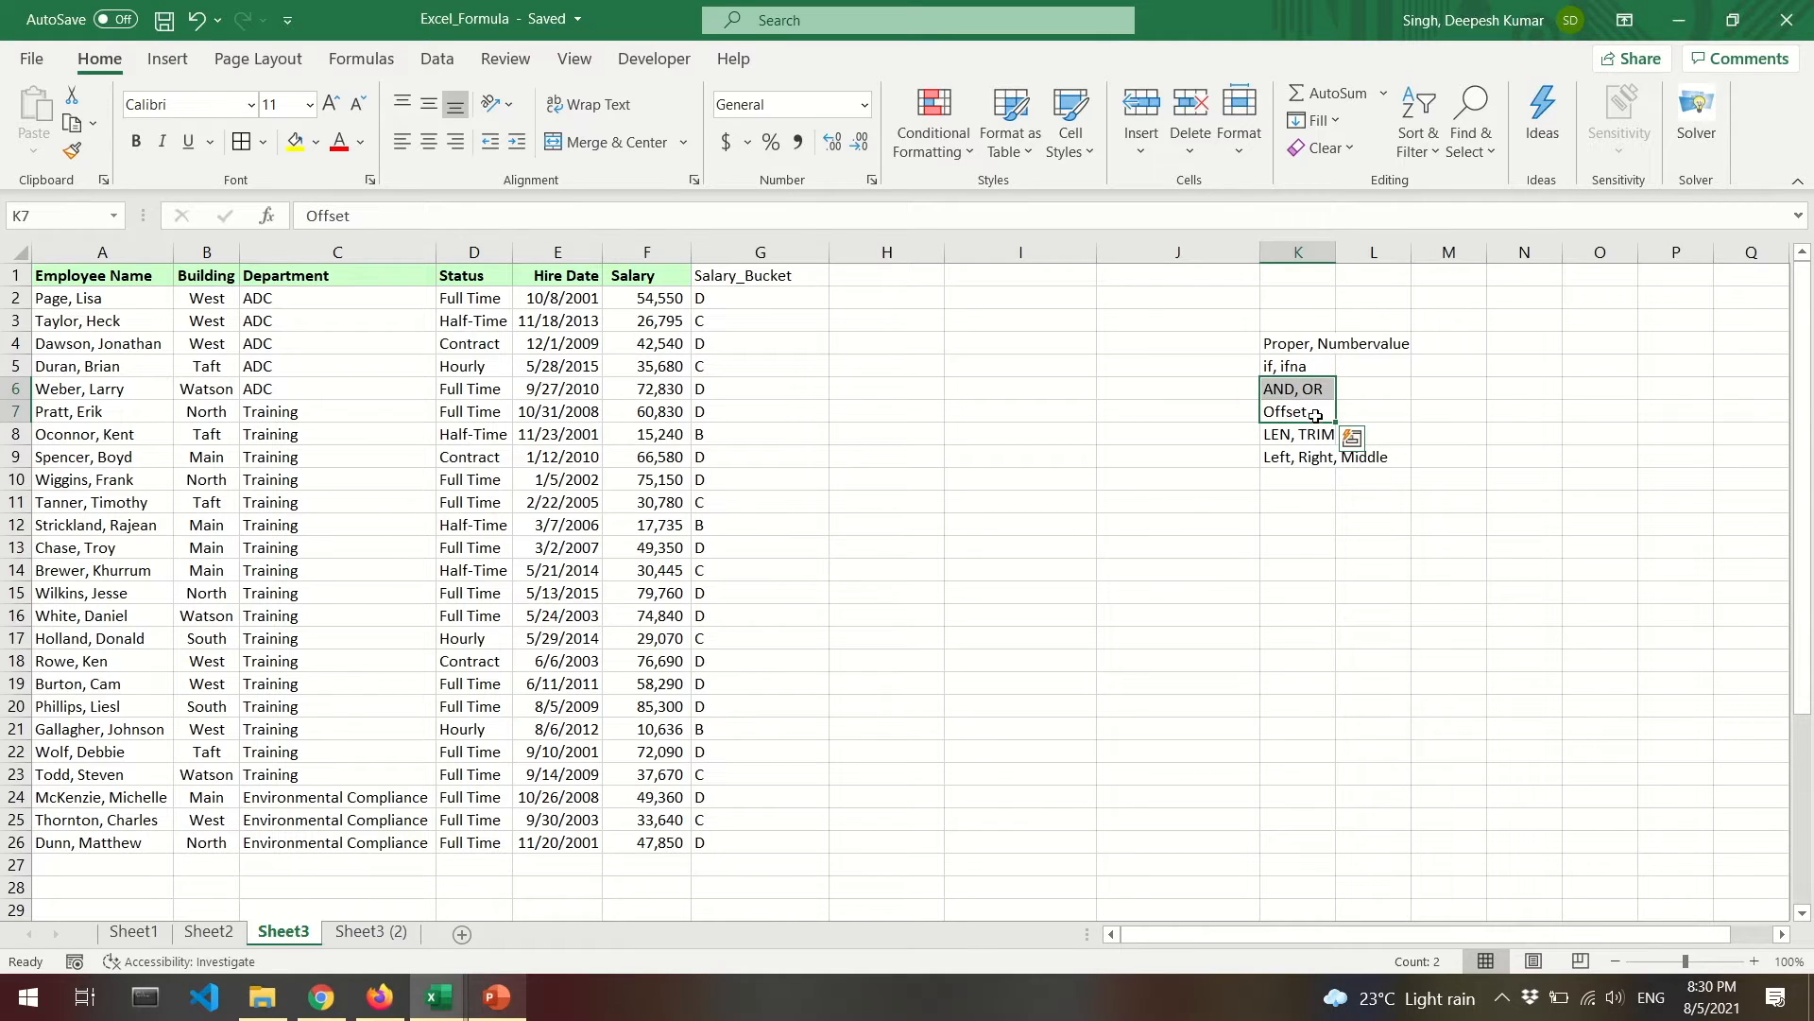
Step: Enter the column header AND_OR in H1
click(884, 411)
click(883, 274)
text(AND_OR)
key(Return)
double_click(902, 272)
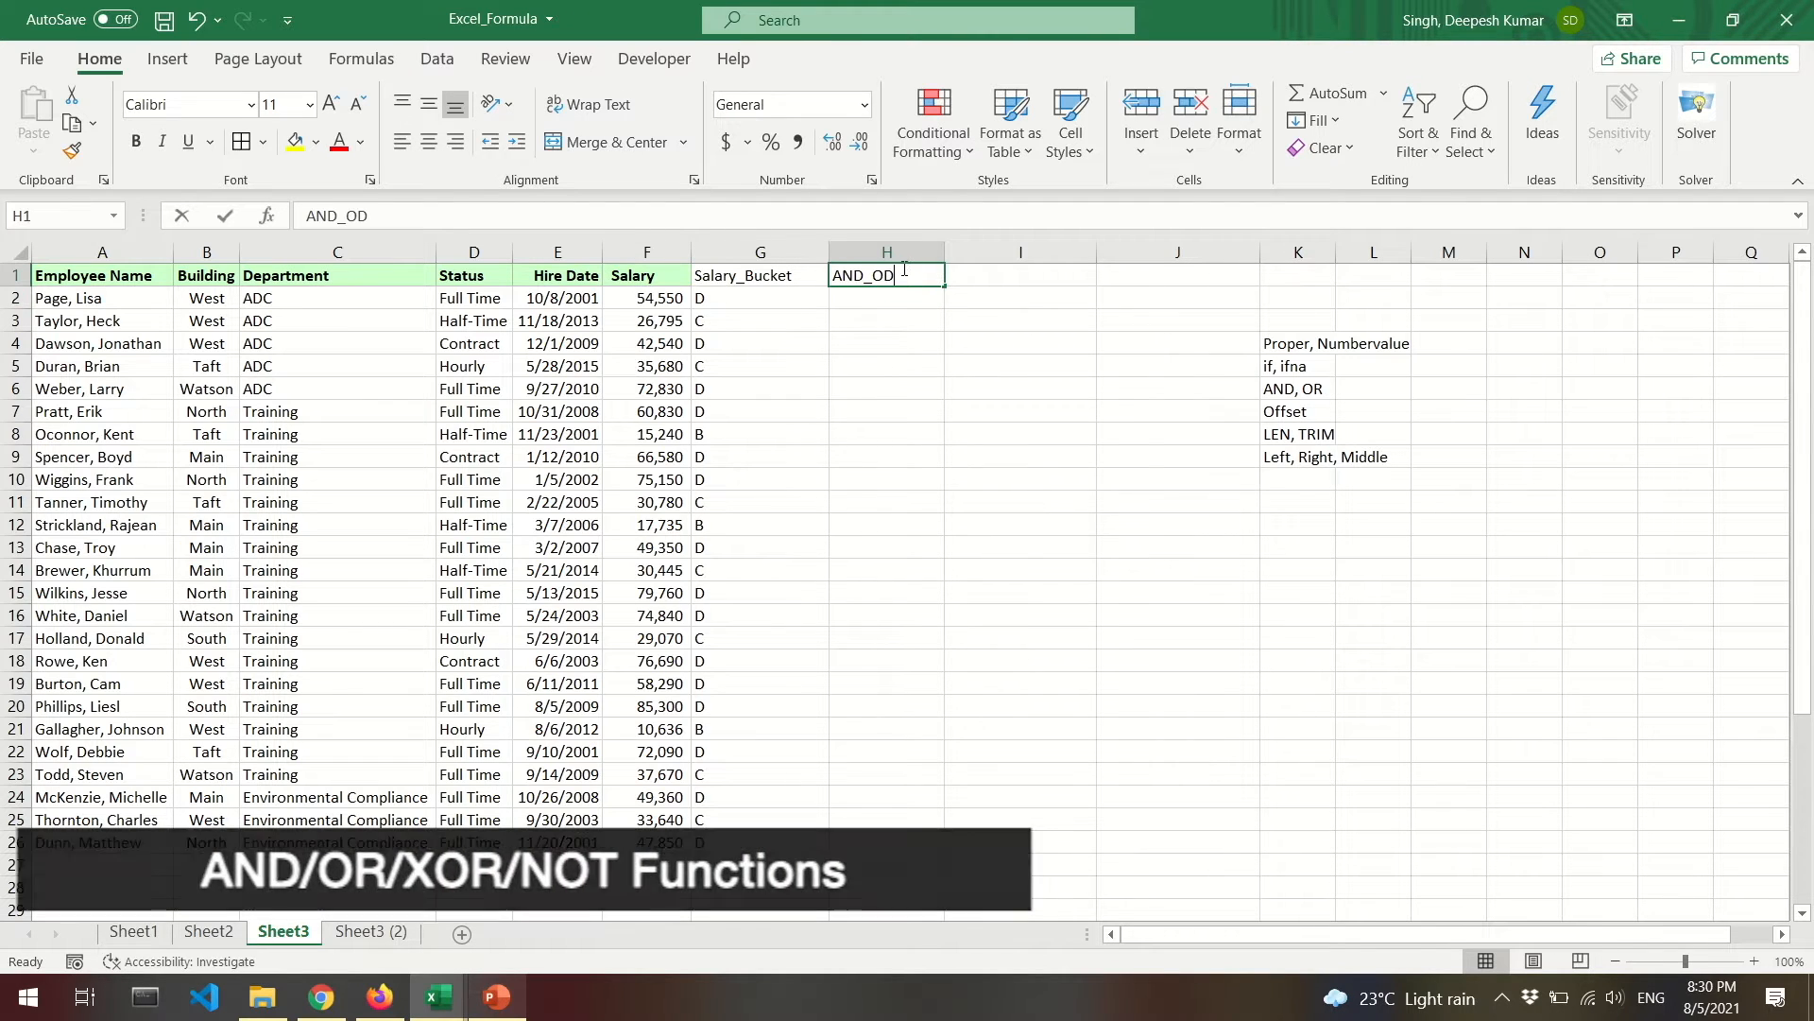
key(Return)
Step: Enter the test formula =AND(10=9) in H2
text(=and)
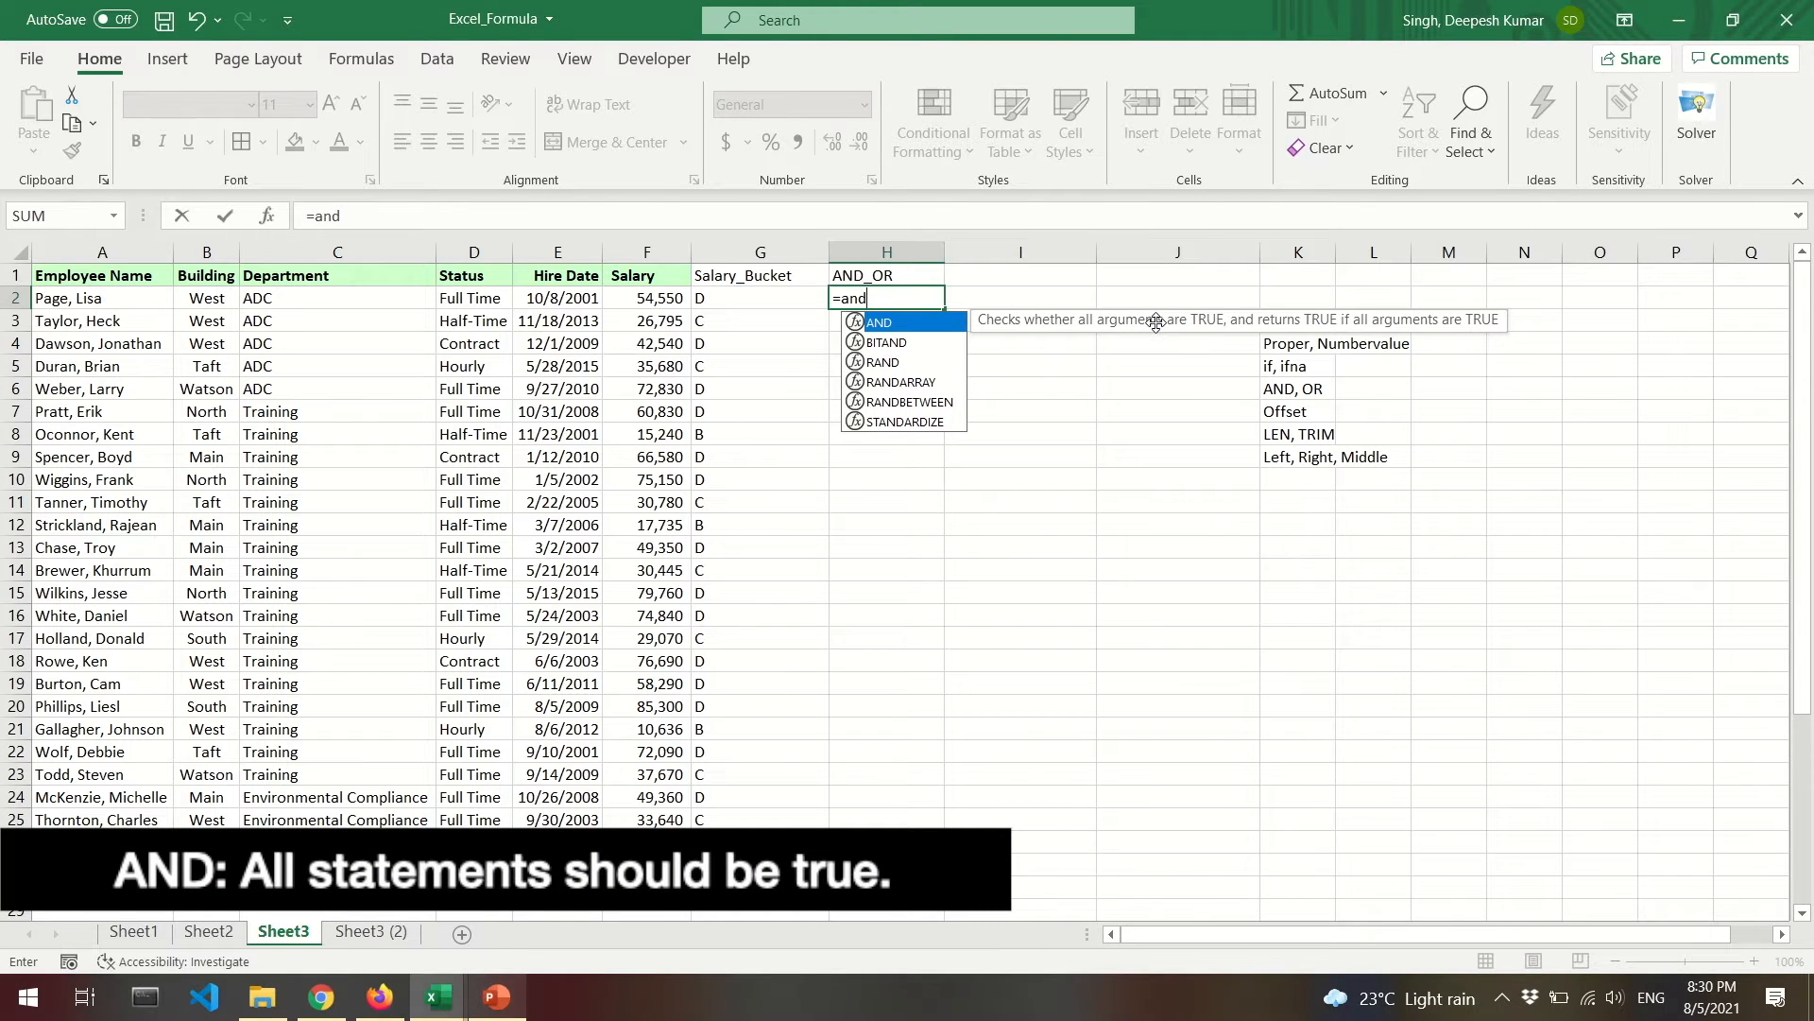
key(BackSpace)
key(BackSpace)
key(BackSpace)
text(or)
key(Tab)
key(BackSpace)
key(BackSpace)
key(BackSpace)
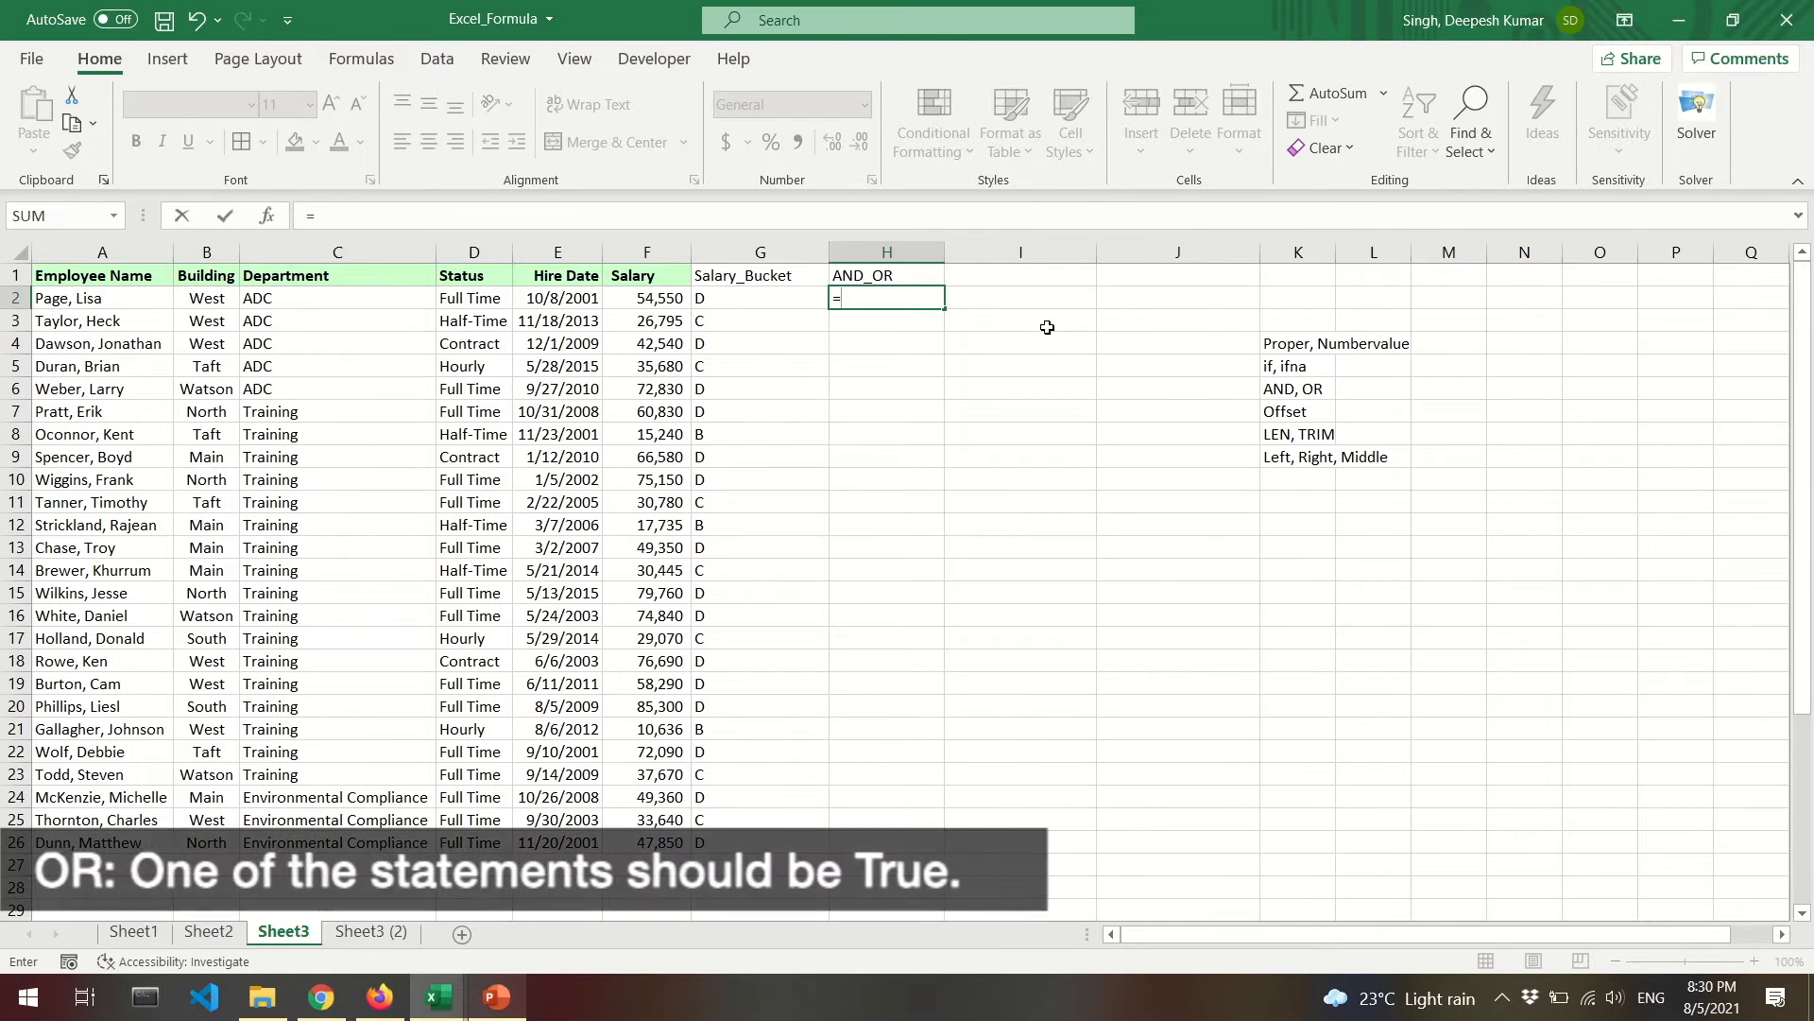
text(AND(1)
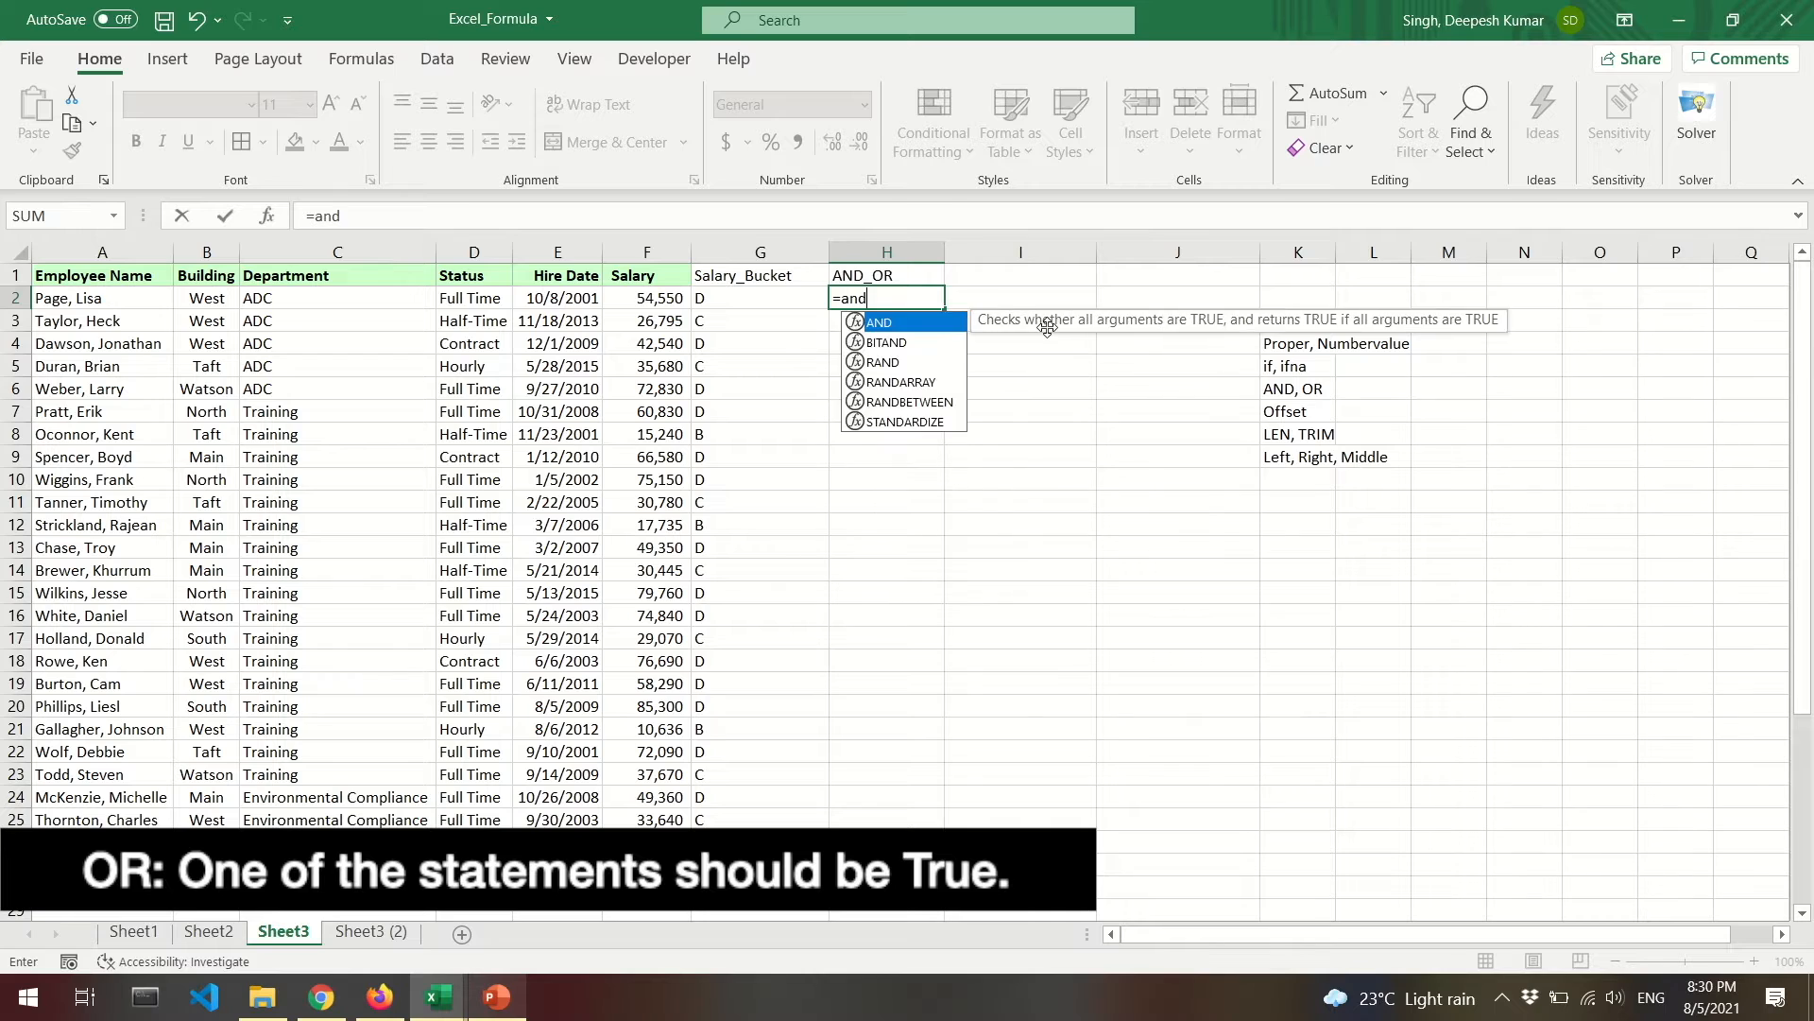
text(0=9))
key(Return)
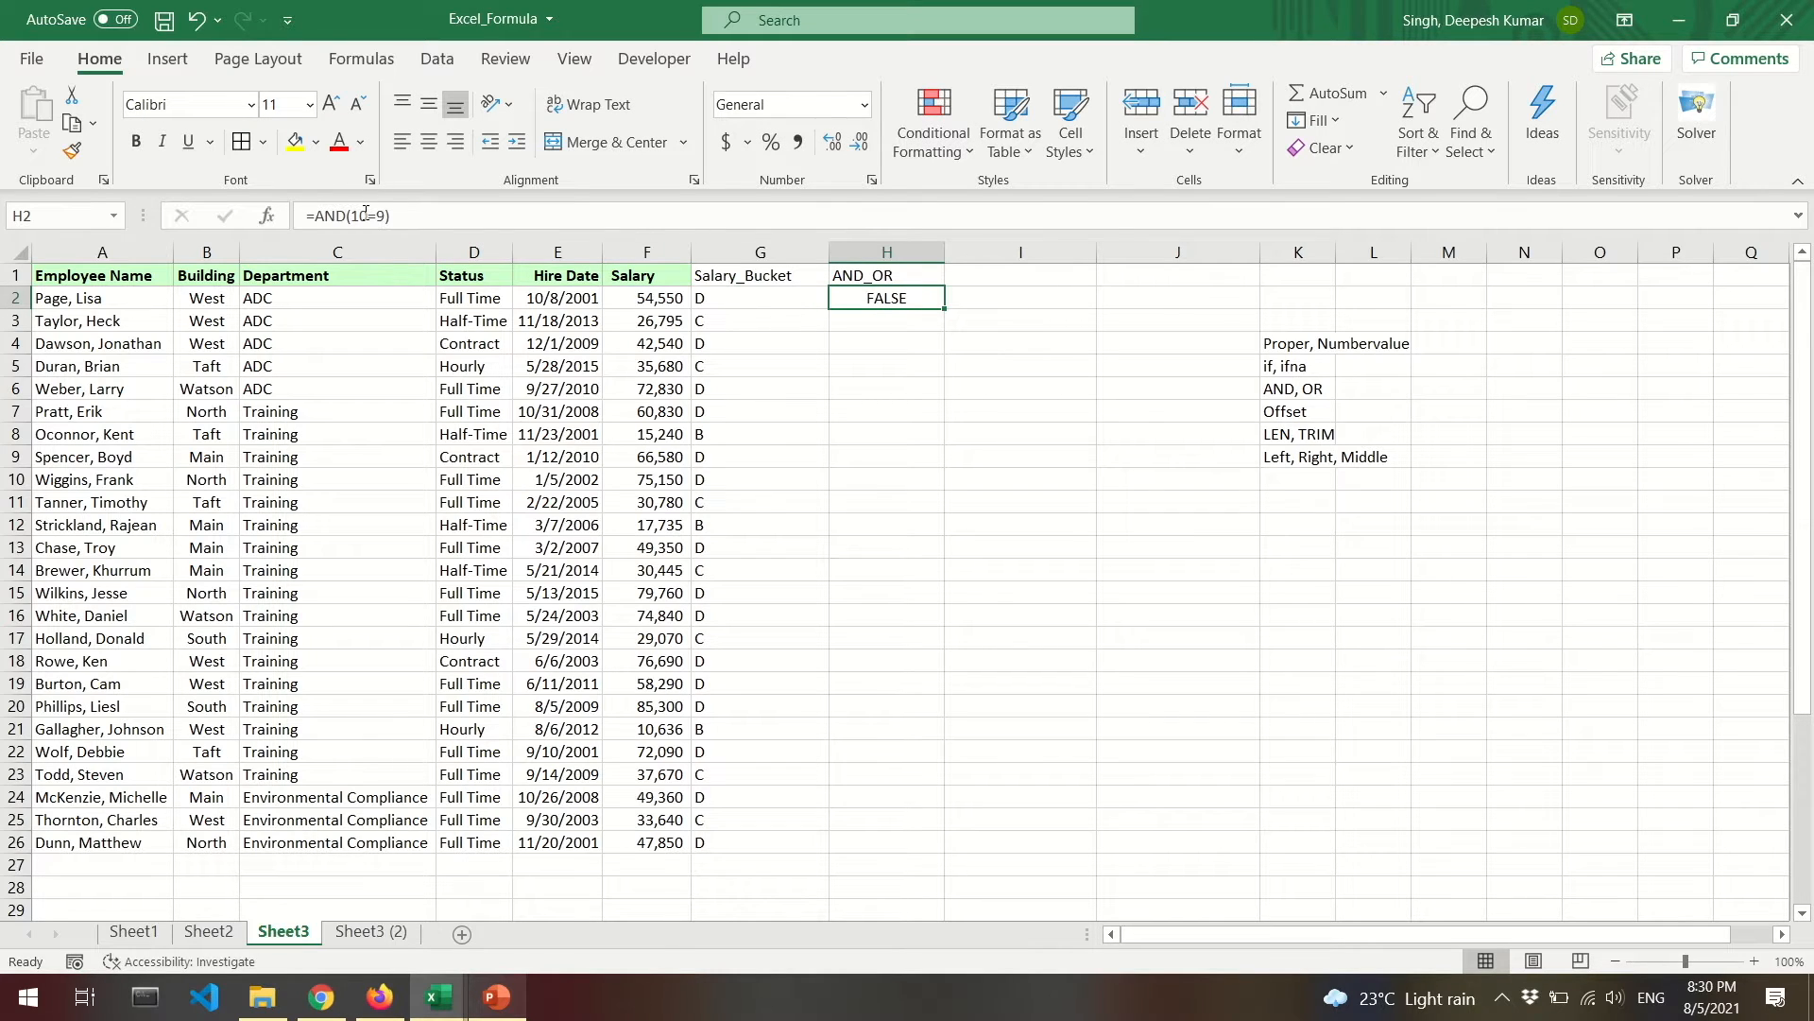
Step: Change the function in H2's formula from AND to OR
drag(349, 216, 316, 216)
text(O)
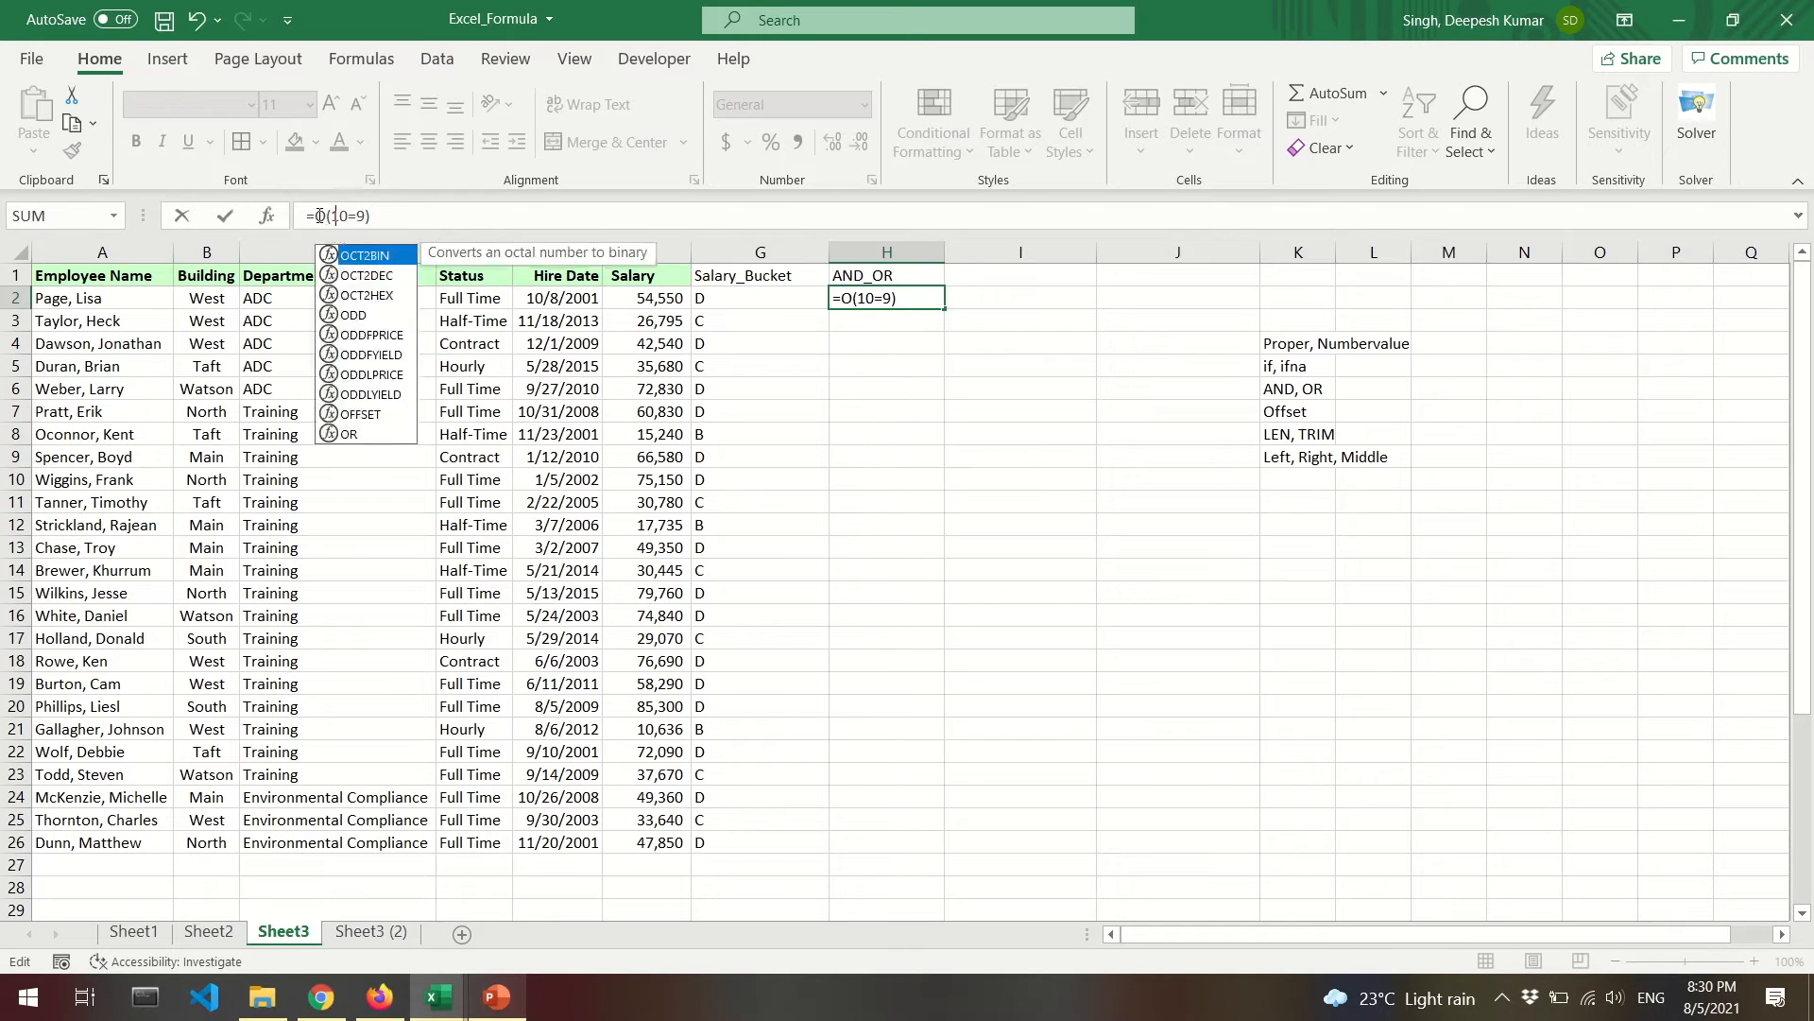
text(R)
key(ctrl+Return)
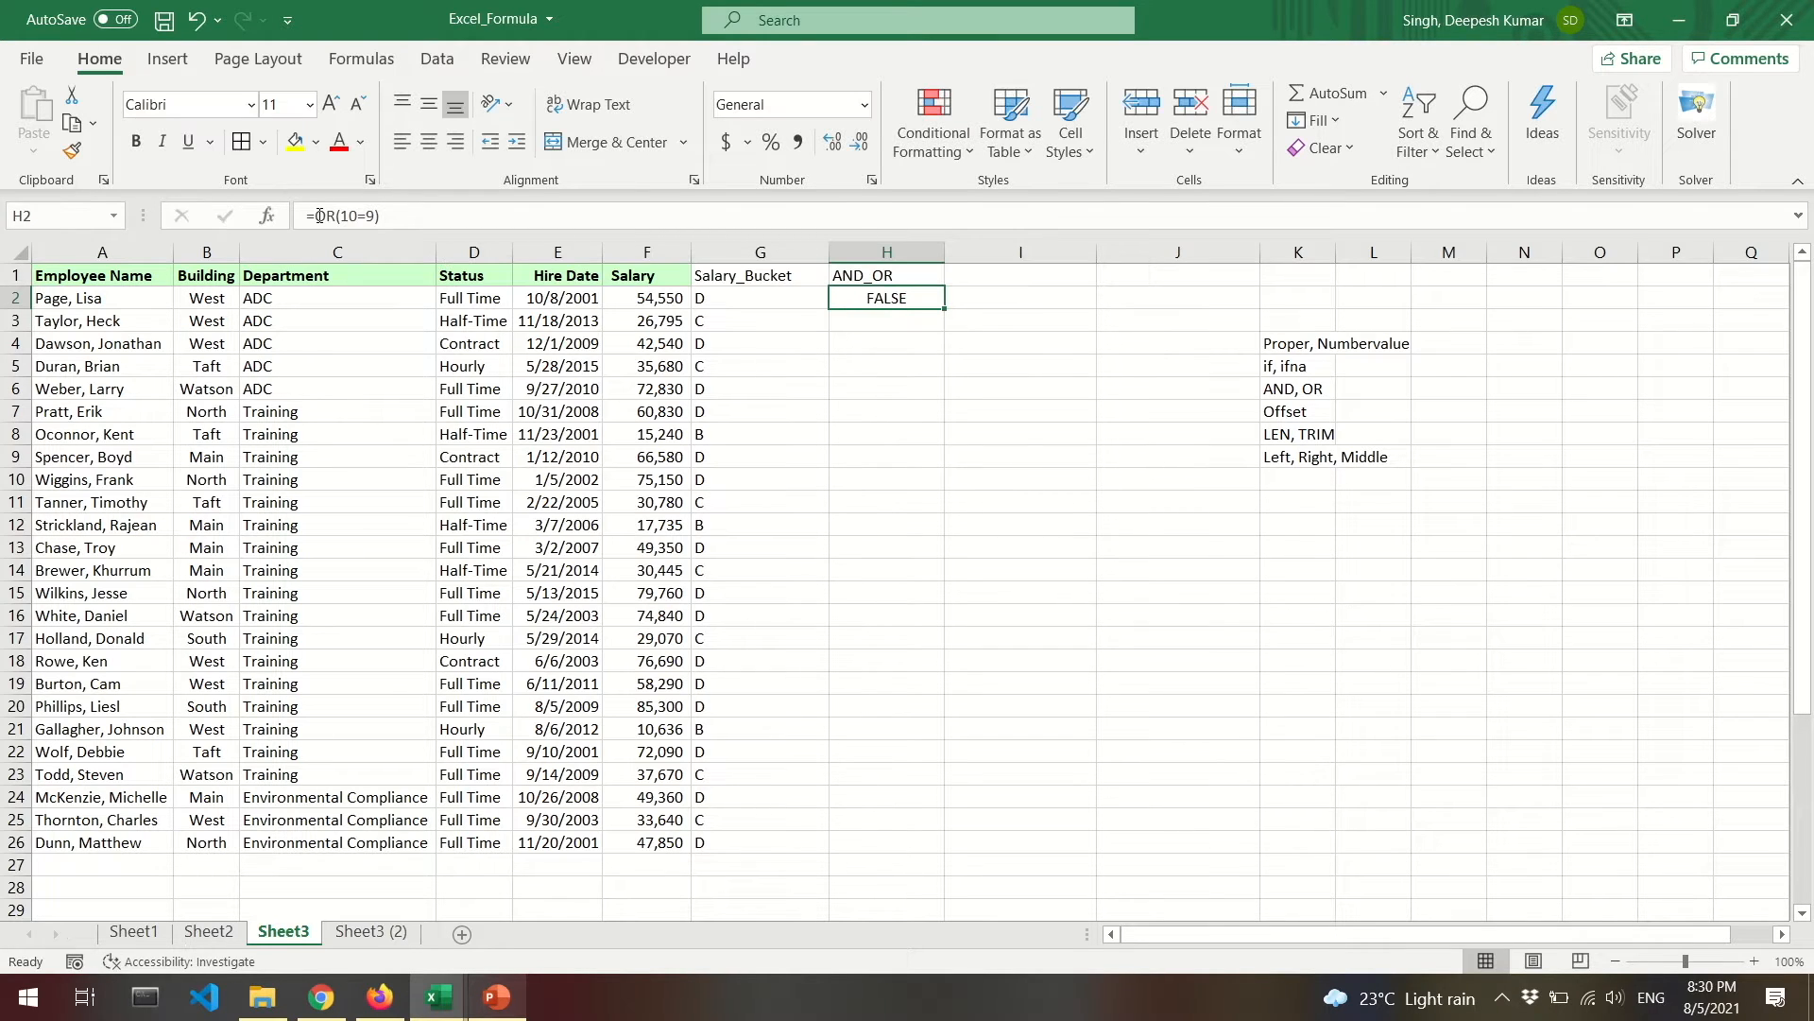
Step: Add a second condition 3=3 to H2's OR formula, making it =OR(10=9,3=3)
click(376, 216)
text(,)
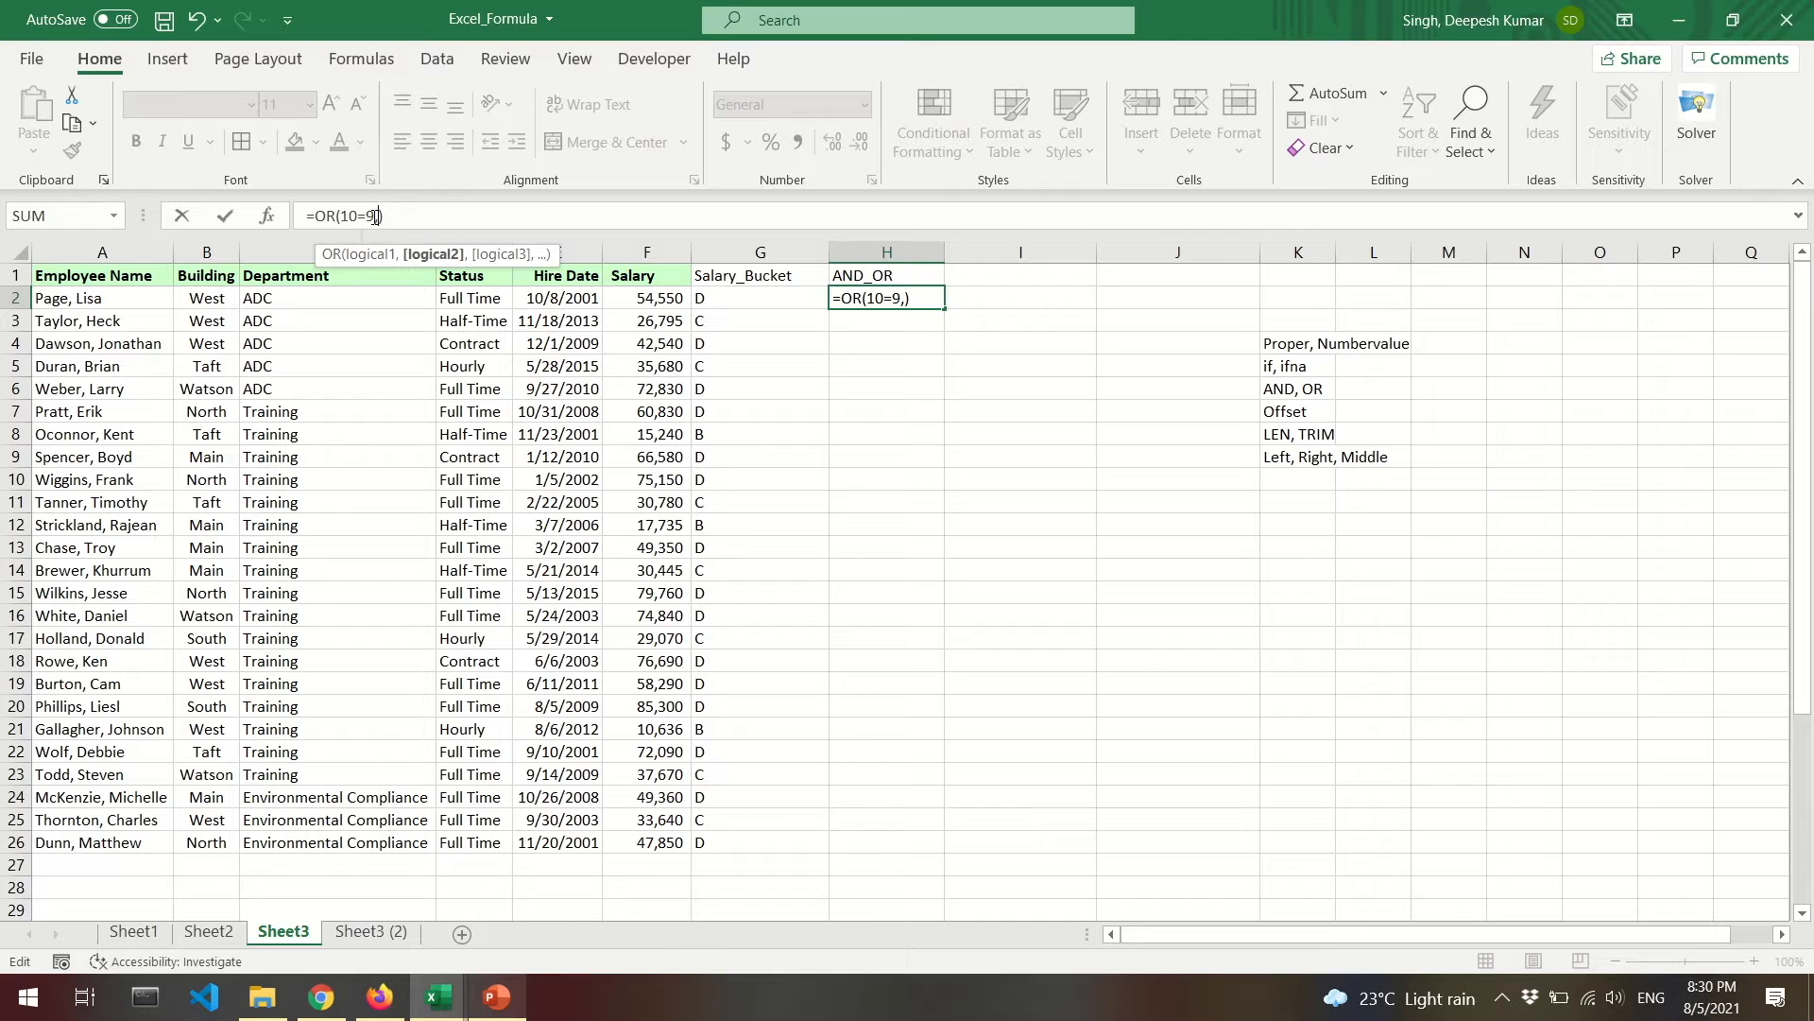
text(3=3)
key(ctrl+Return)
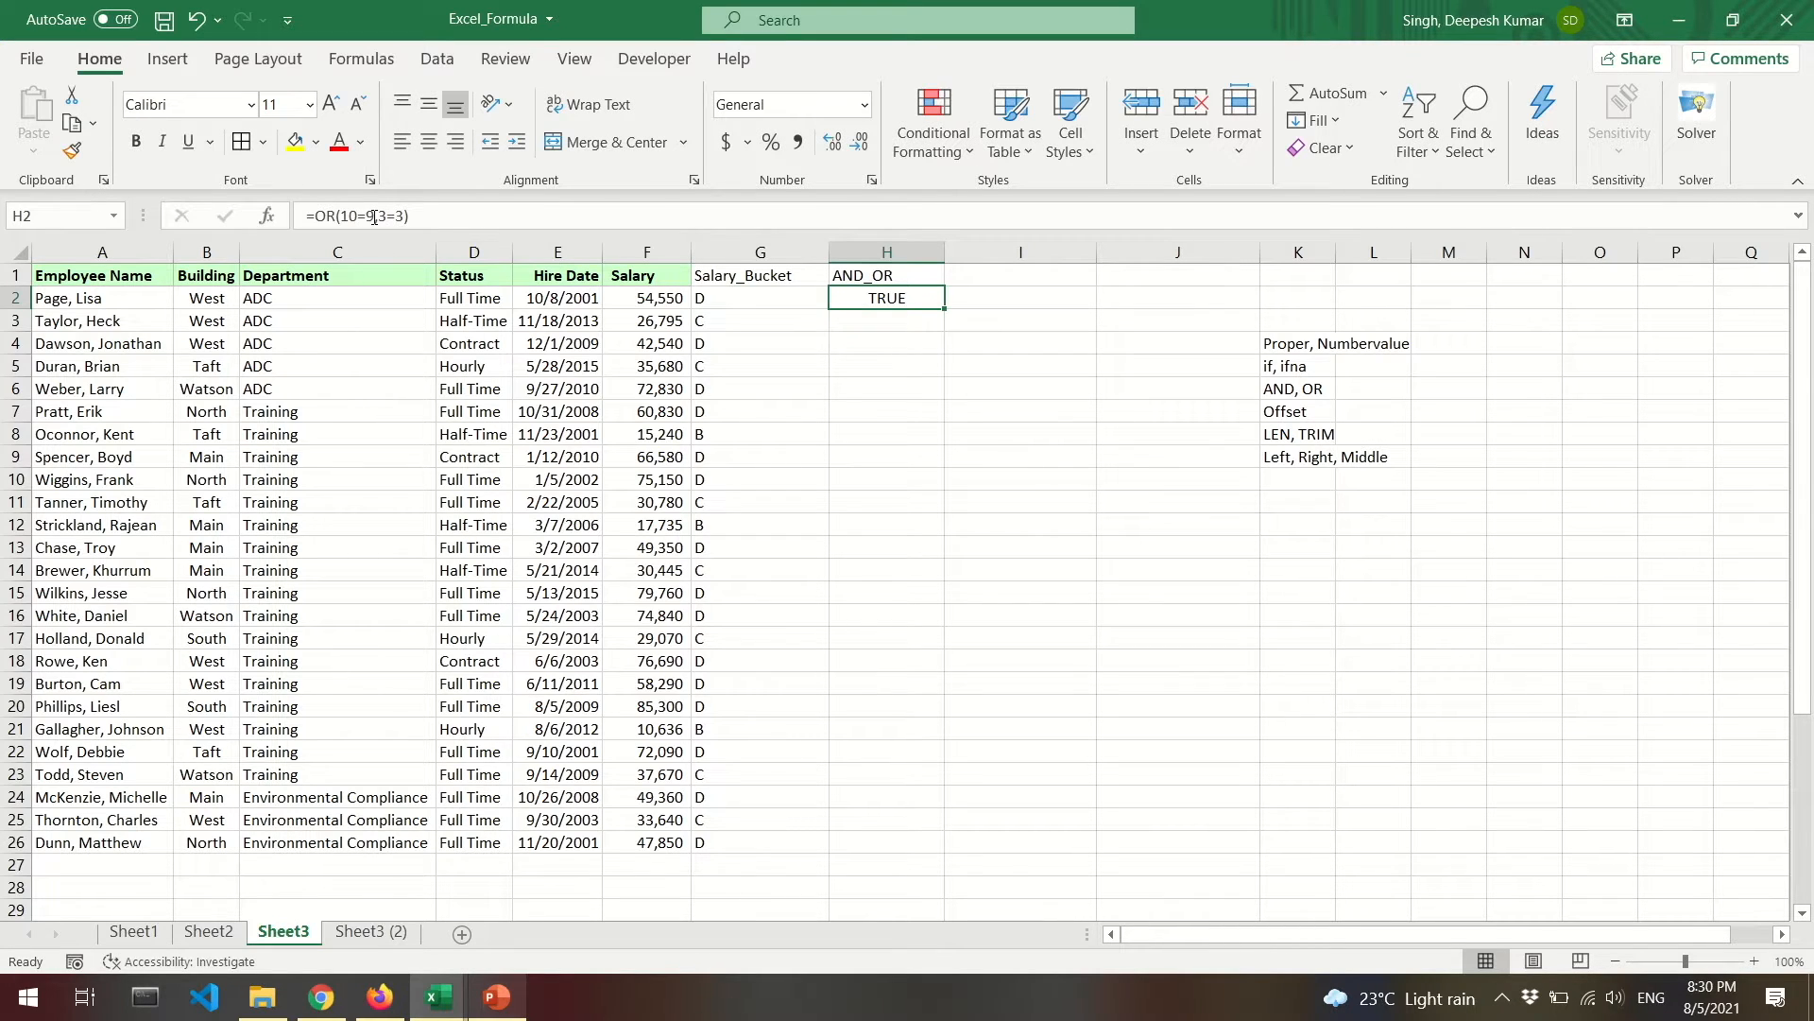
Step: Switch H2's formula back to AND, giving =AND(10=9,3=3)
drag(341, 216, 404, 217)
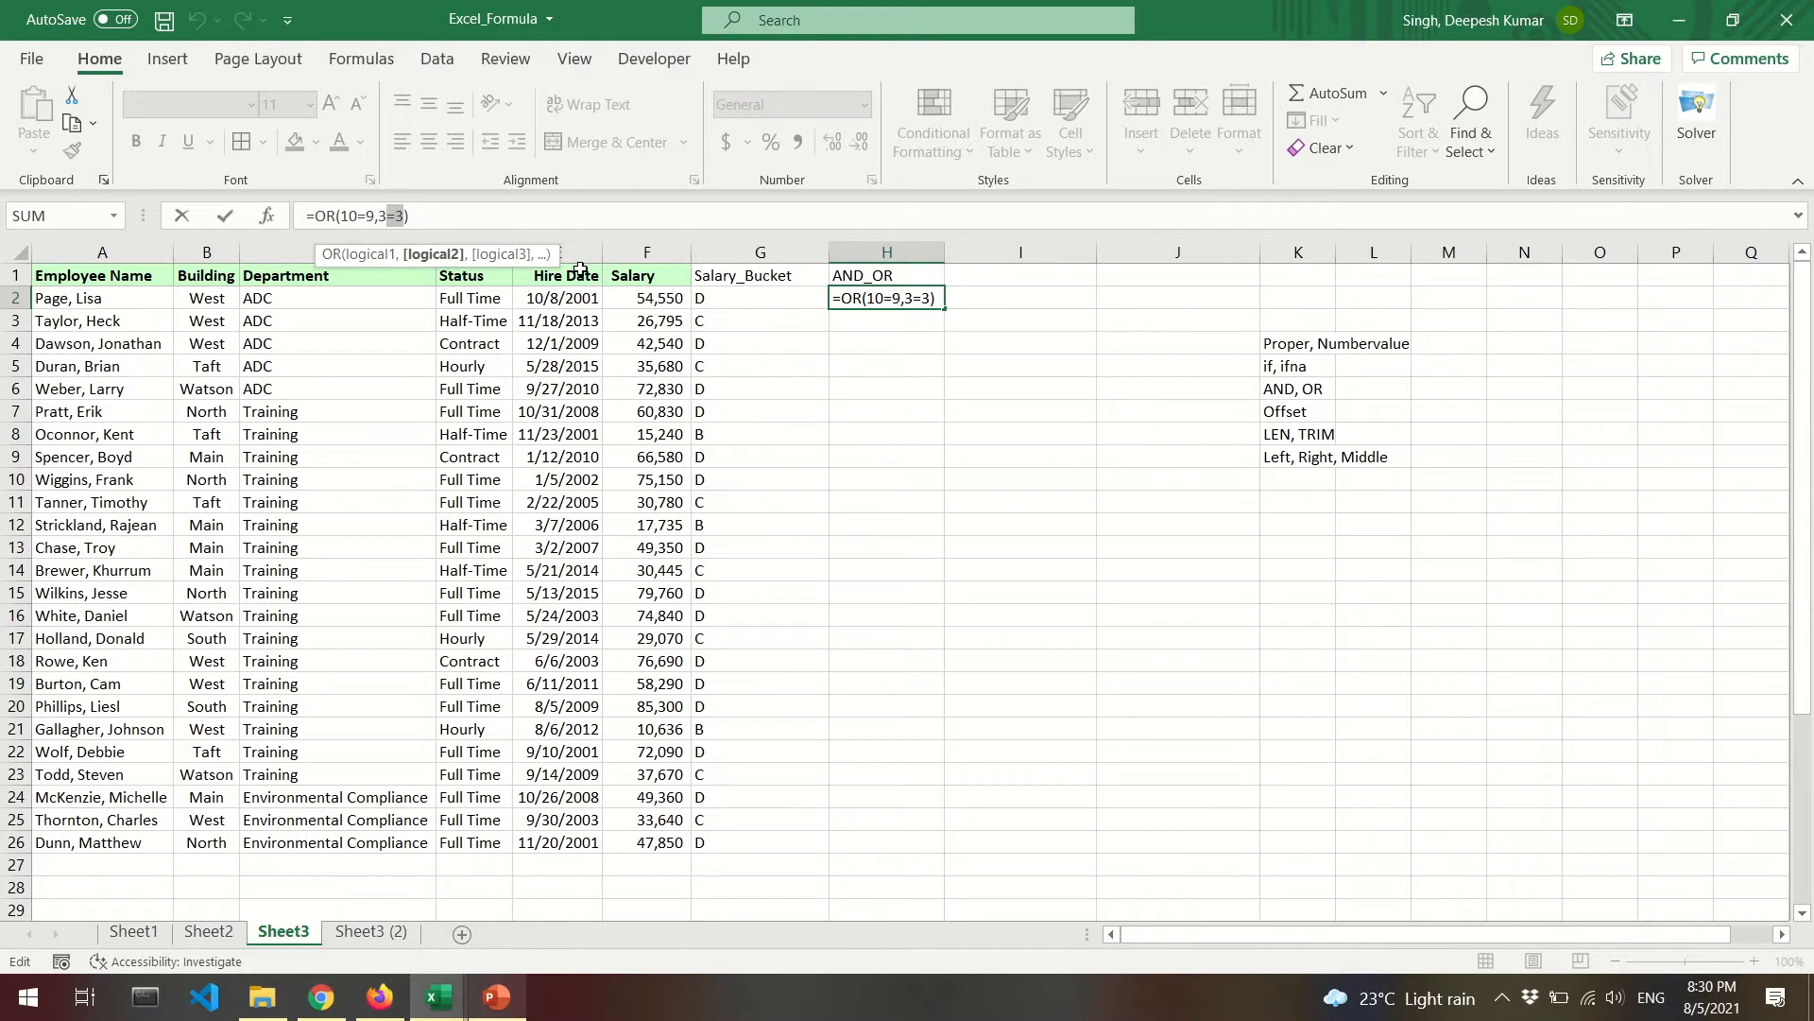
double_click(335, 215)
text(AND)
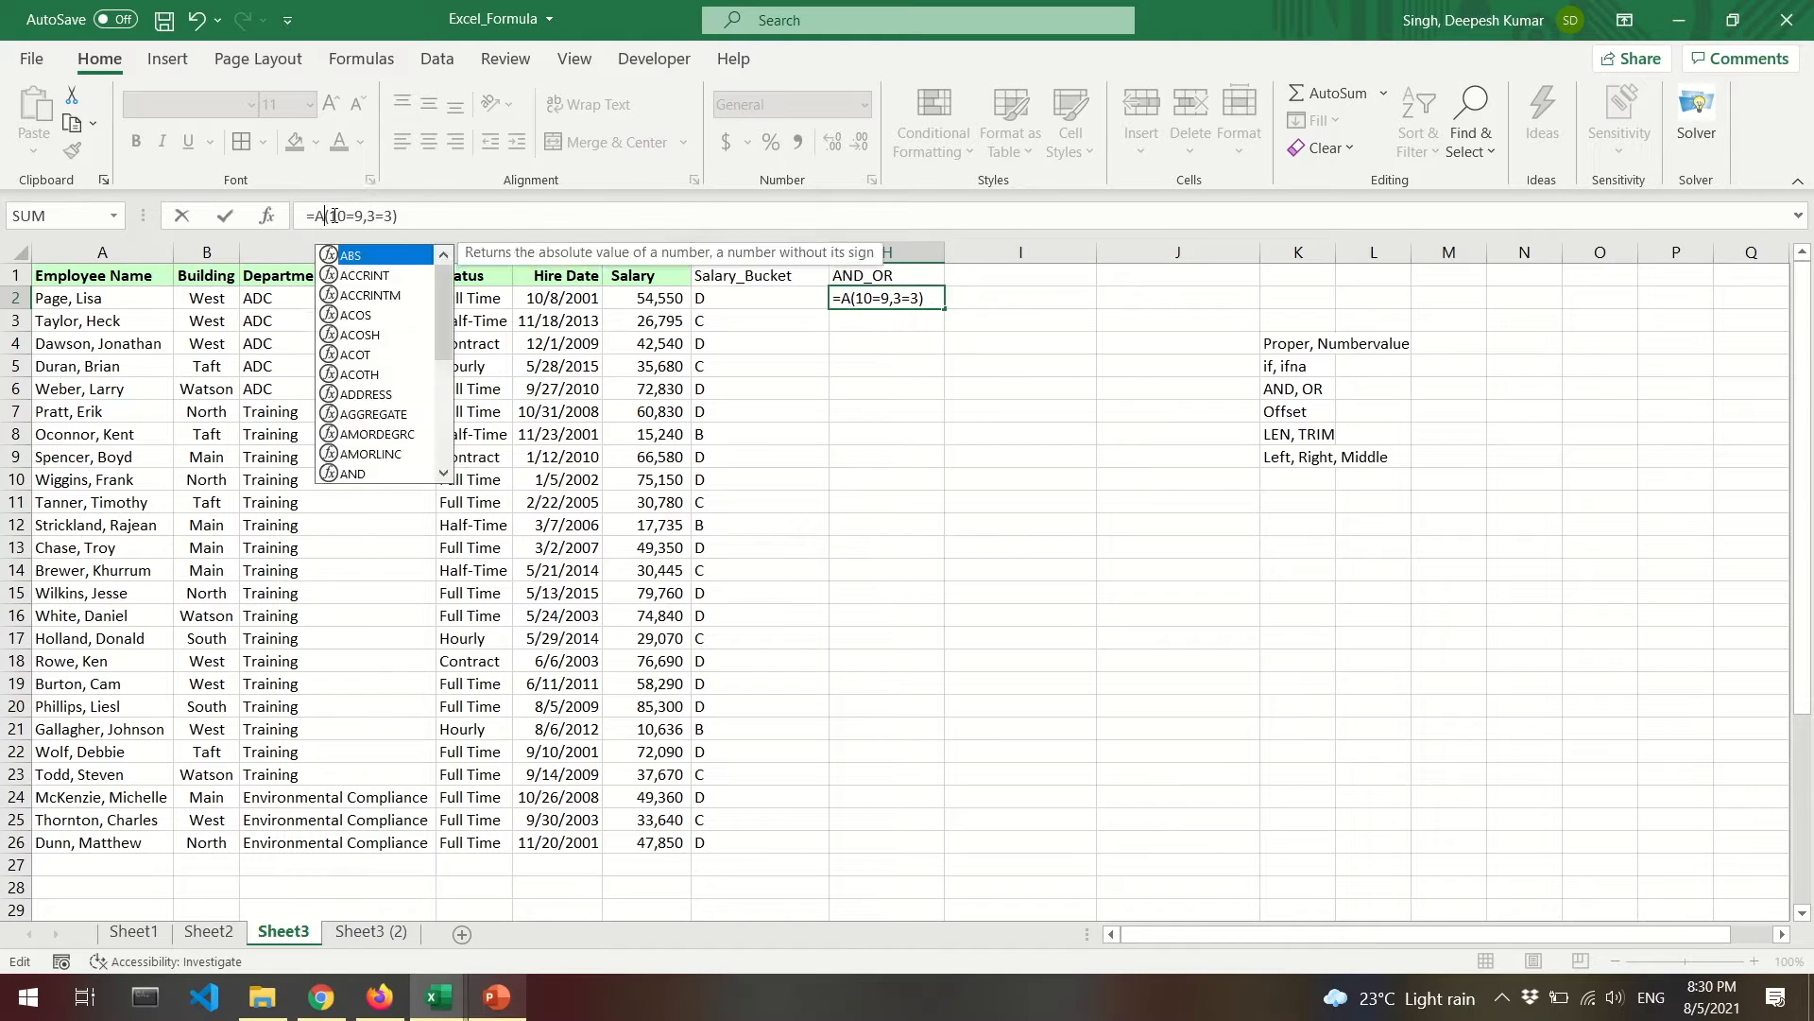
key(ctrl+Return)
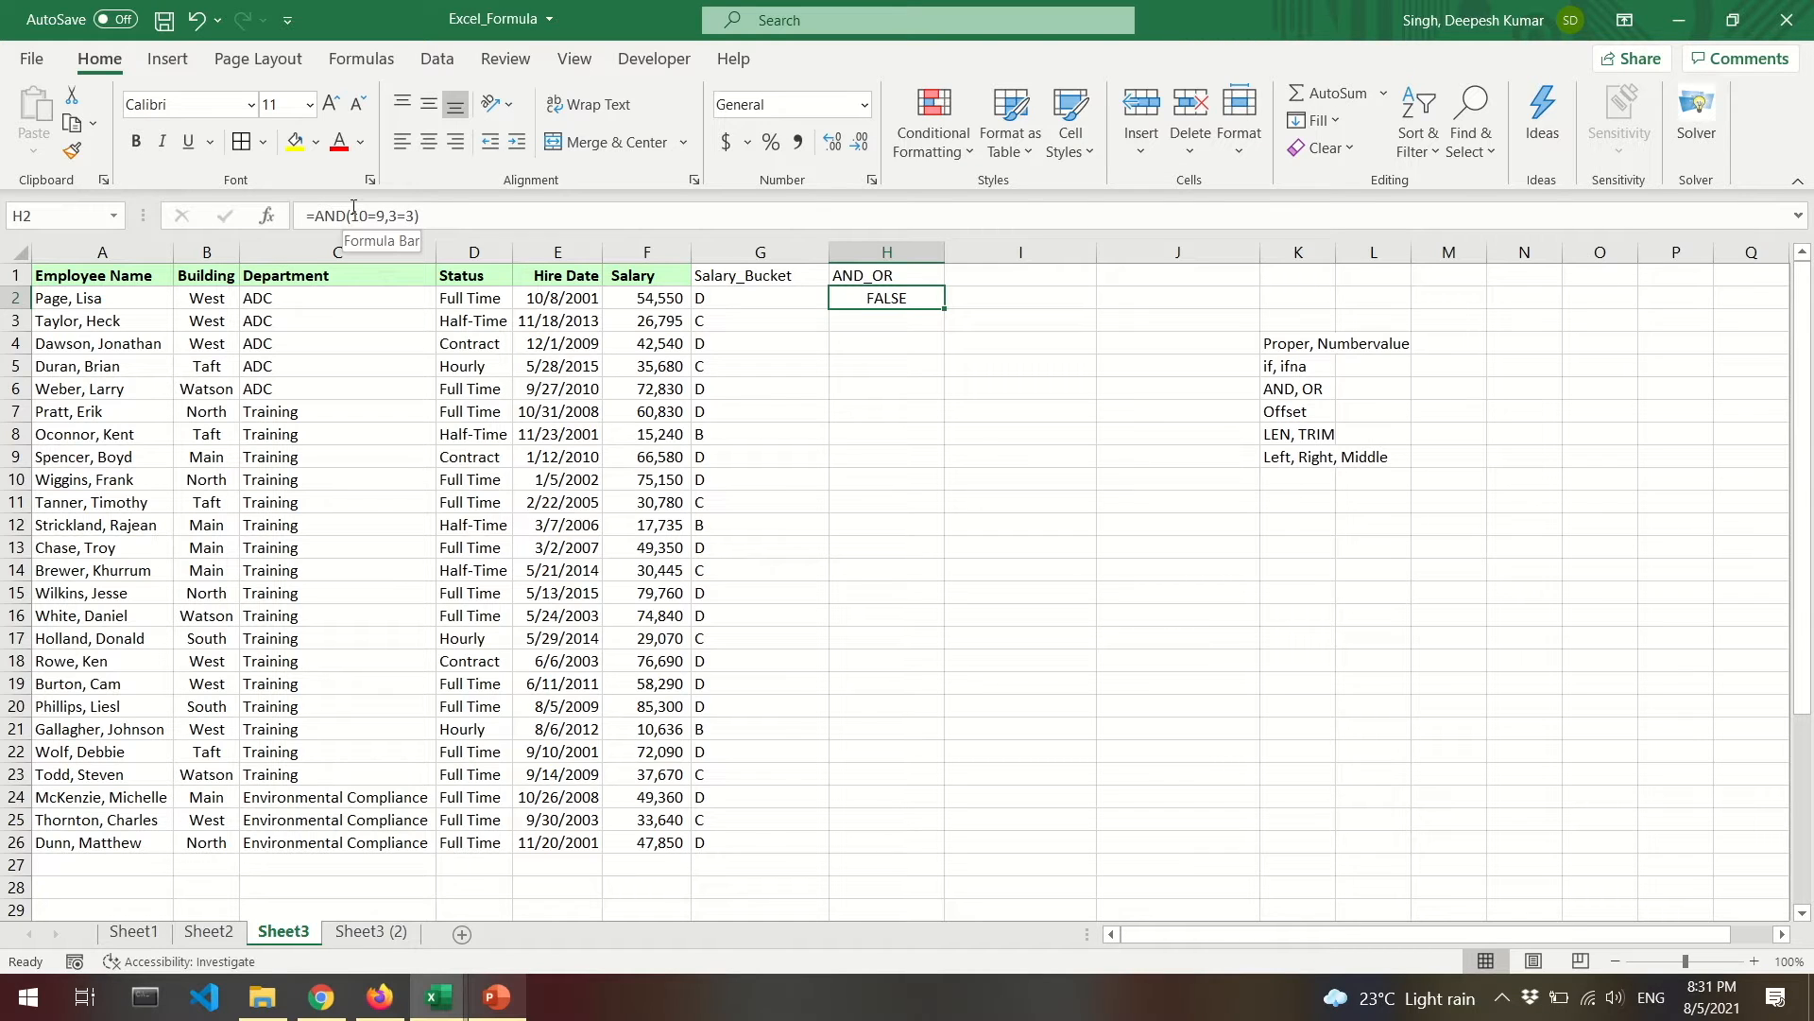
Step: Clear the test formula from H2
key(Delete)
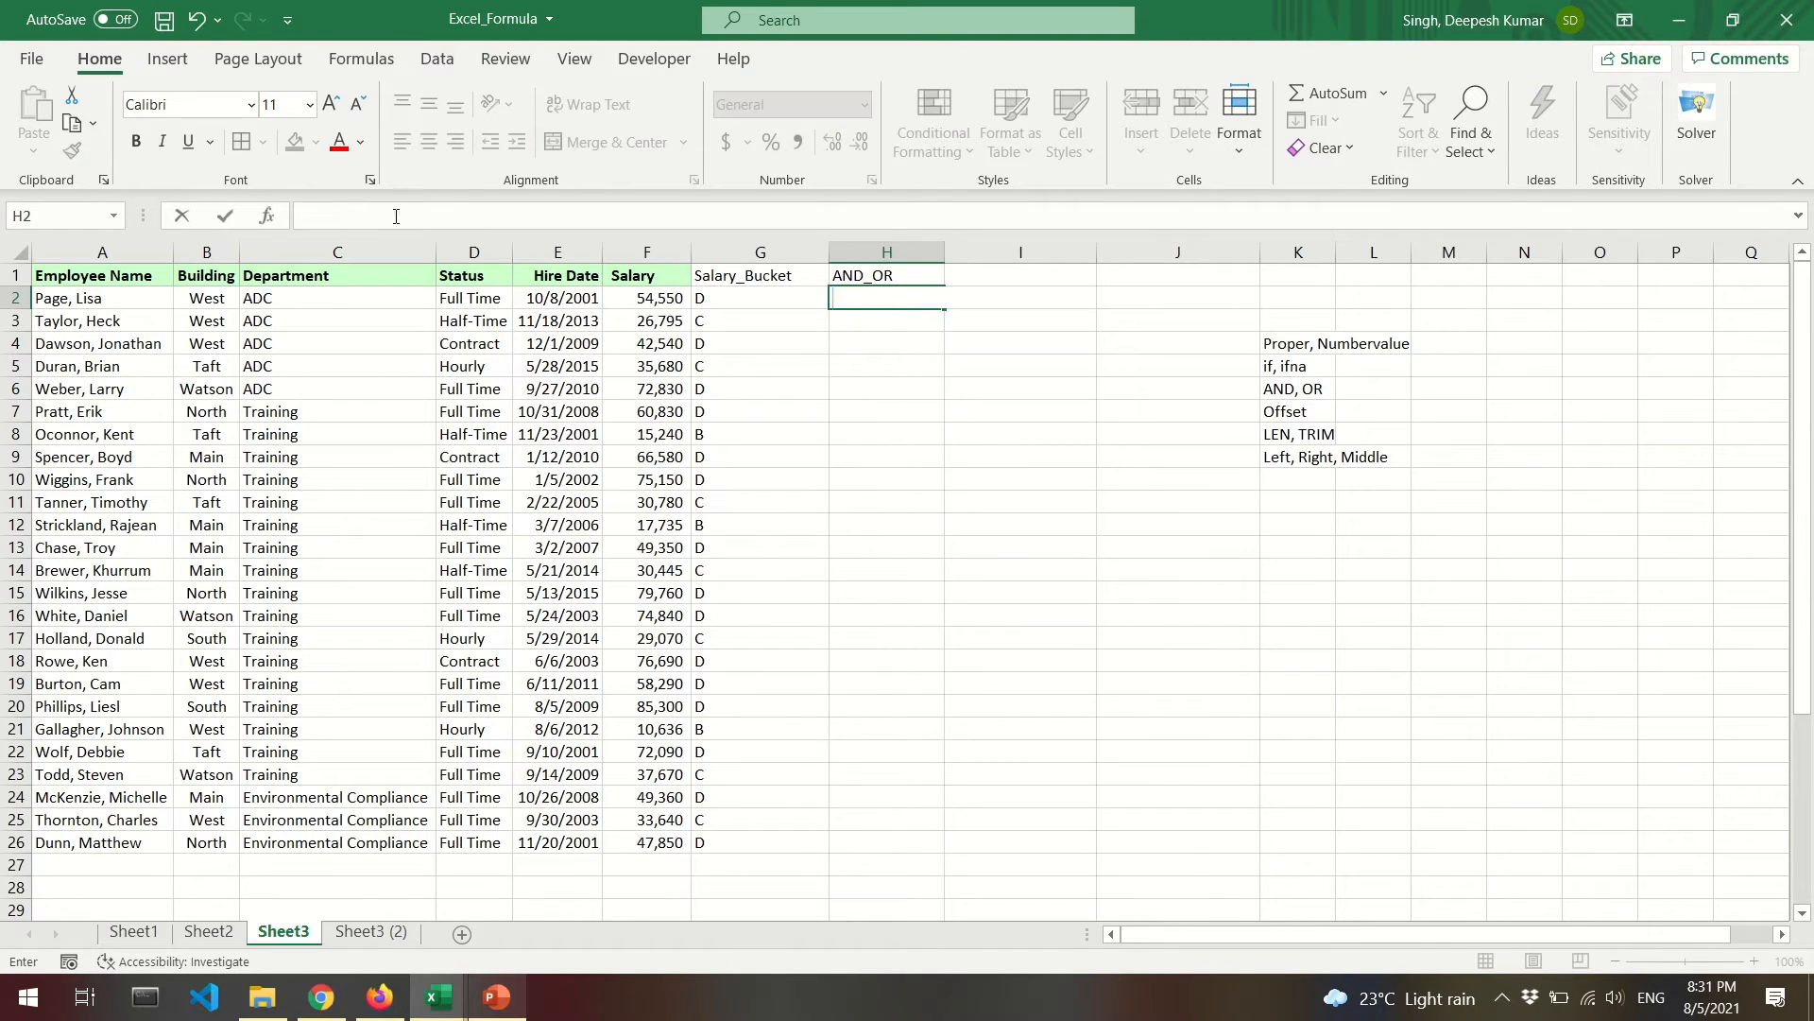
click(806, 386)
click(897, 272)
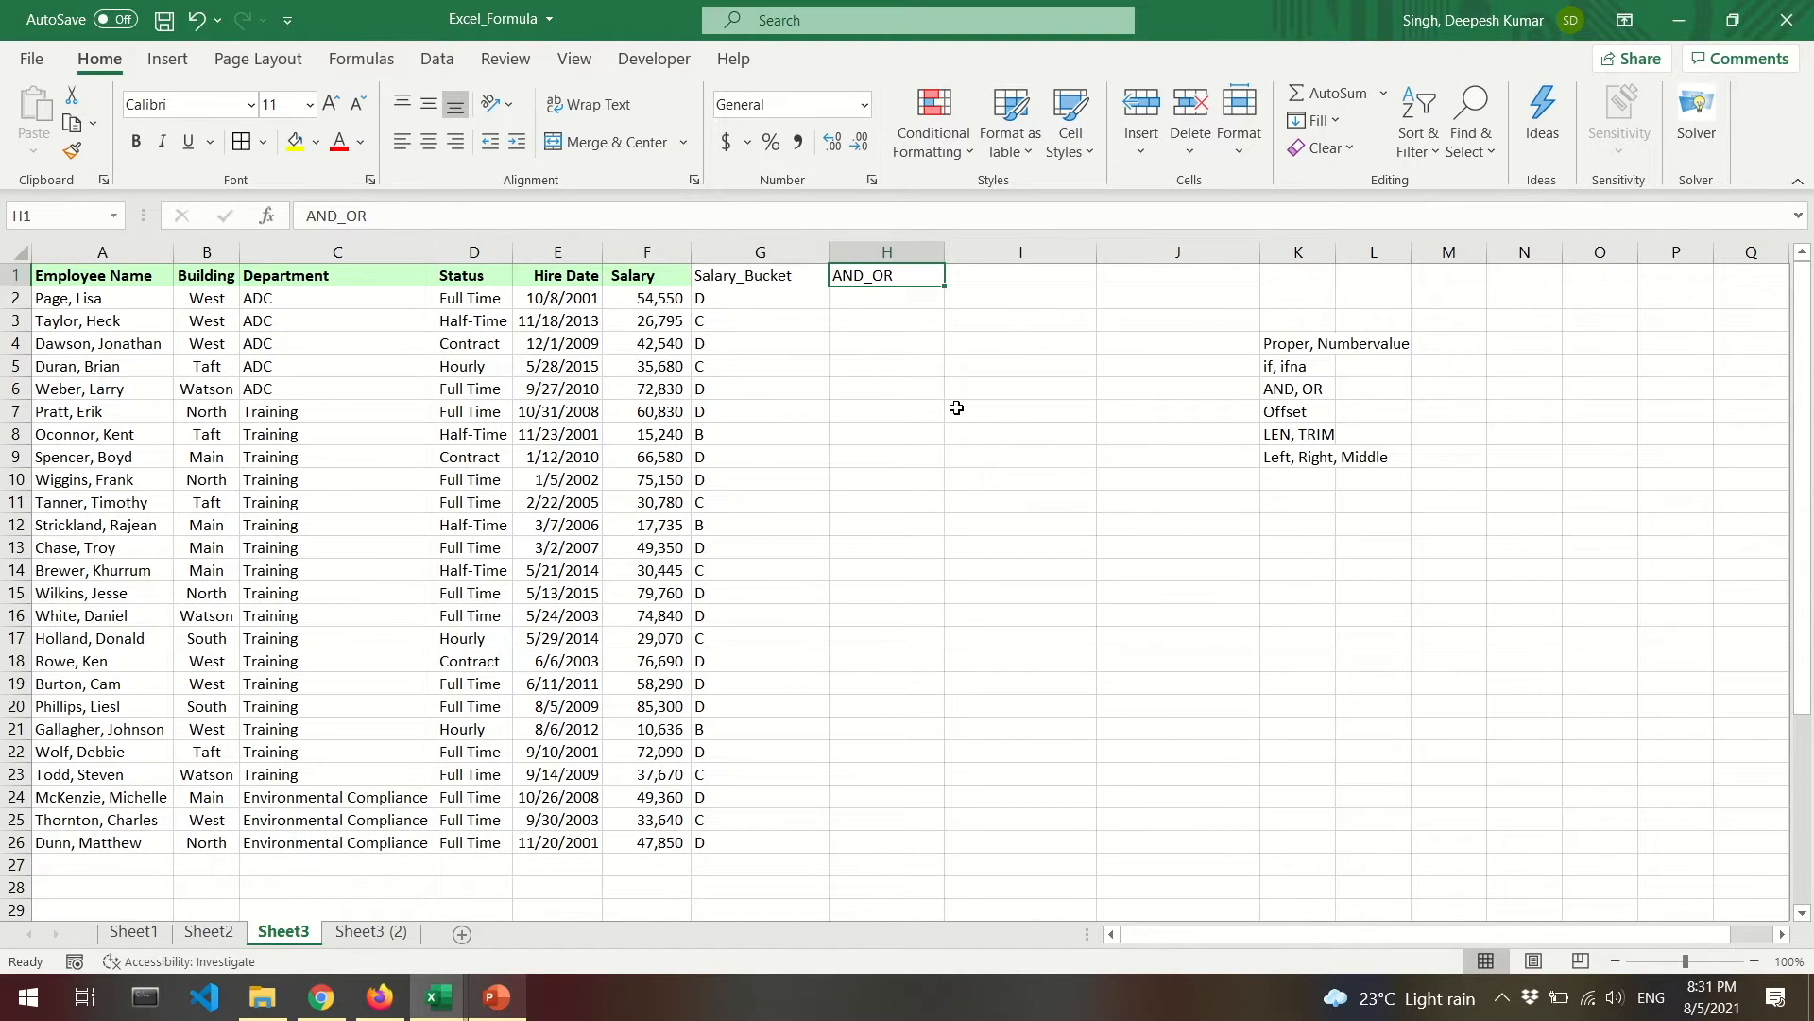
drag(337, 305, 338, 829)
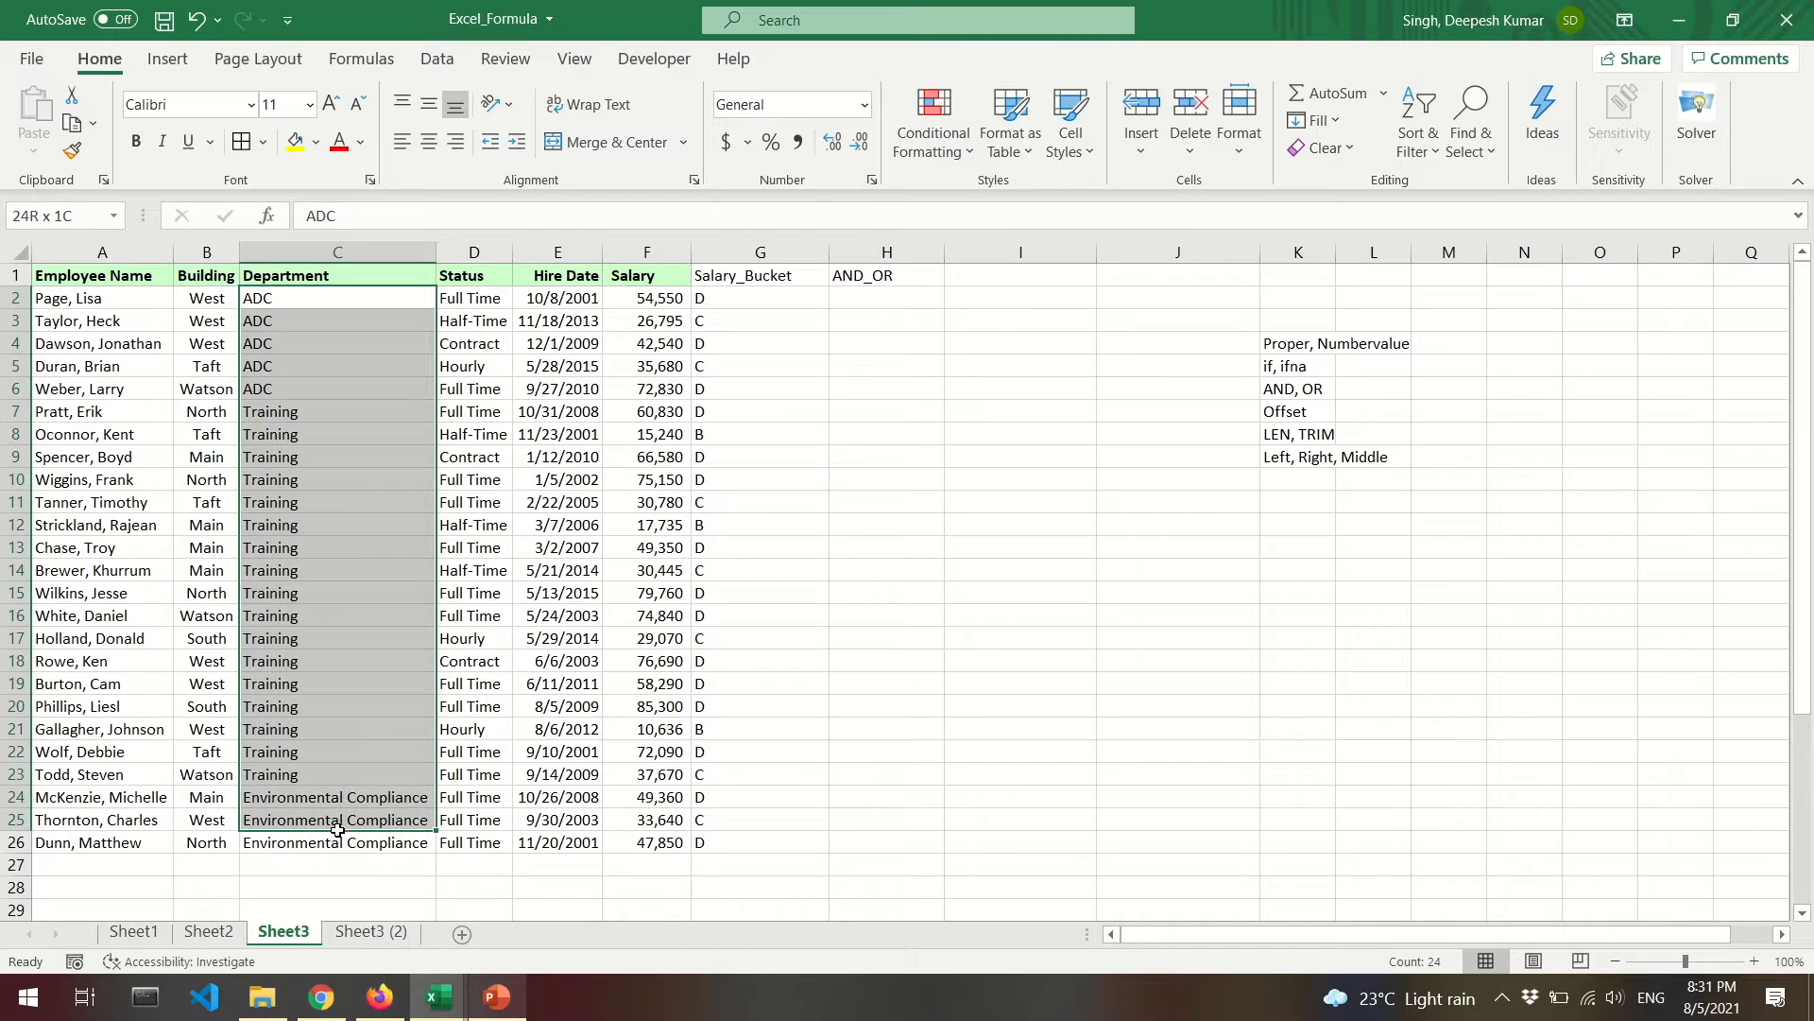
click(844, 276)
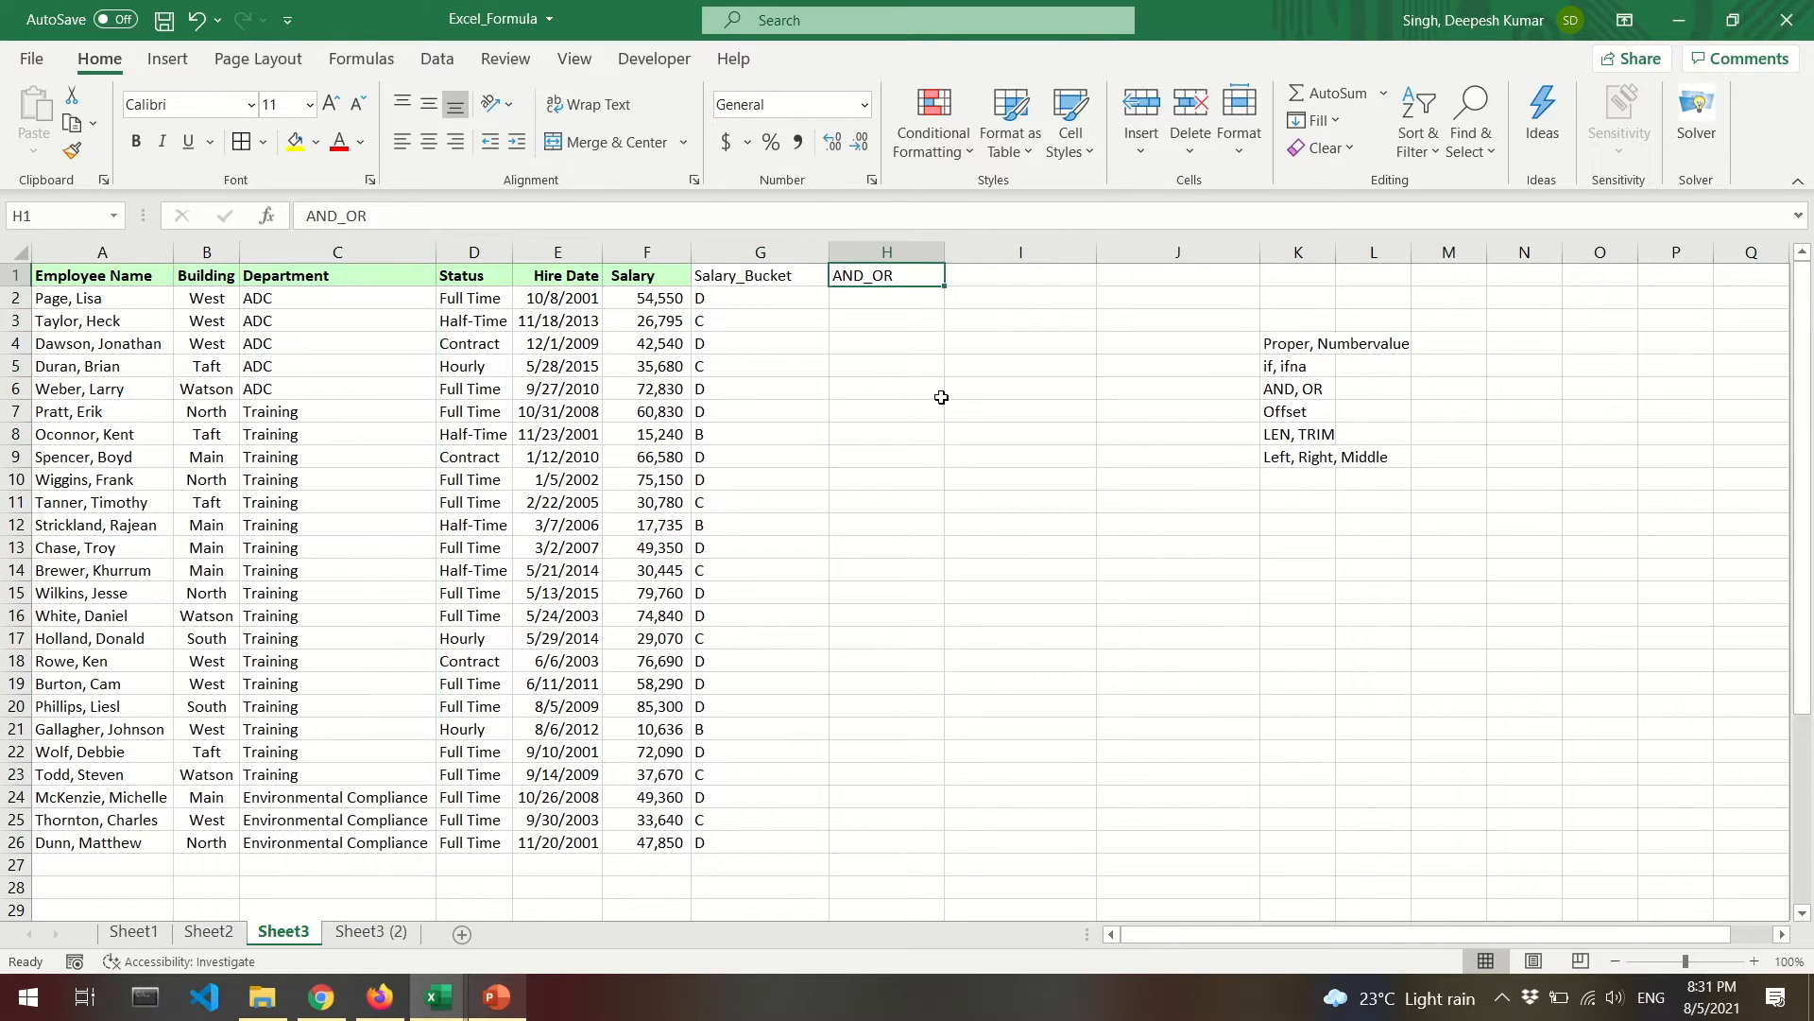
Step: Replace H1's header with Training_Yes?No
text(Training_)
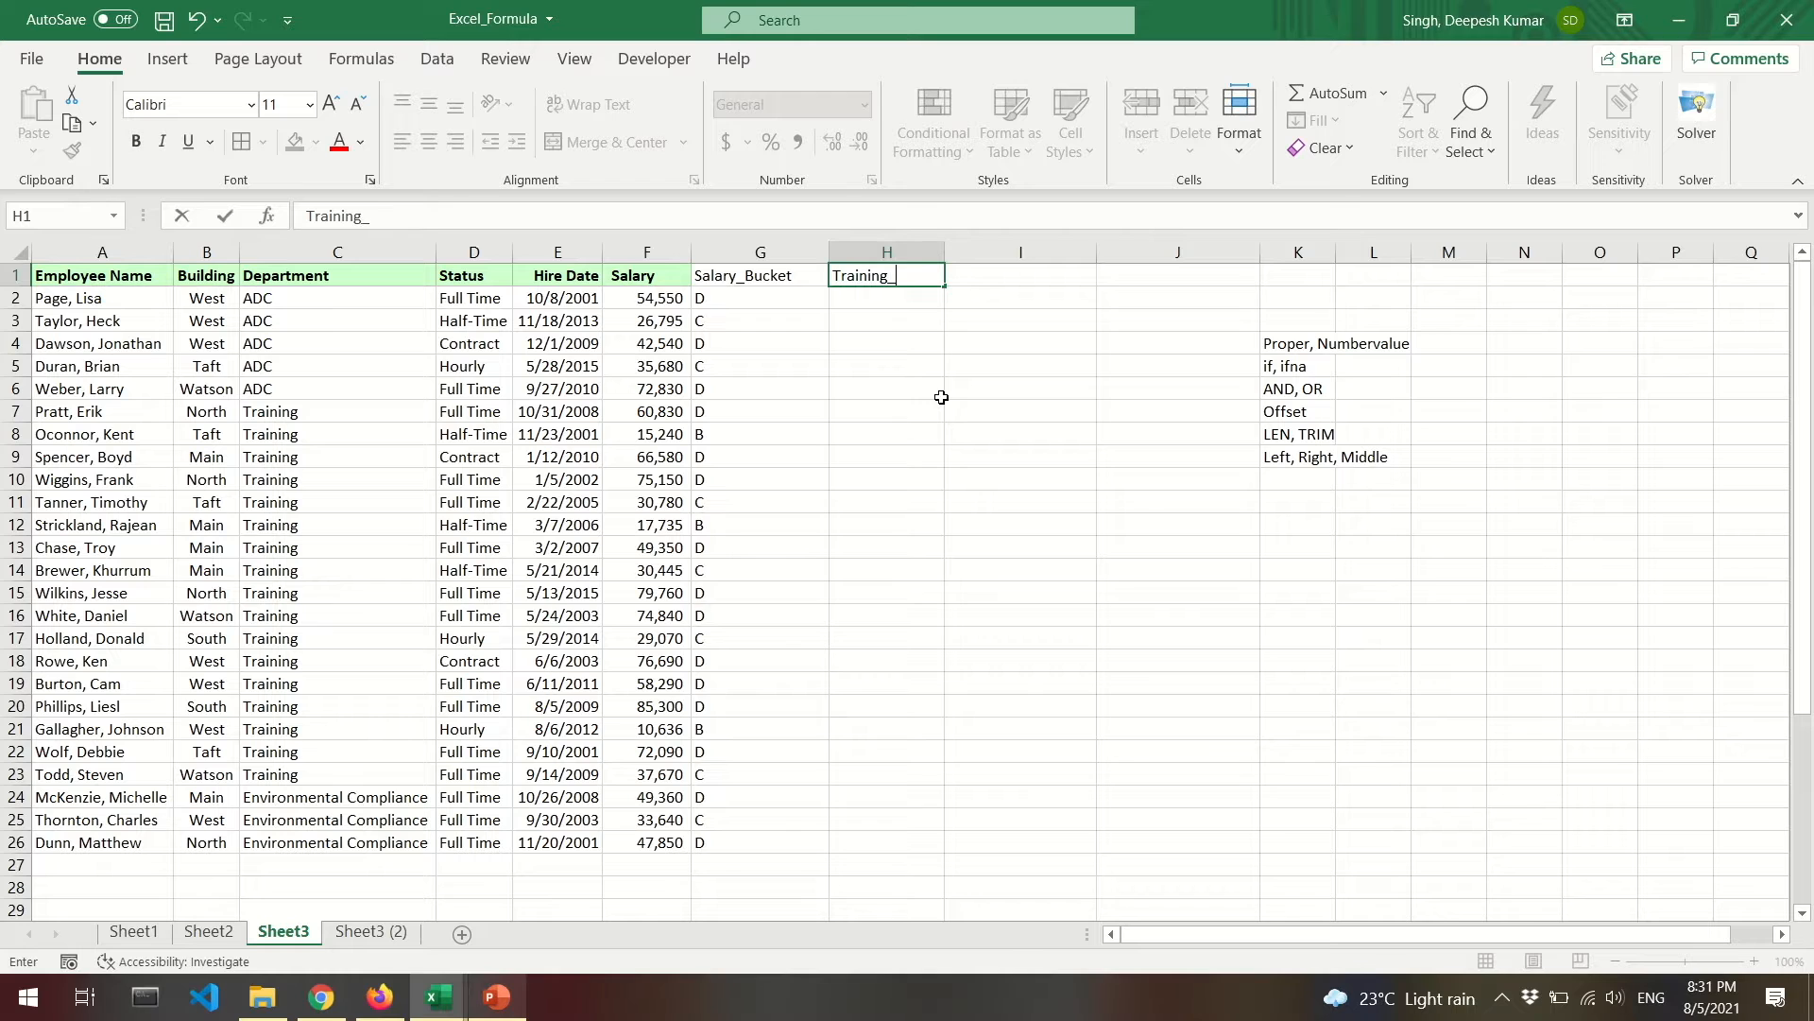
text(Yes)
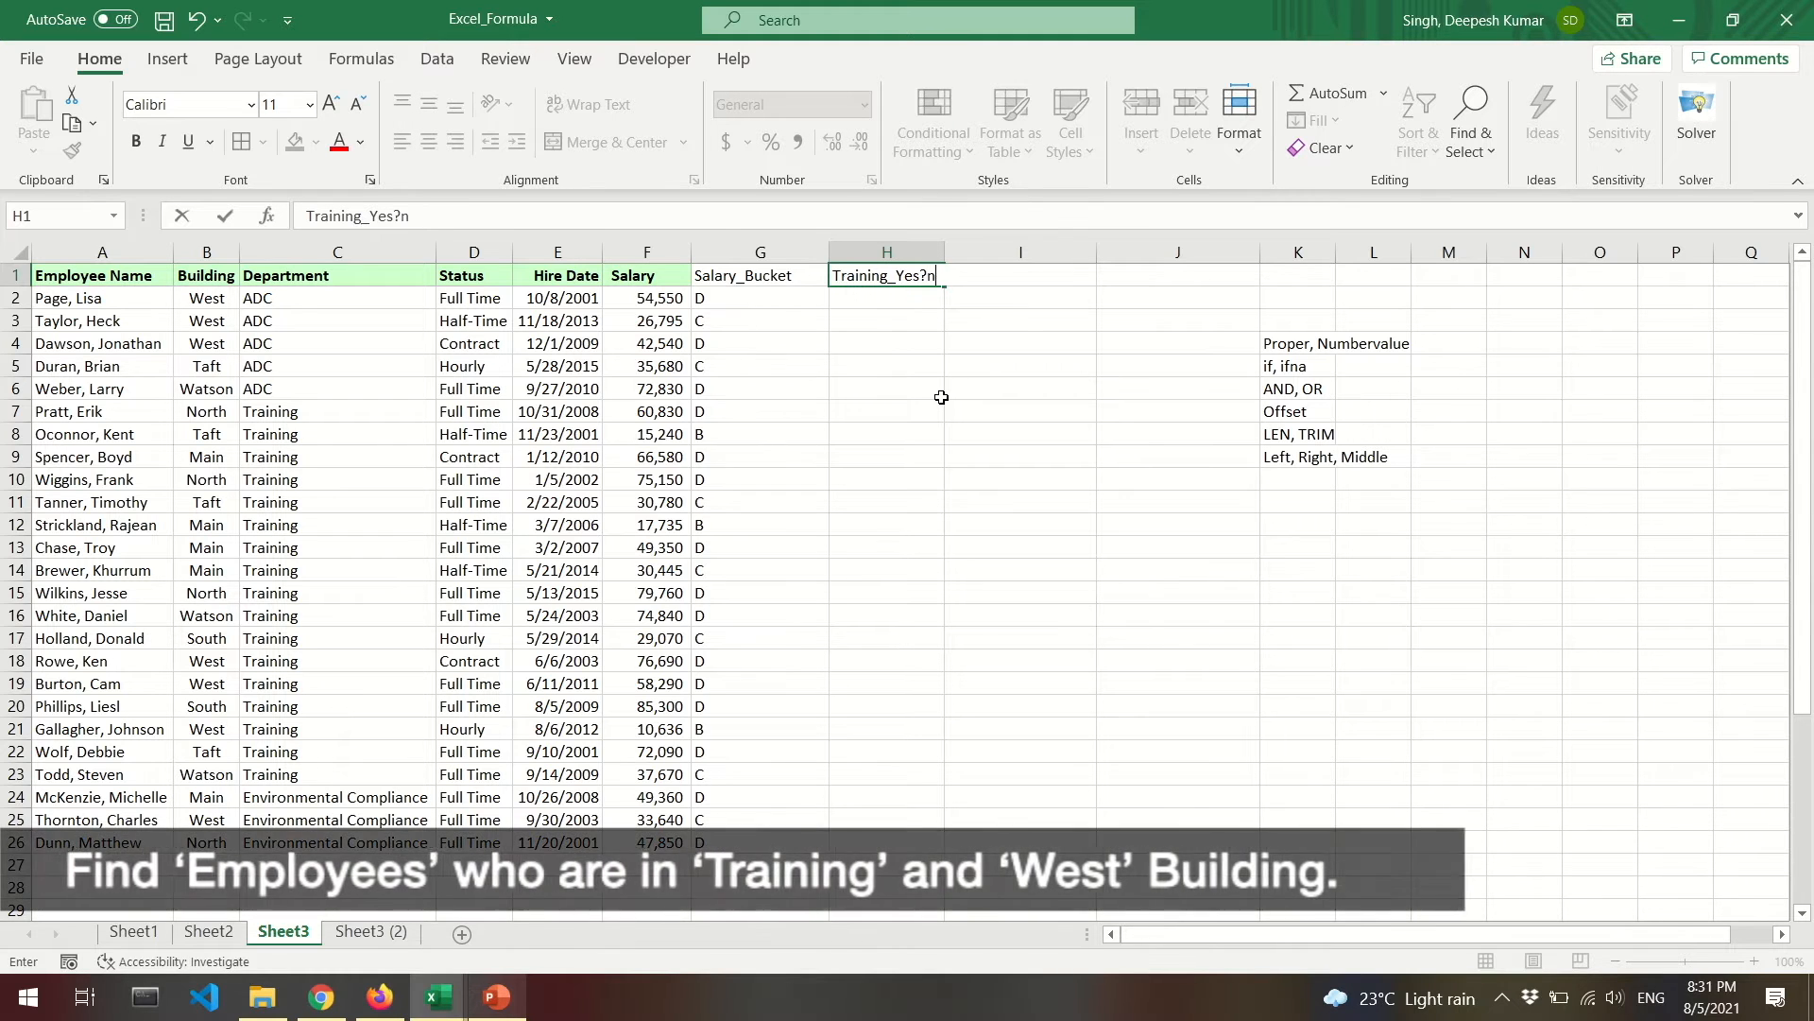
text(?No)
key(Return)
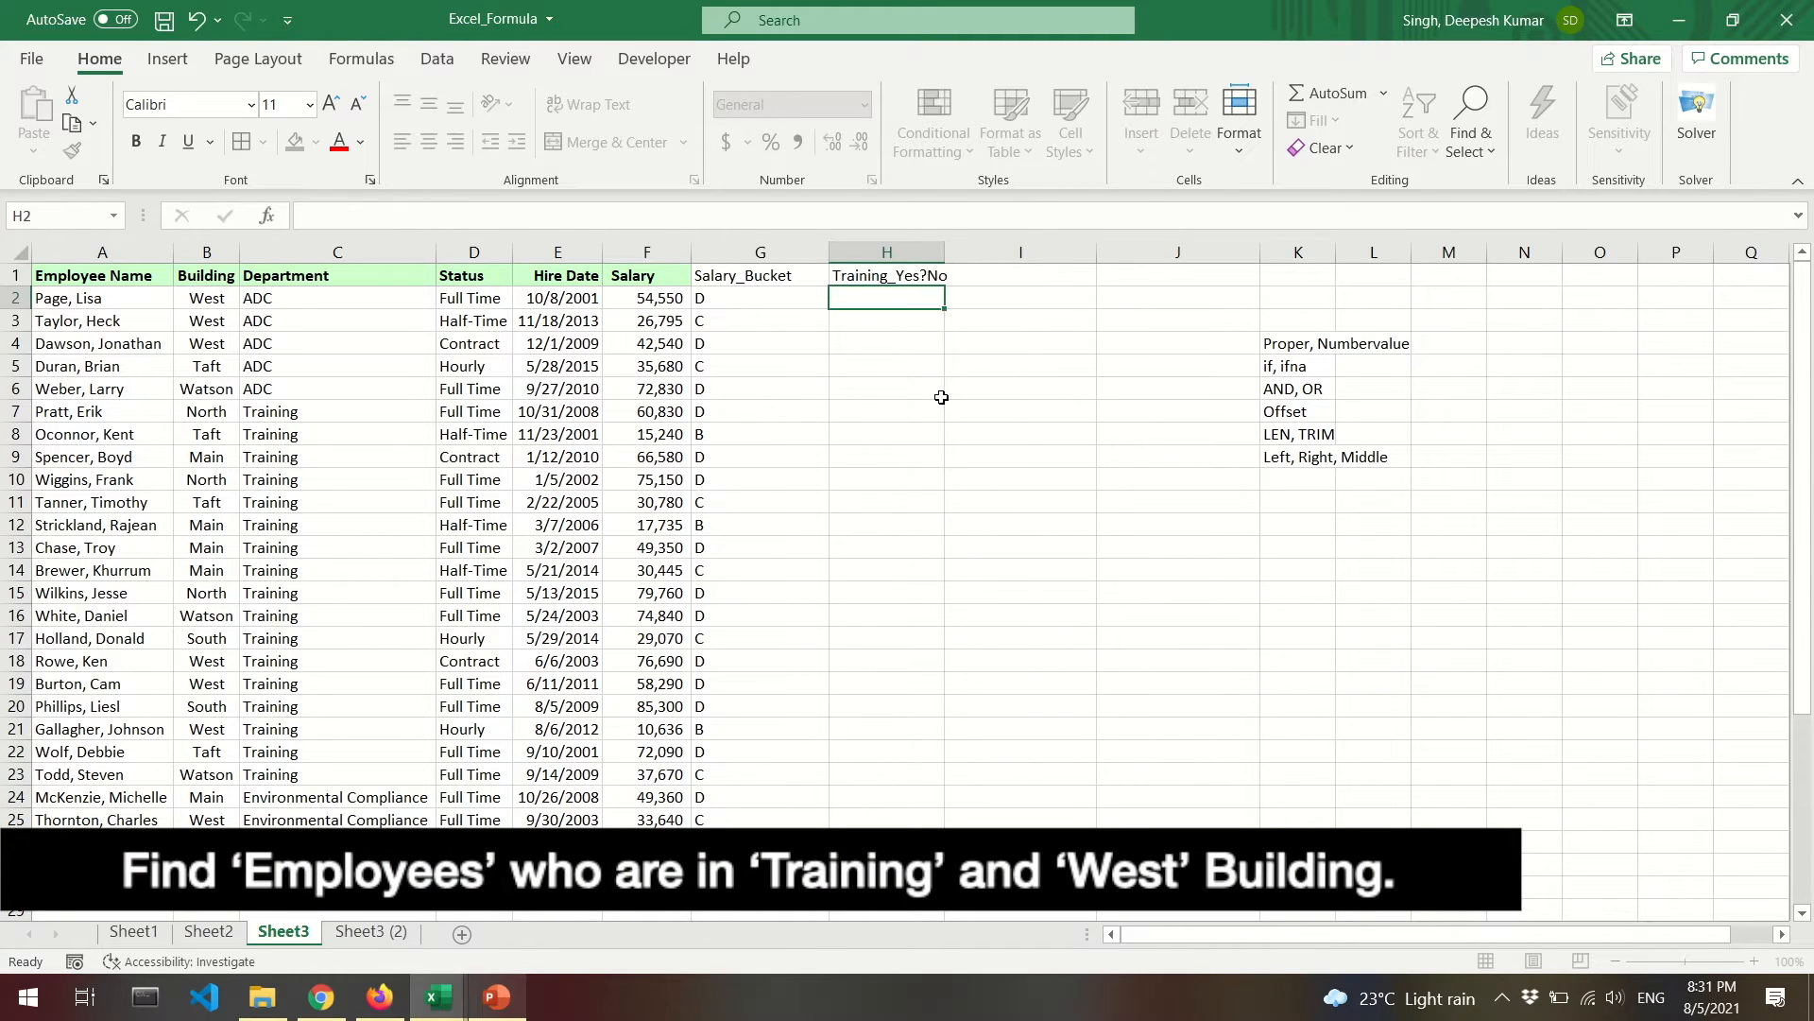
text(=)
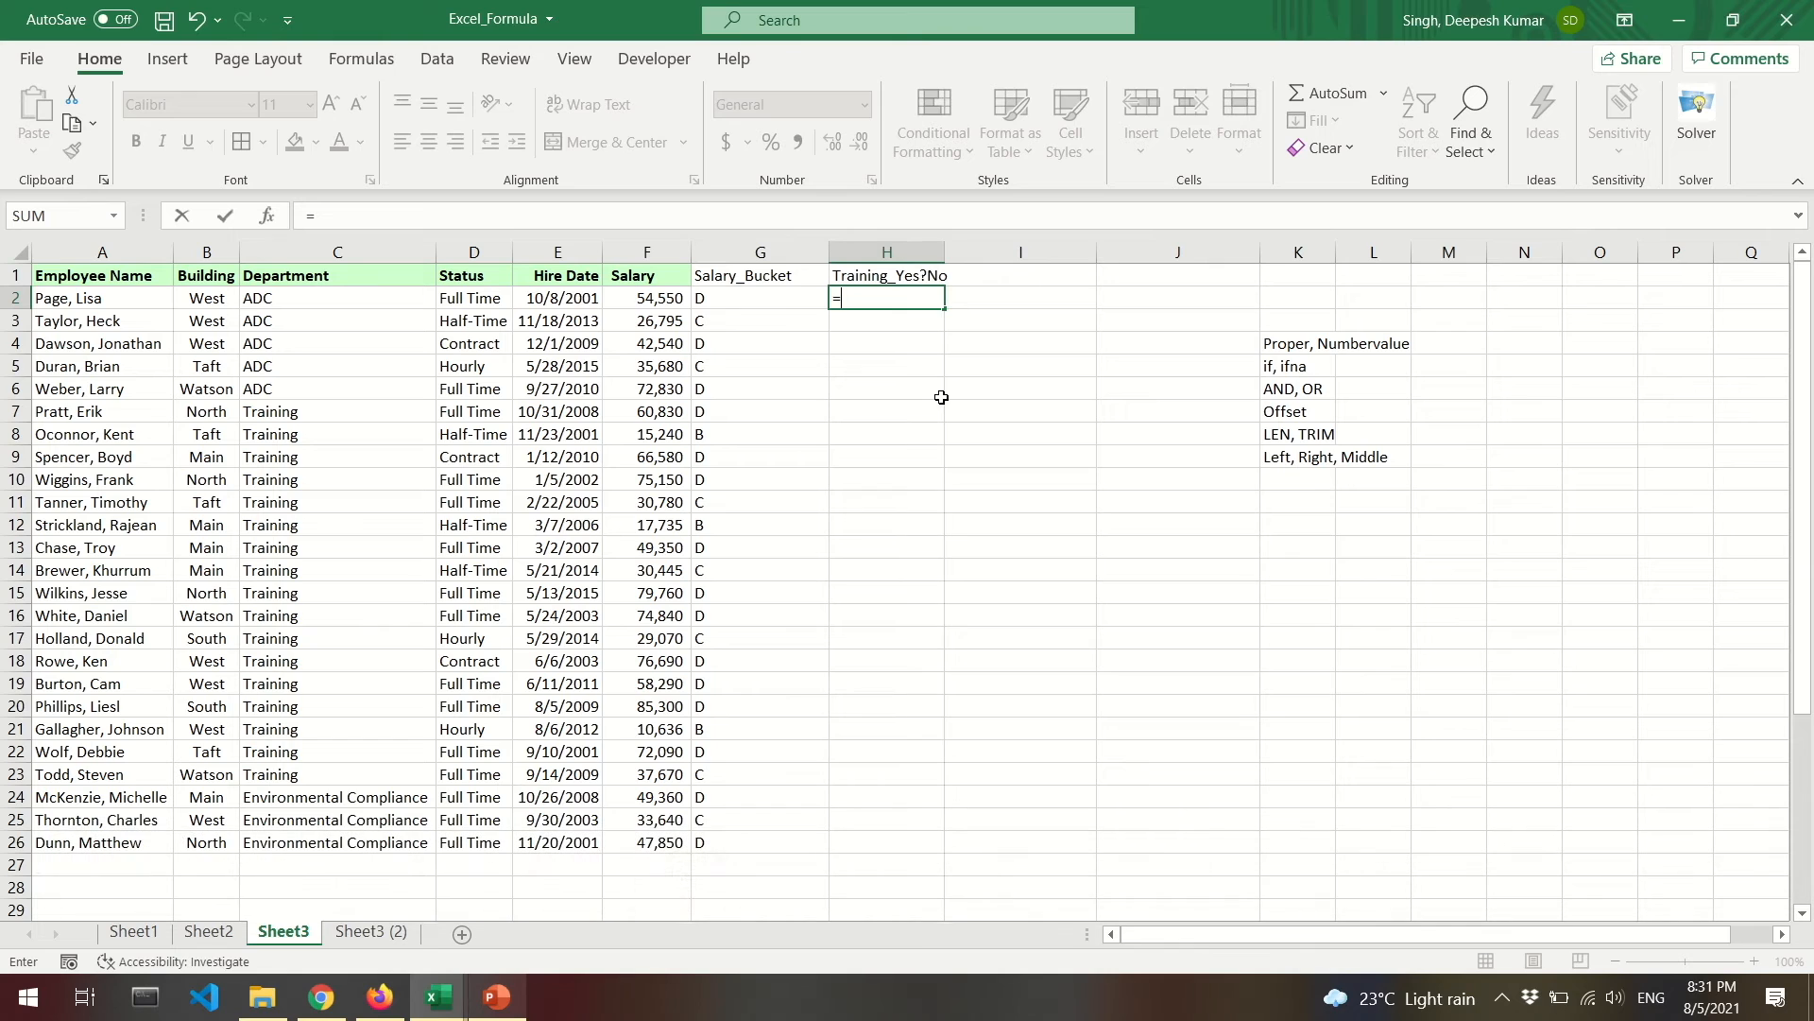
text(a)
key(BackSpace)
key(BackSpace)
key(Up)
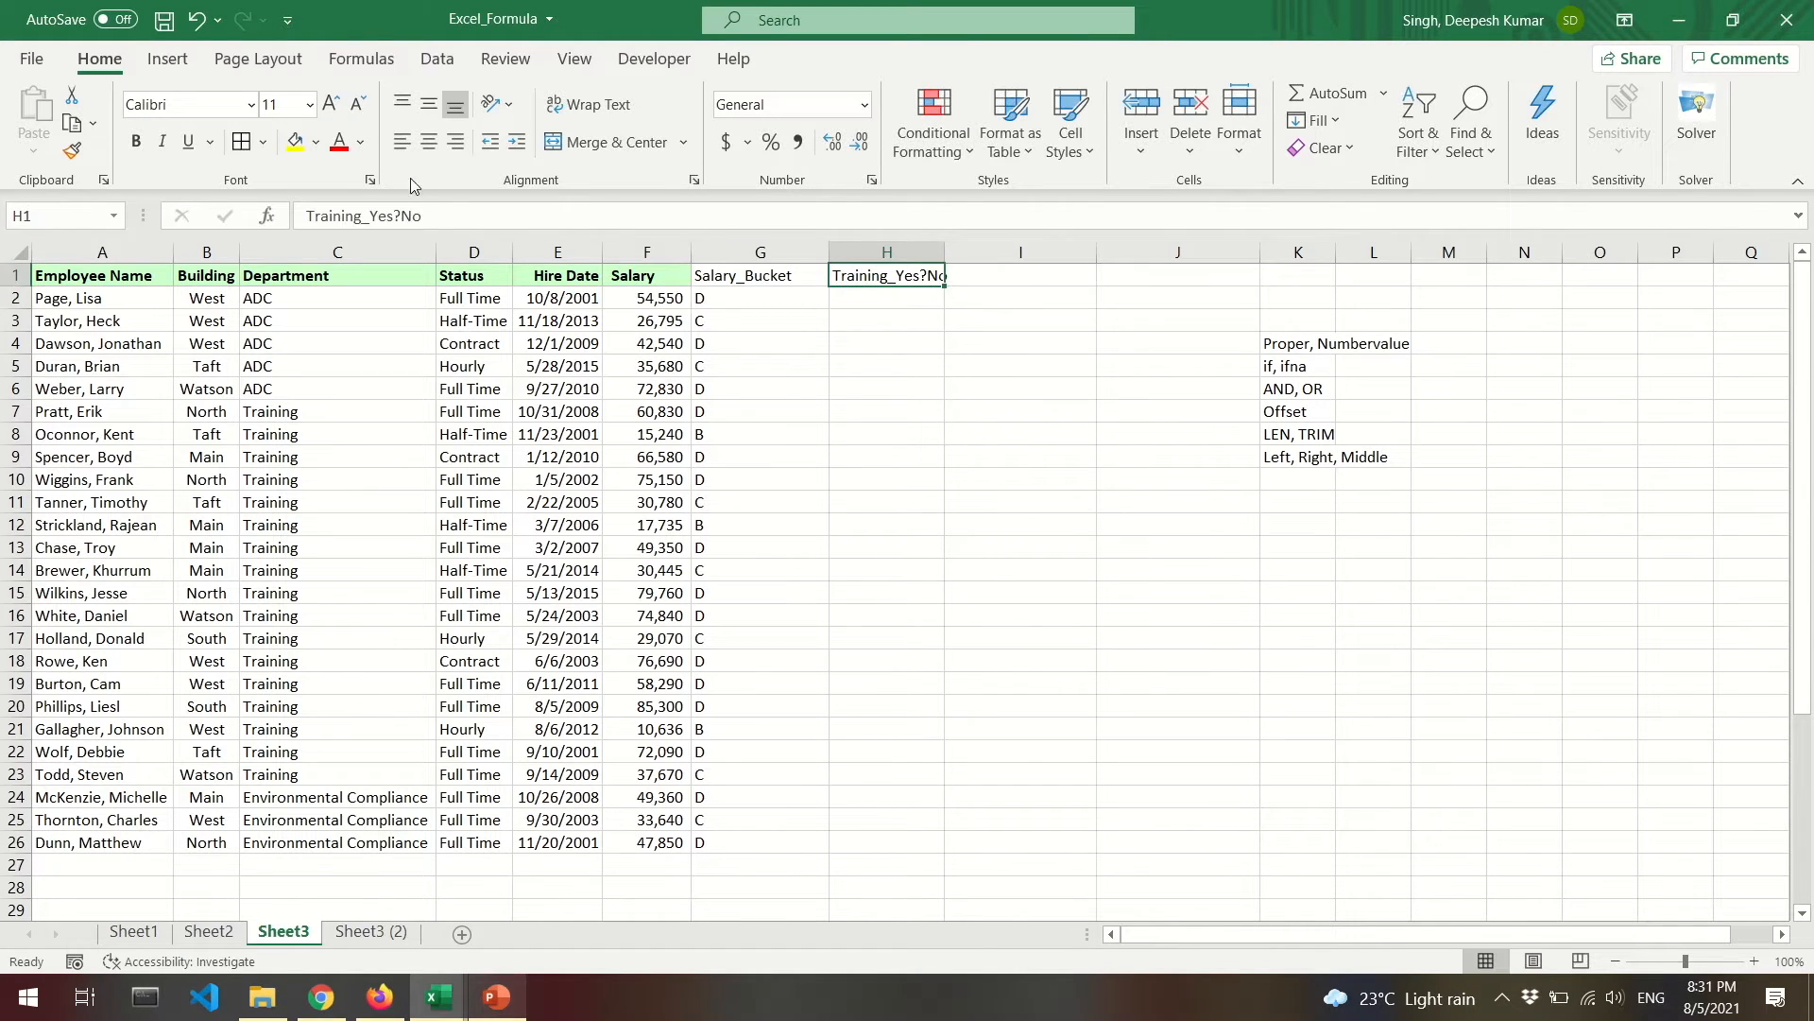
Step: Rename H1's header to Training_Yes/No_Building_West and widen column H to fit it
click(401, 215)
key(BackSpace)
text(/No)
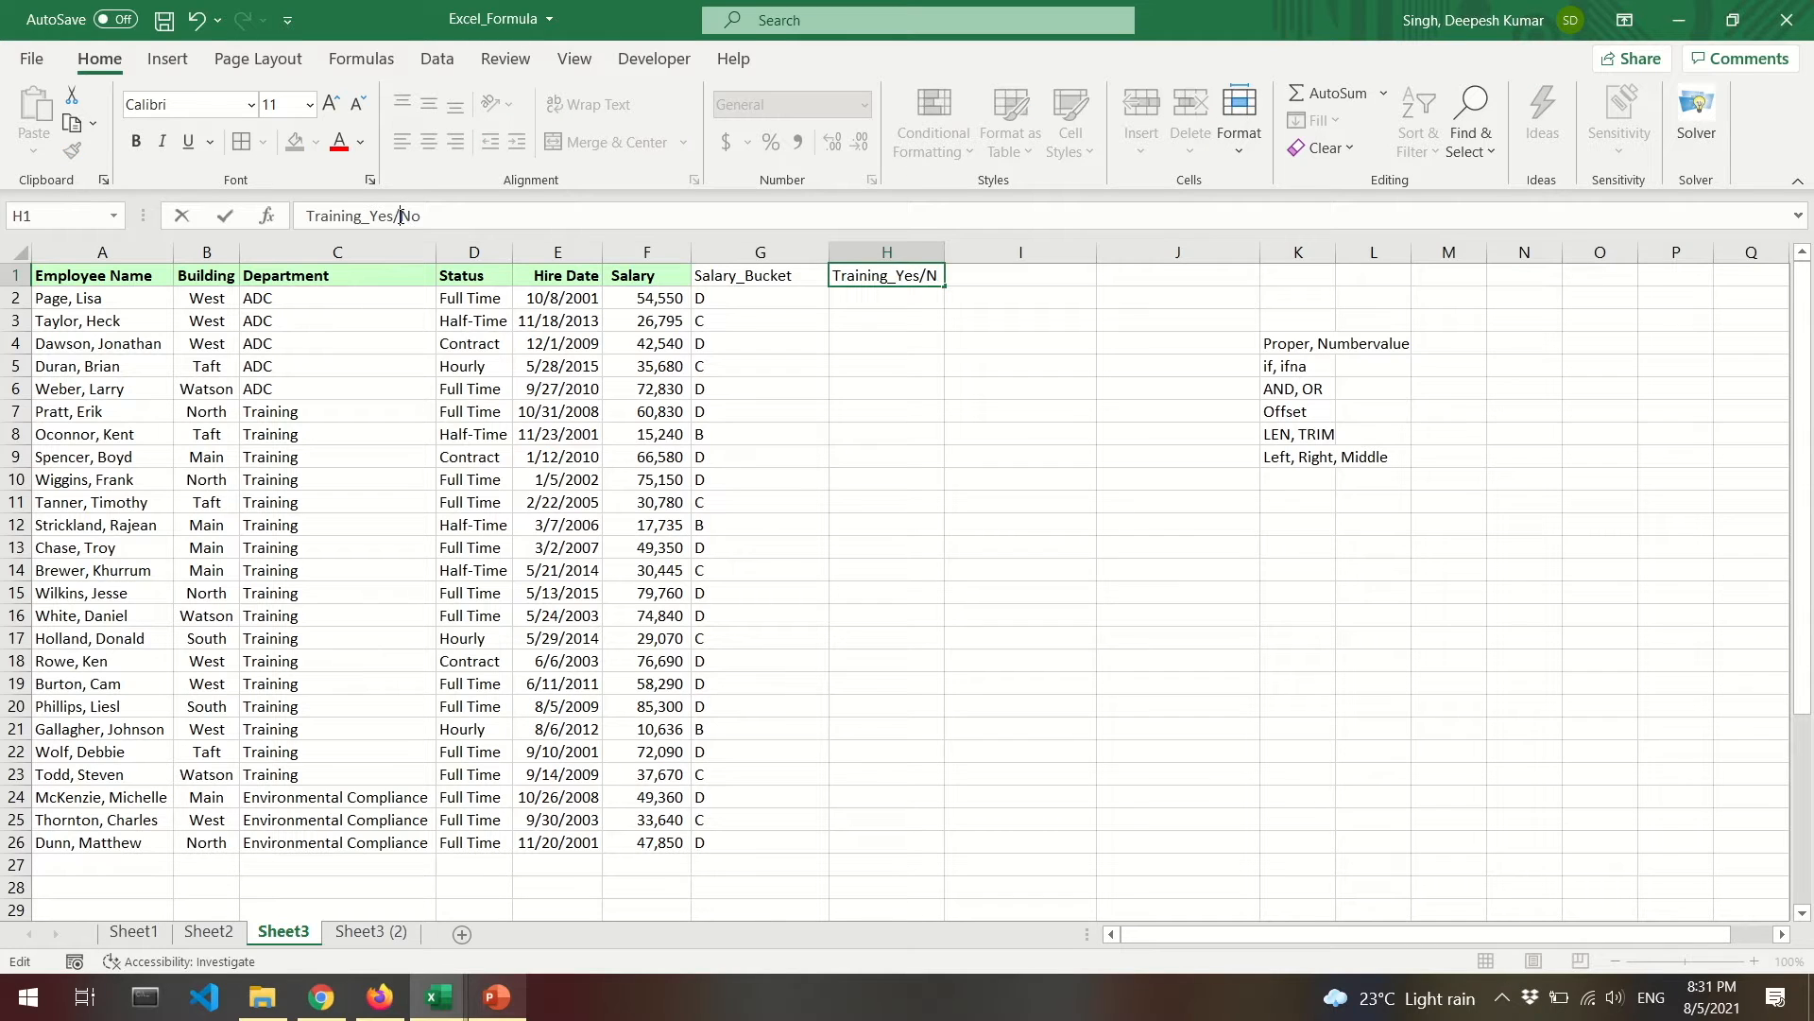
text(_Building_Wes)
text(t)
key(Return)
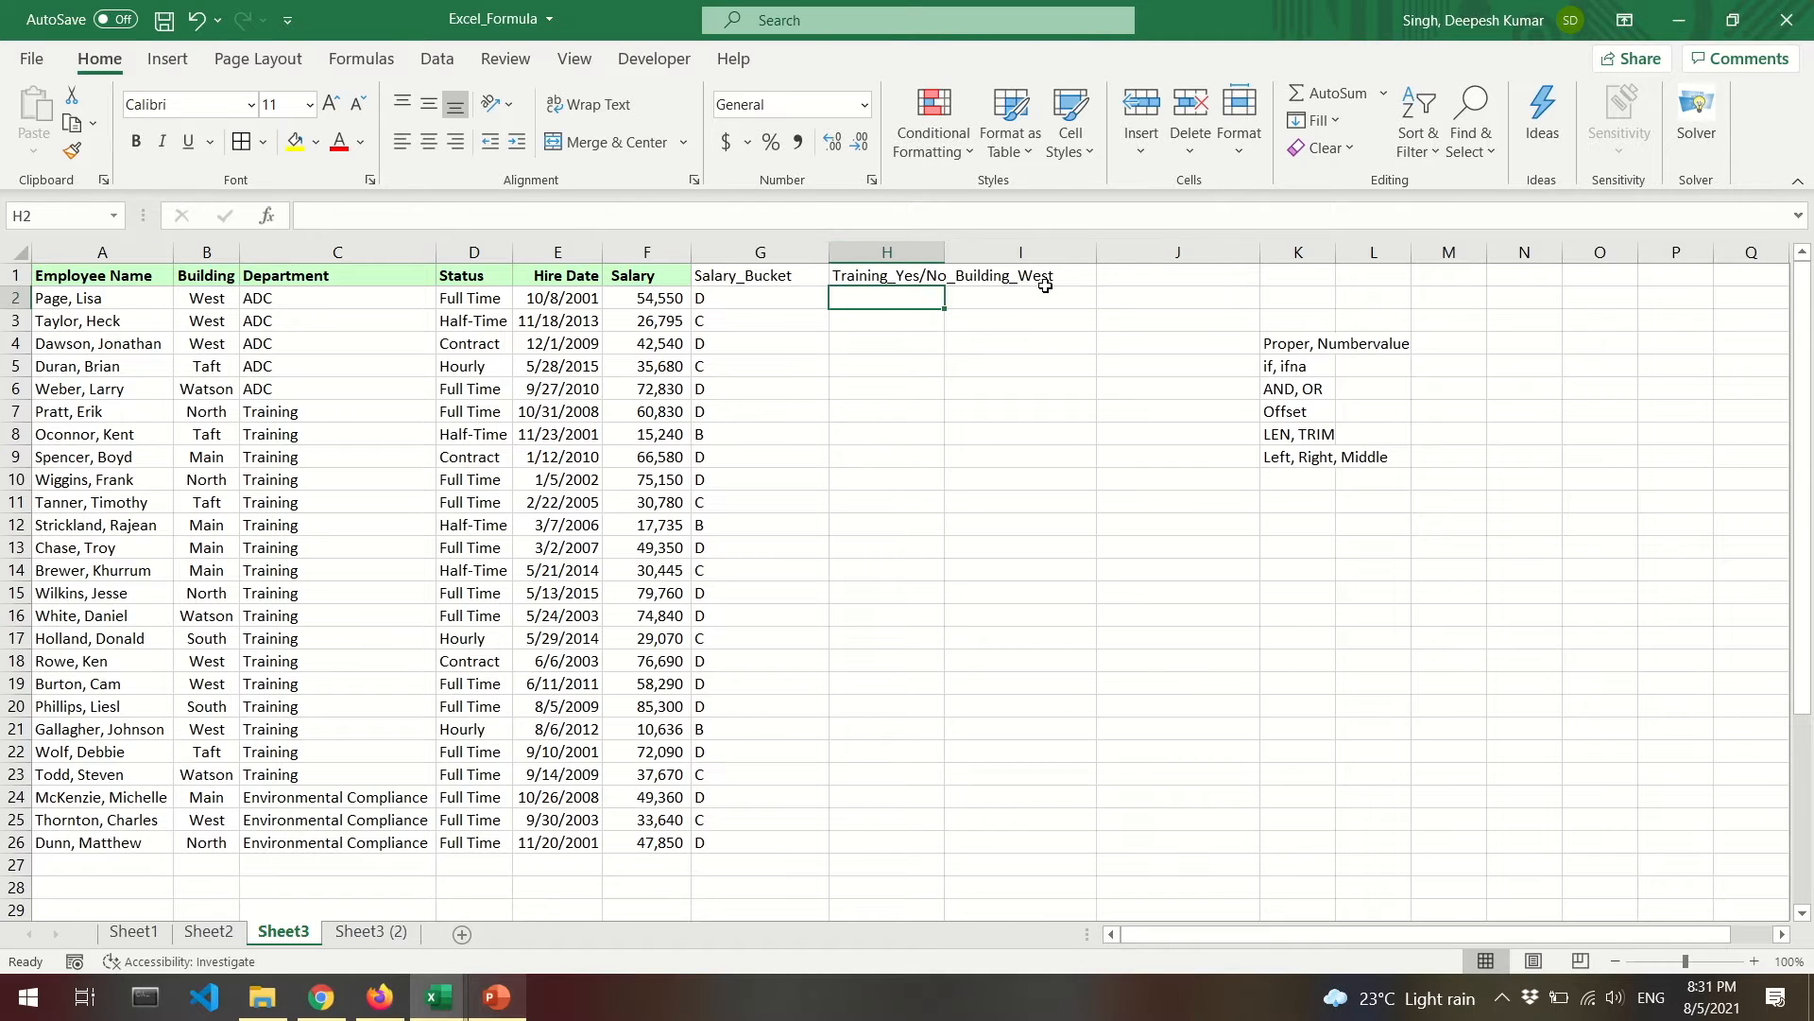
double_click(948, 257)
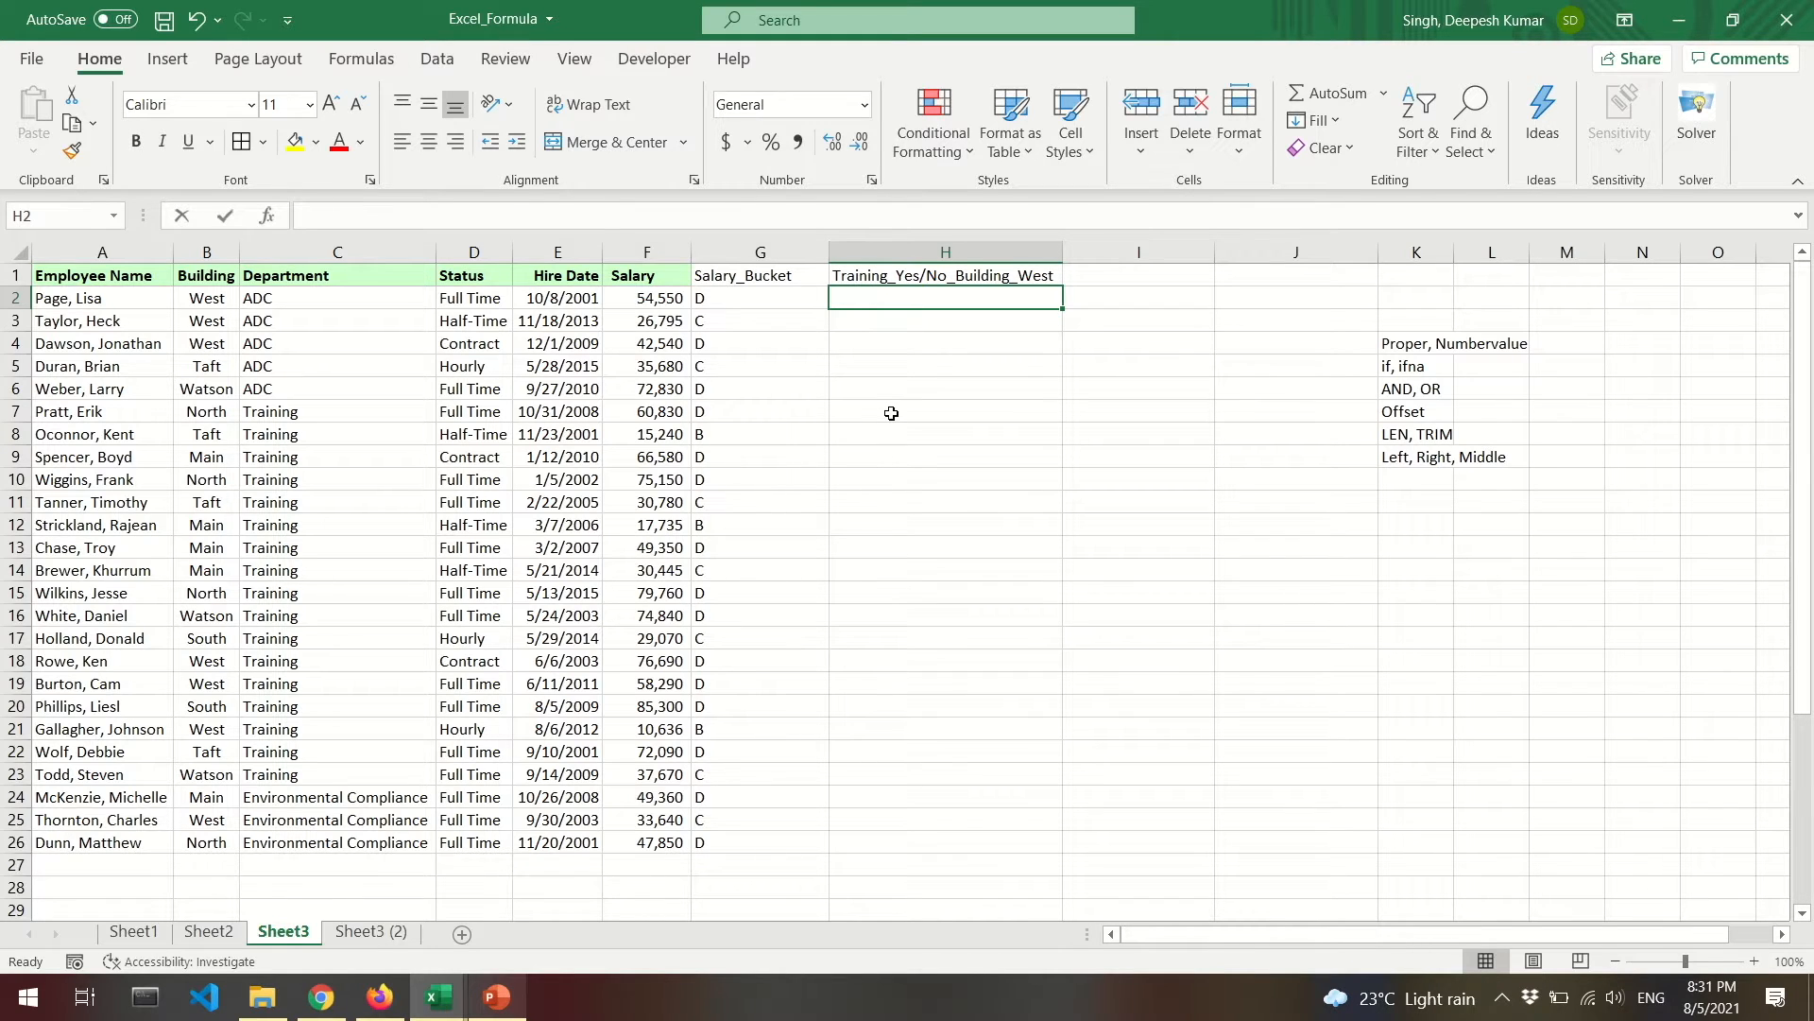
Step: Enter =AND(B2="West",C2="Training") in H2 to test for West building and Training department
text(=and)
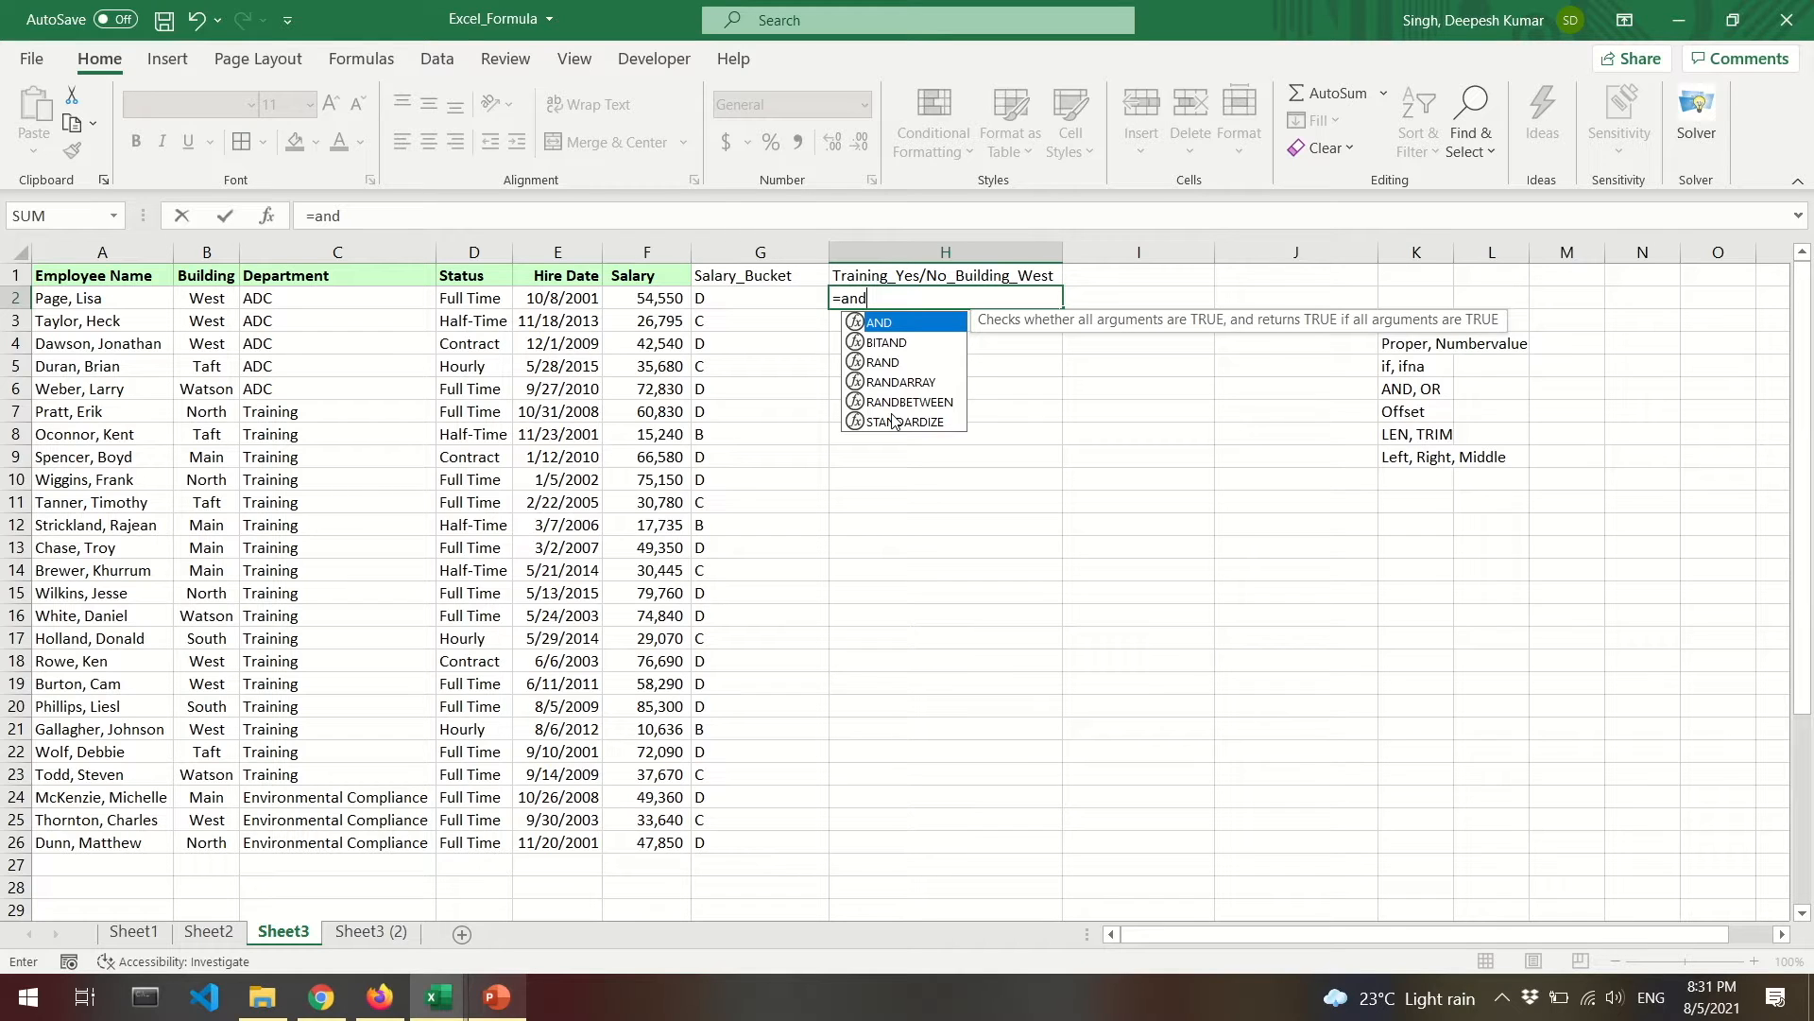
key(Tab)
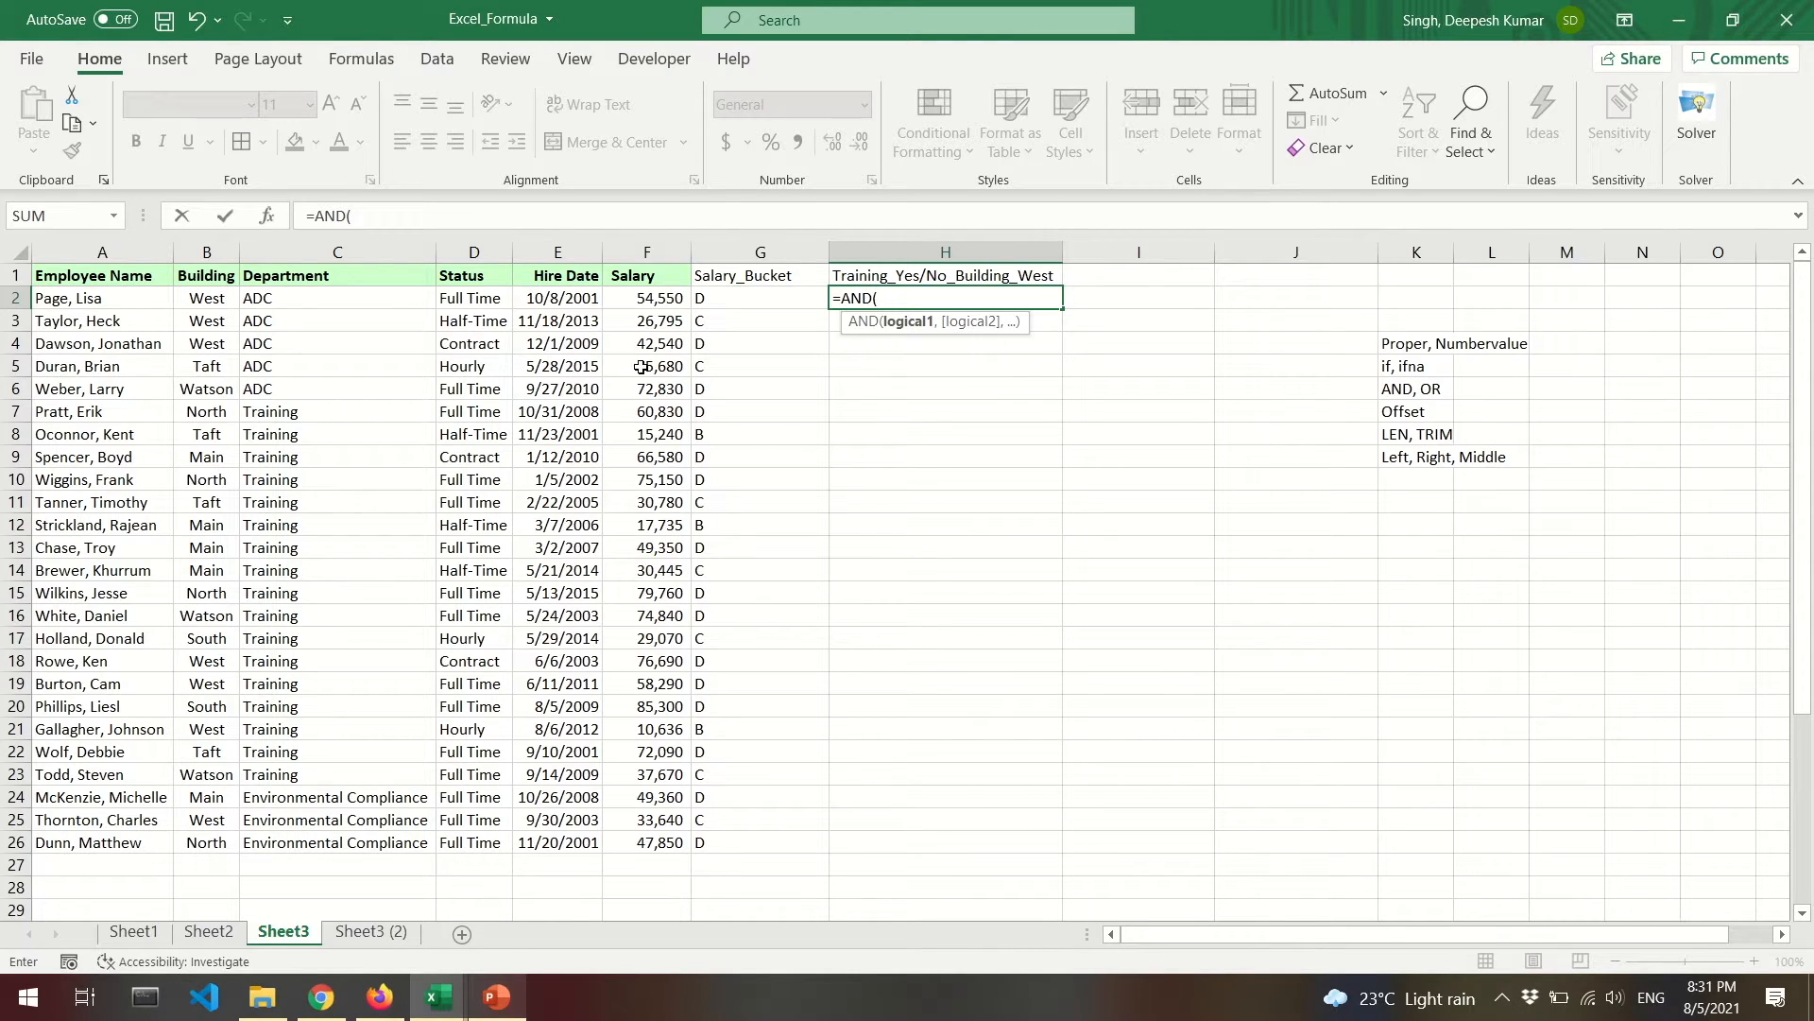
click(214, 298)
text(="West",)
click(271, 297)
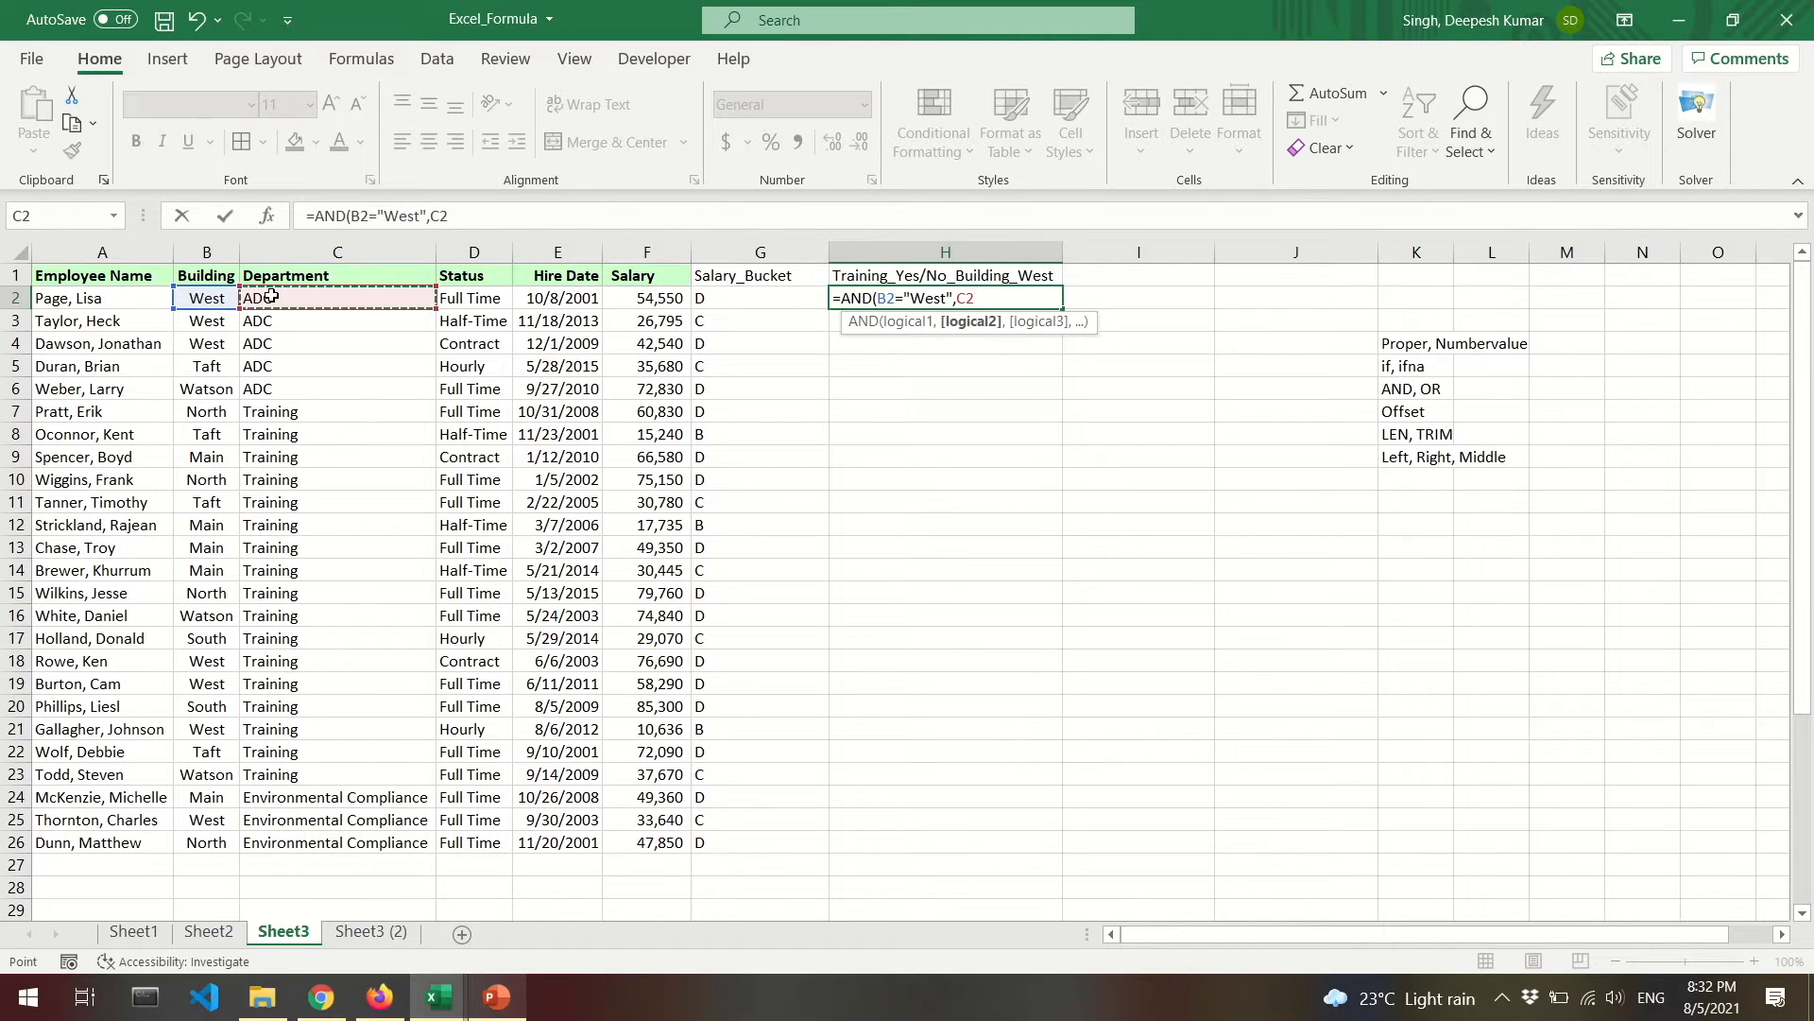
text(="Tra)
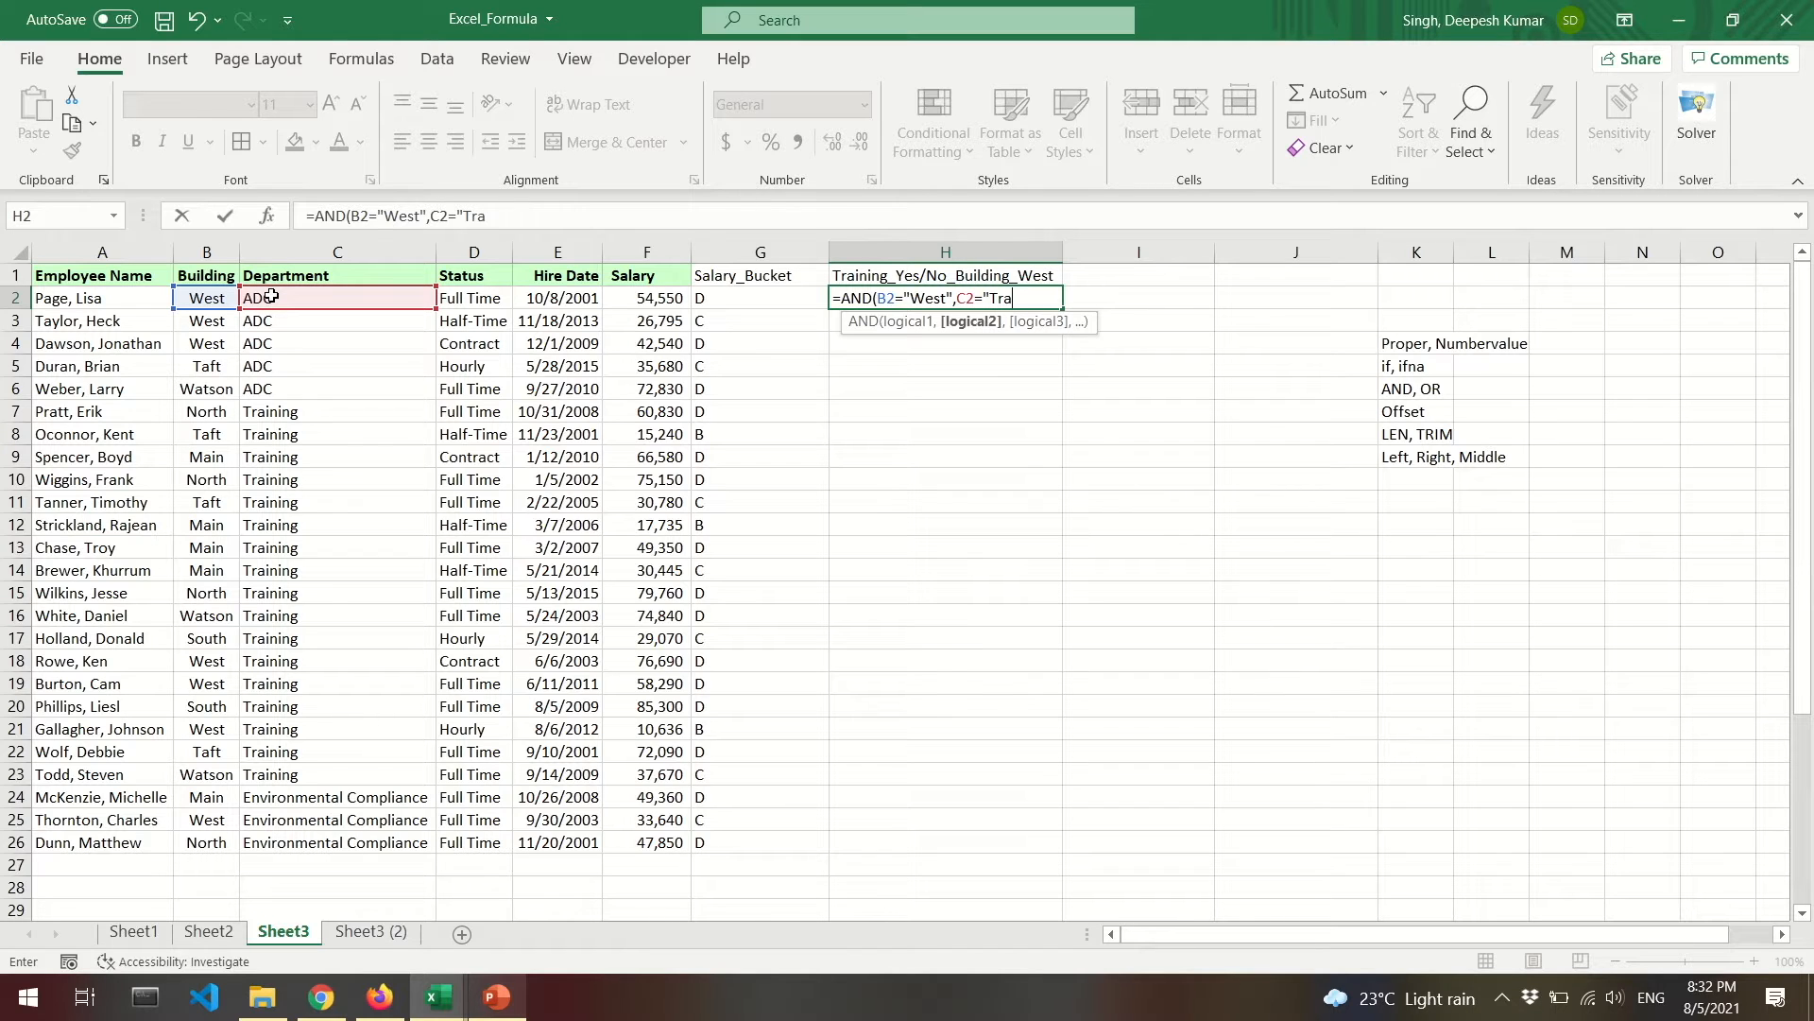
text(ining"))
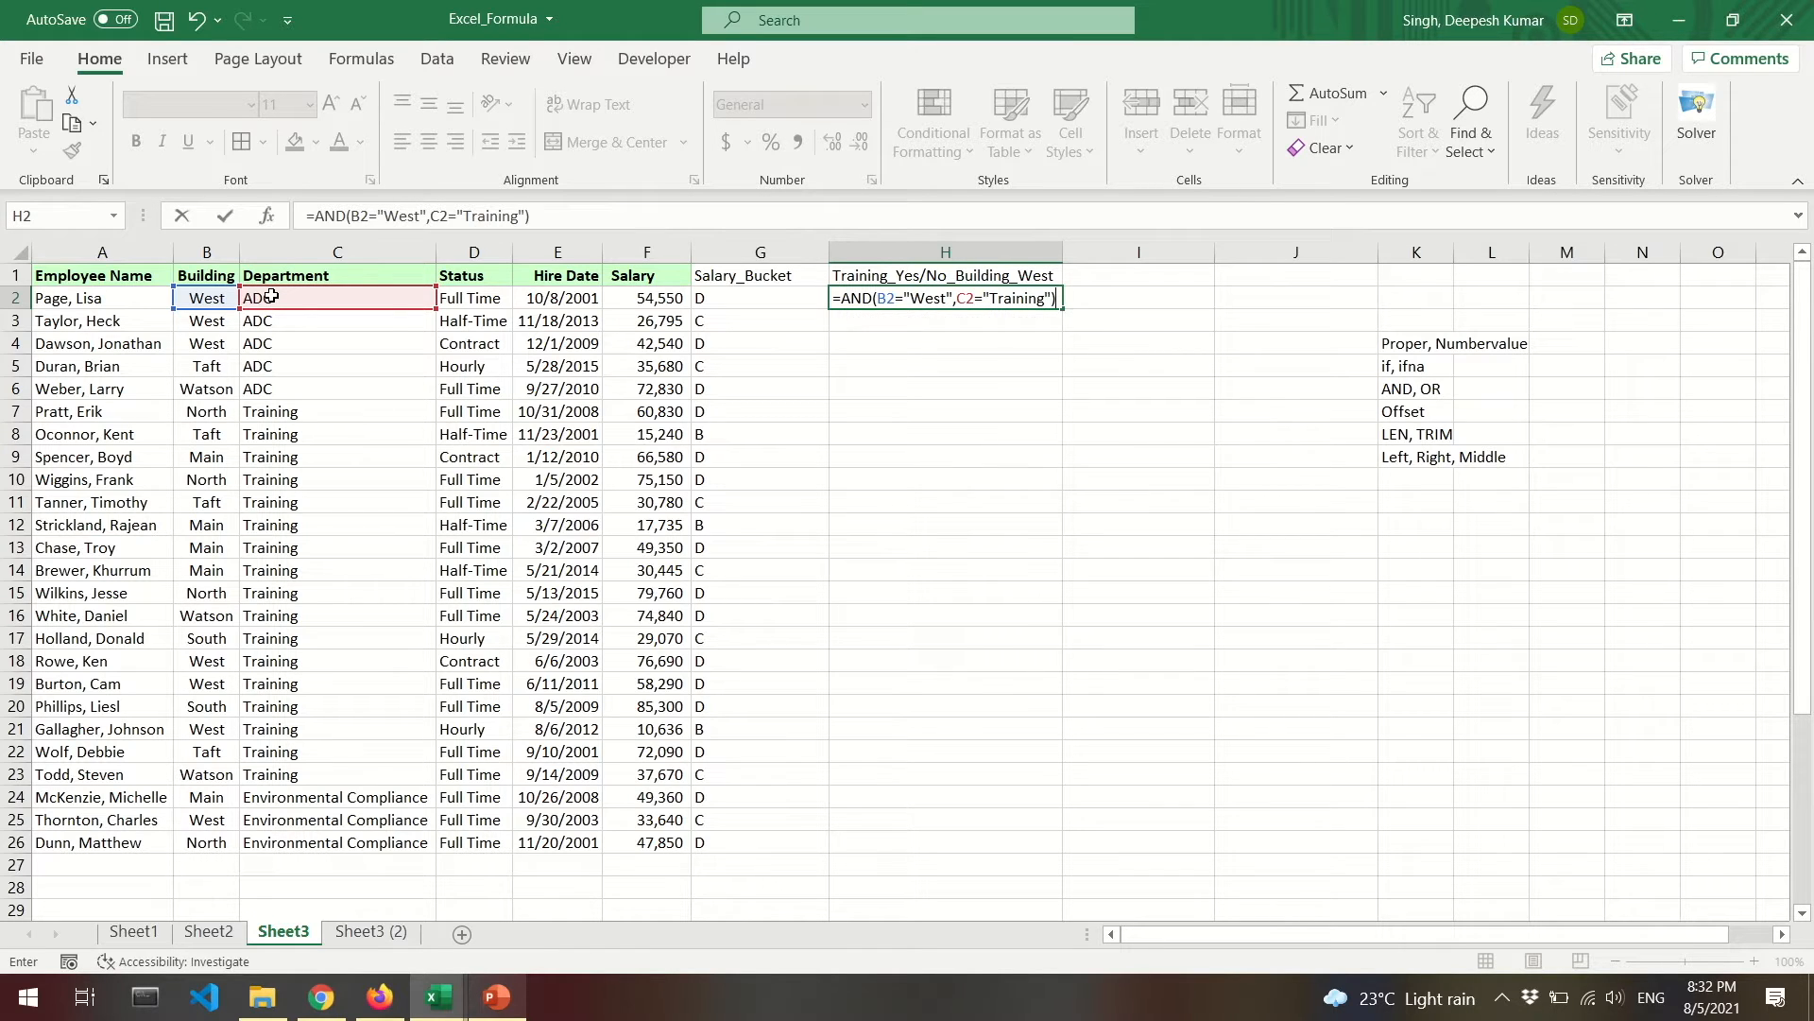
key(Return)
Step: Copy H2's AND formula down column H through row 26
key(Up)
key(ctrl+c)
key(Left)
key(ctrl+Down)
key(Right)
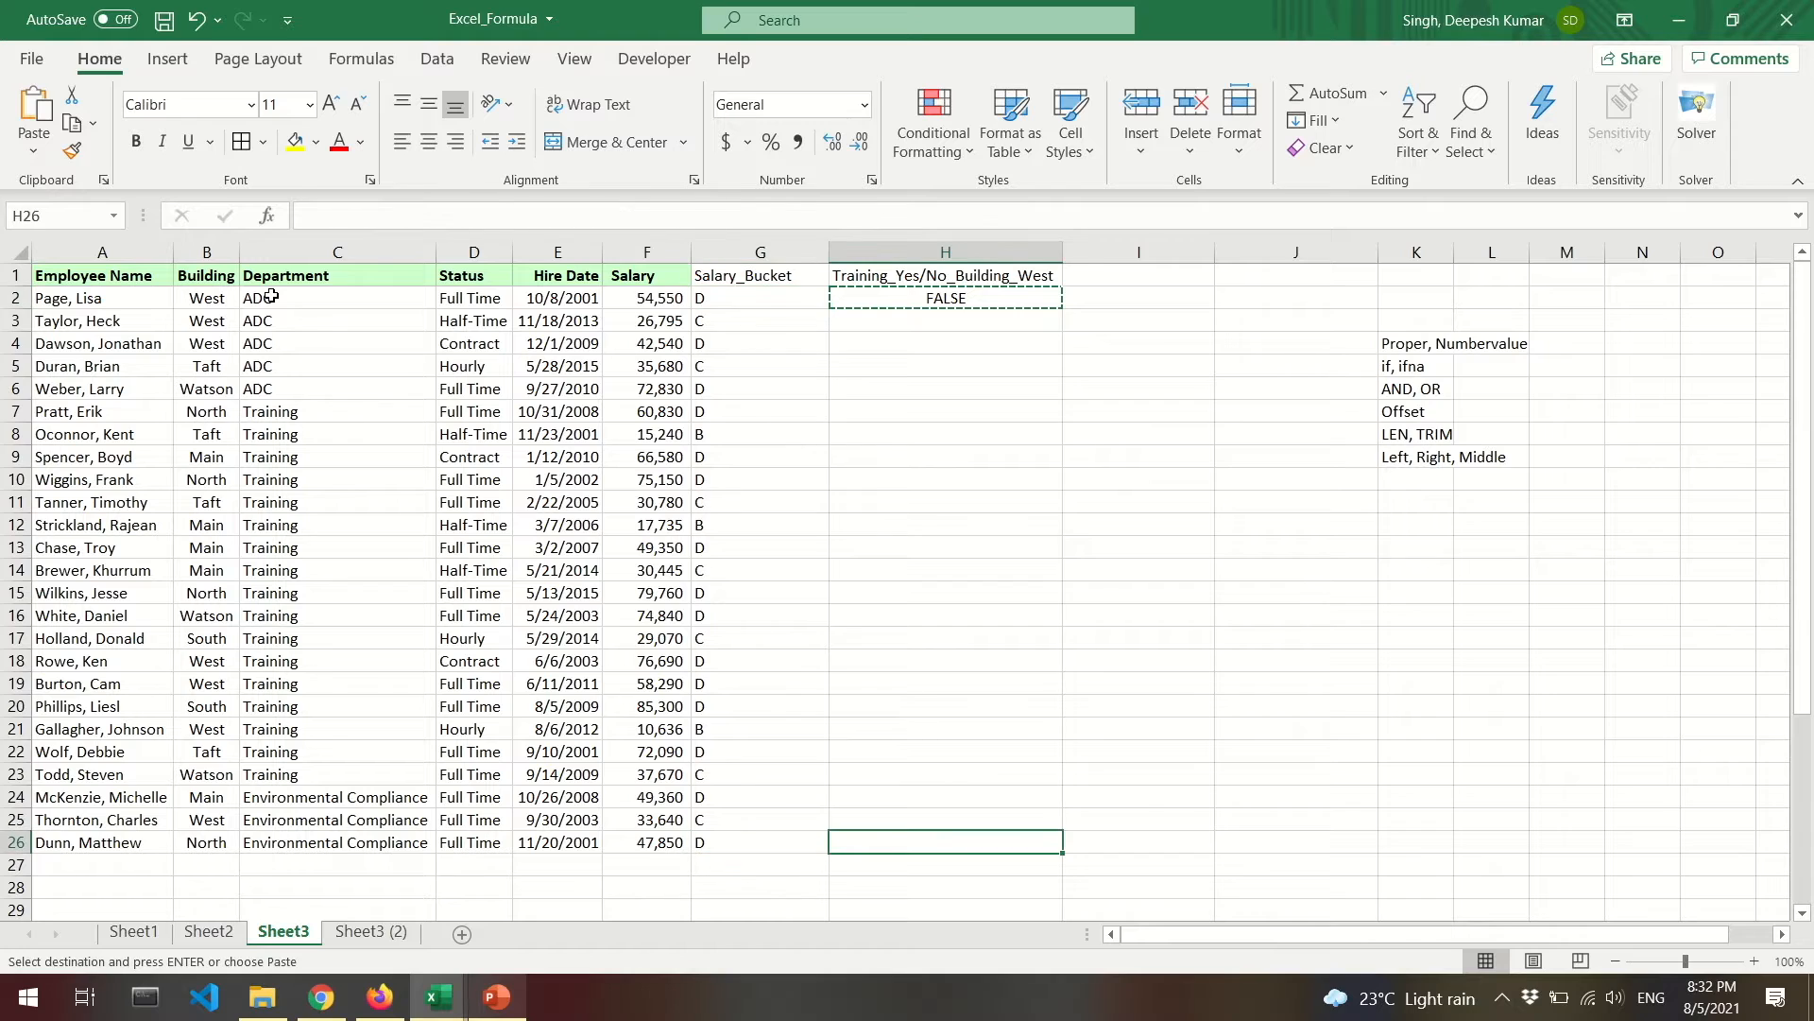
key(ctrl+shift+Up)
key(ctrl+v)
key(Down)
key(Escape)
key(Up)
key(Up)
key(Up)
key(Up)
key(Up)
key(Up)
key(shift+Left)
key(shift+Left)
key(shift+Left)
key(shift+Left)
key(shift+Left)
key(shift+Left)
key(shift+Left)
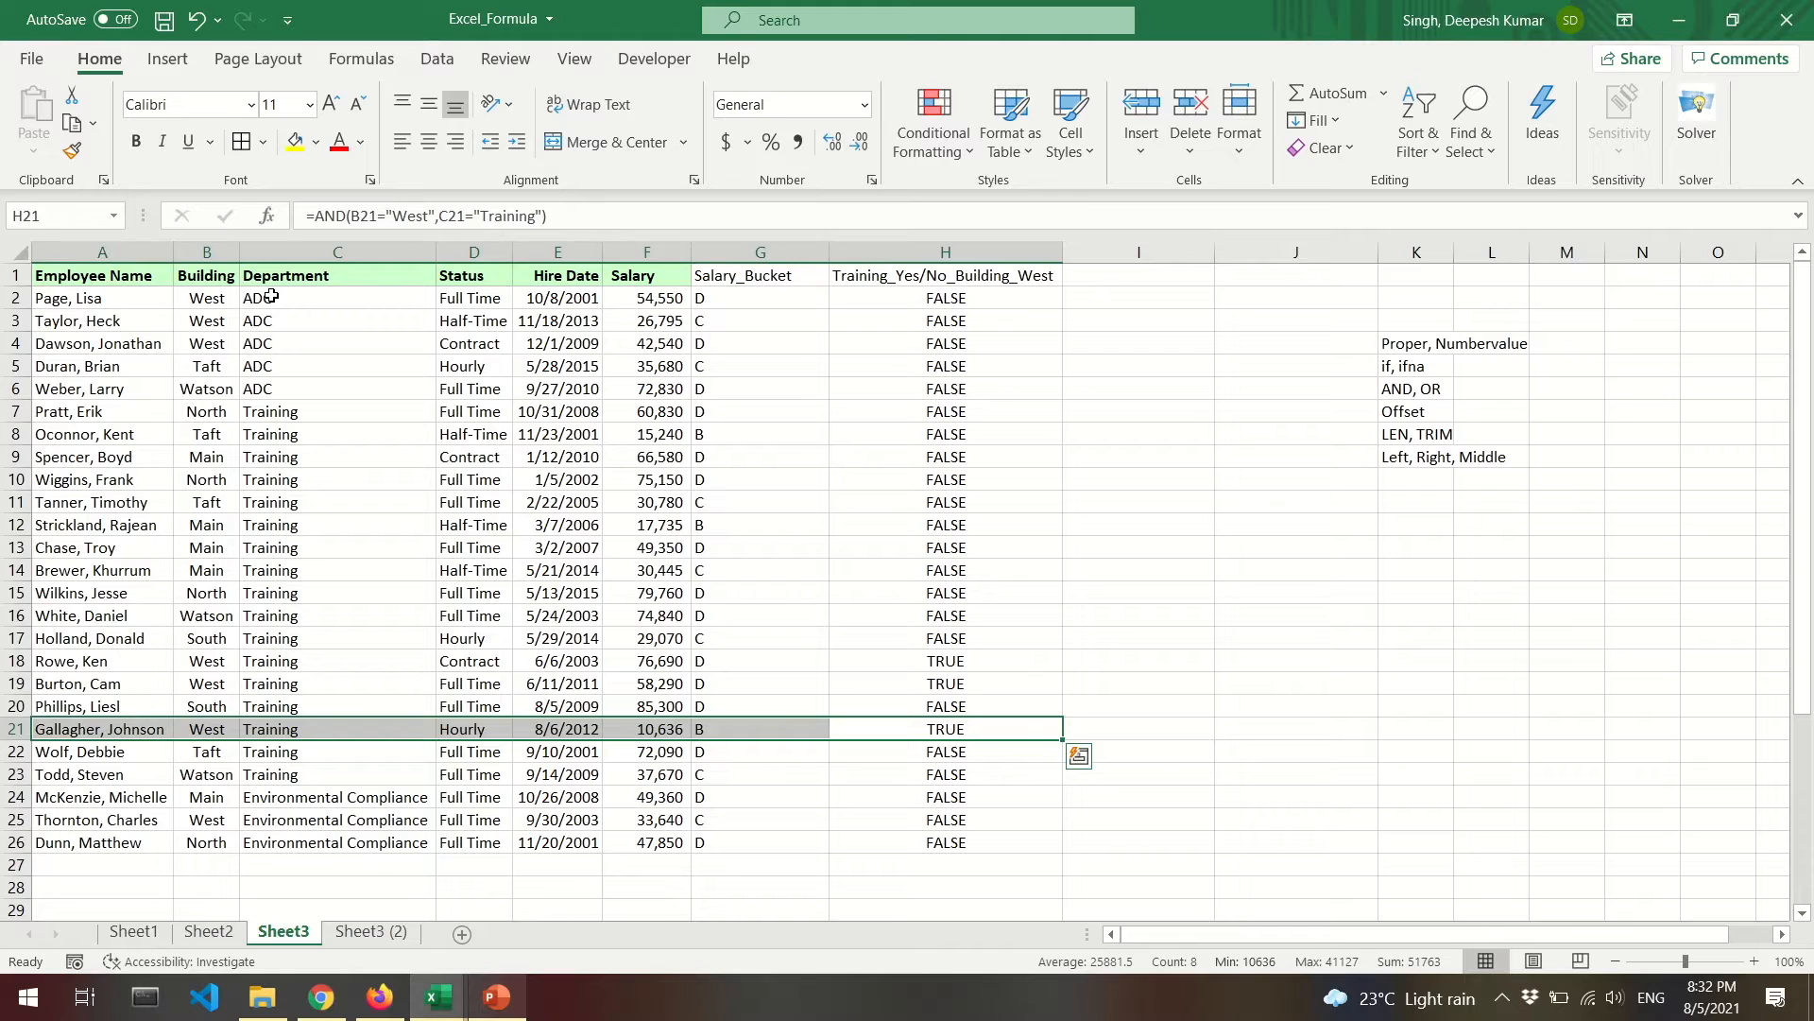
Step: Fill the selected row 21 (A21:H21) with yellow
click(294, 141)
click(740, 541)
click(941, 503)
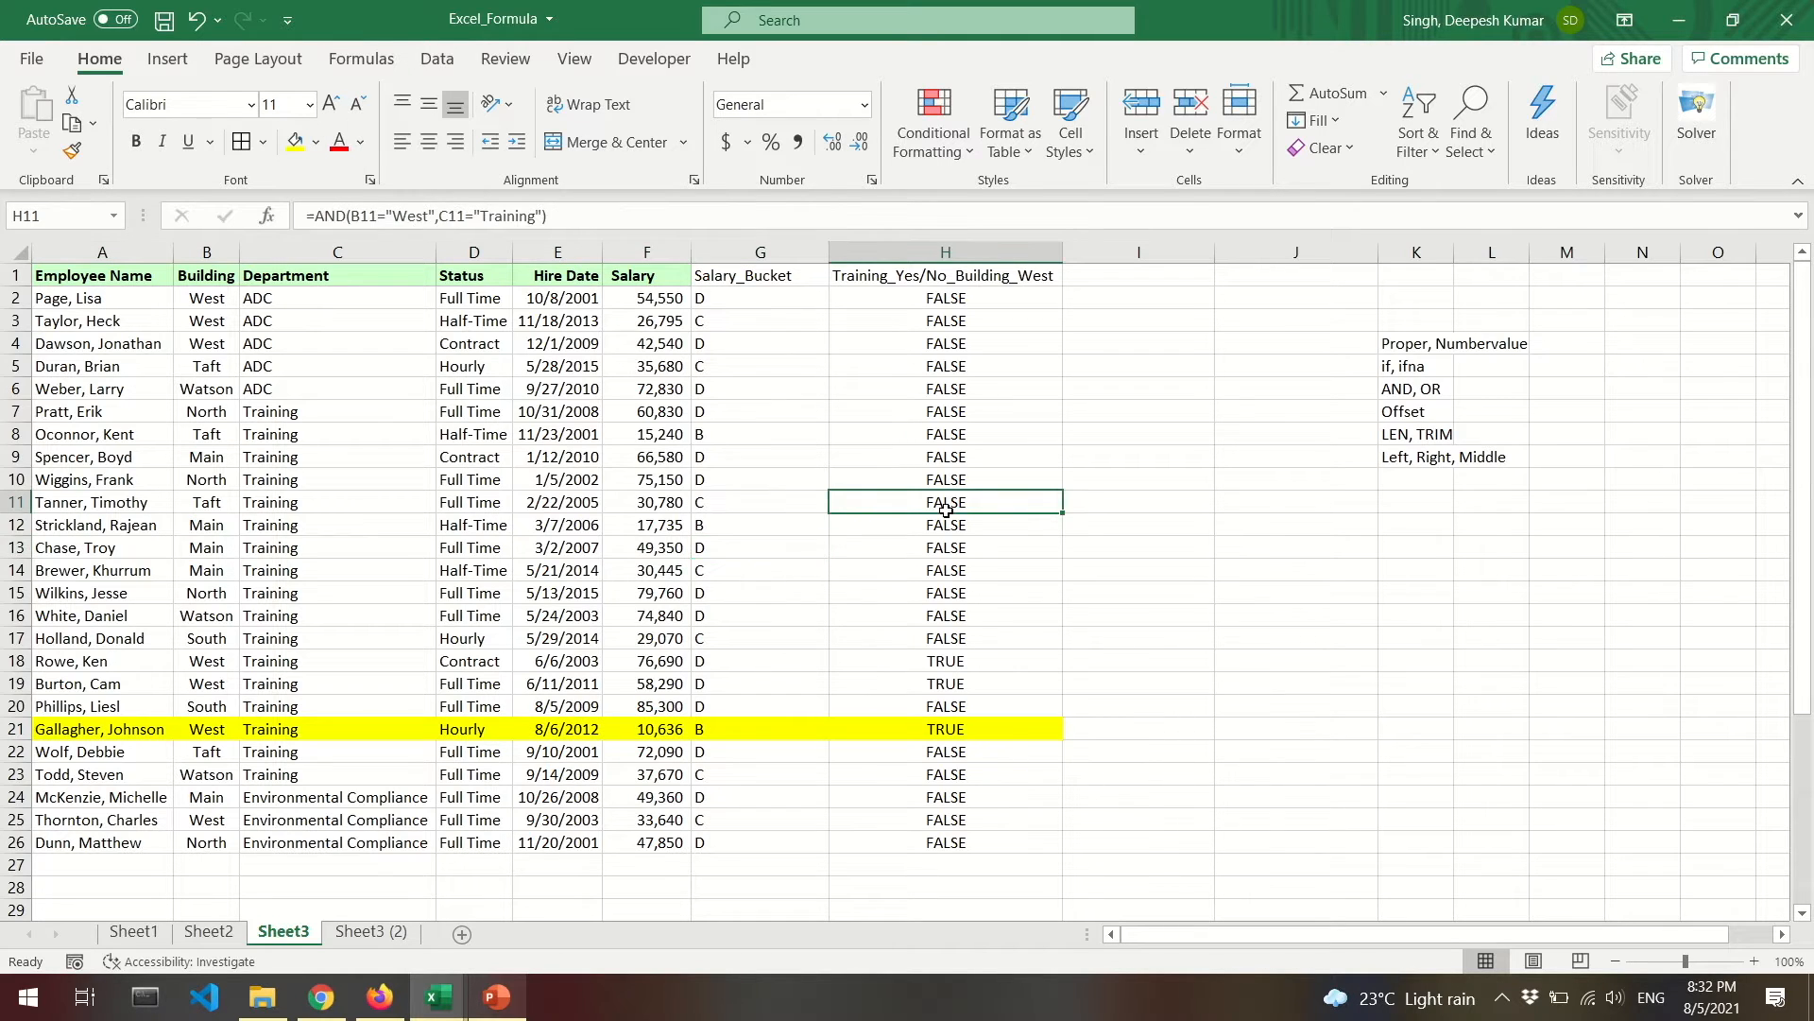
Step: Examine column H's results and the building and department values of the highlighted row 21
click(988, 331)
key(ctrl+Down)
key(ctrl+Up)
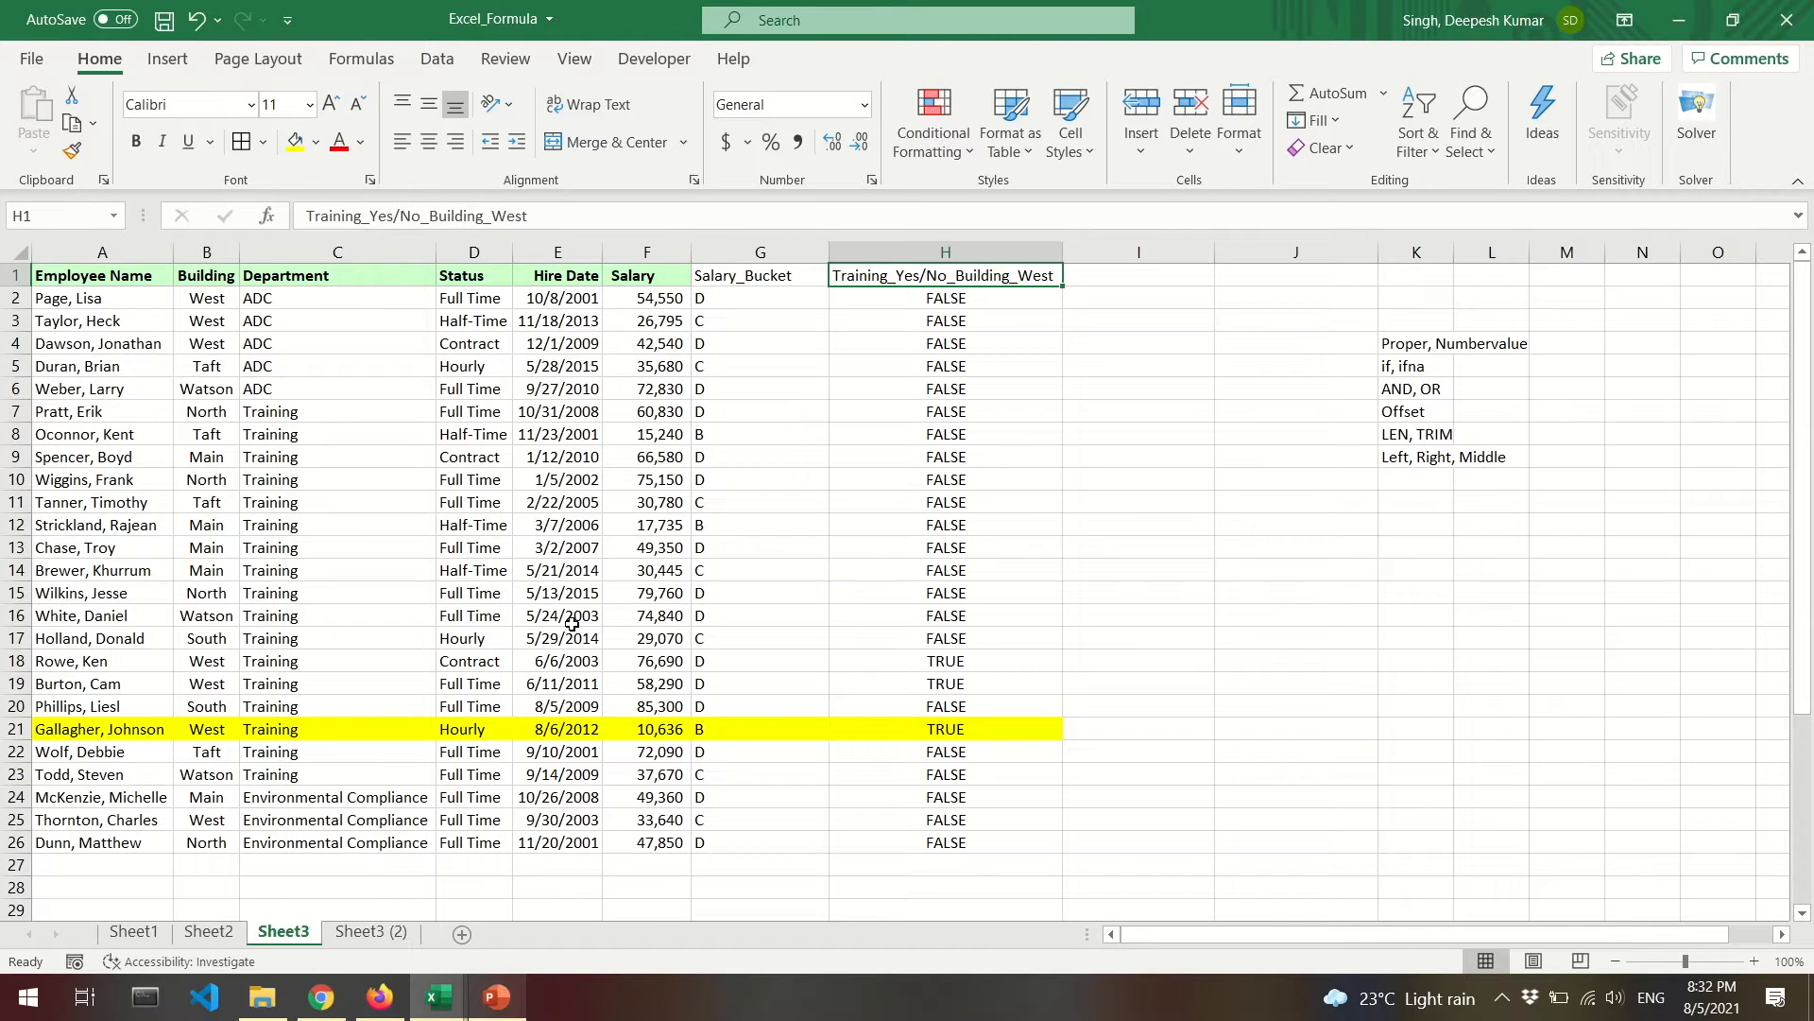
click(209, 734)
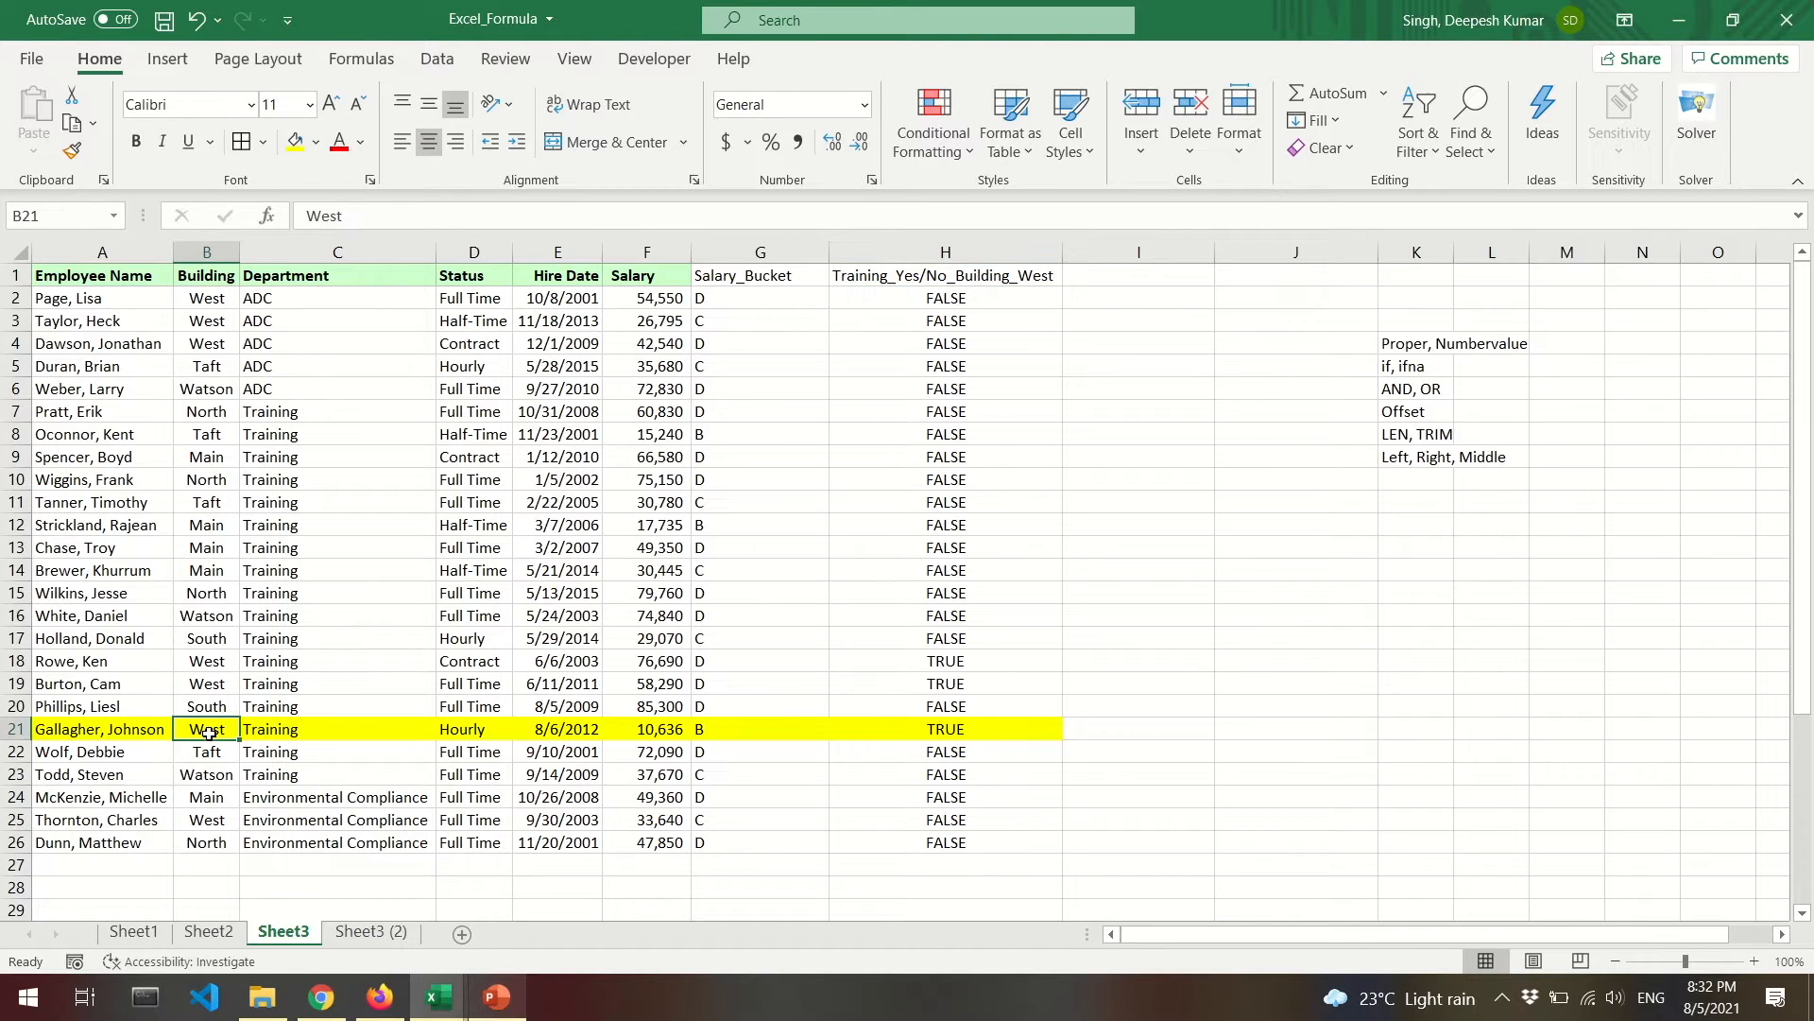
click(283, 737)
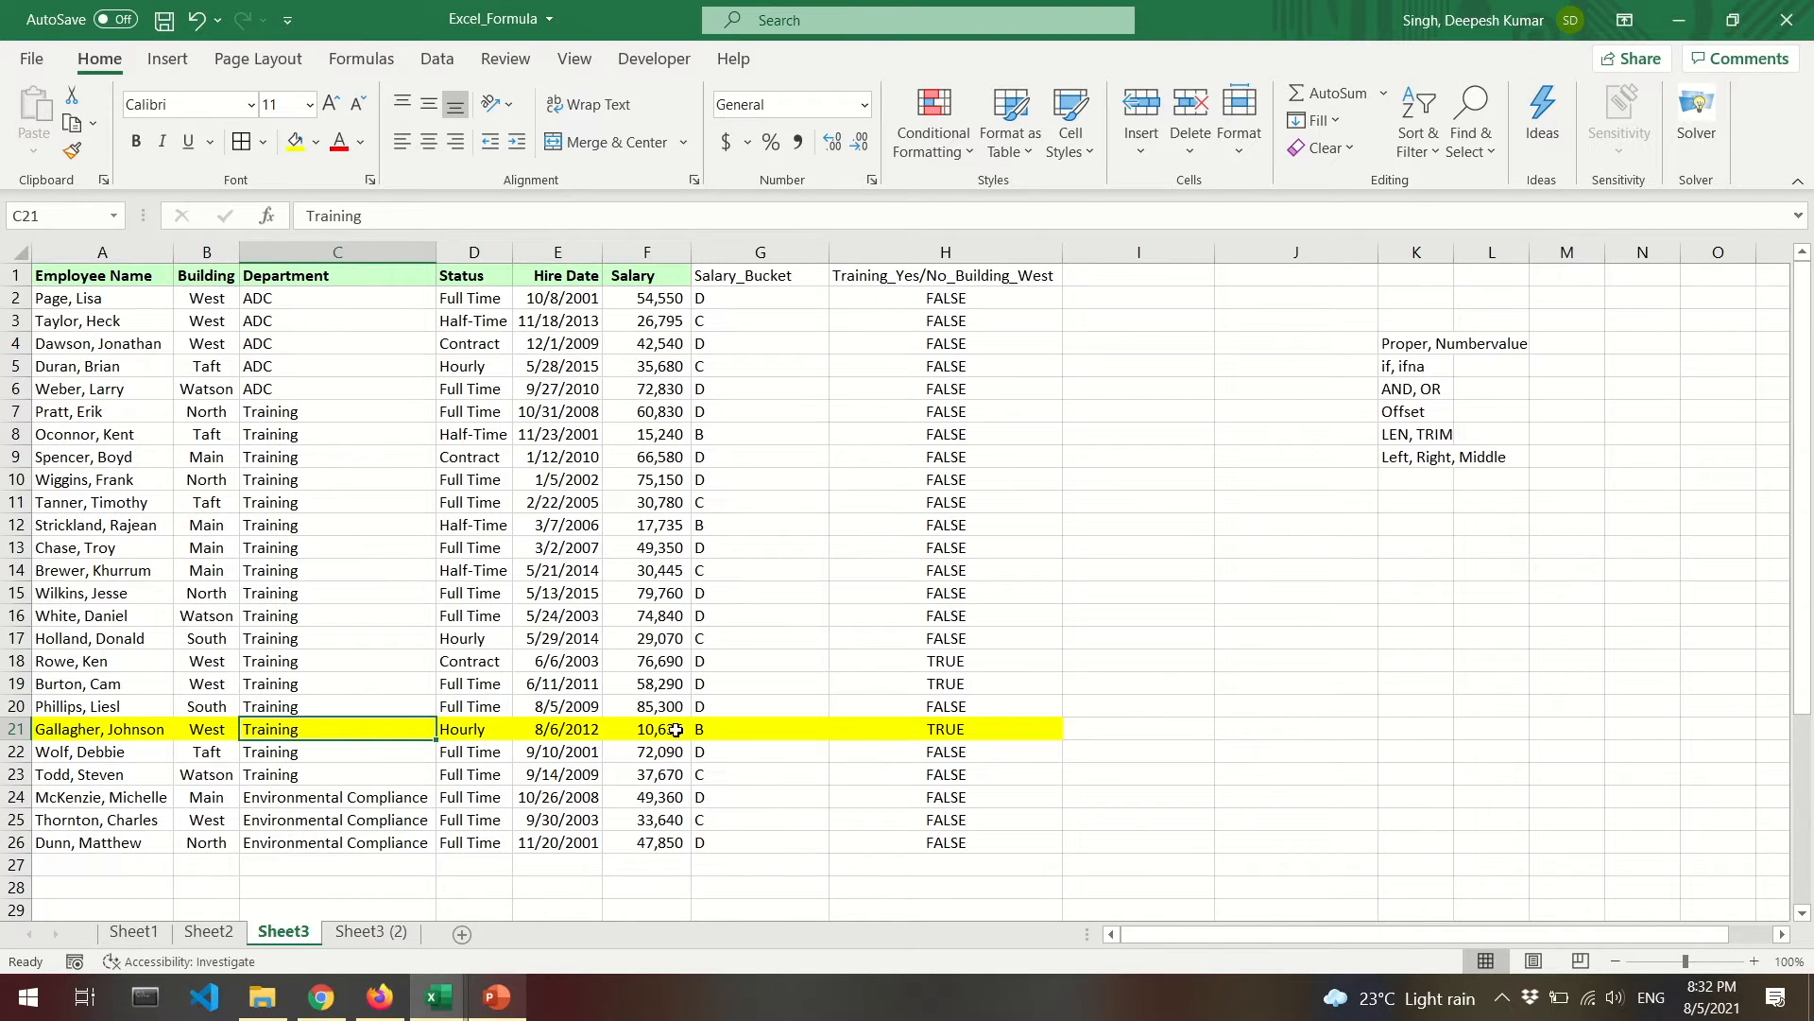
click(976, 280)
click(974, 318)
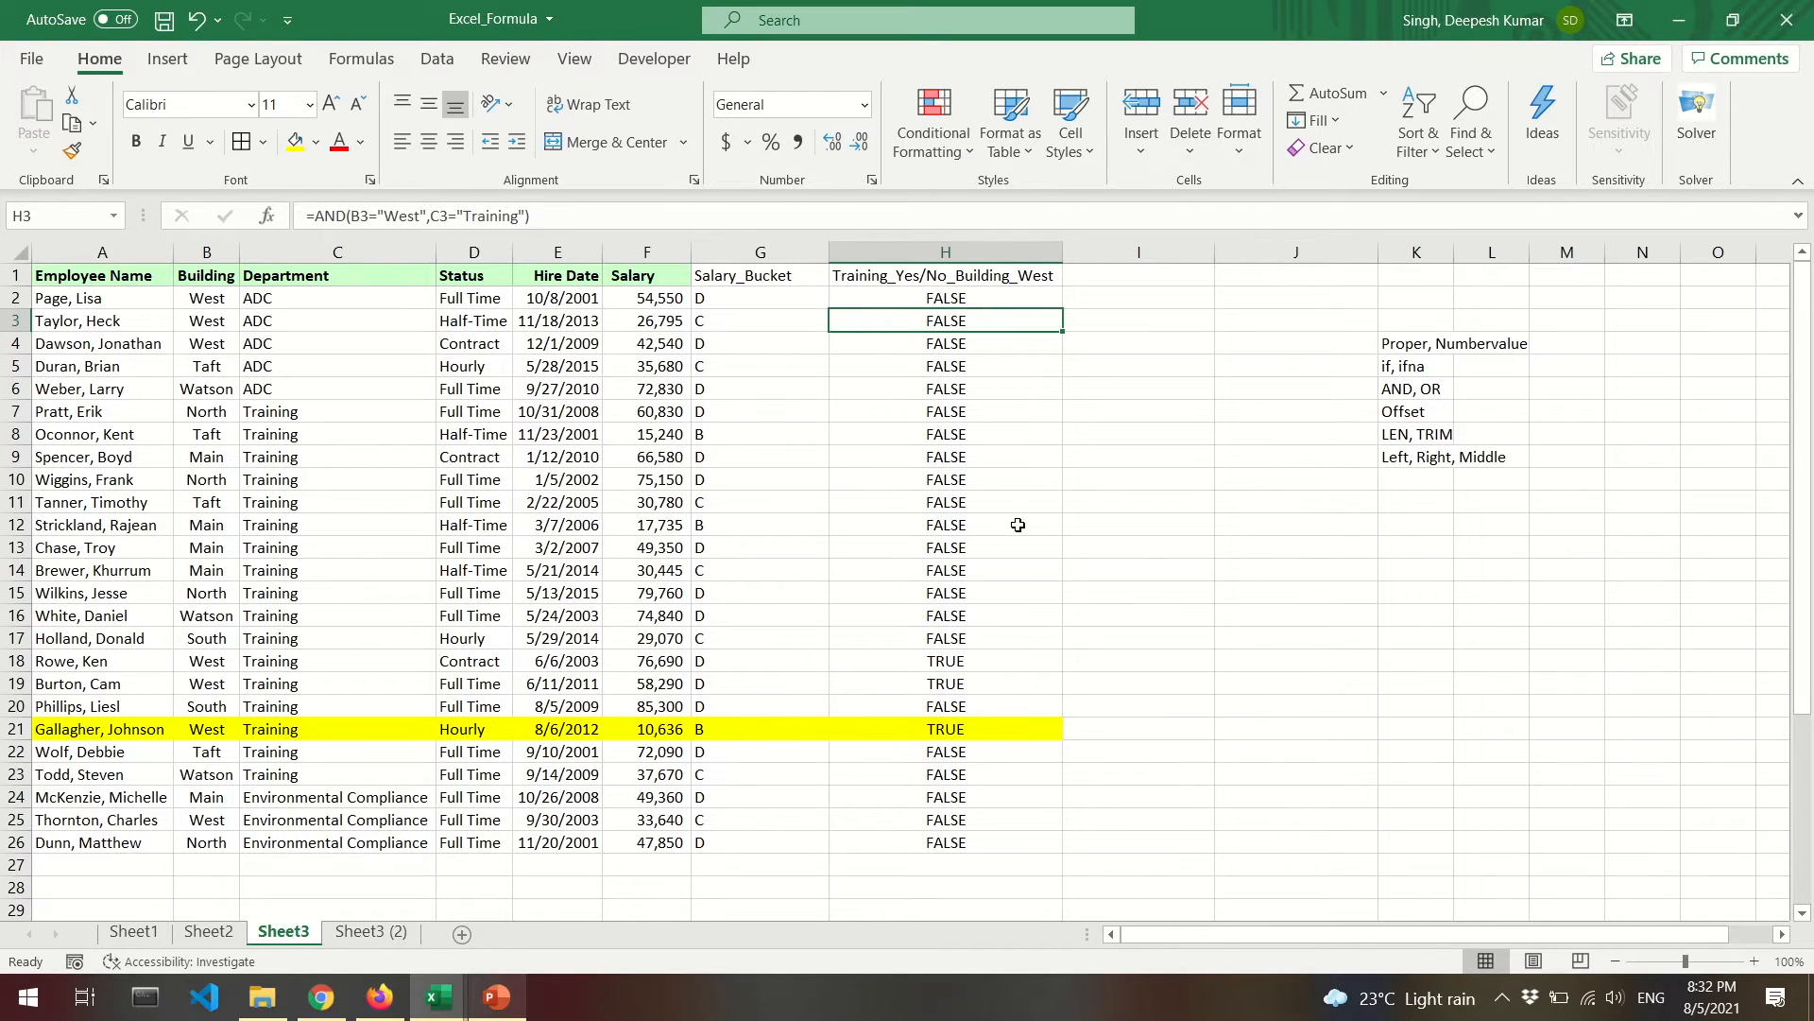
Step: Enter the label Offset in I7
click(1202, 406)
text(Offset)
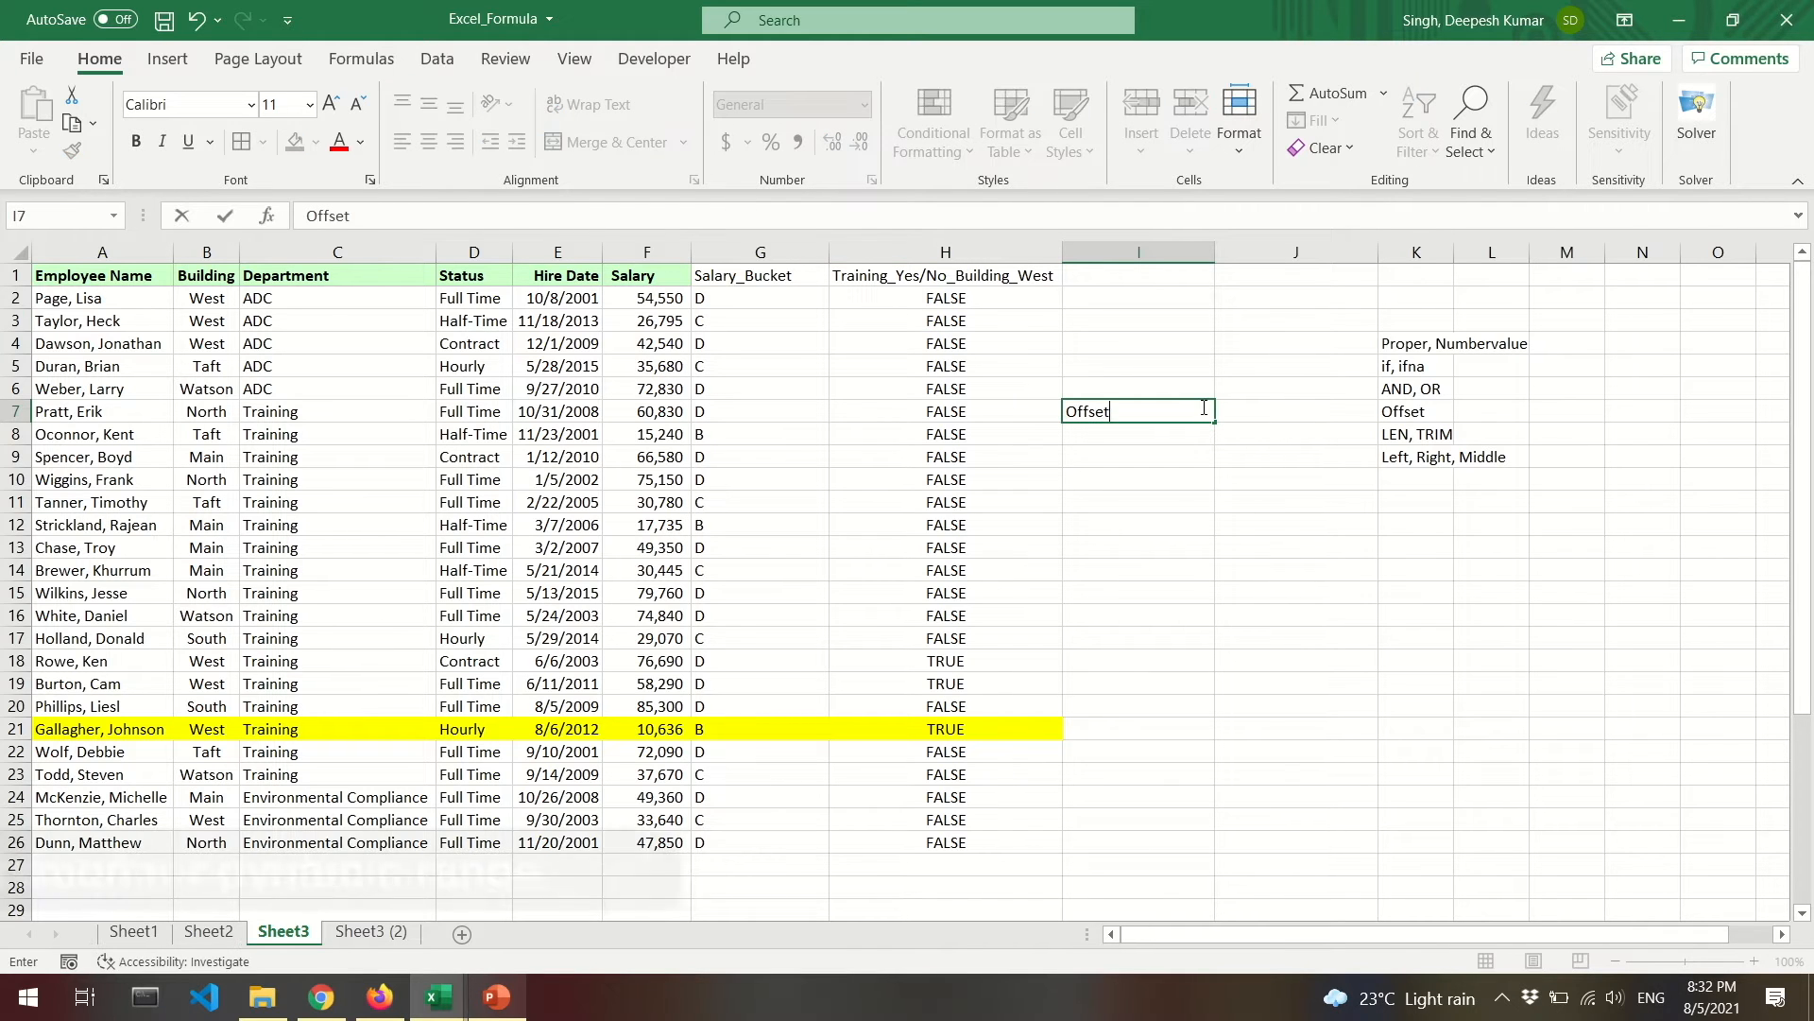
key(Return)
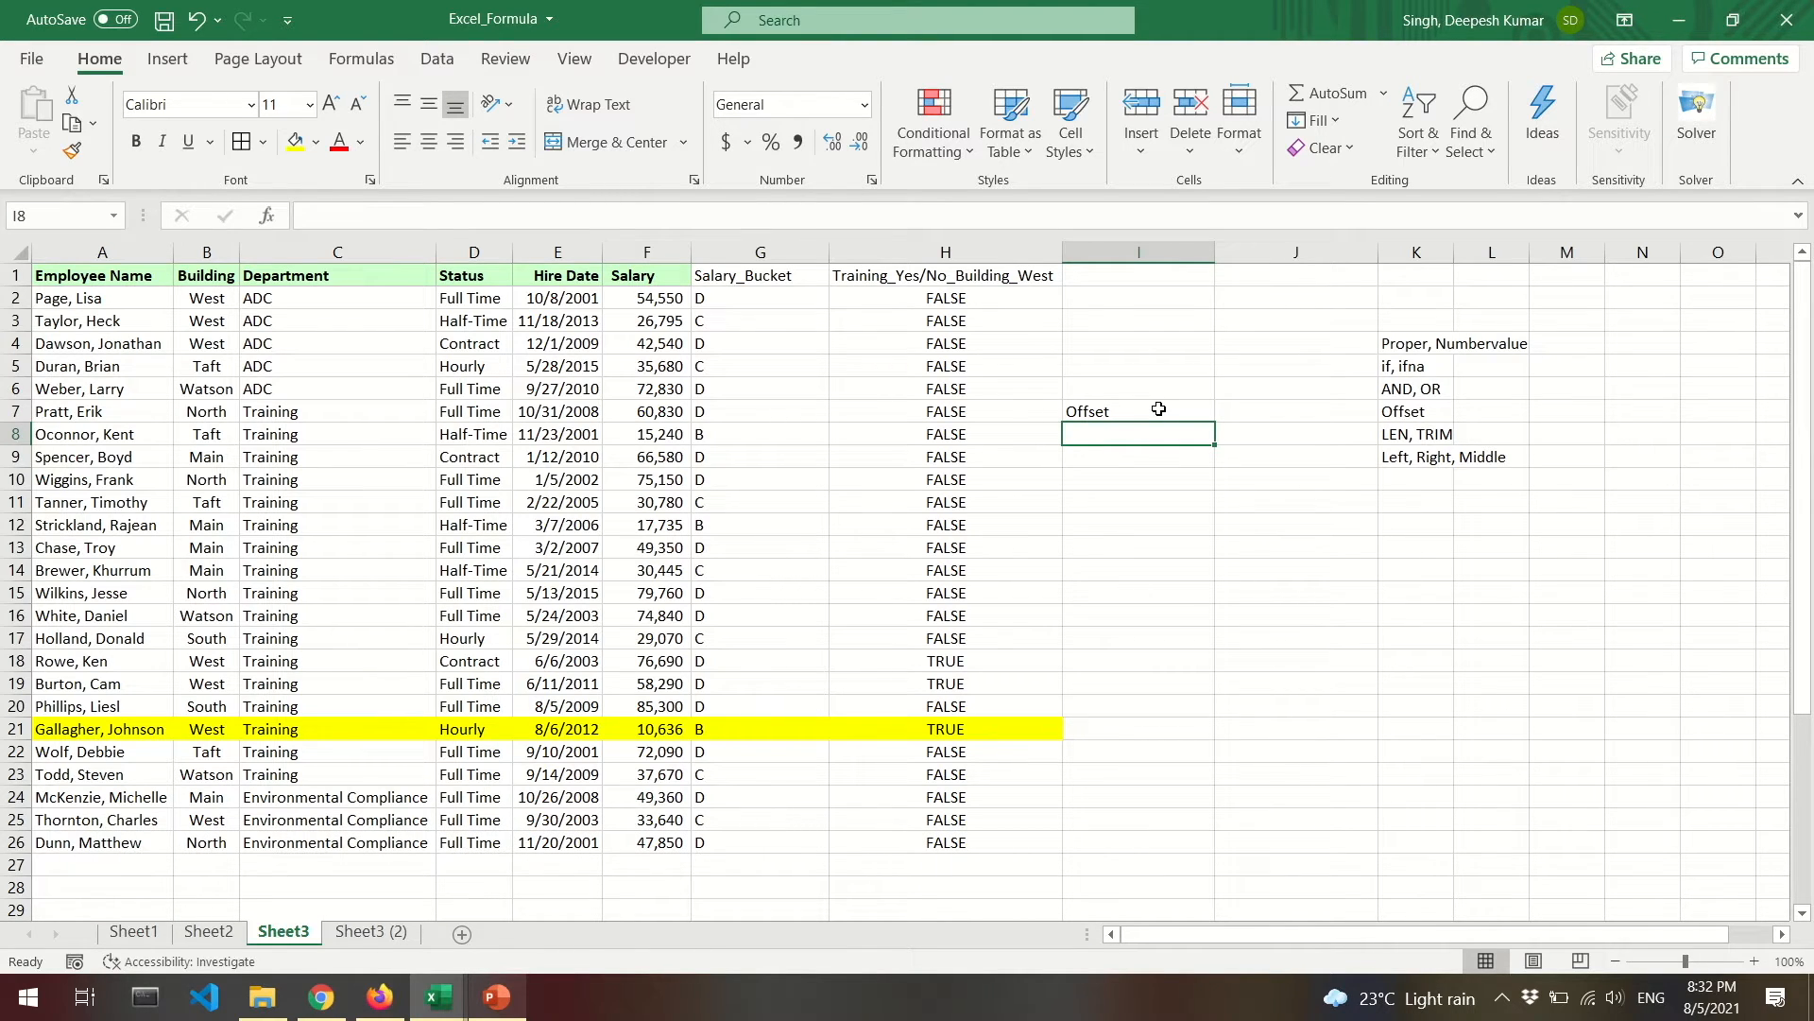
Step: Enter the label How many employees in I11
click(1168, 483)
text(How)
text(many )
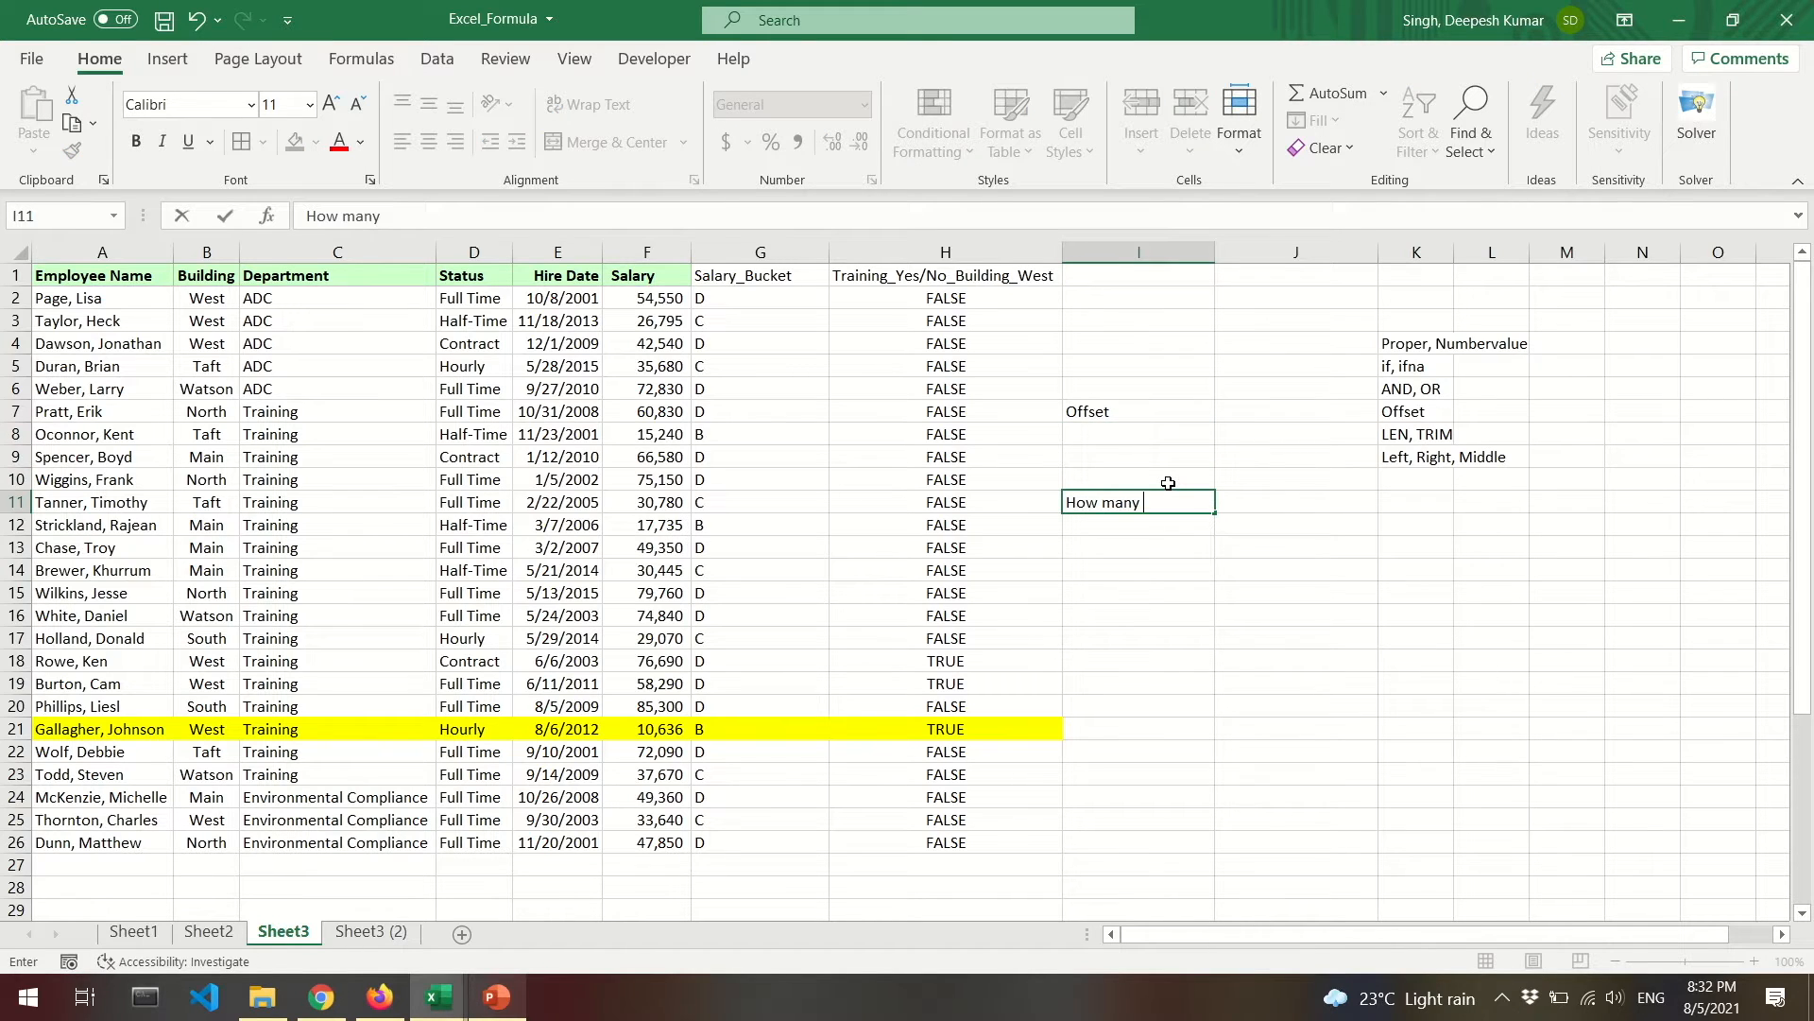
text(employees)
key(Tab)
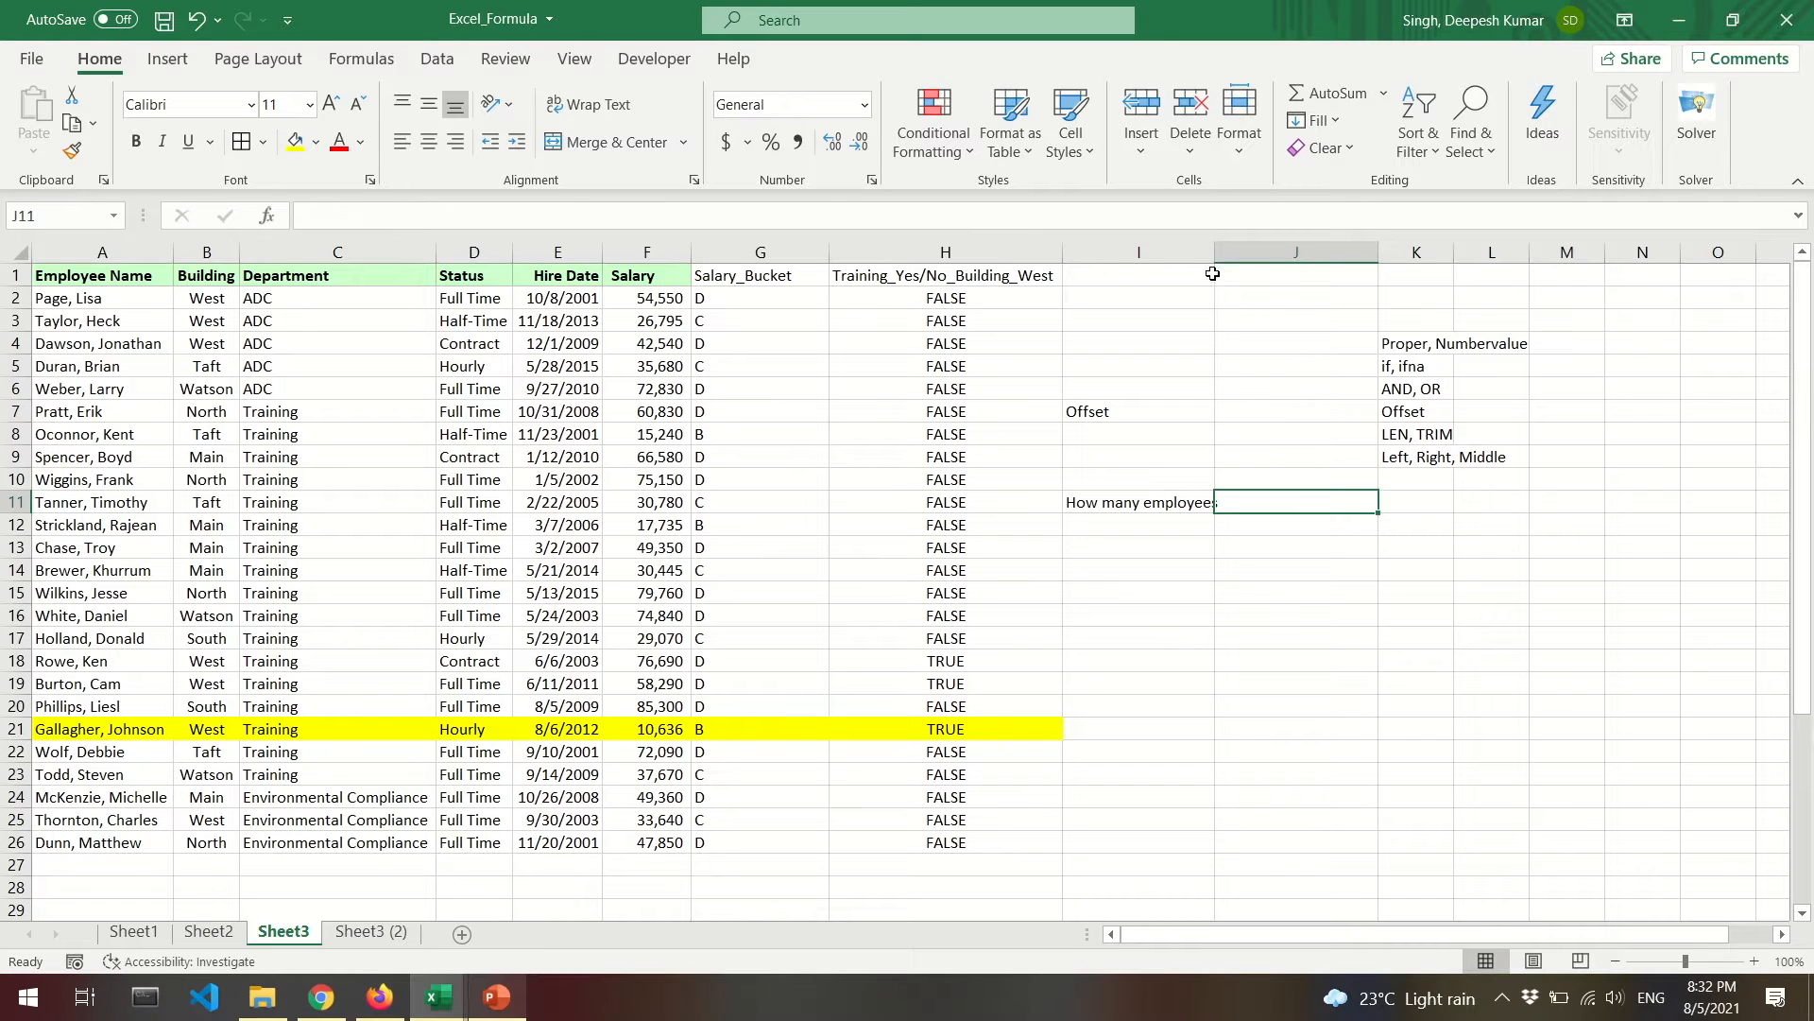
Step: Widen column I and enter the label Salary sum in I14
drag(1216, 252, 1270, 251)
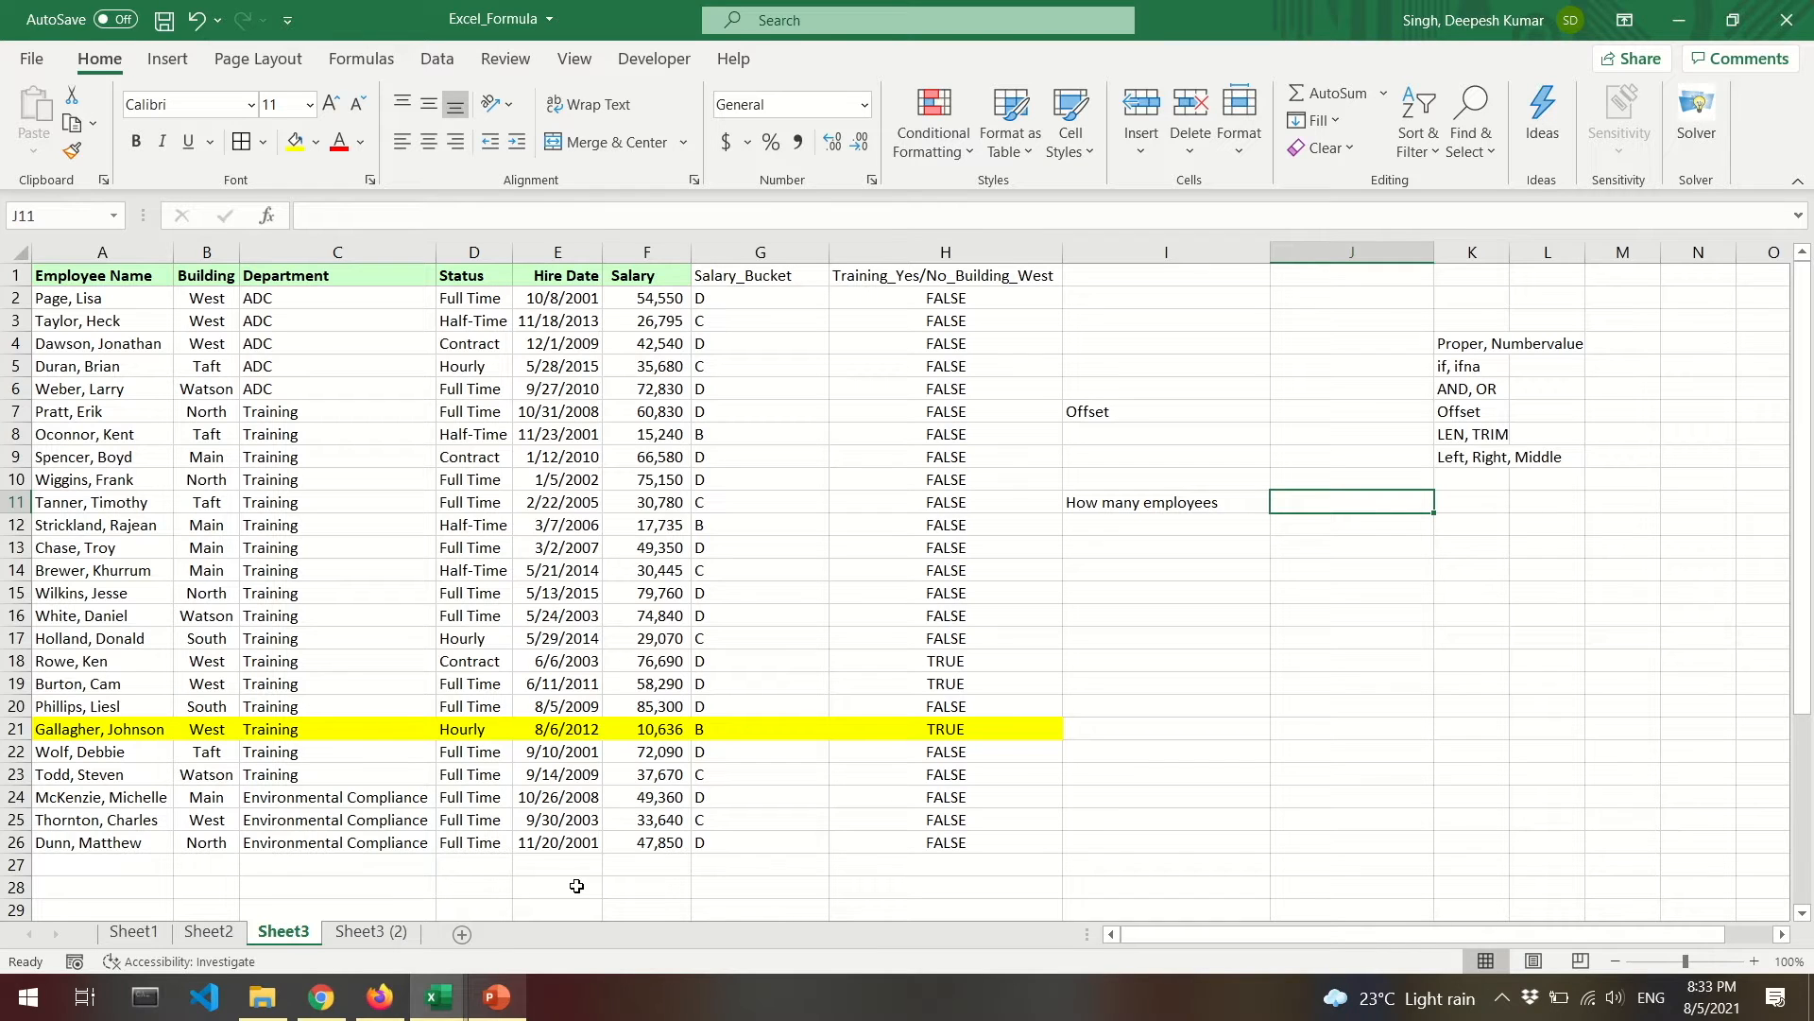
key(Left)
key(Left)
key(Down)
key(Down)
key(Right)
key(Down)
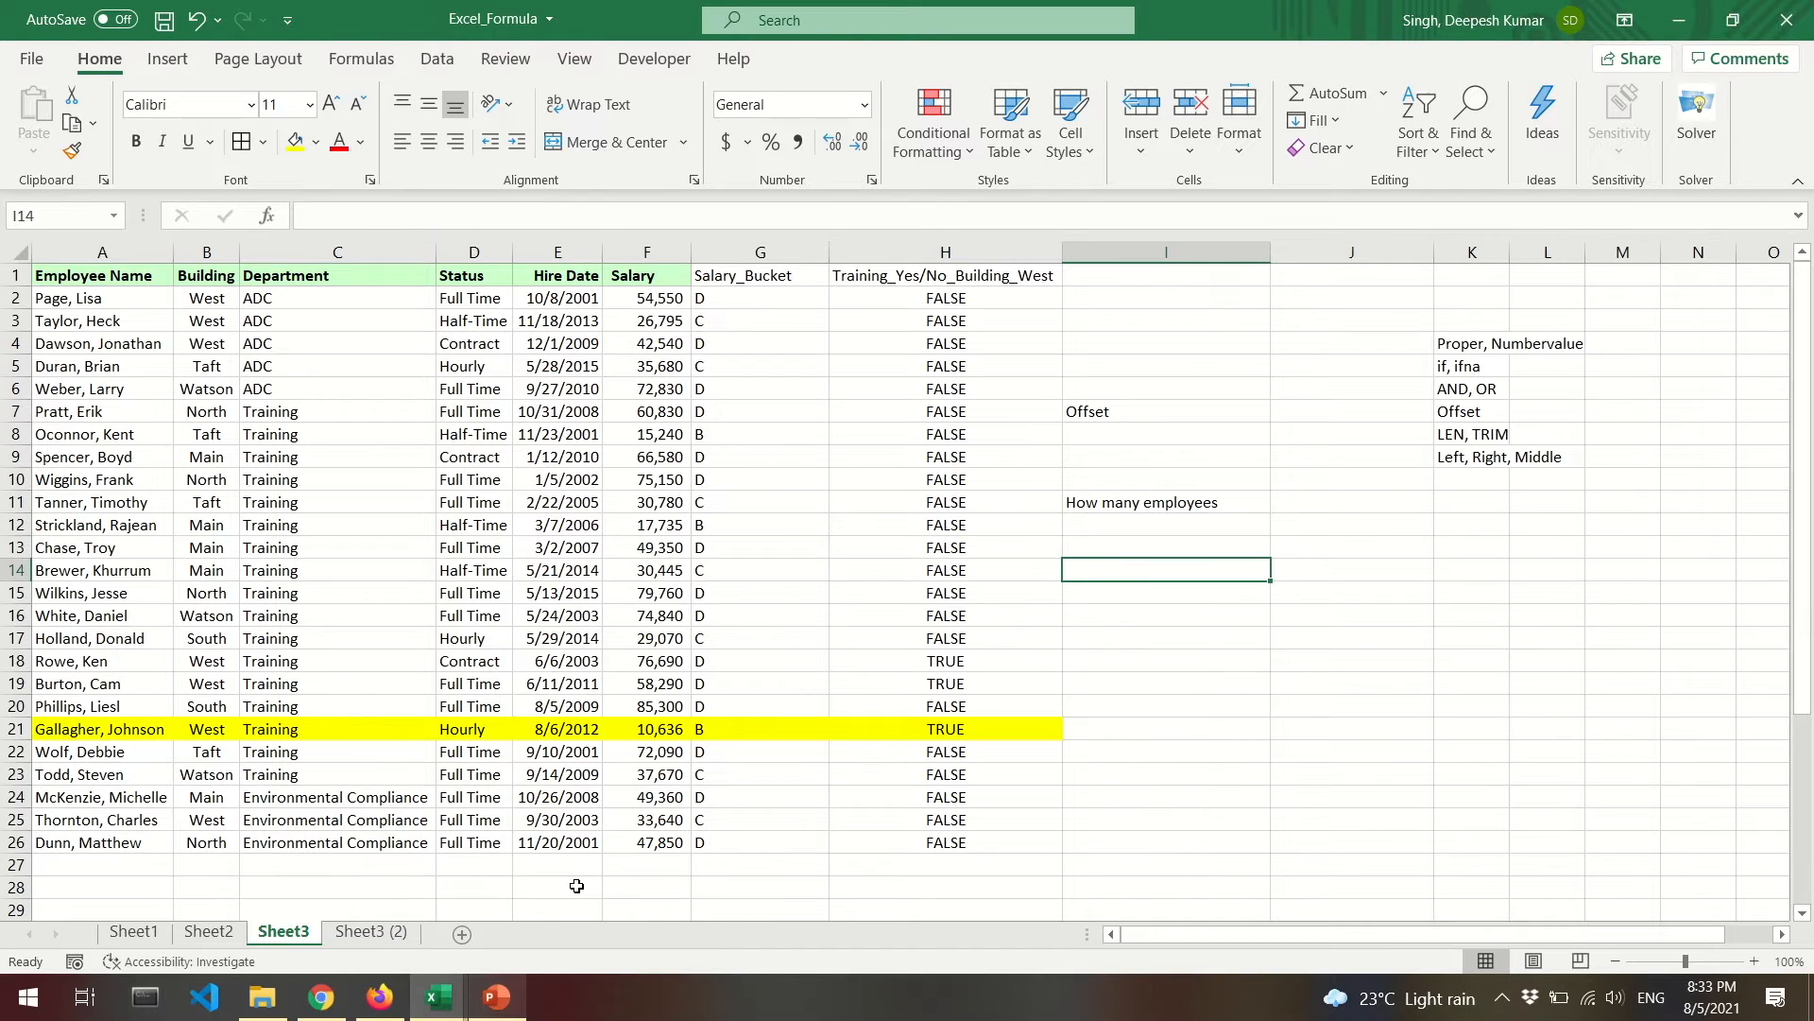
text(Salary sum)
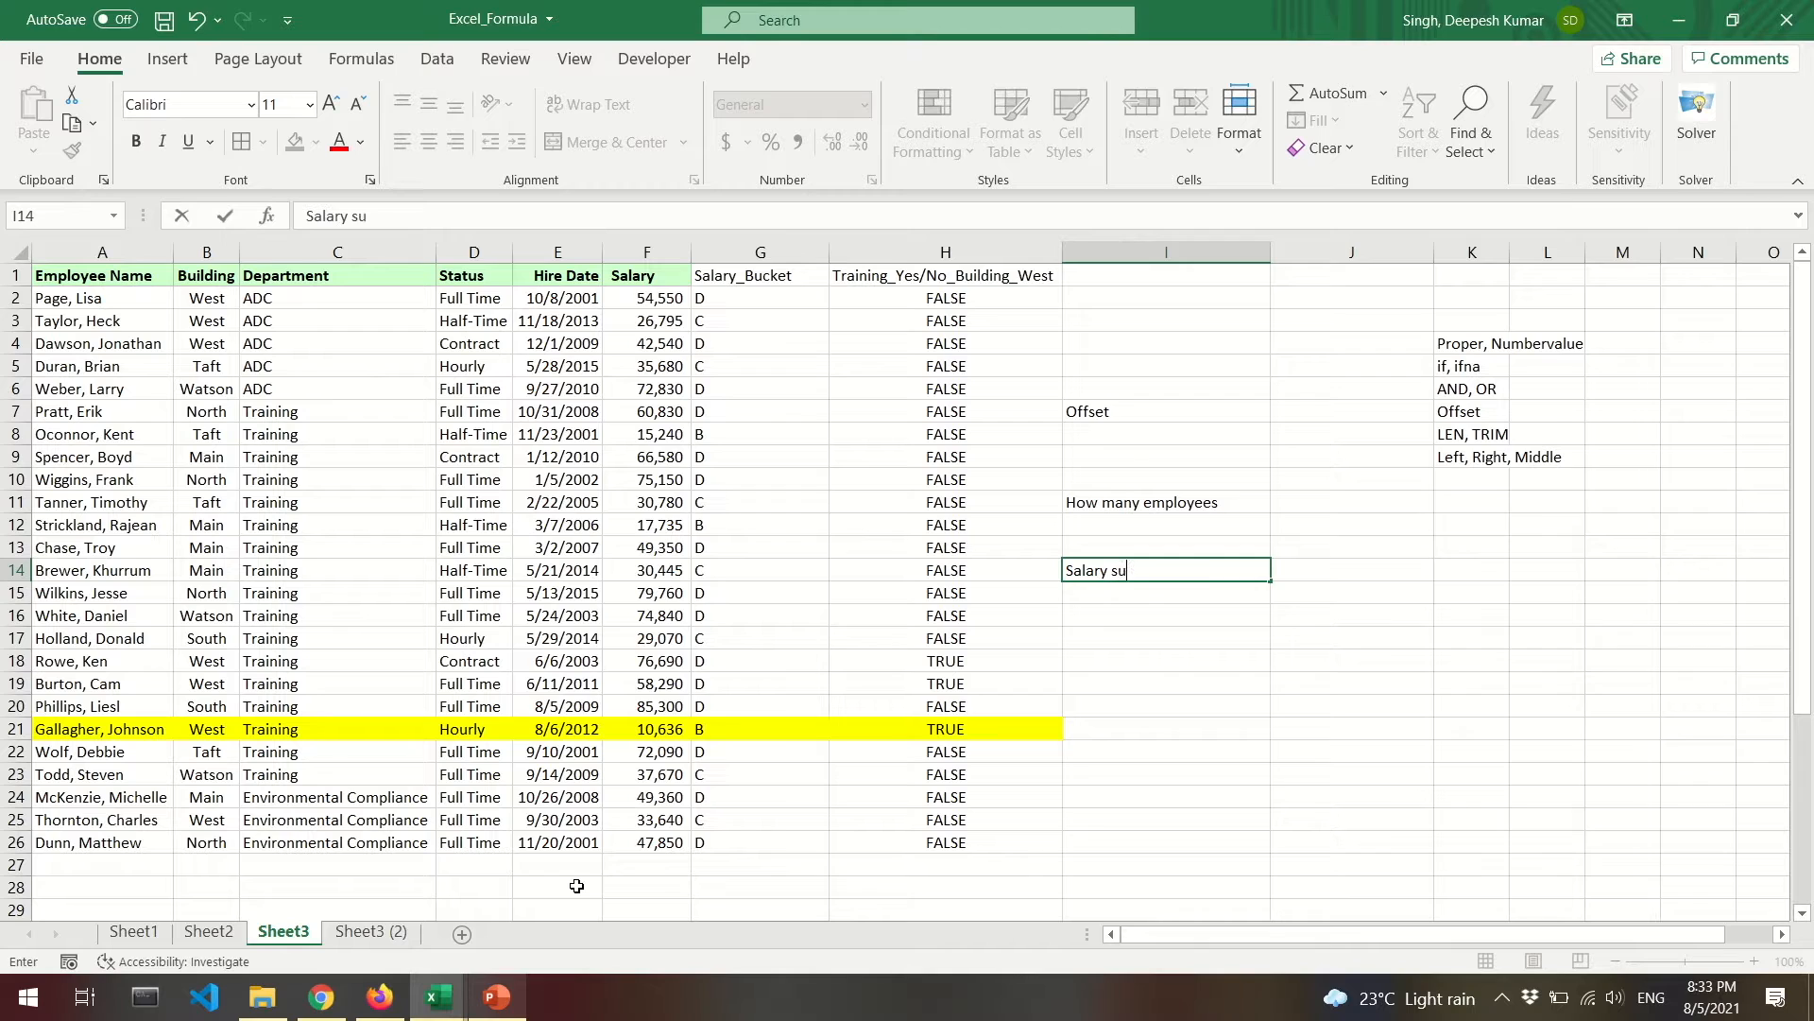
key(Tab)
Step: Enter =SUM(F2:OFFSET(F2,J11,1)) in J14 to sum salaries over a range sized by J11
text(=sum)
key(Tab)
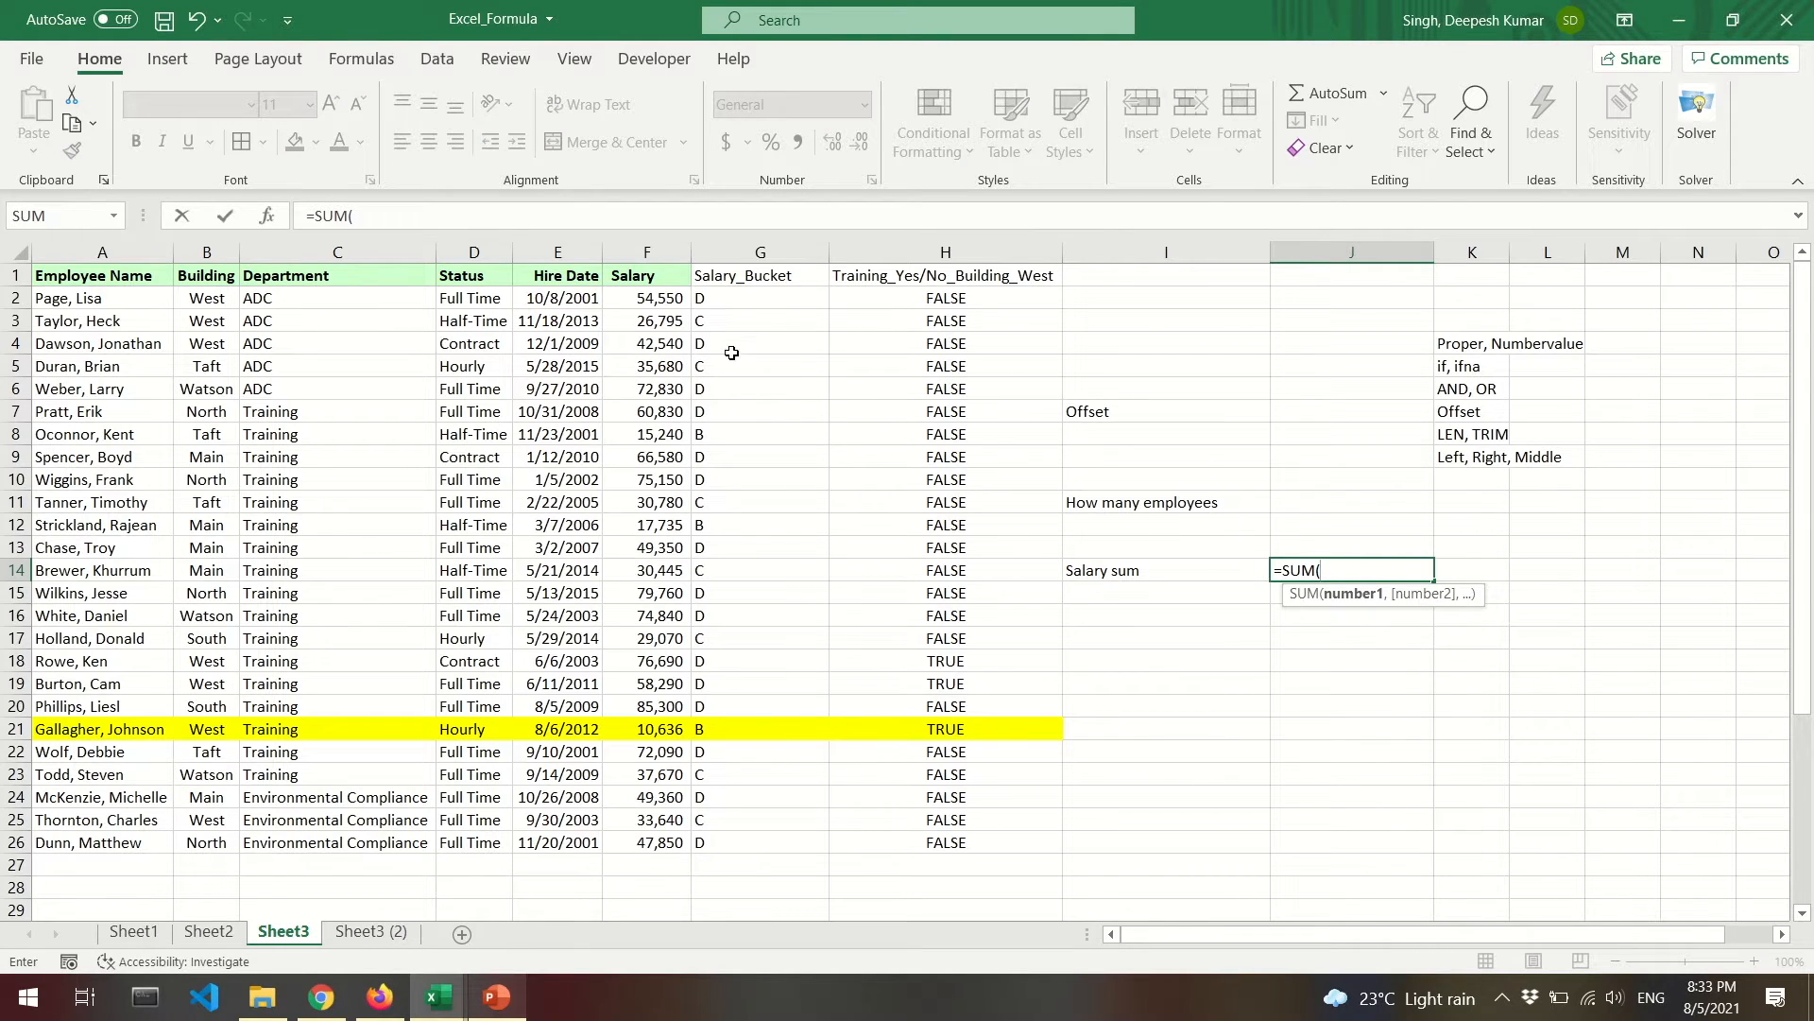
click(659, 298)
text(:)
click(658, 299)
text(off)
key(BackSpace)
key(BackSpace)
key(BackSpace)
key(BackSpace)
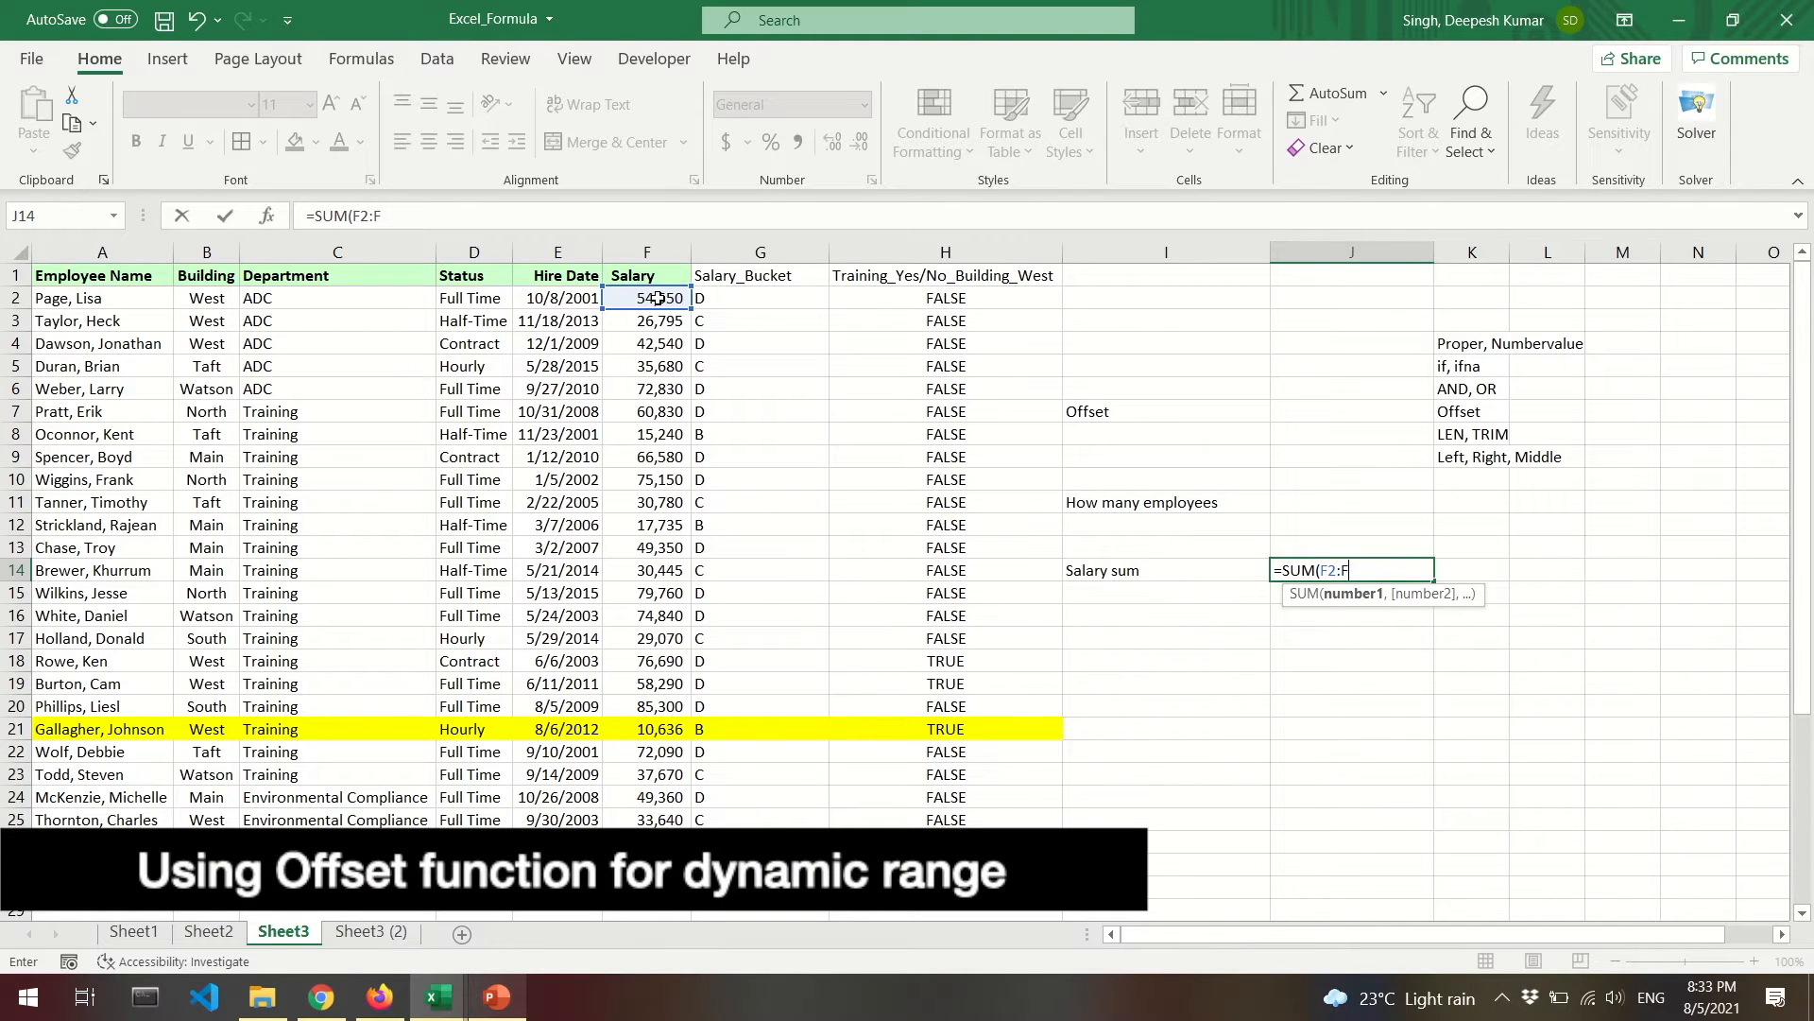
text(off)
key(Tab)
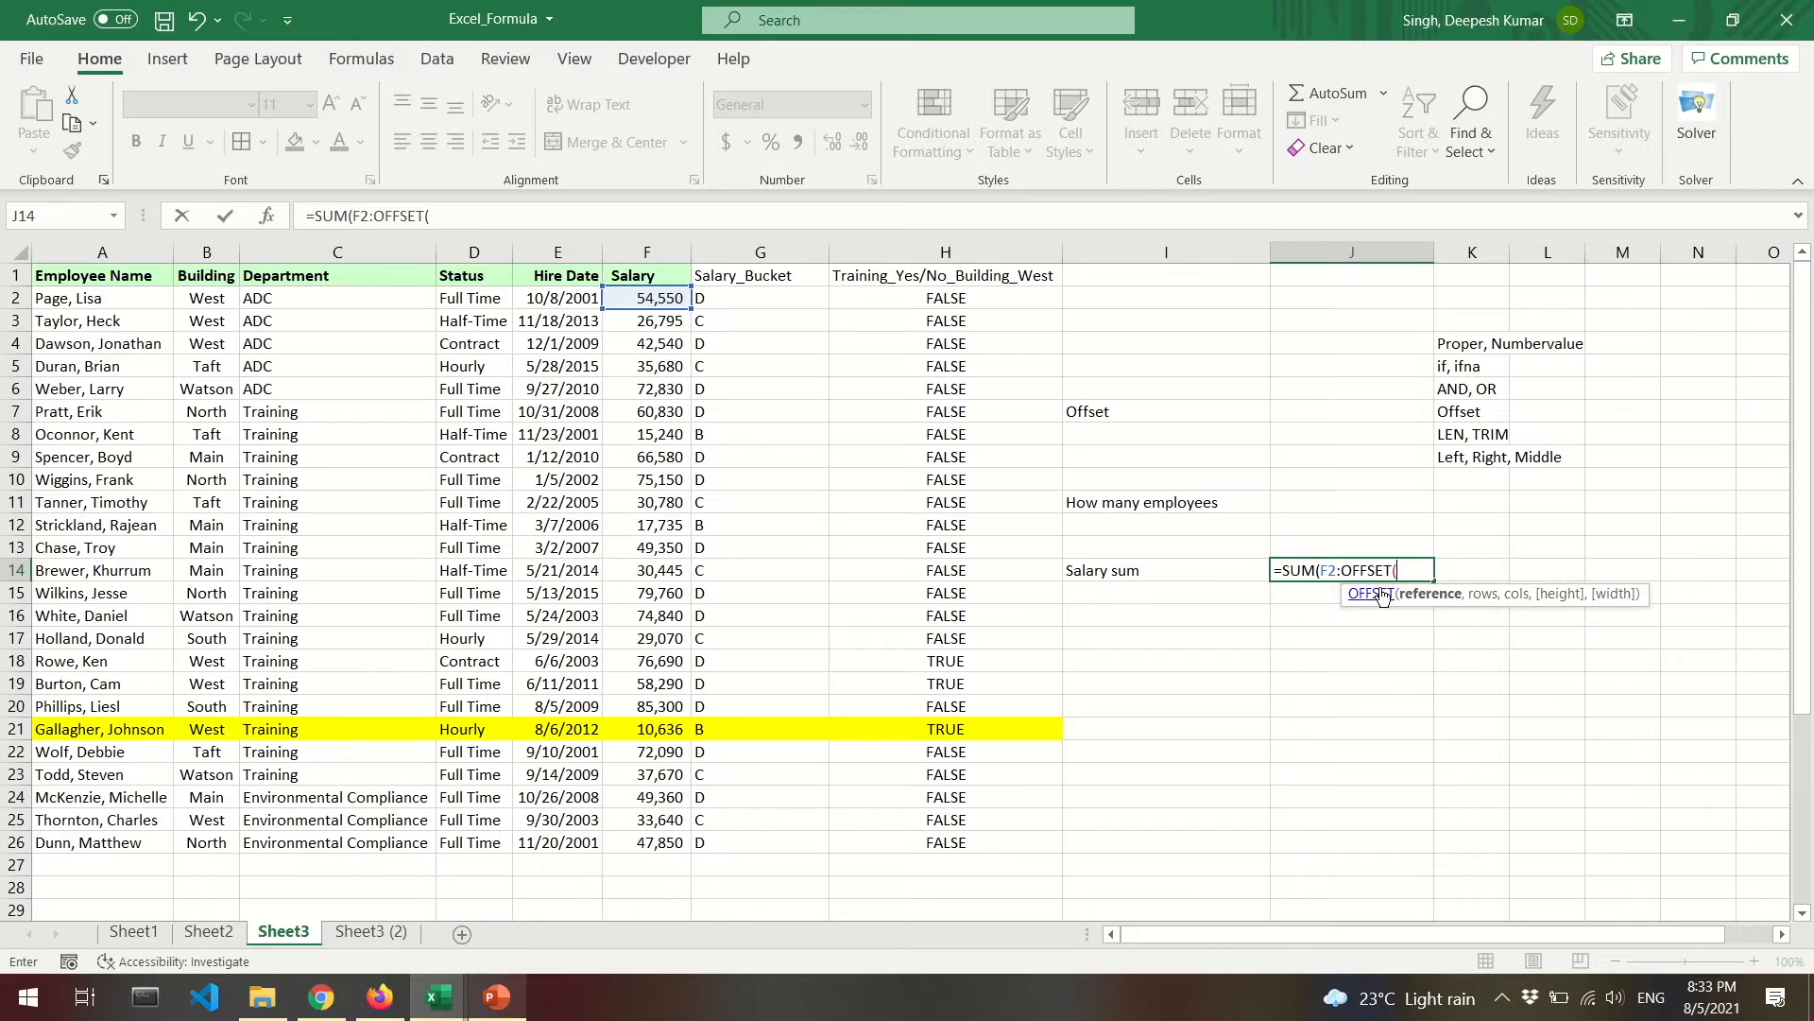
click(664, 298)
text(,)
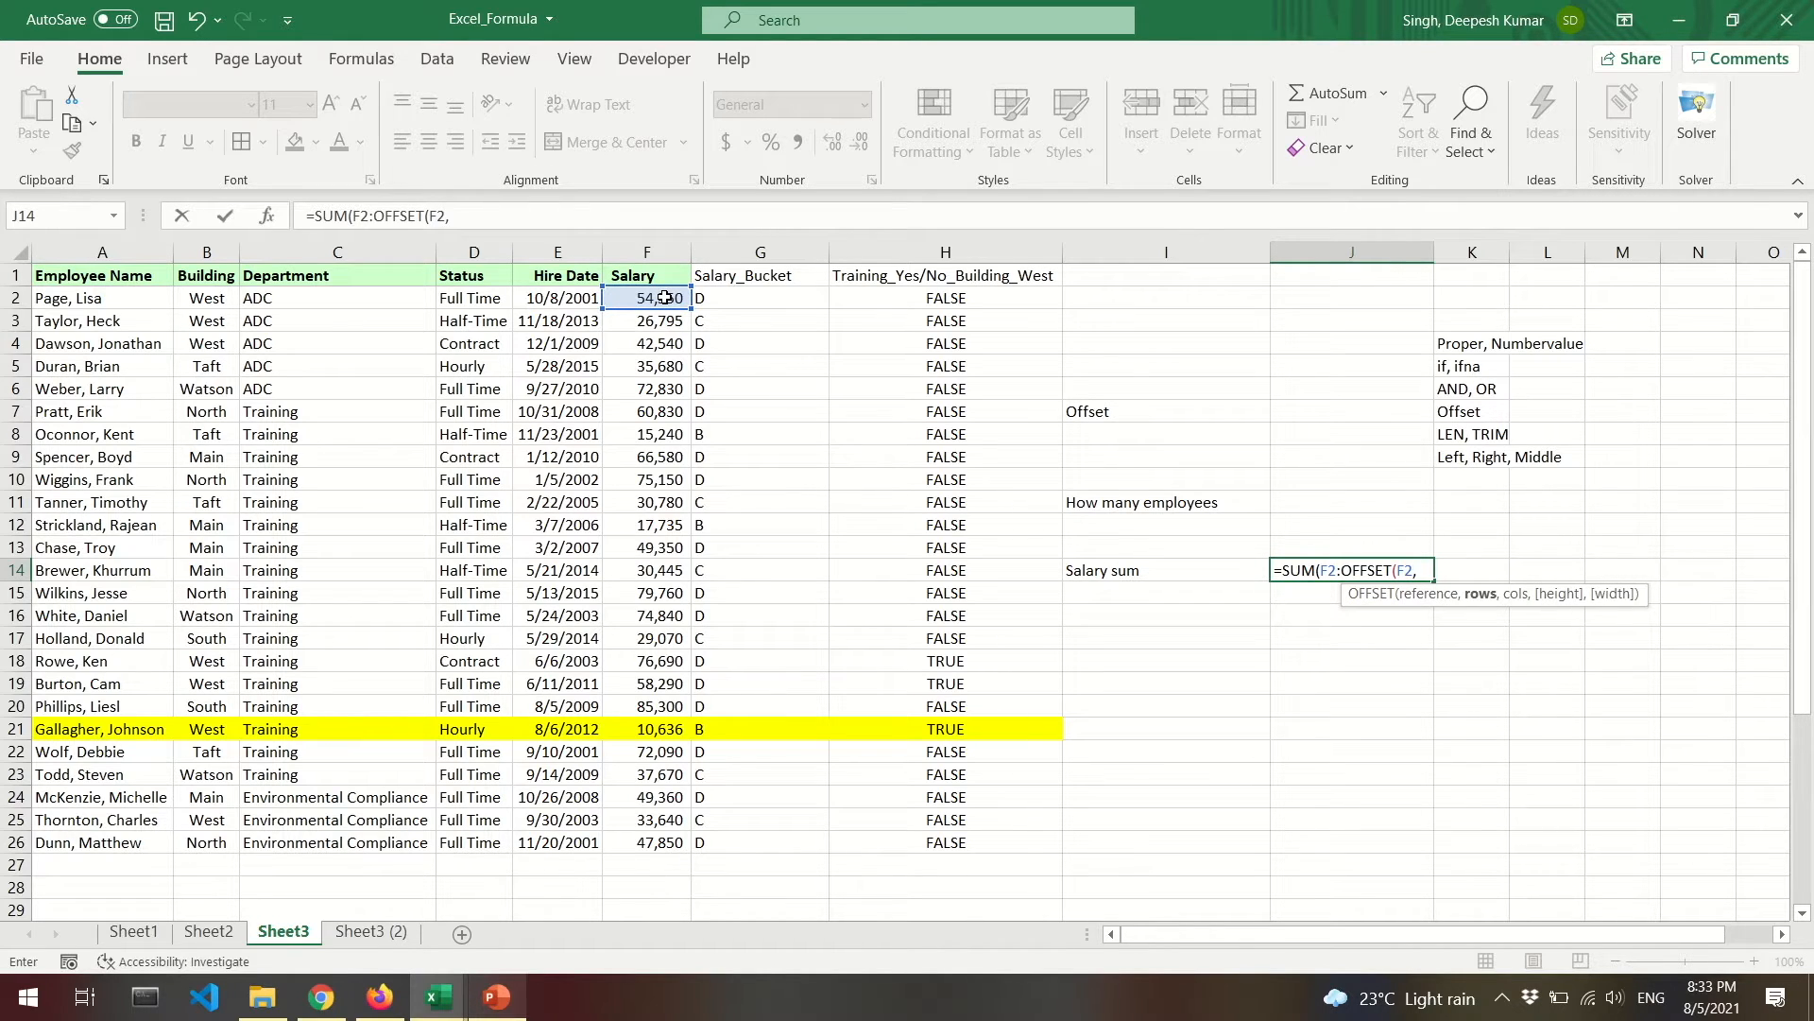
click(1375, 504)
text(,1)
key(Return)
Step: Set the employee count in J11 to 3
click(1375, 504)
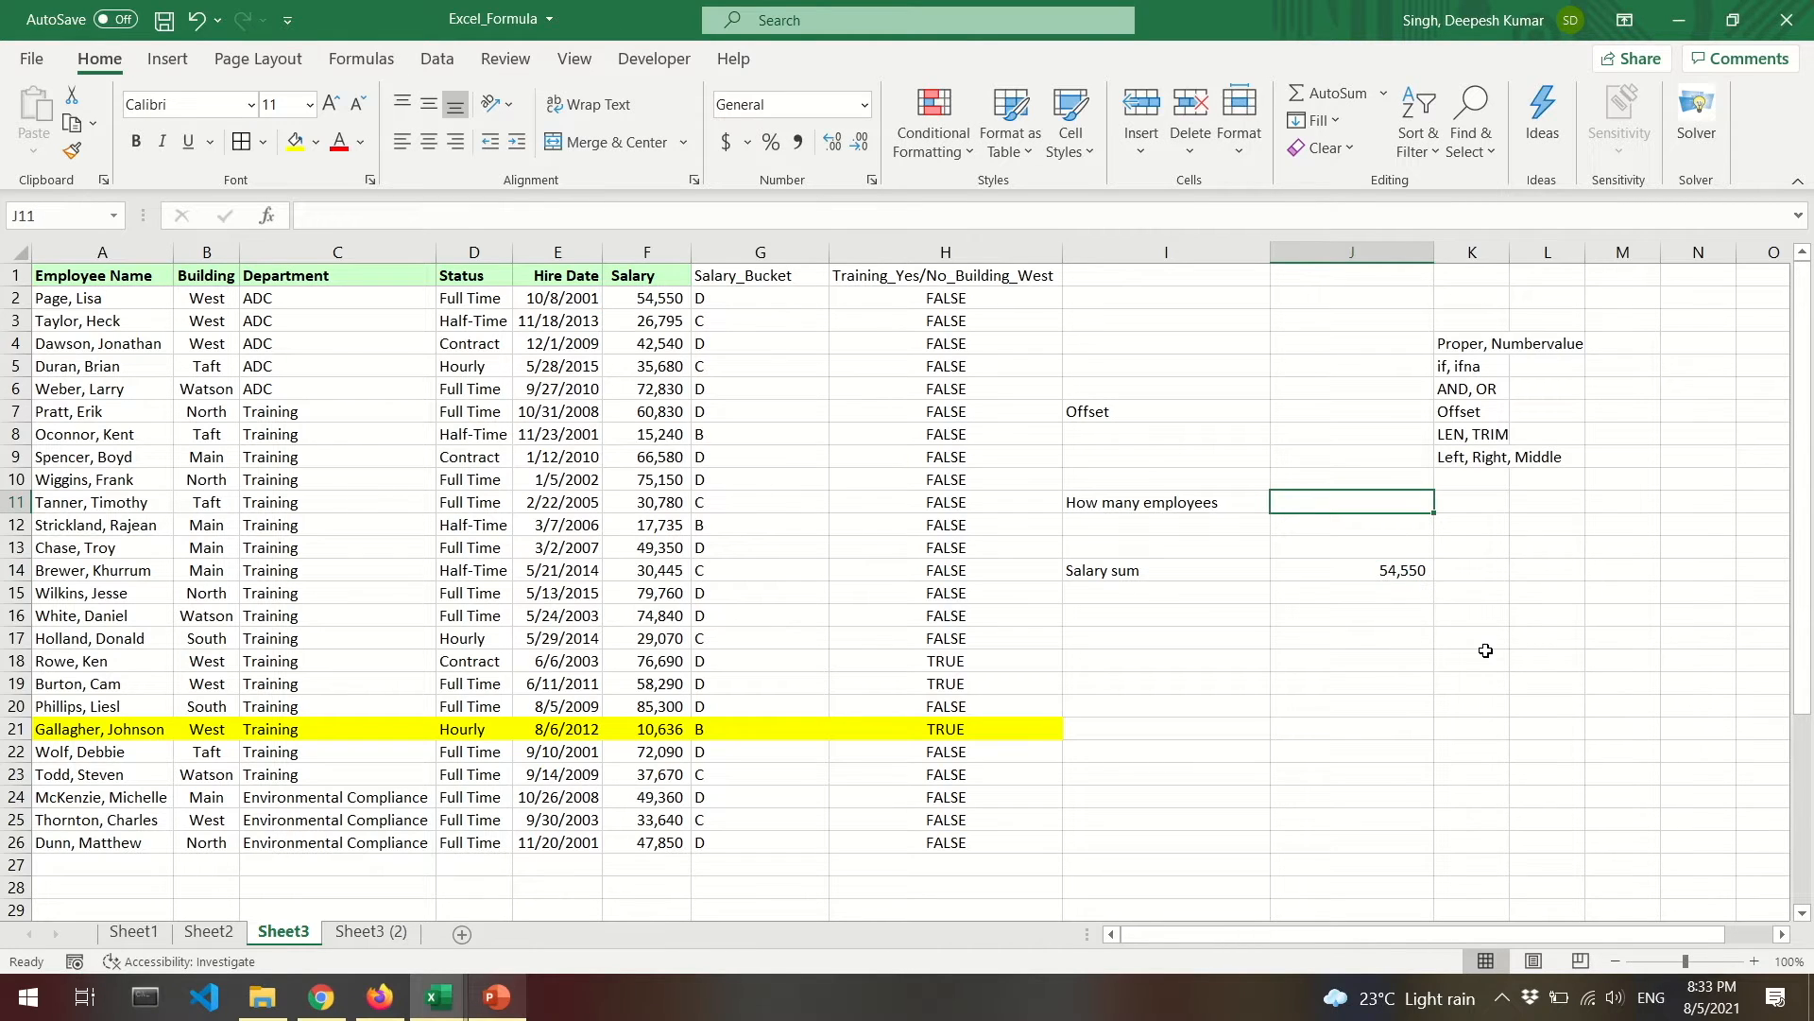
text(3)
key(Return)
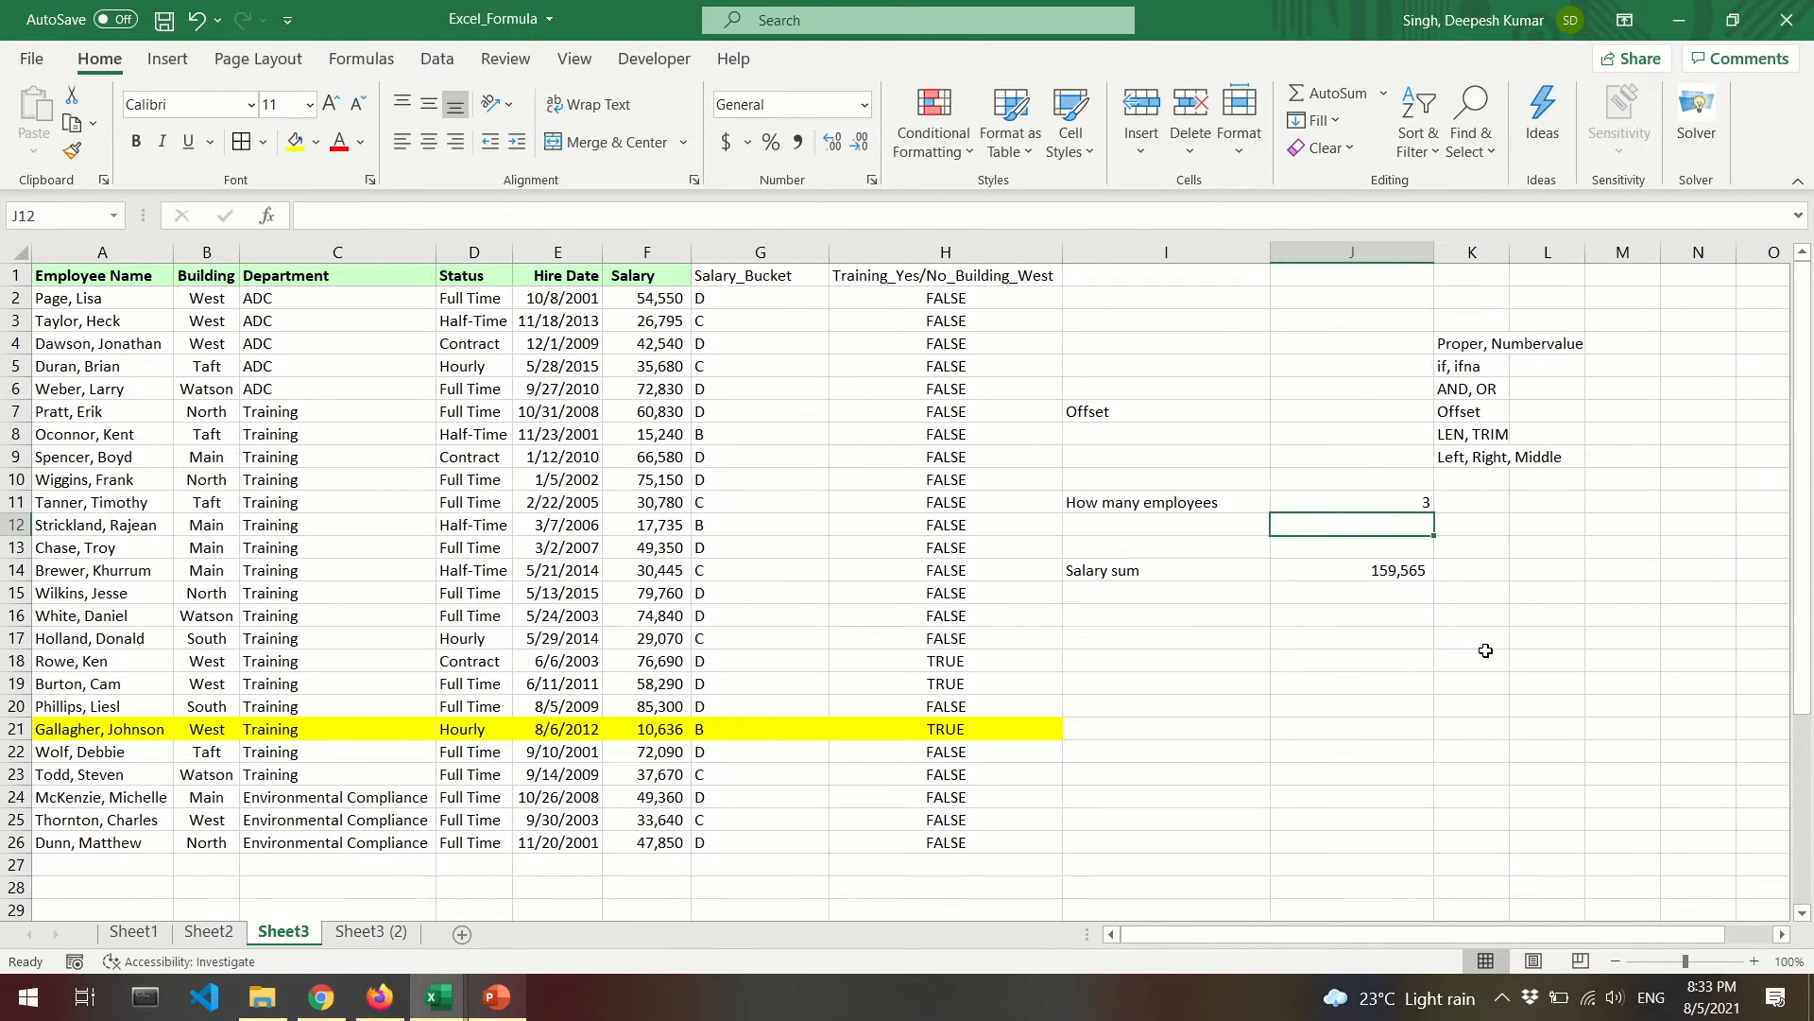
Step: Inspect J14's formula and select F2:F5 to compare the salaries it covers
double_click(1398, 571)
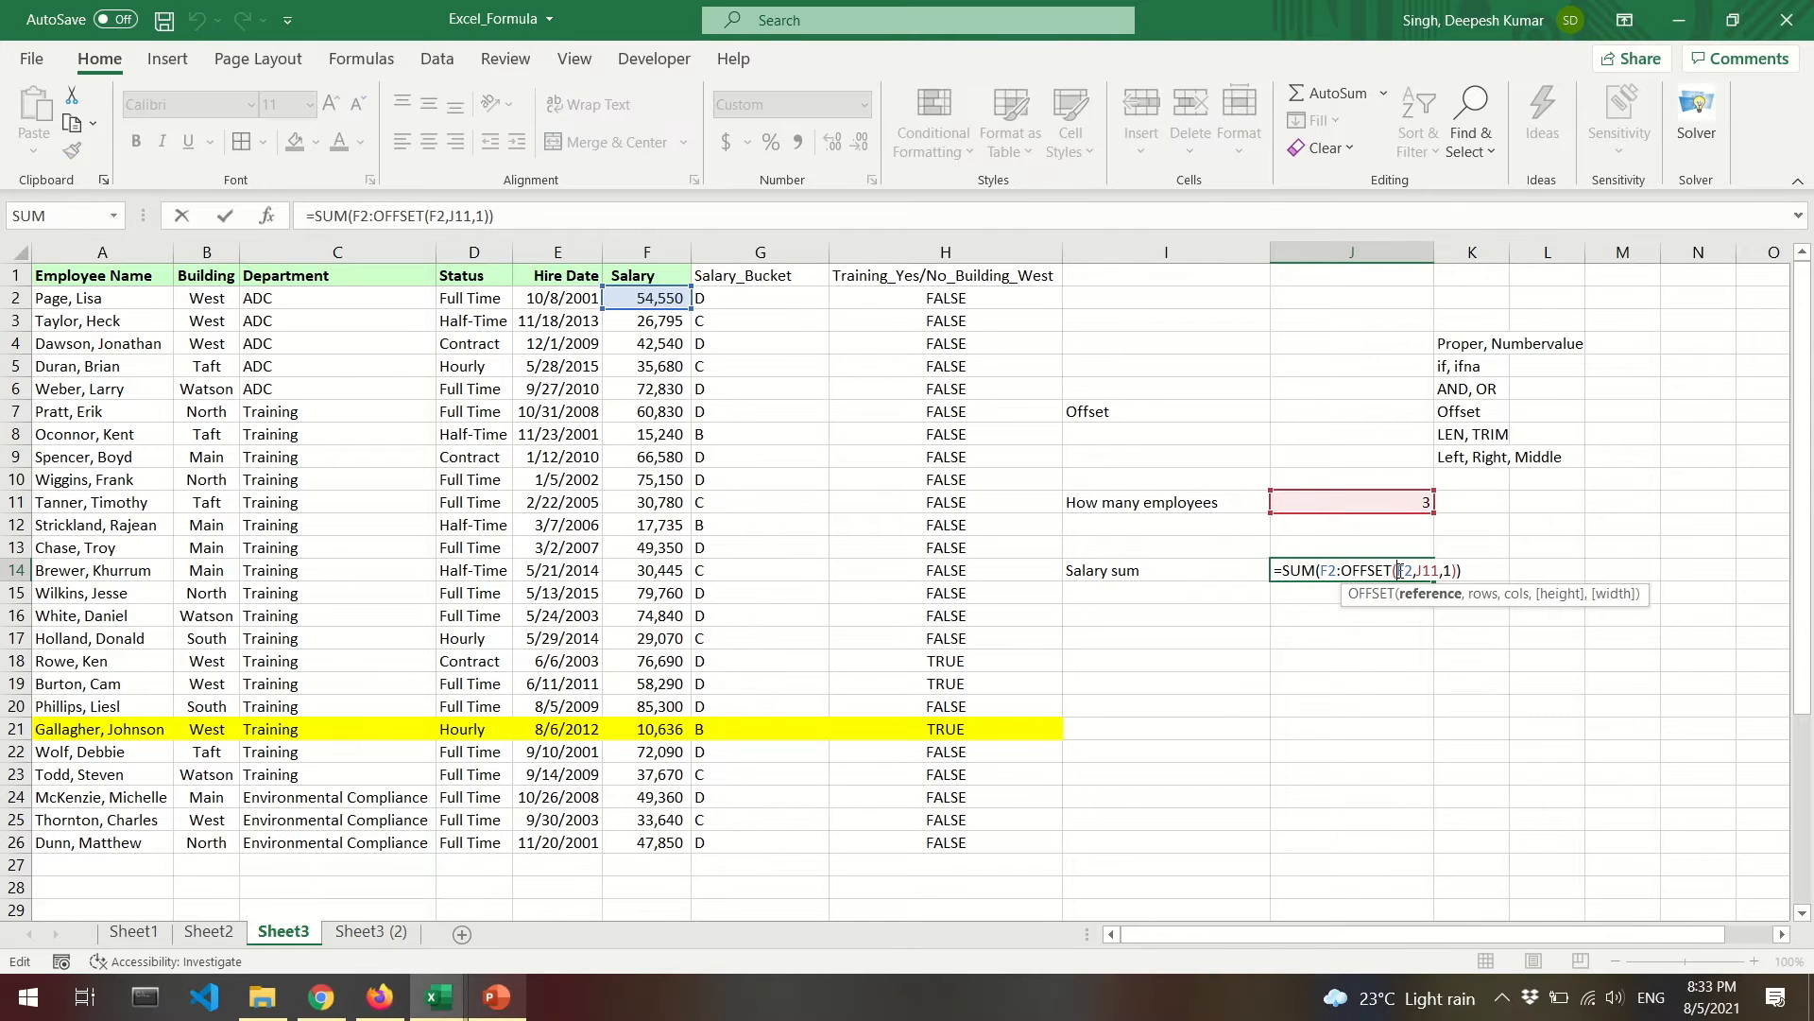
key(Escape)
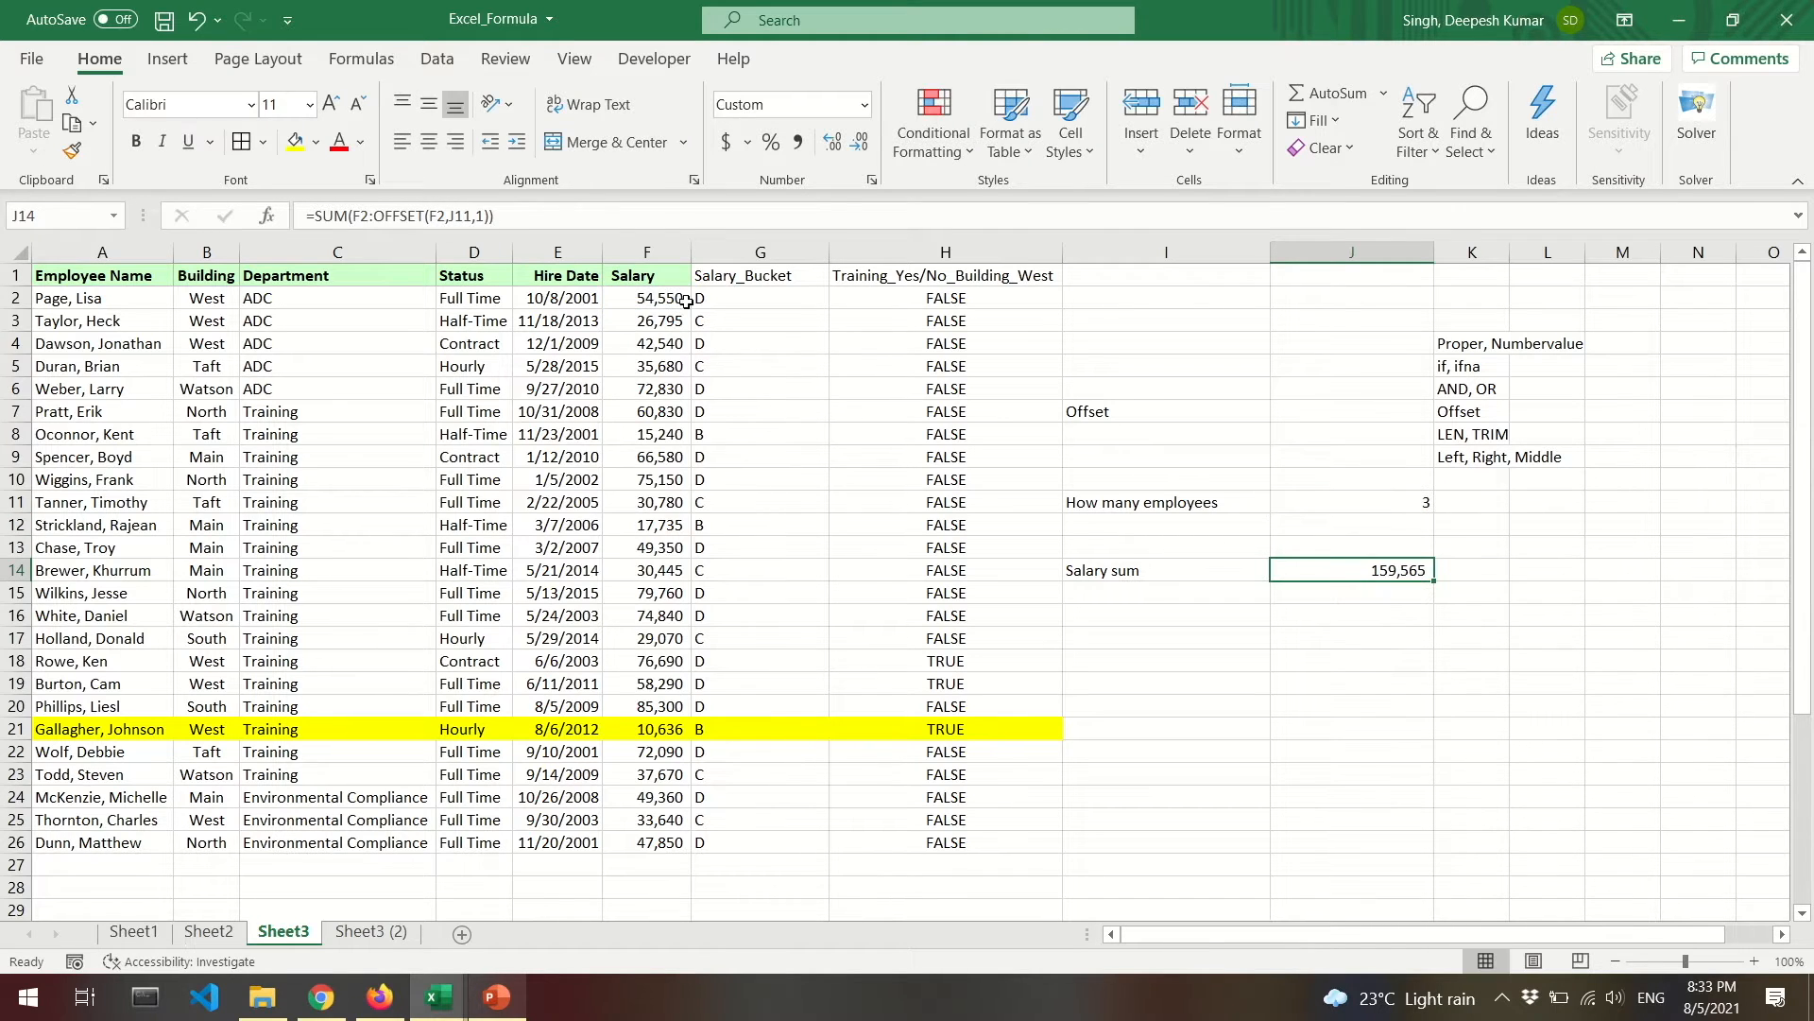
drag(673, 298, 679, 366)
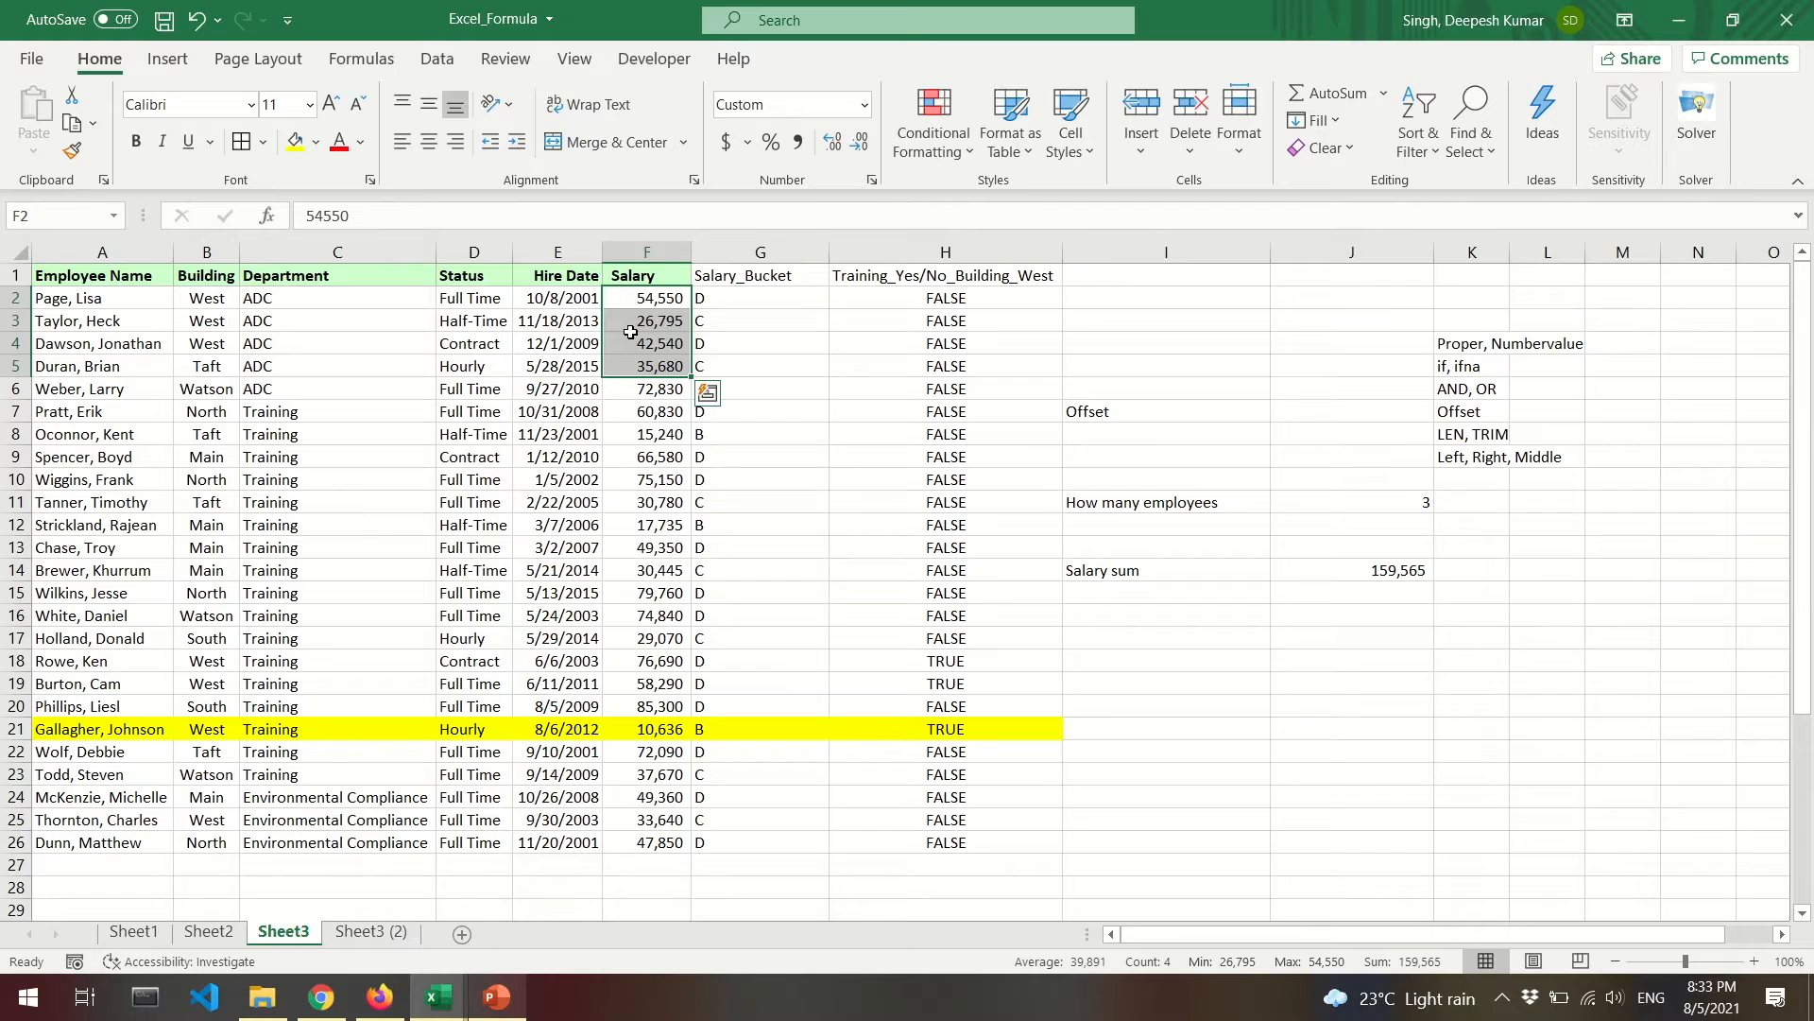
mouse_move(373, 216)
mouse_down()
mouse_move(495, 217)
mouse_move(403, 217)
mouse_up()
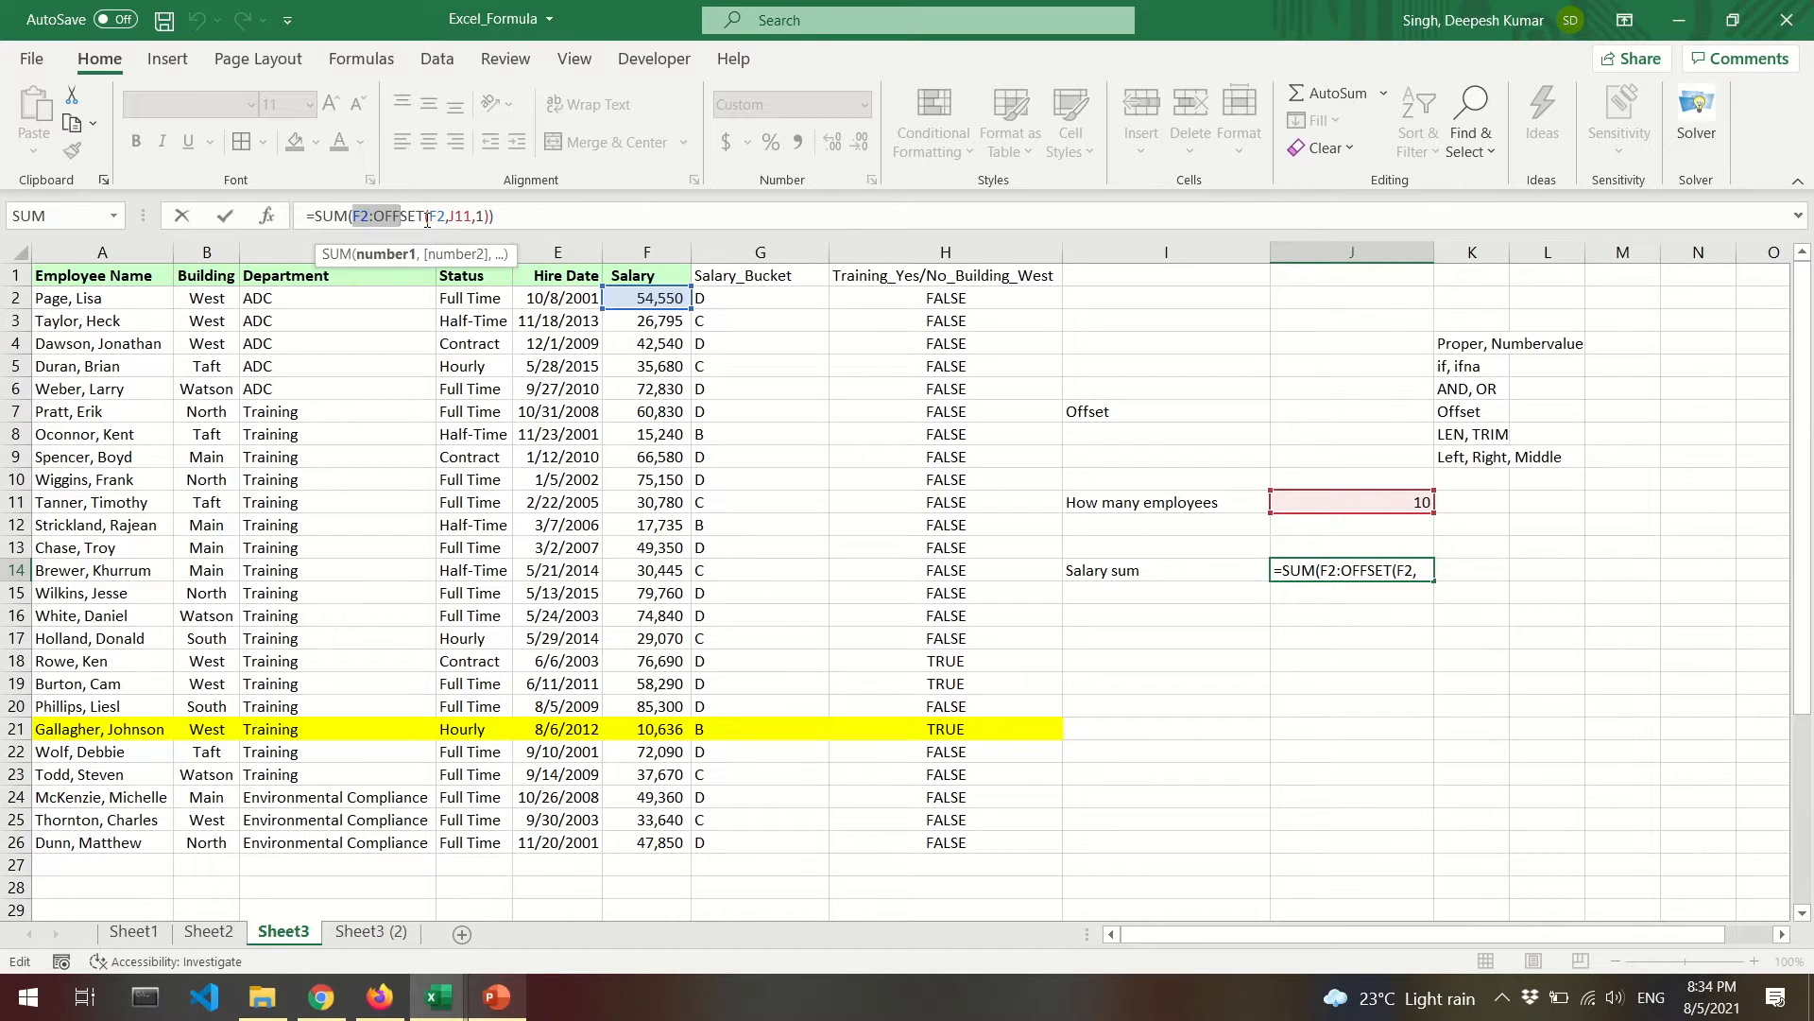
click(1432, 616)
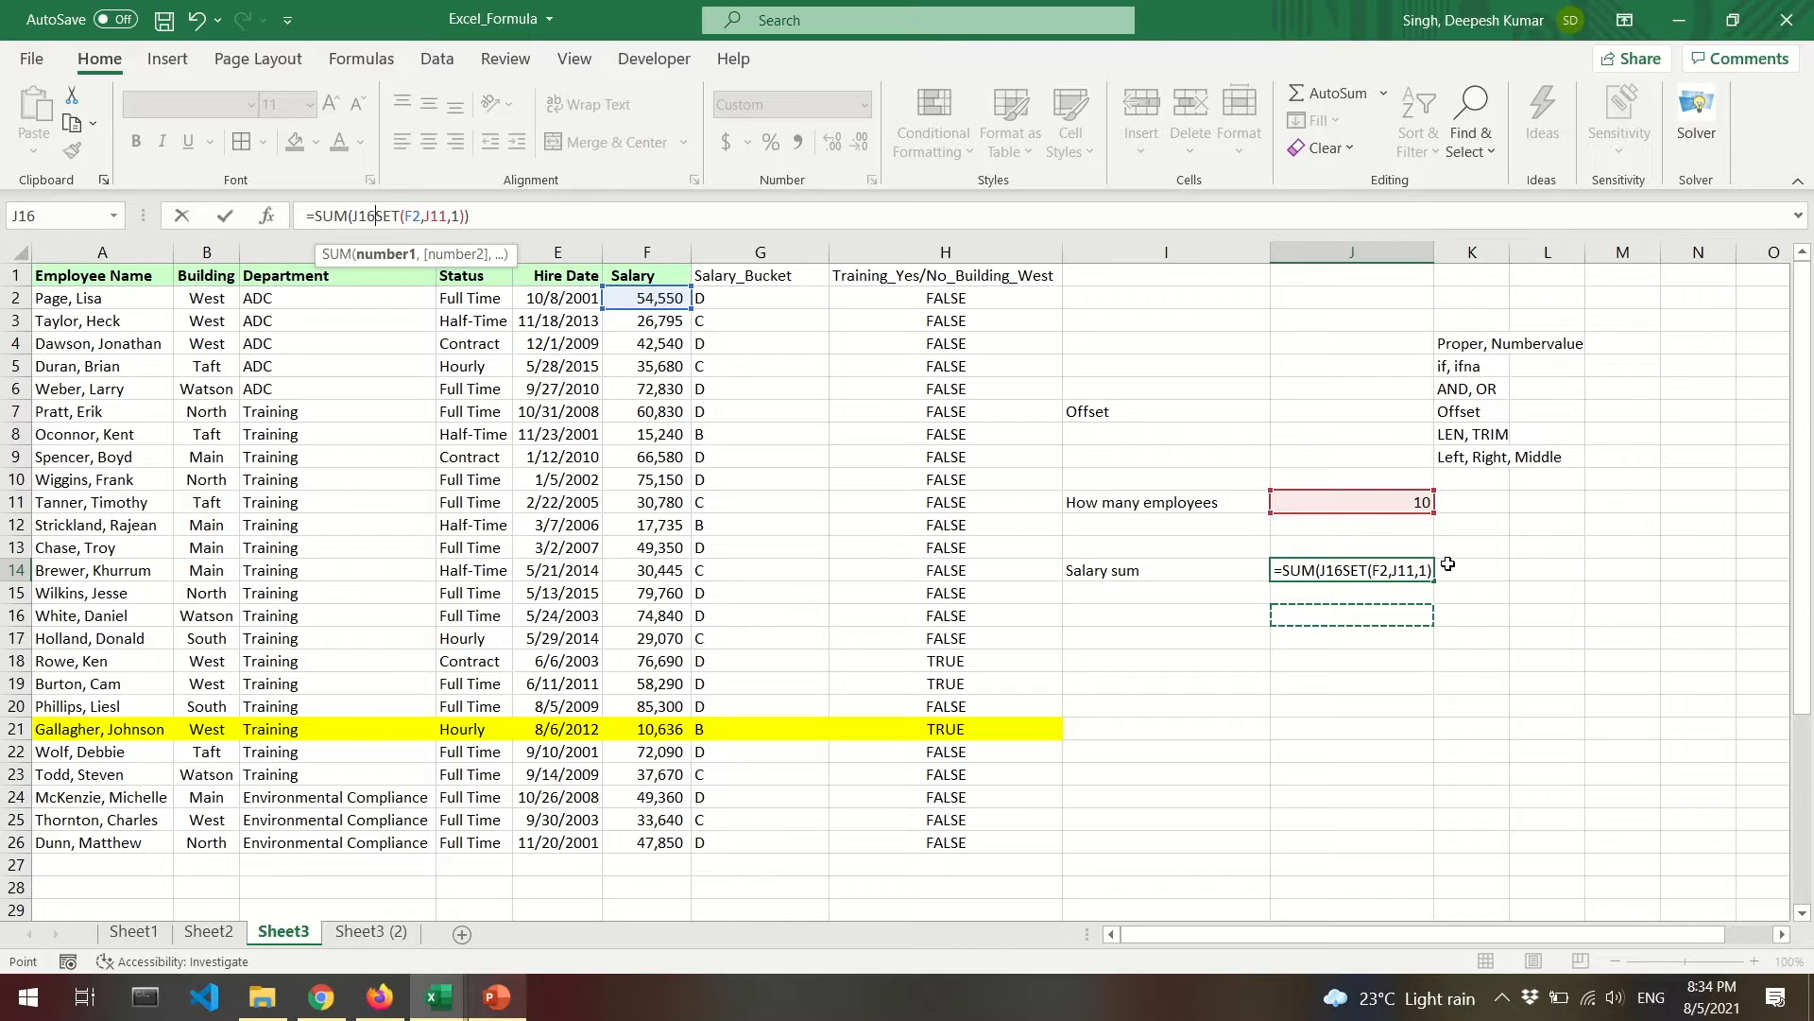
key(Escape)
Step: Switch to the Sheet3 (2) worksheet and autofit column M to its function list
click(1465, 412)
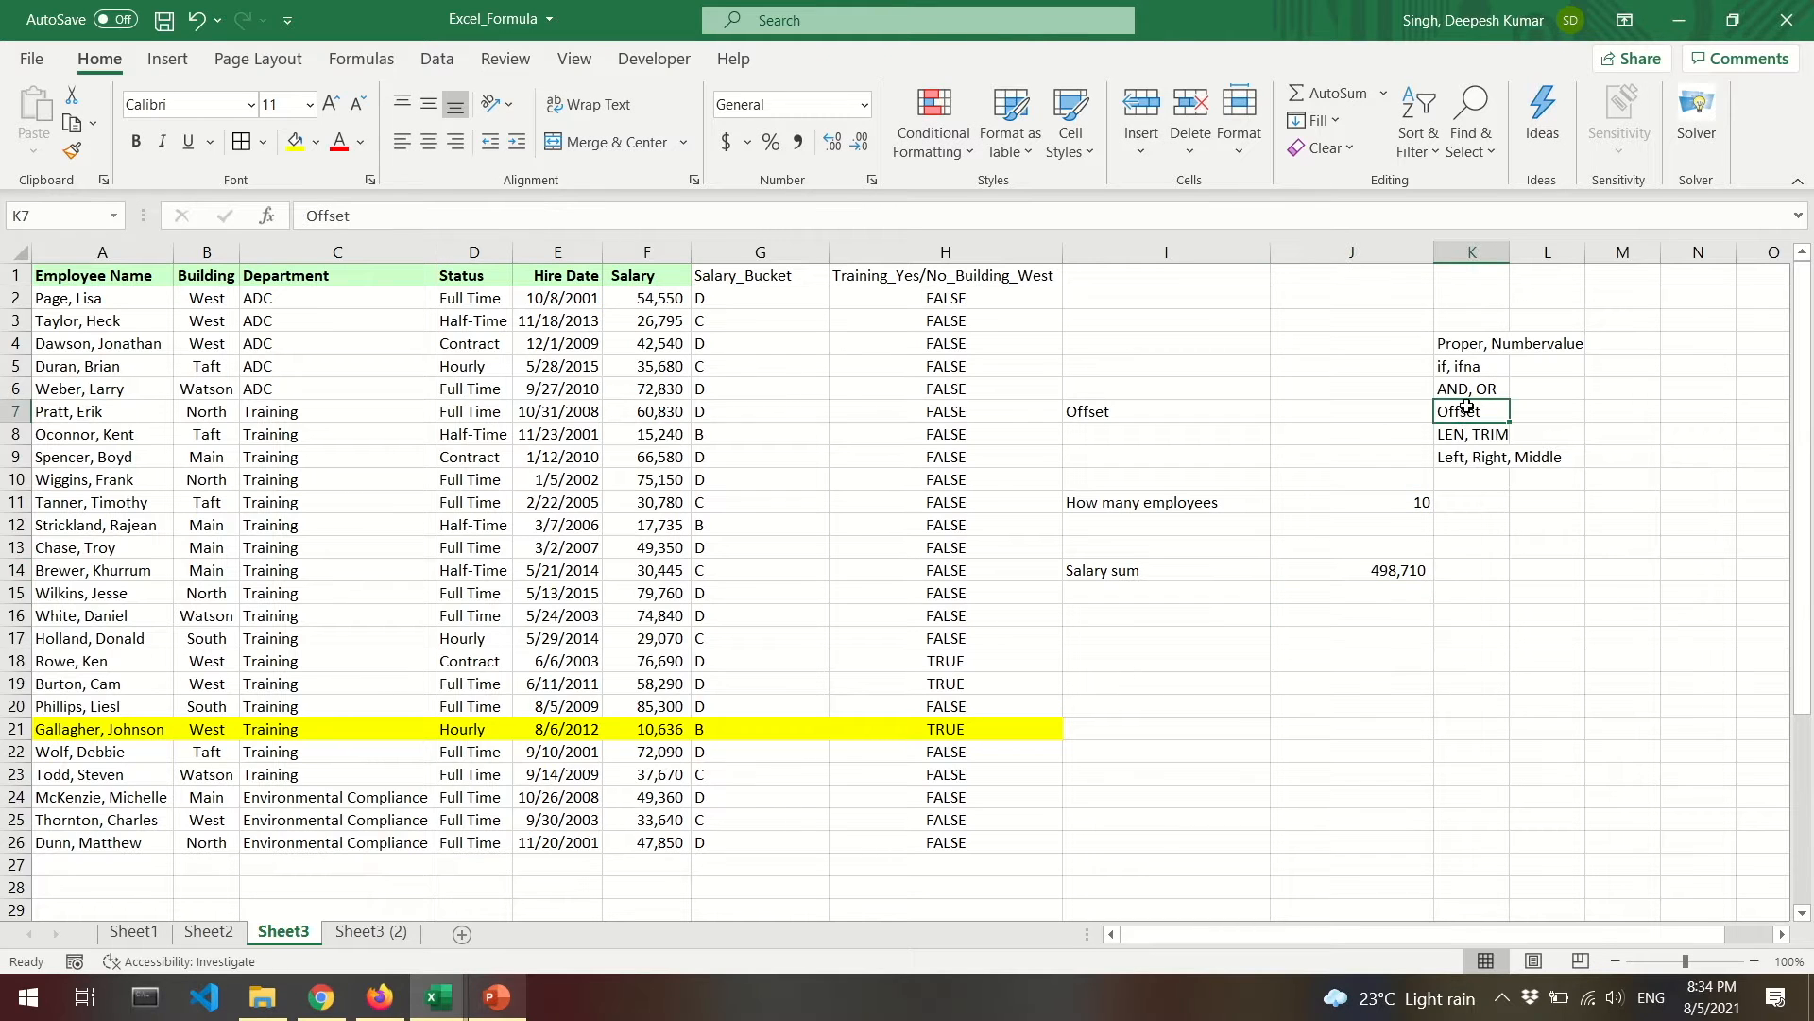
click(1468, 388)
click(1481, 435)
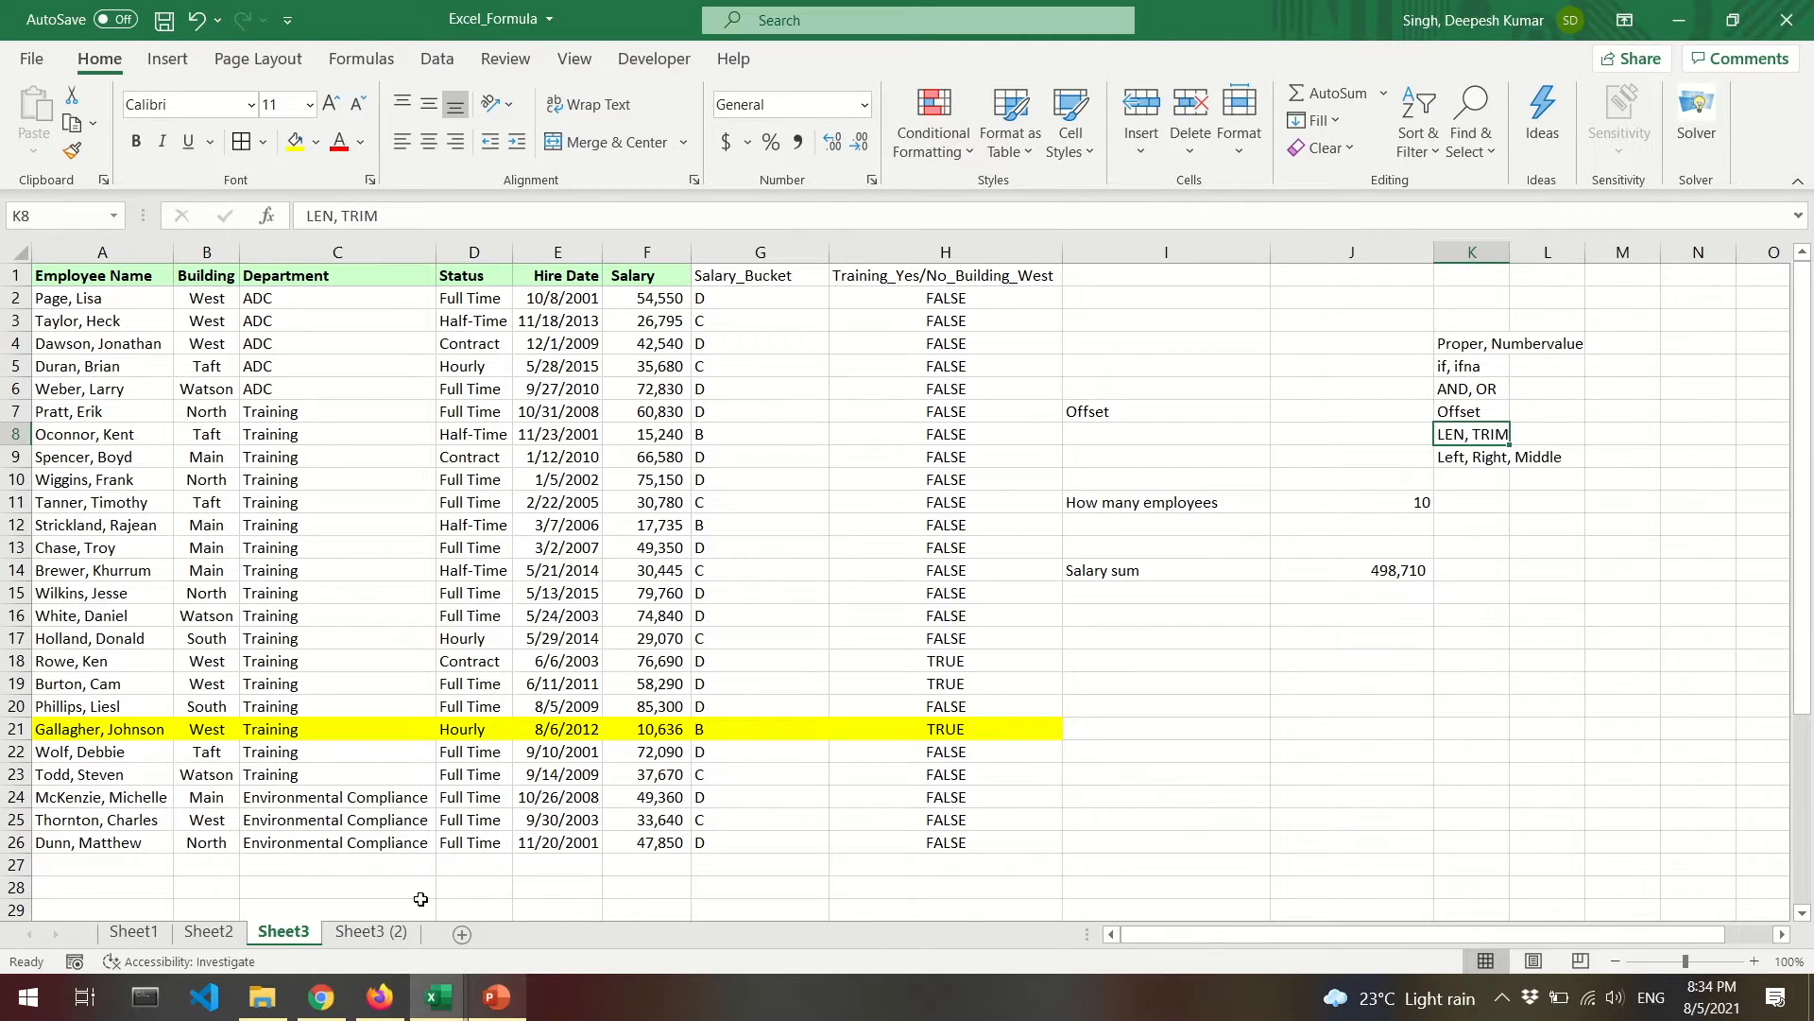
click(382, 933)
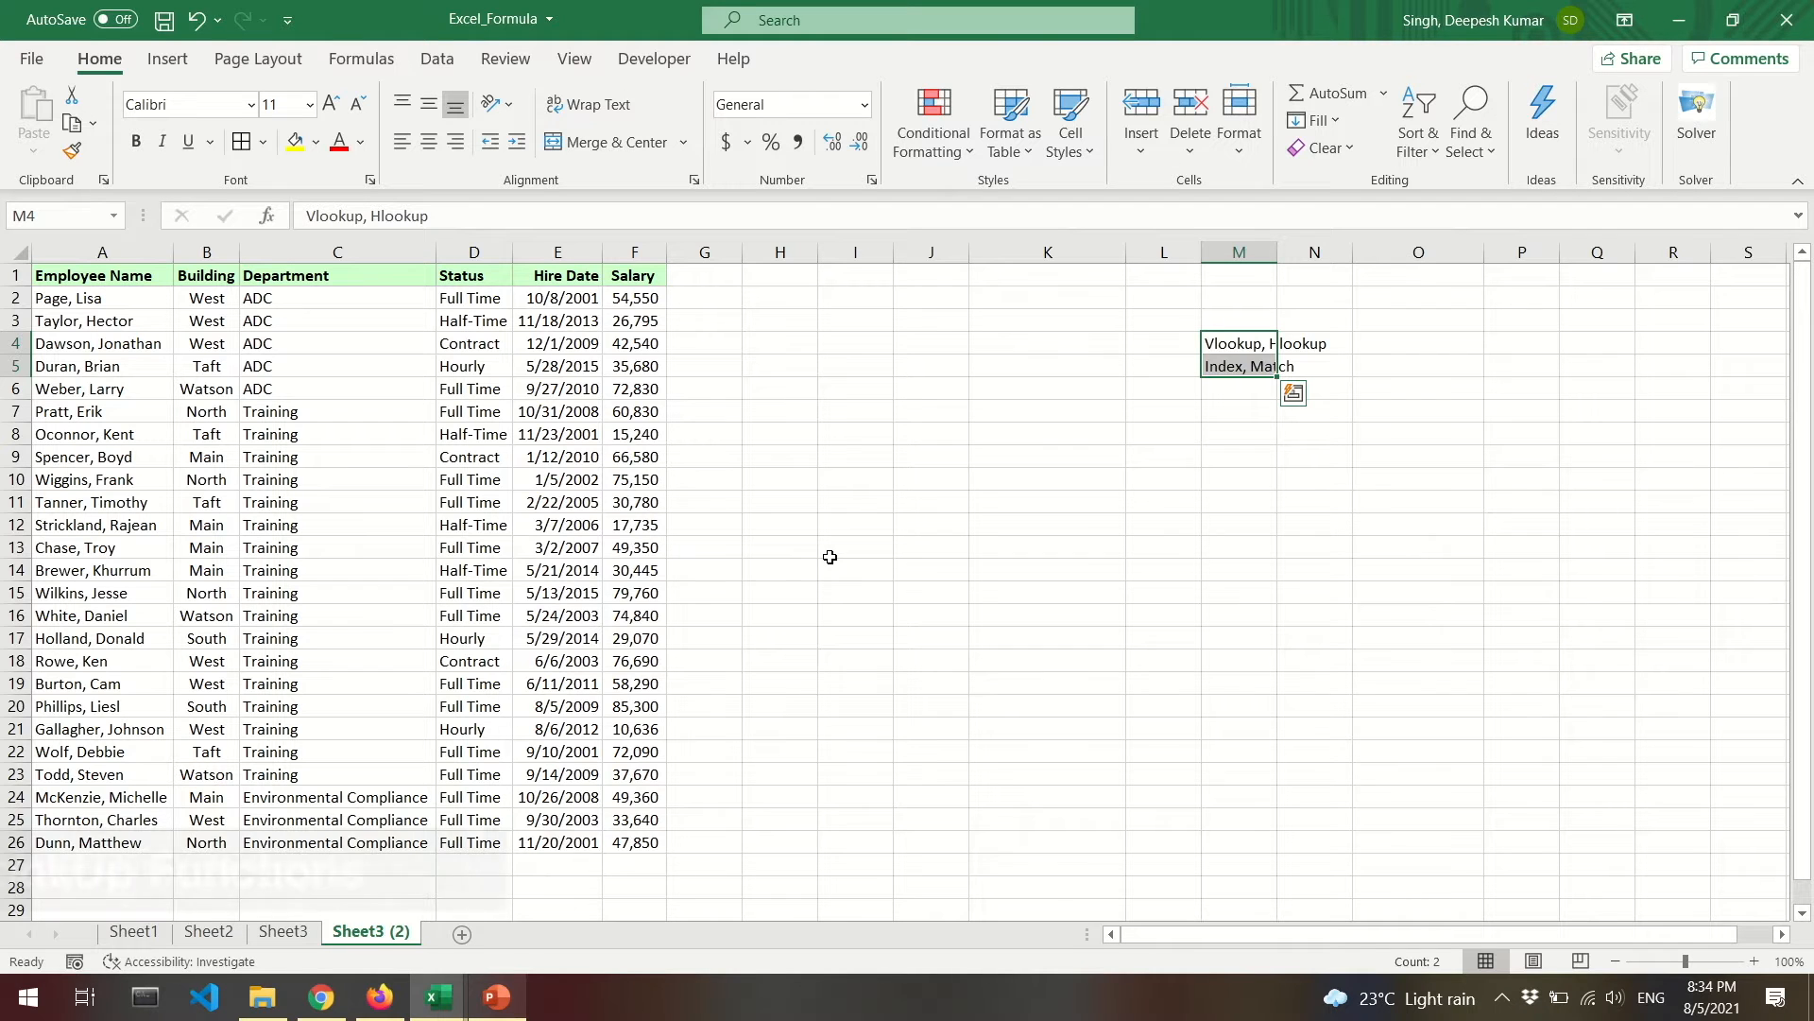
click(1323, 518)
click(1252, 344)
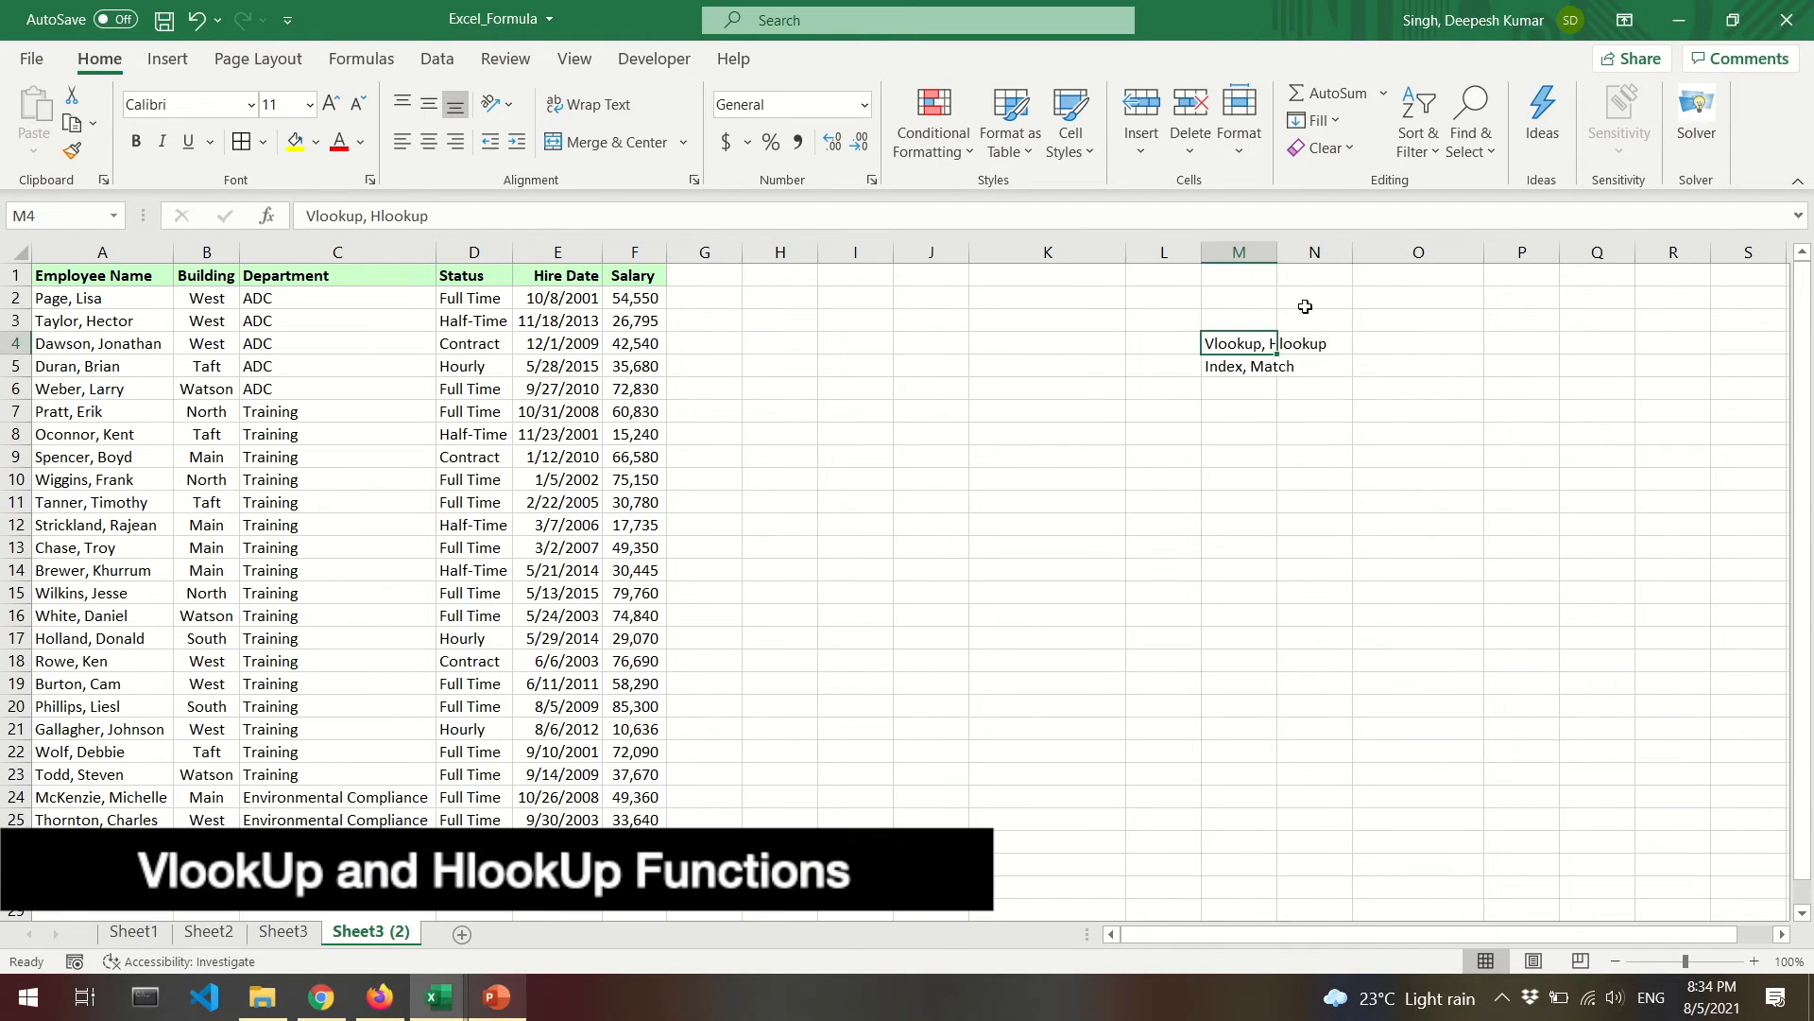
double_click(1276, 252)
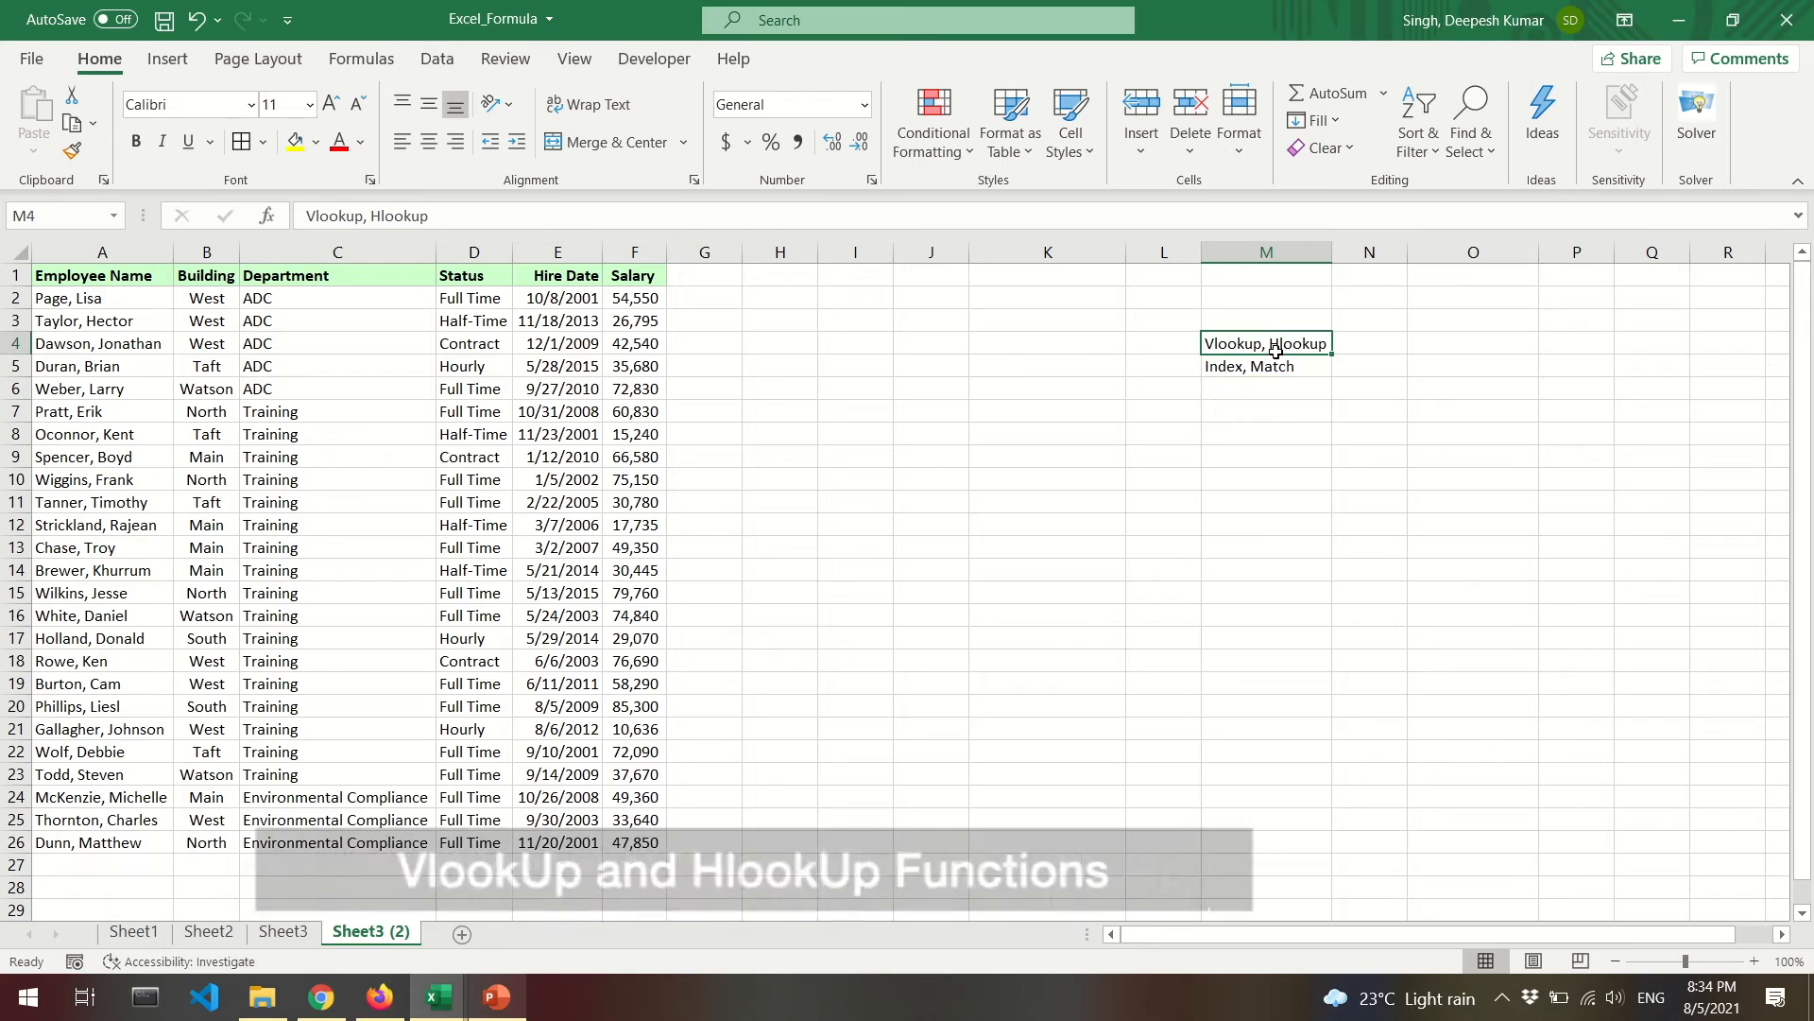
click(1277, 366)
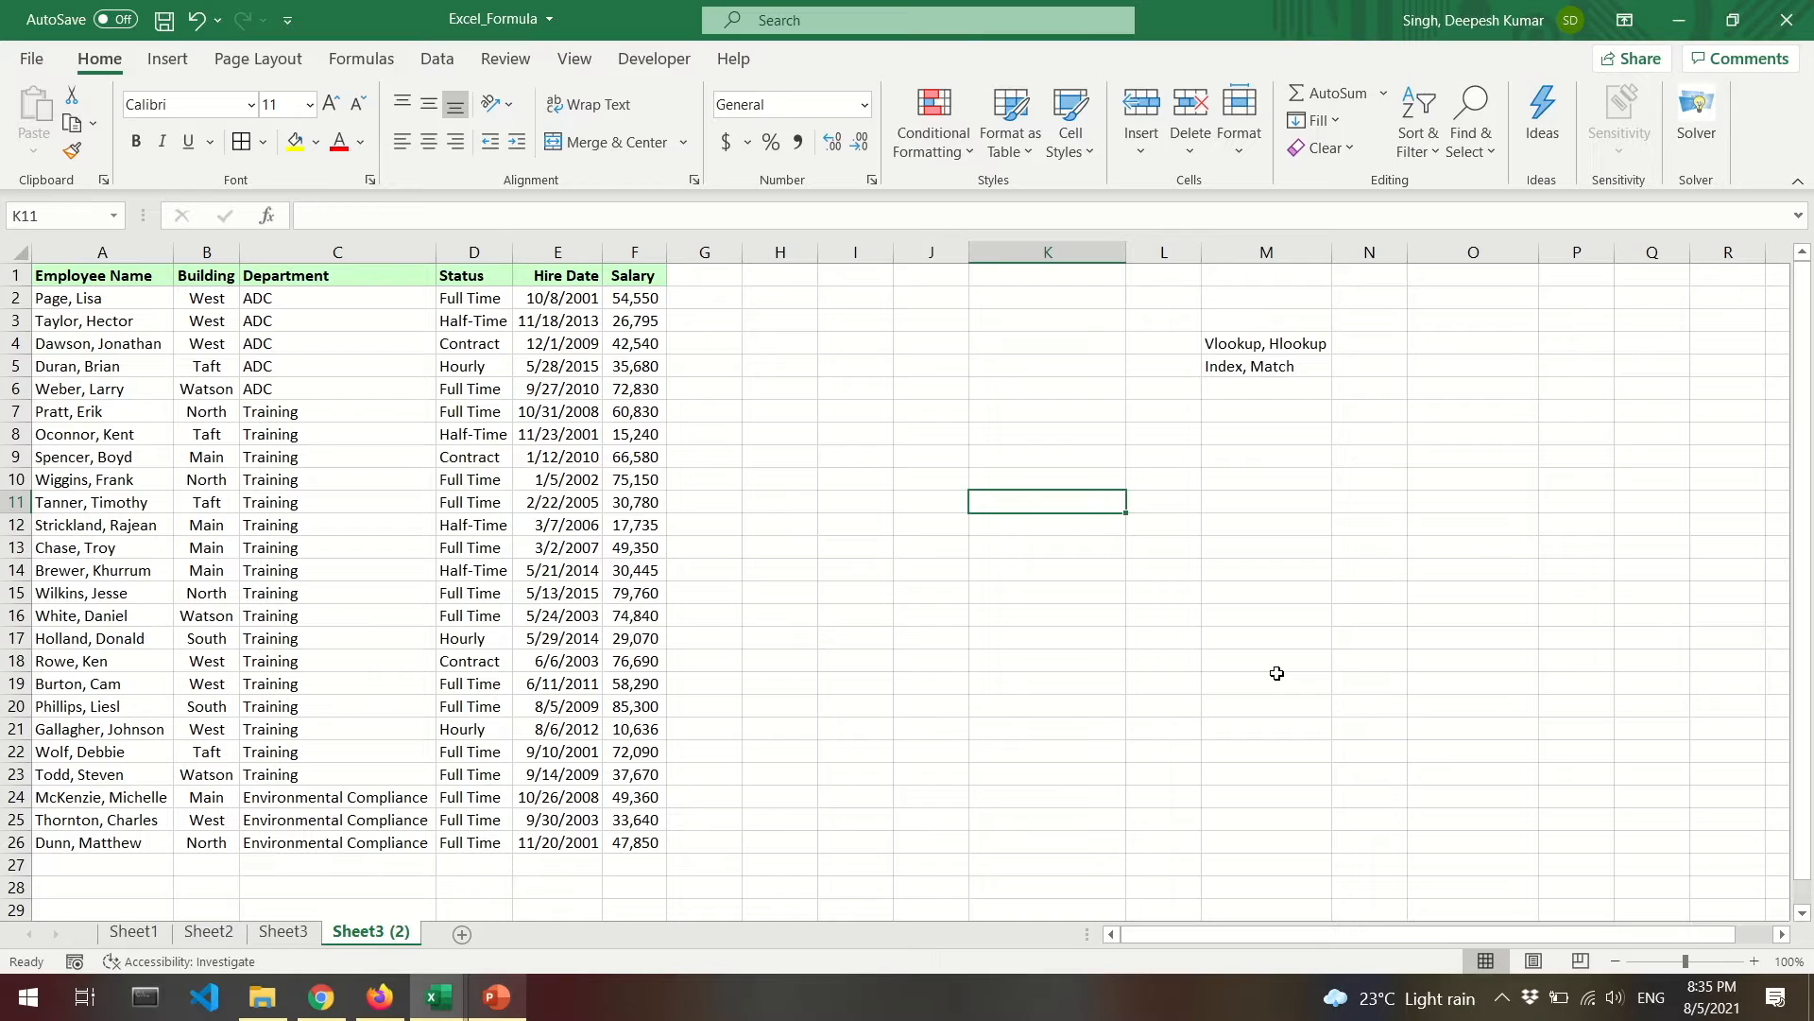
Step: Enter an employee's name in K11 and the header Salary in L10
text(L)
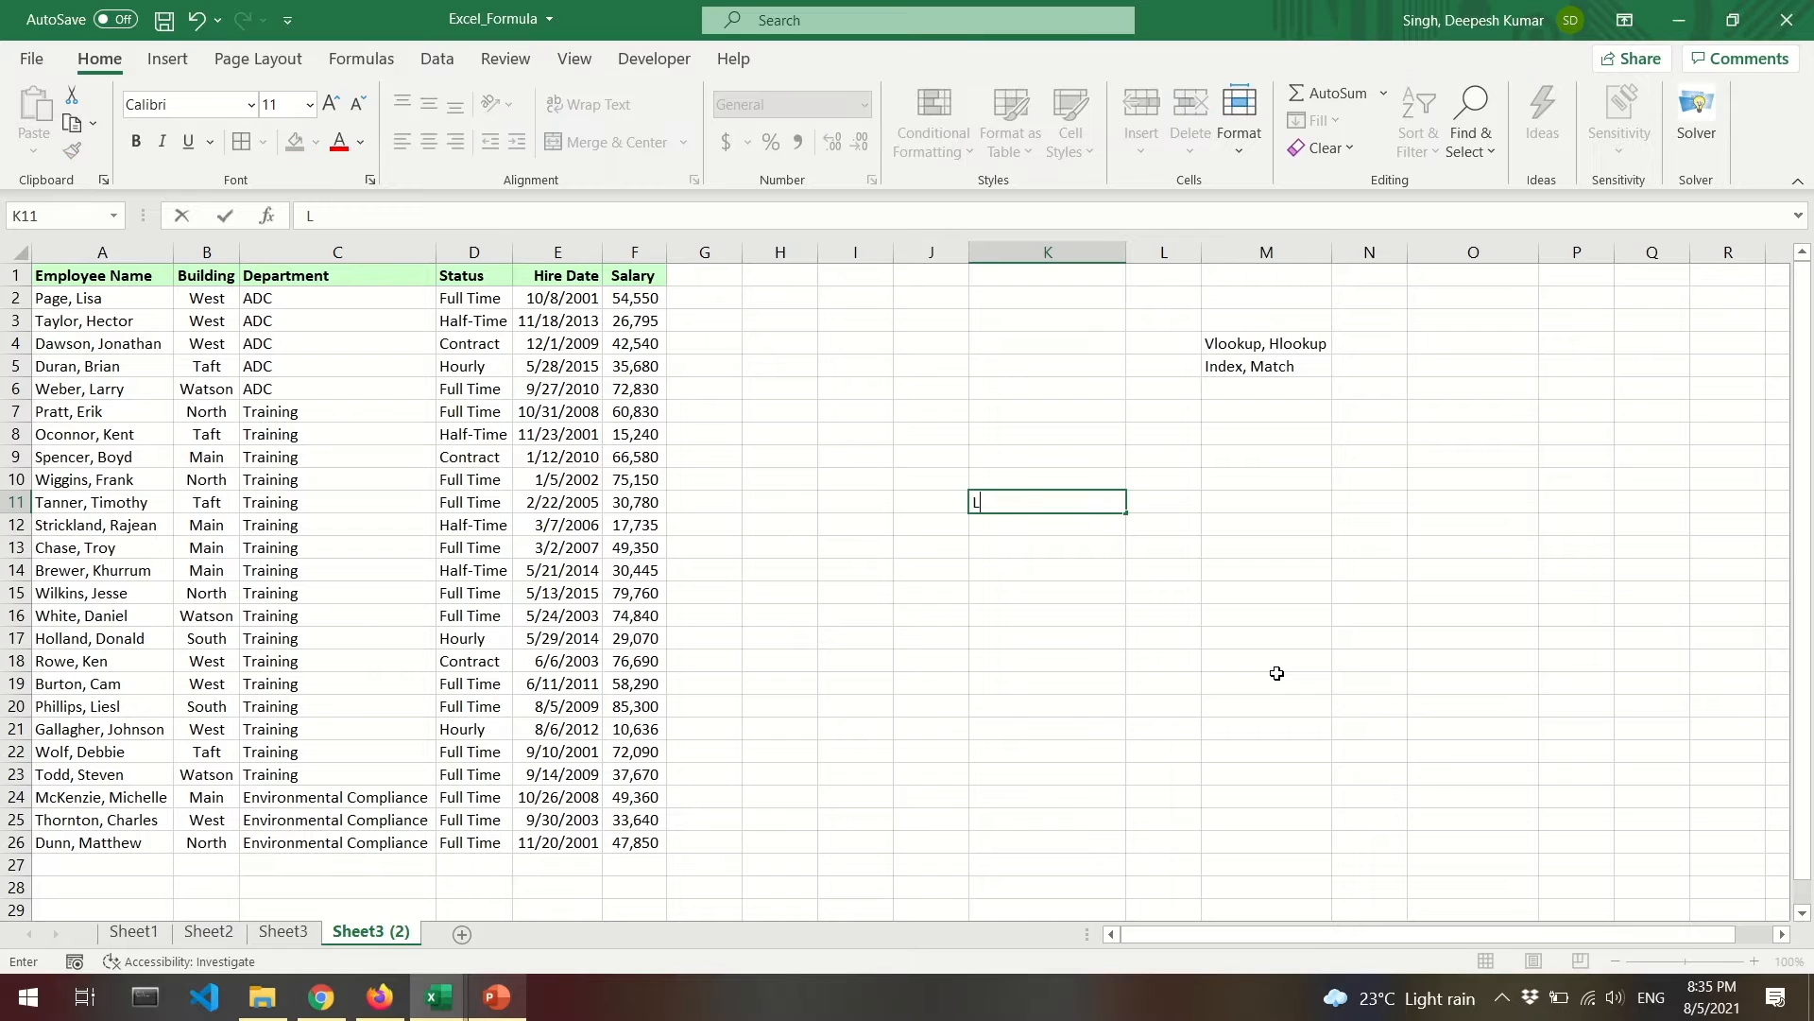
text(isa Page)
key(Tab)
key(Up)
text(Salary)
key(Return)
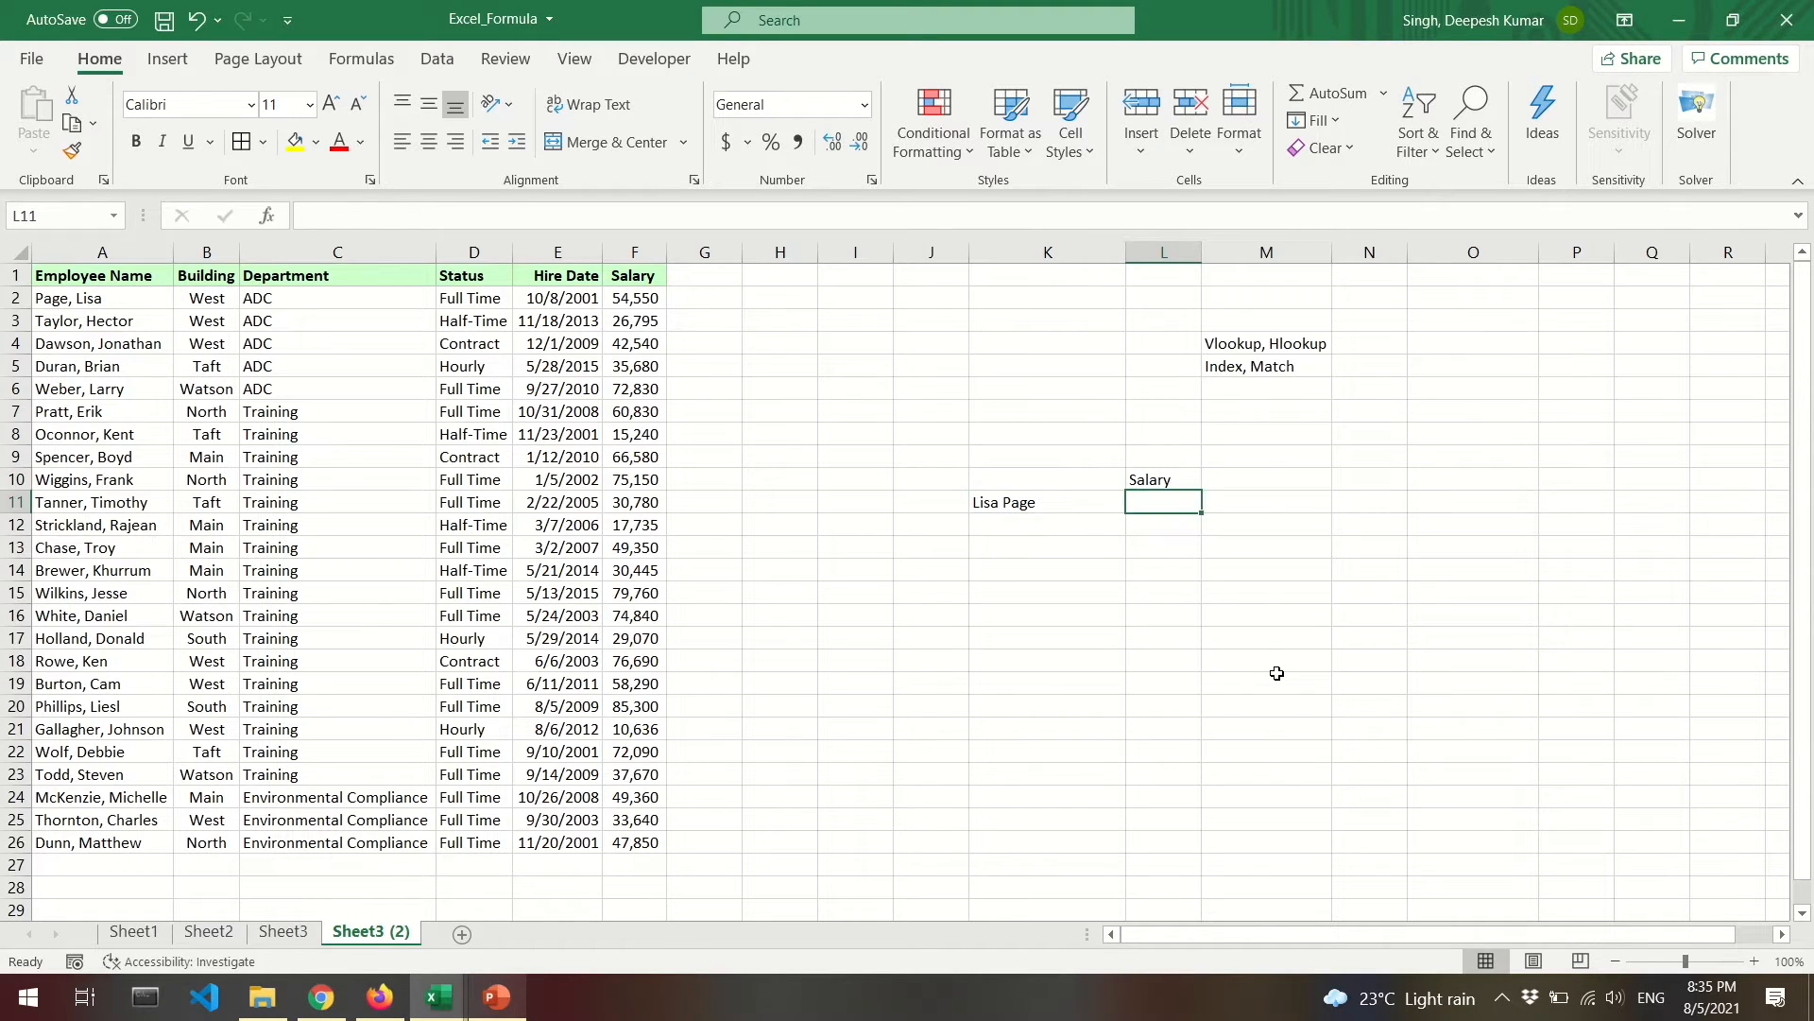
Step: Enter the header Name in K10
key(Left)
key(Up)
text(Nm)
key(BackSpace)
text(ame)
key(Return)
key(Down)
key(Up)
text(Kent O)
key(Escape)
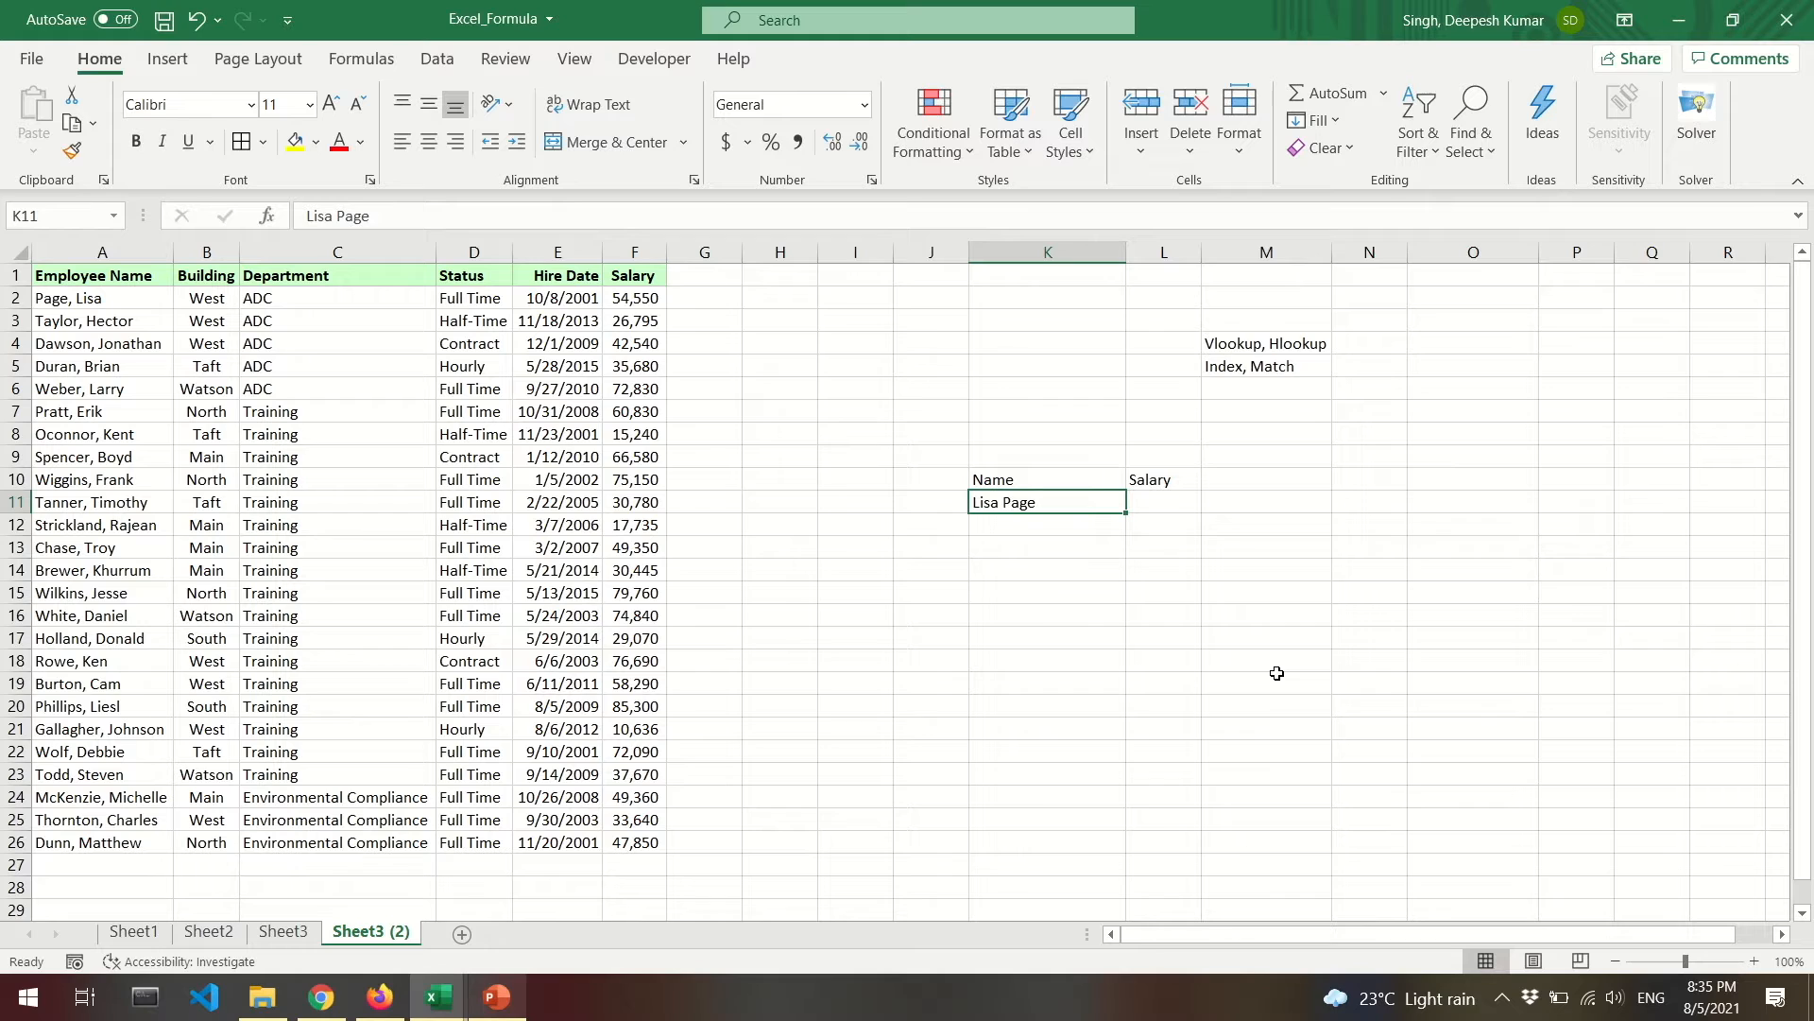
Step: Copy the first employee name from A2 into K11
click(114, 307)
key(ctrl+c)
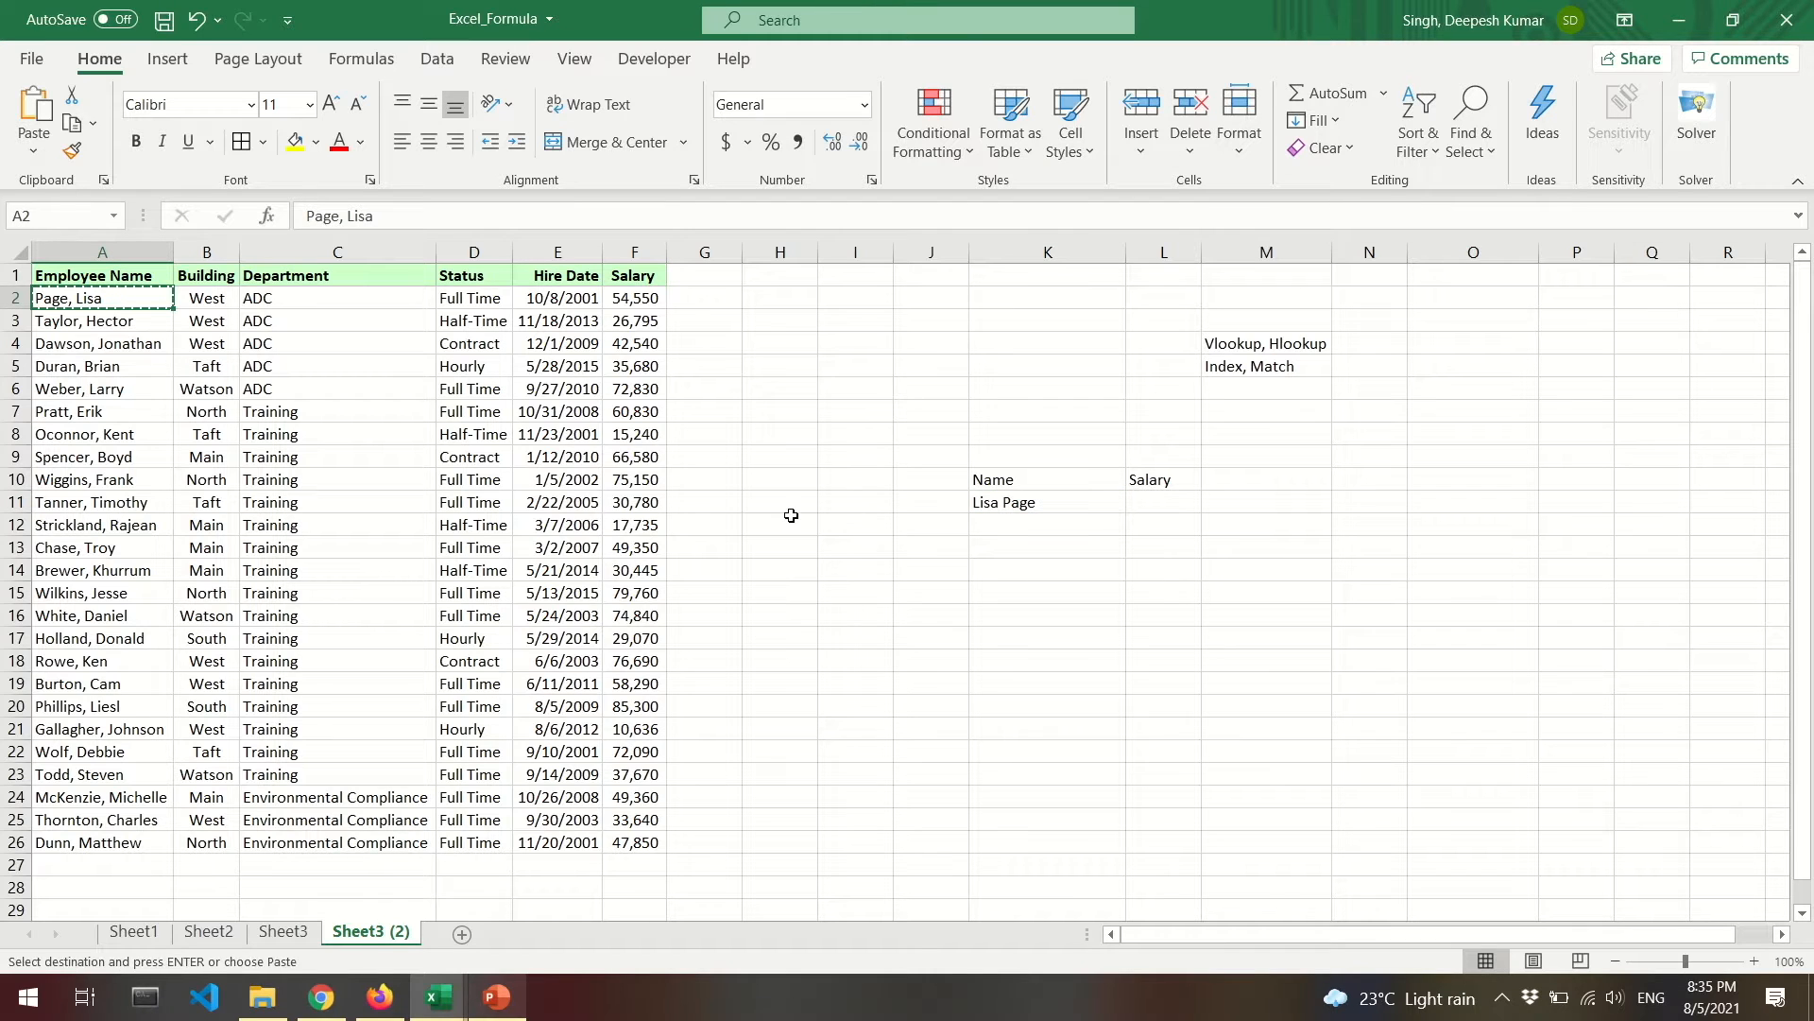
click(1071, 515)
key(ctrl+v)
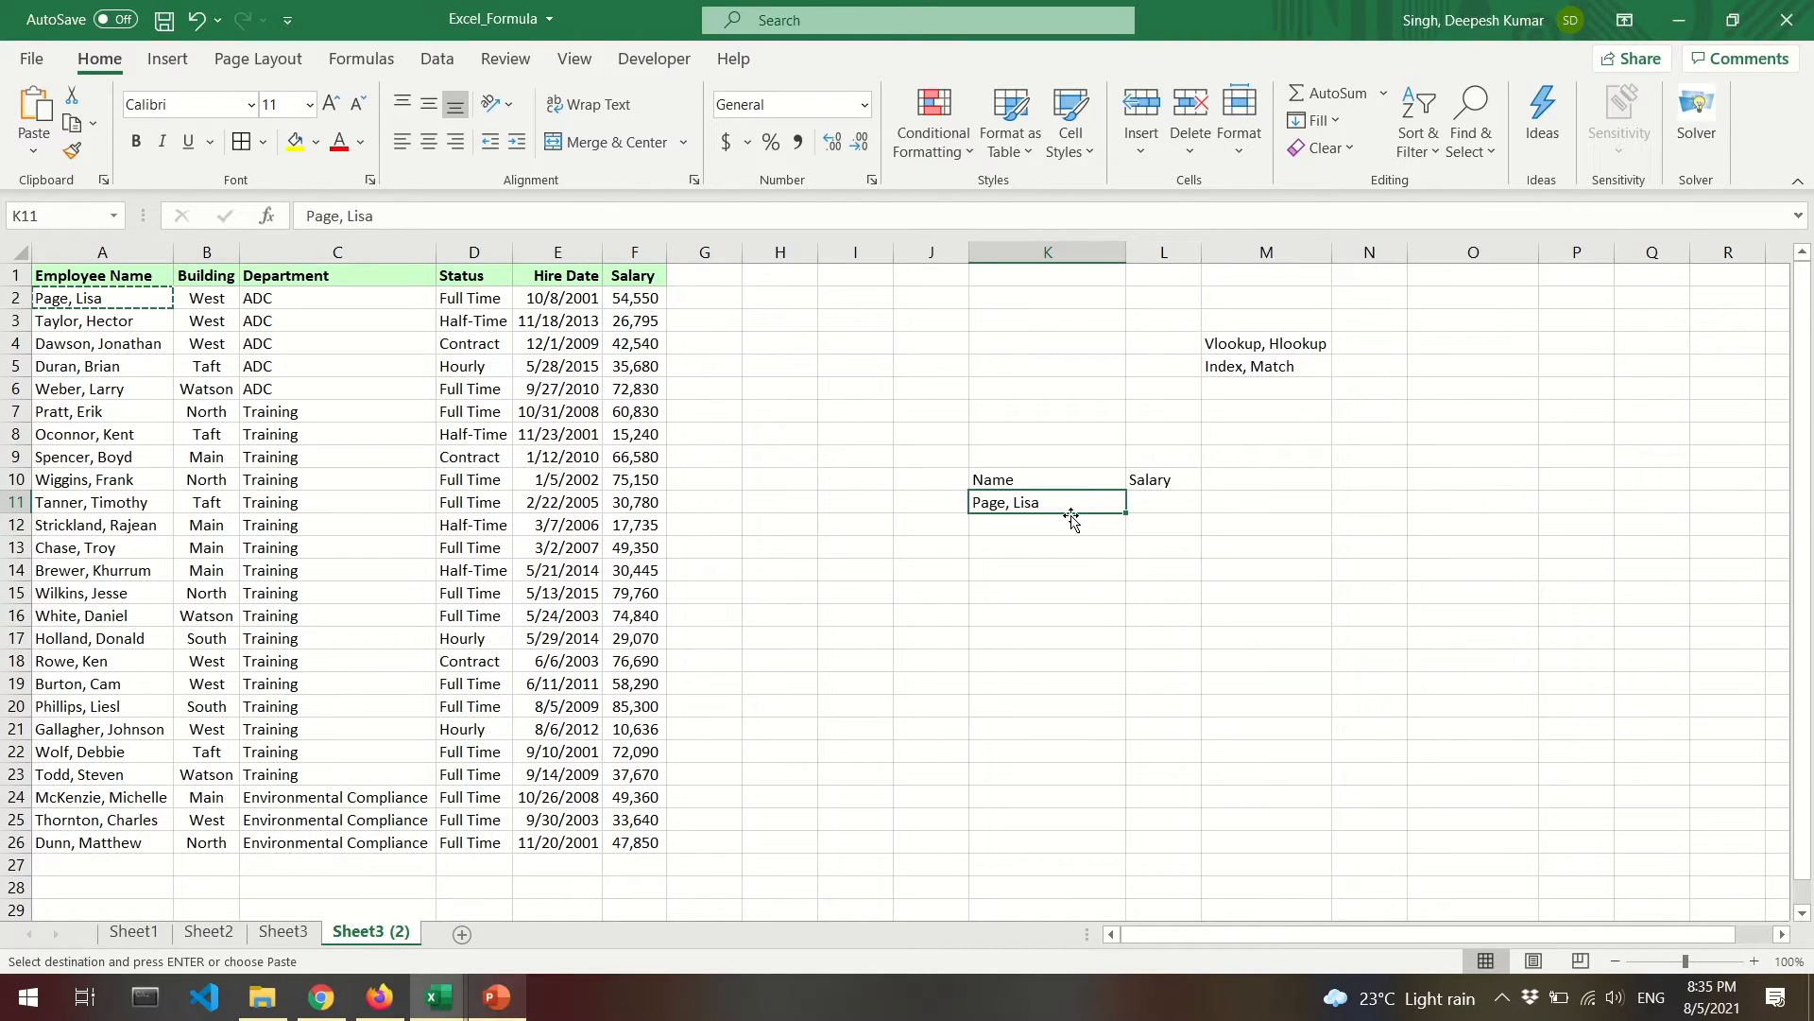
Step: Copy the employee names from A12 and A15 into K12 and K13 below the first name
click(113, 527)
key(ctrl+c)
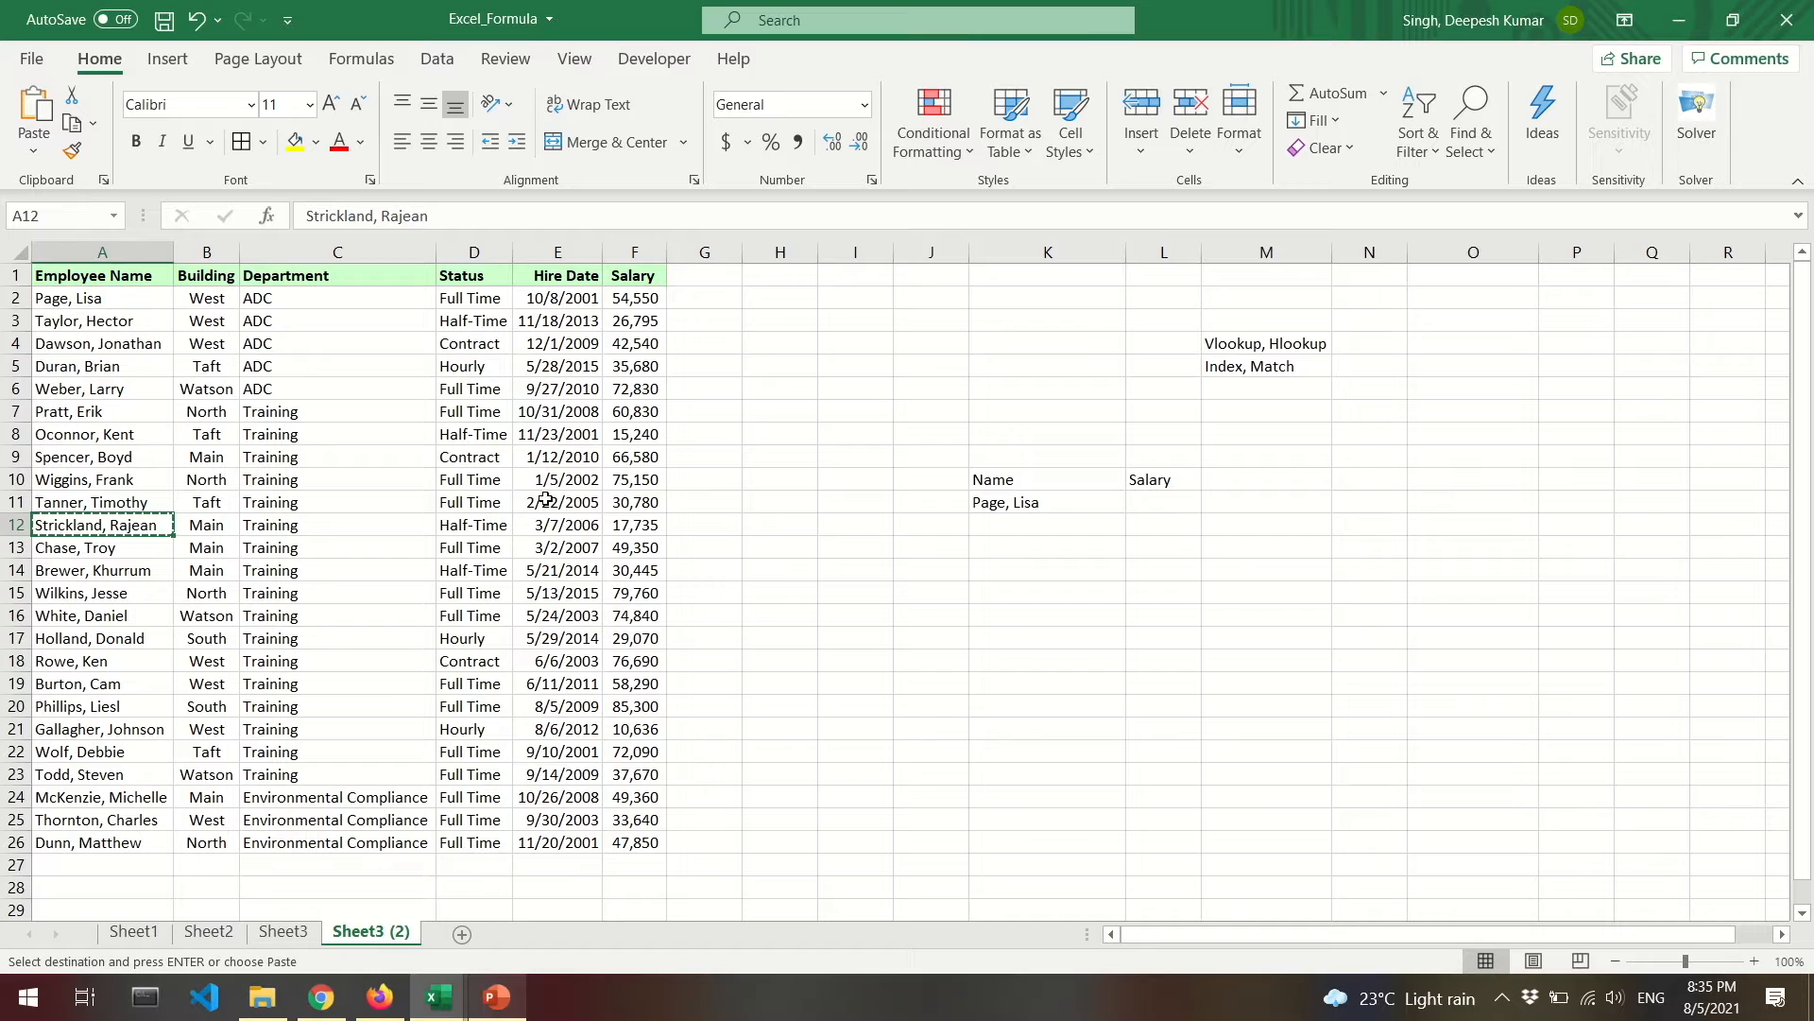
click(1007, 523)
key(ctrl+v)
click(113, 592)
key(ctrl+c)
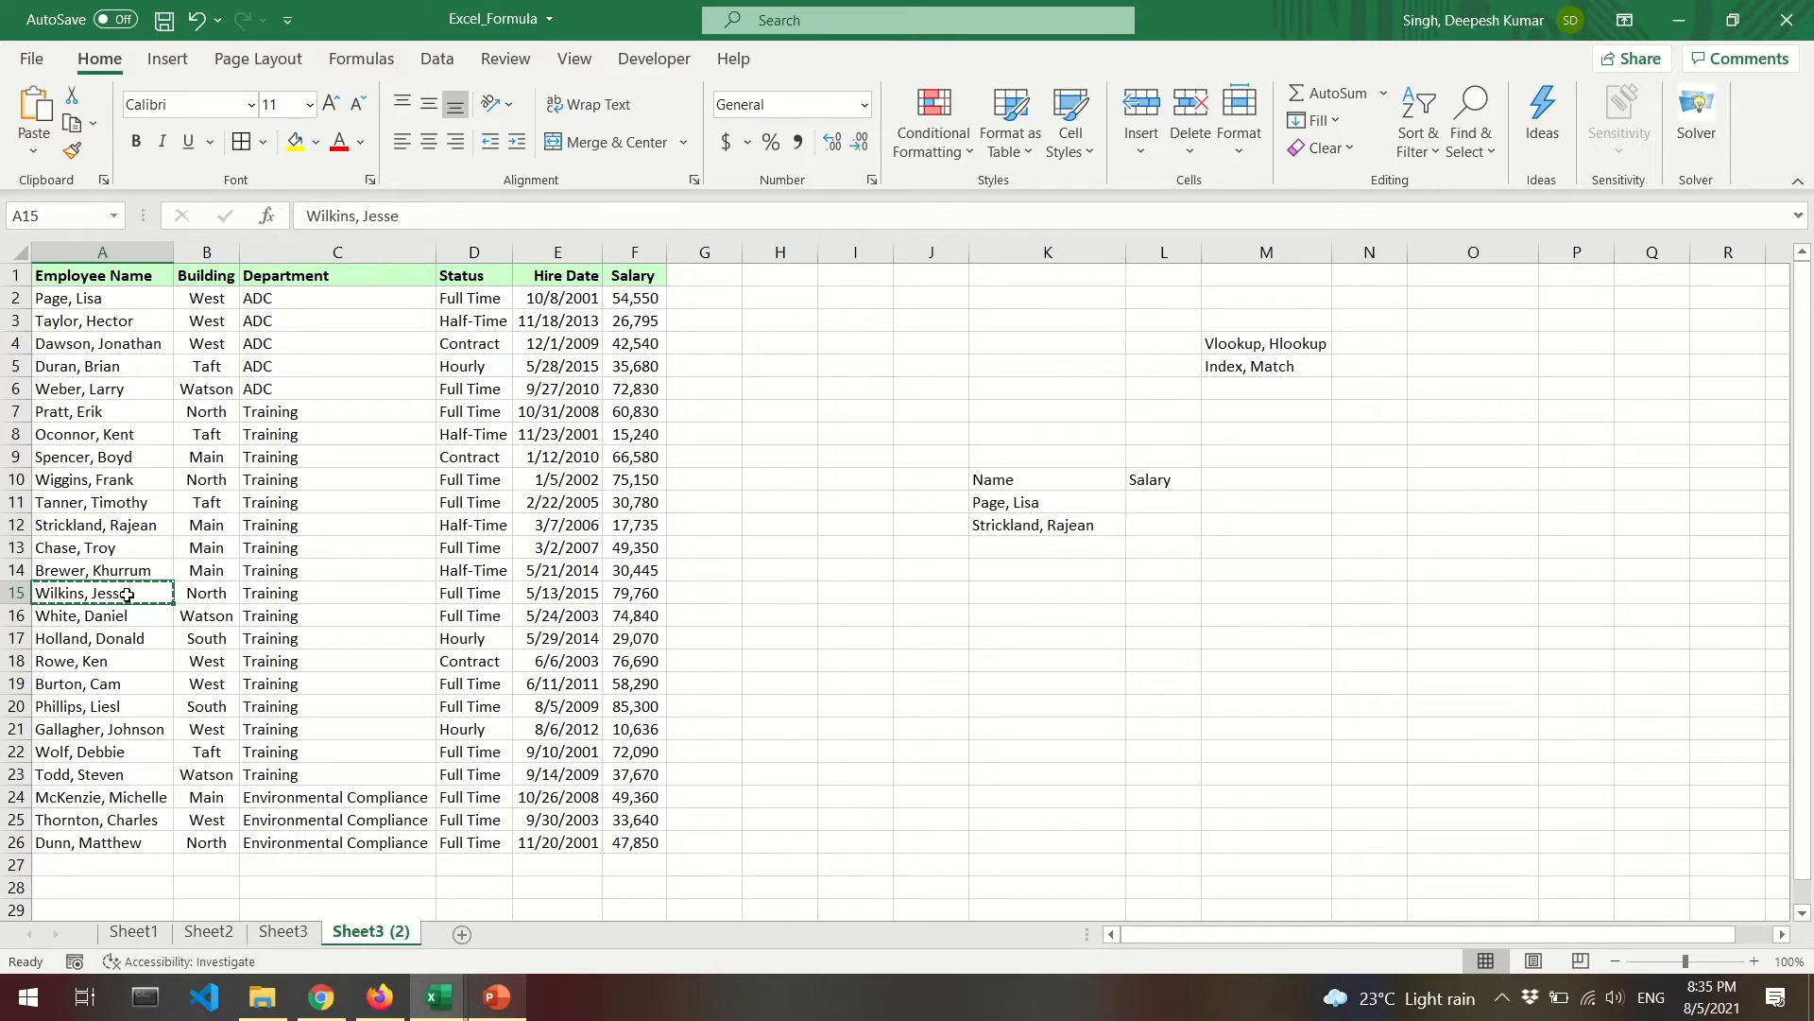
click(1046, 553)
key(ctrl+v)
key(Escape)
key(Right)
key(Up)
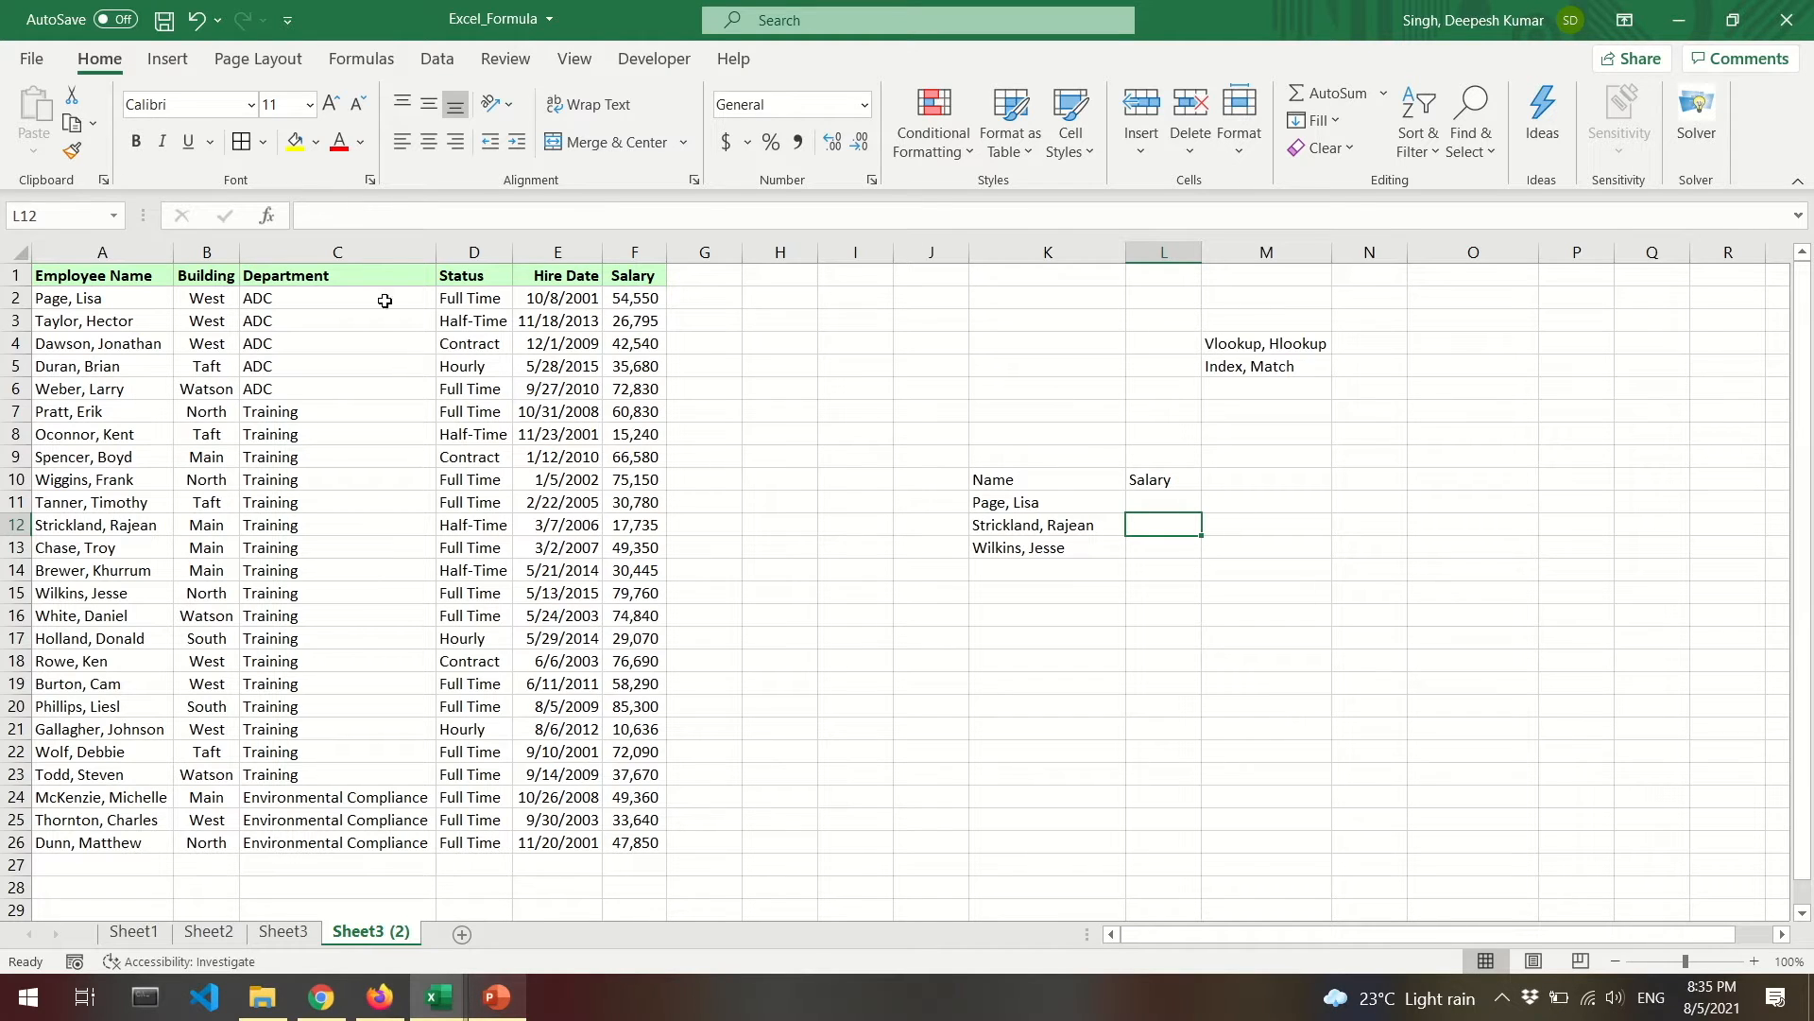
drag(144, 301, 644, 304)
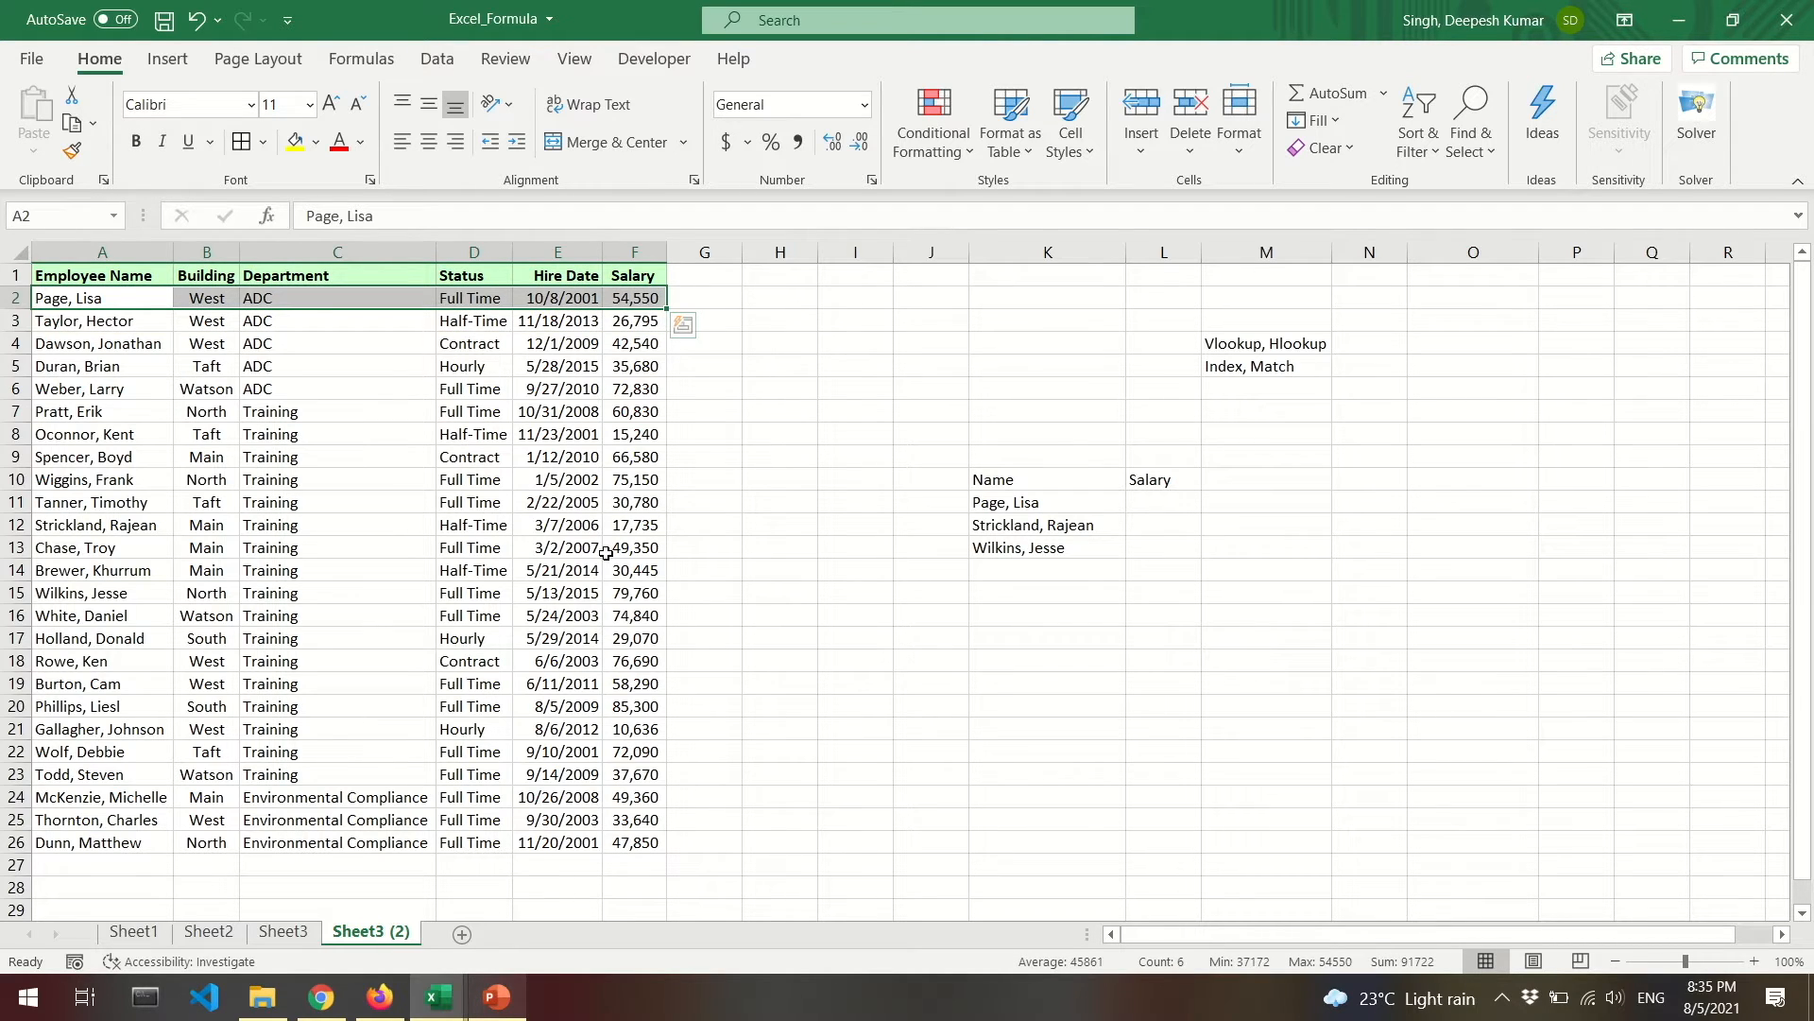
click(1161, 508)
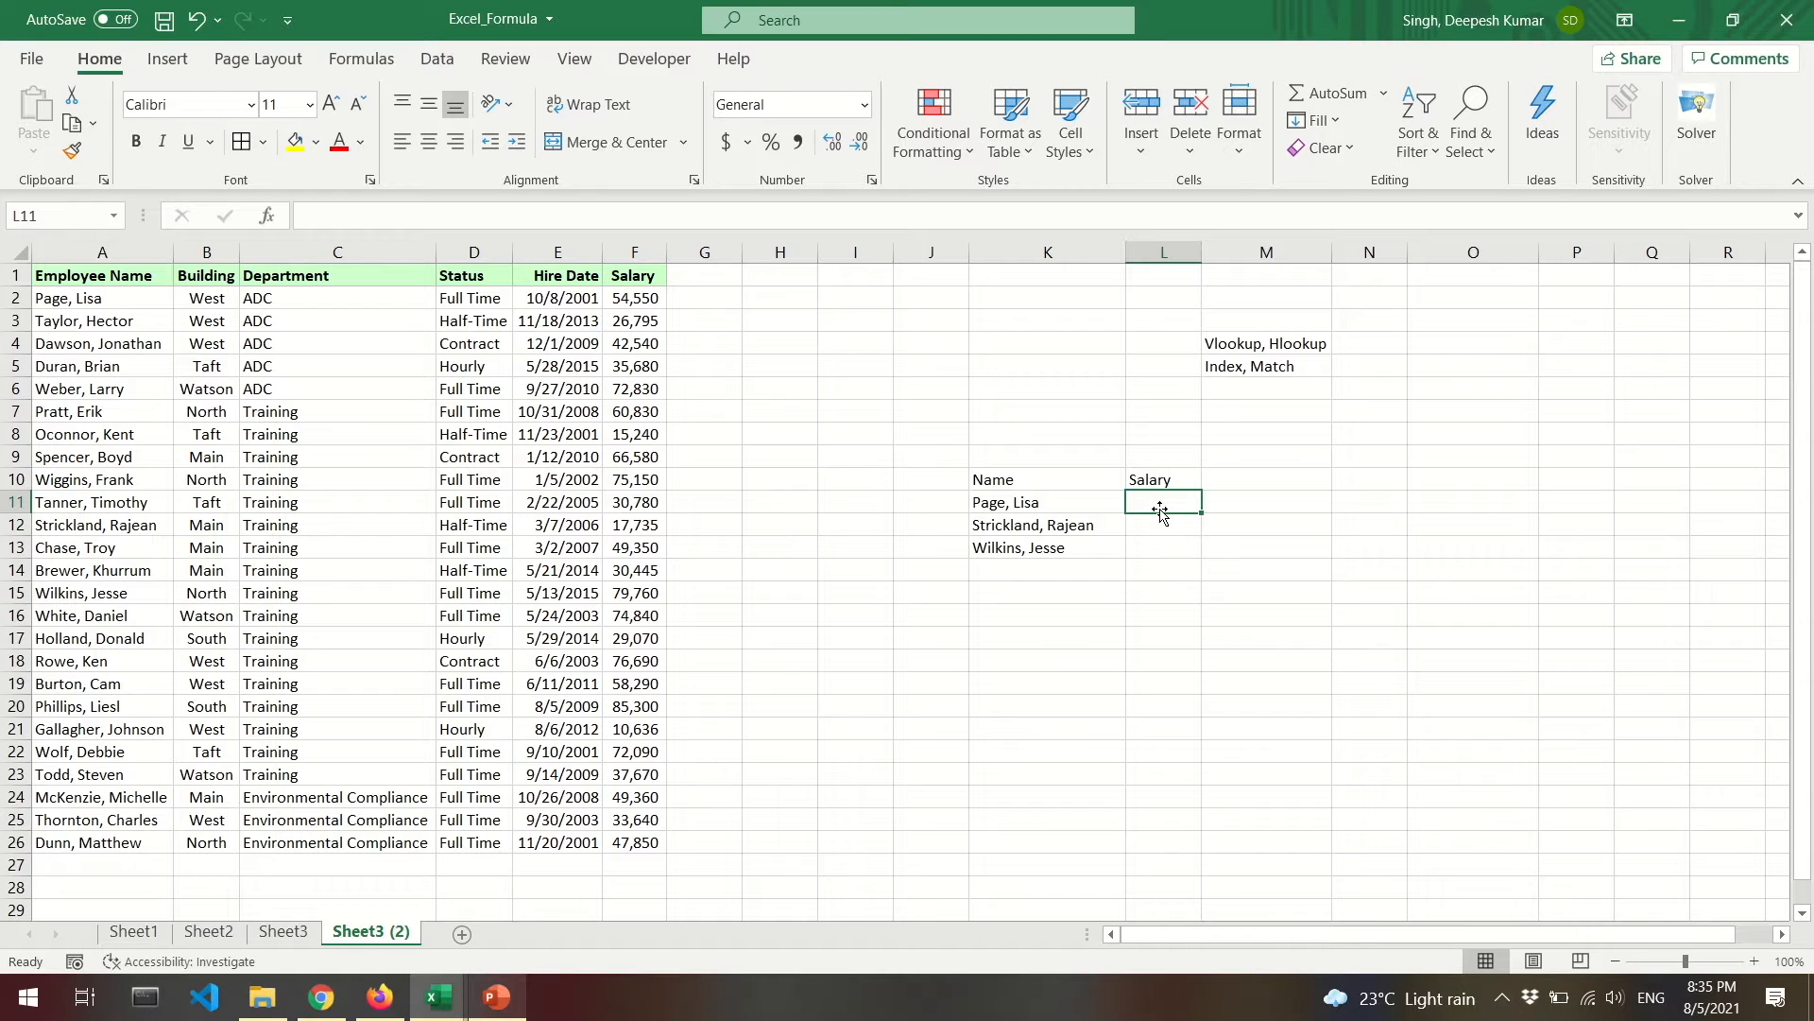
text(=vl)
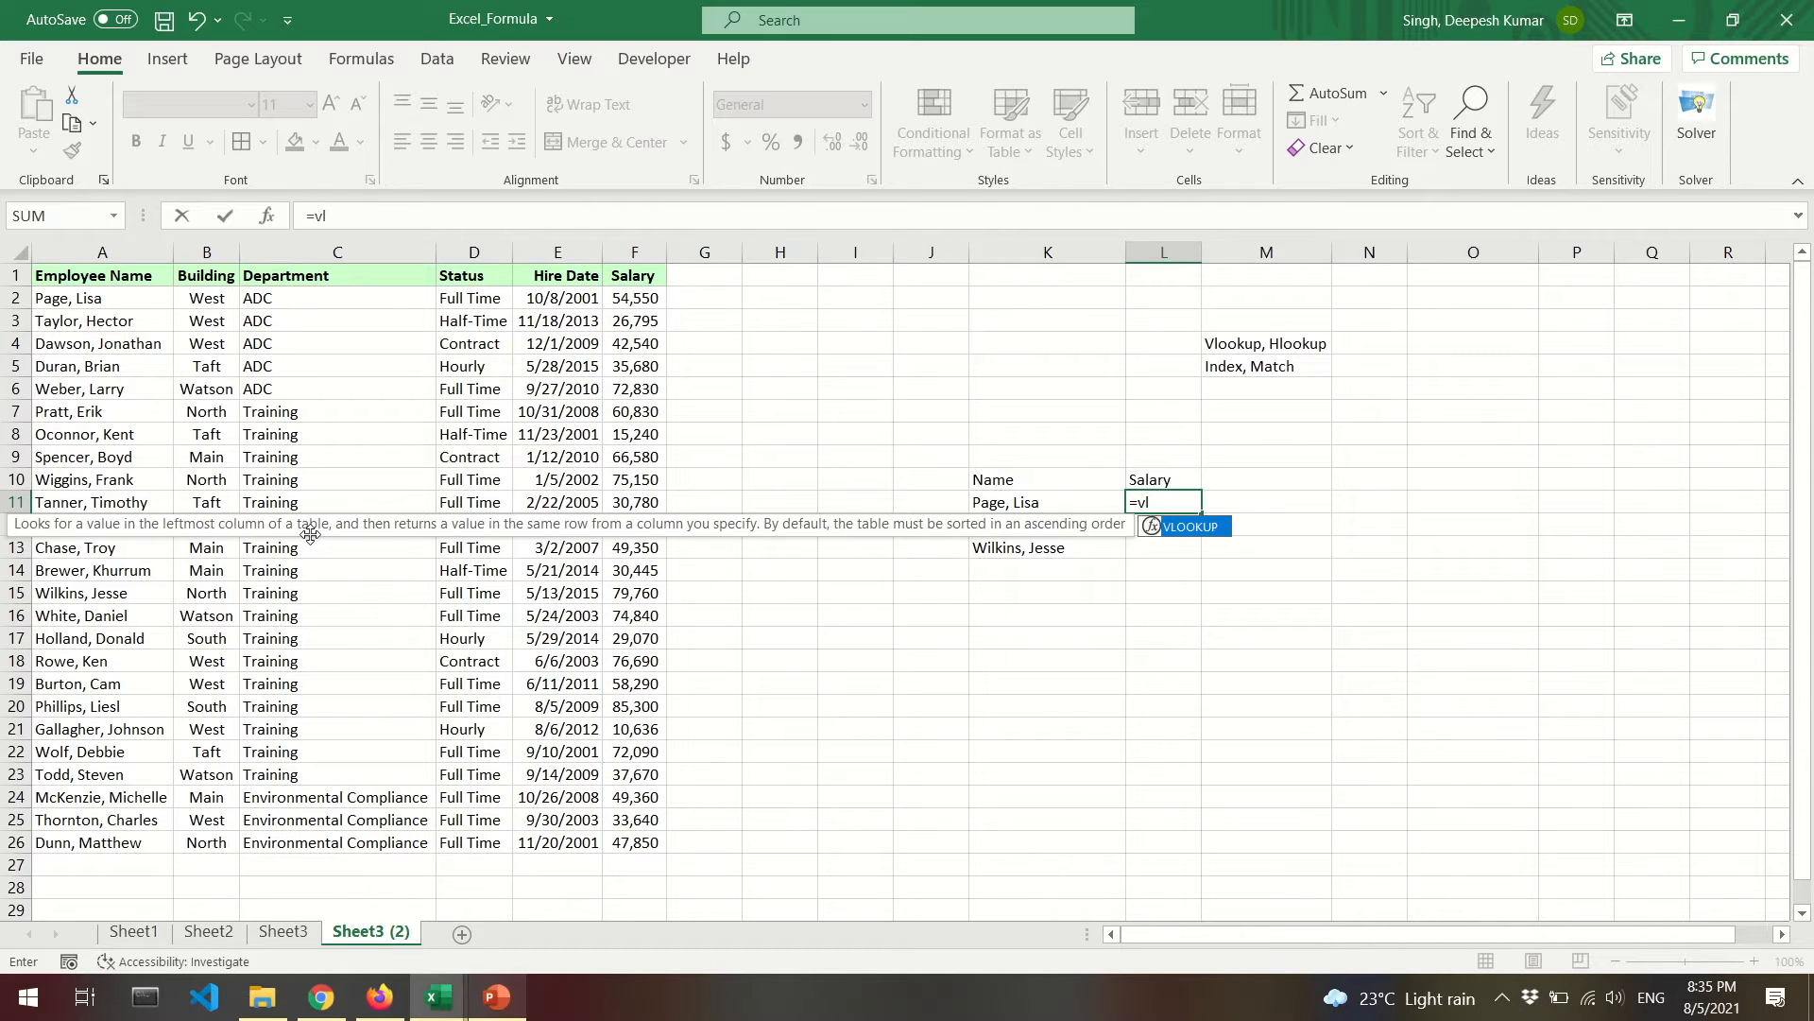
click(567, 536)
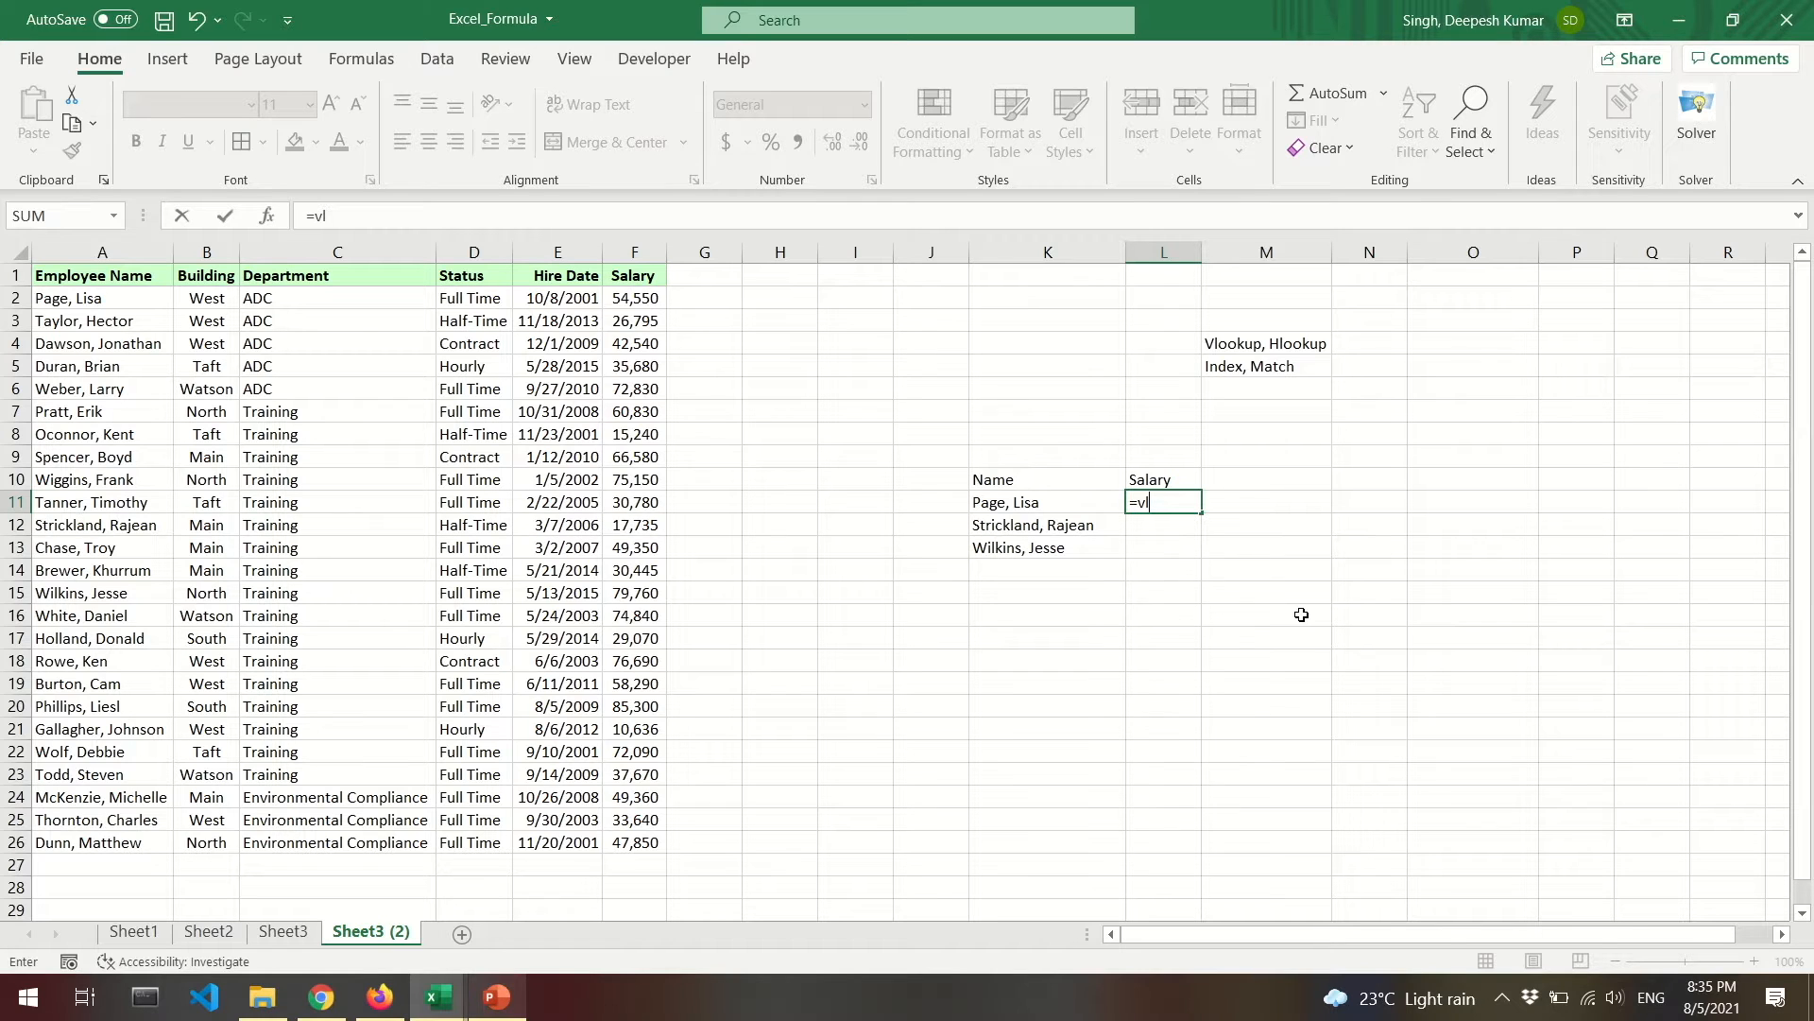
key(Tab)
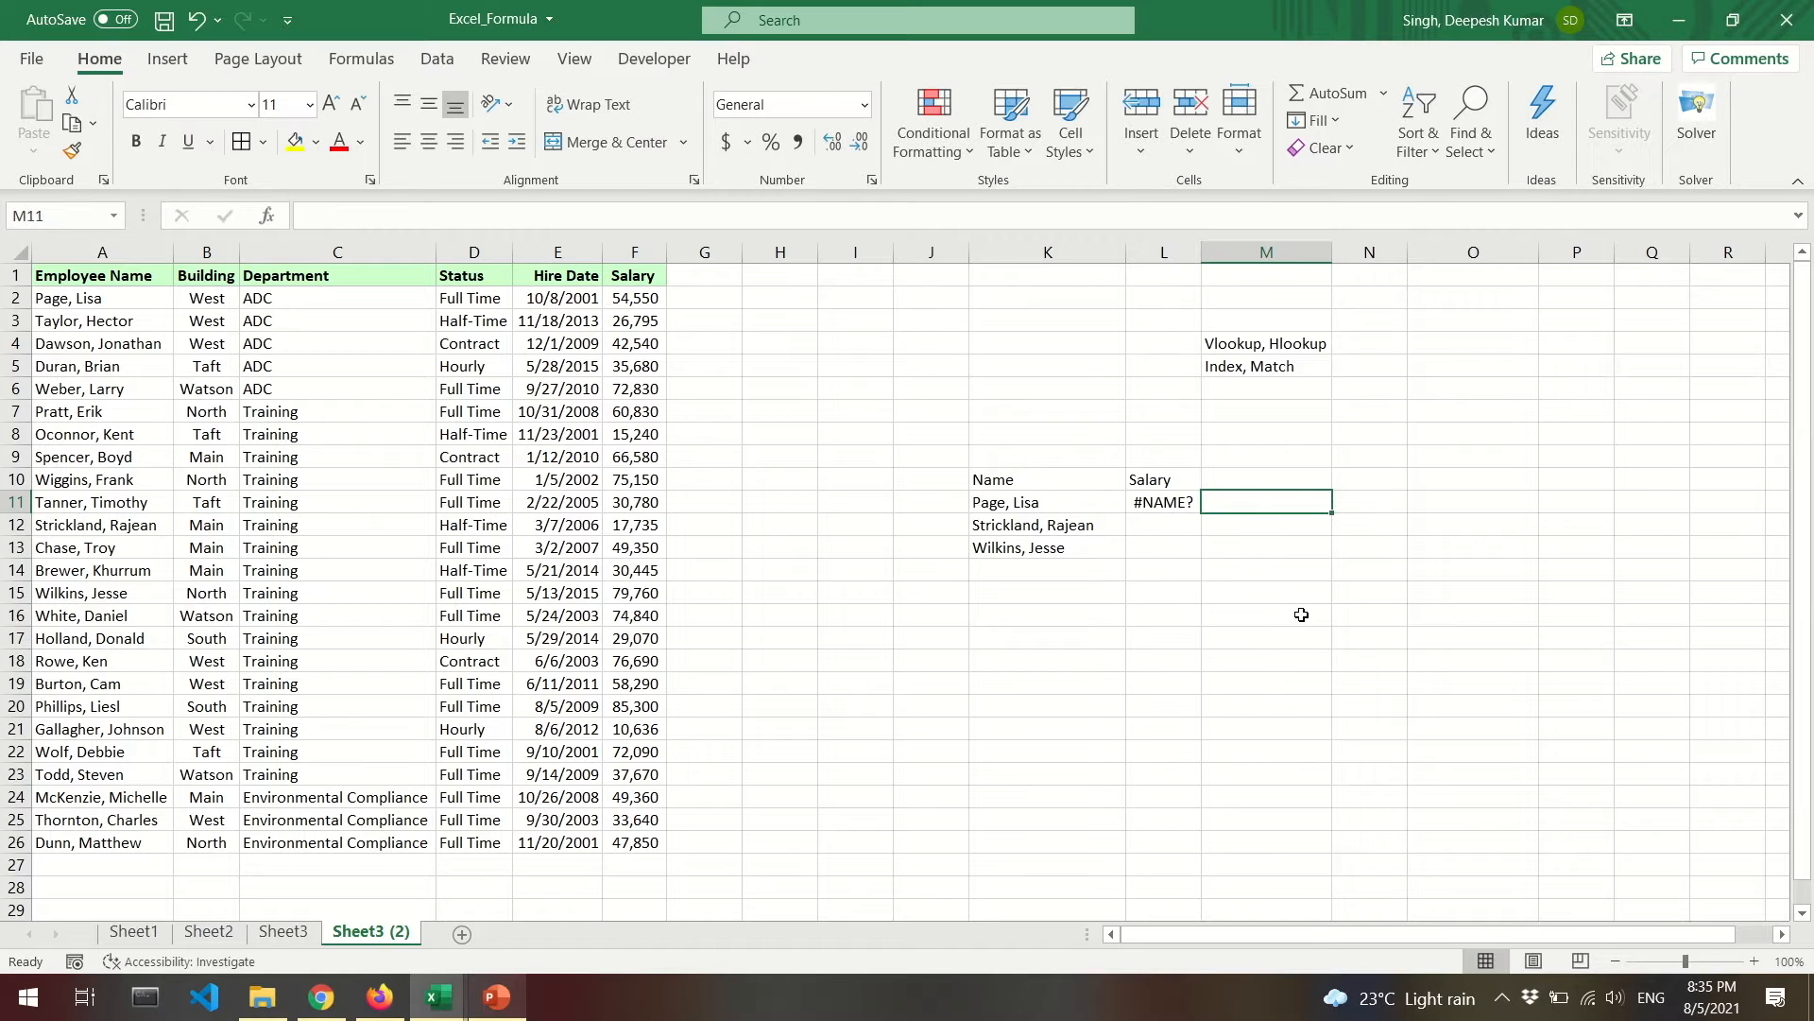
click(1165, 501)
key(BackSpace)
click(1022, 510)
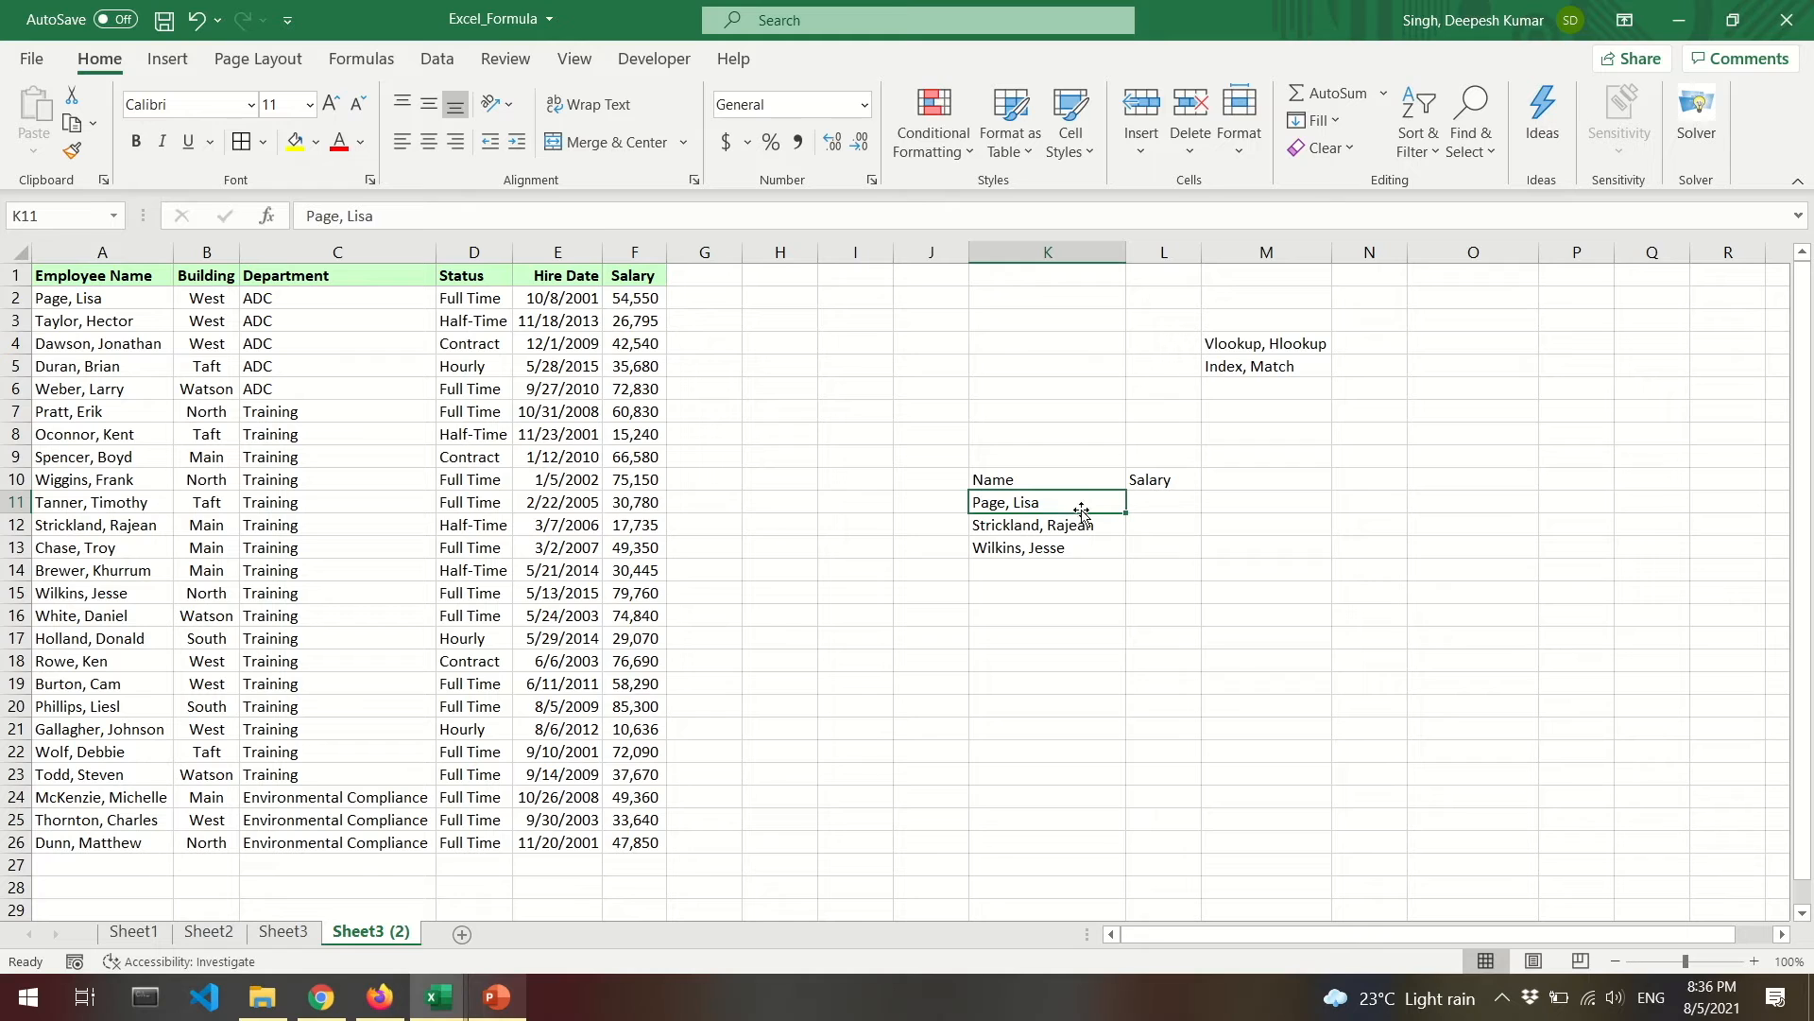
Step: Fill the Employee Name column A1:A26 with yellow highlighting
drag(68, 278, 652, 820)
drag(104, 275, 91, 839)
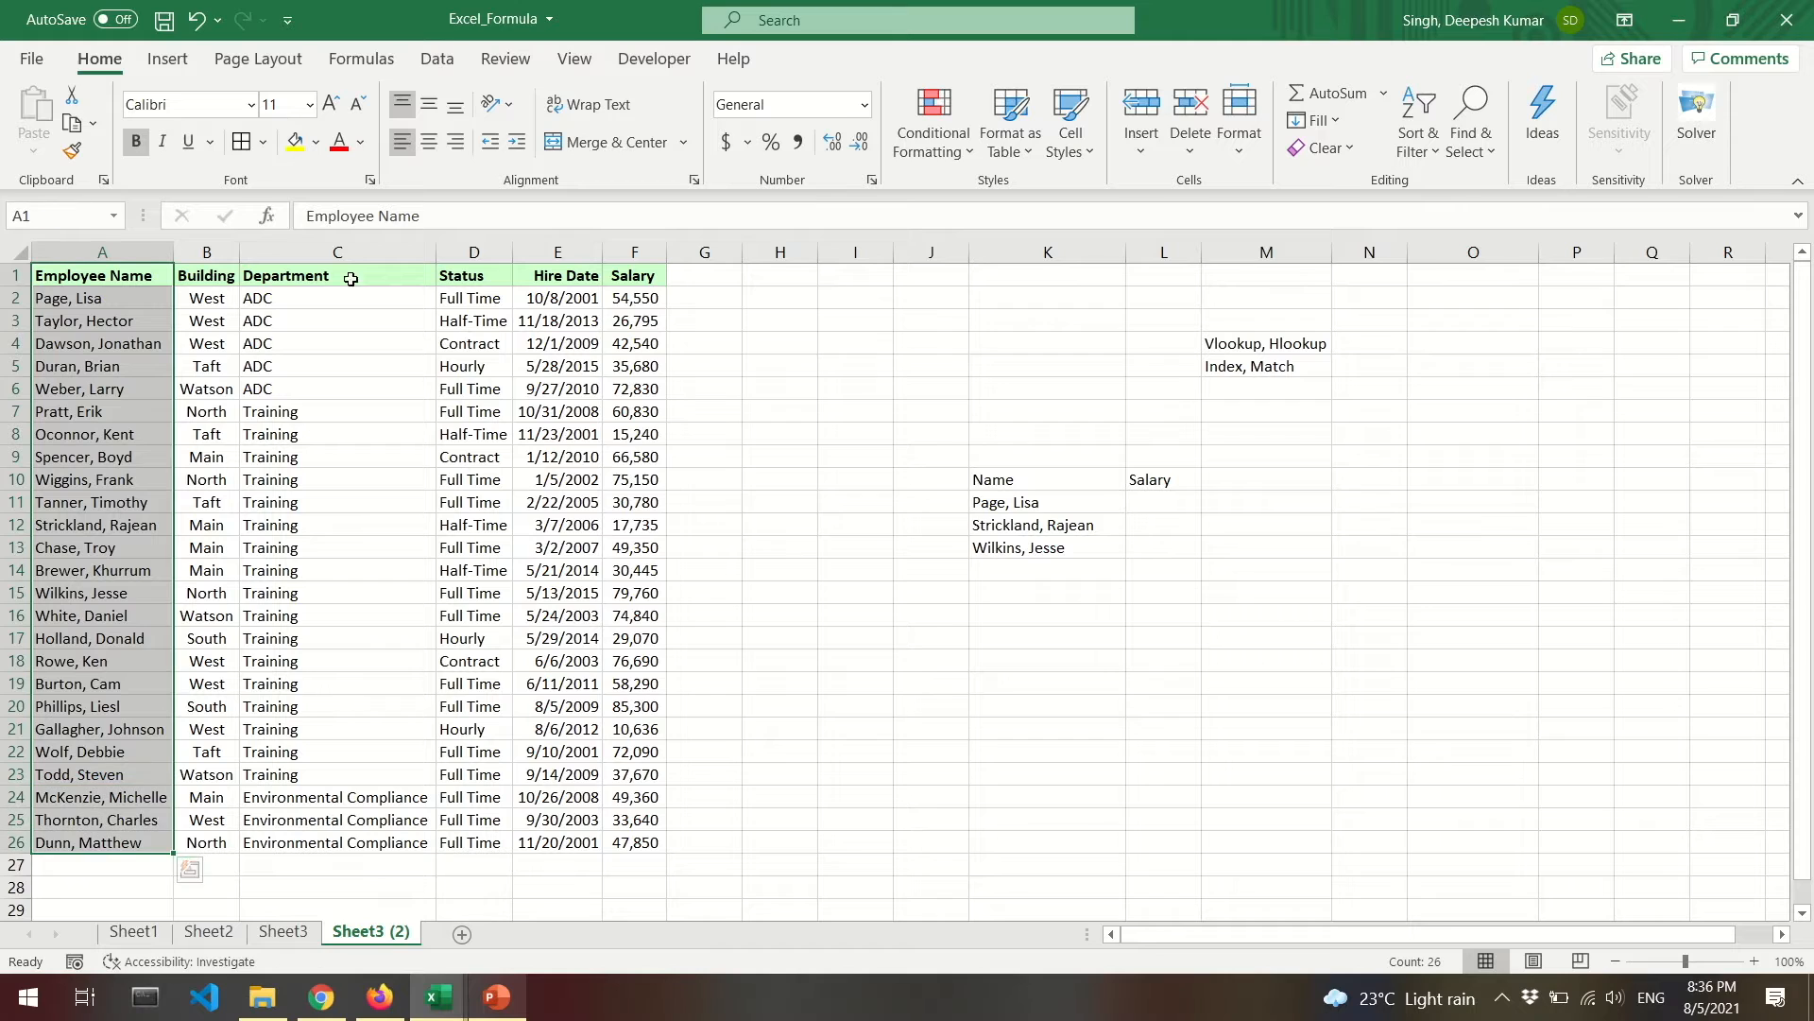
click(296, 141)
click(142, 365)
click(83, 408)
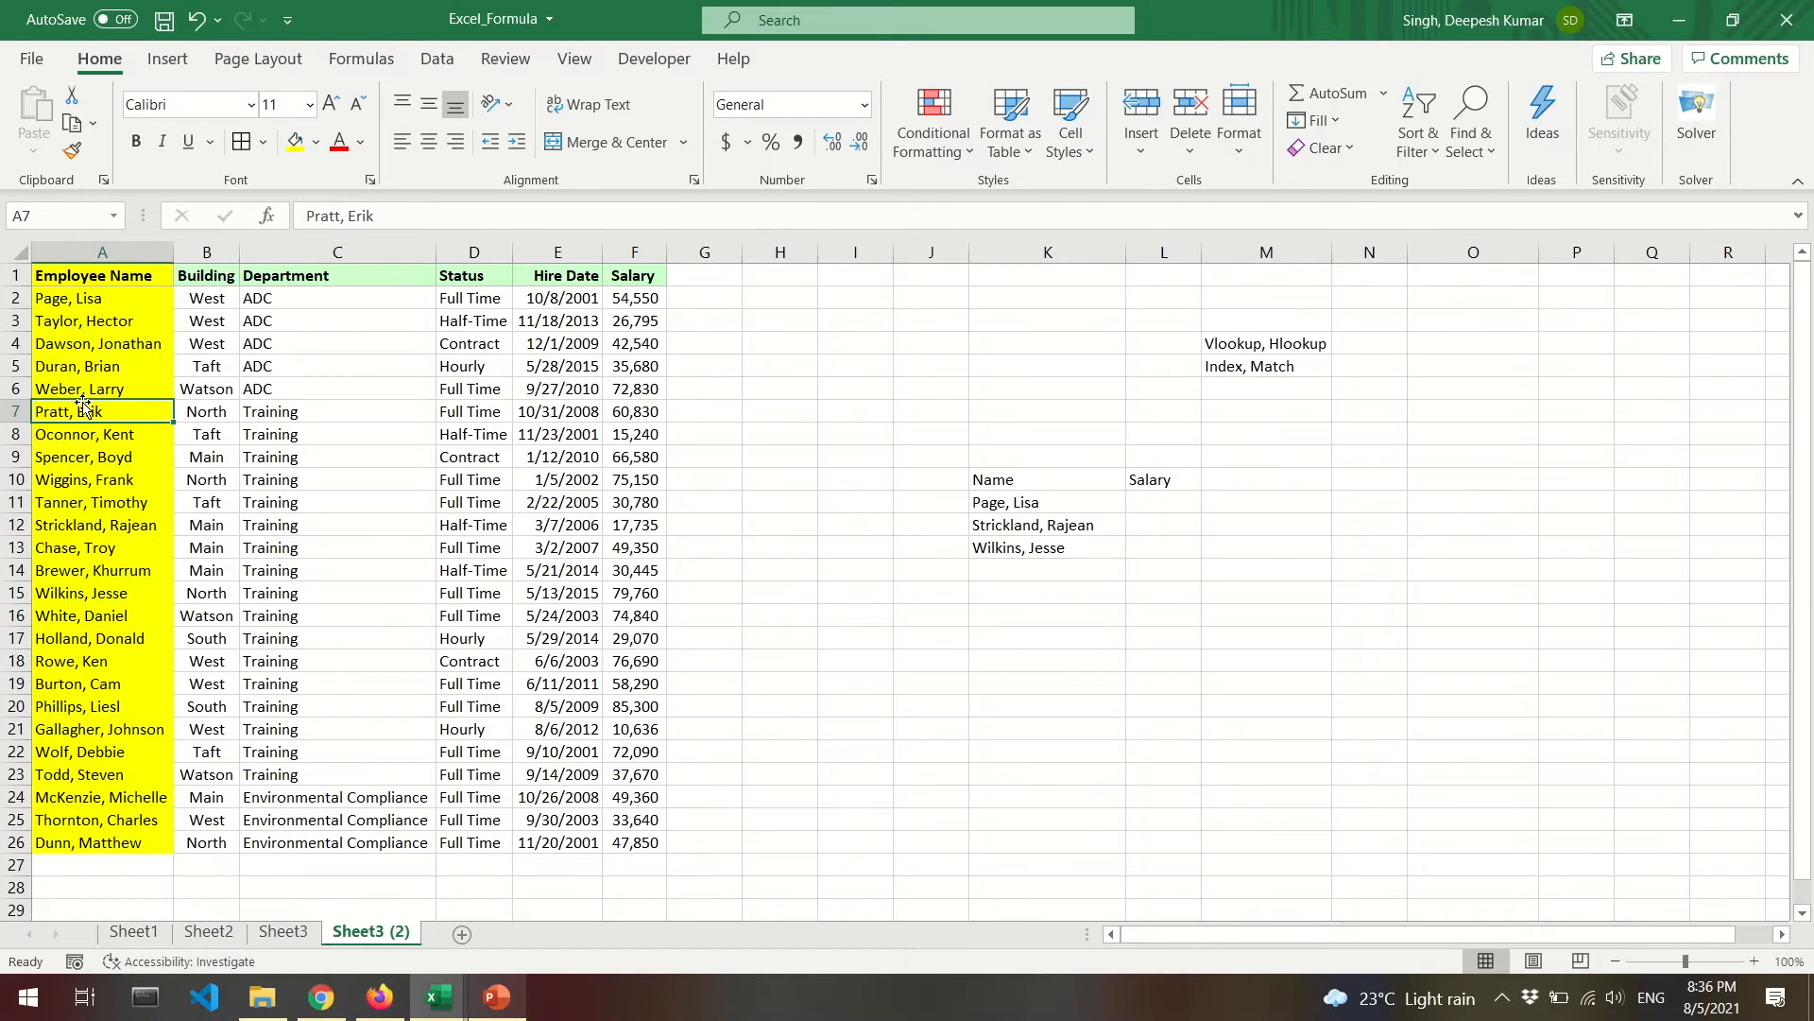
Step: Examine the fields of an employee's row across the table columns
key(Right)
key(Right)
key(Right)
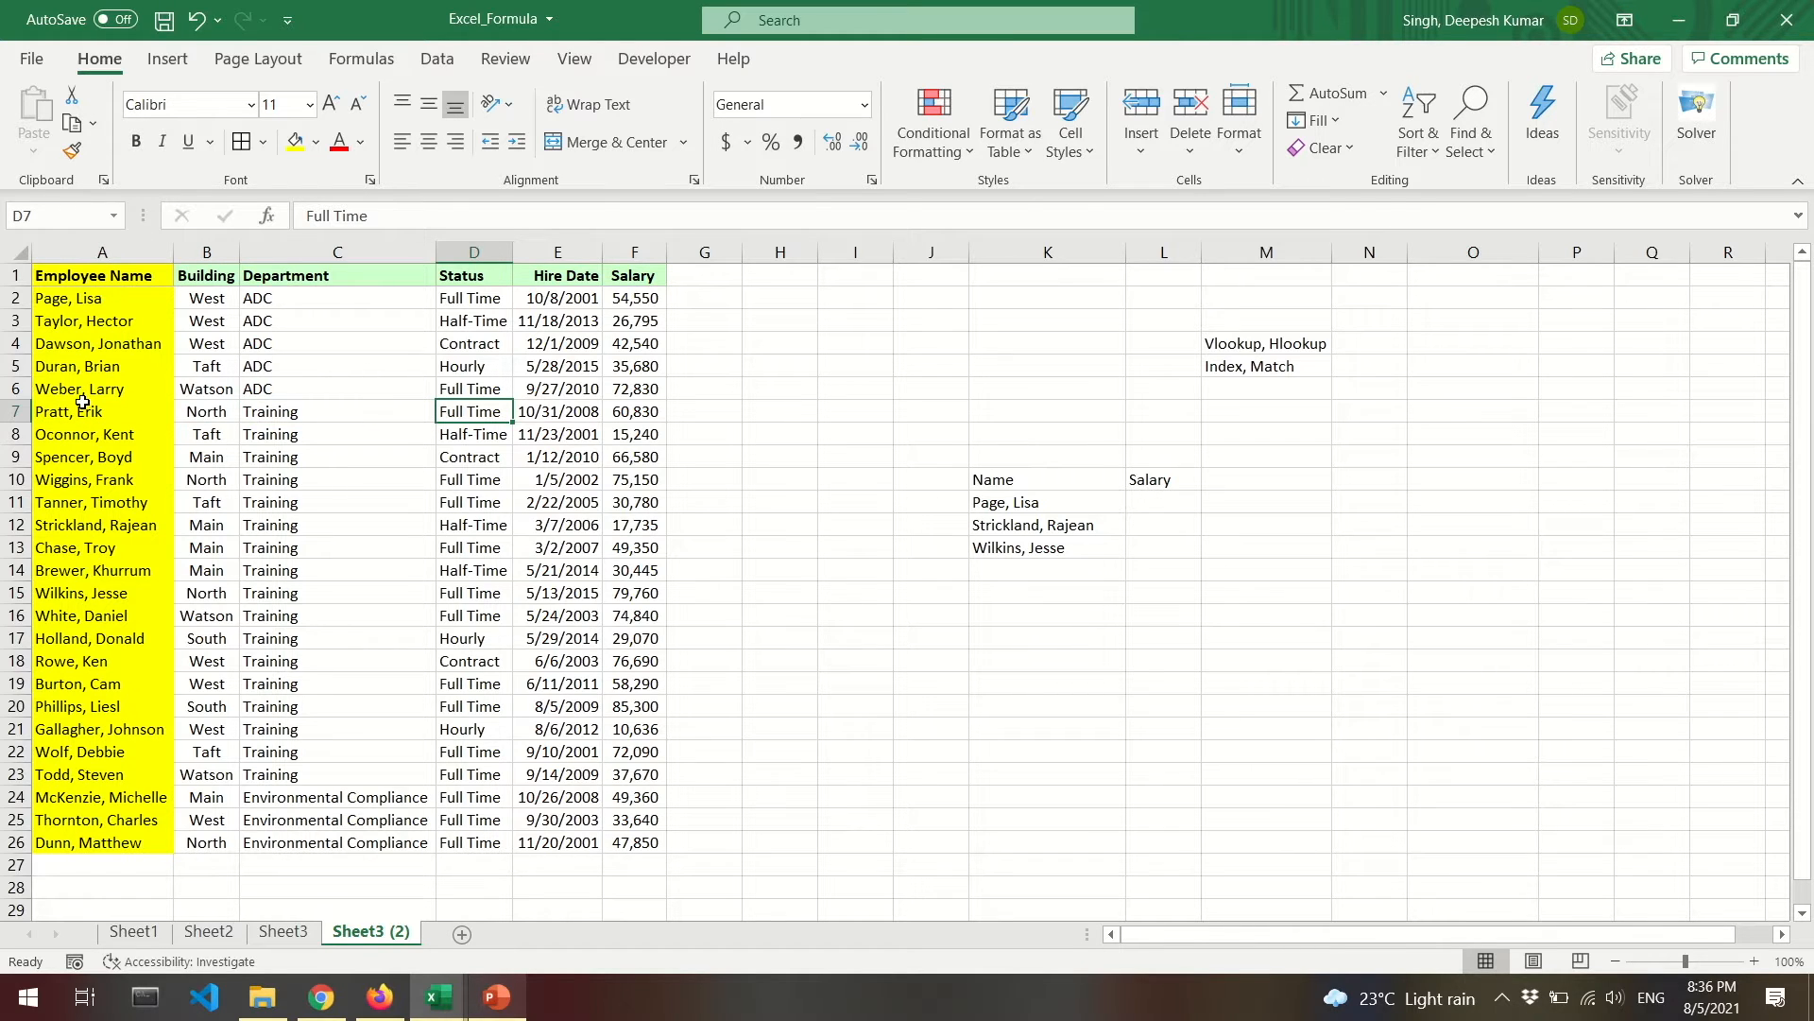
key(Right)
key(Left)
key(Left)
key(Left)
key(Left)
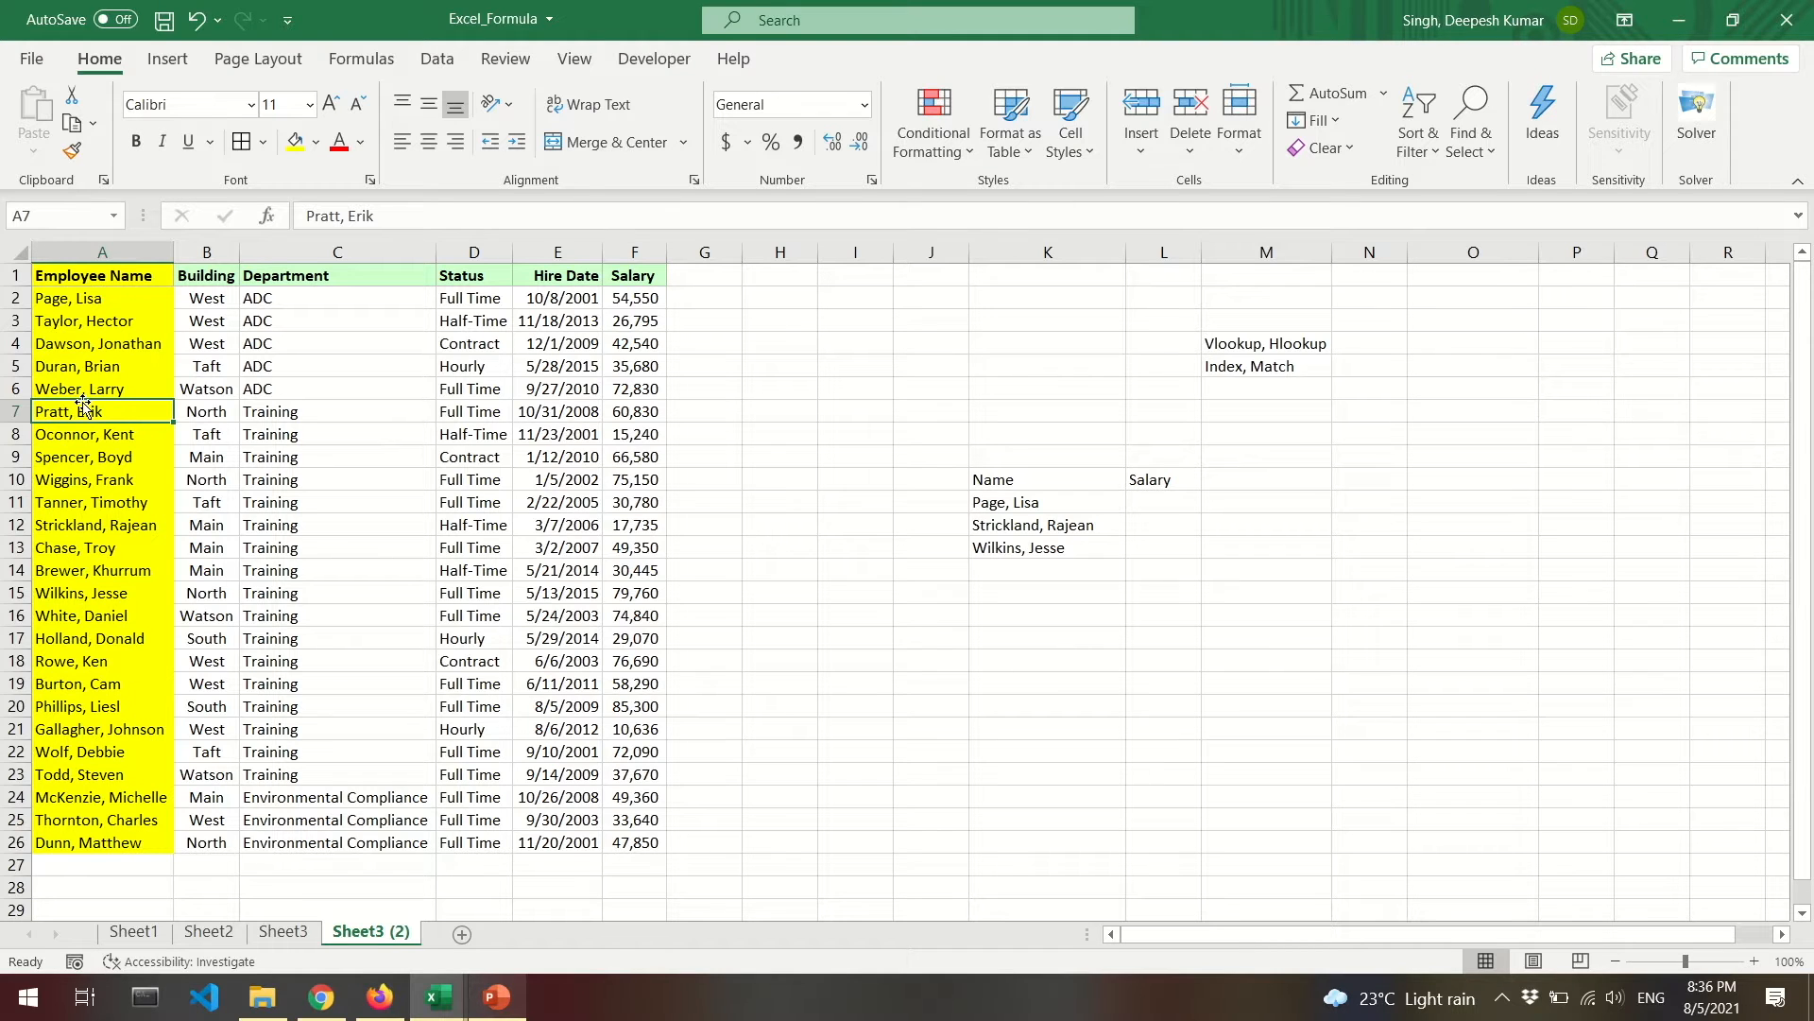
key(Right)
key(Right)
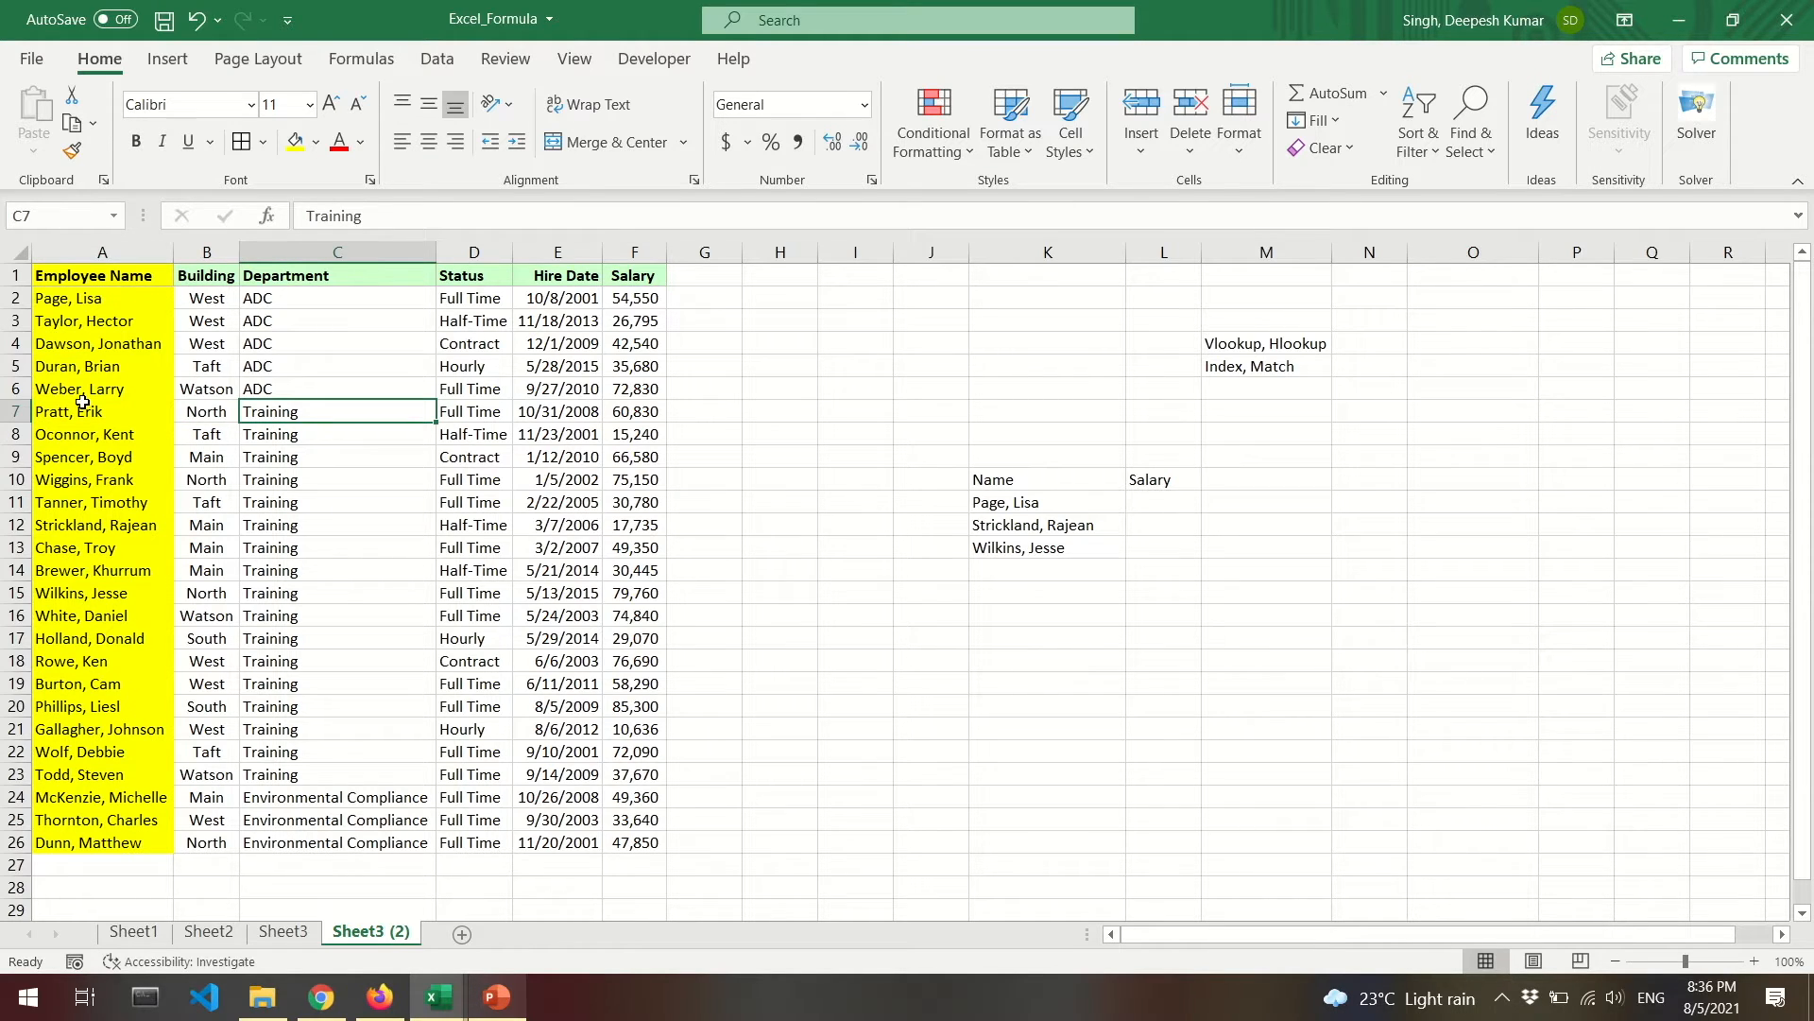
click(451, 410)
click(534, 412)
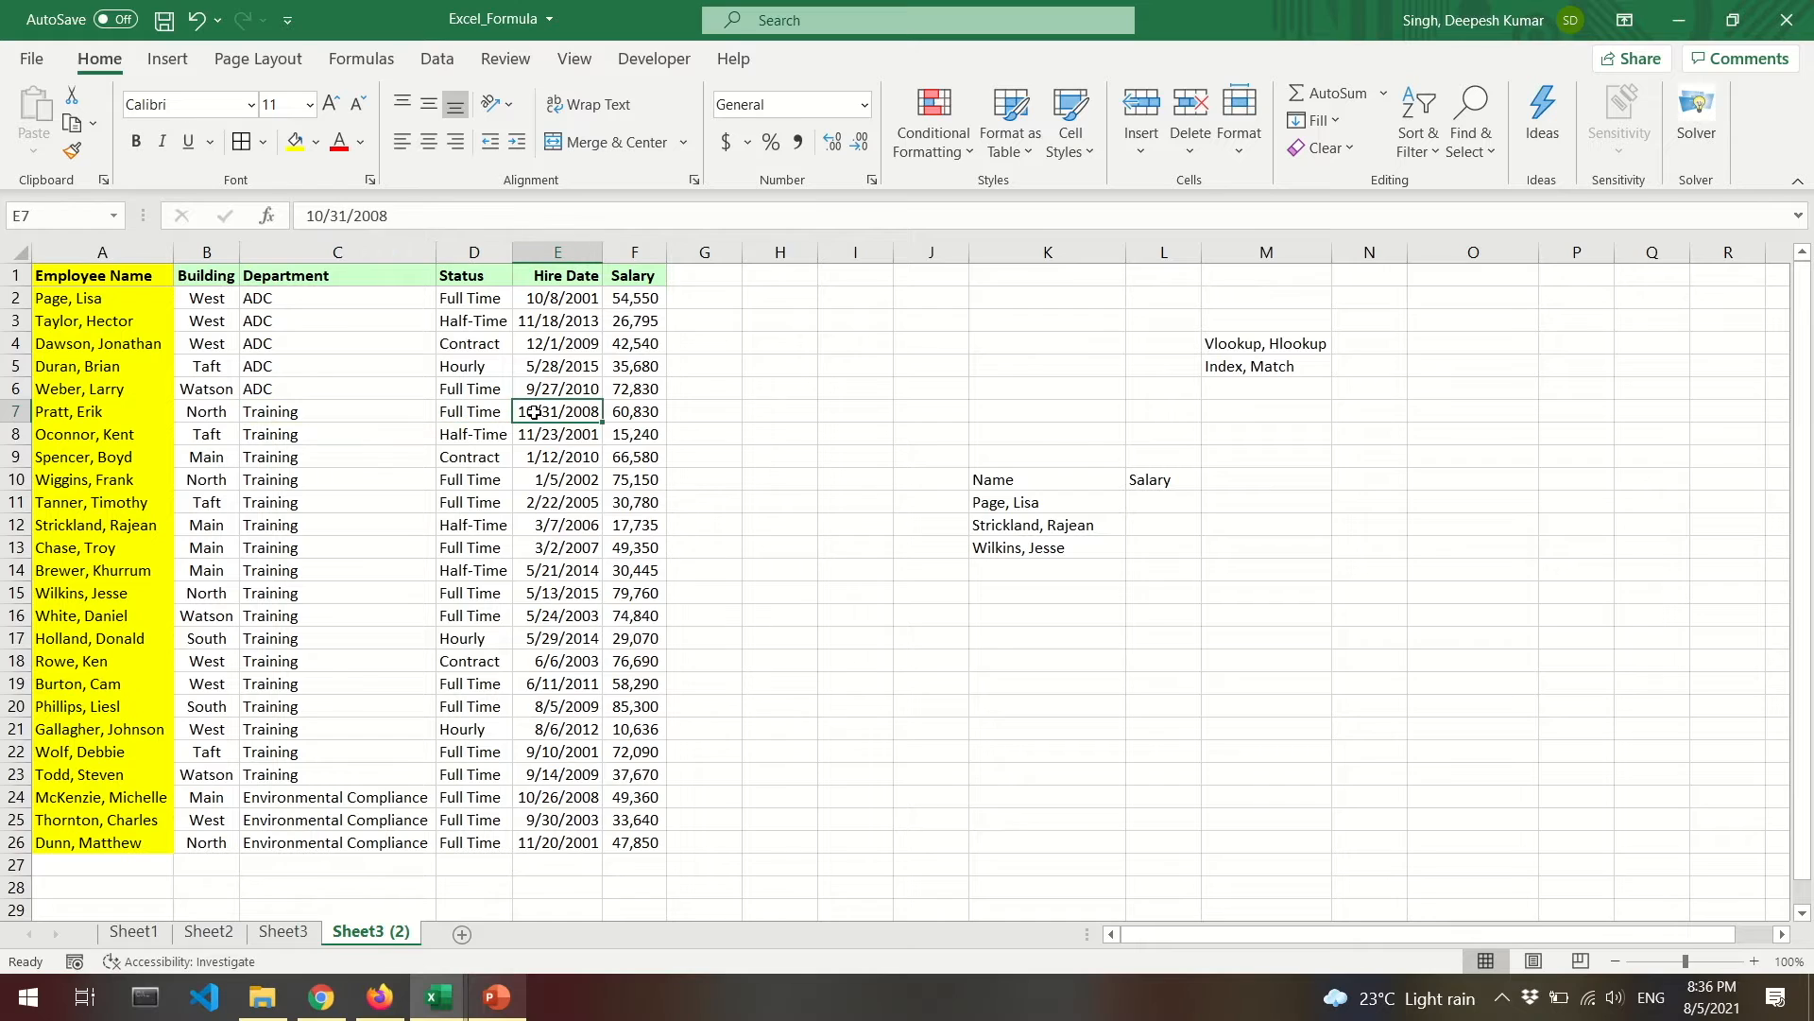
Step: Enter the header Department in M10
click(1238, 479)
key(Left)
key(Right)
text(Department)
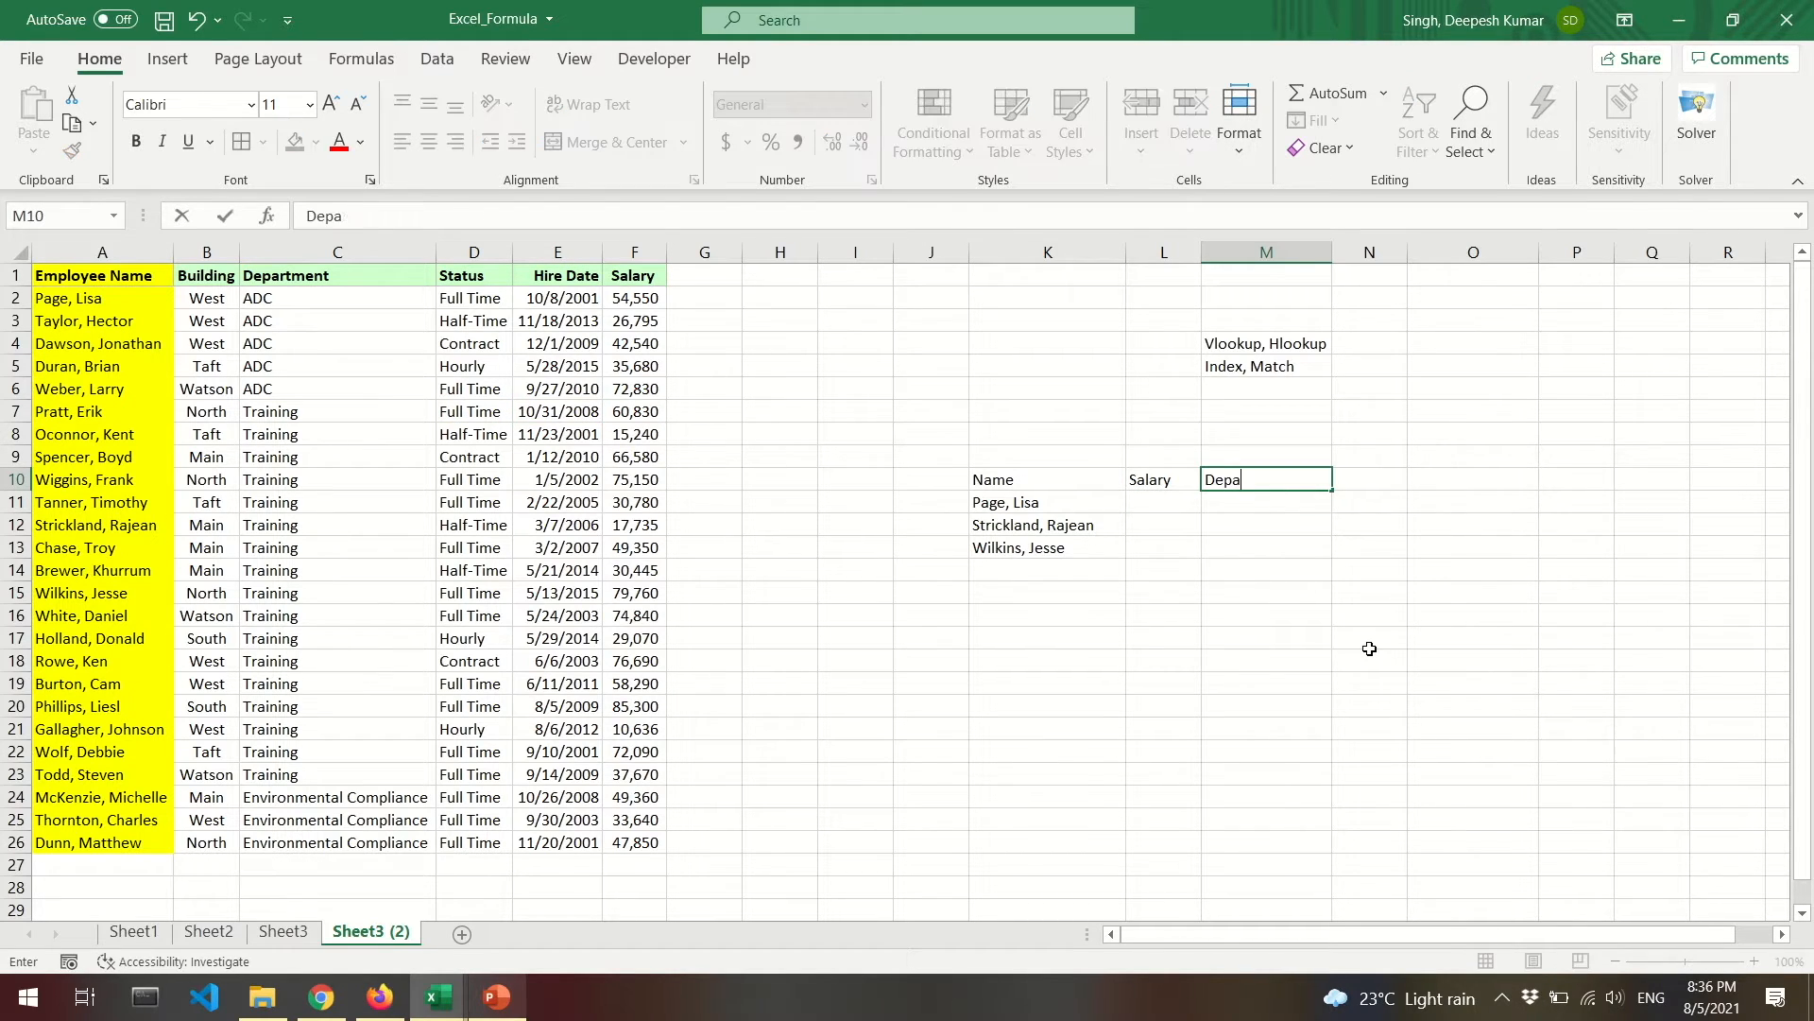
key(Return)
key(Left)
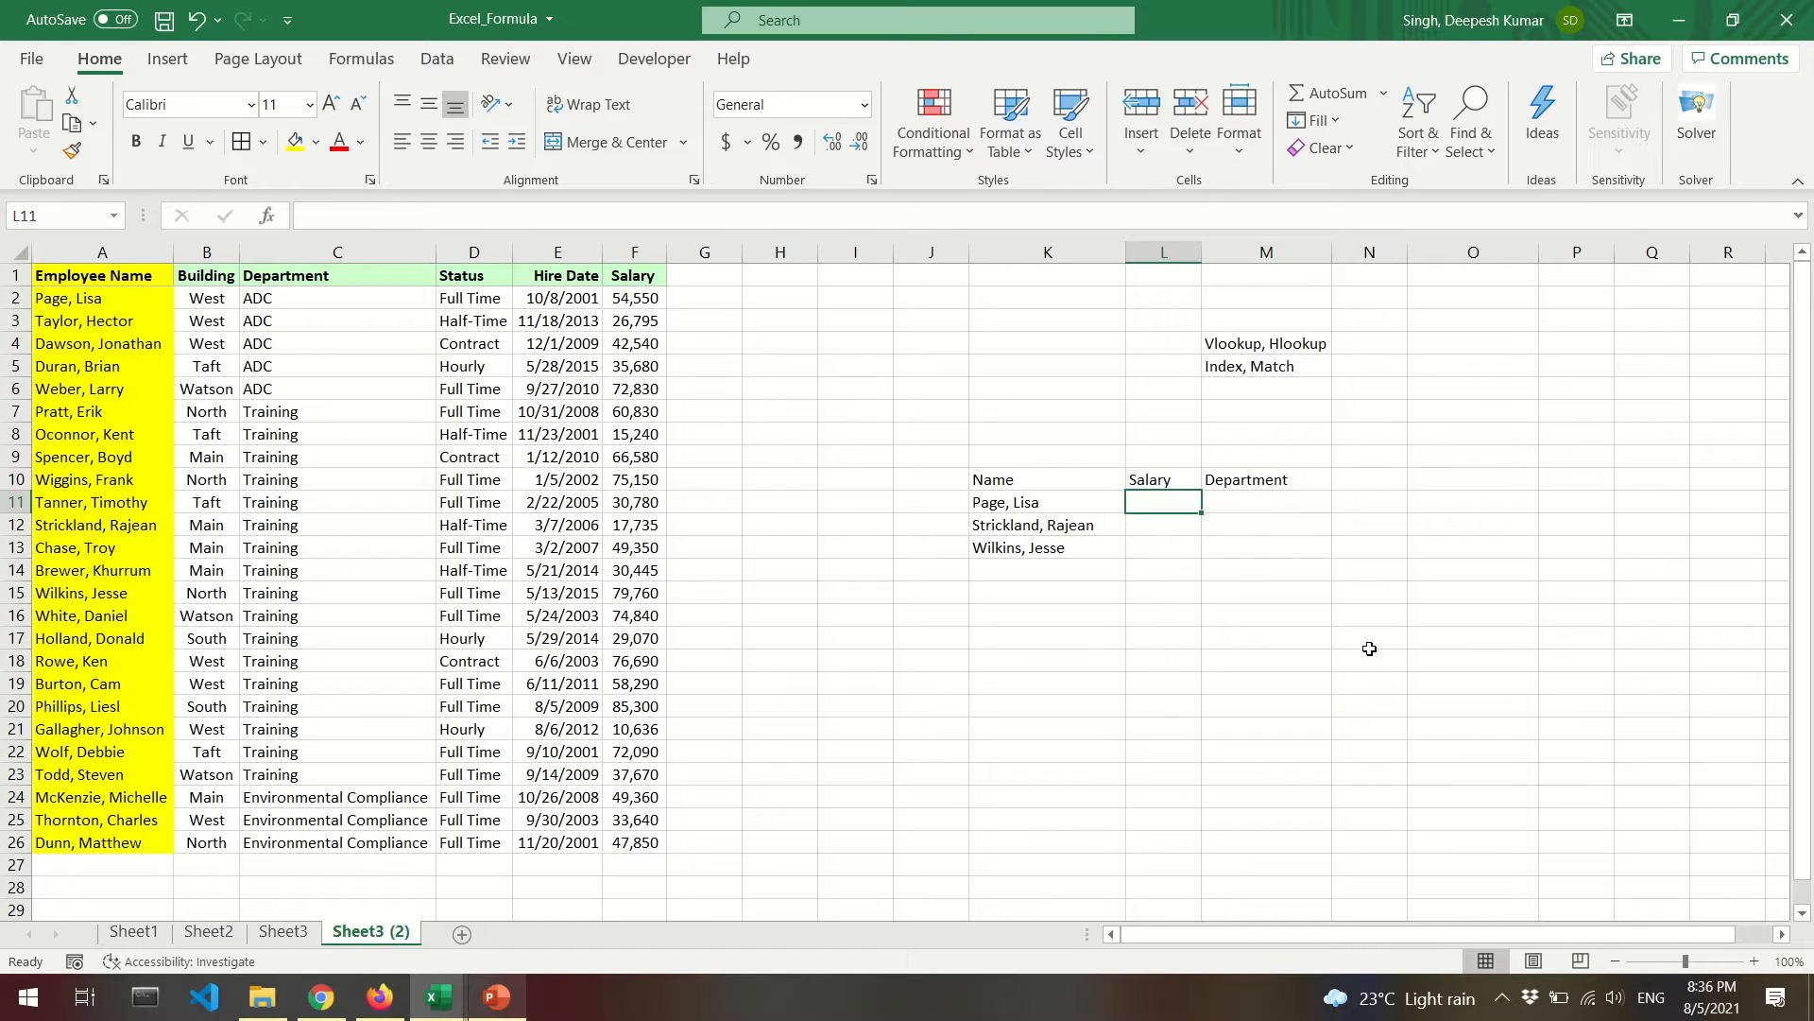
Step: Start a VLOOKUP formula in L11 using the name in K11 as the lookup value
key(Left)
key(Down)
key(Down)
key(Right)
key(Up)
key(Up)
text(=vlo)
key(Tab)
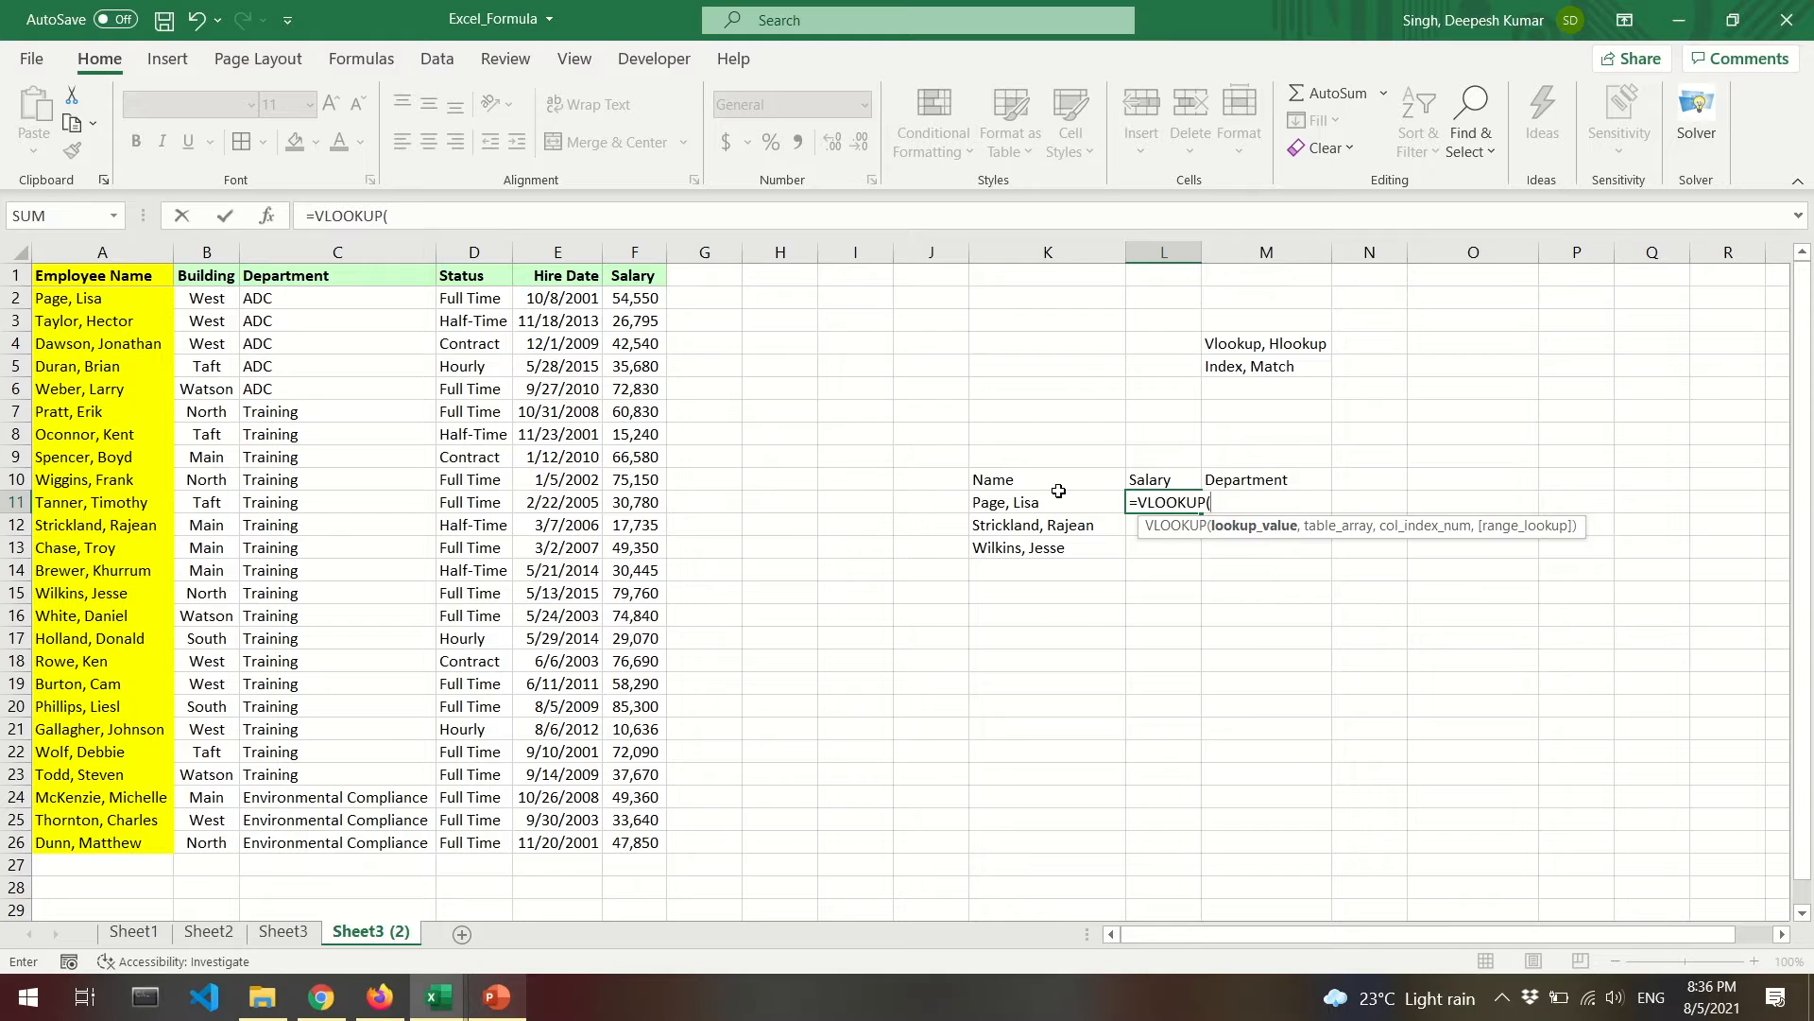
click(1029, 501)
text(,)
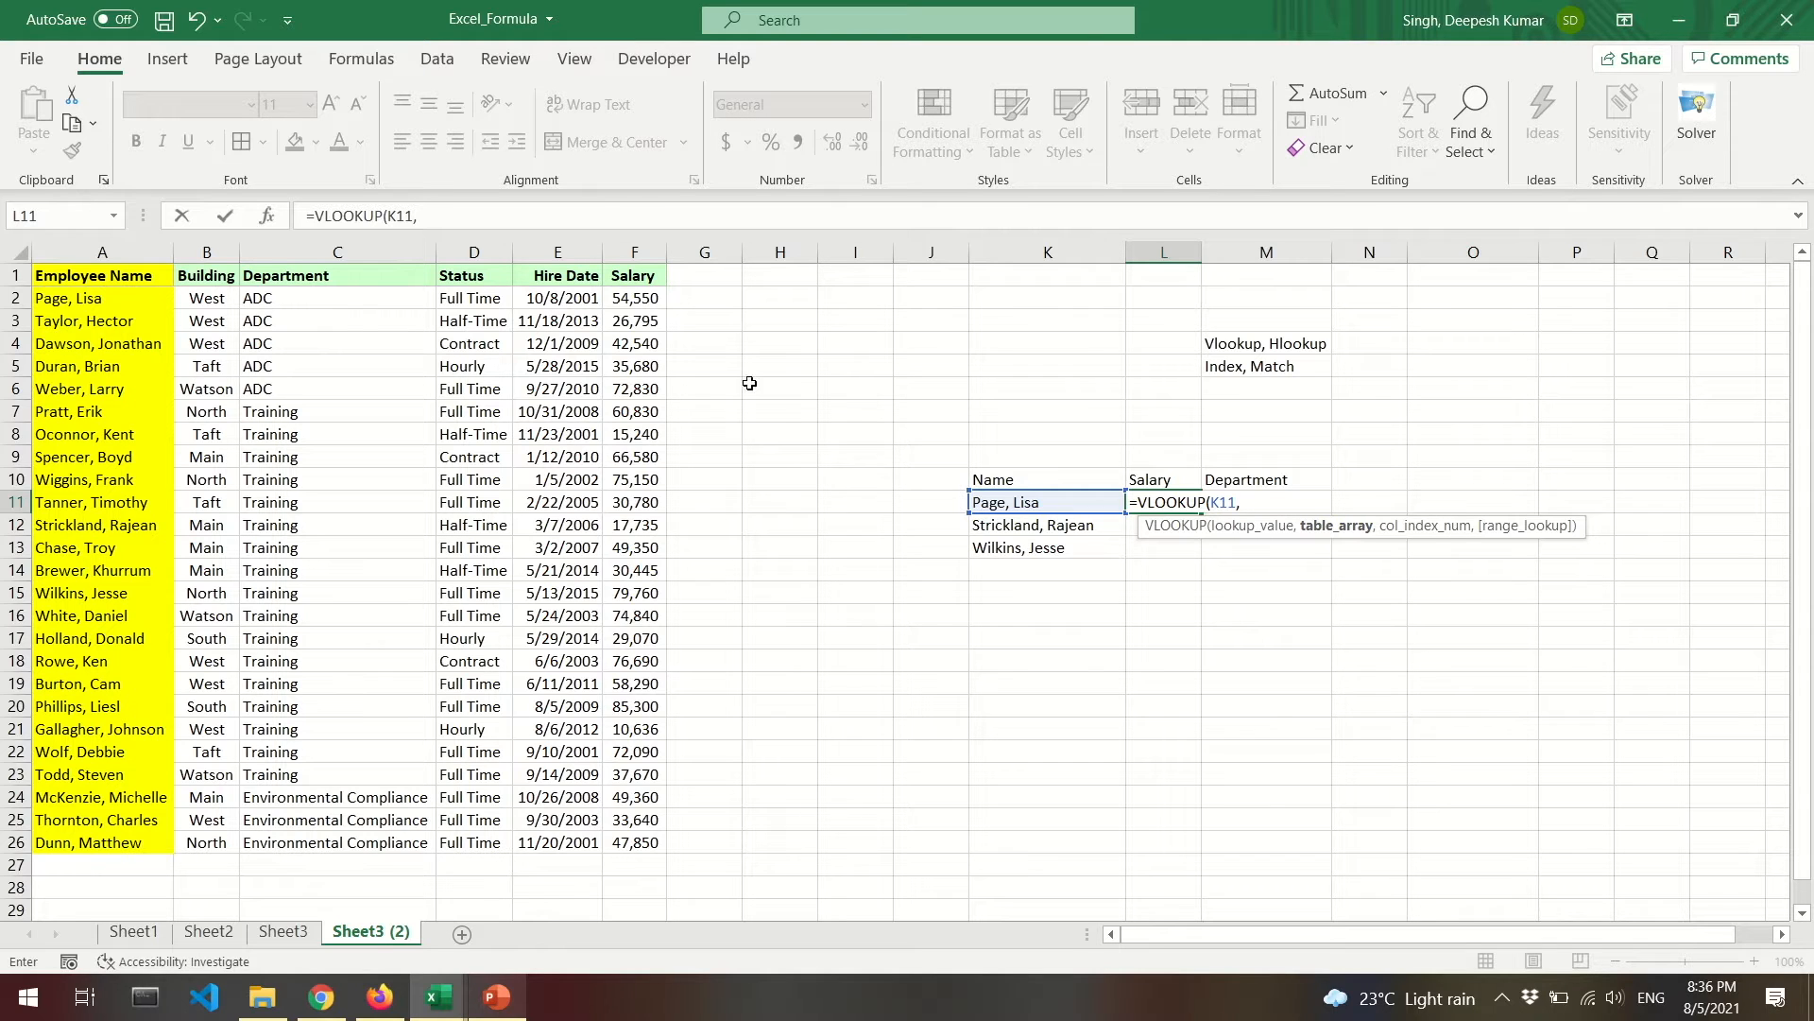
Step: Complete the VLOOKUP with table range A2:F26, column 6 and exact match 0
drag(75, 300, 636, 568)
drag(633, 831, 636, 855)
text(,6)
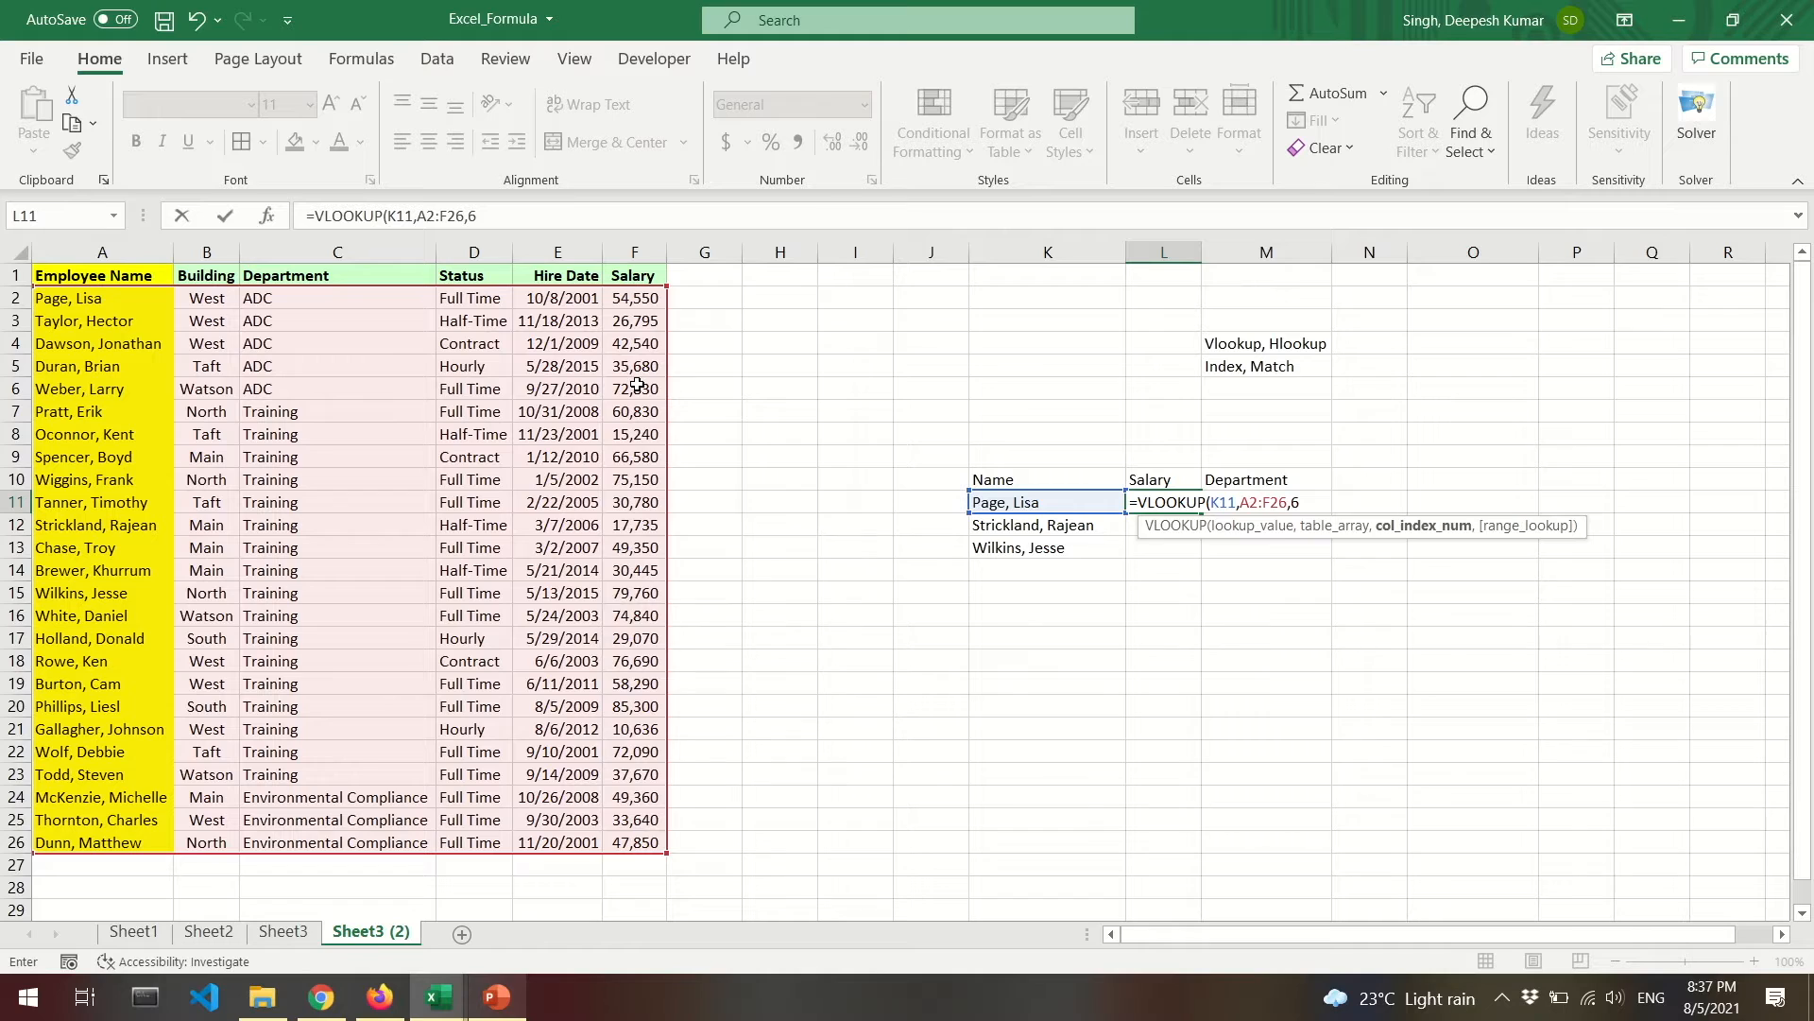
text(,)
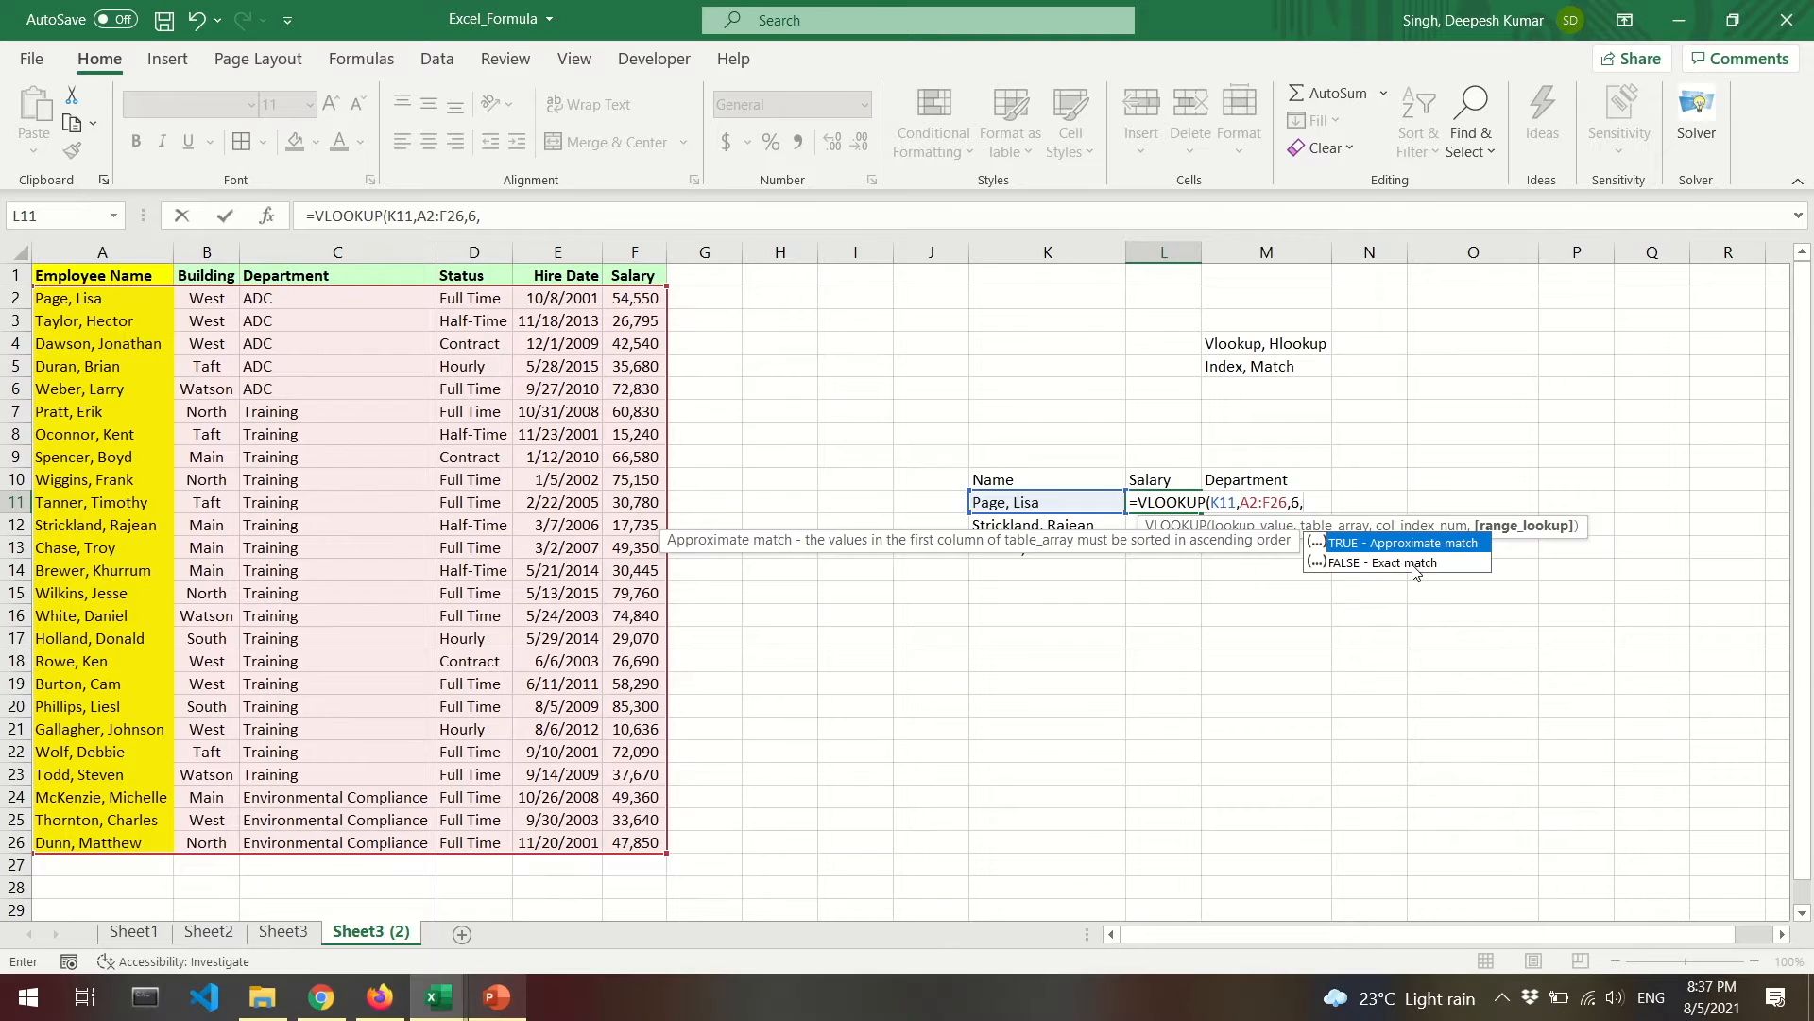
text(FA)
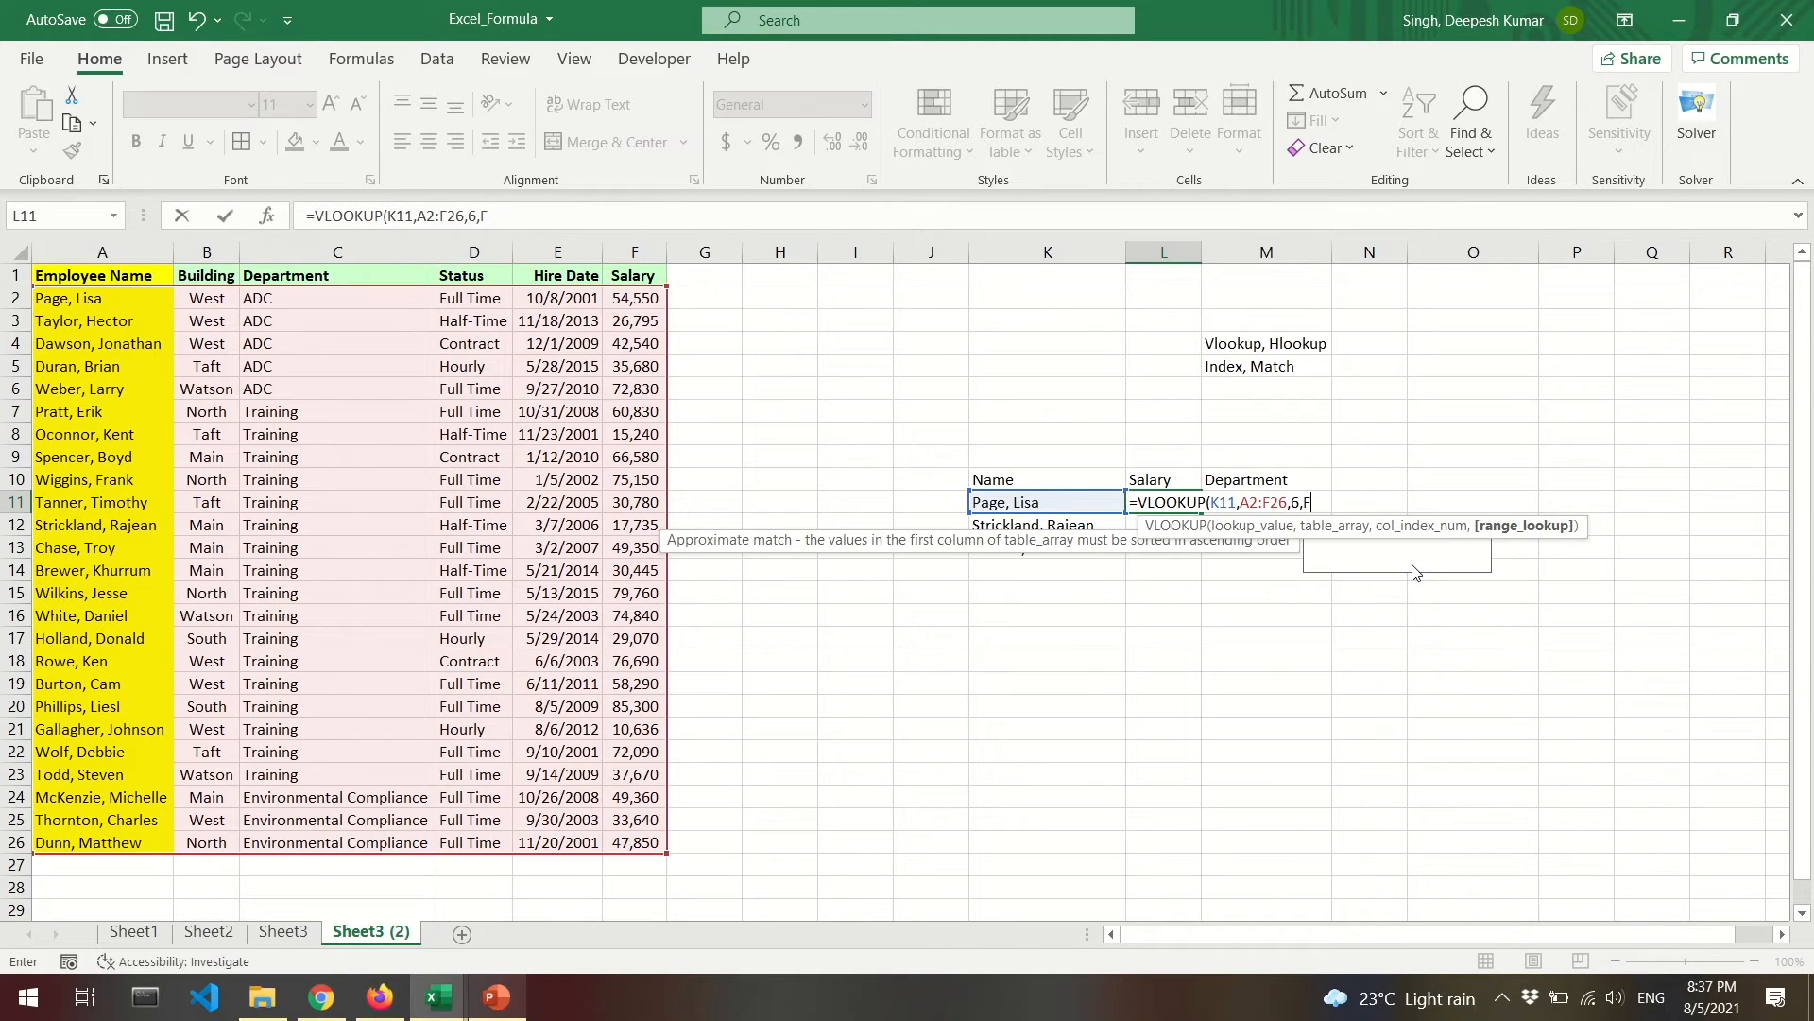
key(BackSpace)
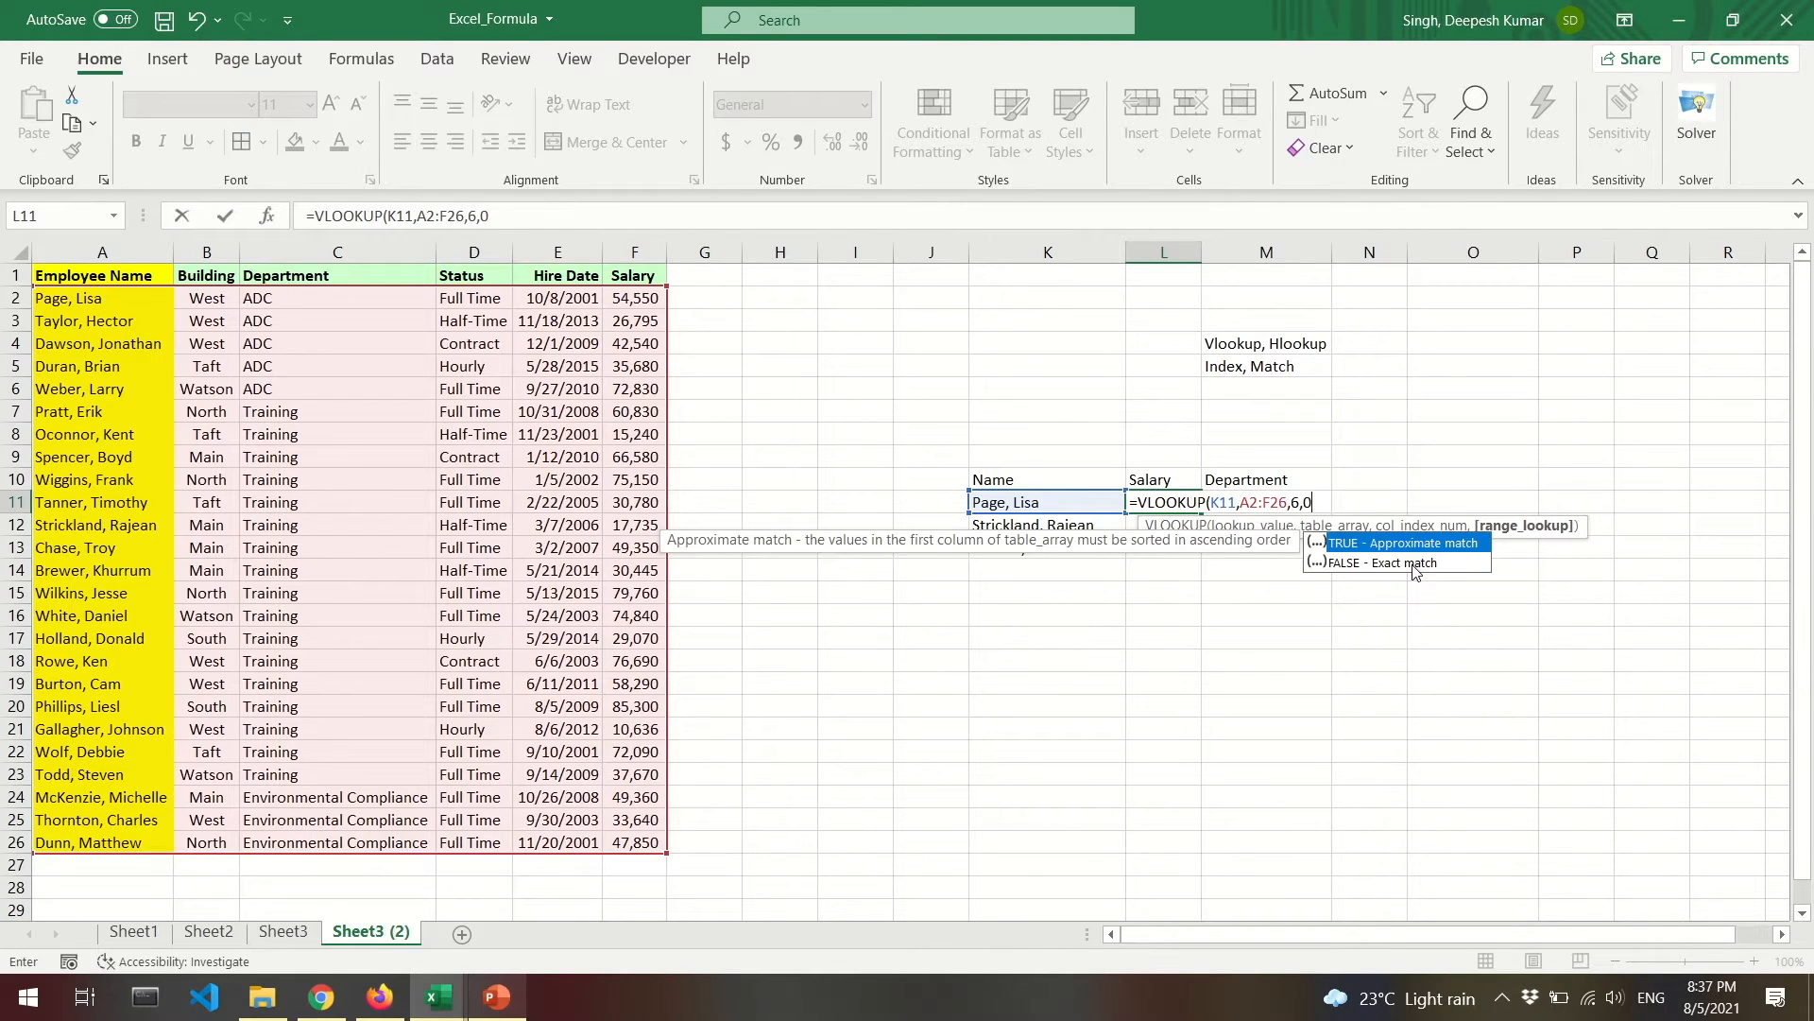
text(0))
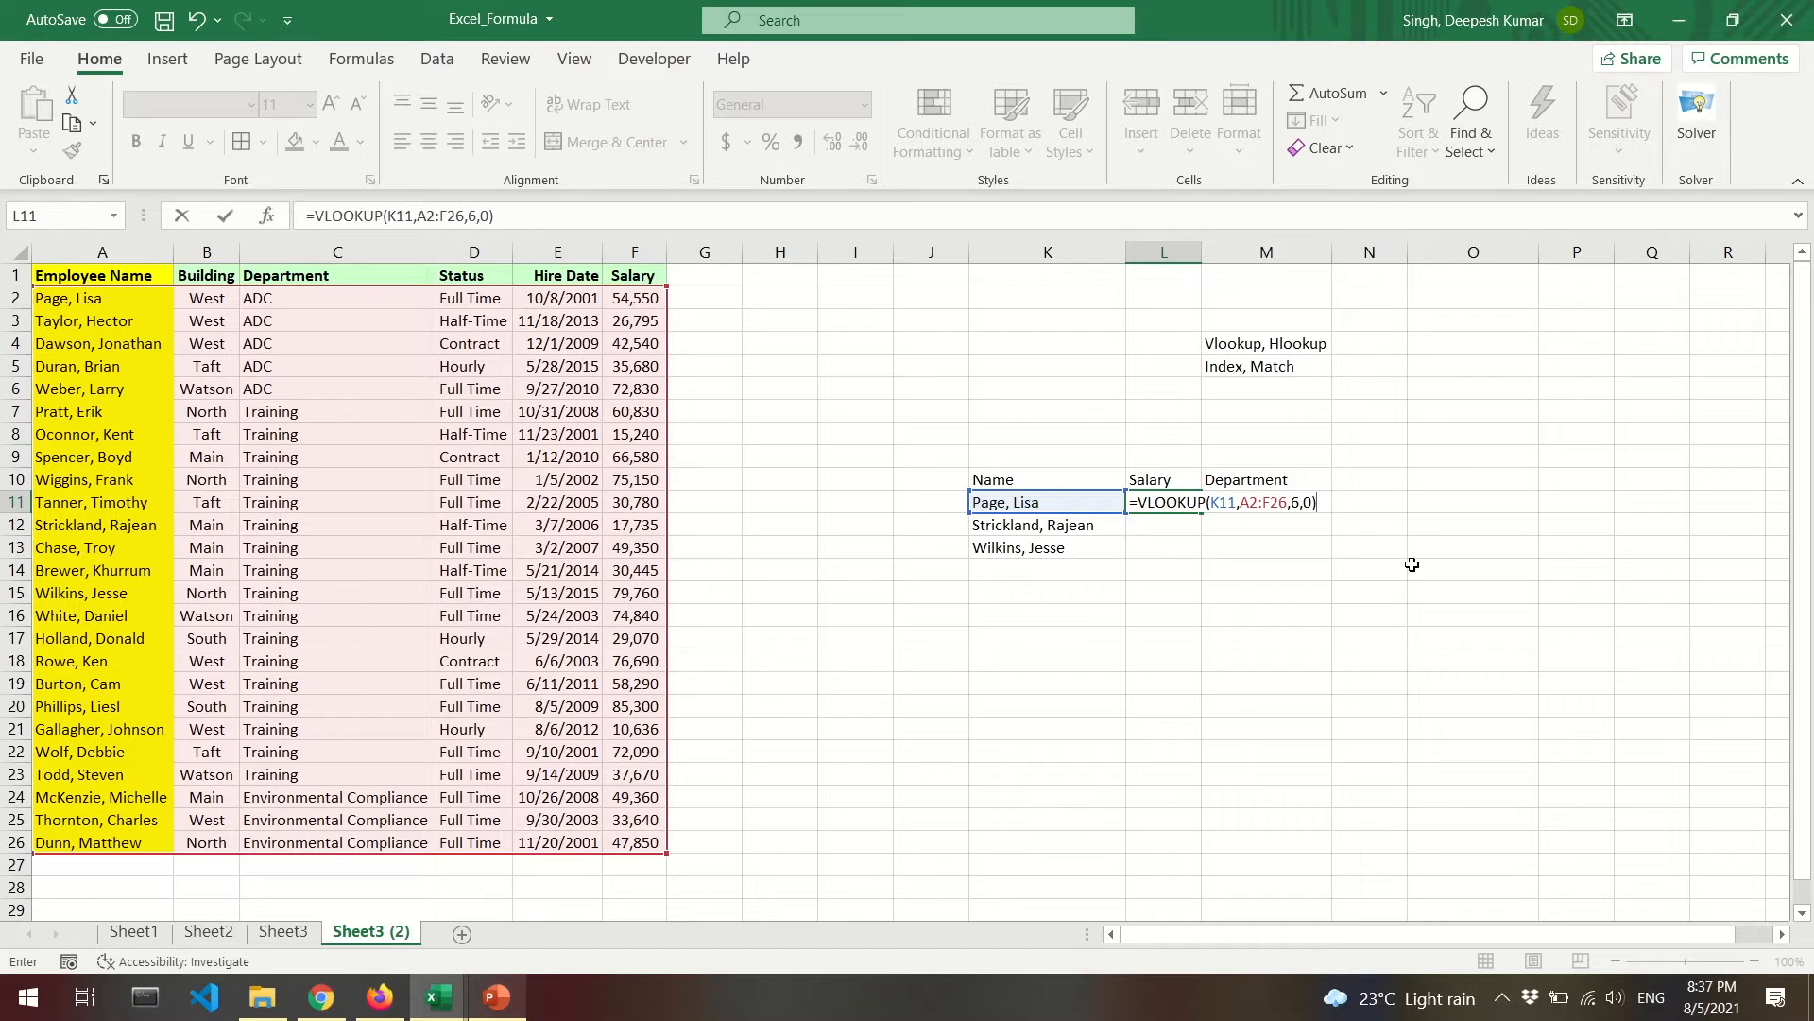
key(Return)
key(Up)
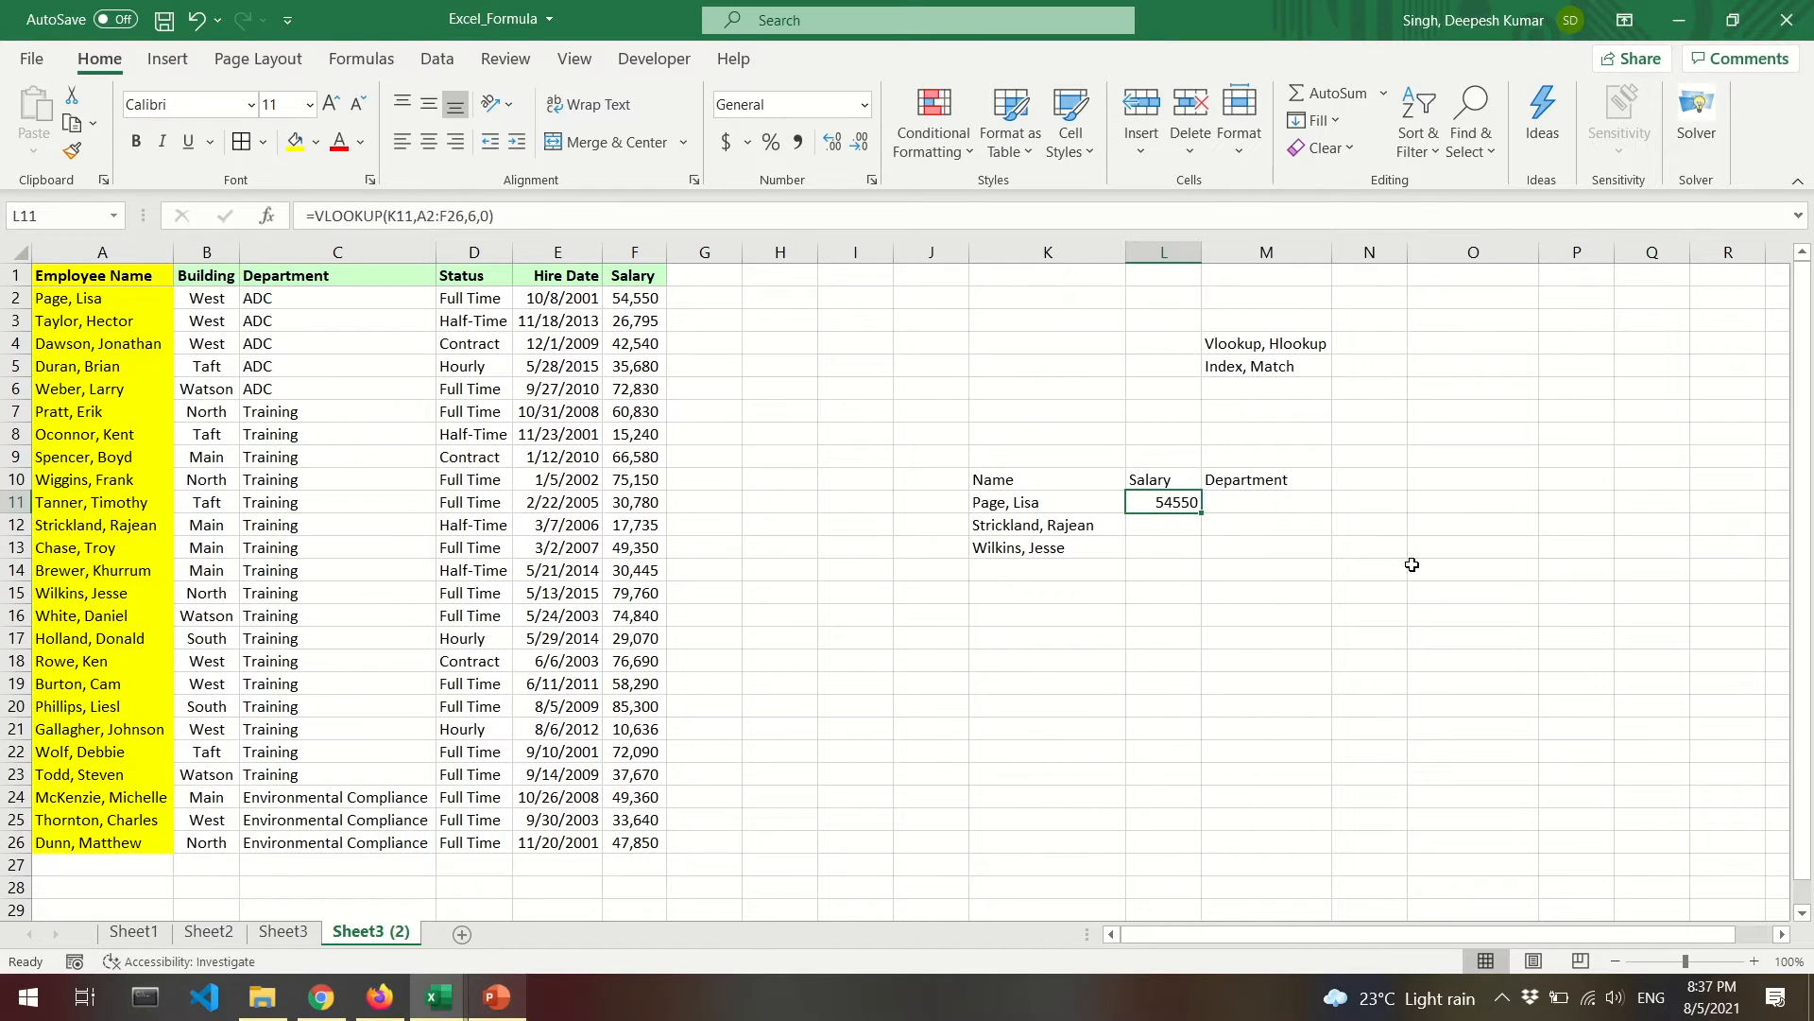
Step: Copy the salary formula from L11 into M11 and inspect its shifted references
click(643, 297)
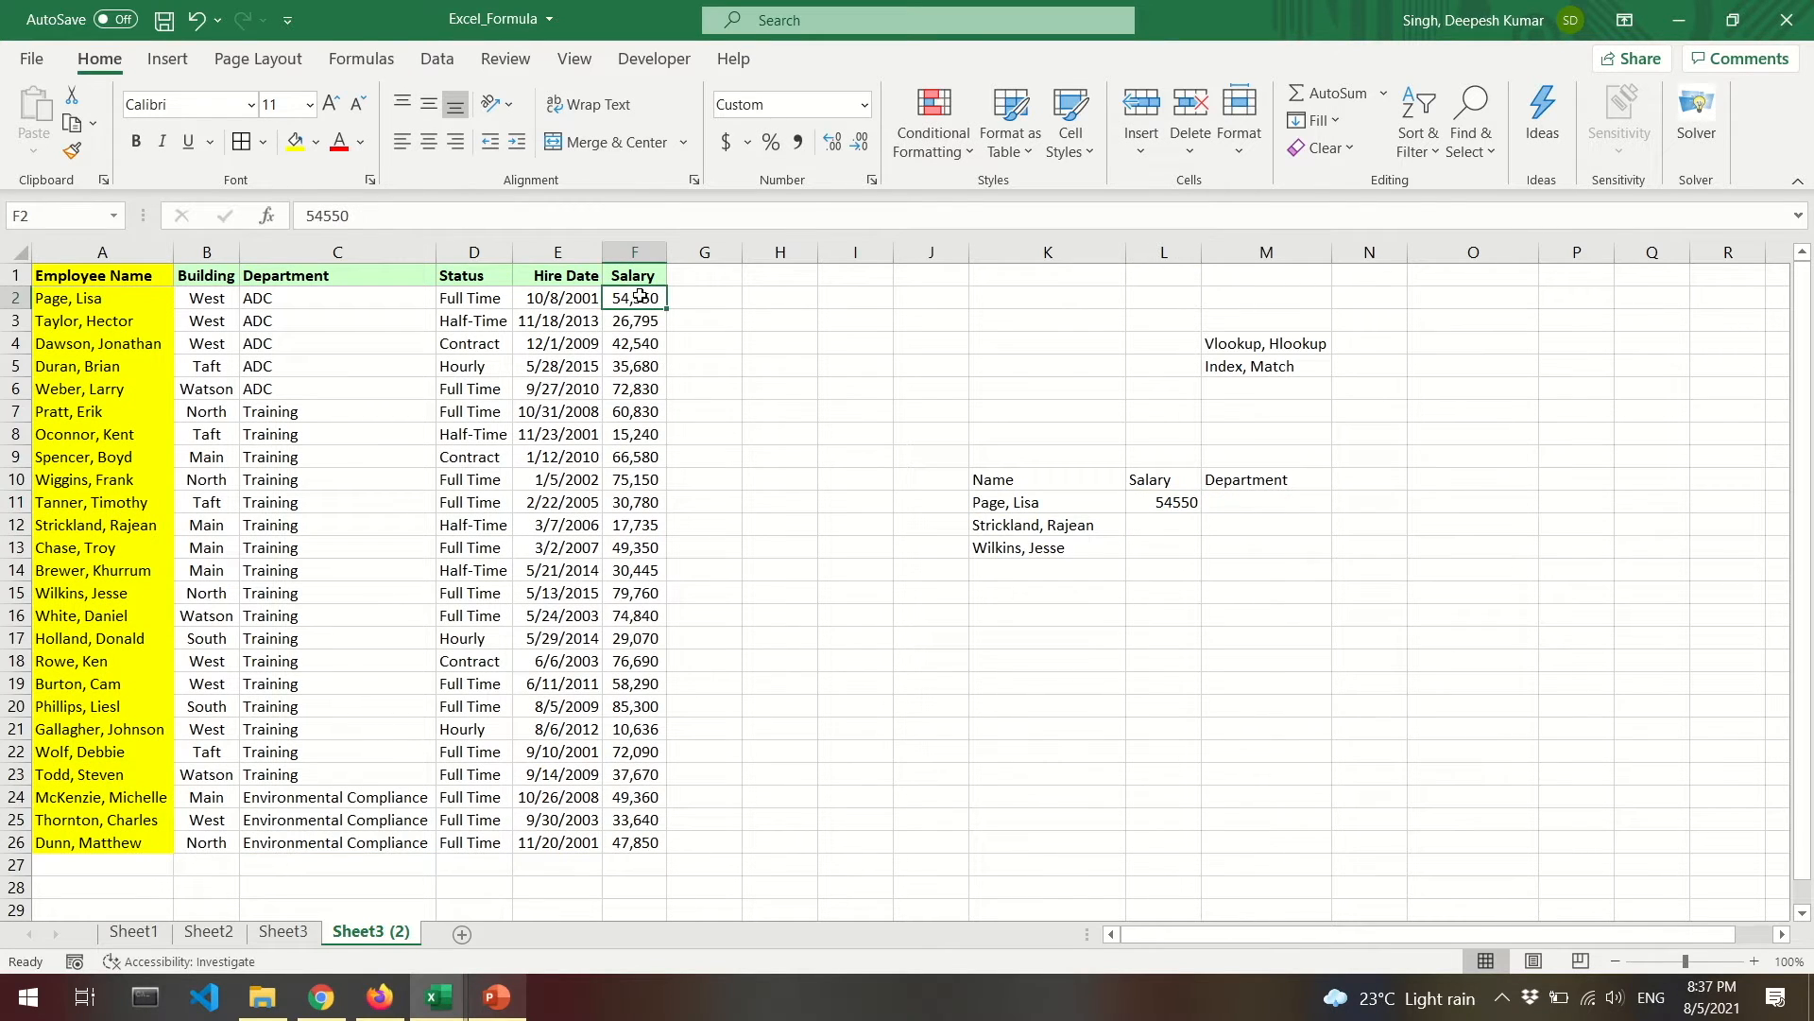
click(1186, 501)
key(ctrl+c)
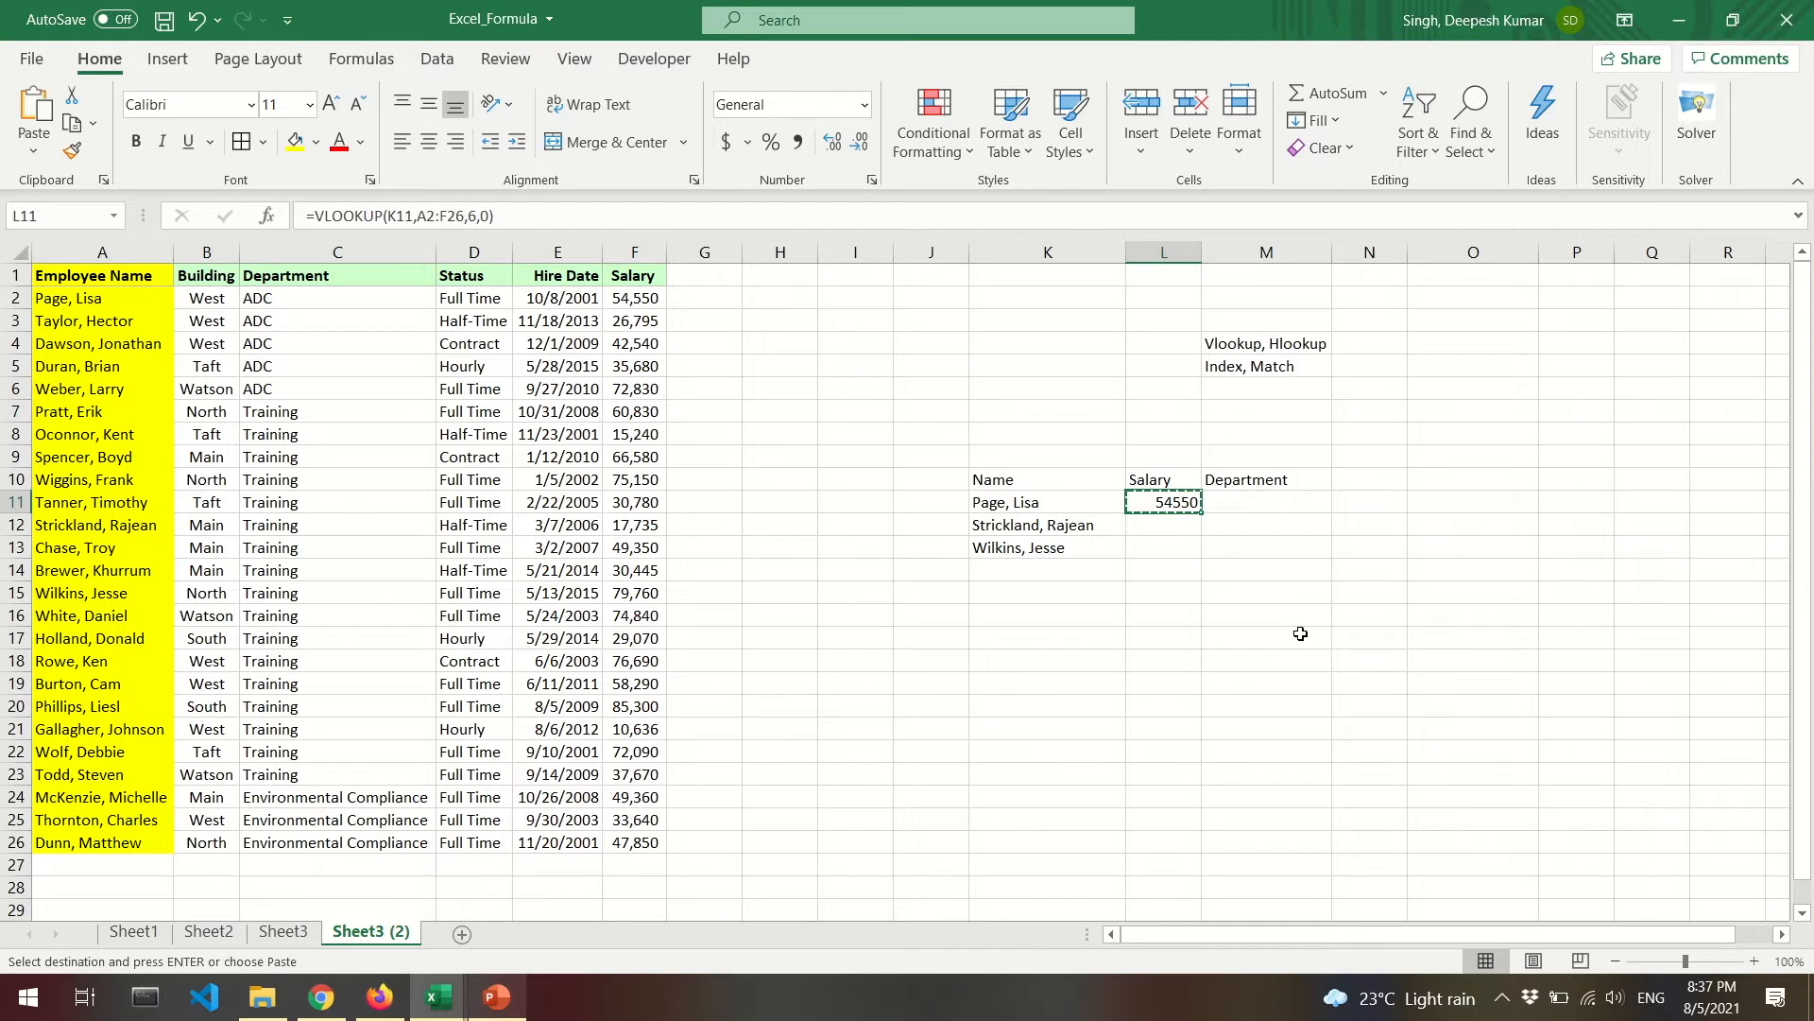
key(Right)
key(ctrl+v)
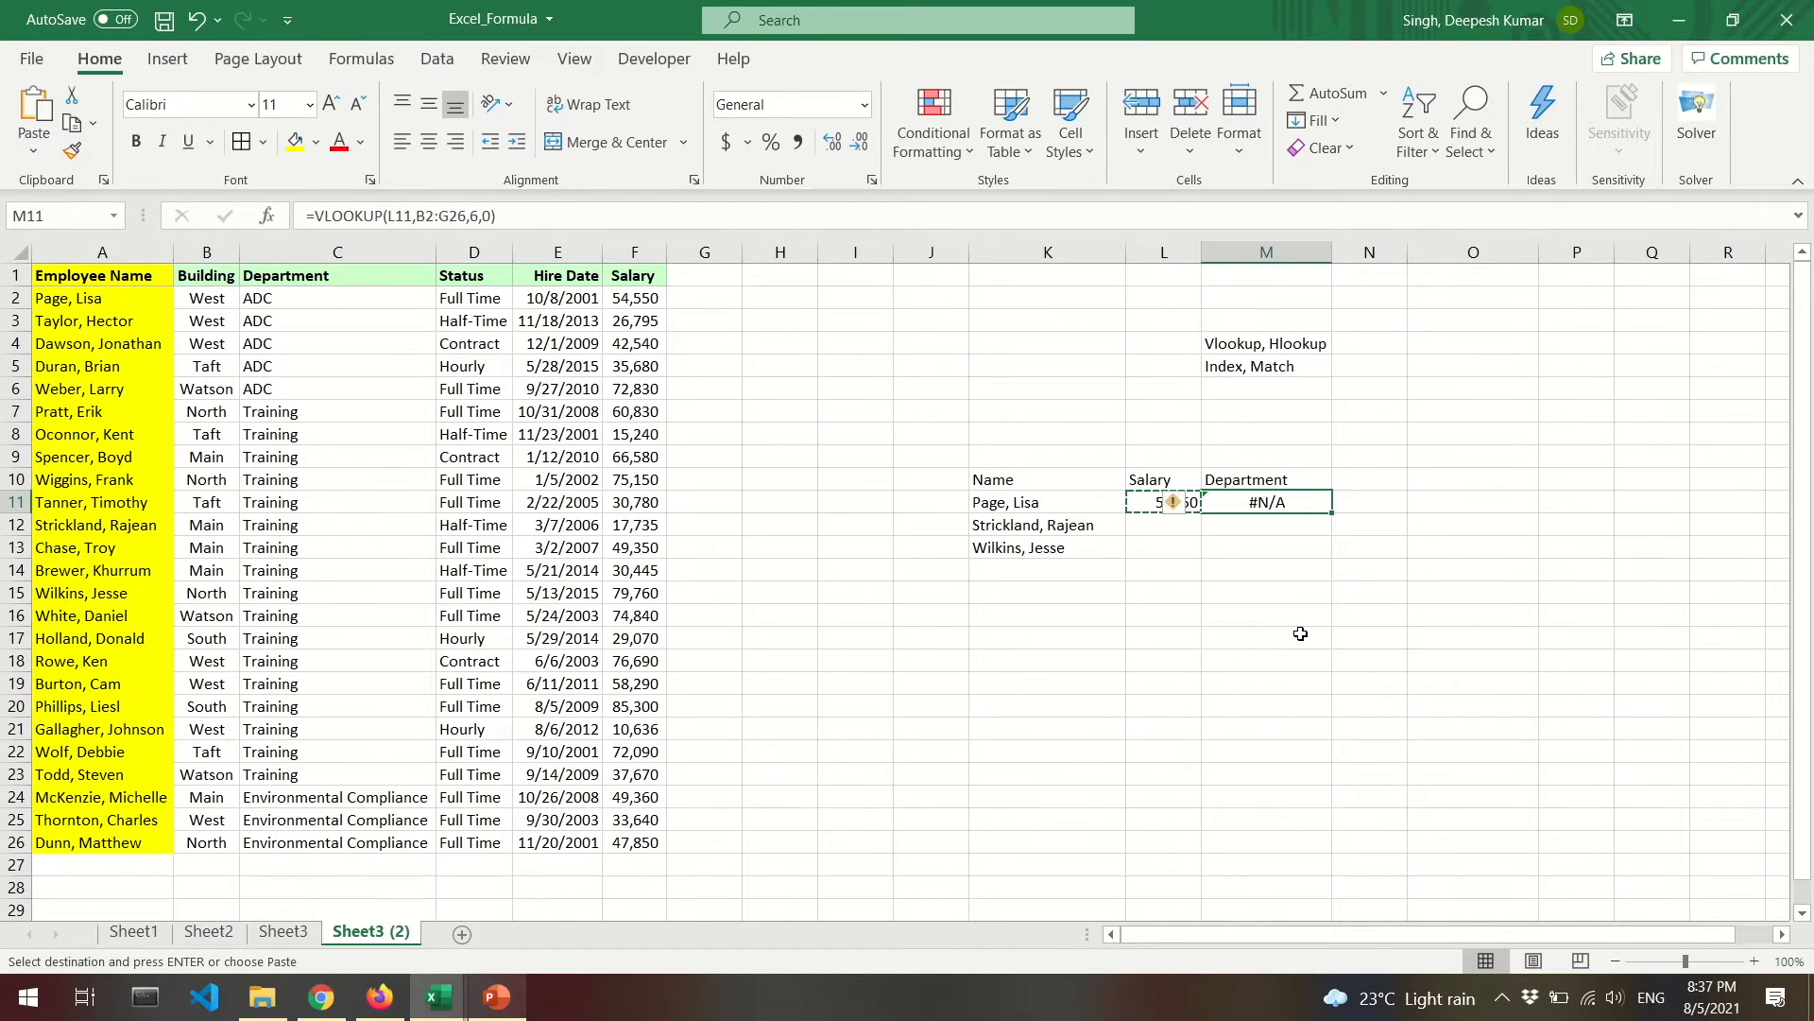
key(F2)
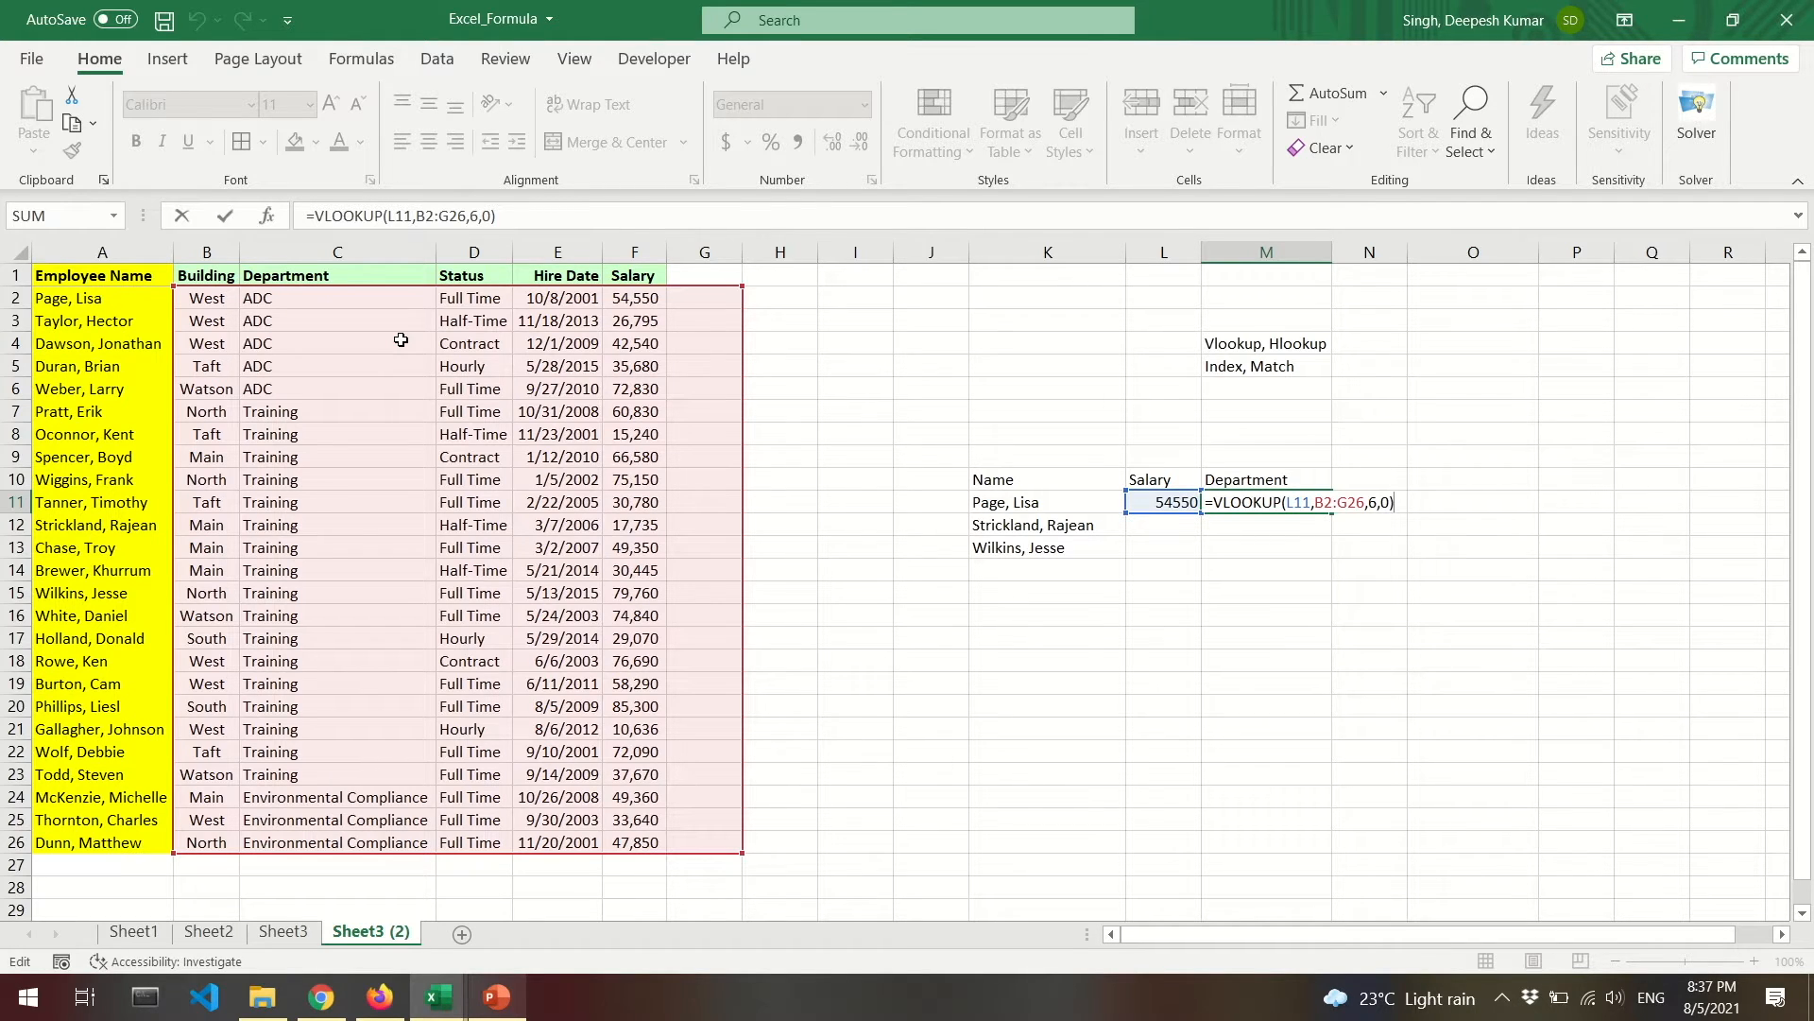
key(Escape)
key(Left)
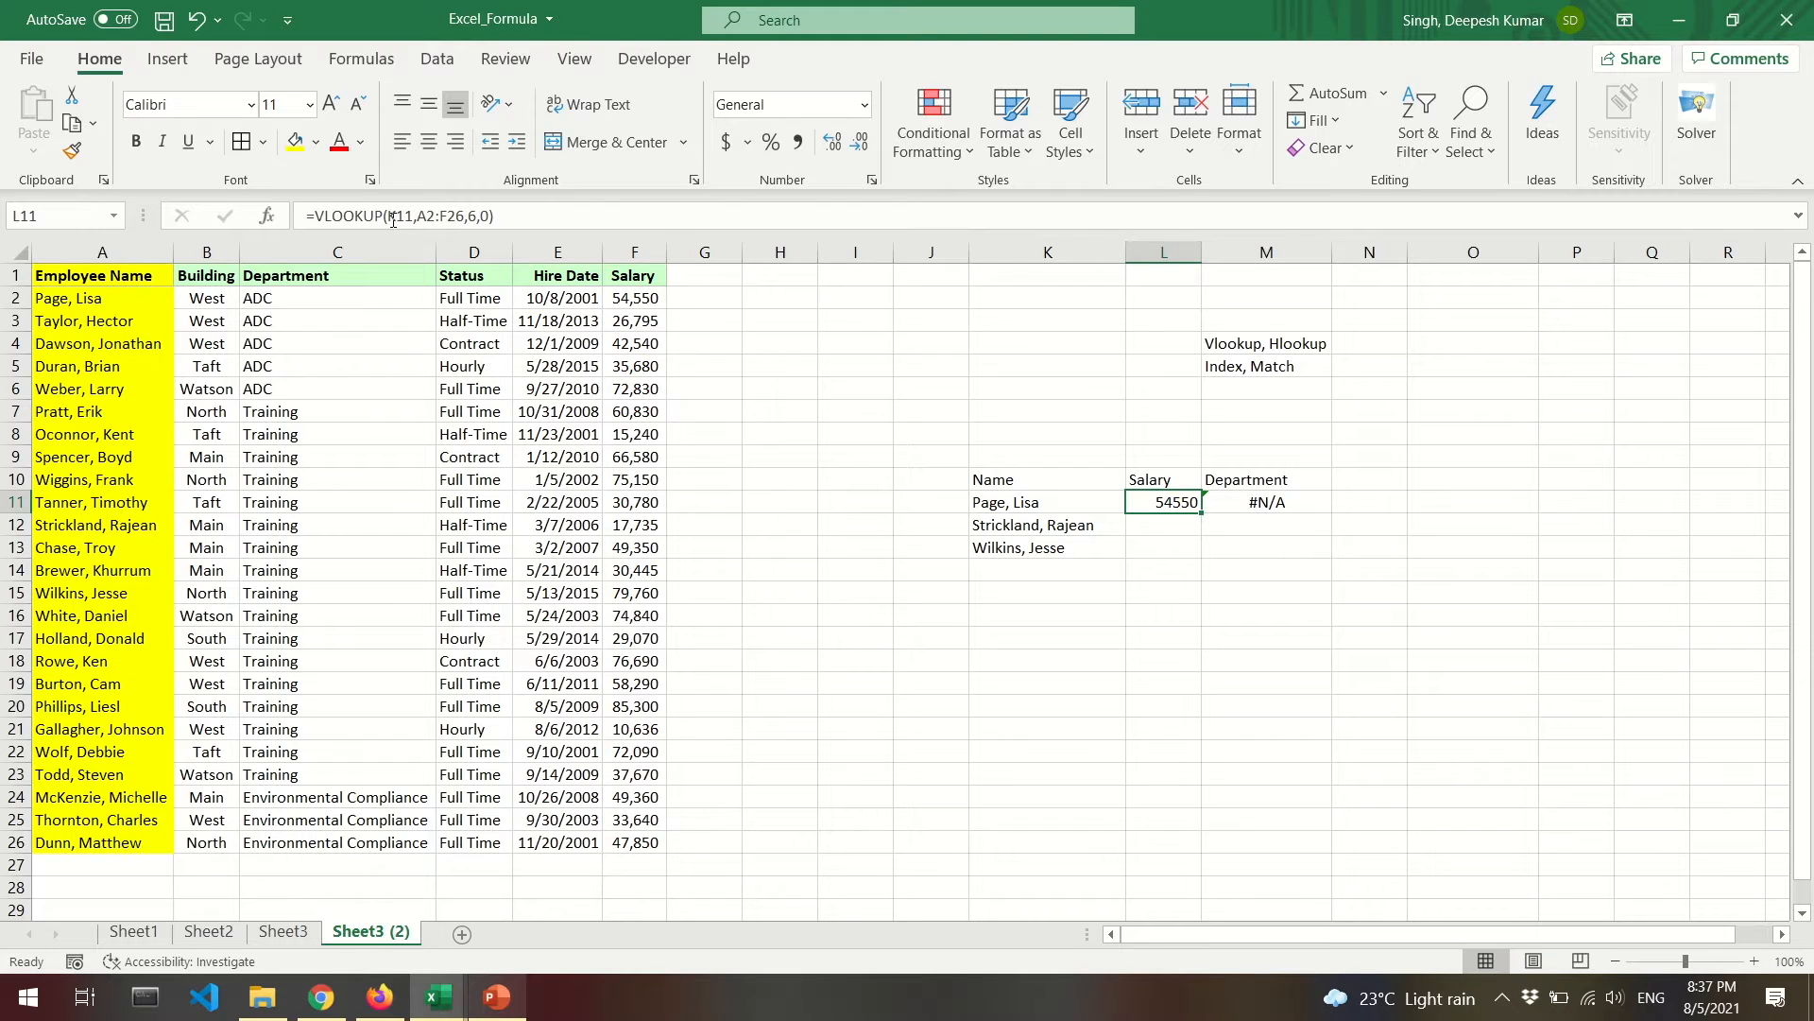
Step: Make the L11 formula's lookup value and table range absolute as $K$11 and $A$2:$F$26
click(413, 217)
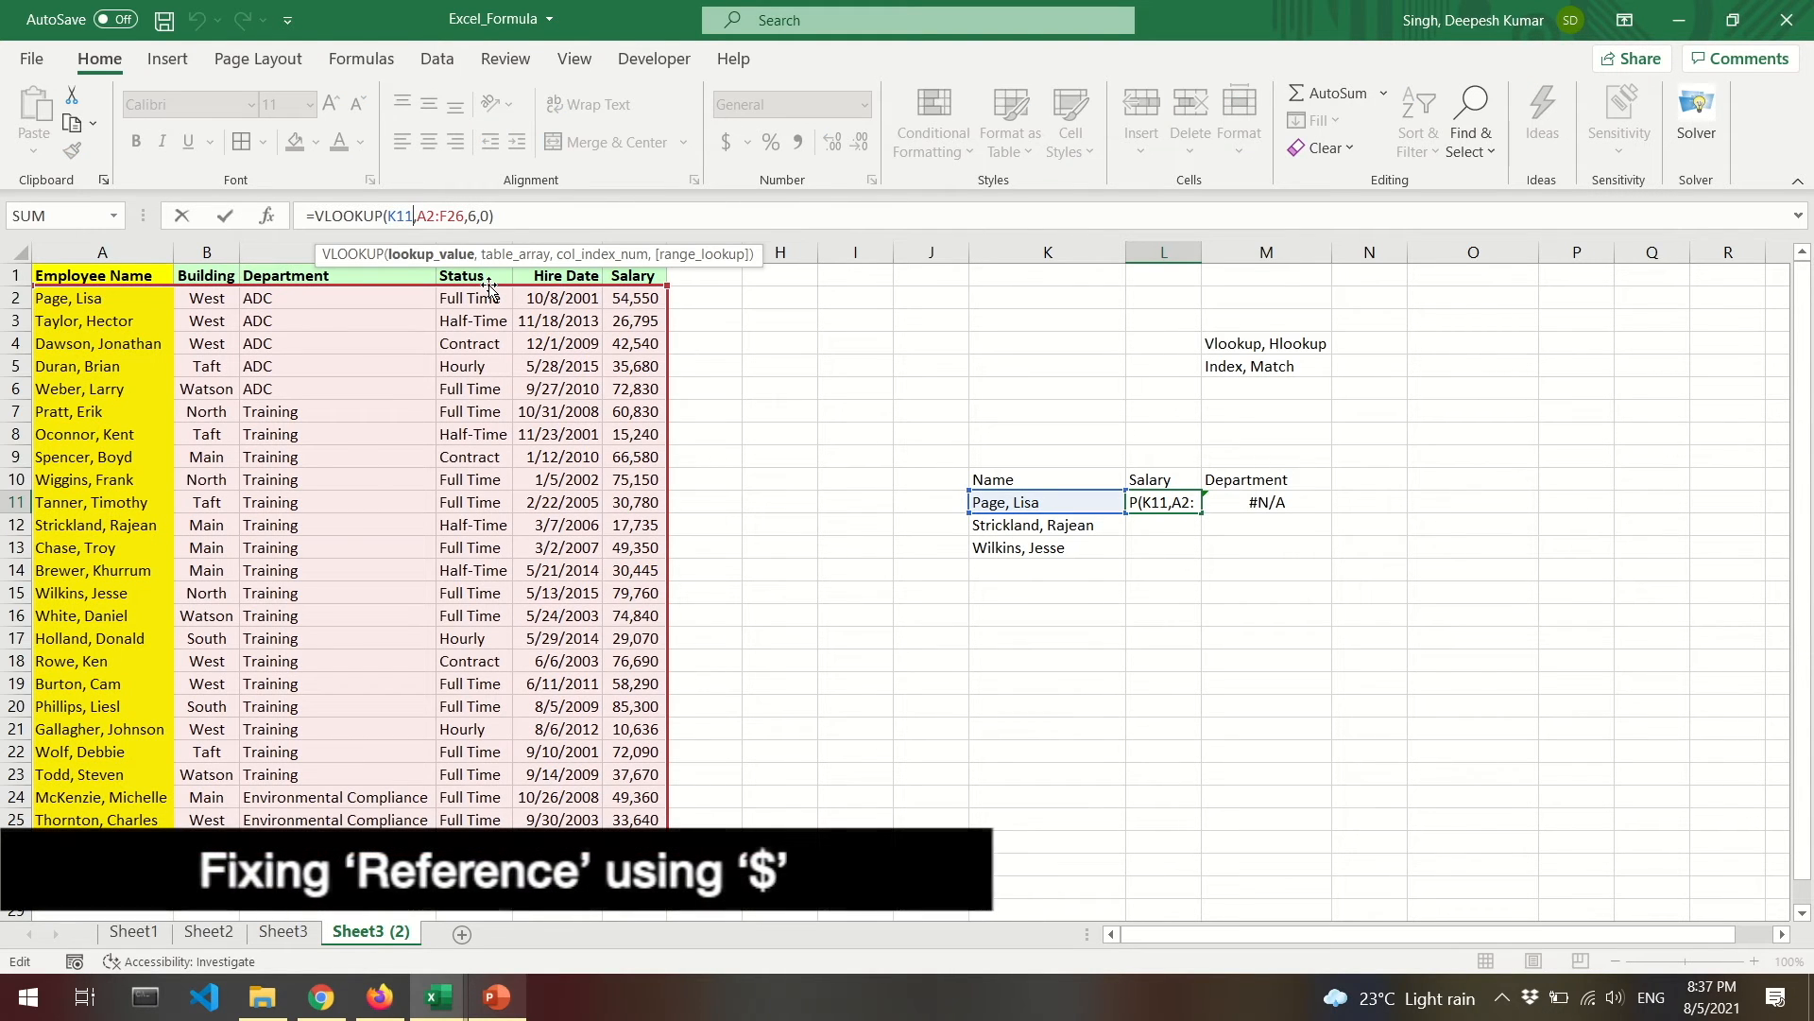
double_click(428, 215)
key(F4)
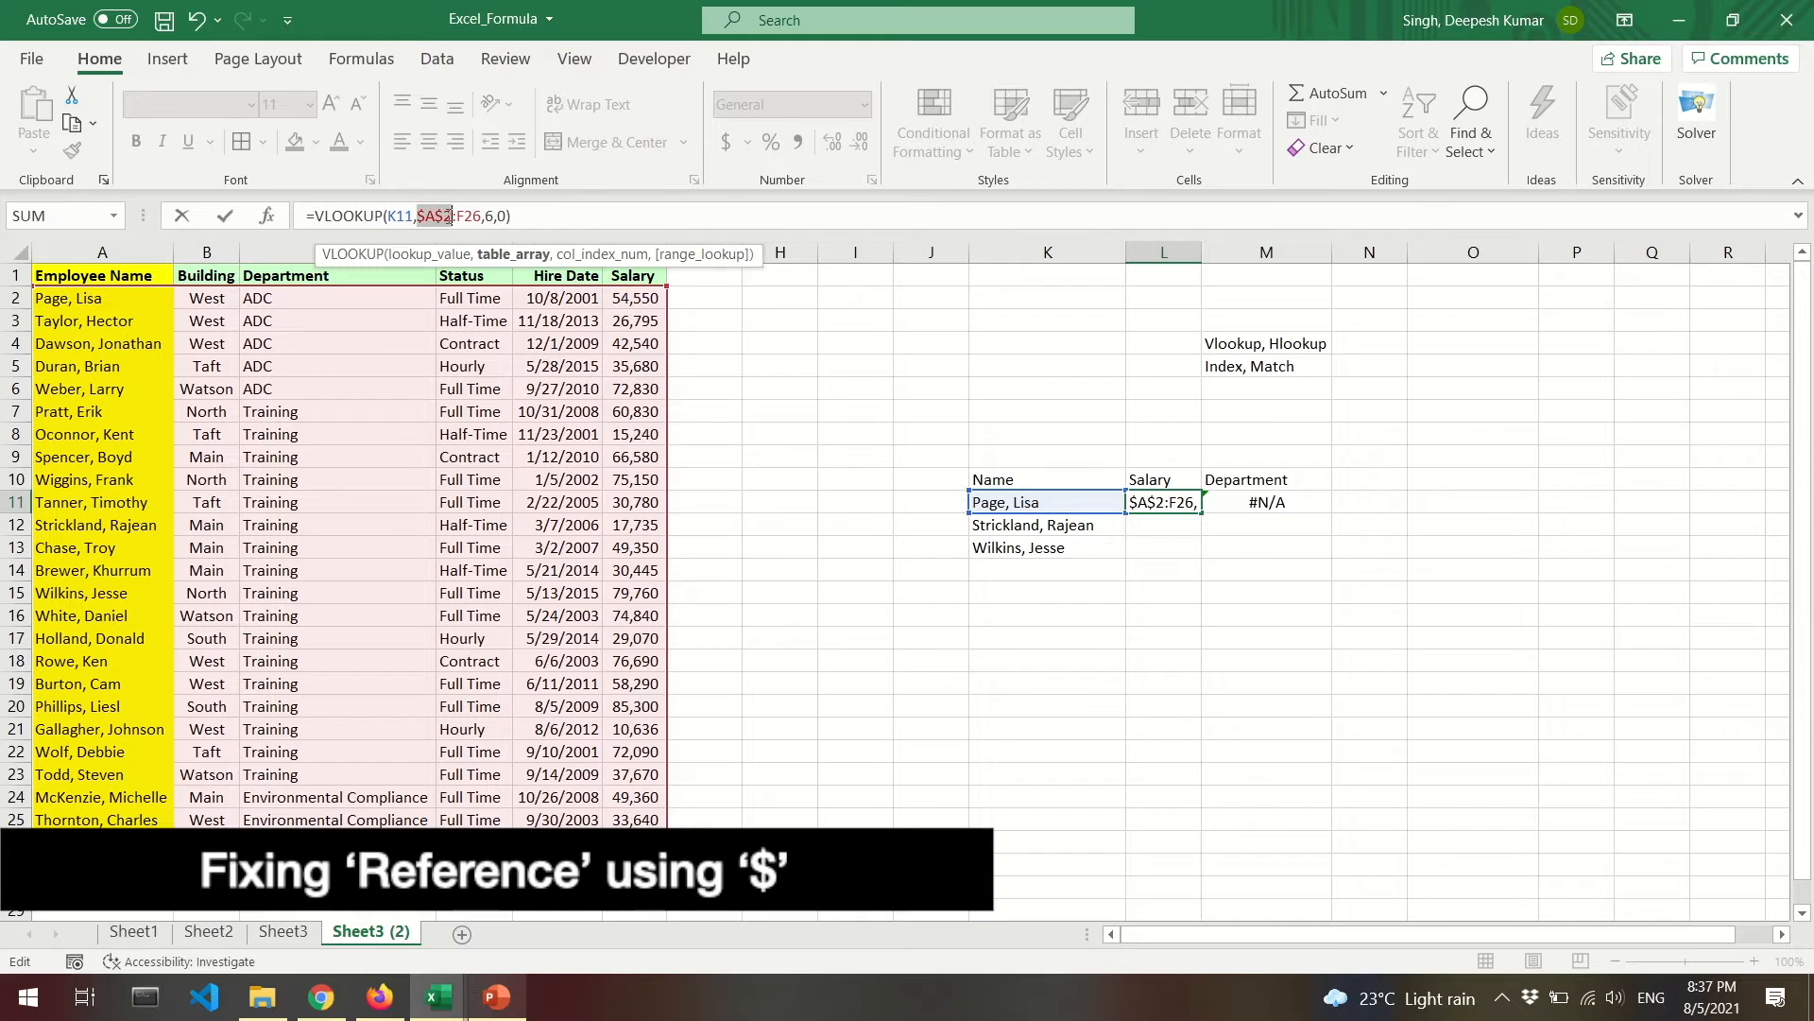
click(473, 216)
key(F4)
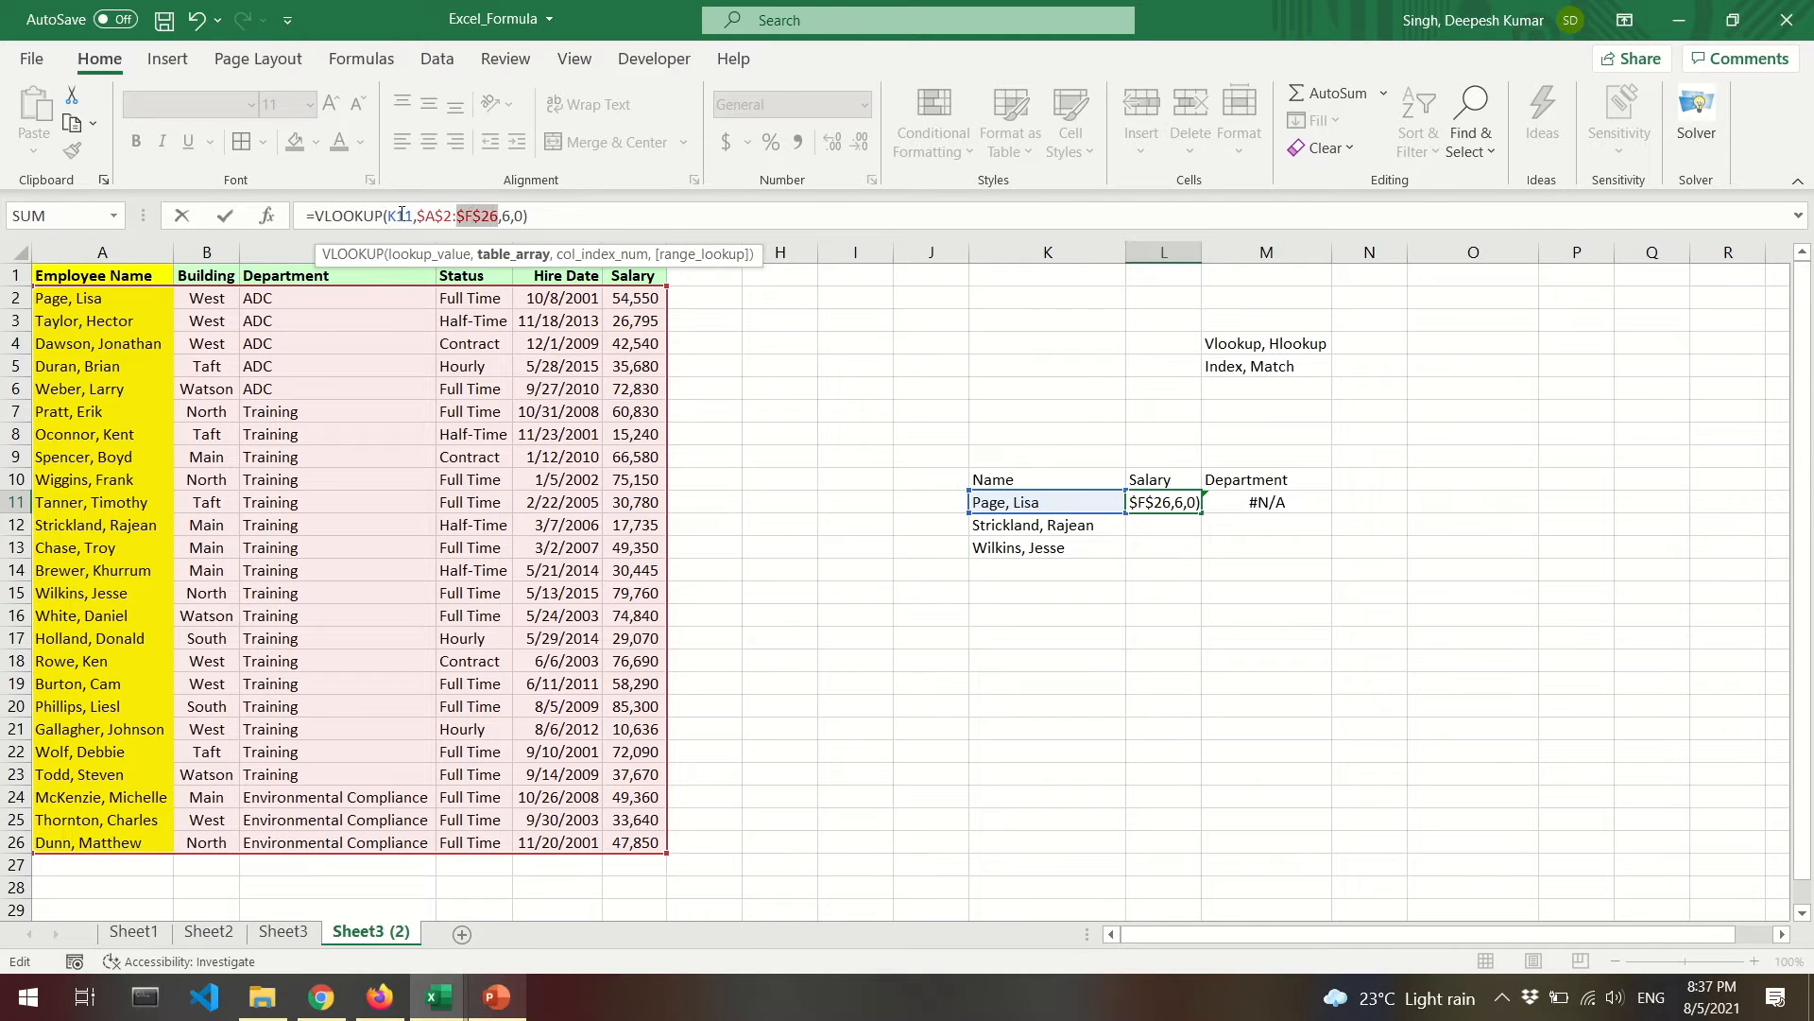
double_click(402, 215)
key(F4)
key(ctrl+Return)
Step: Copy the L11 salary formula into M11 and change its column index to 3 to return the department
key(ctrl+c)
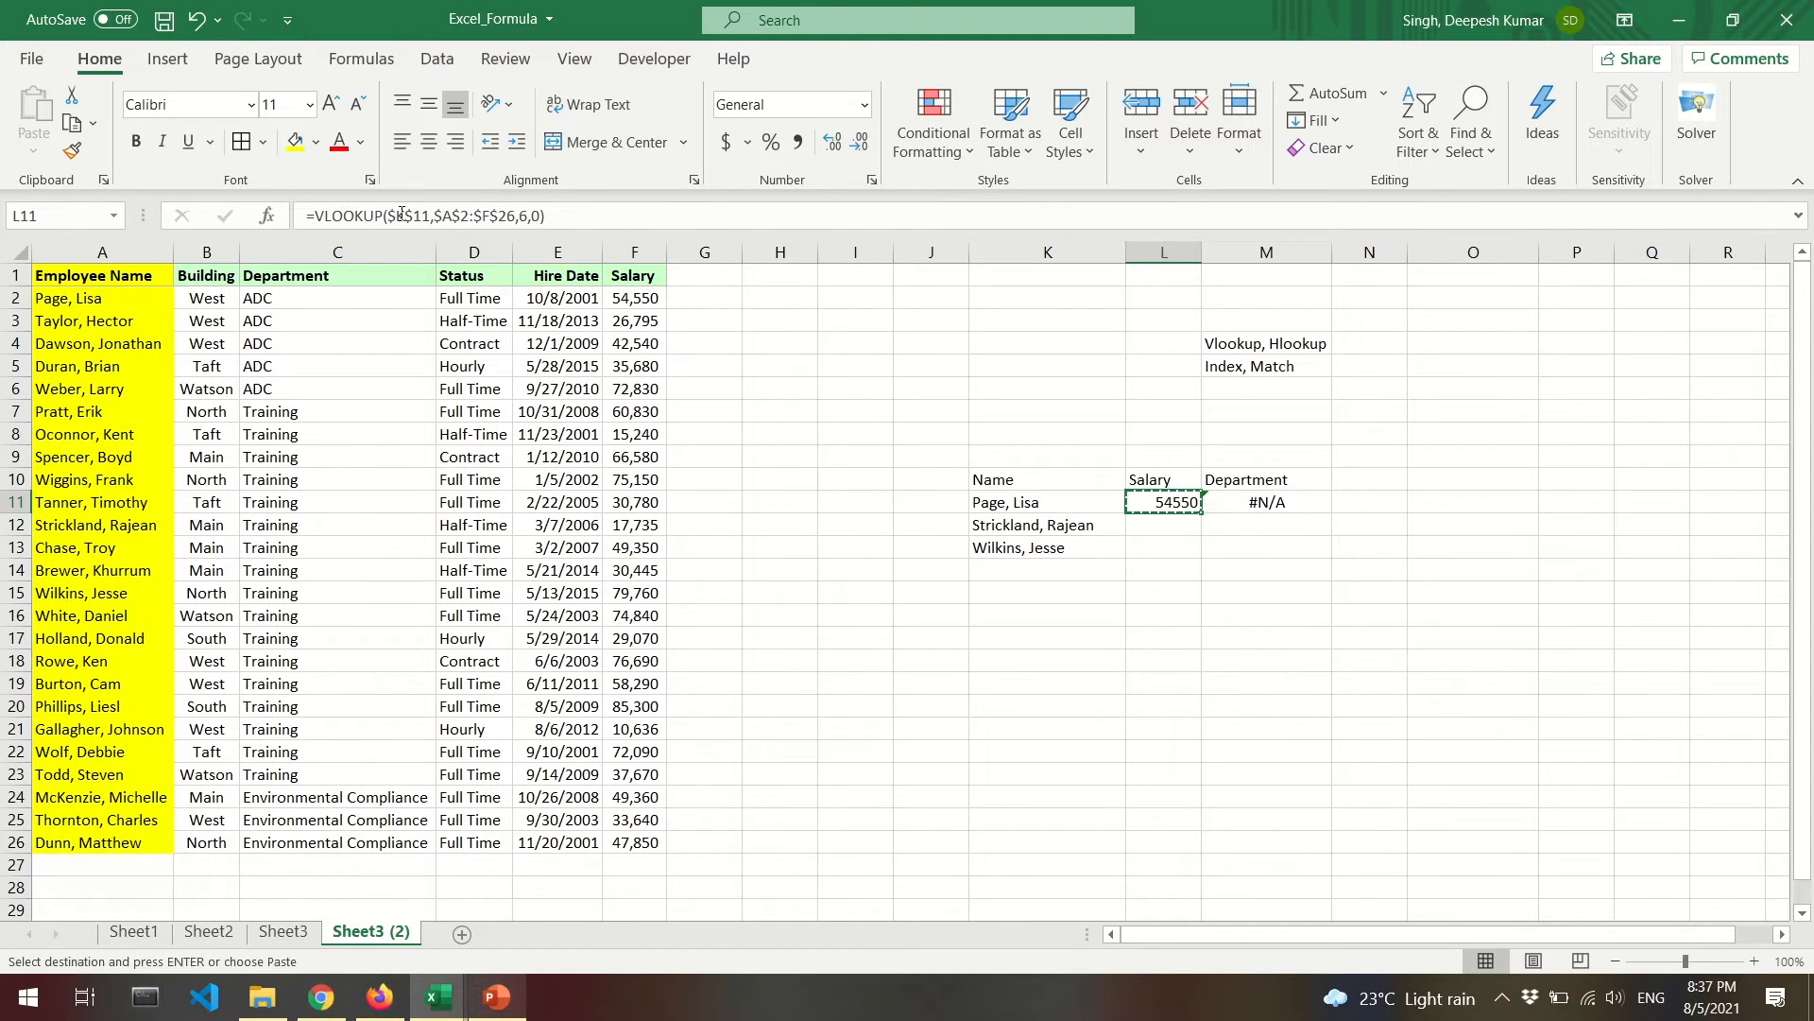
key(Right)
key(ctrl+v)
key(F2)
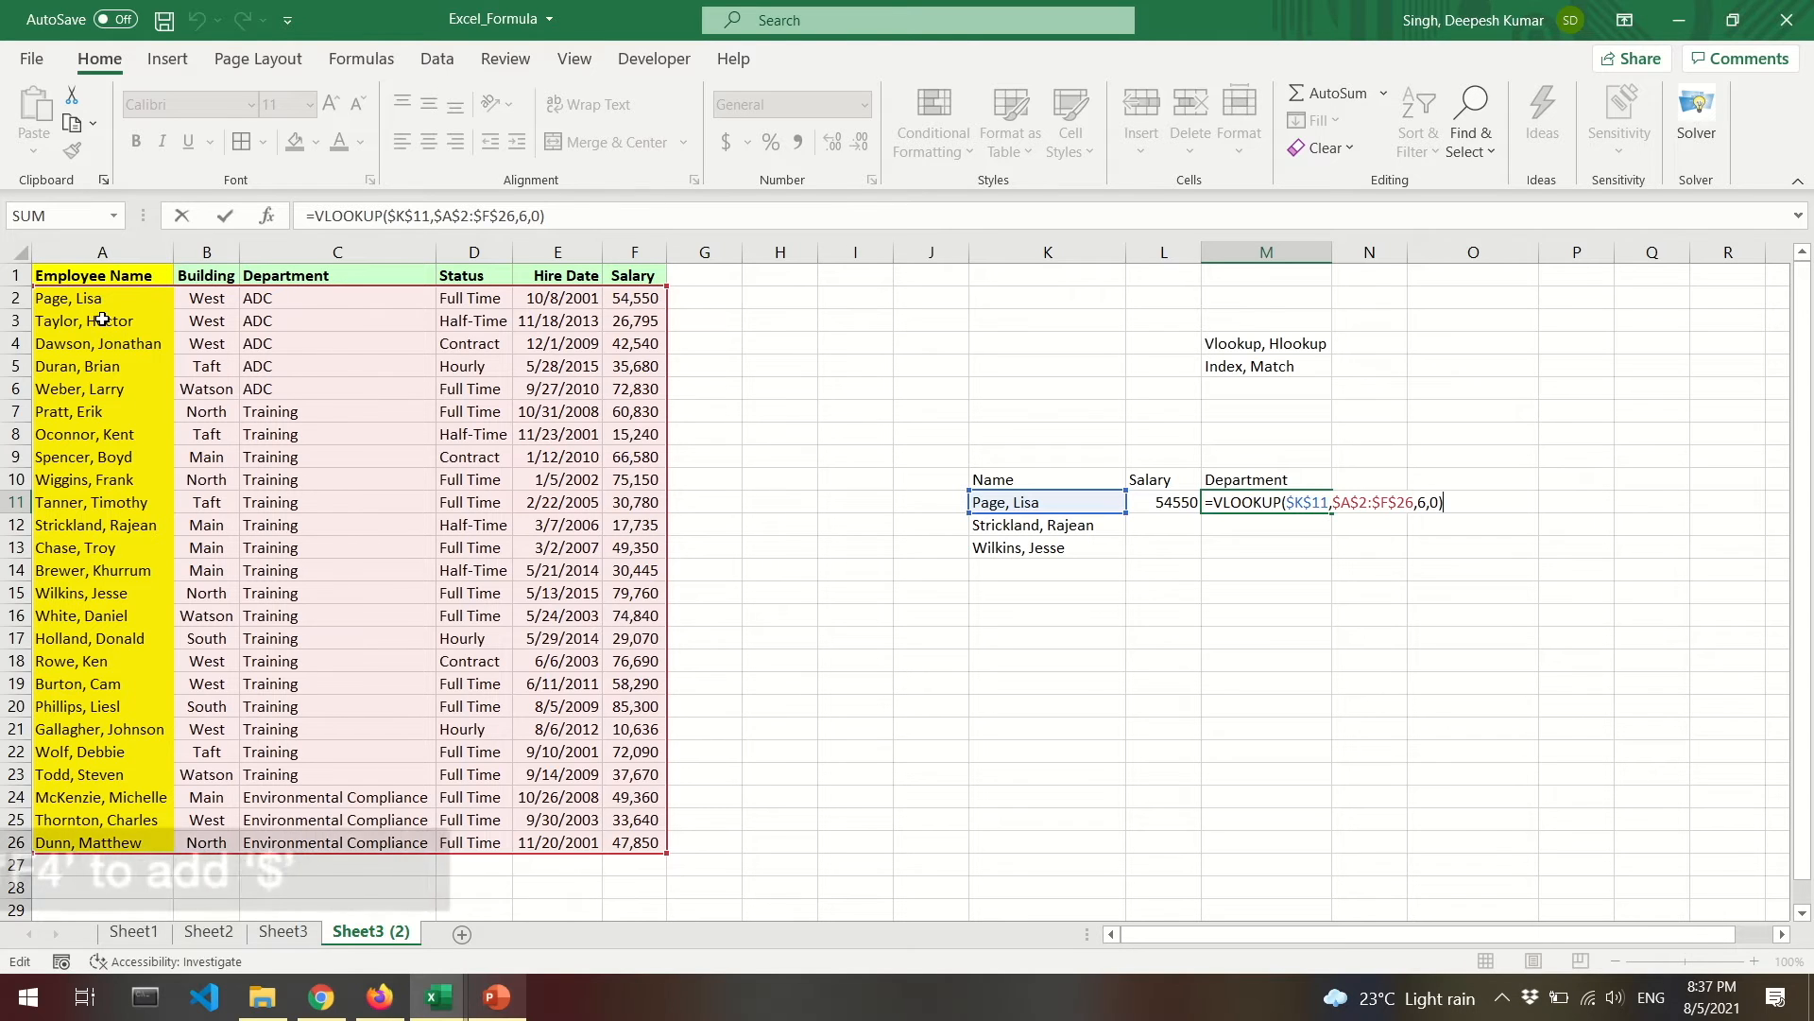
click(525, 217)
key(BackSpace)
text(3)
key(Return)
key(Up)
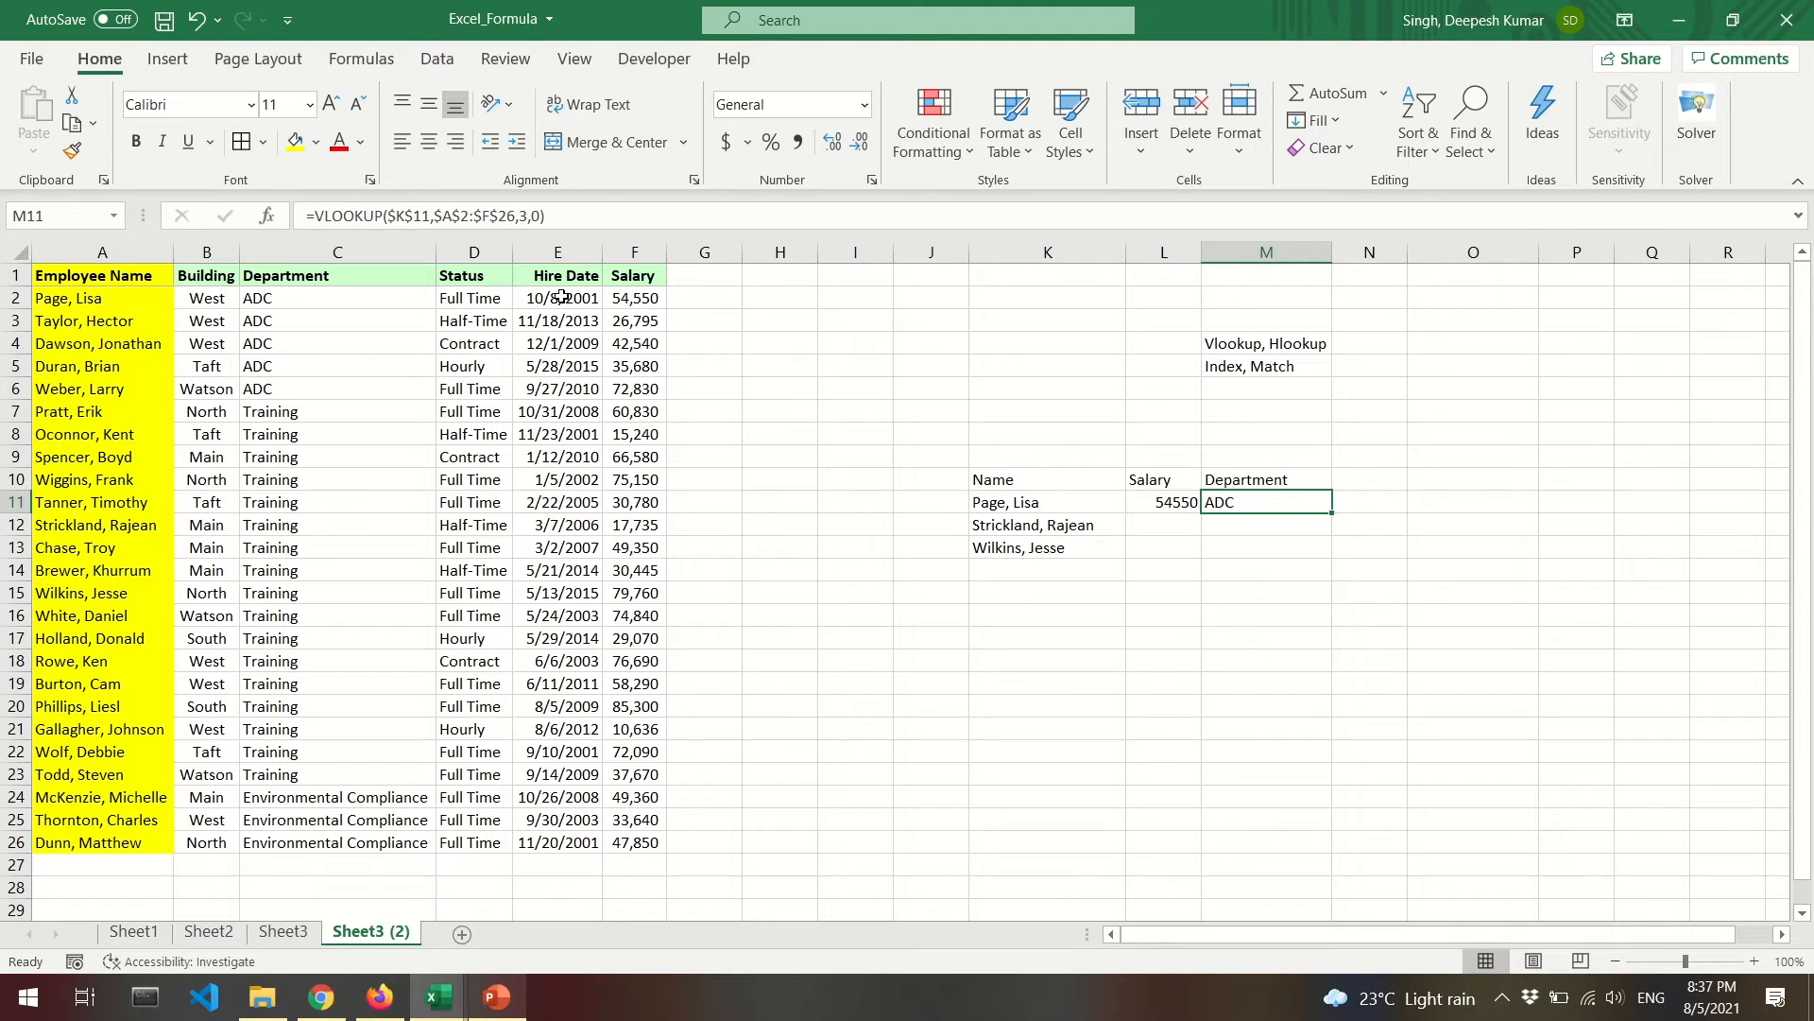
Step: Format the salary cells L11:L13 with comma style and no decimal places
key(Left)
key(shift+Down)
key(shift+Down)
key(alt+h)
key(k)
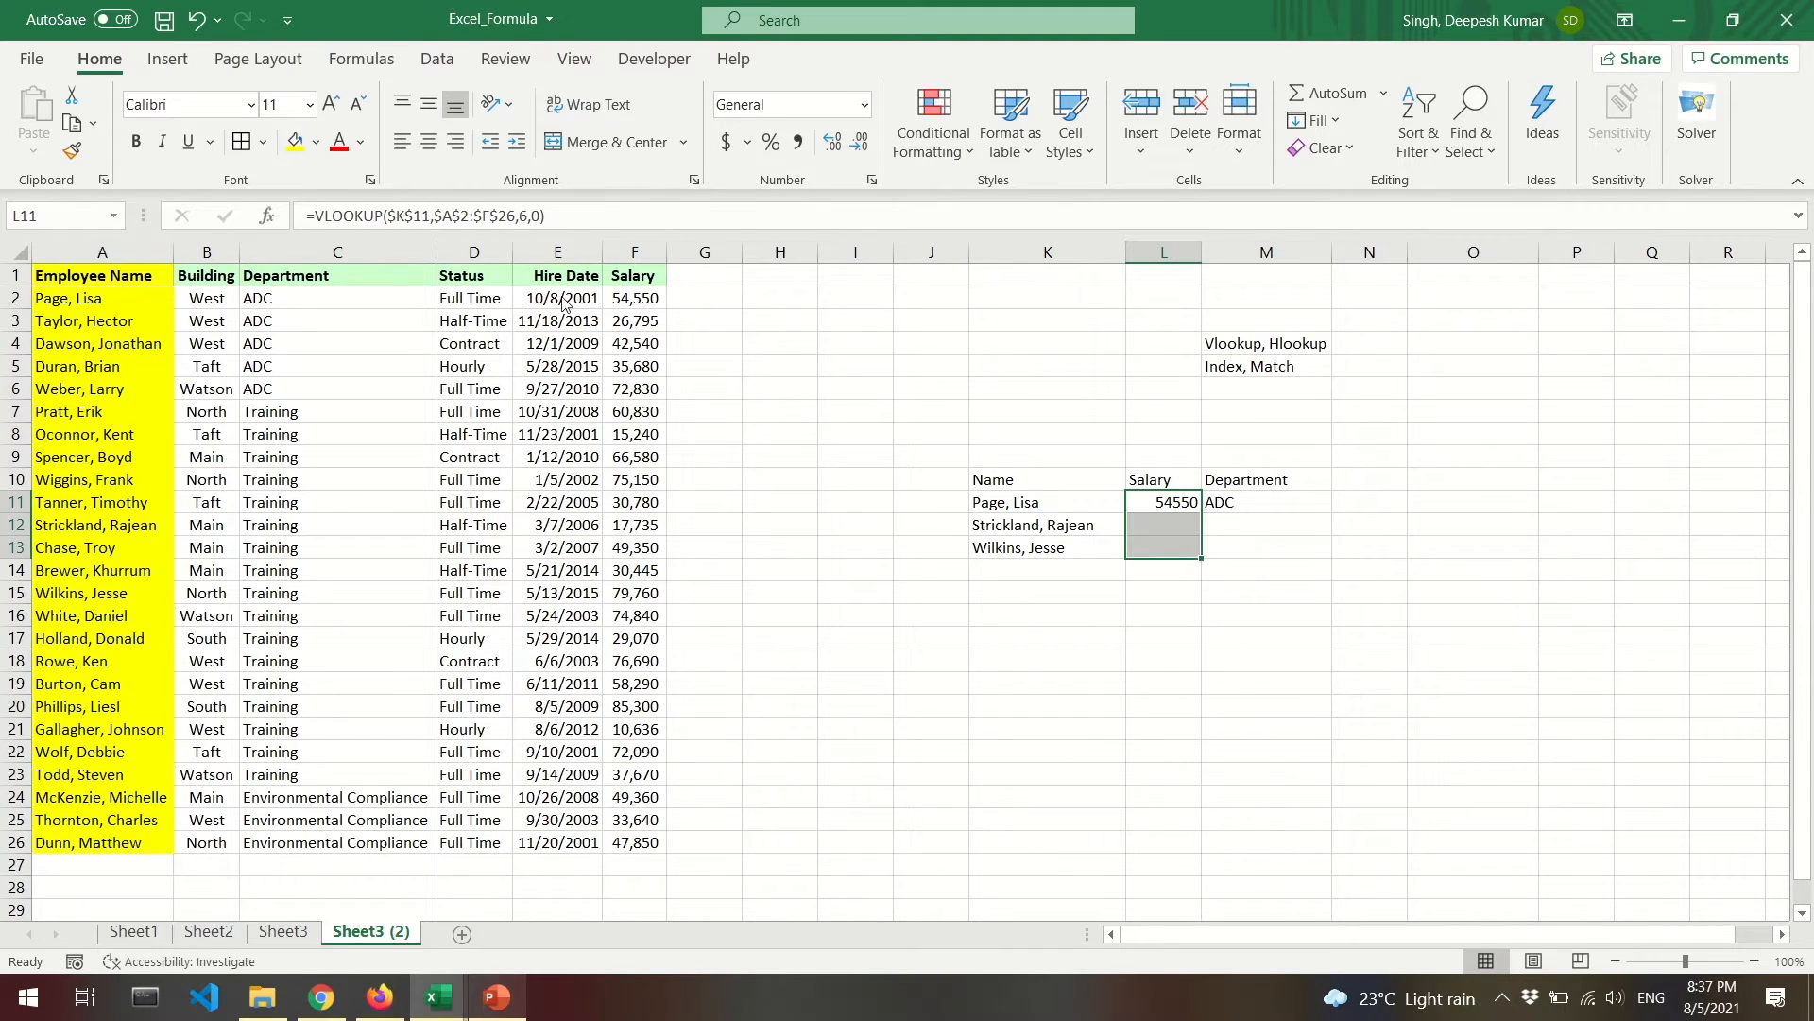
key(alt+h)
key(9)
key(alt+h)
key(9)
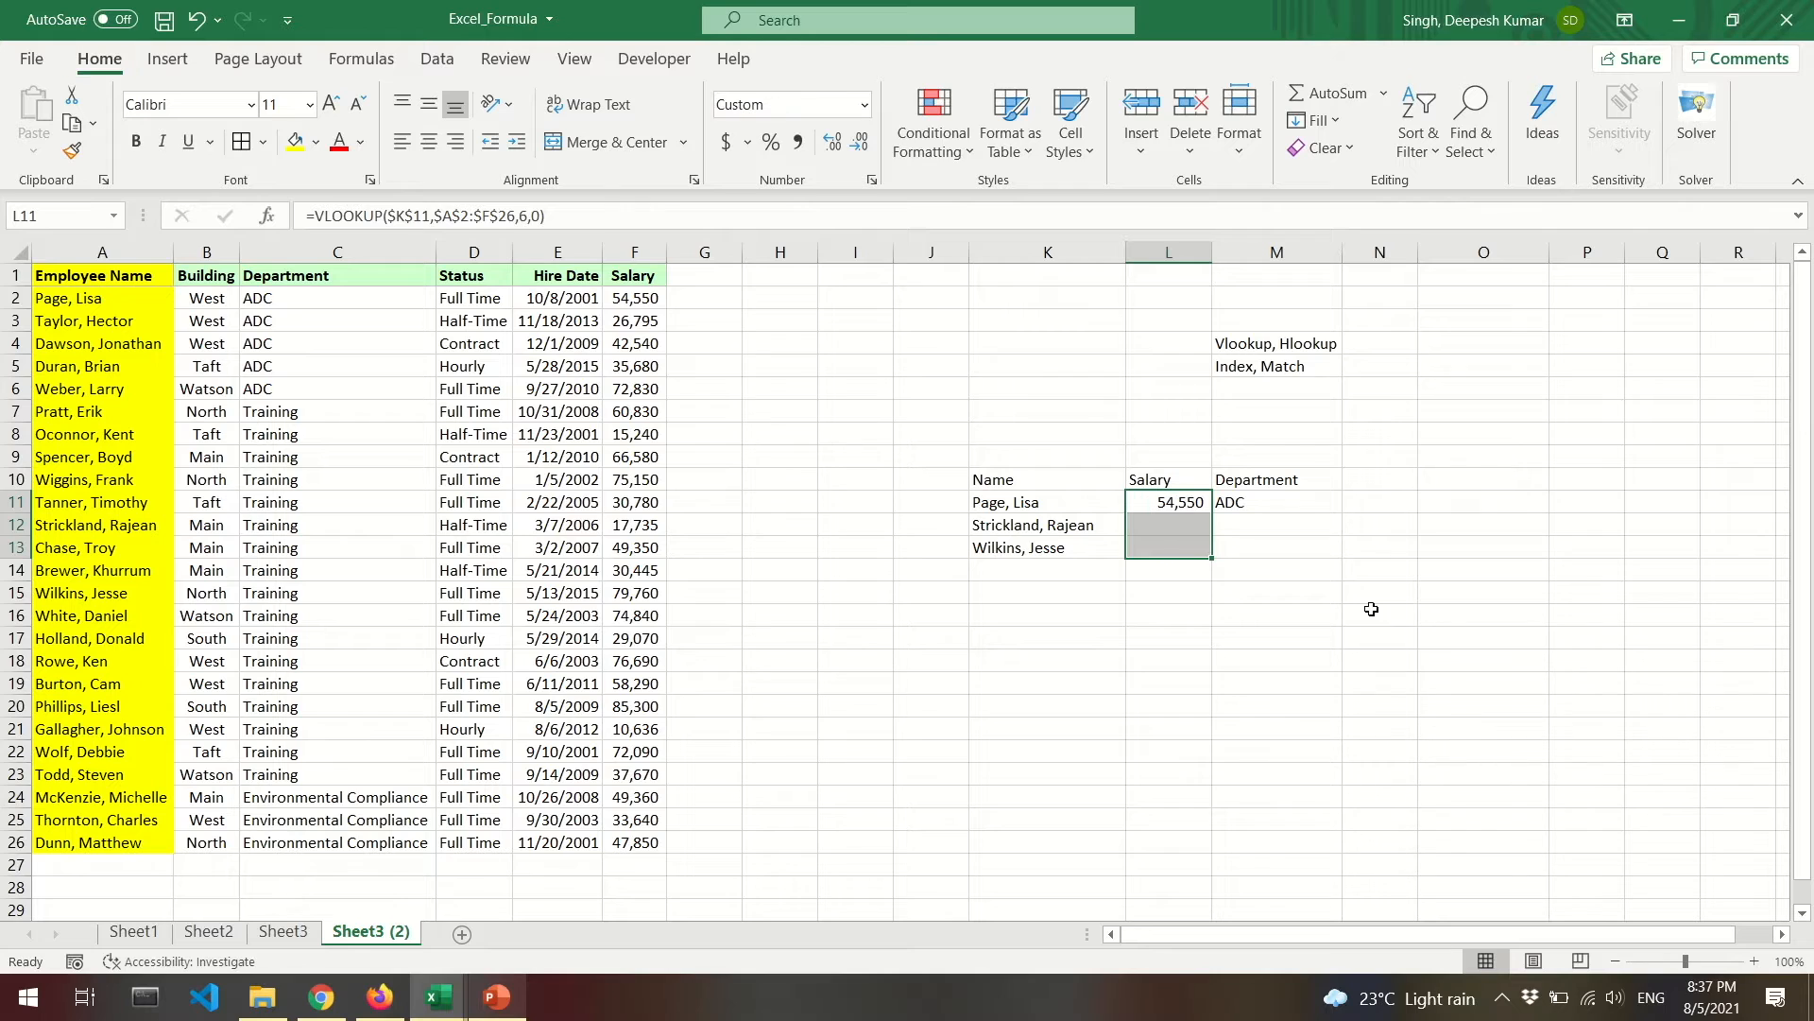
Step: Copy the L11:M11 lookup formulas down through rows 12 and 13
click(1176, 506)
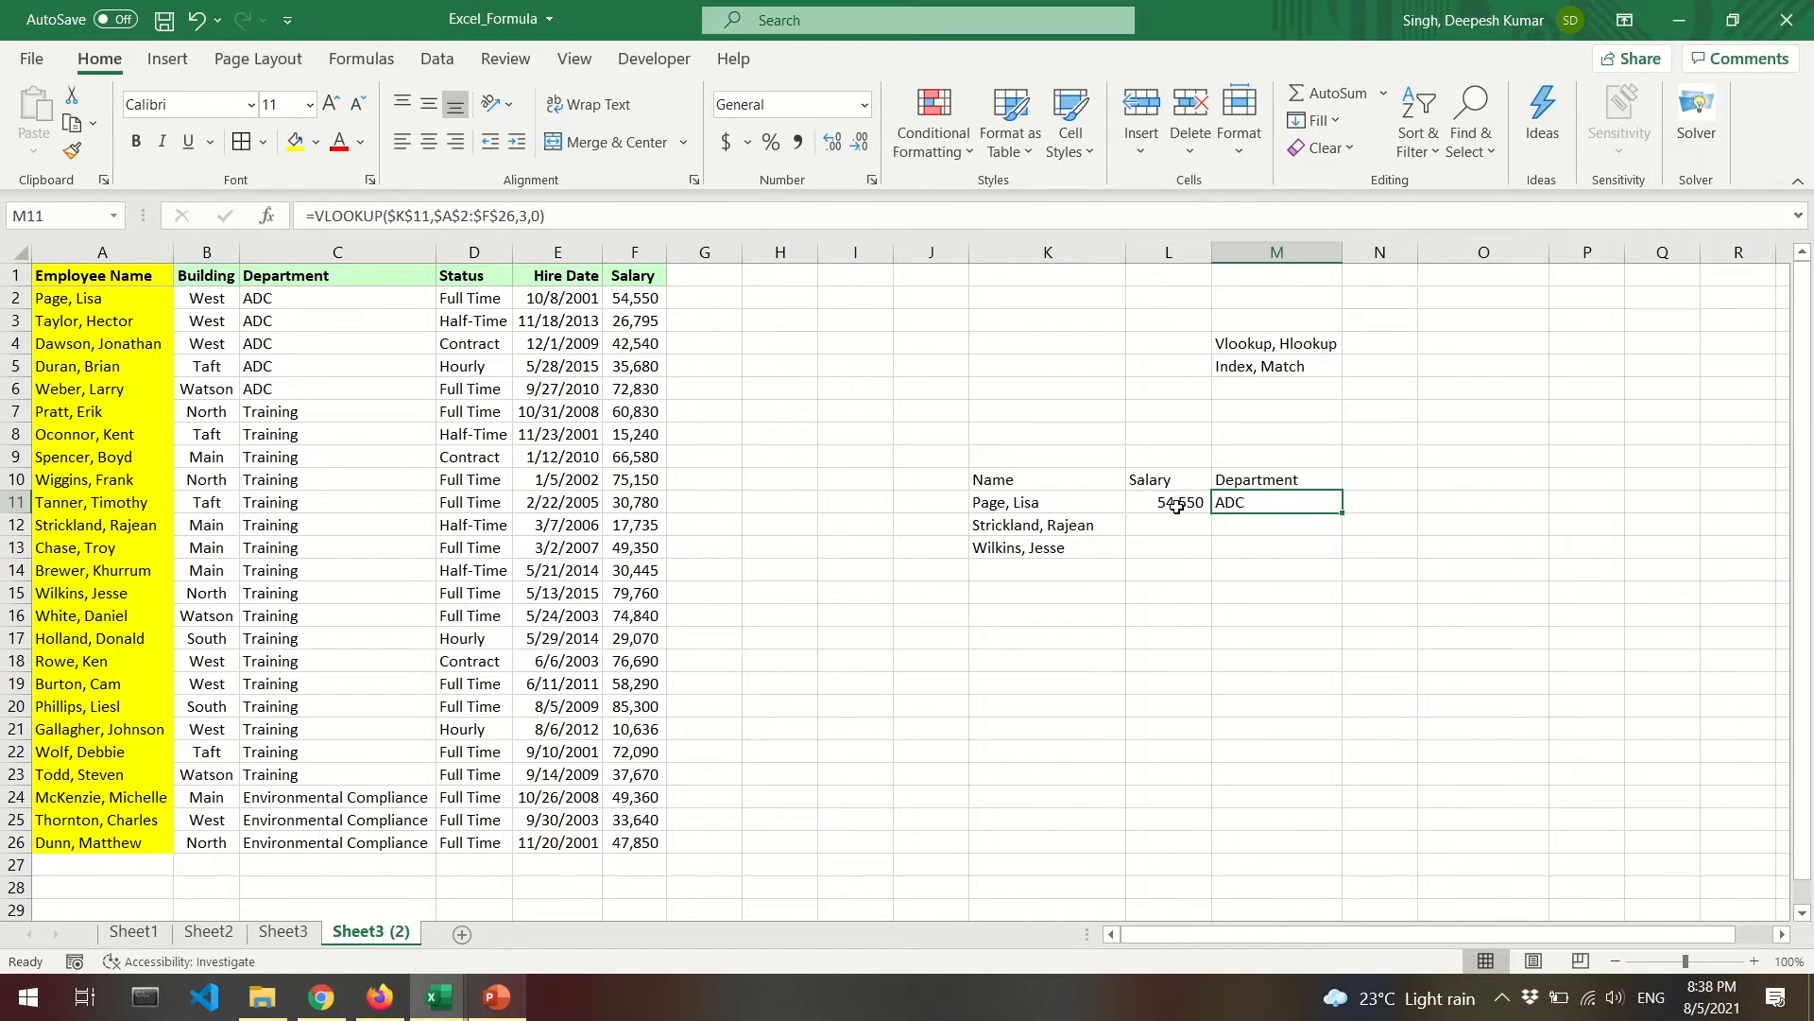
double_click(1177, 506)
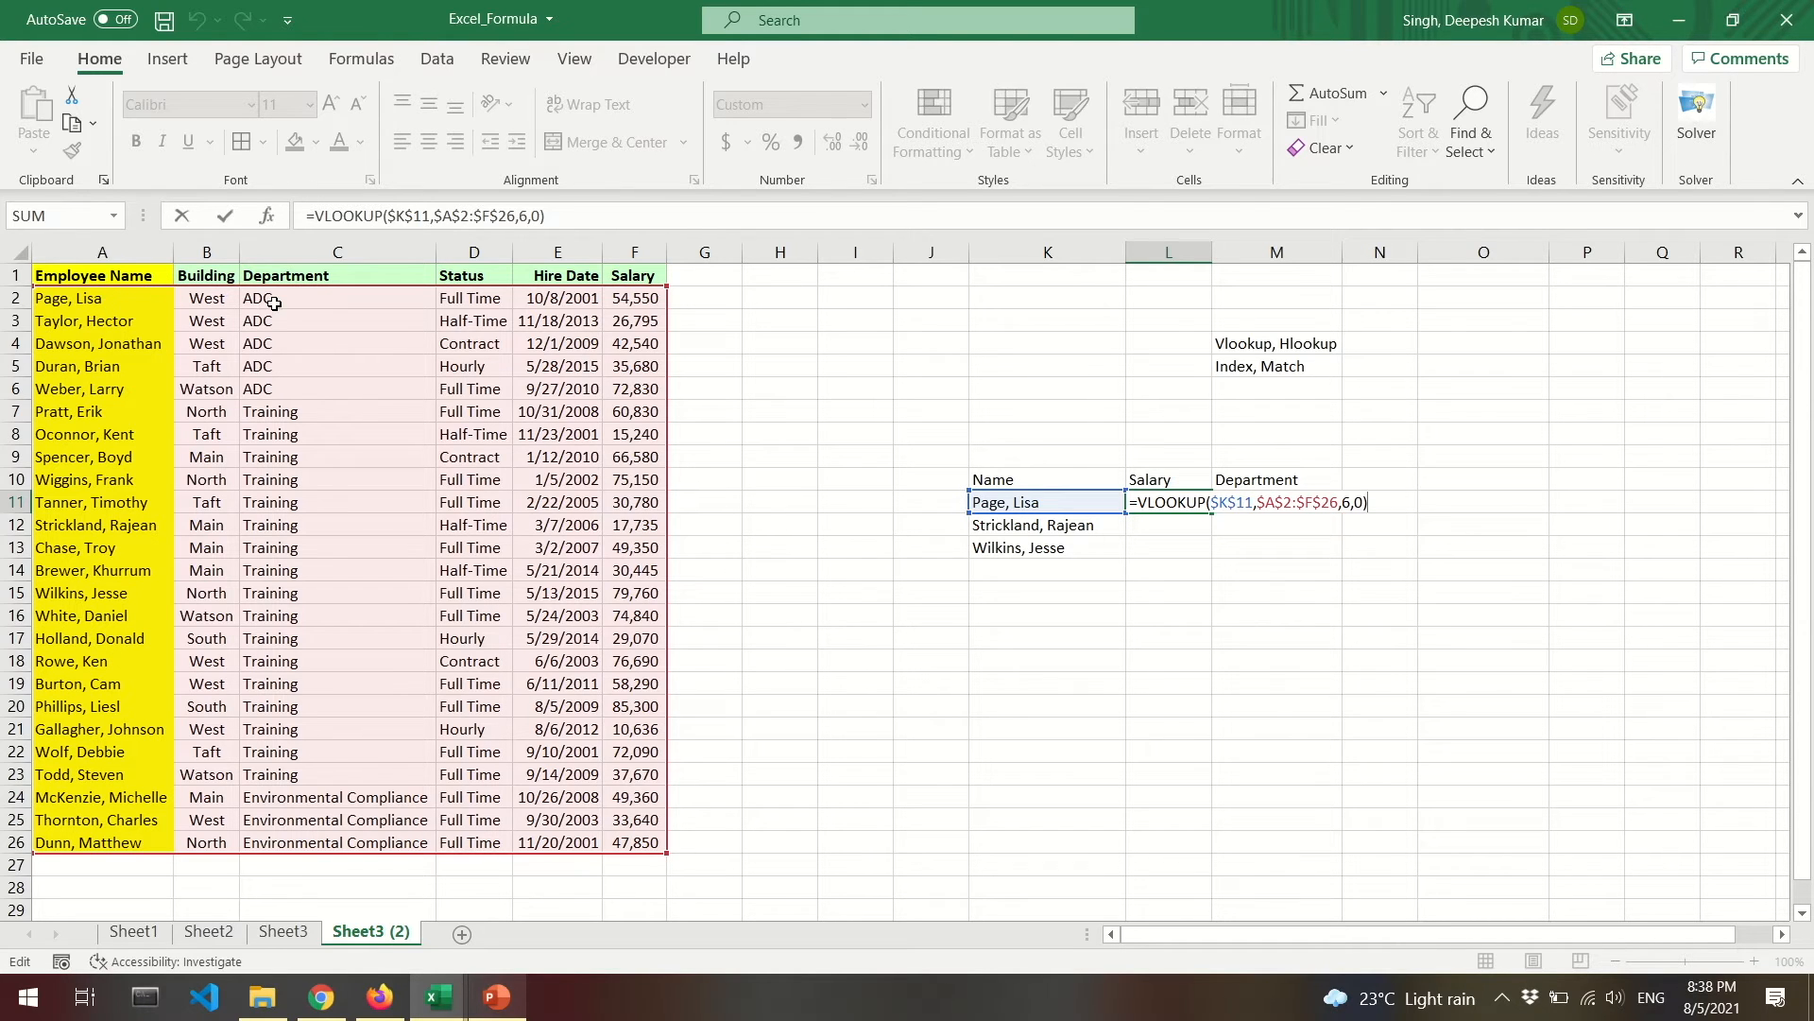
key(ctrl+Return)
key(Right)
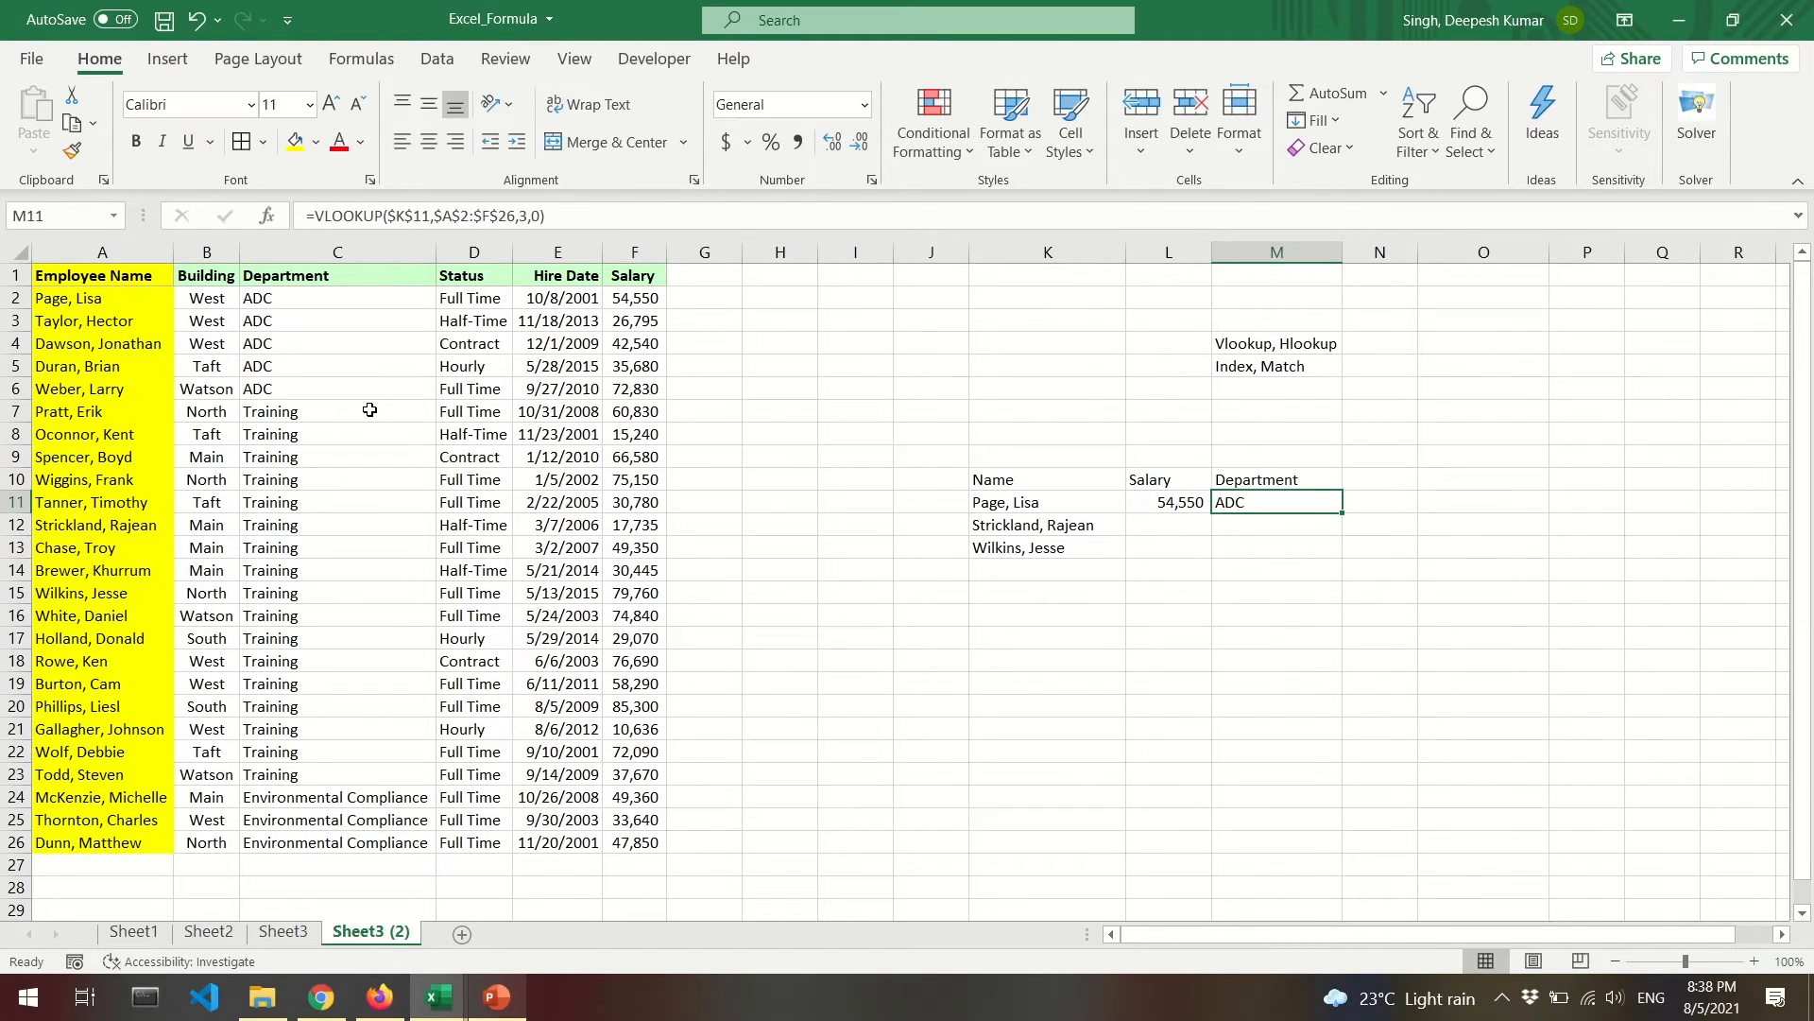
key(Left)
key(ctrl+c)
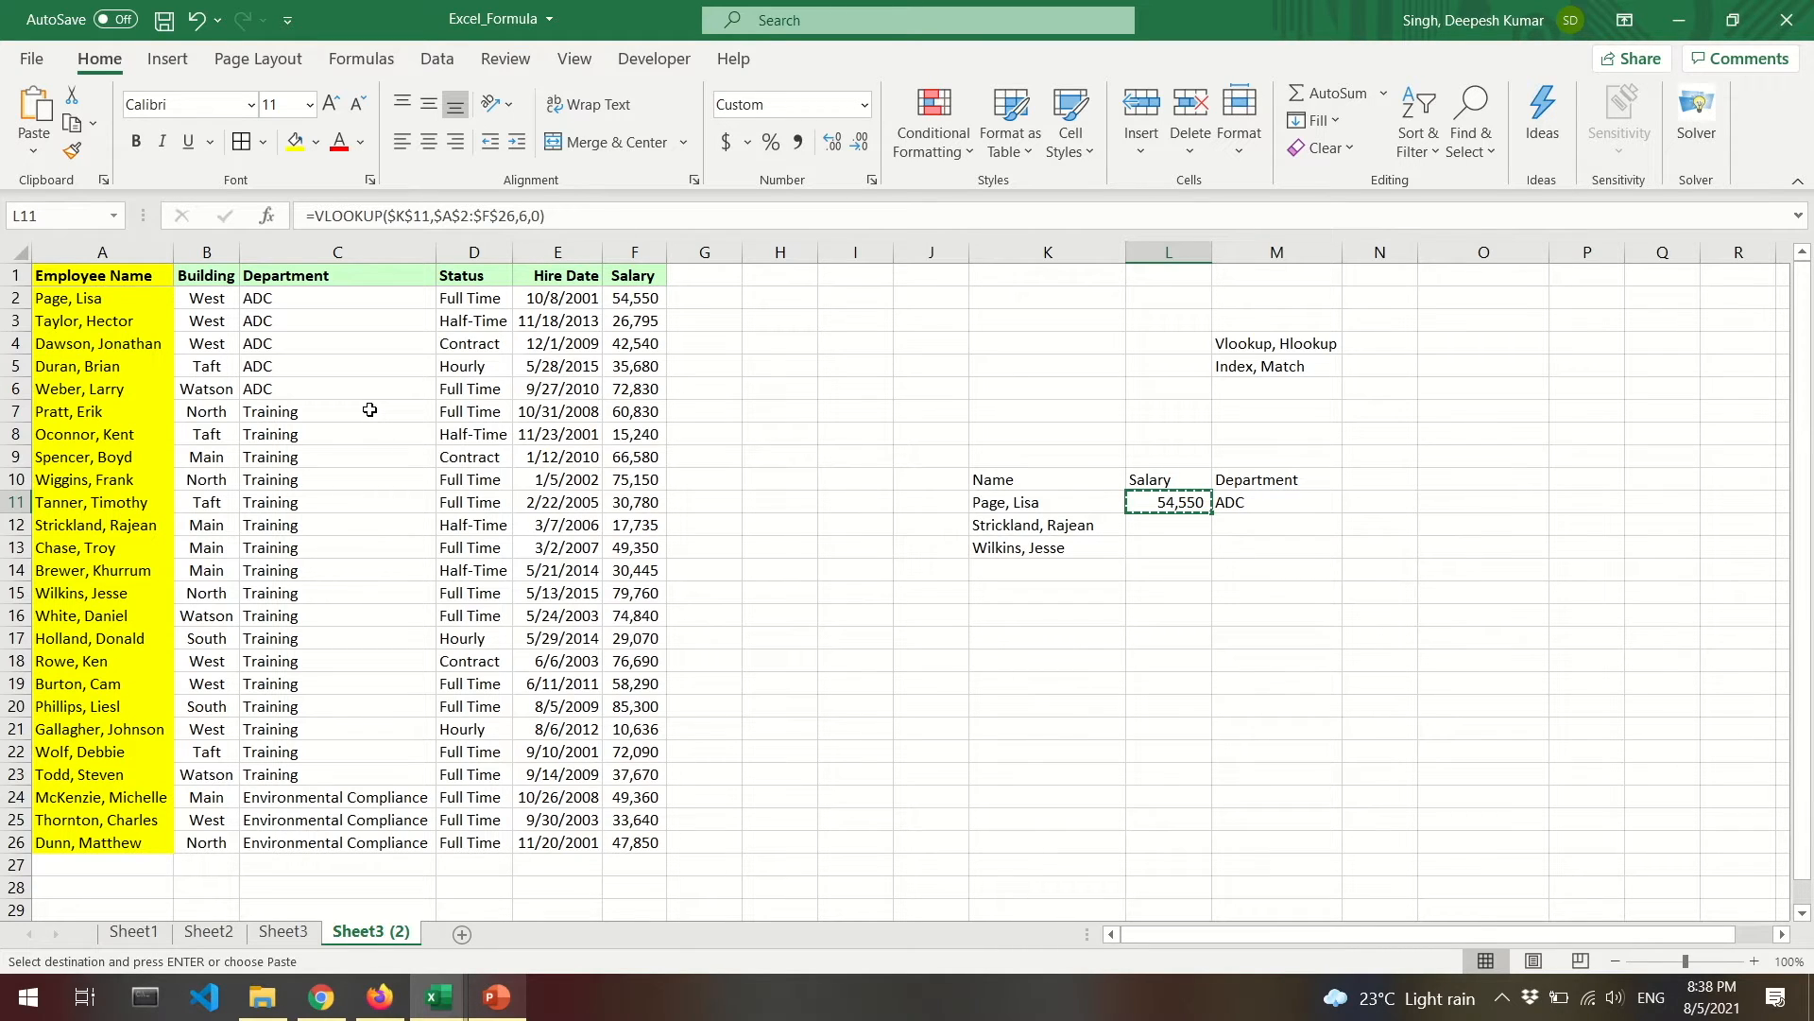
key(shift+Right)
key(ctrl+c)
key(shift+Down)
key(shift+Down)
key(ctrl+v)
key(Down)
key(Escape)
Step: Examine the copied salary formula in L12 and its lookup reference
key(Right)
key(Down)
key(Left)
key(Right)
key(Left)
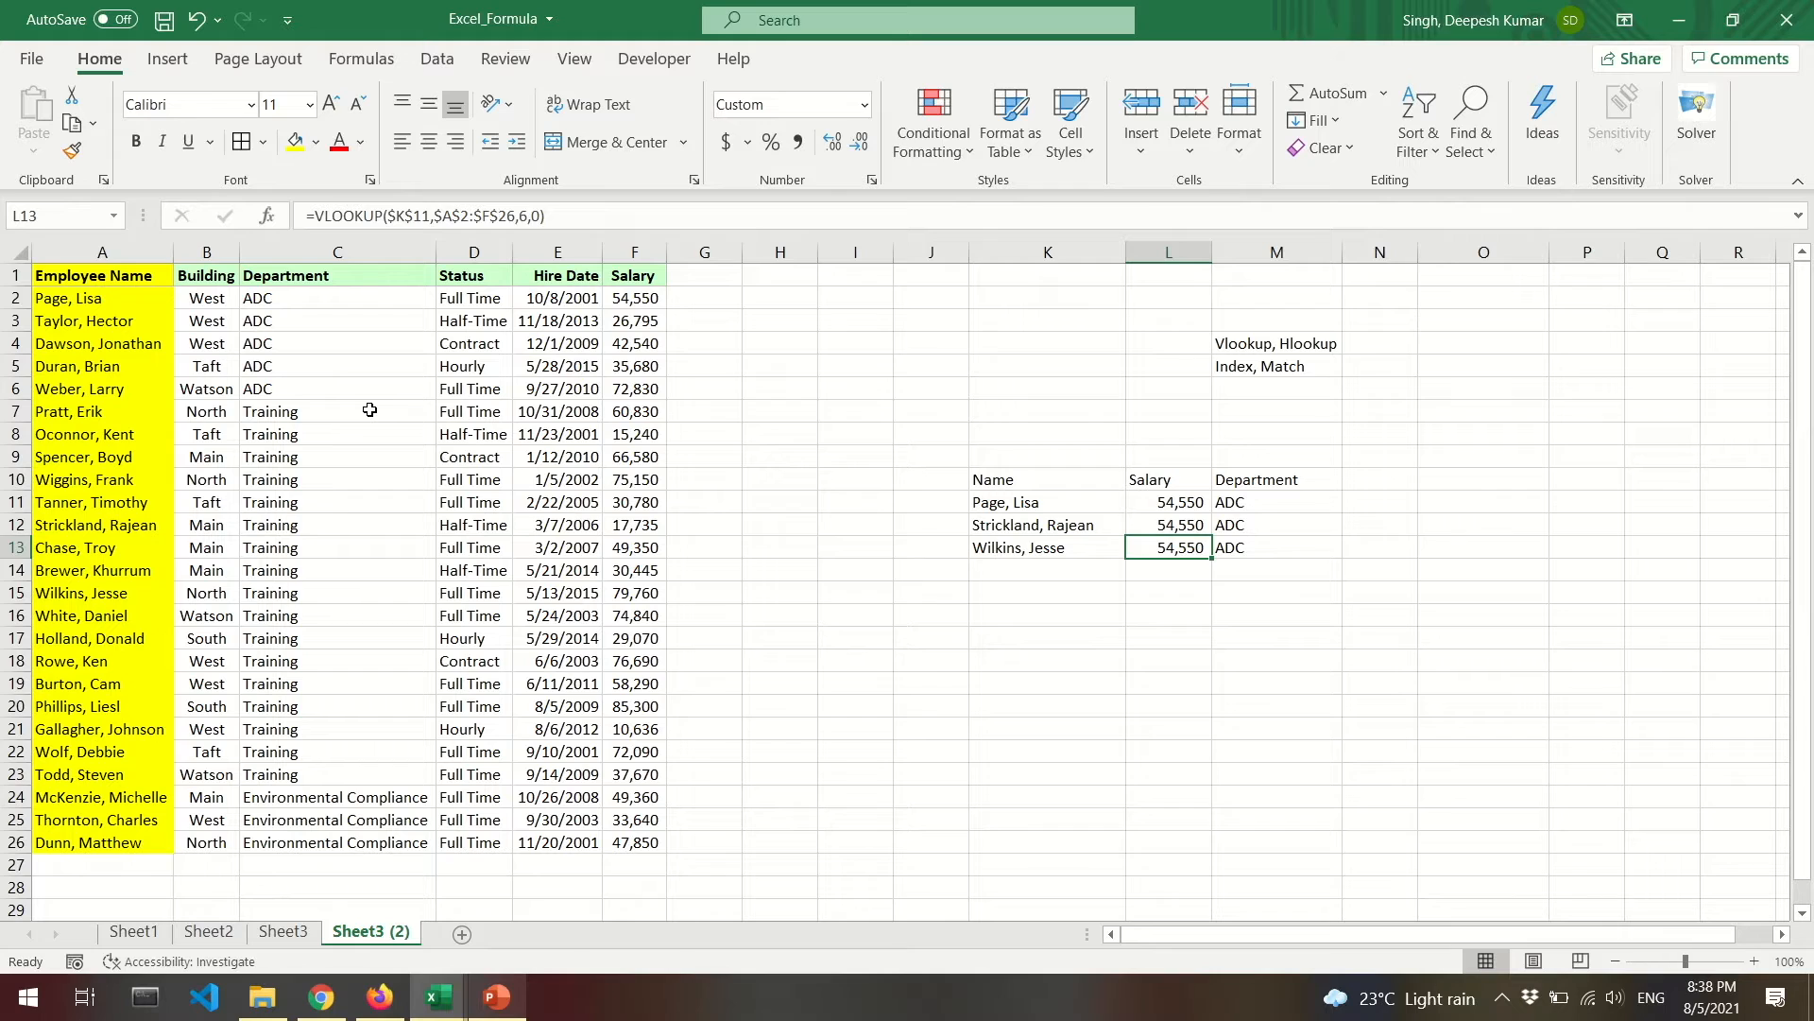
key(Up)
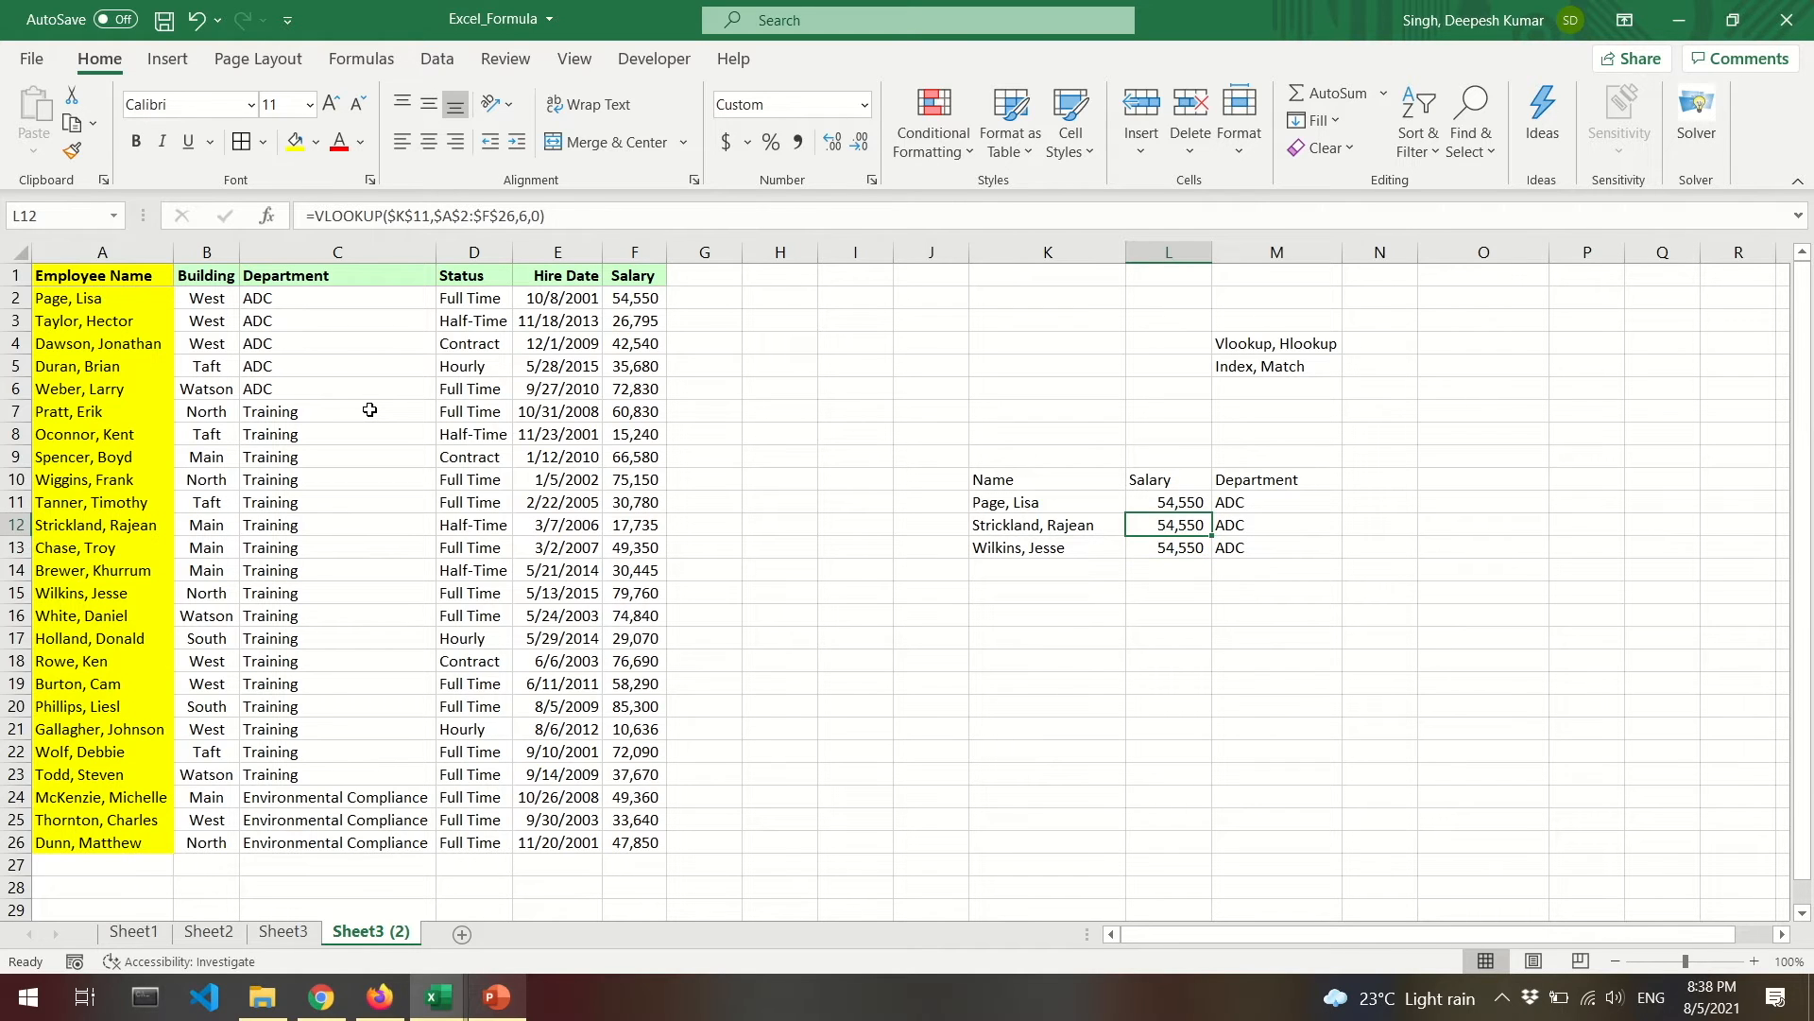
key(F2)
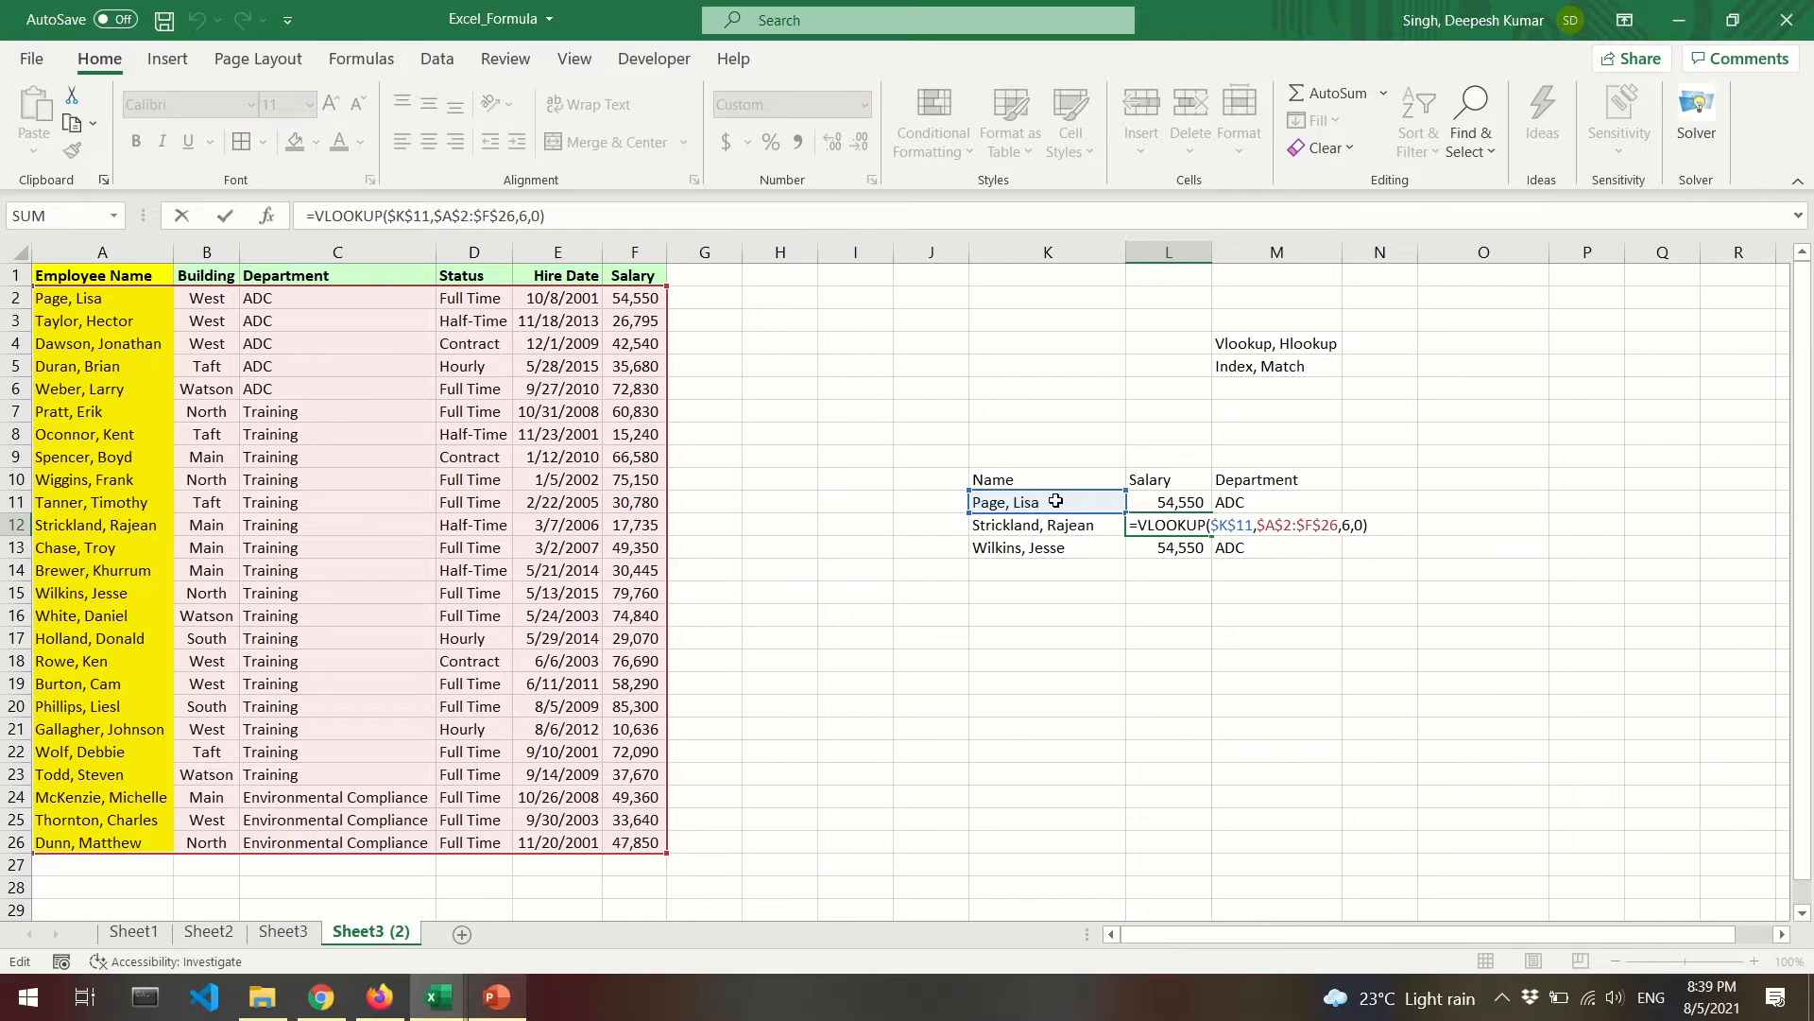
key(shift+Return)
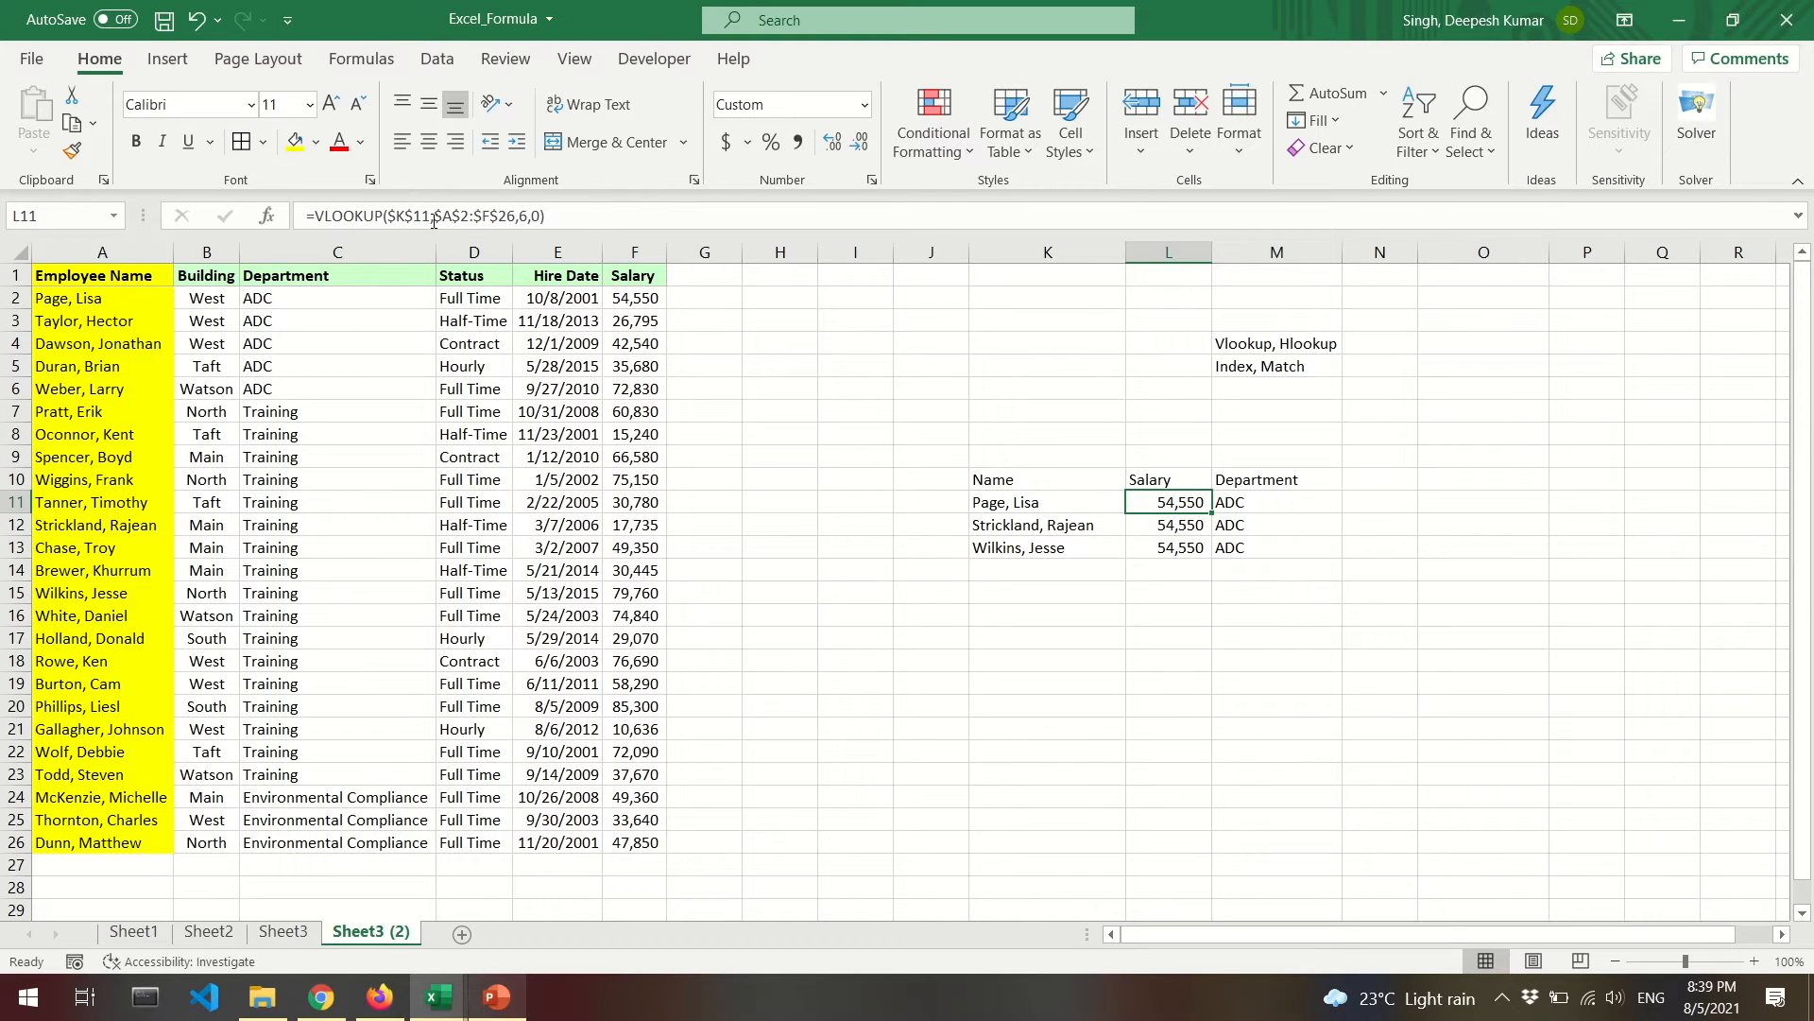
Step: Make the lookup value in L11 relative as K11 and paste the formula into L12
click(409, 215)
key(BackSpace)
key(Left)
key(BackSpace)
key(ctrl+Return)
key(ctrl+c)
key(Down)
key(ctrl+v)
key(F2)
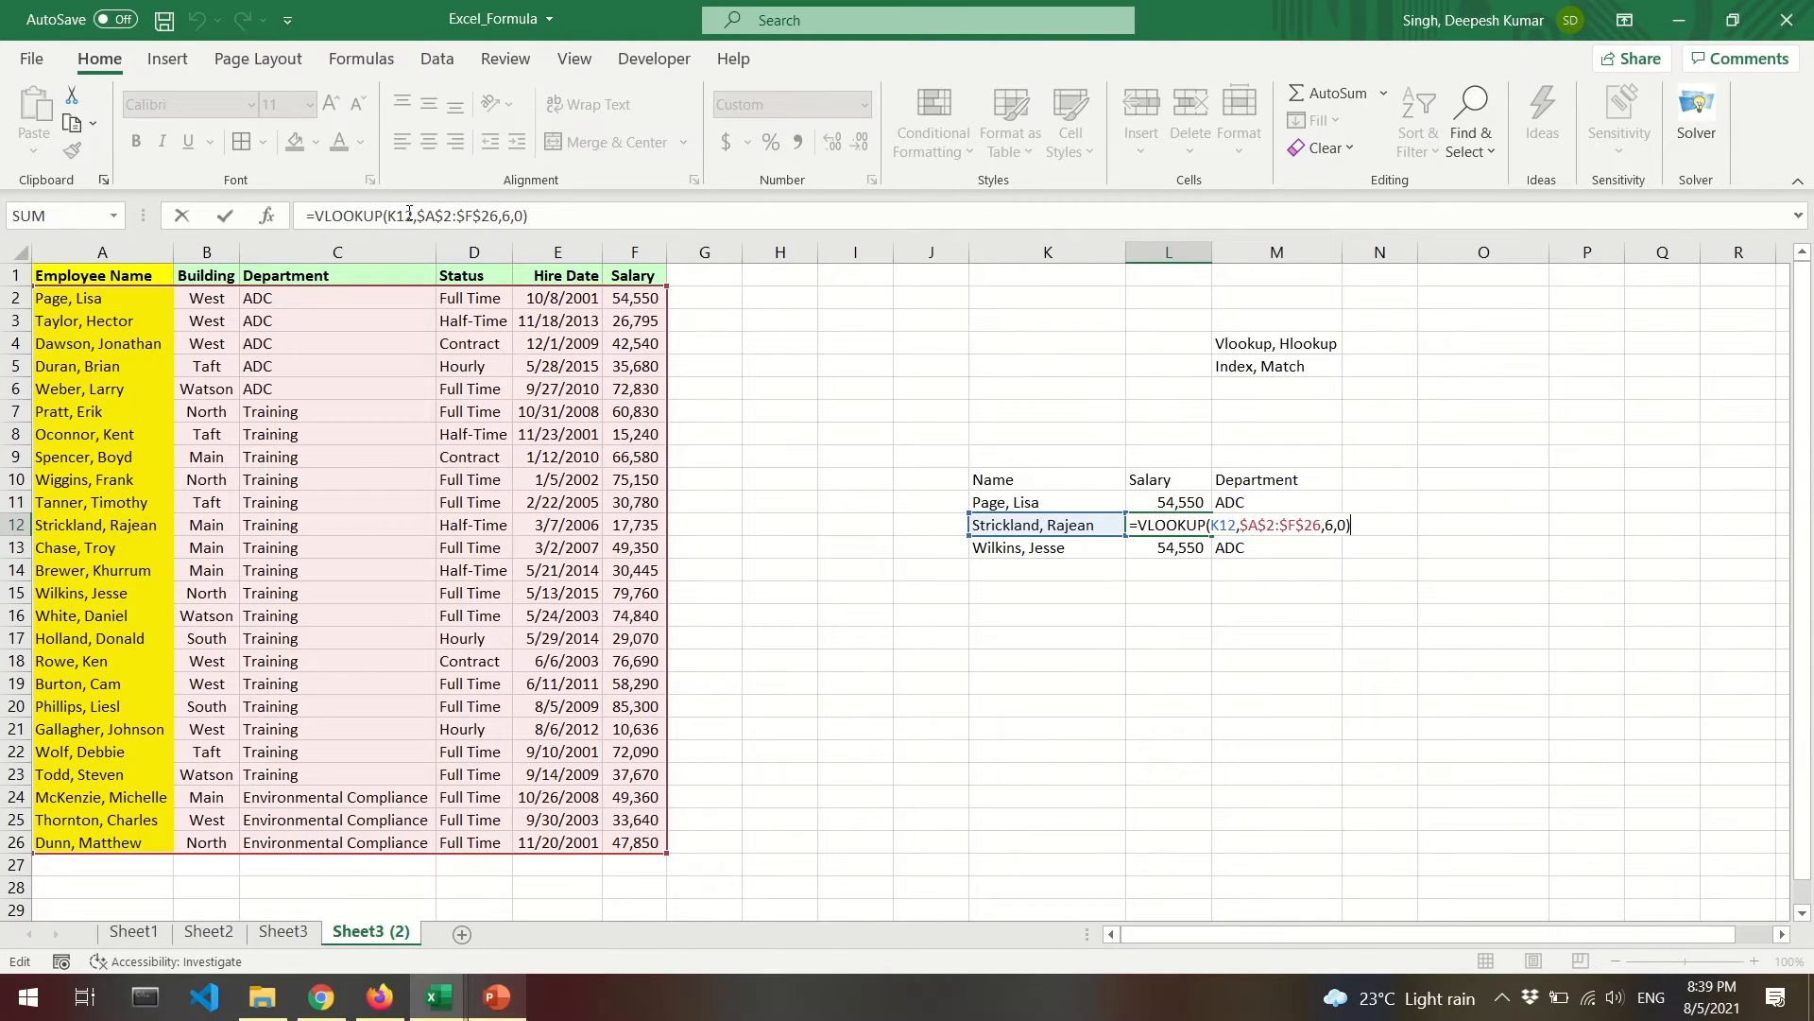
key(Escape)
Step: Paste the L11 formula into M11 and set its column index to 3
key(Up)
key(ctrl+c)
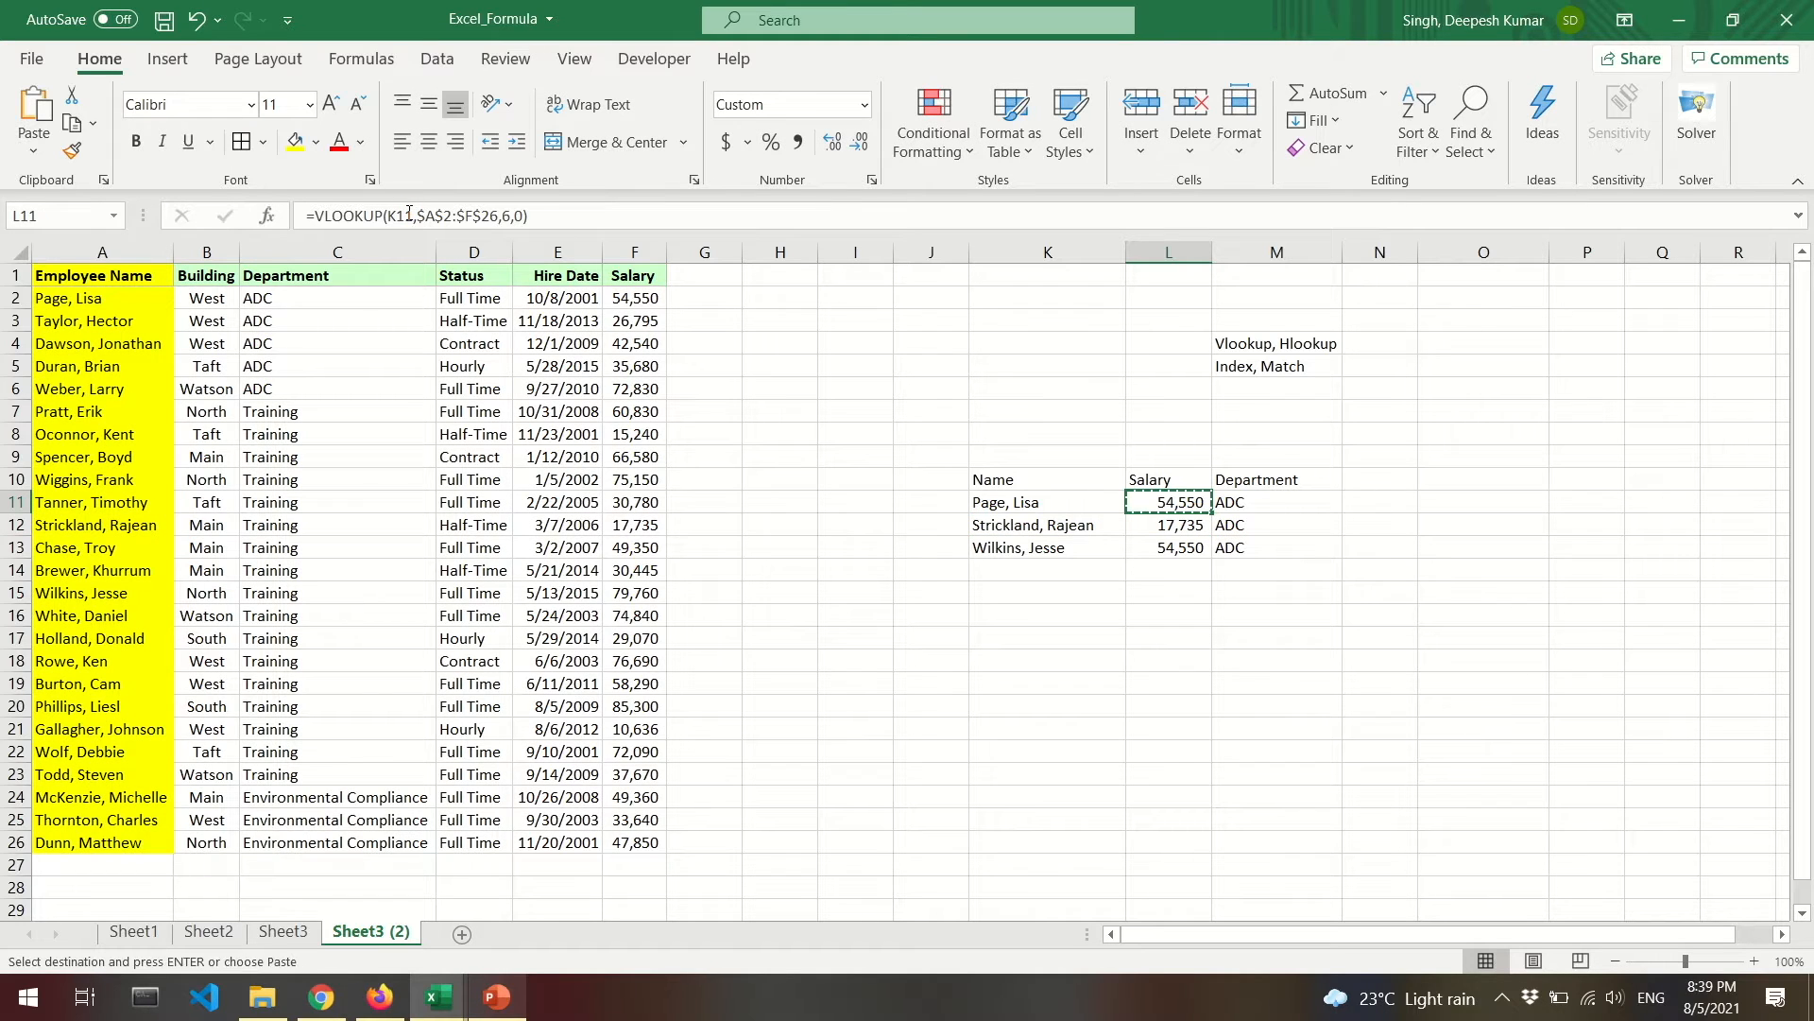
key(Right)
key(ctrl+v)
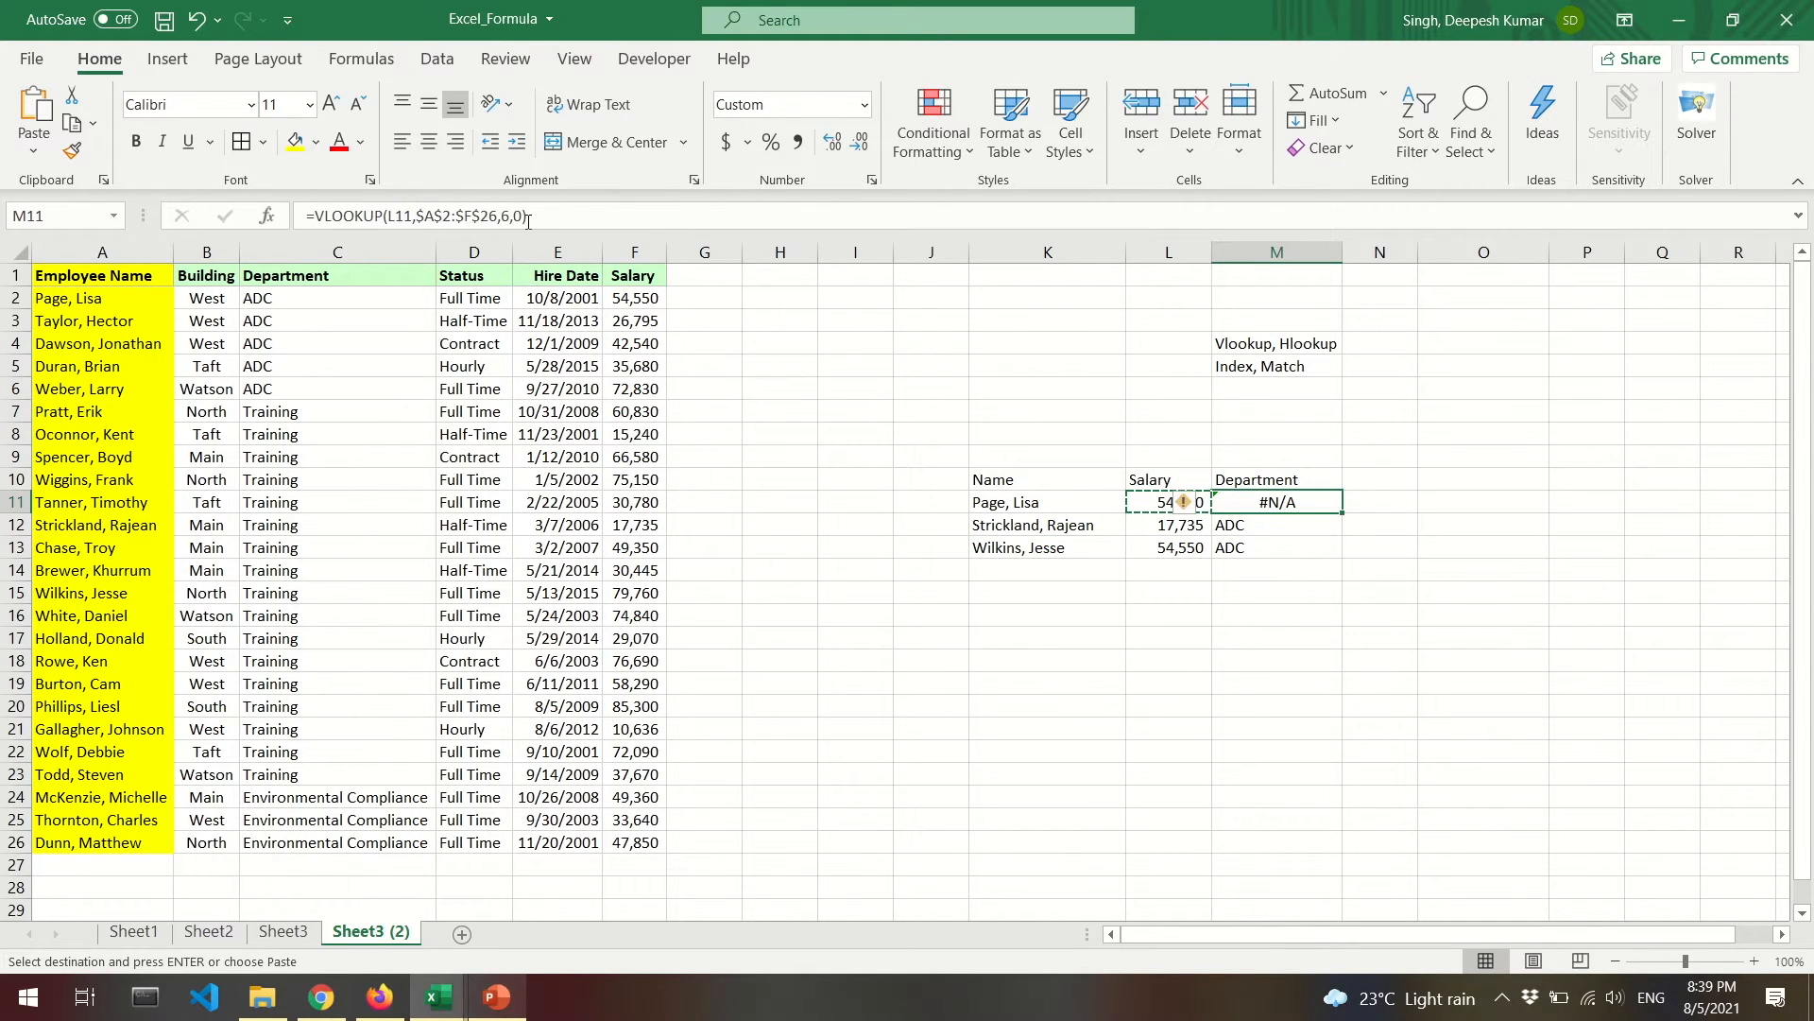
click(511, 215)
key(BackSpace)
text(3)
key(ctrl+Return)
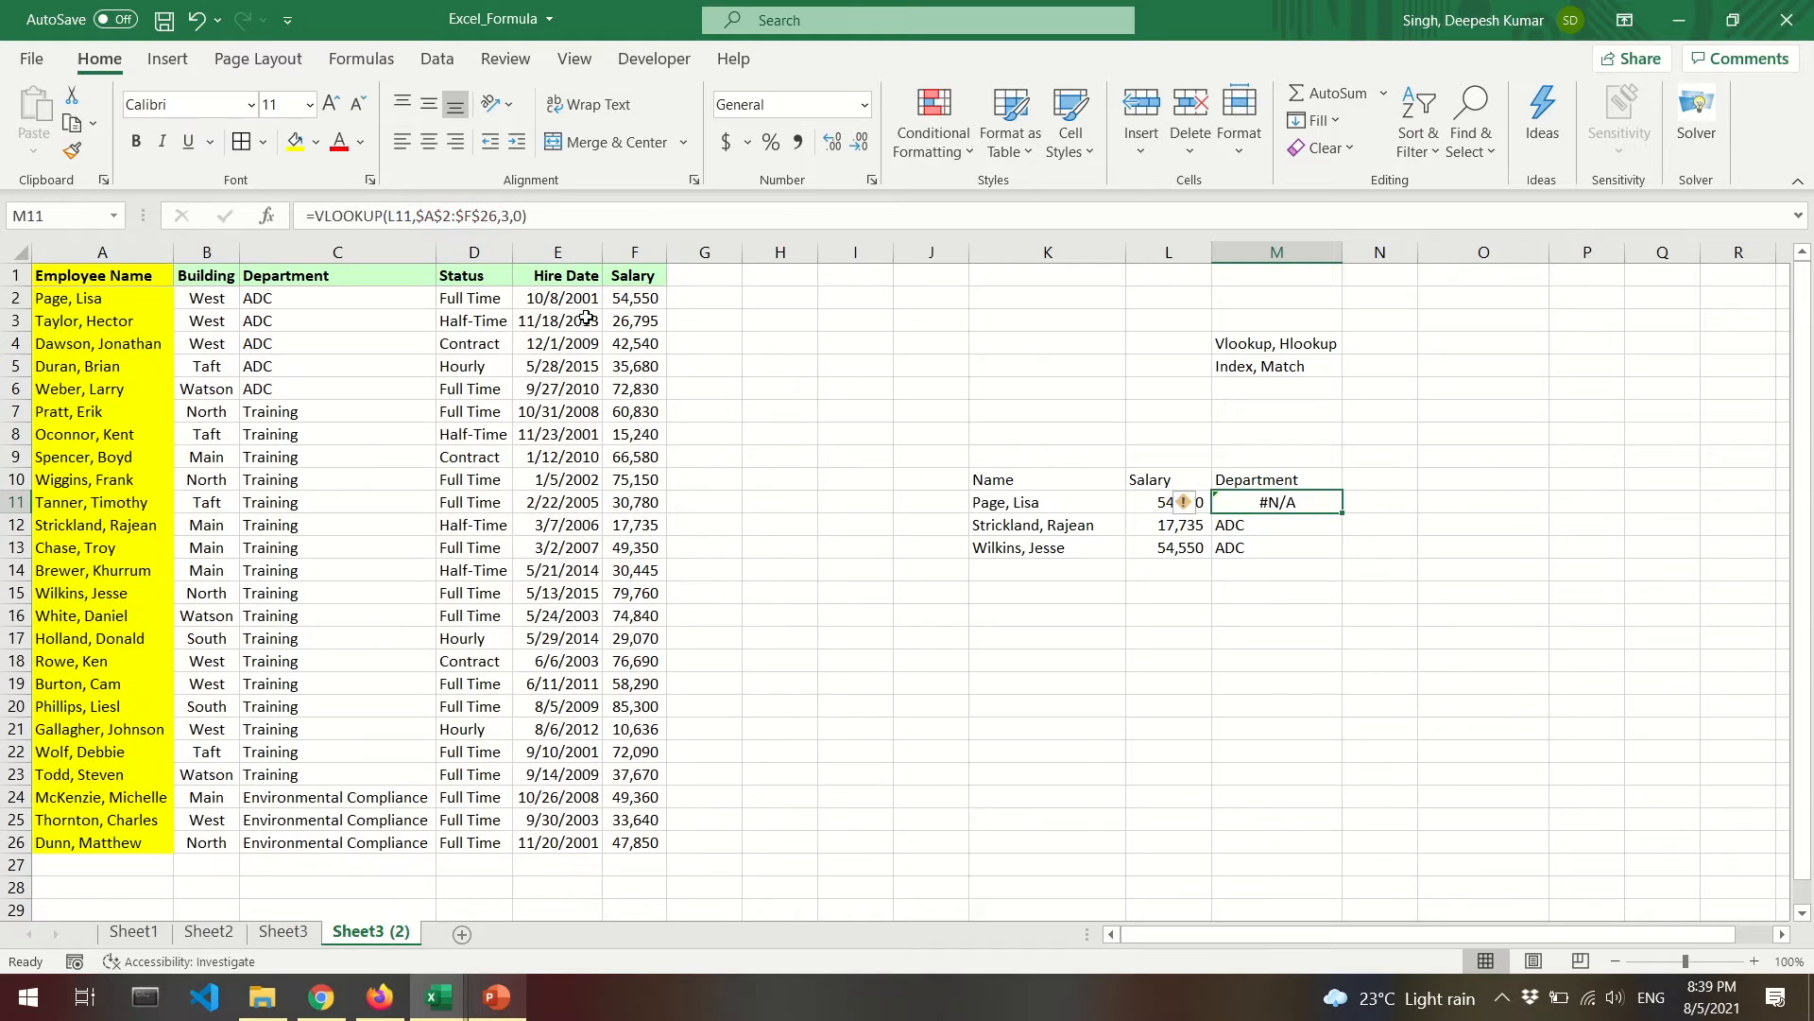
key(F2)
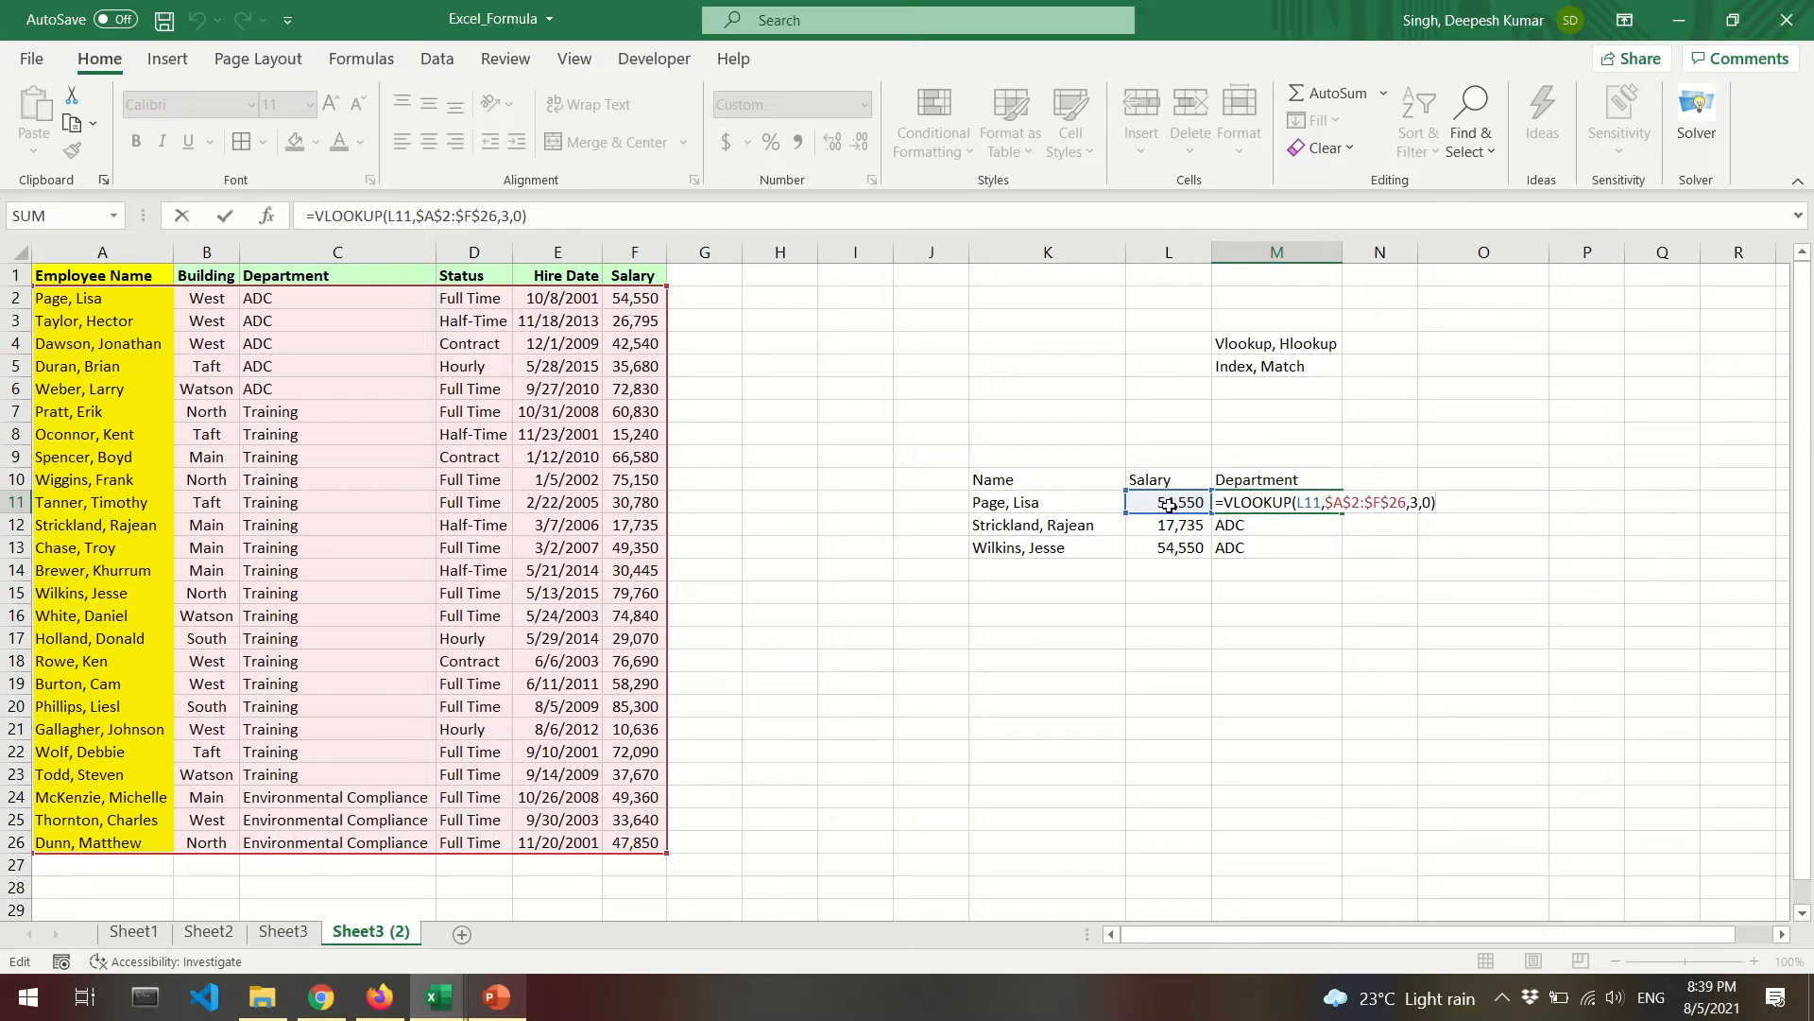
key(ctrl+Return)
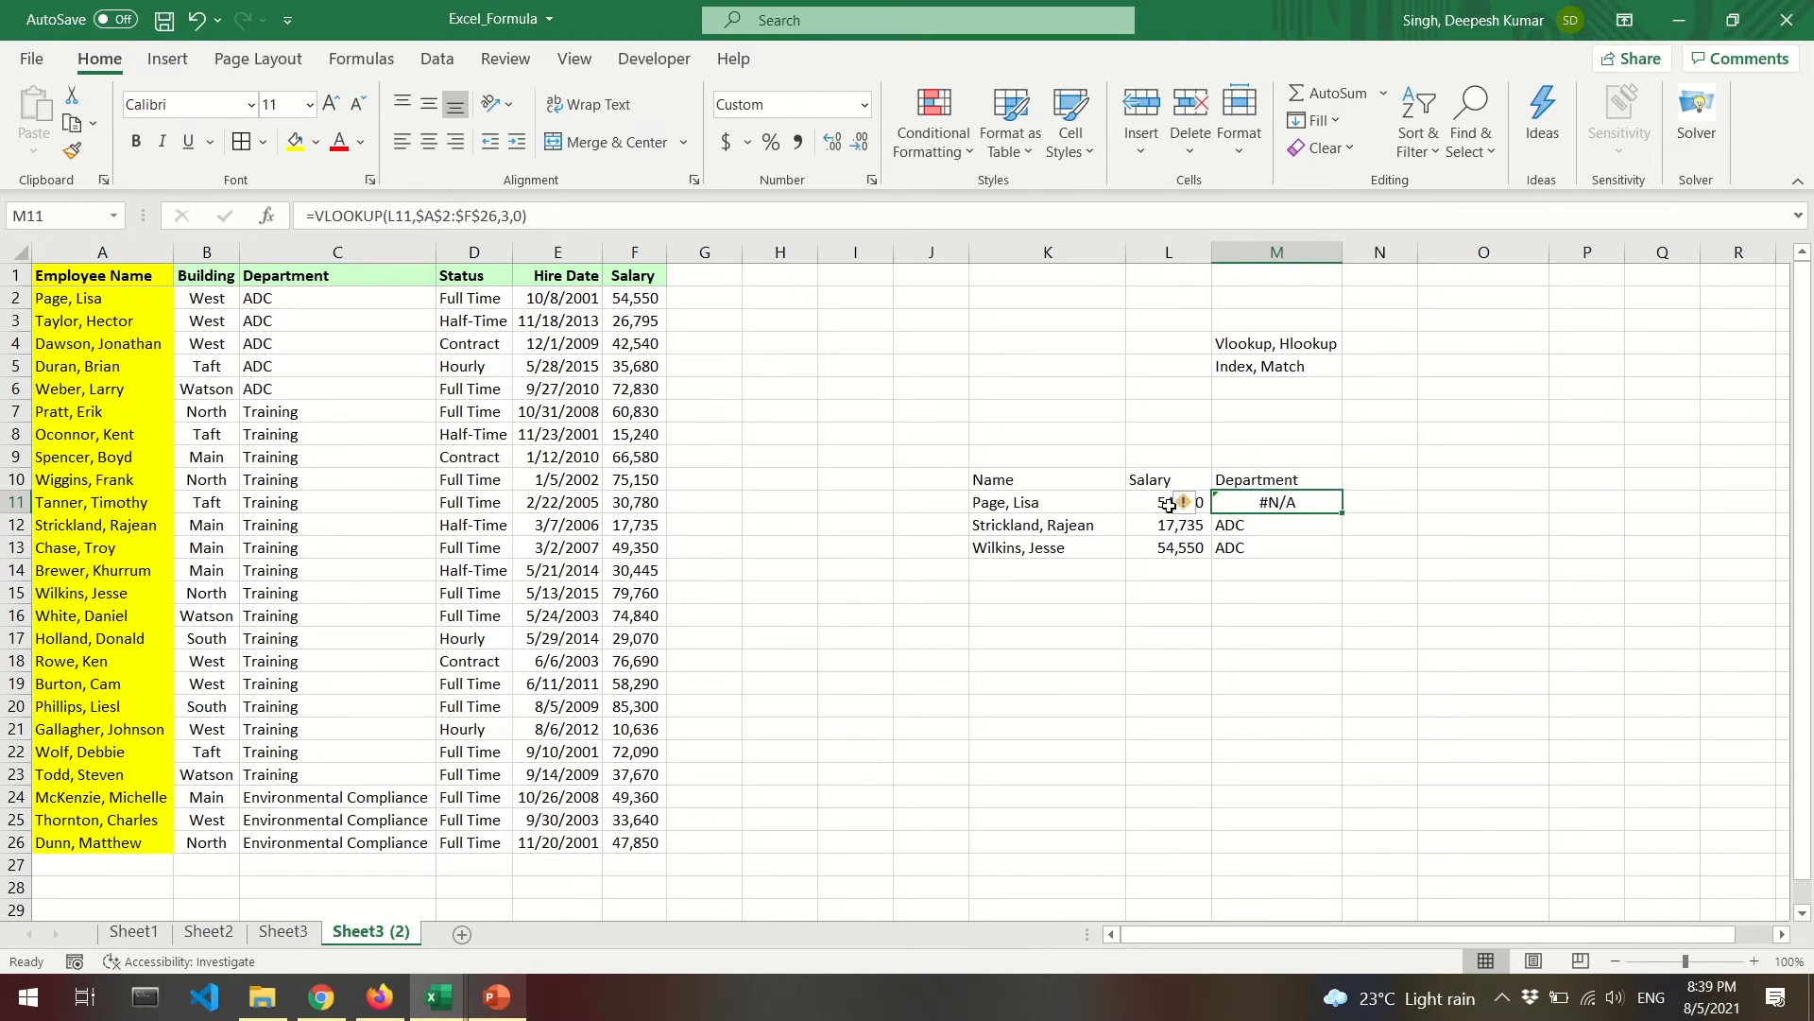
Step: Make L11's lookup value absolute as $K$11 and paste the formula into M11 and L12
click(1169, 504)
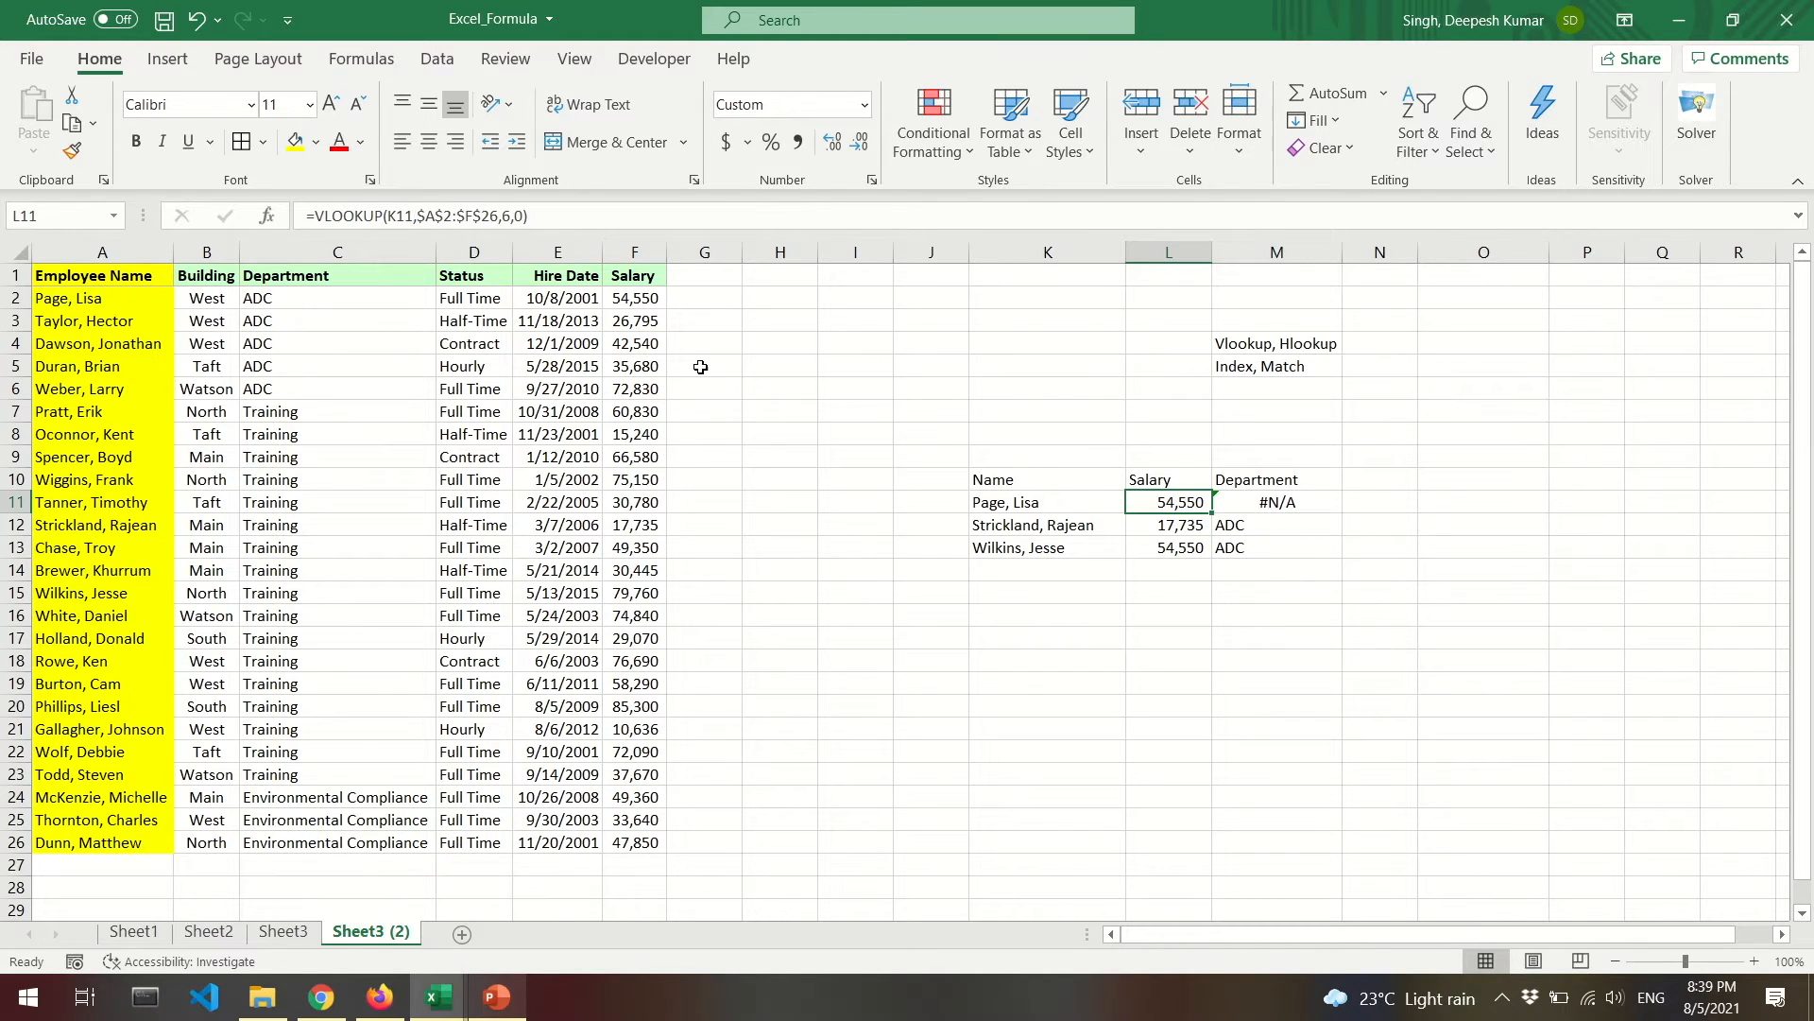
click(406, 215)
key(F4)
key(ctrl+Return)
key(ctrl+c)
key(Right)
key(ctrl+v)
key(Left)
key(Down)
key(ctrl+v)
key(F2)
key(Escape)
key(Up)
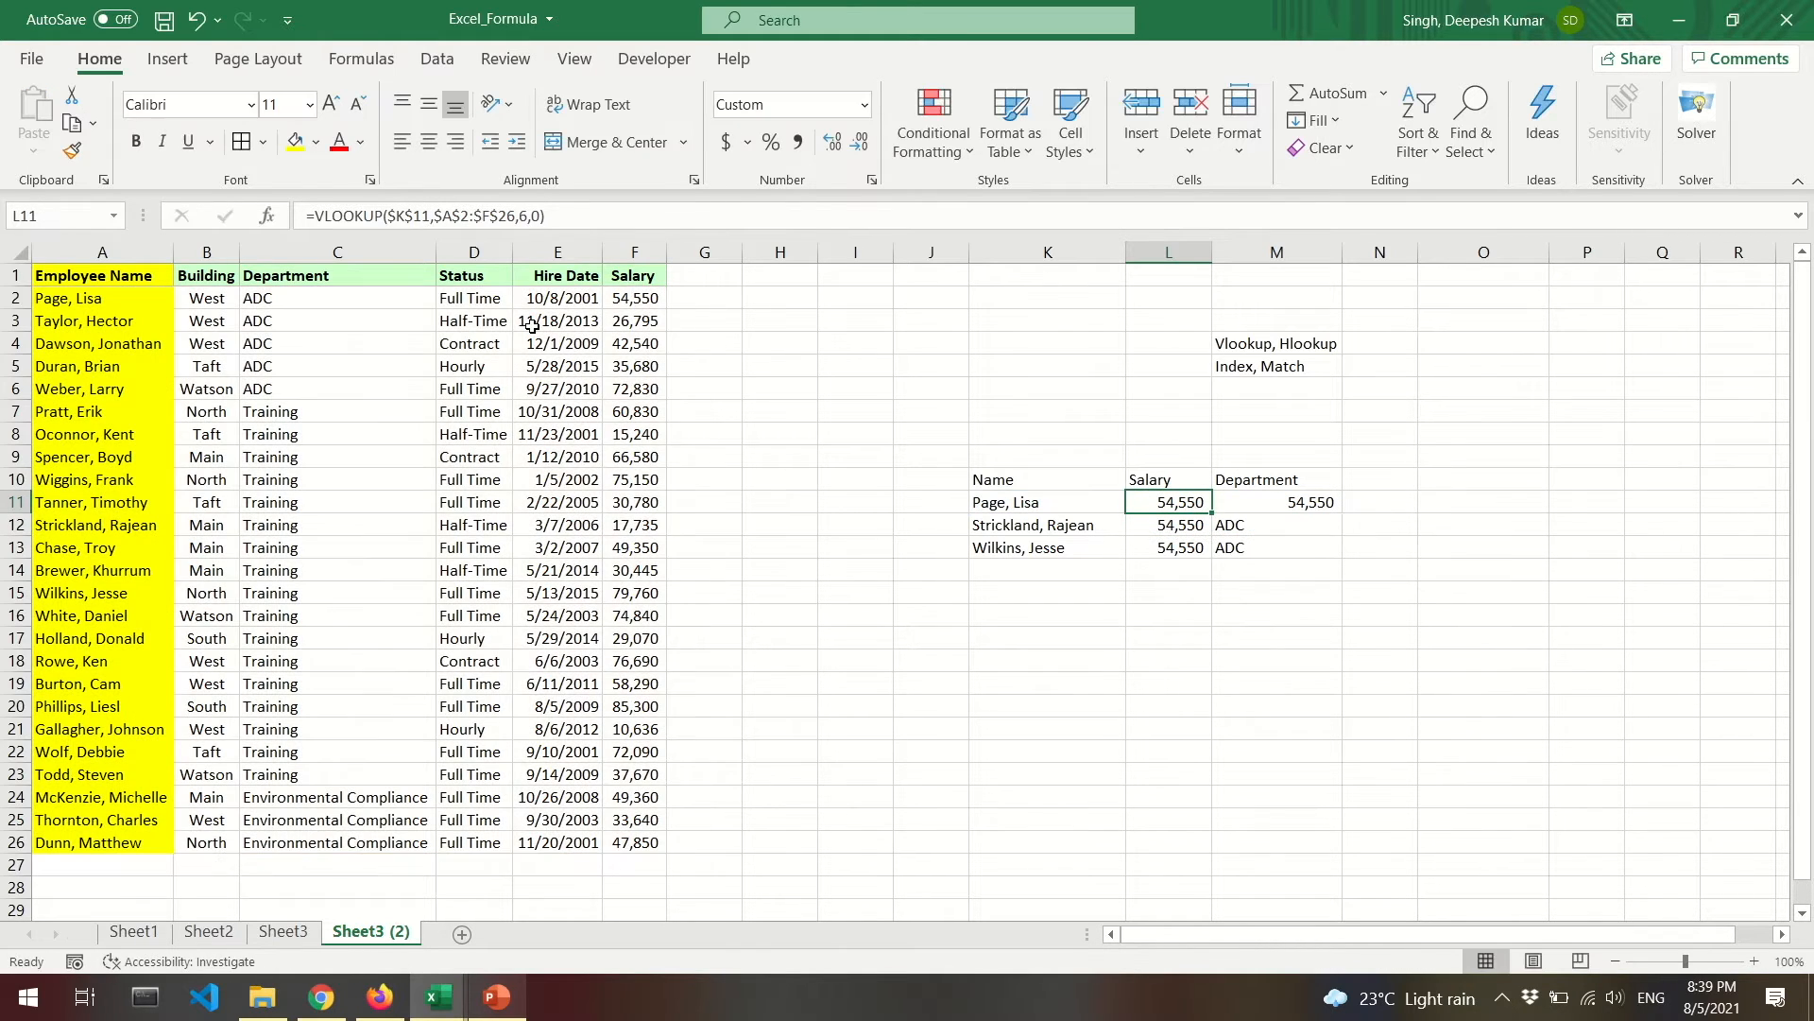
Step: Change L11's lookup value to the mixed reference $K11 and paste the formula into L12 and M11
click(413, 214)
key(BackSpace)
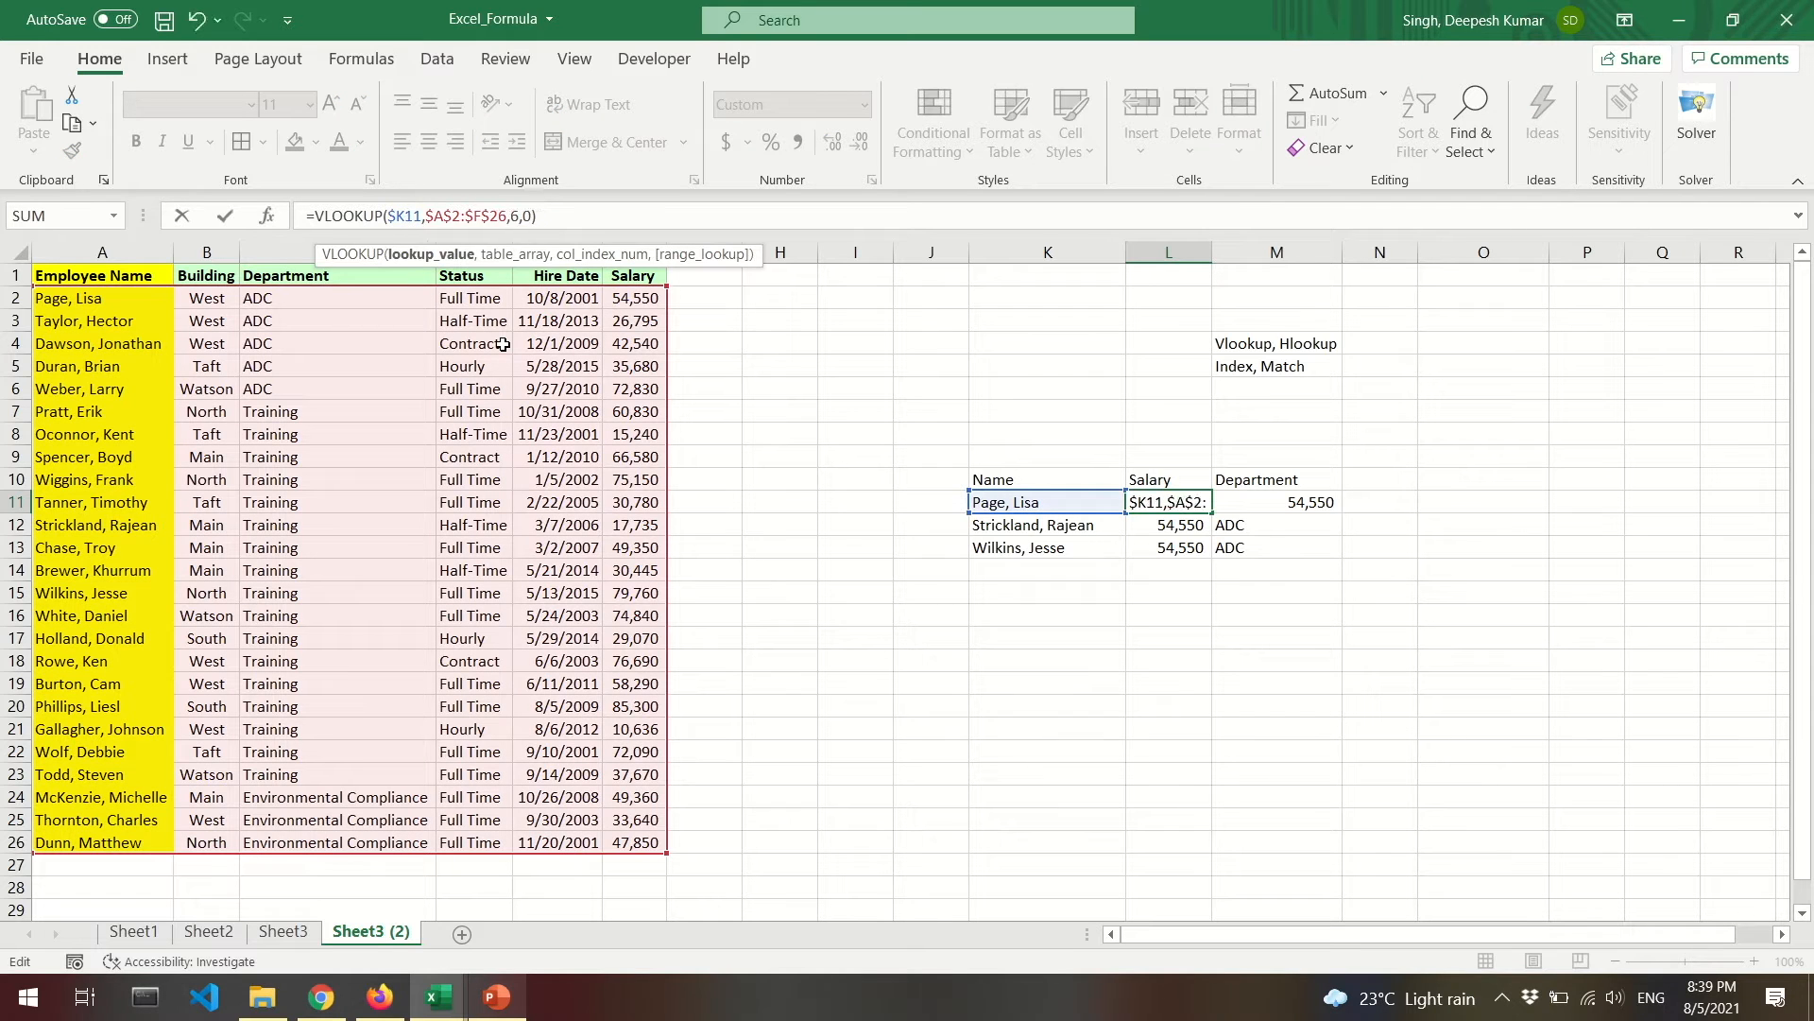
key(ctrl+Return)
key(ctrl+c)
key(Down)
key(ctrl+v)
key(F2)
key(Escape)
key(Up)
key(ctrl+c)
key(Right)
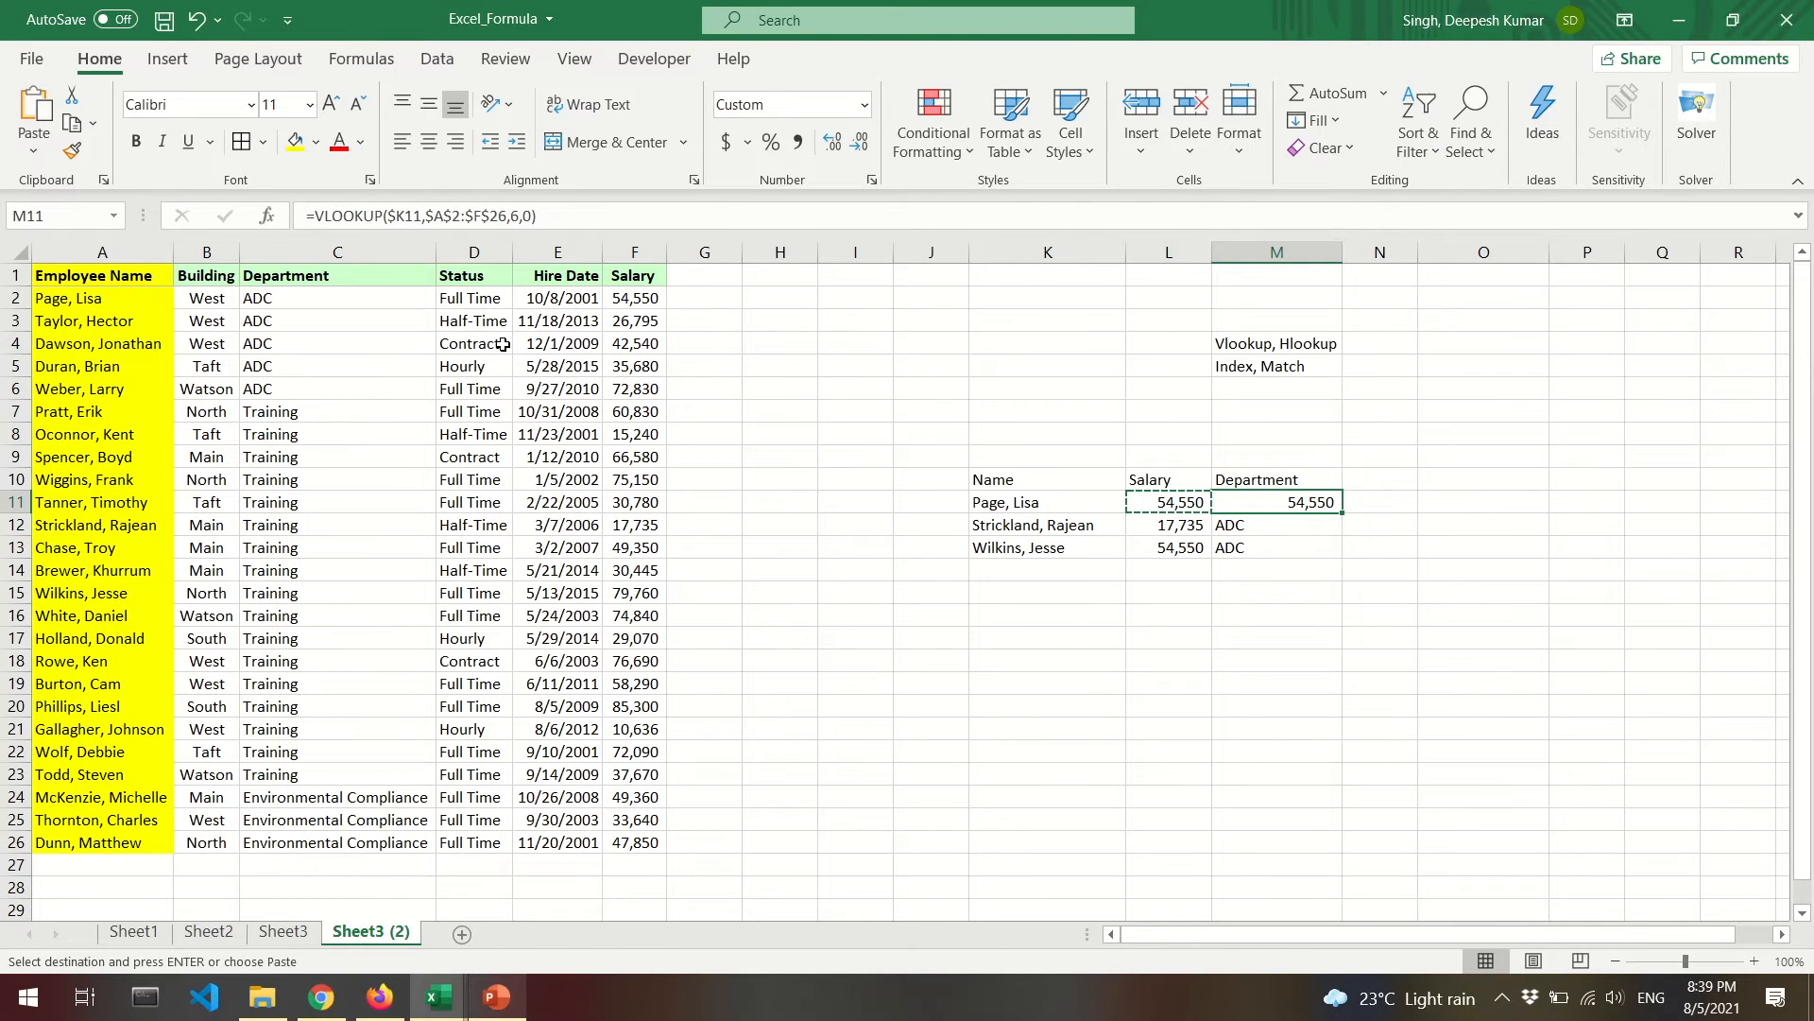
key(Escape)
key(F2)
key(Escape)
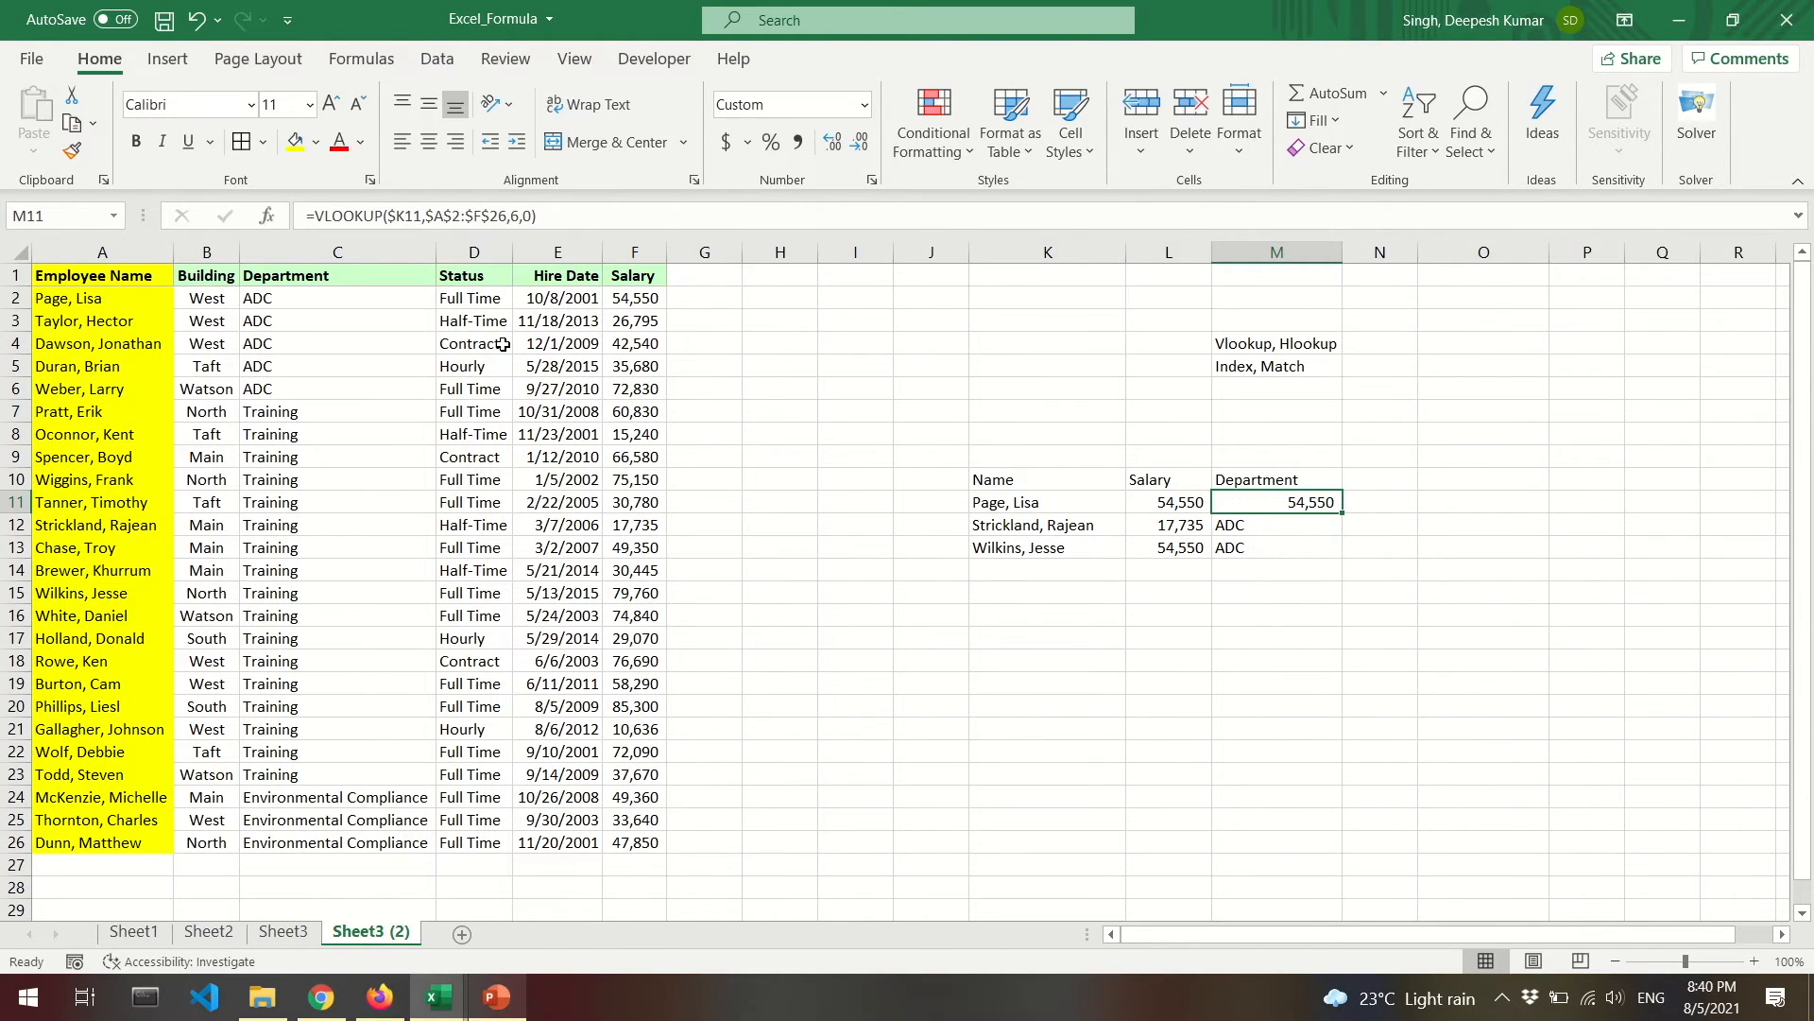
Step: Set the column index of the M11 formula to 3
key(F2)
click(516, 216)
key(BackSpace)
text(3)
key(ctrl+Return)
key(ctrl+c)
key(Left)
key(Escape)
Step: Clear the leftover lookup results in M12 and row 13
key(Down)
key(Right)
key(Delete)
key(Down)
key(Left)
key(shift+Right)
key(Delete)
Step: Inspect the salary formulas in L11 and L12 and their lookup references
key(Up)
key(Up)
key(F2)
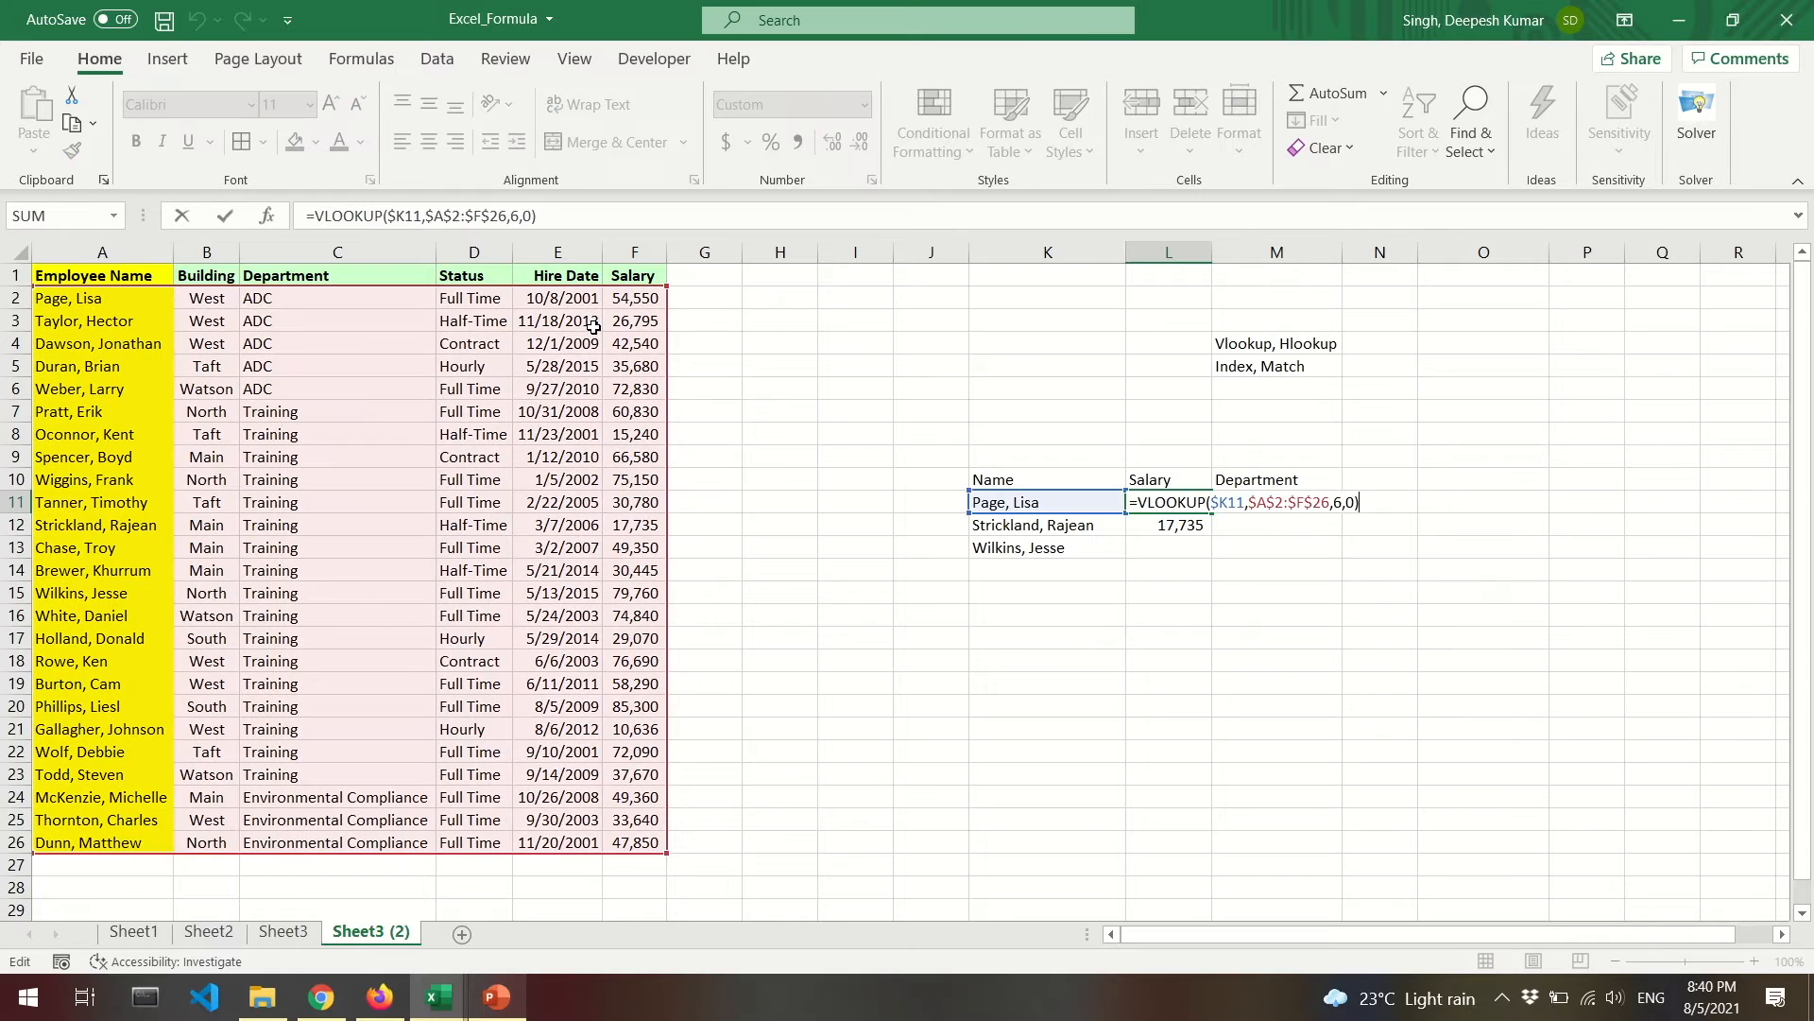
key(ctrl+Return)
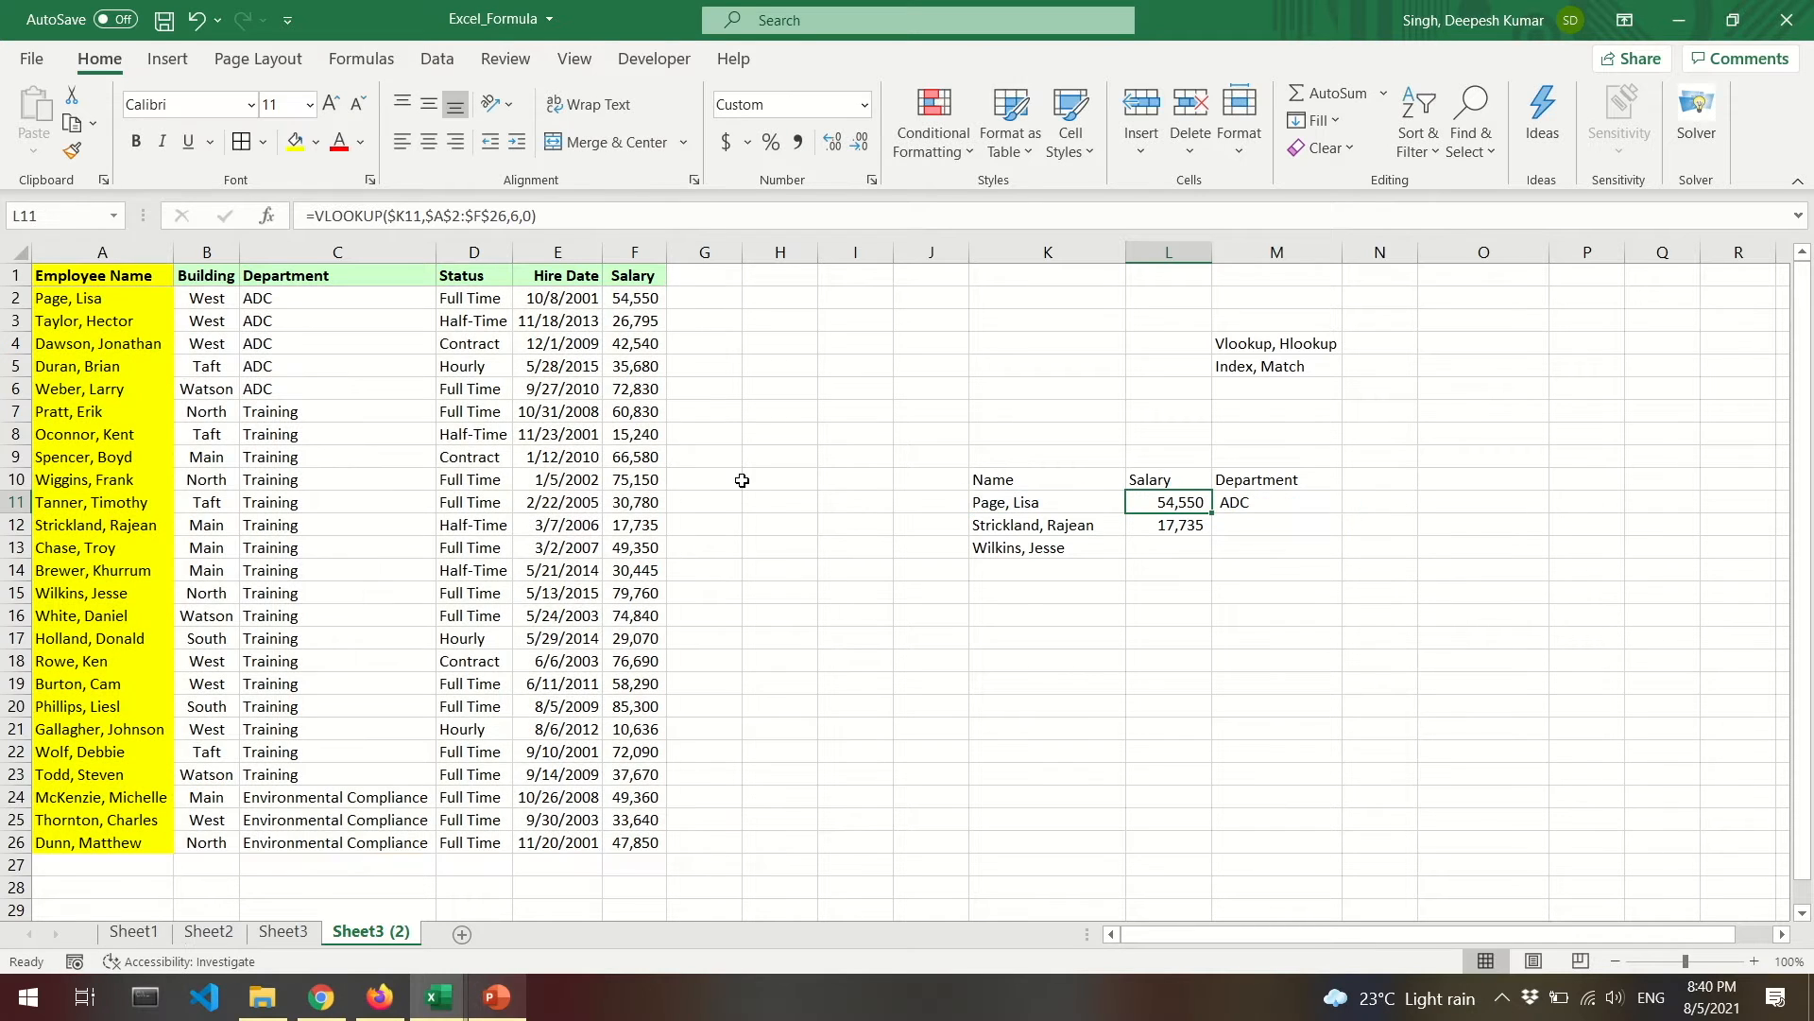
key(ctrl+c)
key(Down)
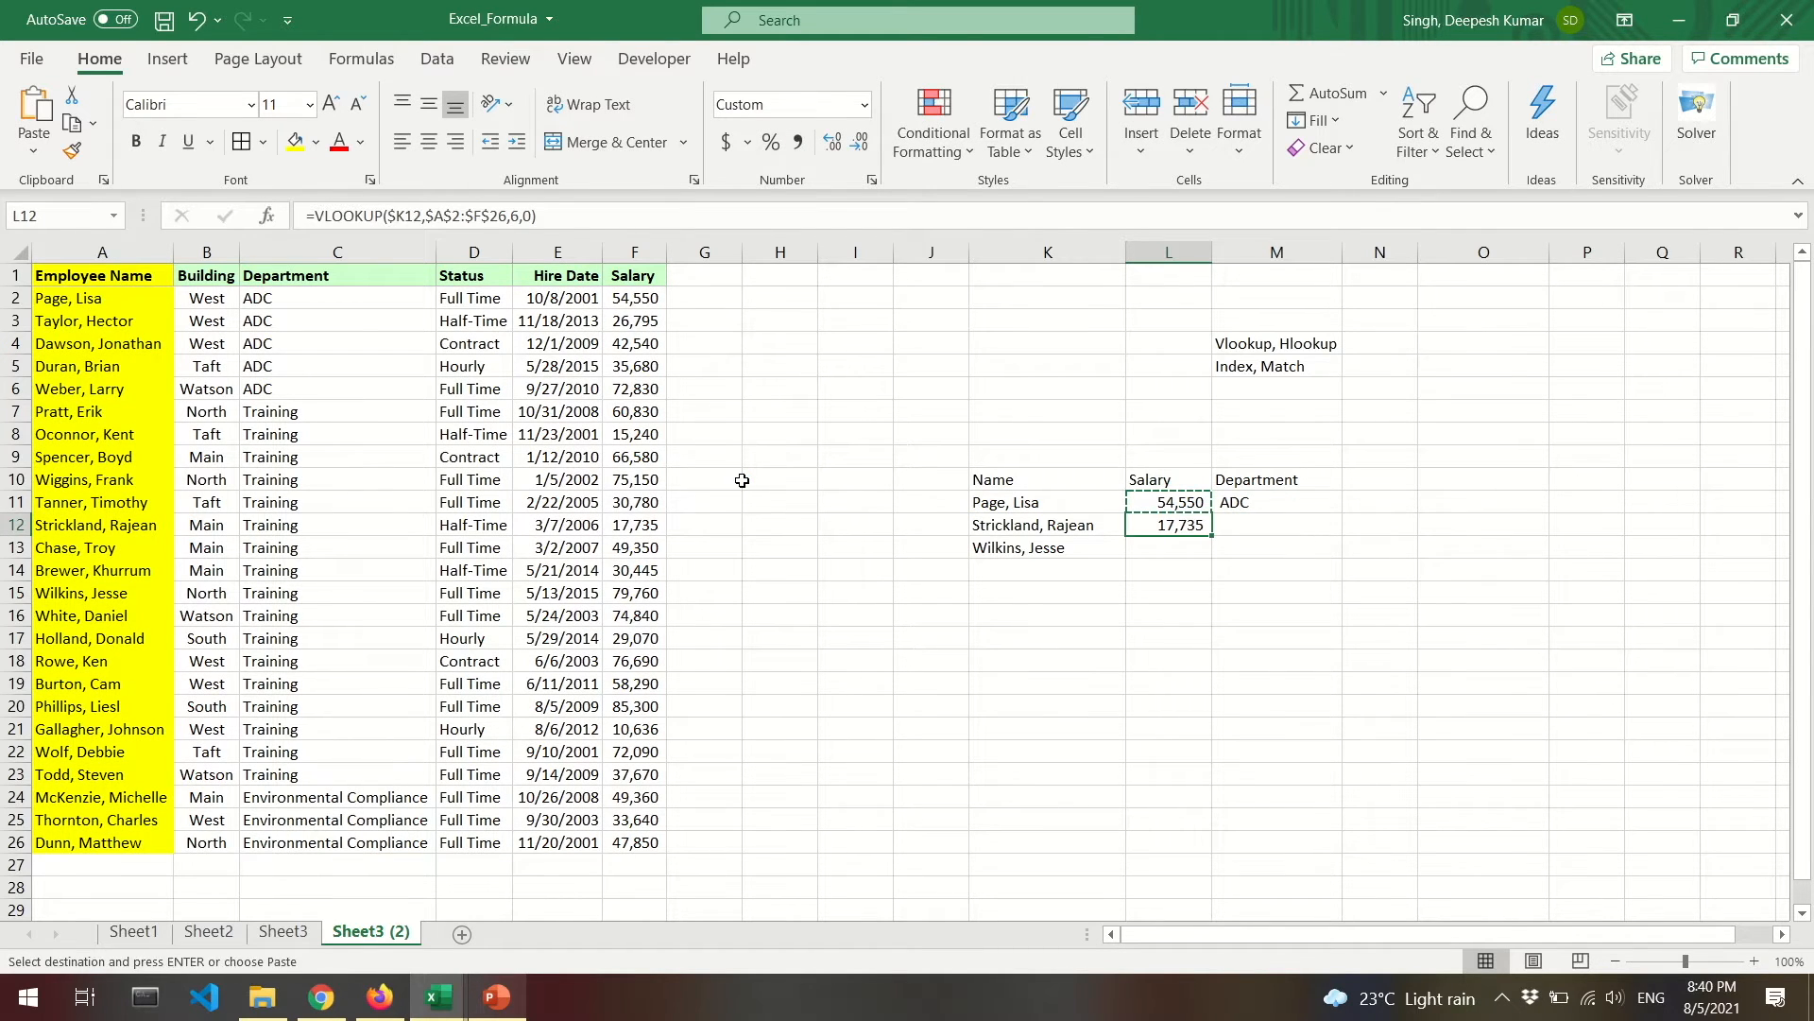
key(F2)
key(Escape)
key(Up)
Step: Paste the L11 formula into M11 and set its column index to 3
key(ctrl+c)
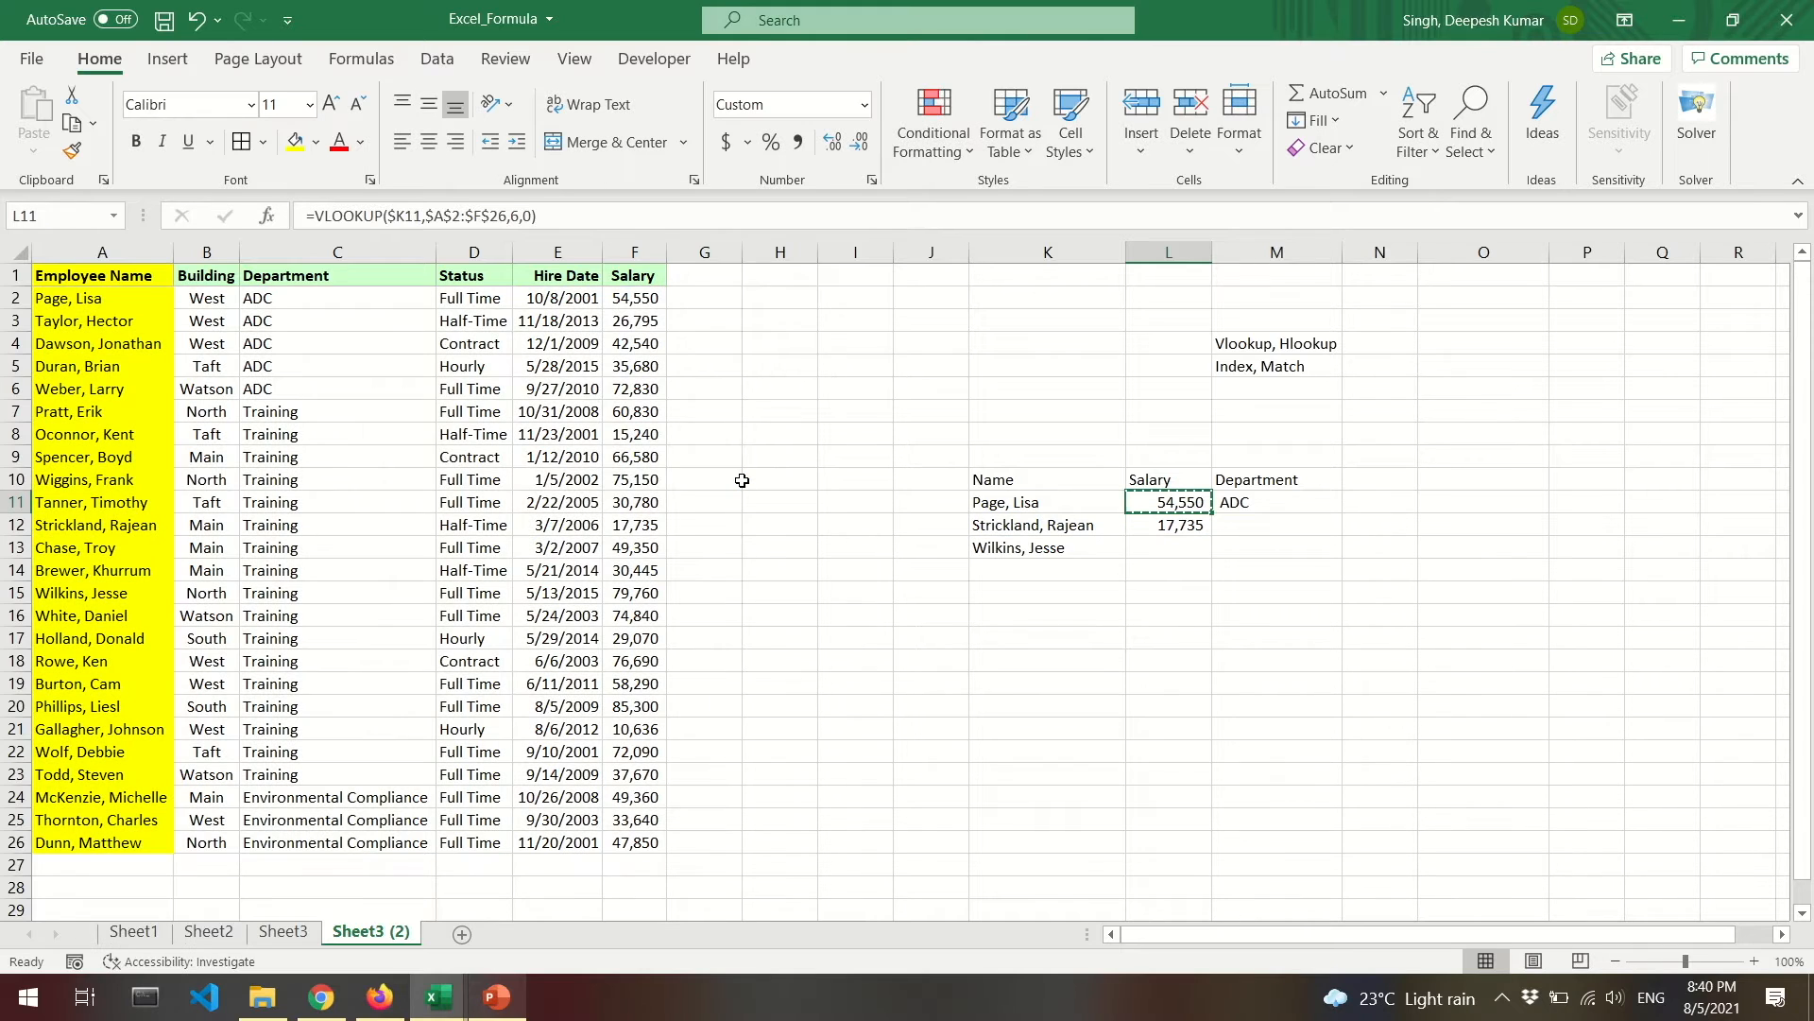
key(Right)
key(ctrl+v)
click(521, 217)
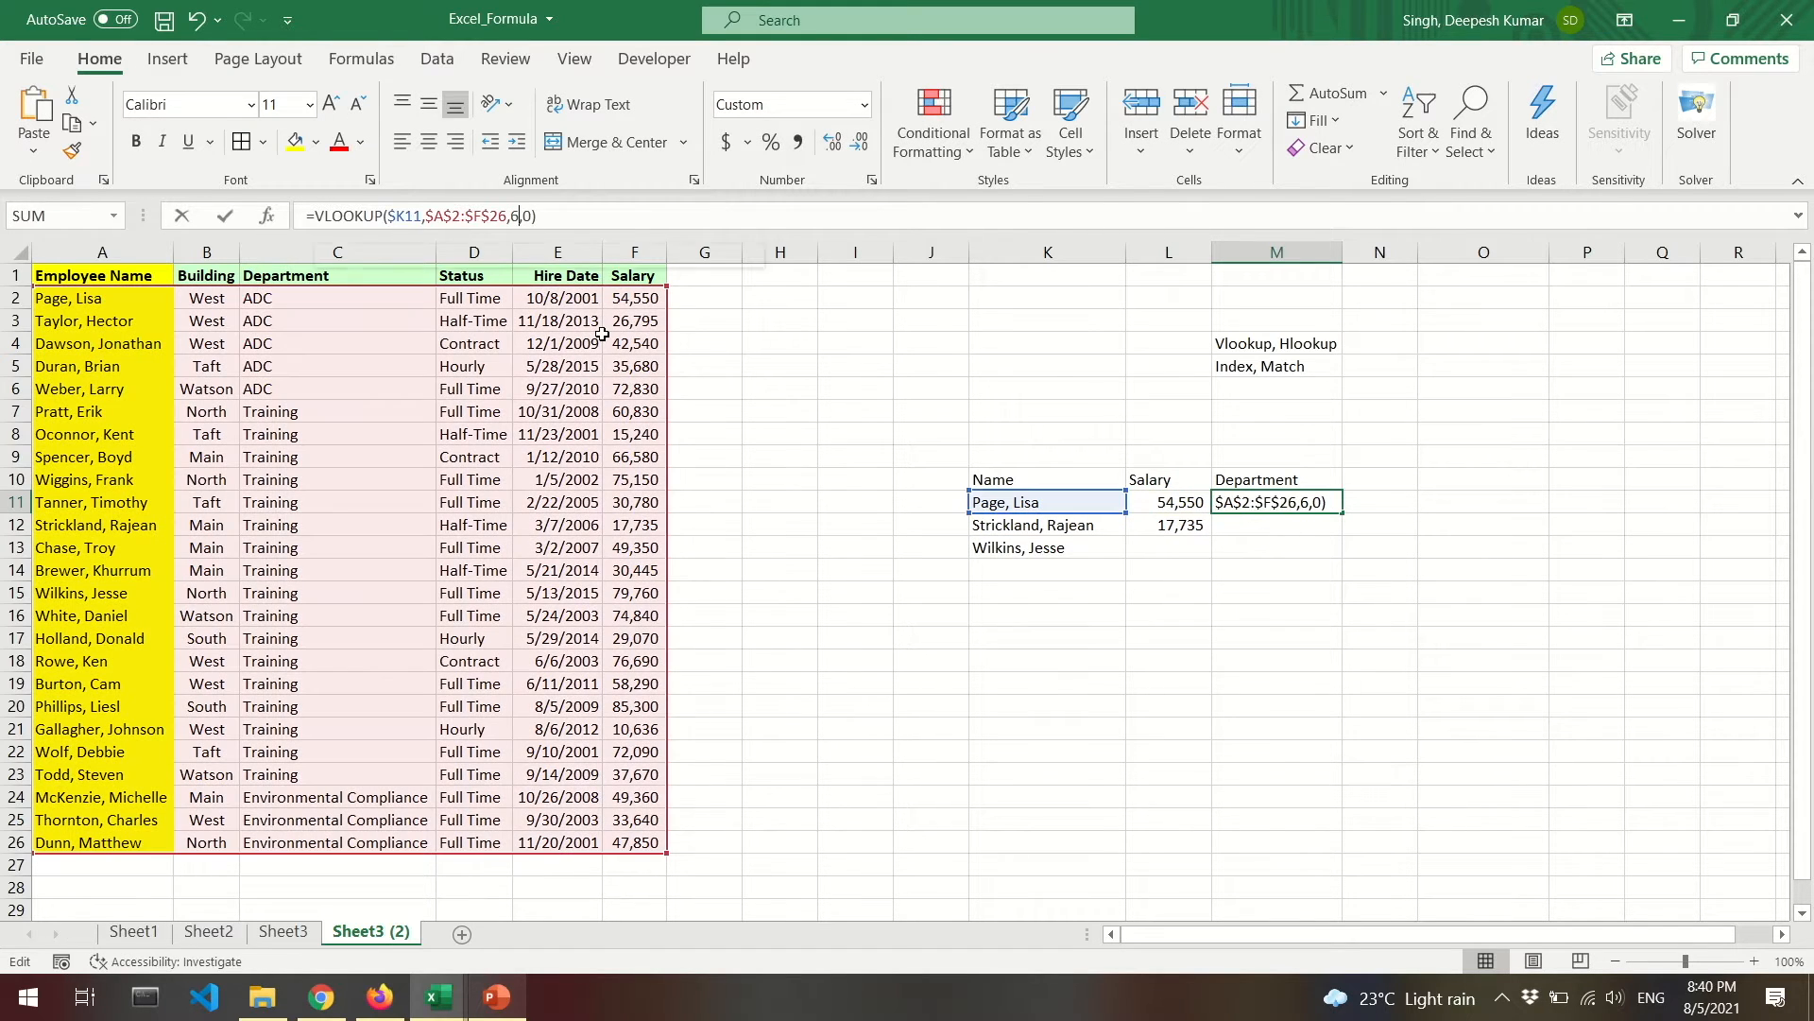
key(BackSpace)
text(3)
key(ctrl+Return)
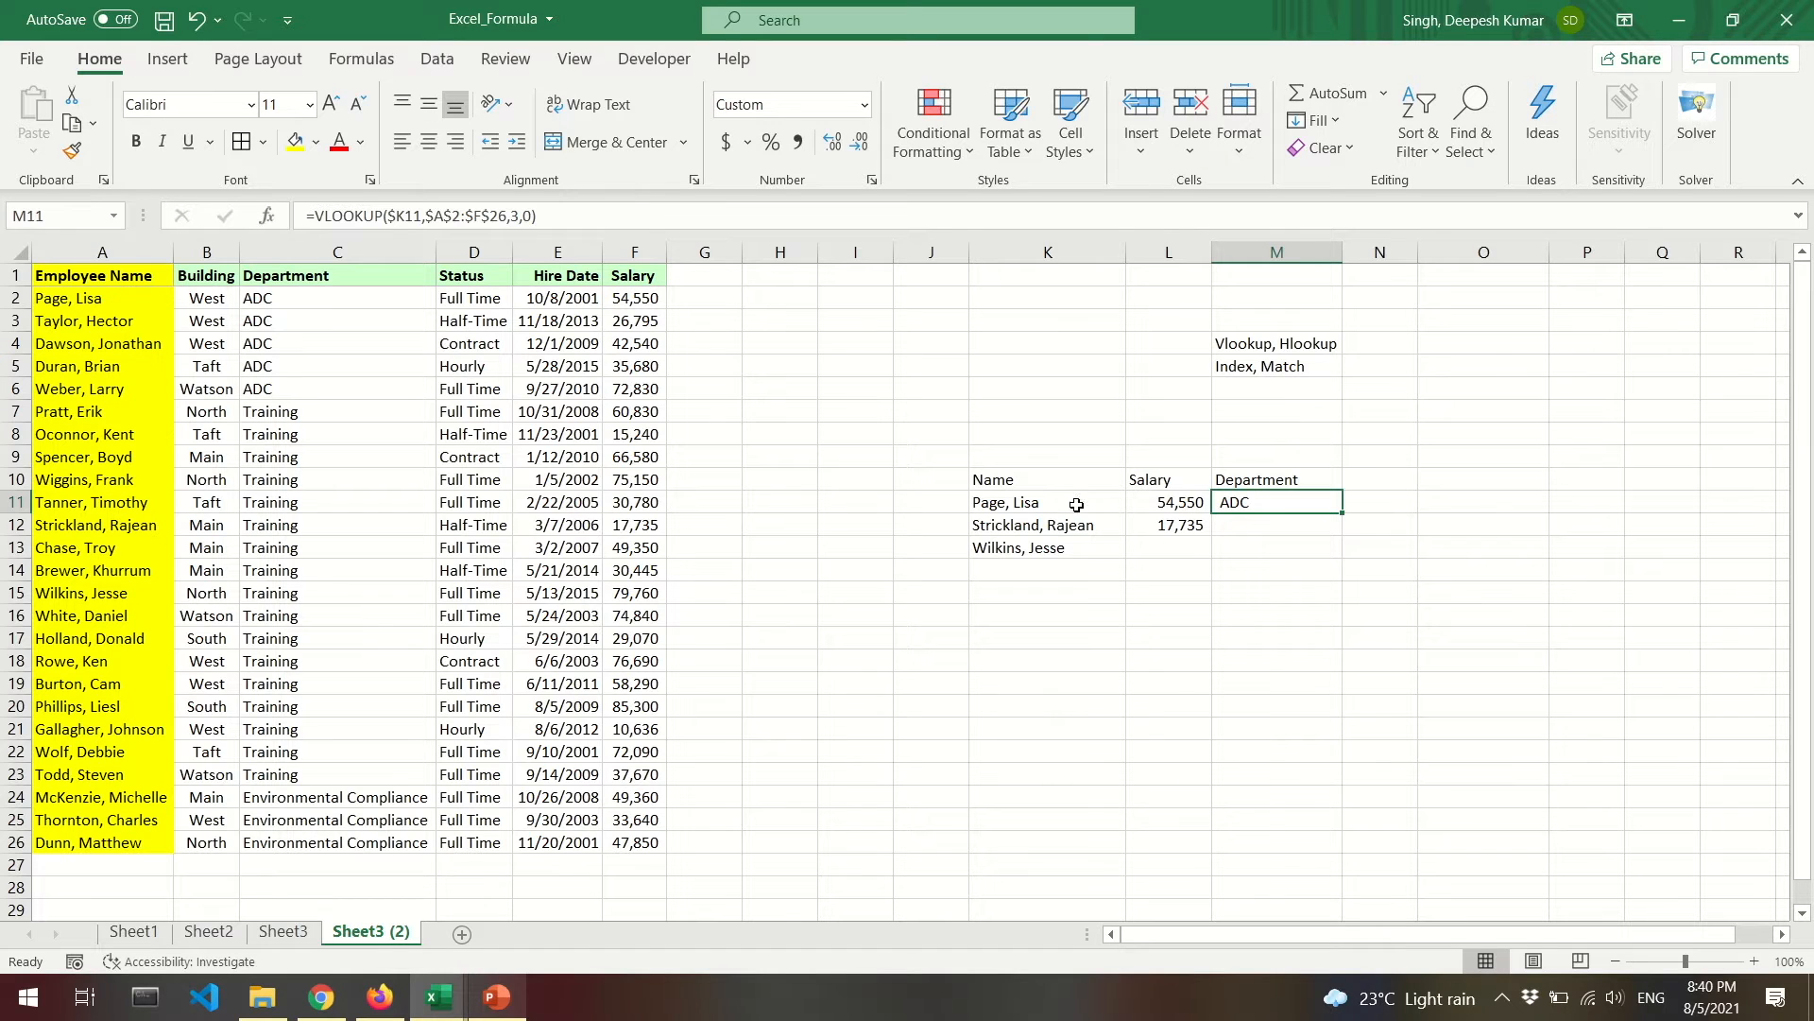
Step: Change L11's lookup value to the mixed reference K$11 and paste the formula into M11
click(1184, 505)
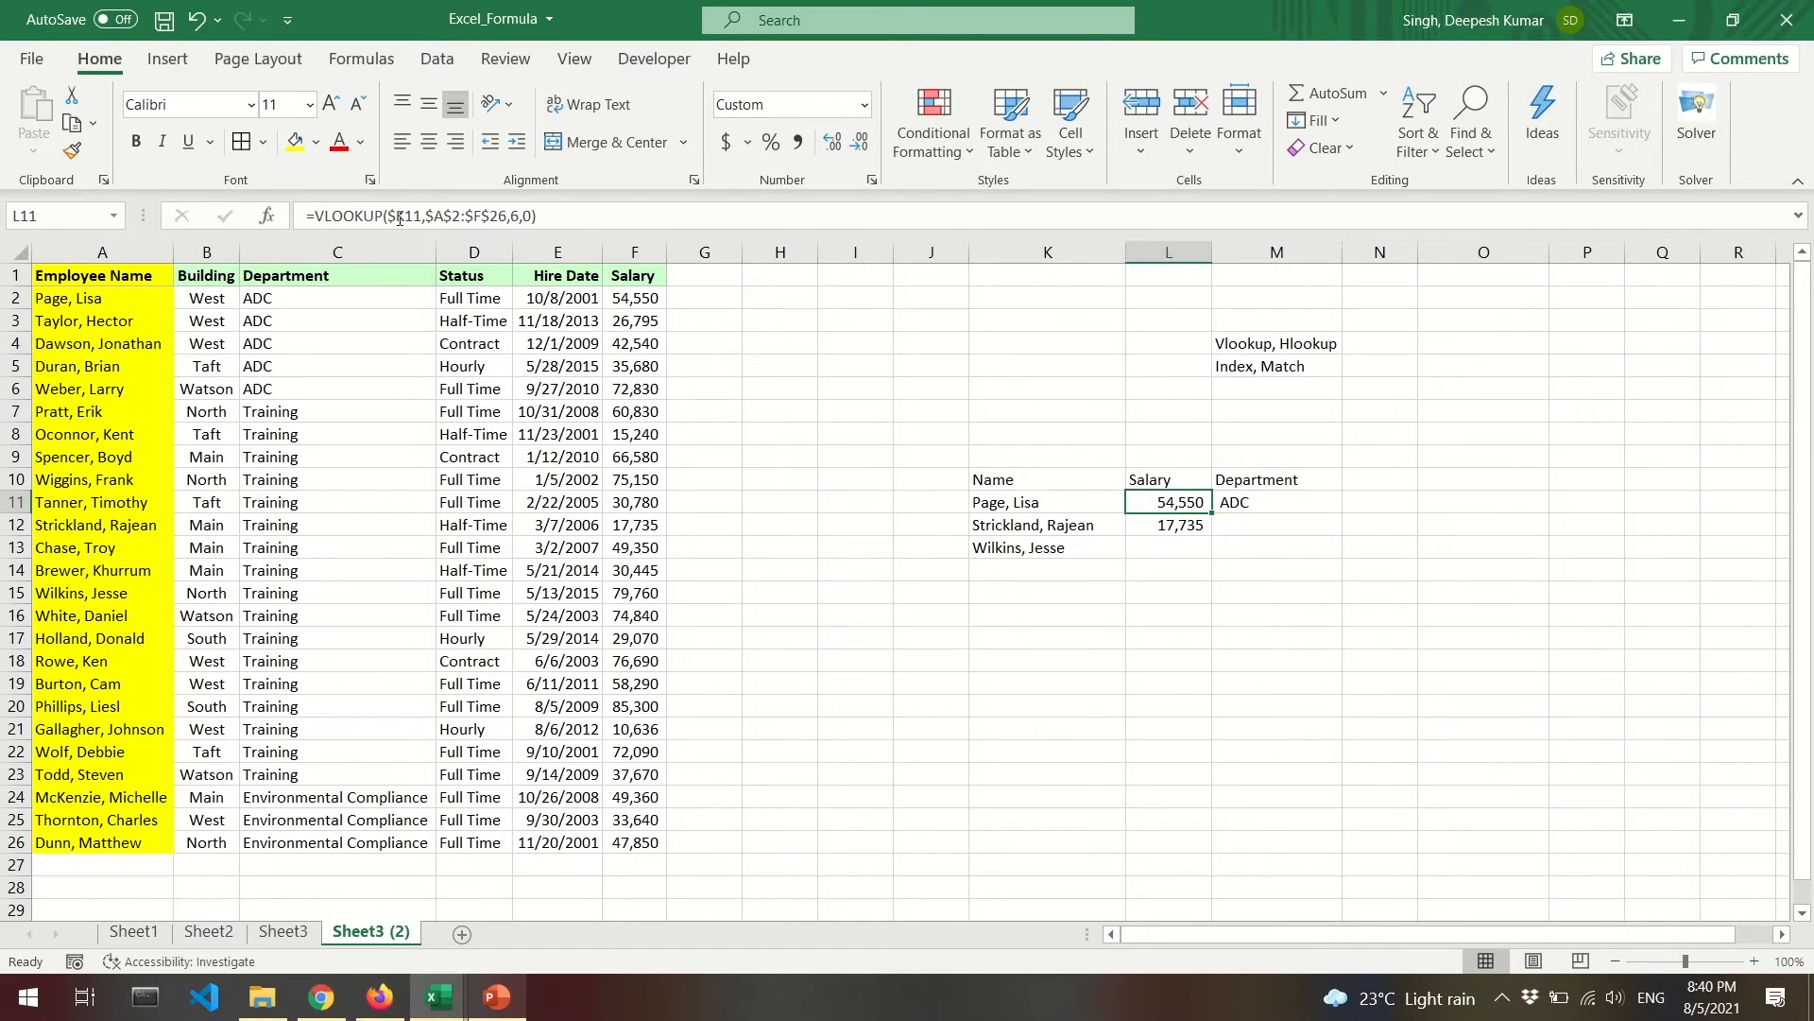
click(399, 216)
key(BackSpace)
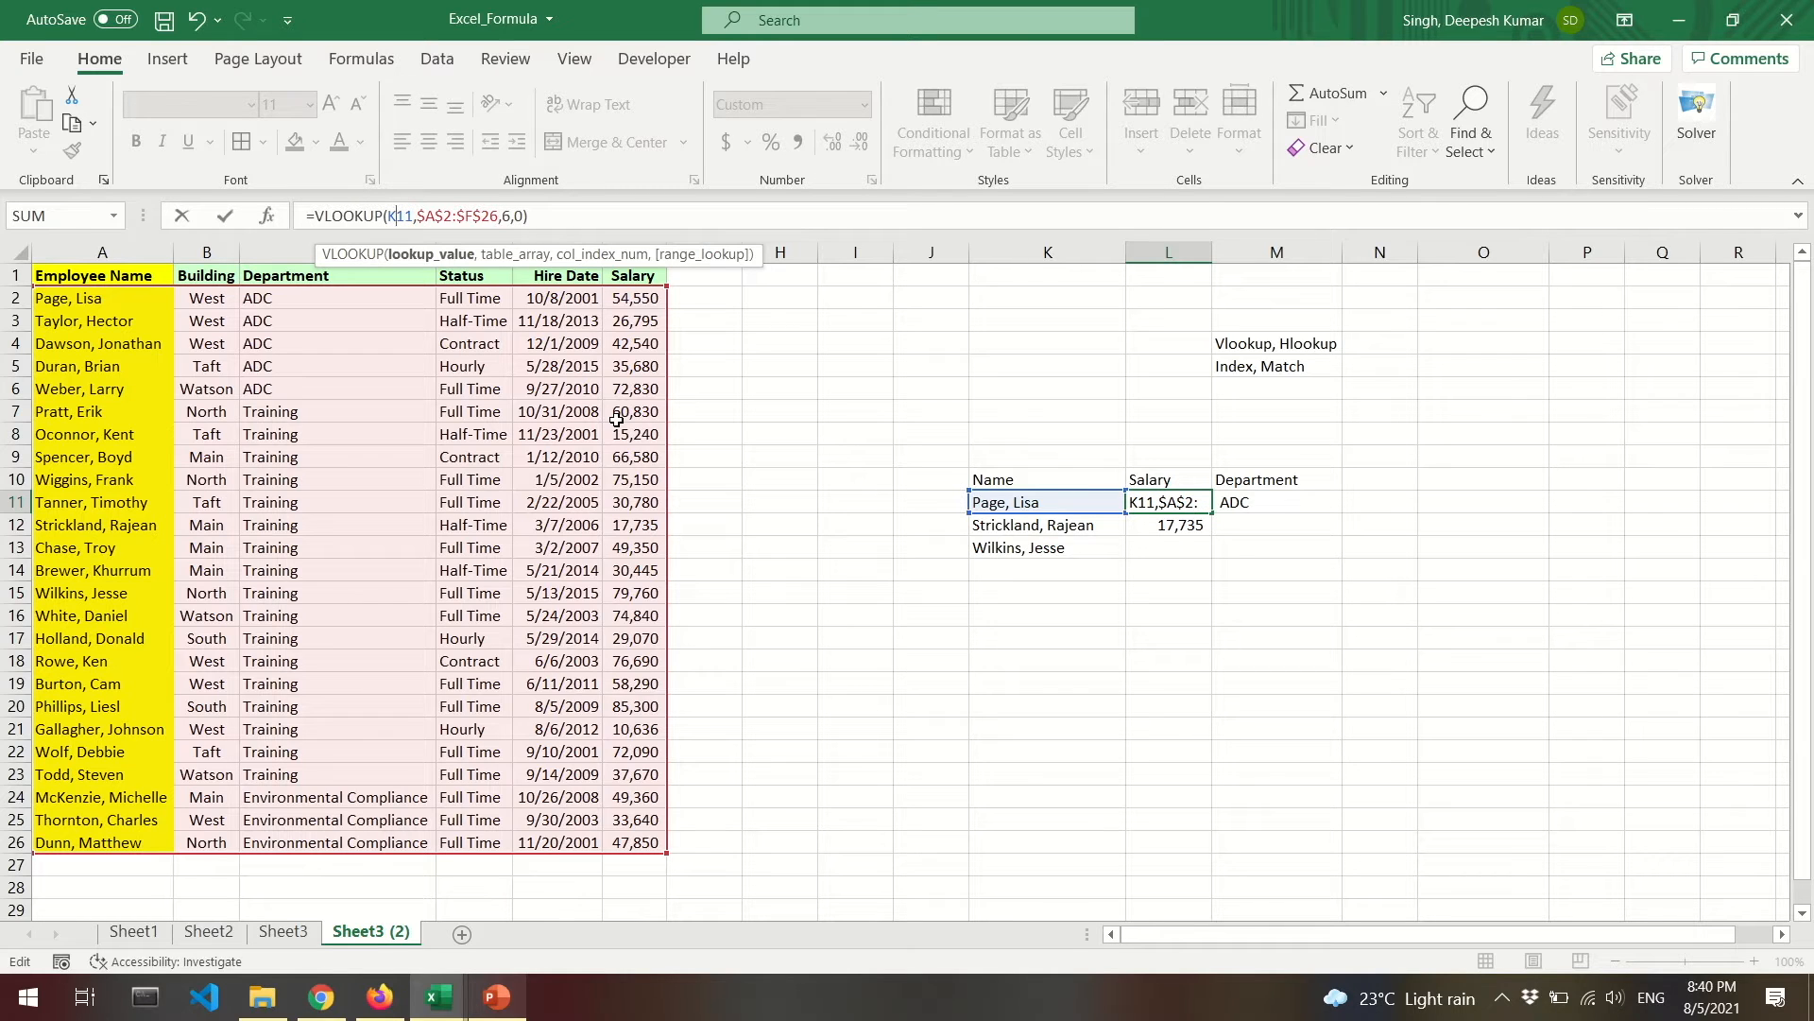
text($)
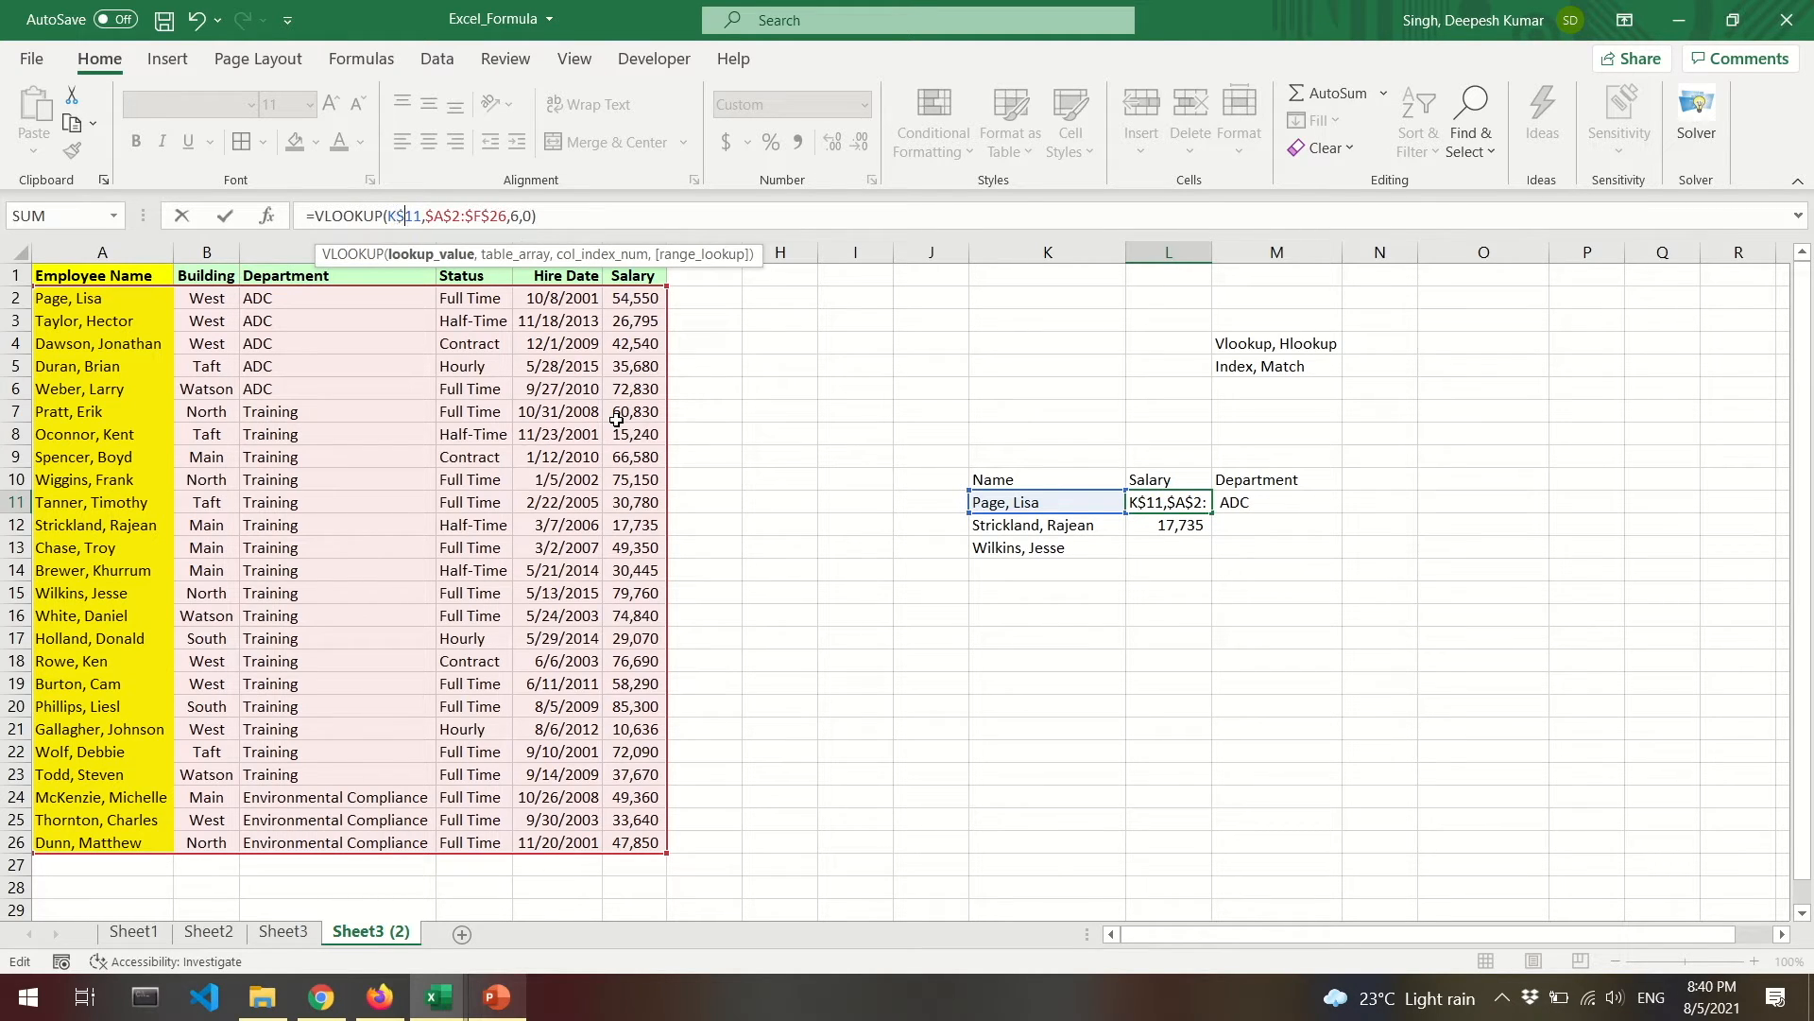
key(ctrl+Return)
key(ctrl+c)
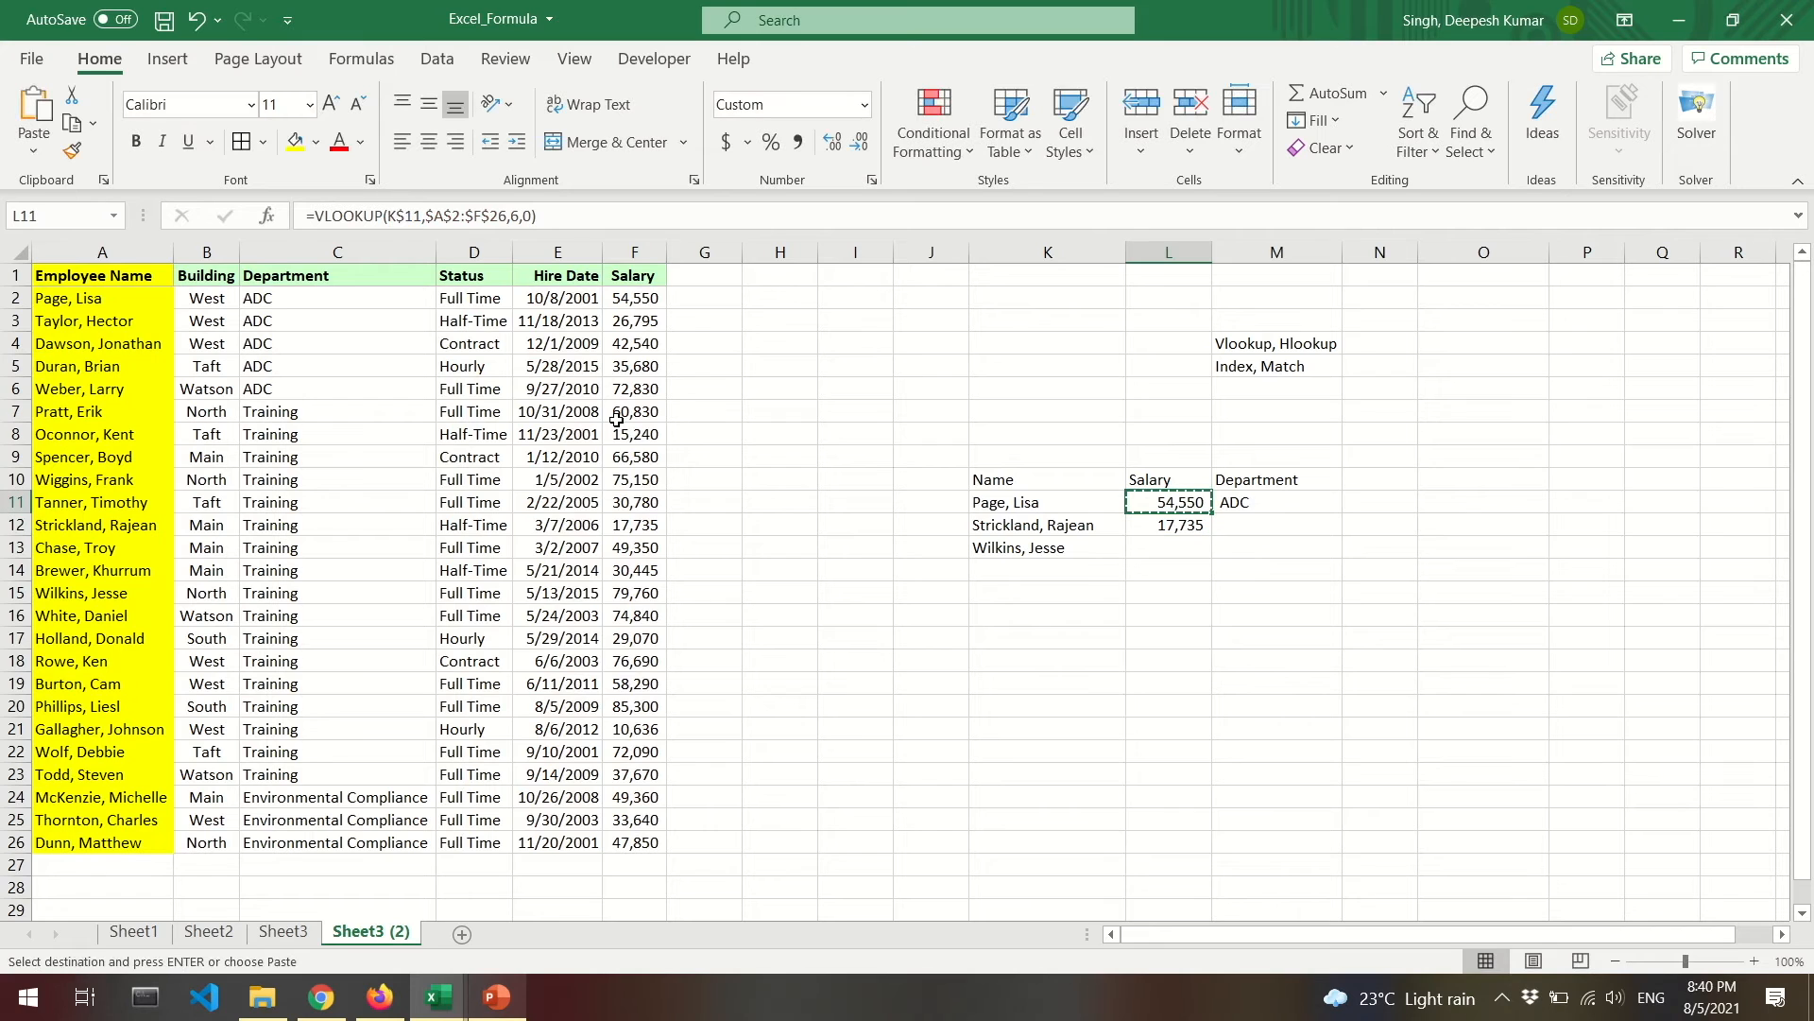
key(Right)
key(ctrl+v)
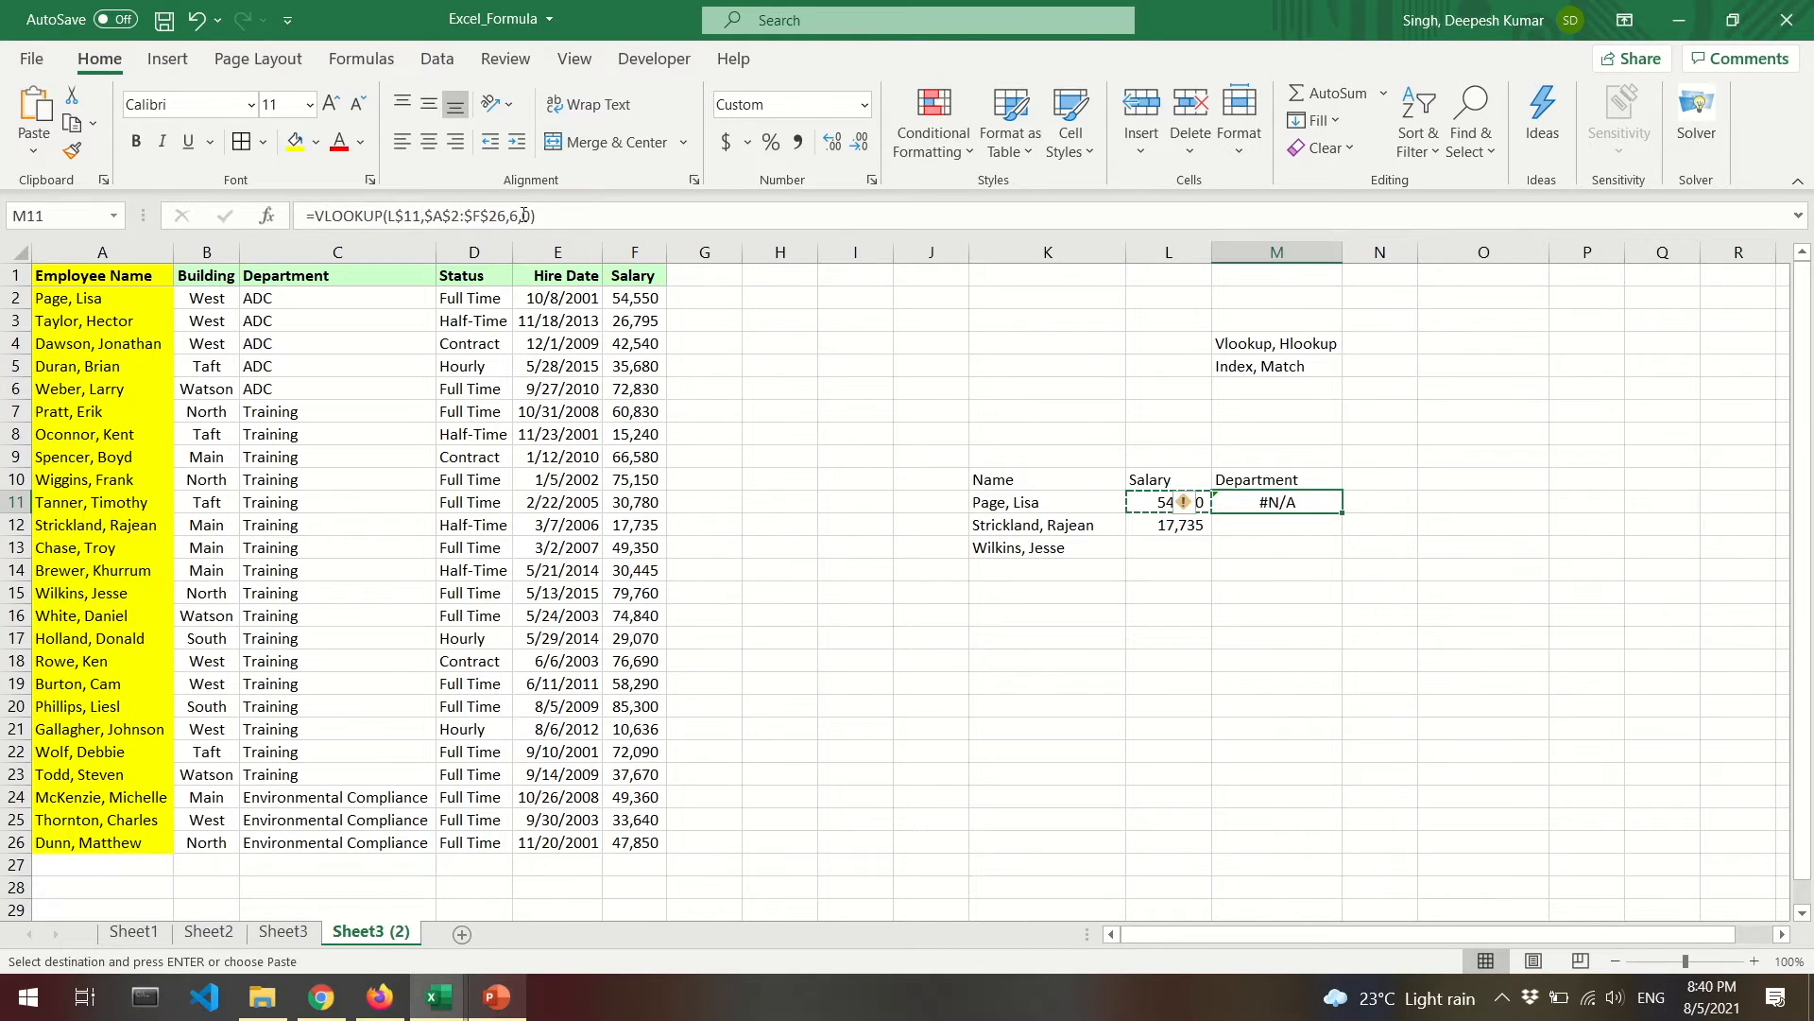
Step: Try setting M11's column index to 3, then undo the last two edits
click(521, 215)
key(BackSpace)
text(3)
key(Return)
key(Up)
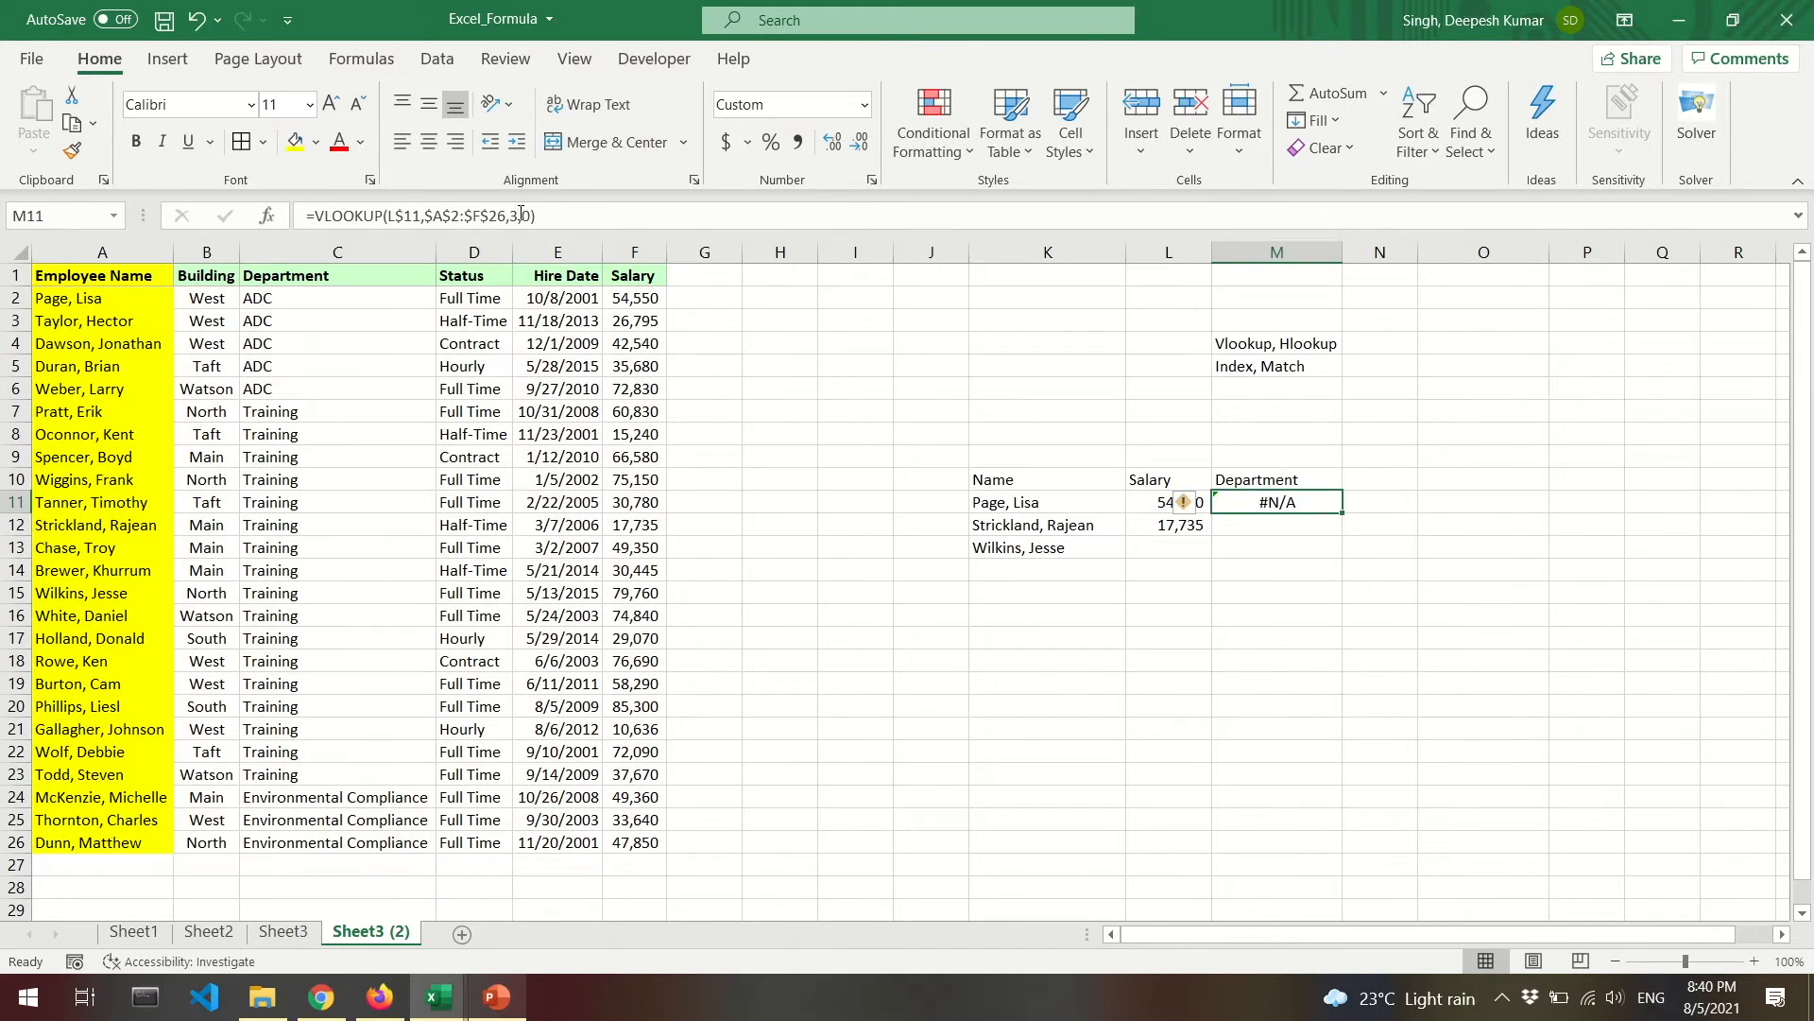
key(F2)
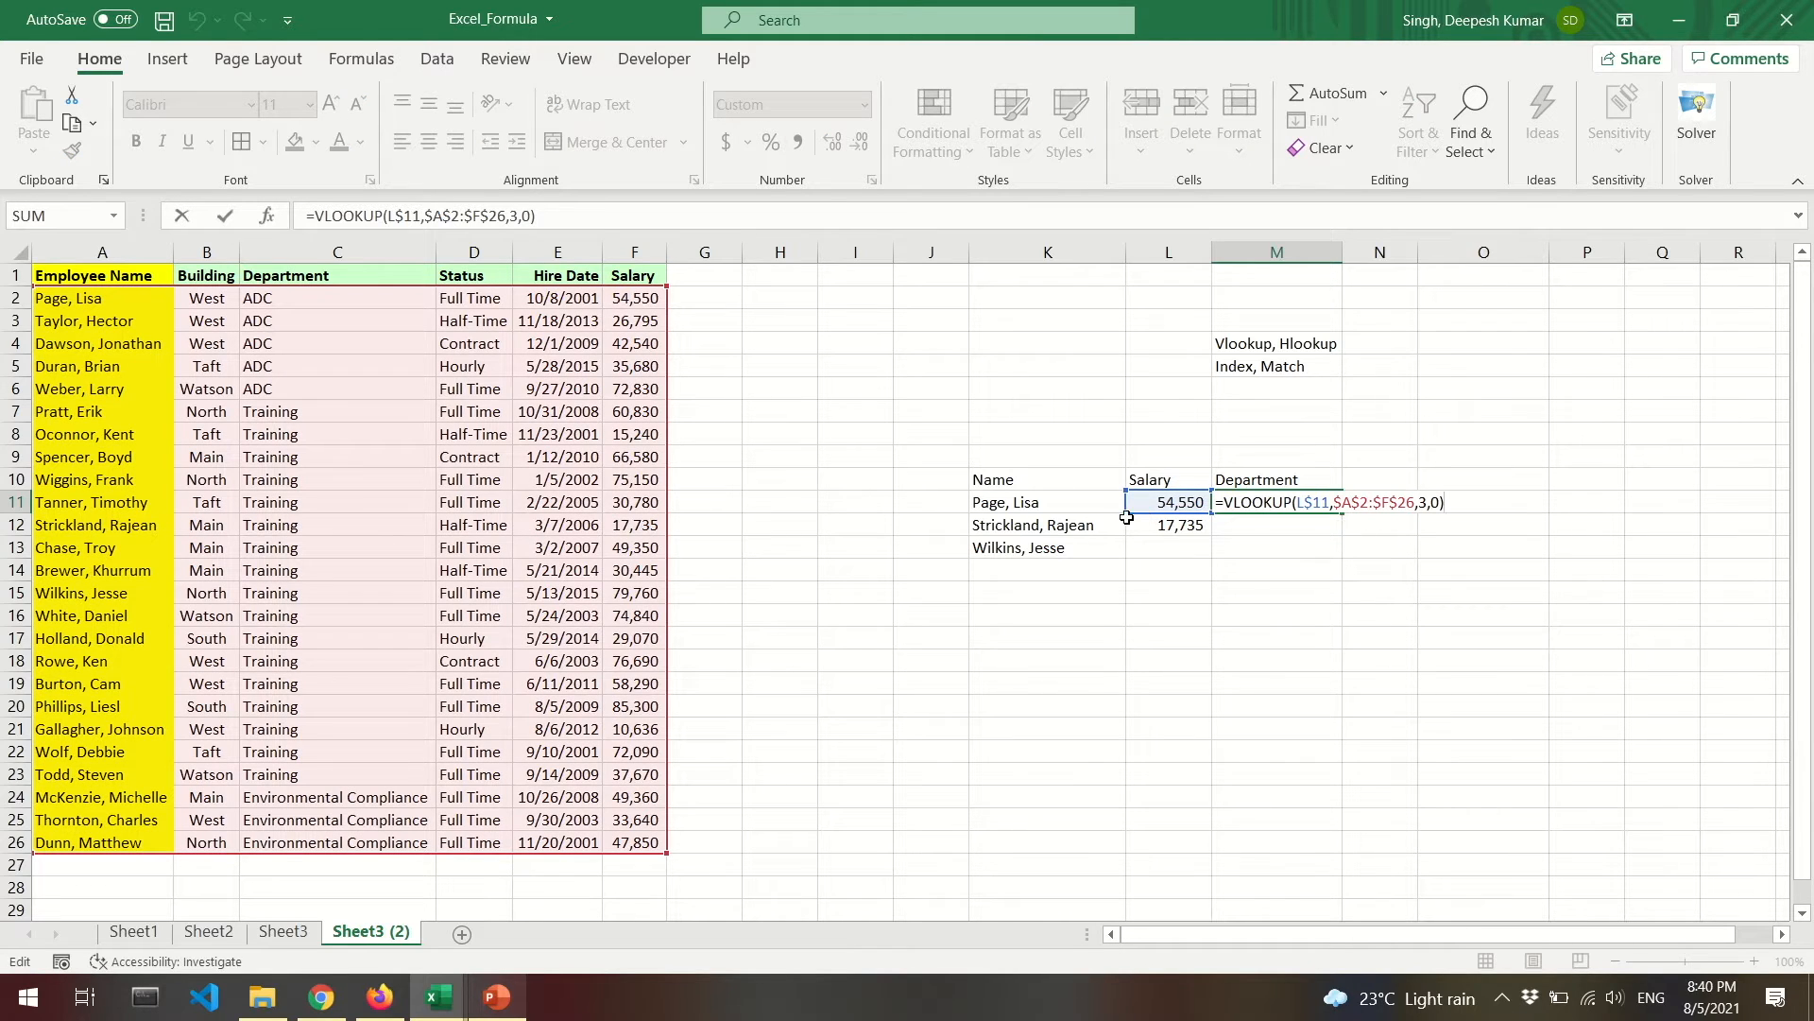
key(Escape)
key(ctrl+z)
key(ctrl+z)
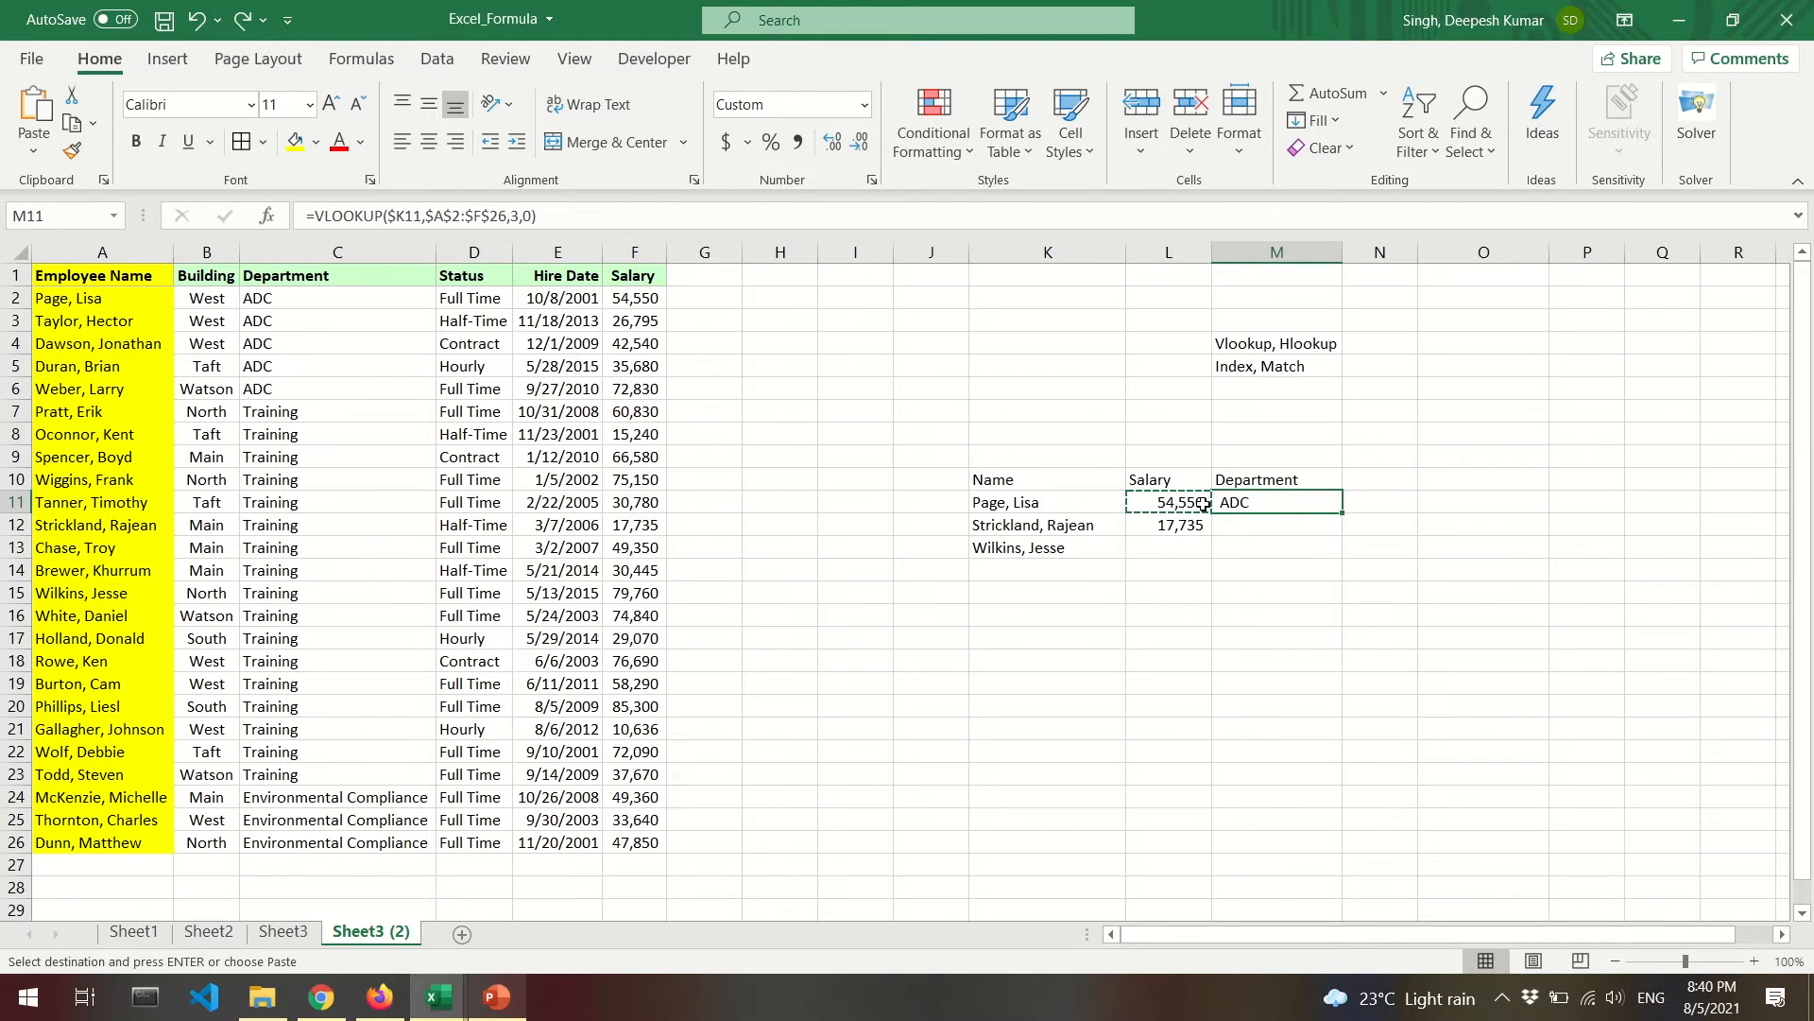
Step: Inspect the salary formula in L11 and its lookup value reference
double_click(1172, 503)
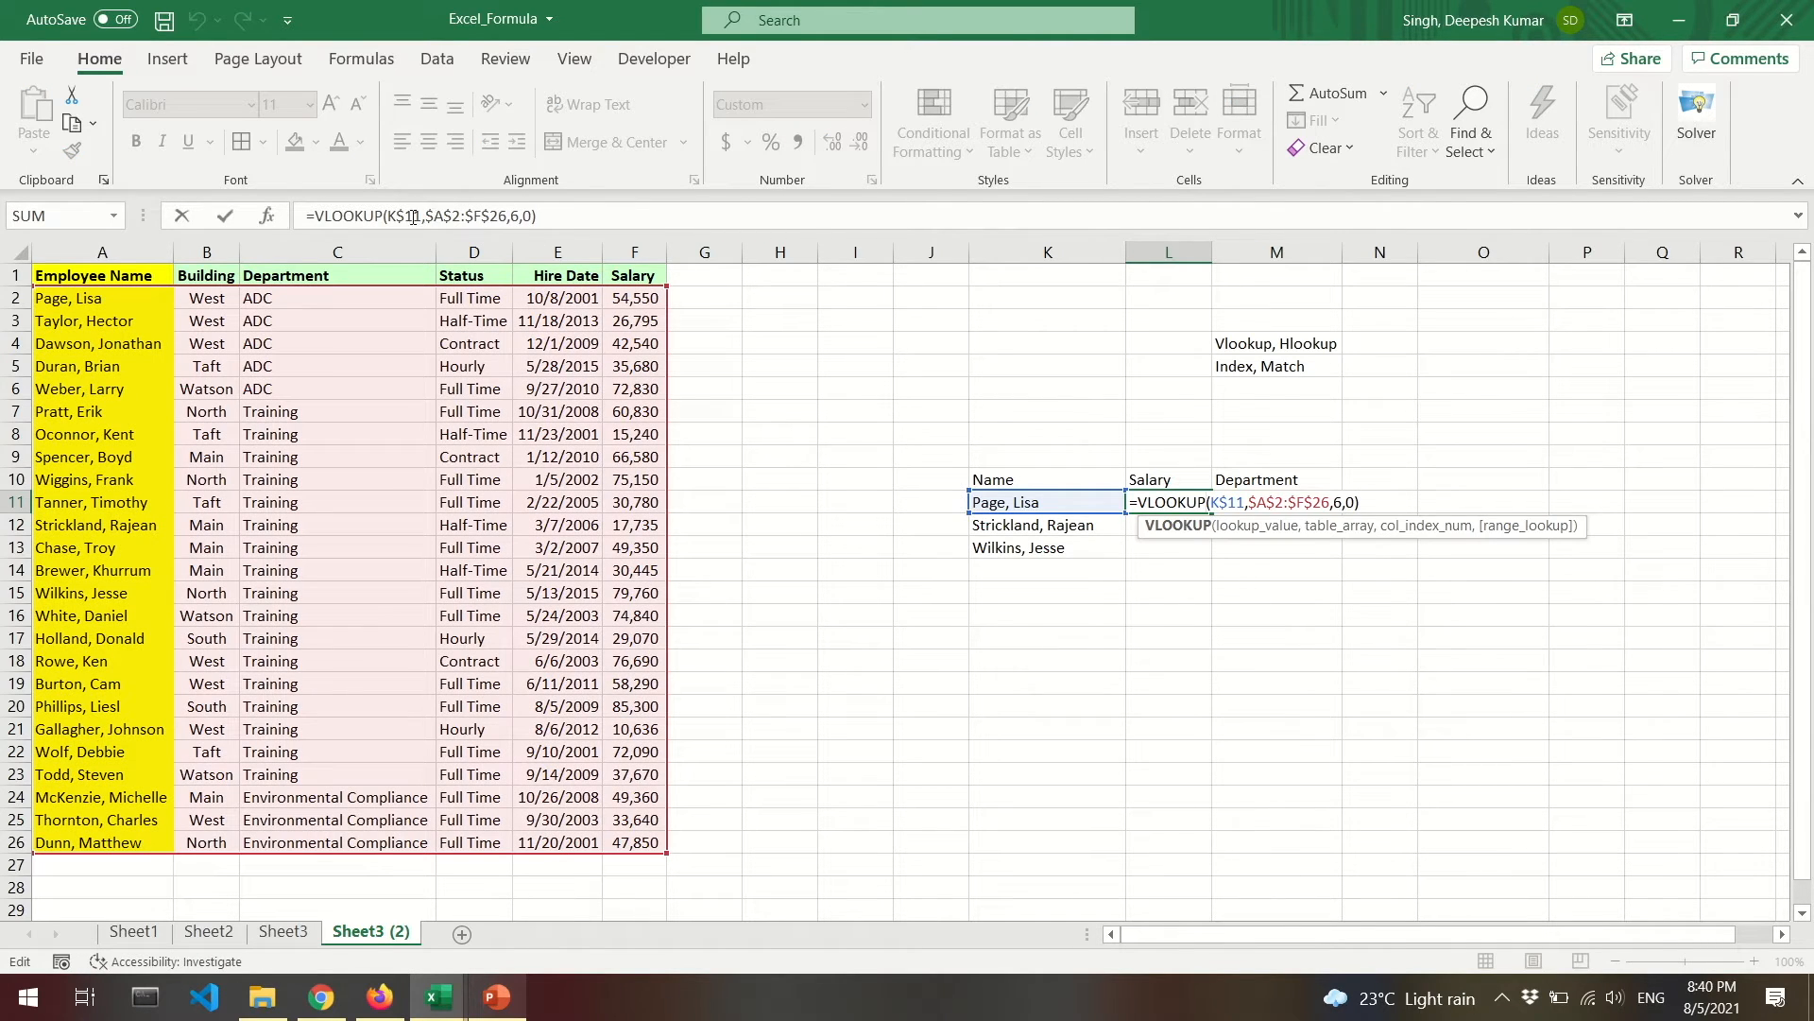
key(Escape)
key(Down)
key(Up)
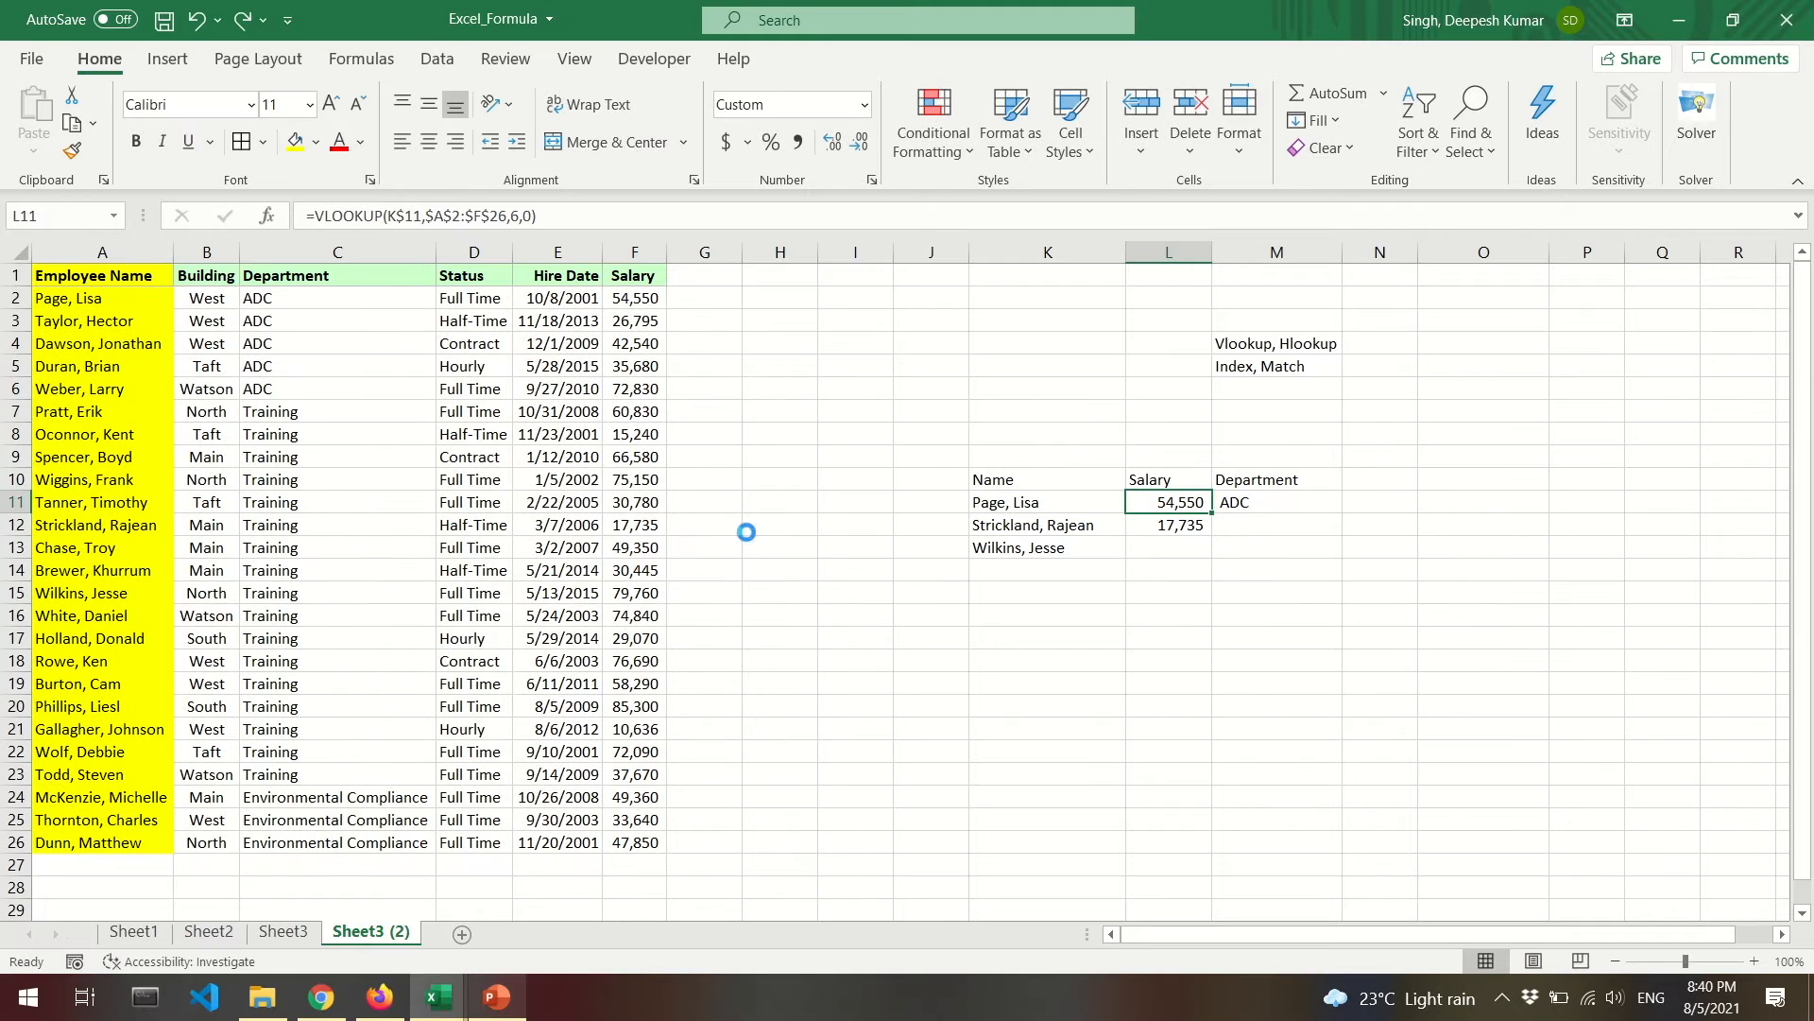
key(Down)
key(Up)
key(F2)
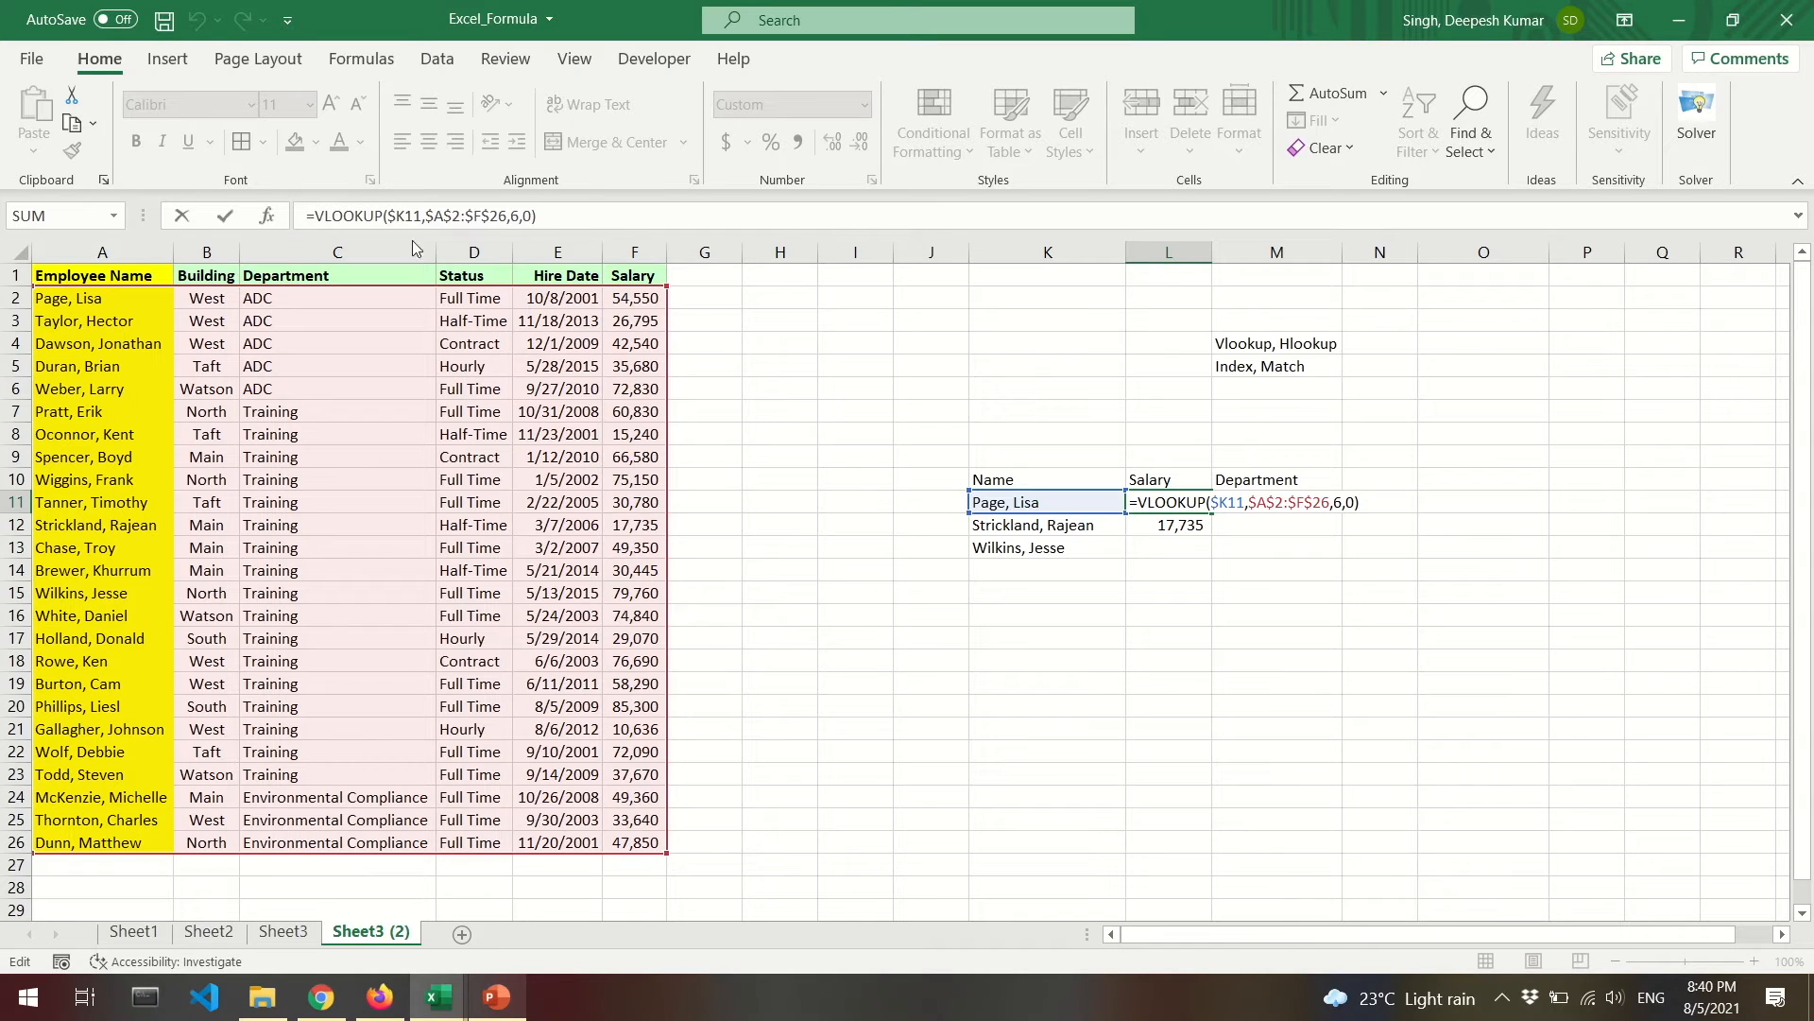
Step: Copy the L11 salary formula with lookup value $K11 down to L12 and L13
drag(427, 214, 461, 214)
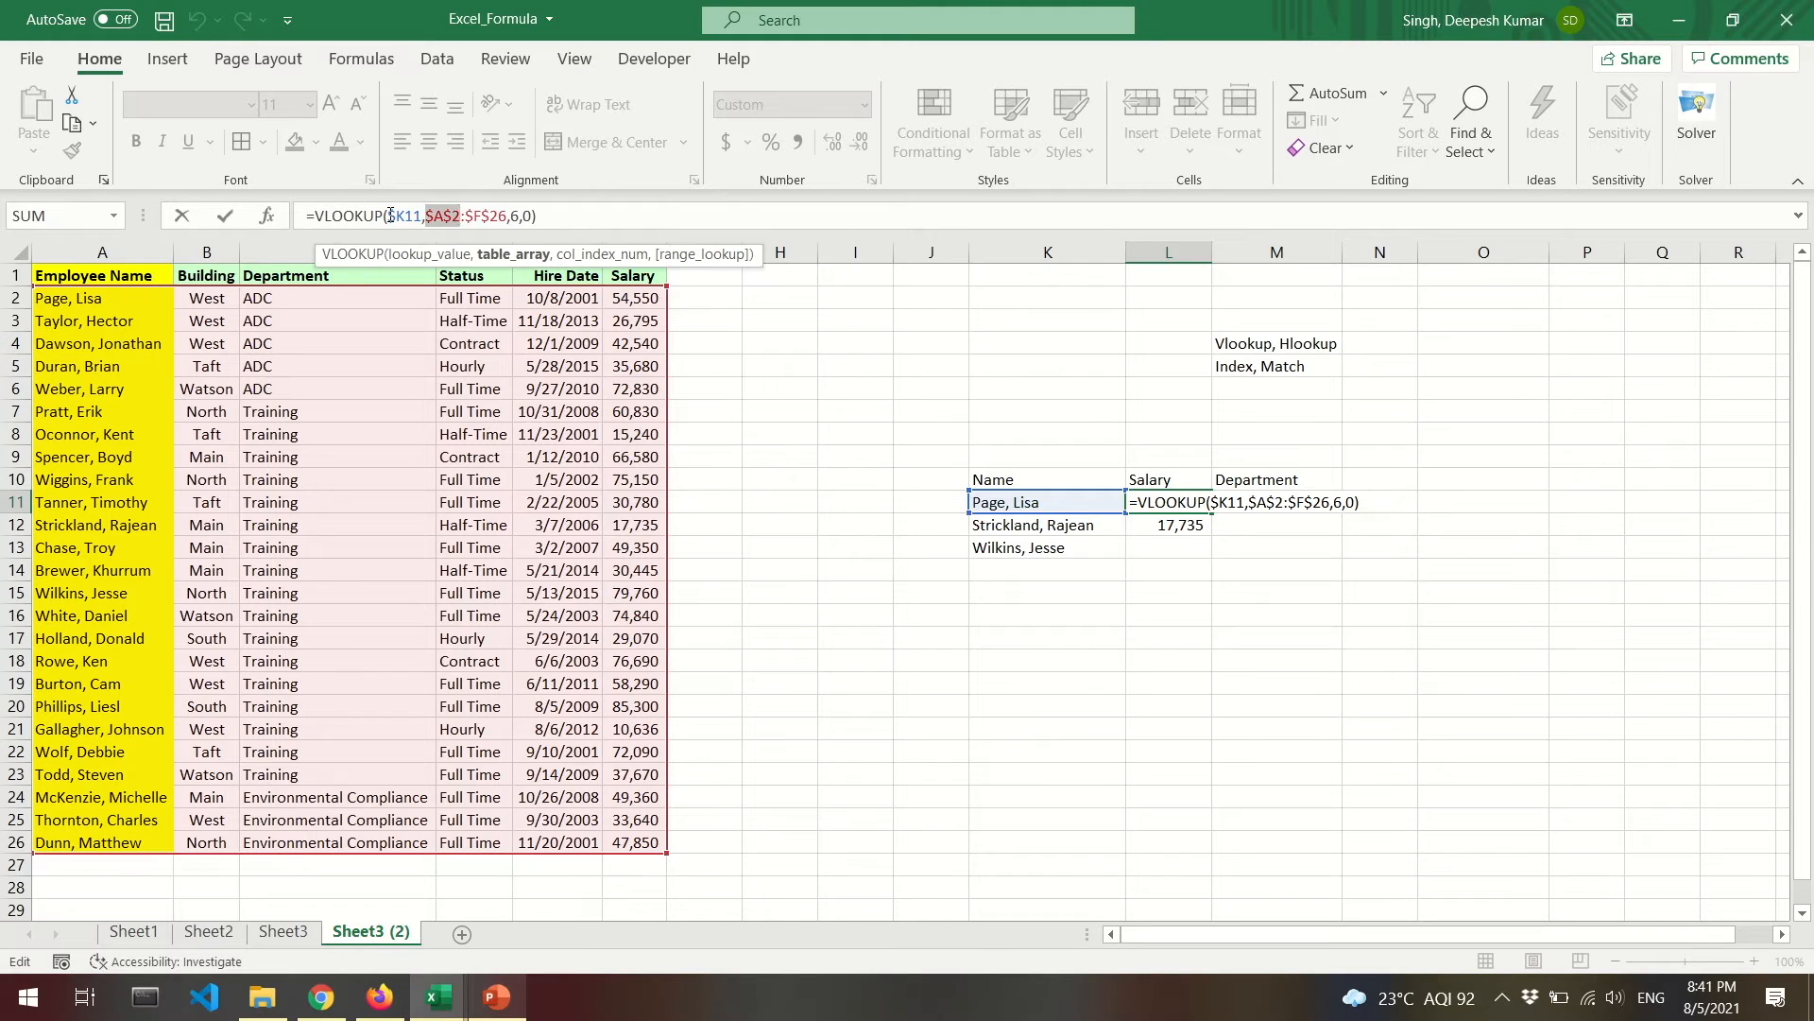
drag(389, 216, 403, 216)
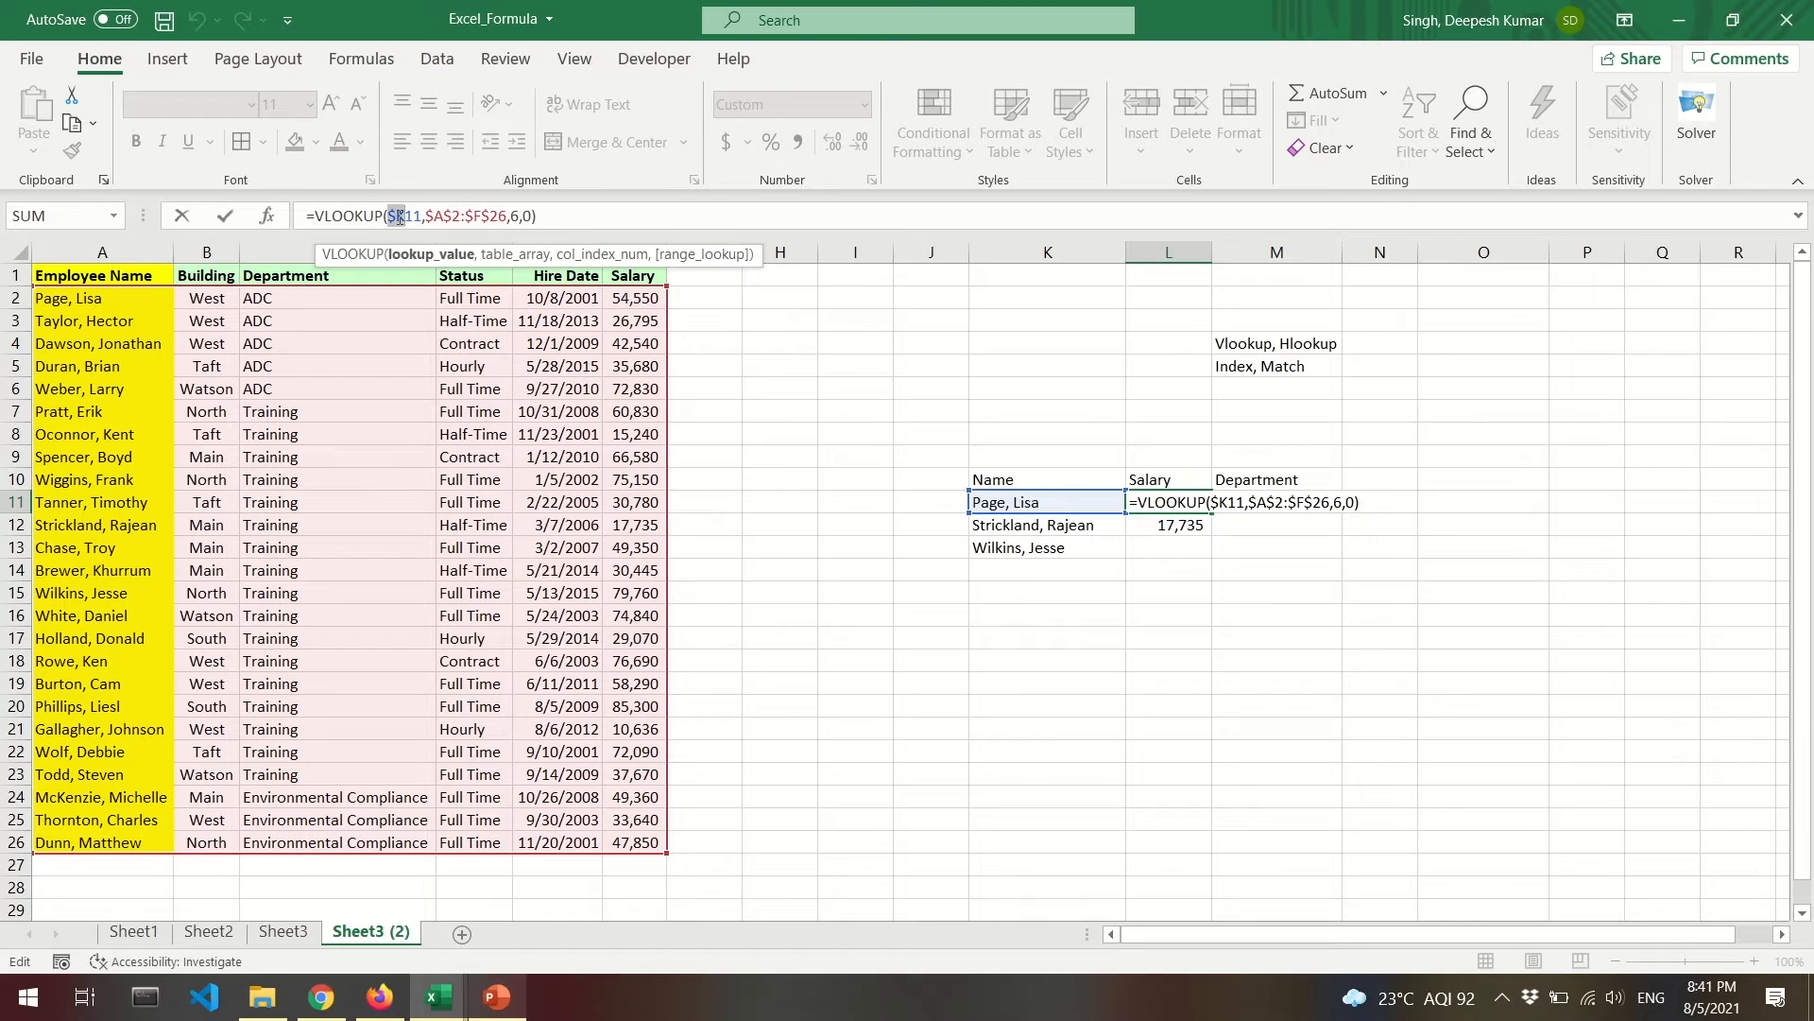
key(Return)
key(Up)
key(ctrl+c)
key(Down)
click(397, 217)
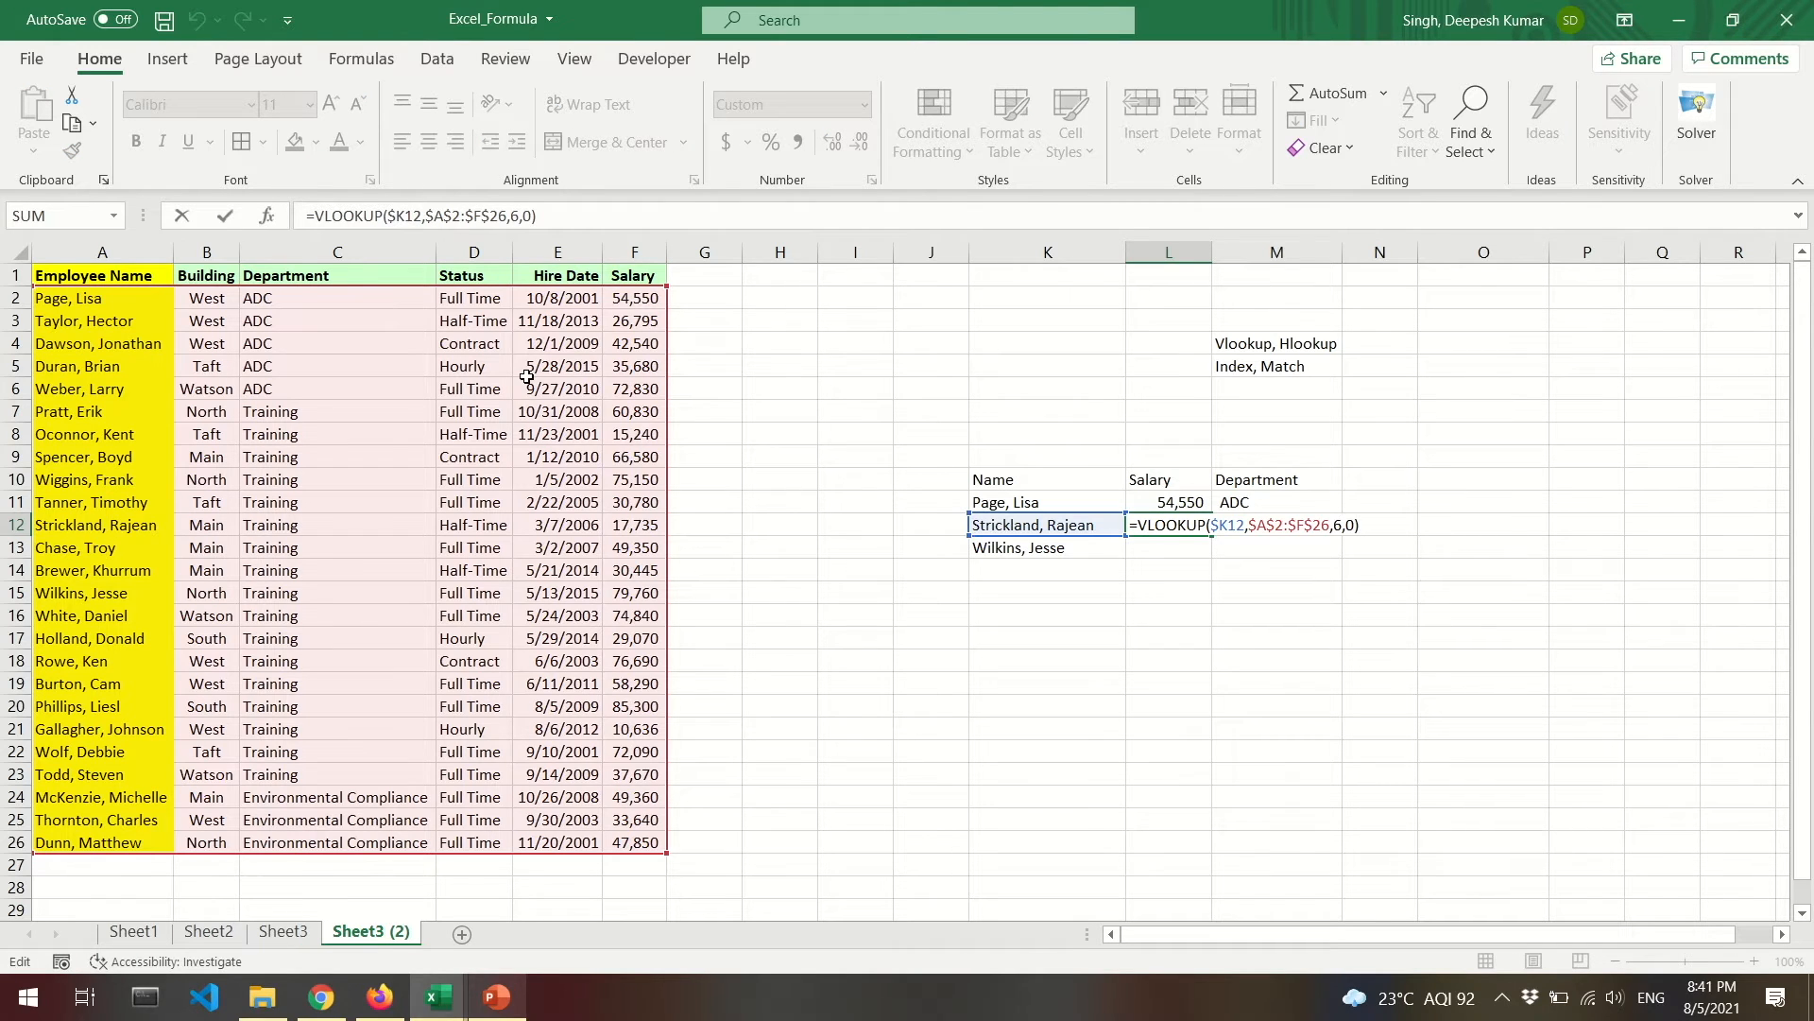
key(ctrl+Return)
key(ctrl+c)
key(Down)
key(ctrl+v)
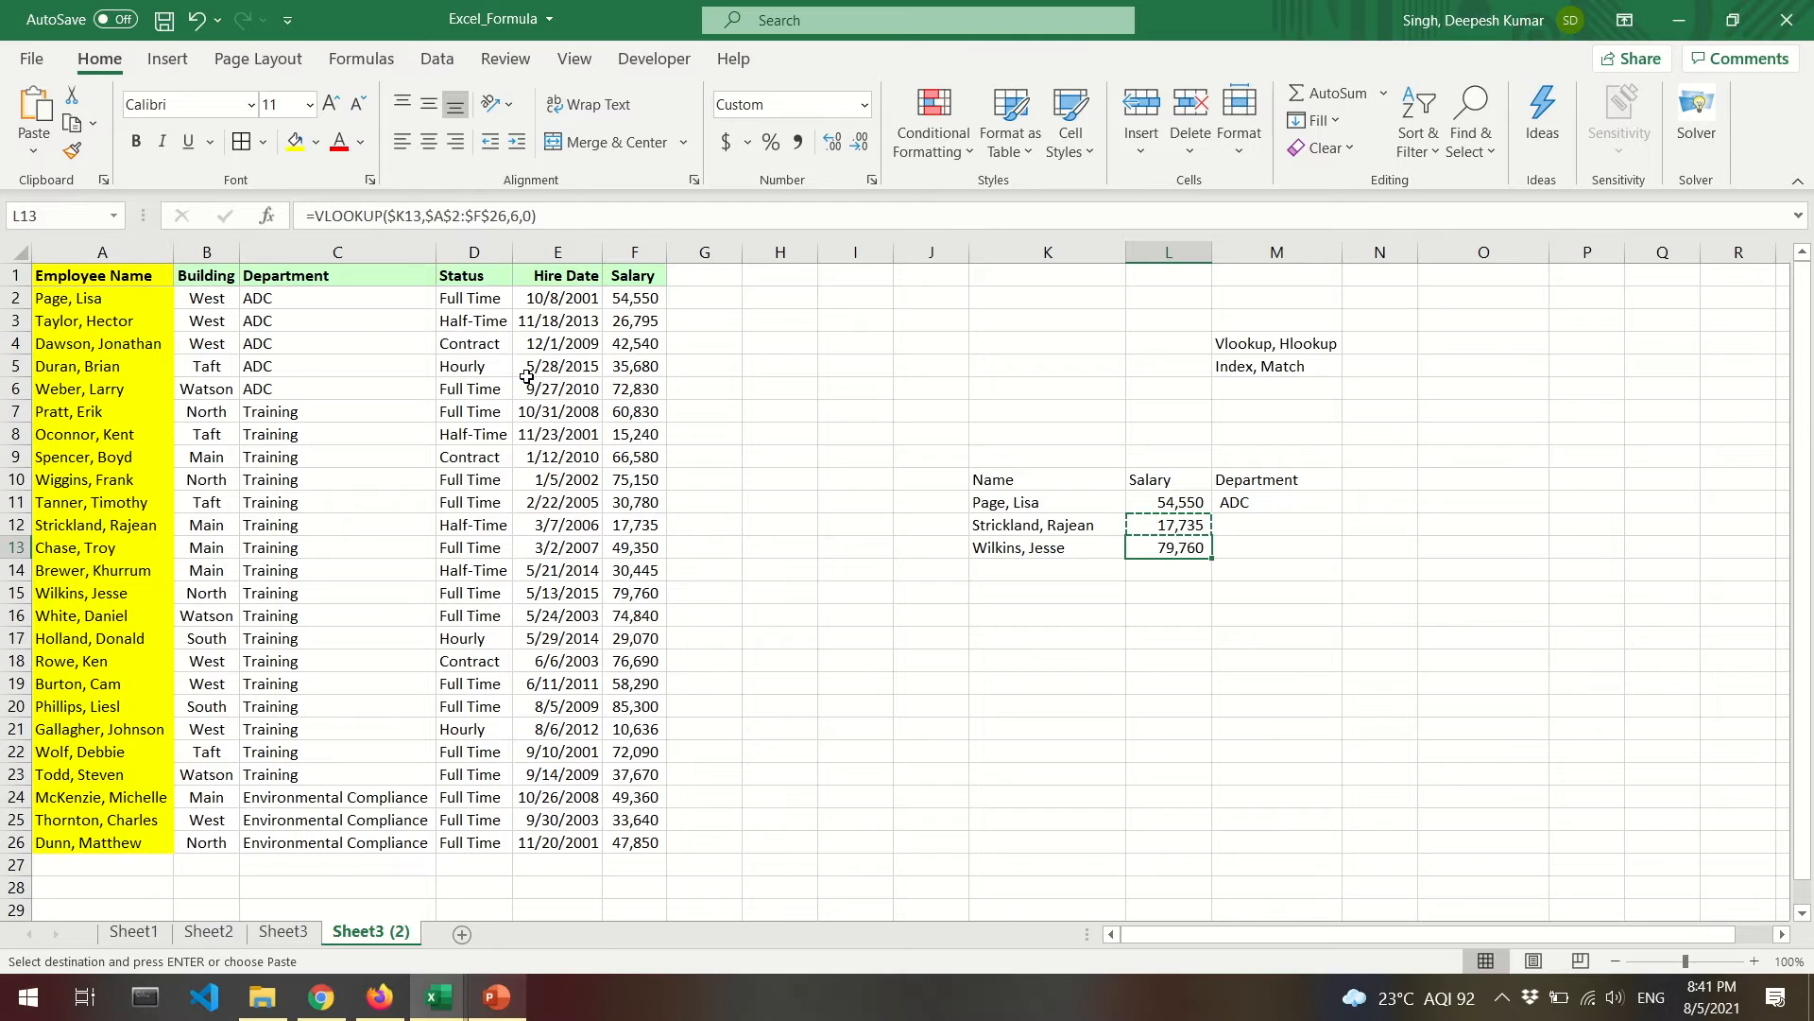
Step: Paste L12's salary formula into M12 and set its column index to 3
key(F2)
key(Escape)
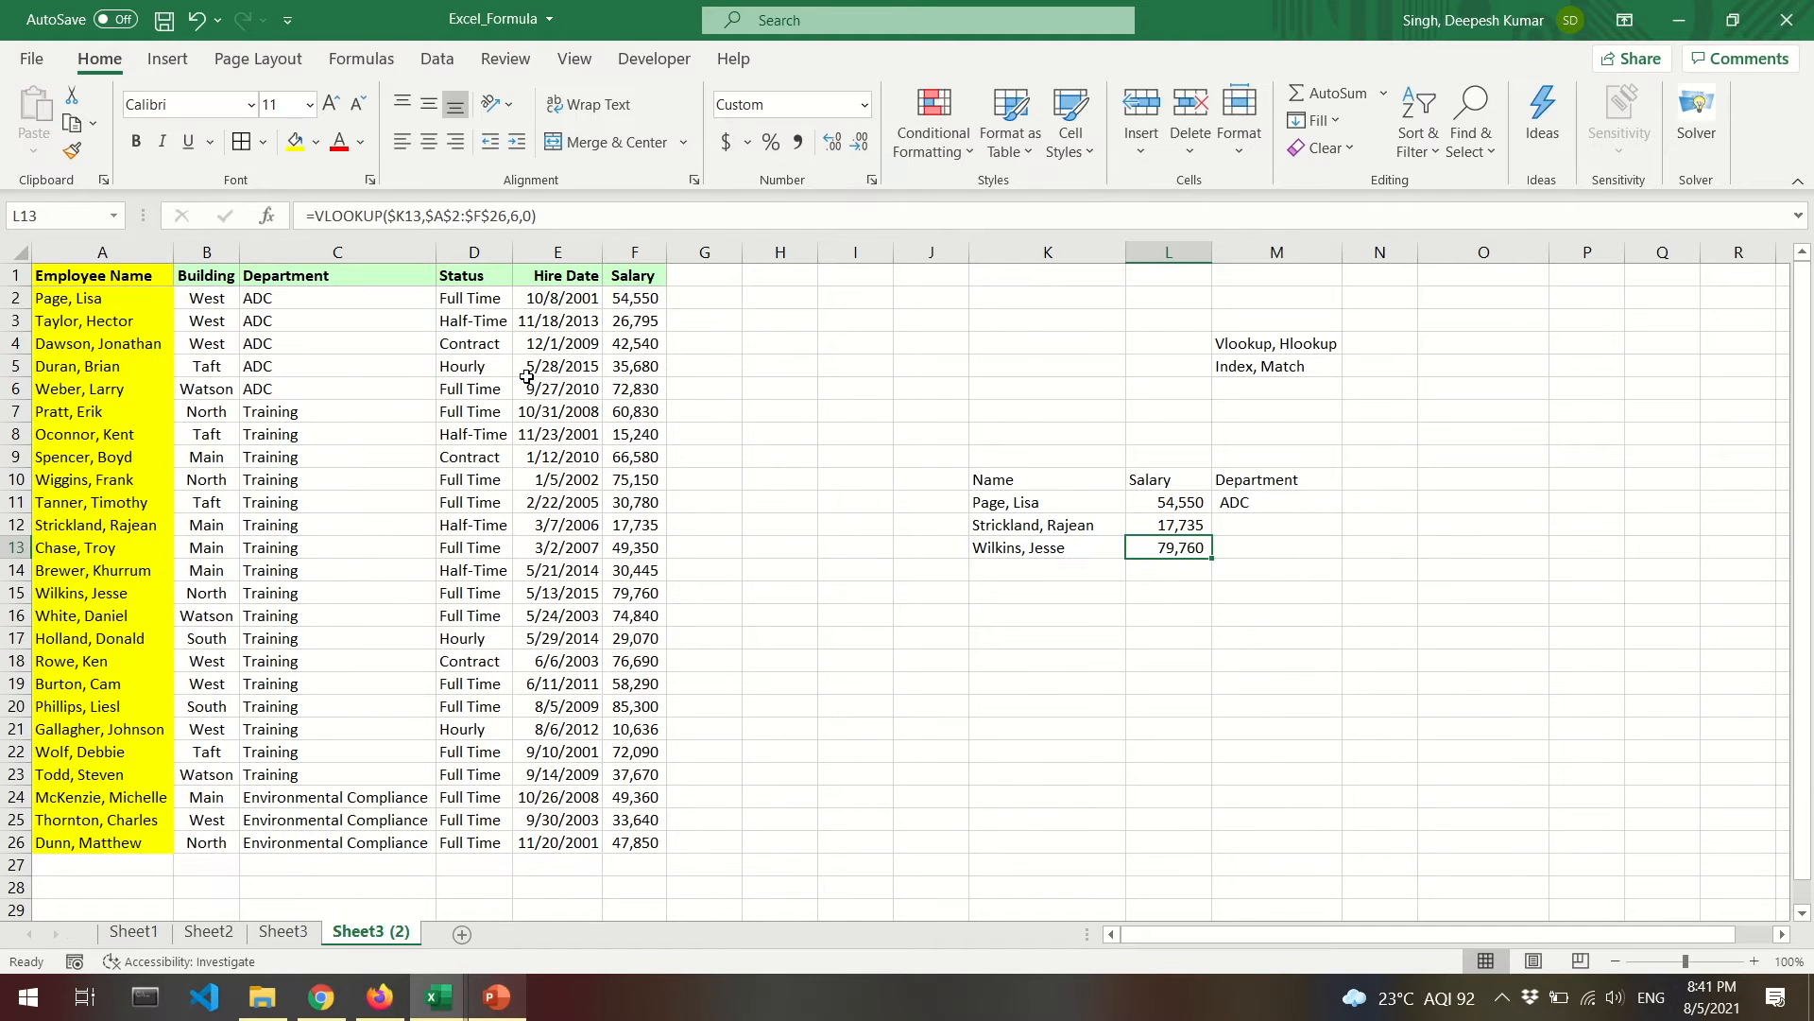
key(Up)
key(ctrl+c)
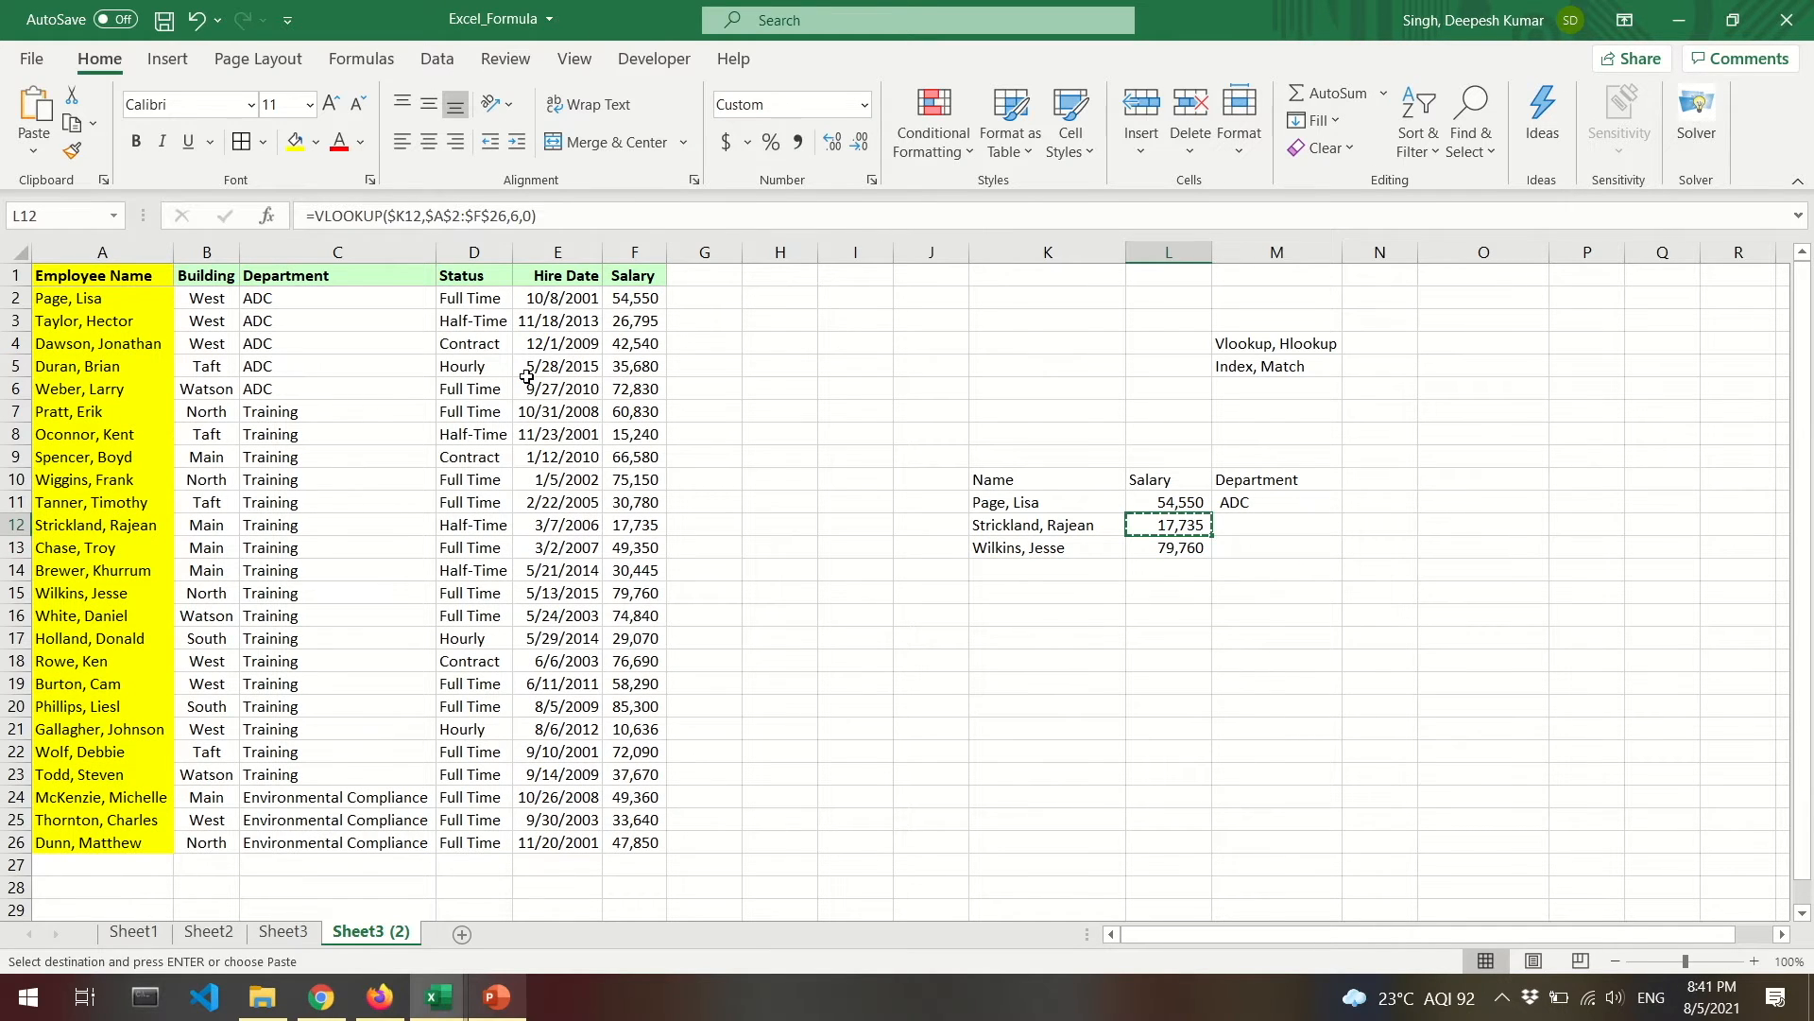
key(Right)
key(ctrl+v)
key(F2)
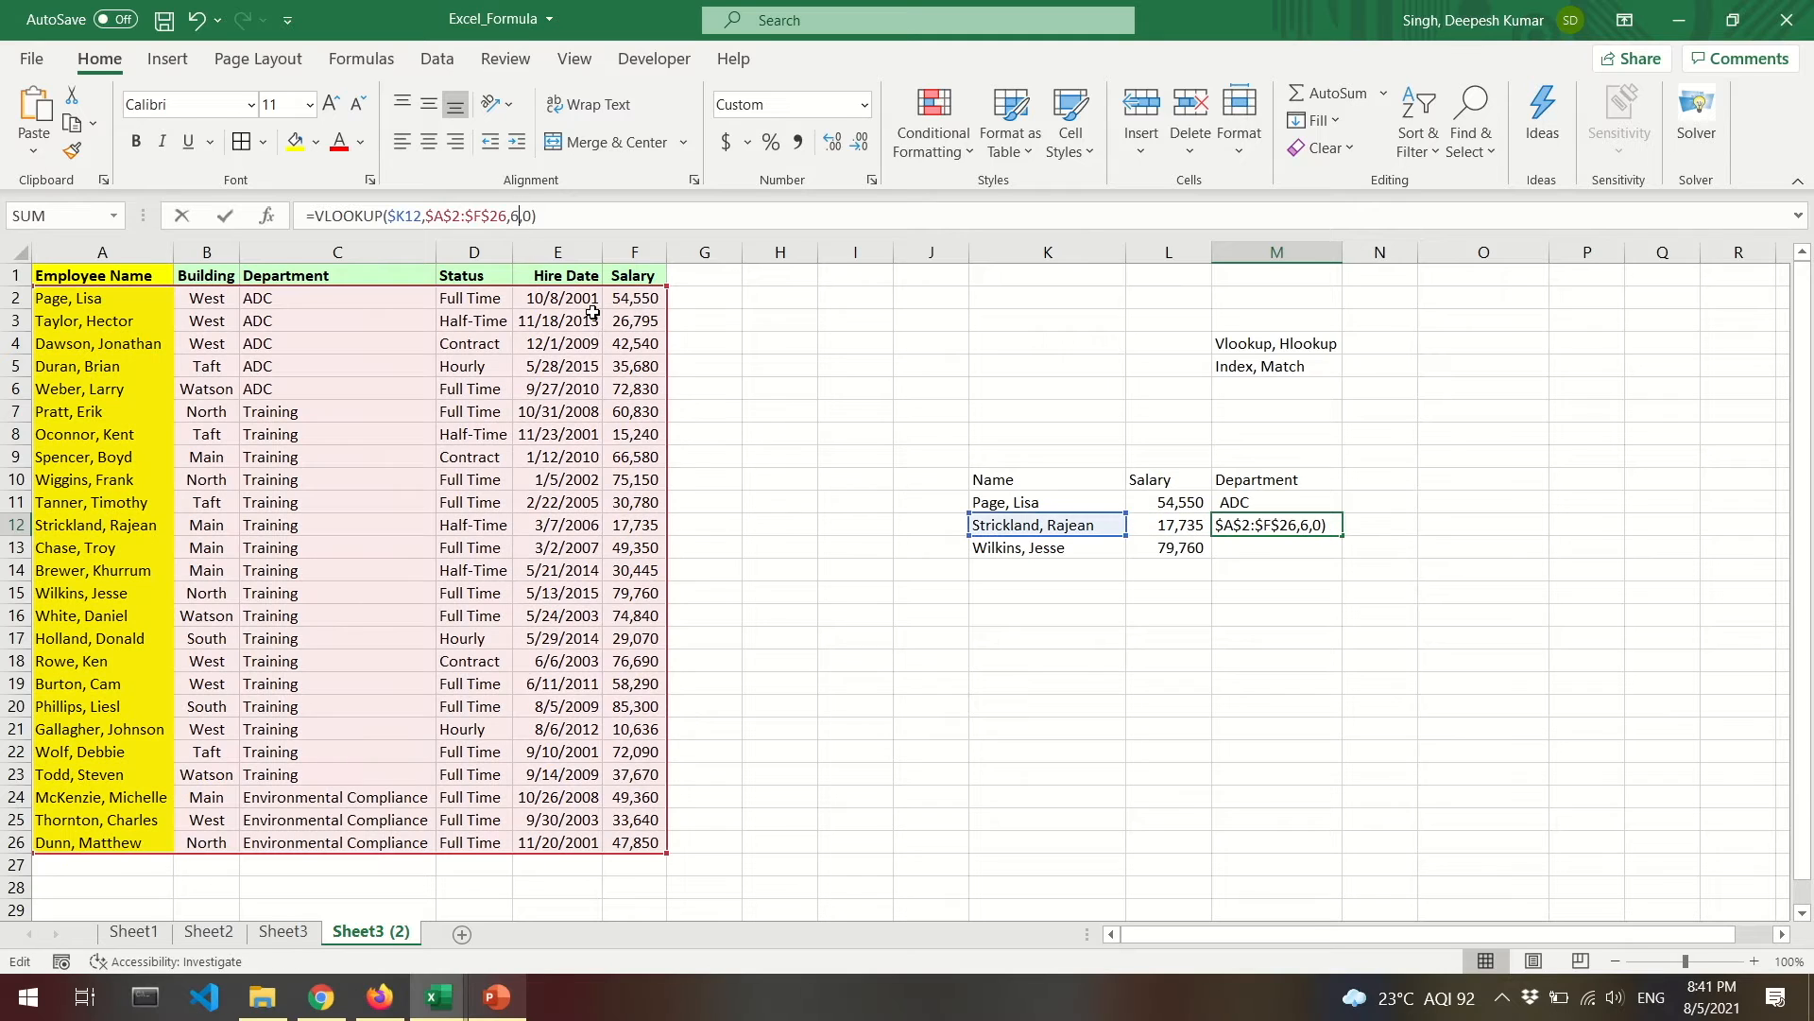
key(Left)
key(Left)
key(Left)
key(BackSpace)
text(3)
key(Return)
Step: Copy M12's department formula into M13
key(Up)
key(F2)
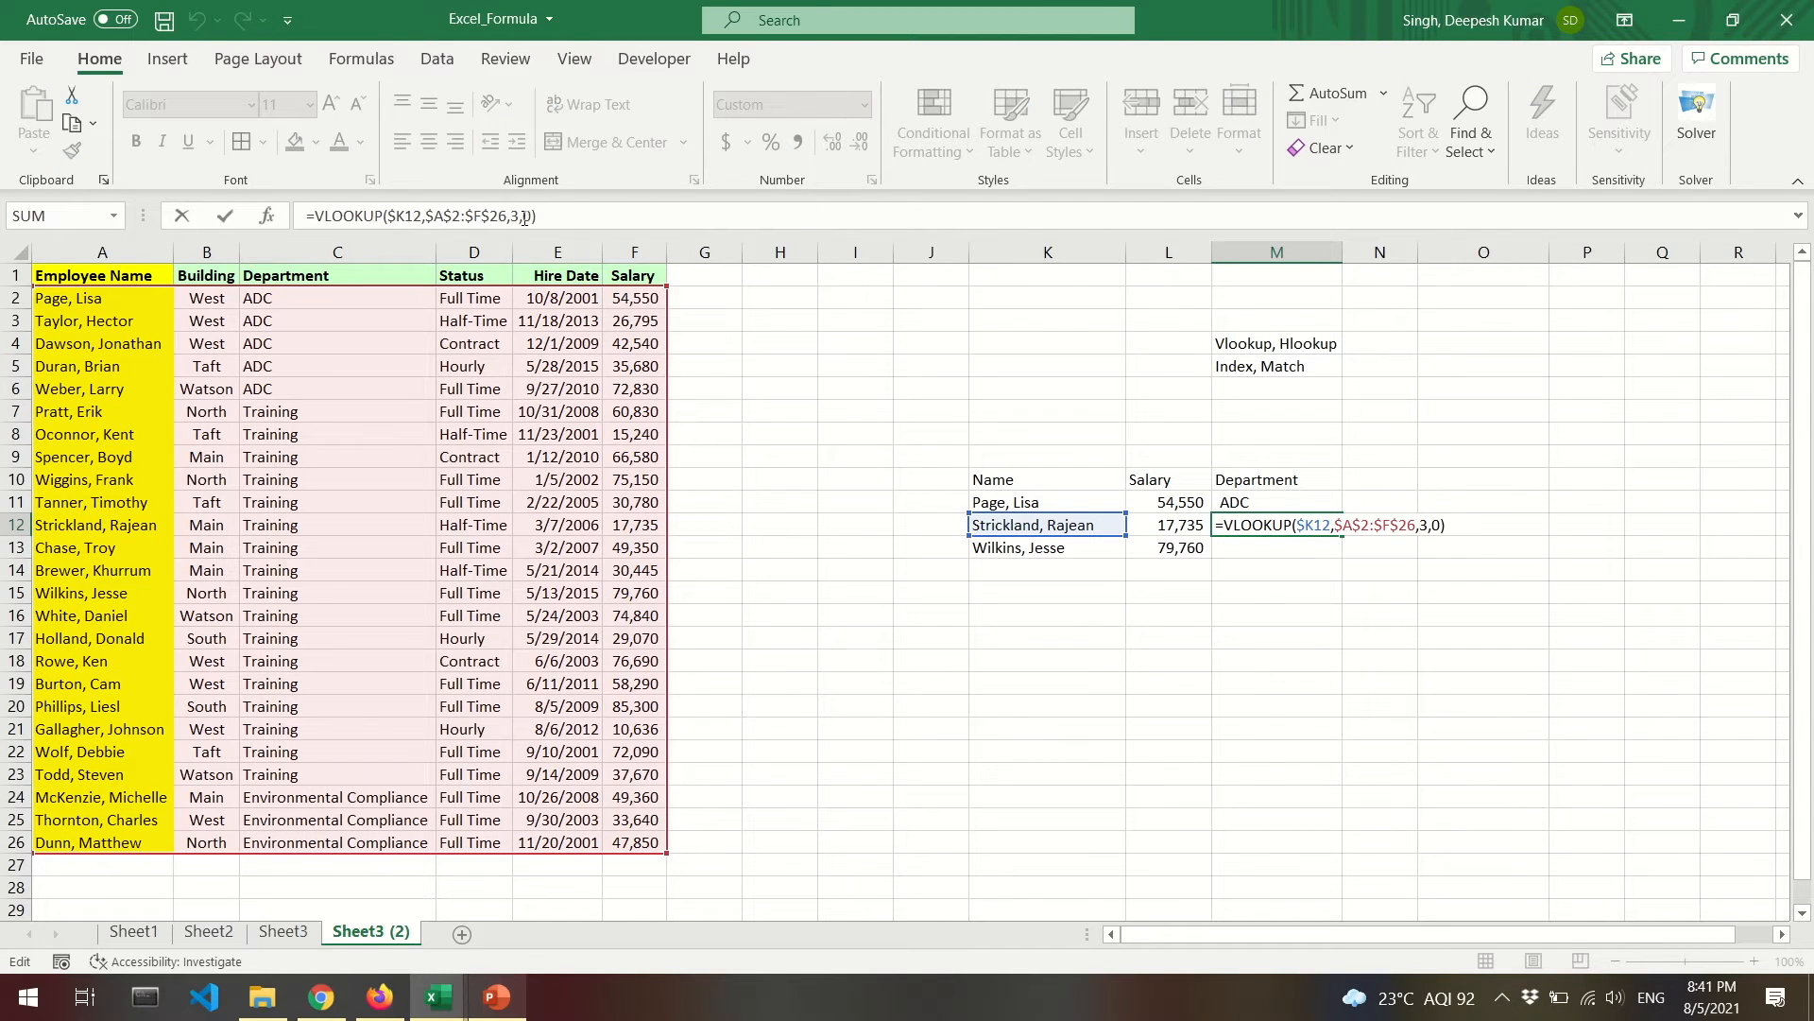
key(Escape)
key(Down)
key(Up)
key(ctrl+c)
key(Down)
key(ctrl+v)
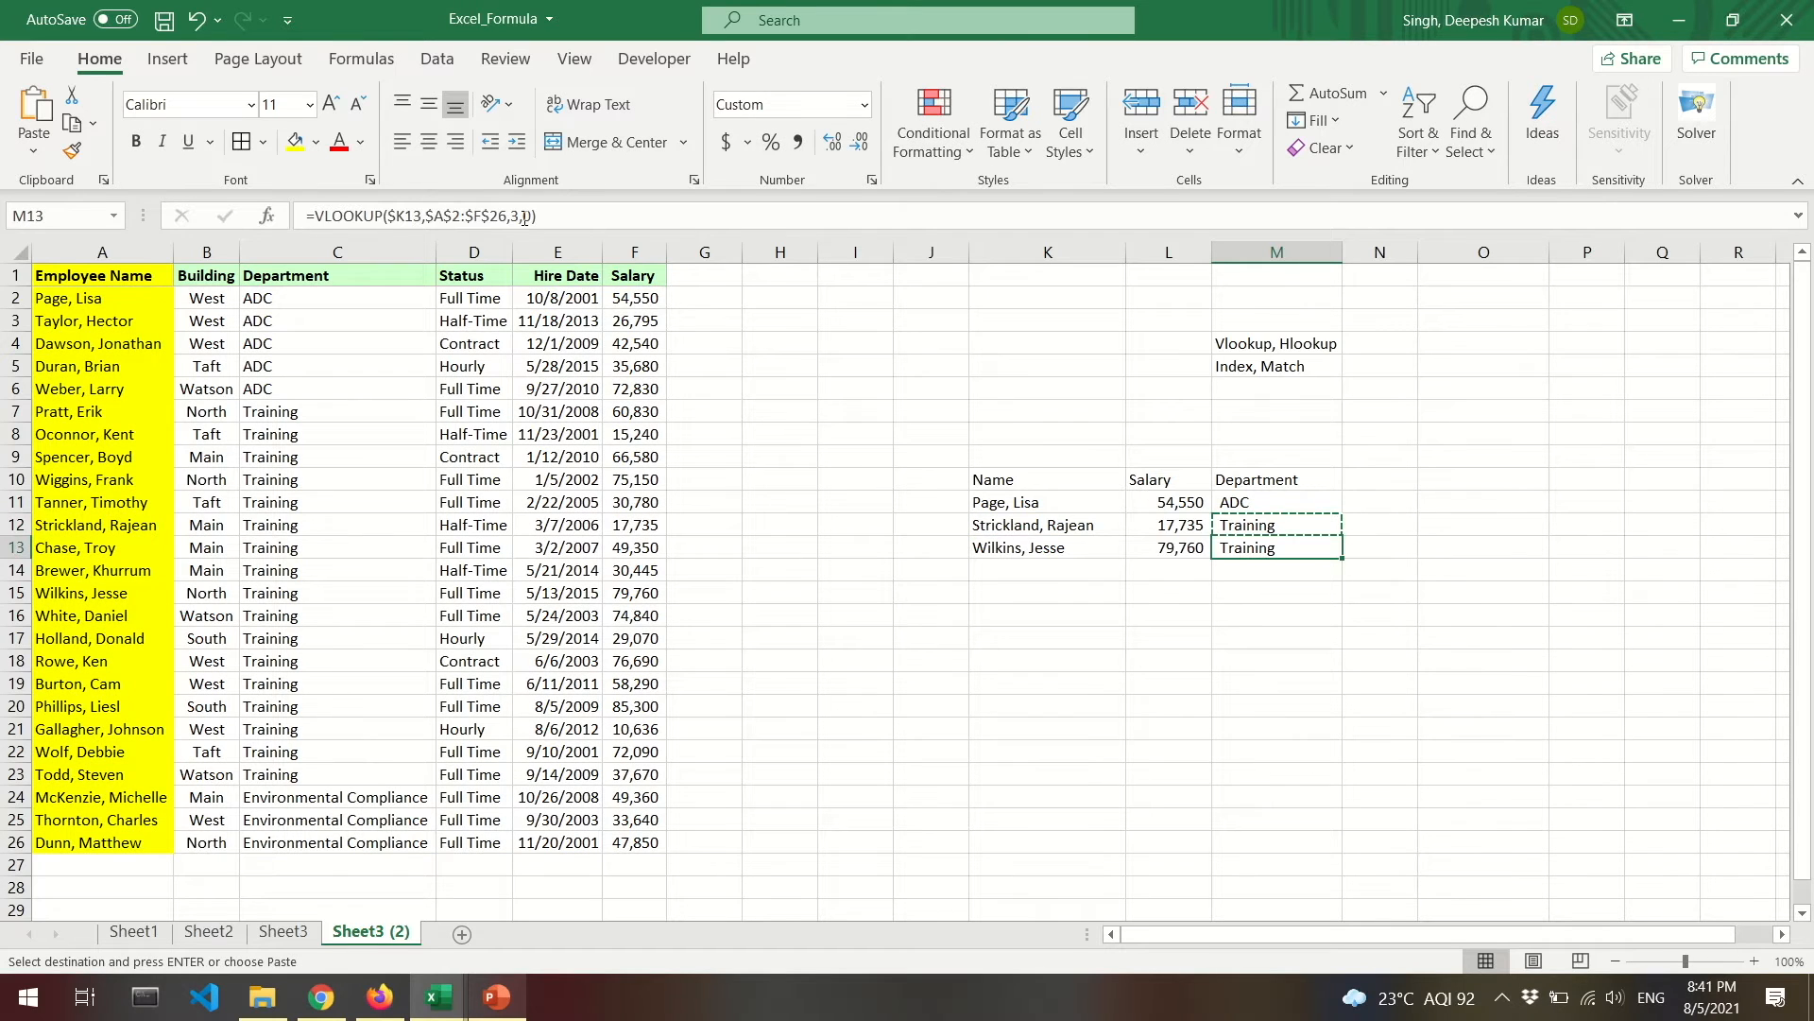
click(524, 217)
key(Escape)
key(Down)
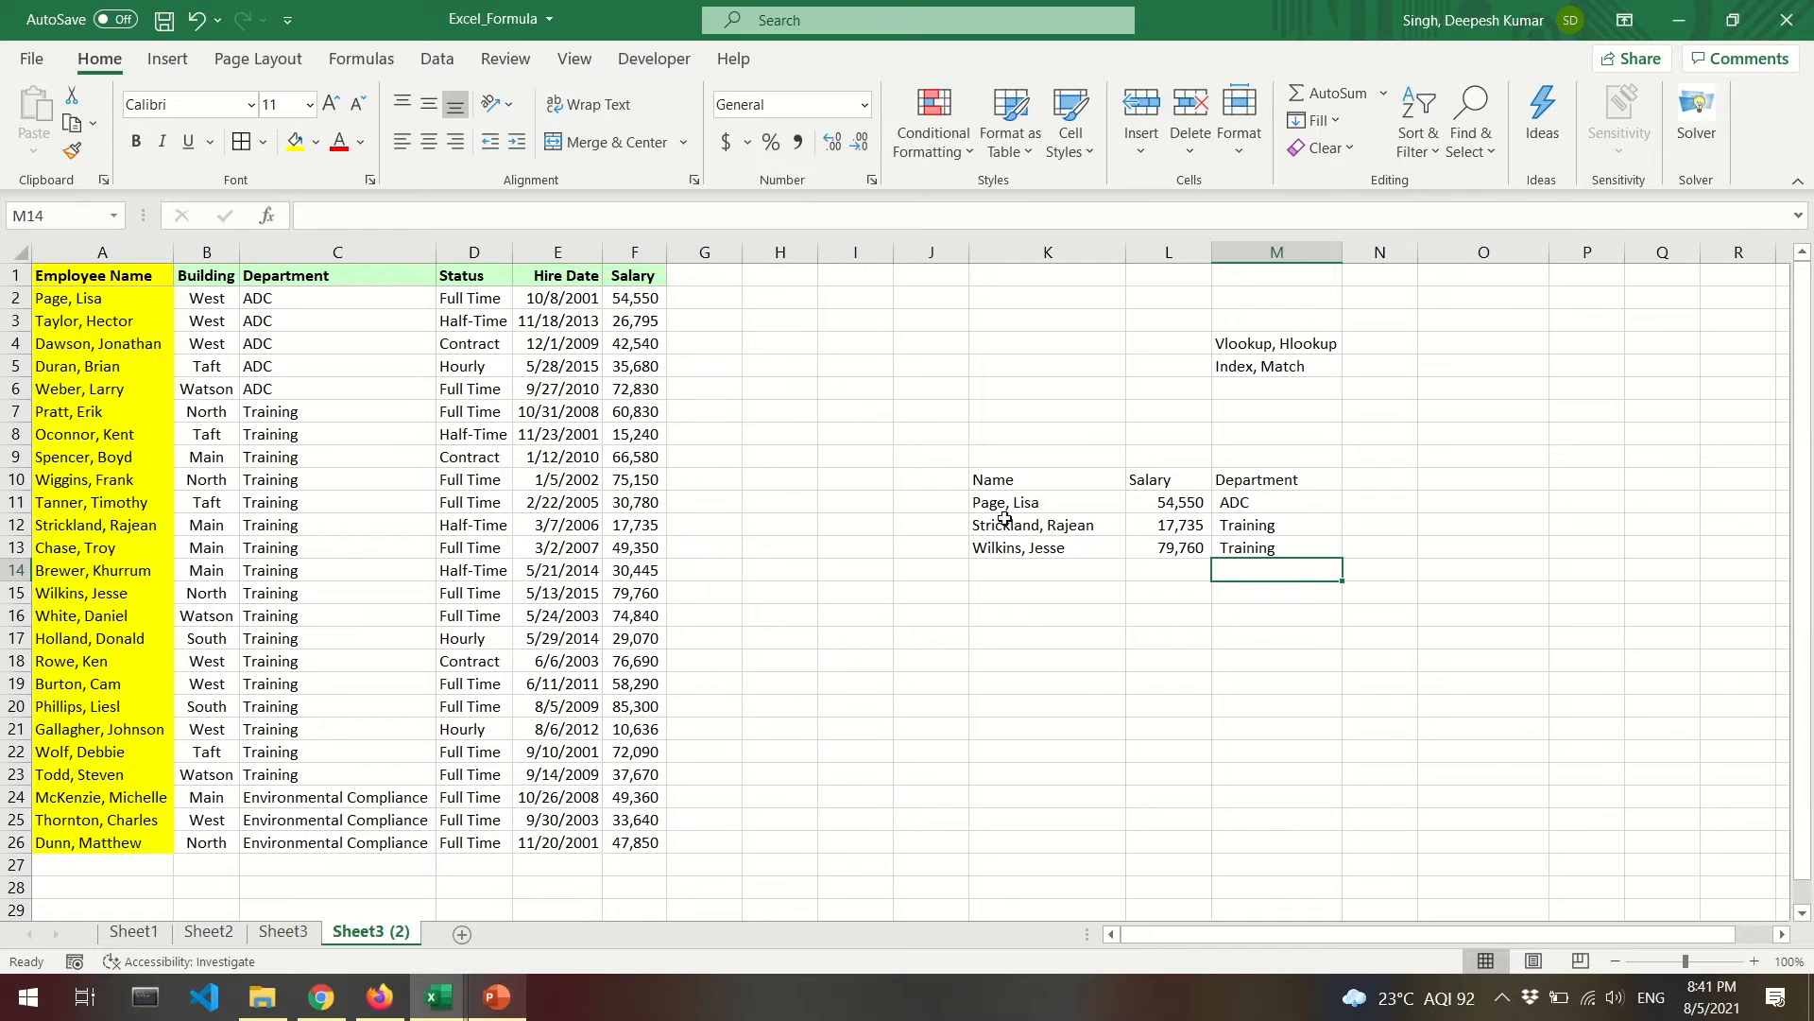
Step: Review the lookup value and table array references in L11's formula
click(1152, 499)
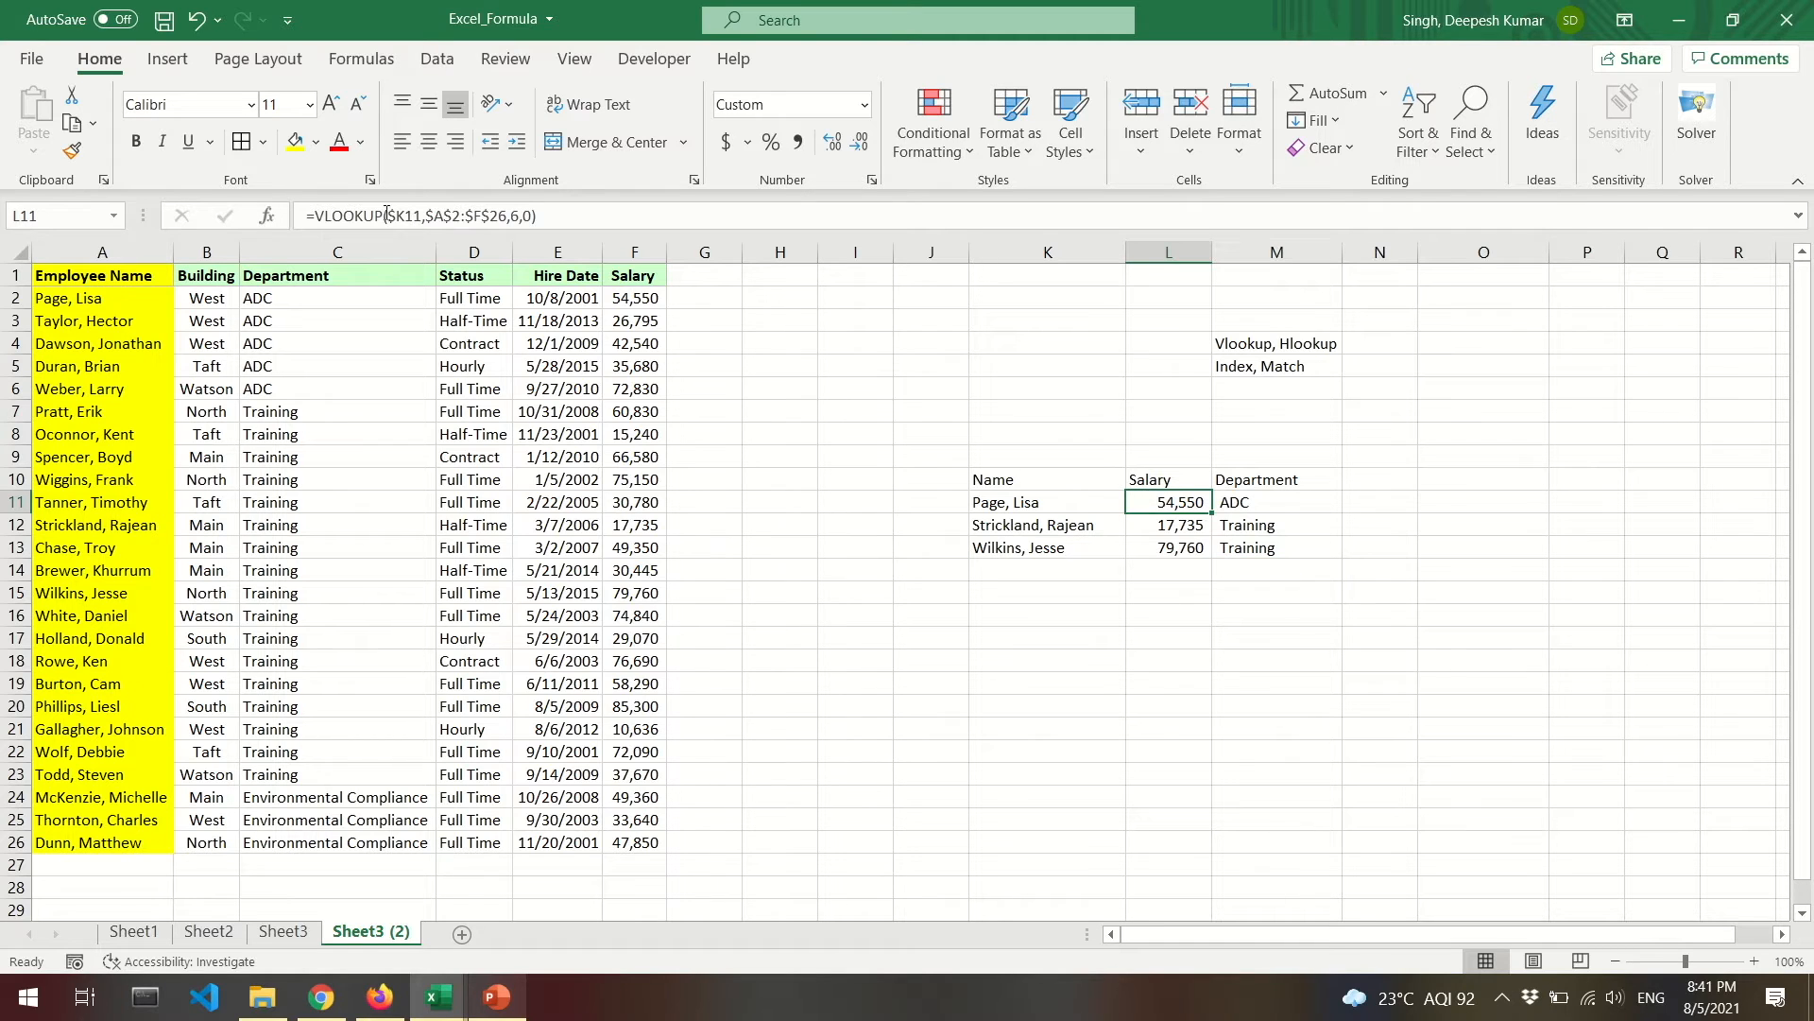
click(387, 216)
drag(385, 215, 408, 216)
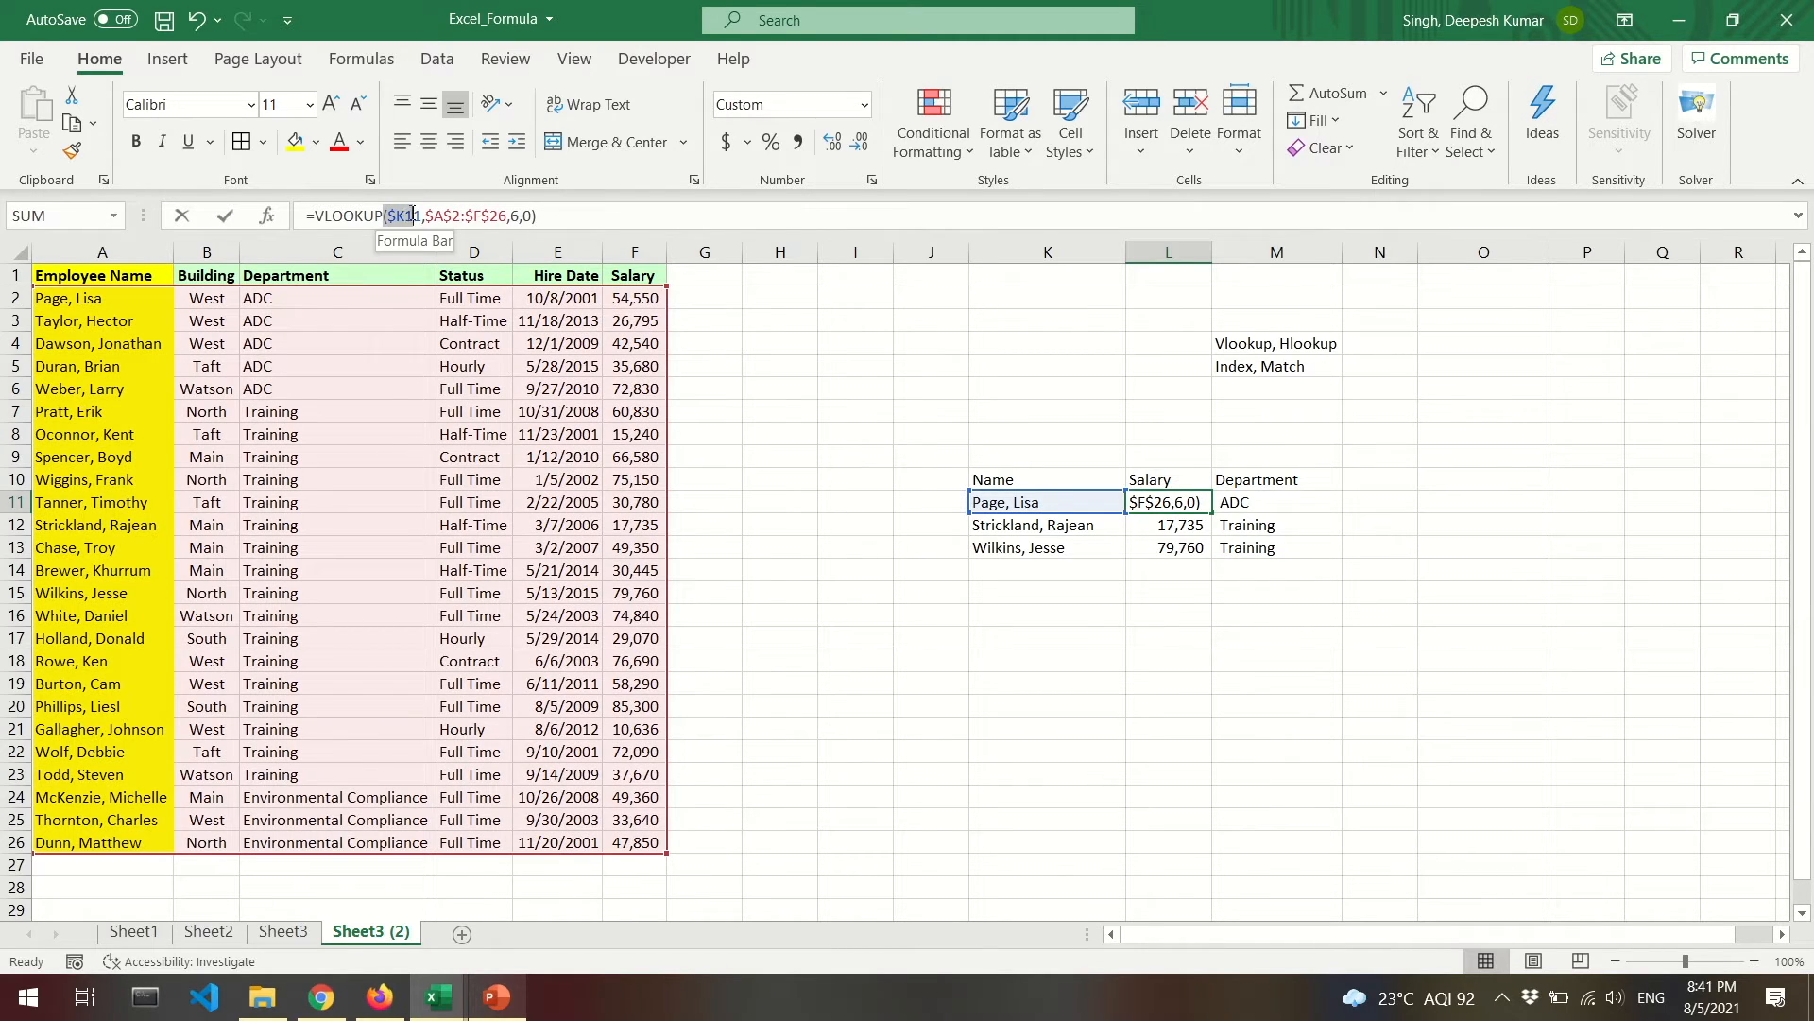
click(421, 215)
drag(422, 215, 459, 215)
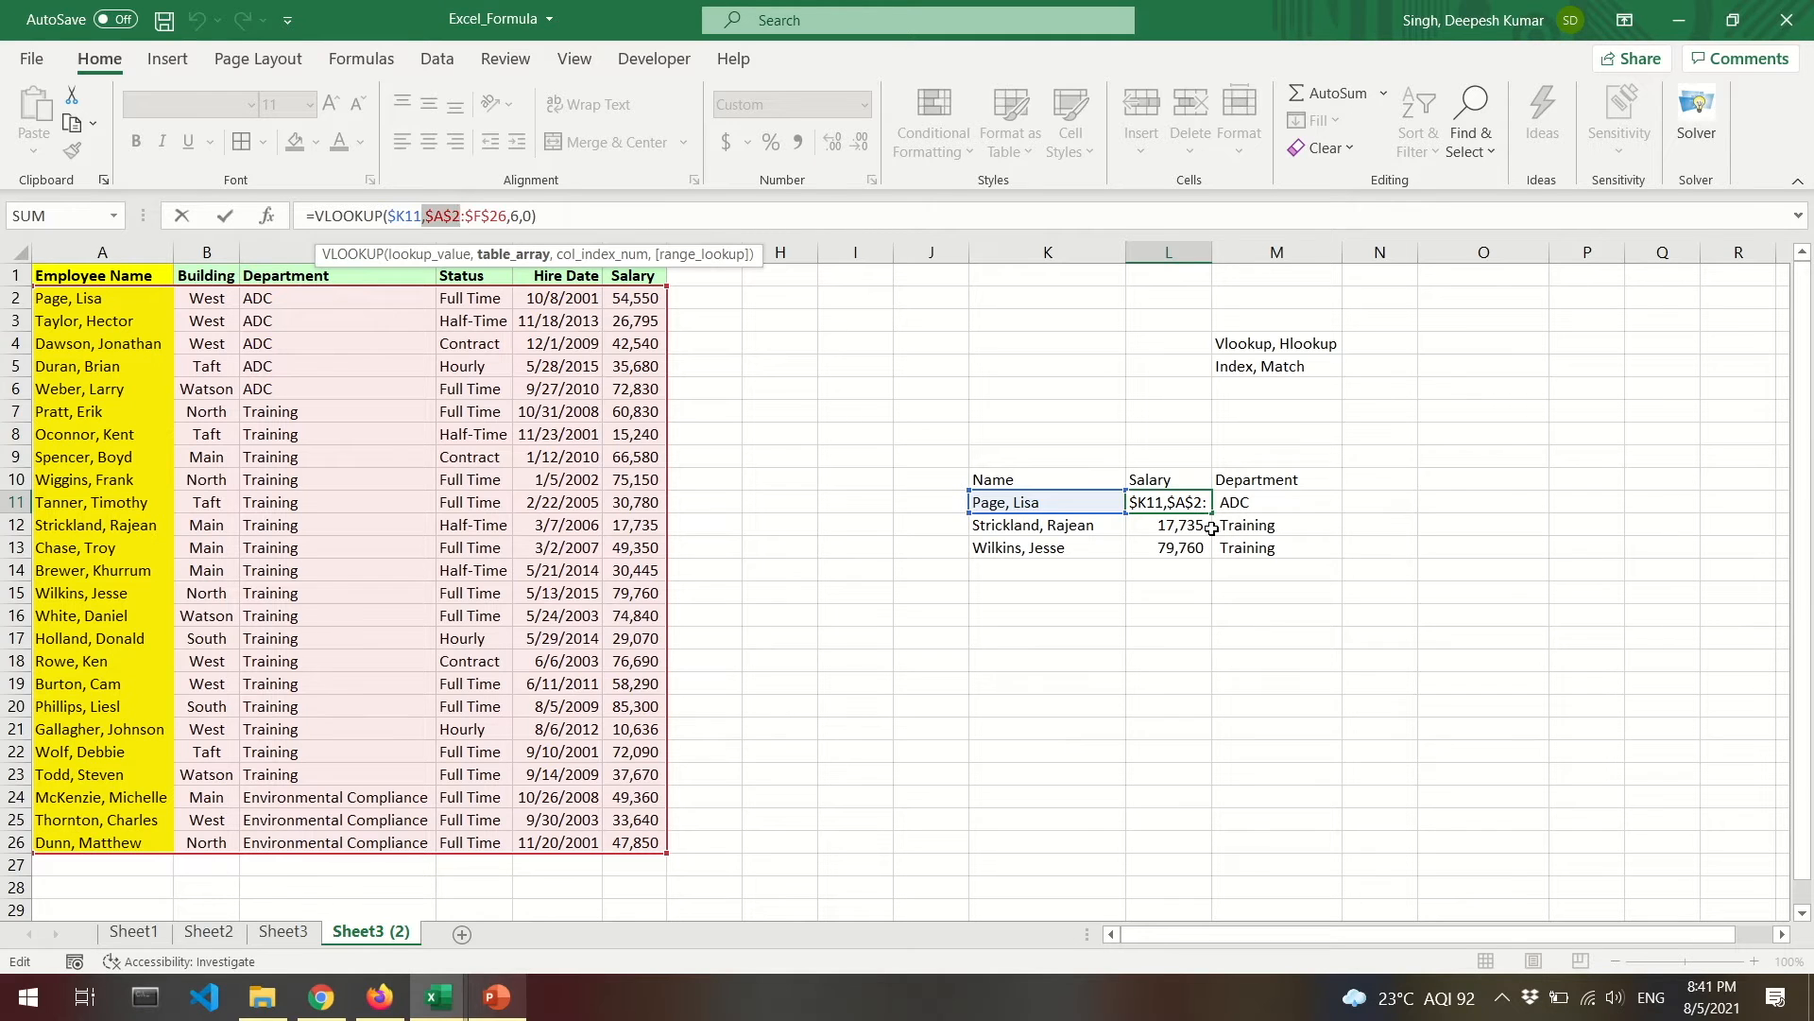
key(ctrl+Return)
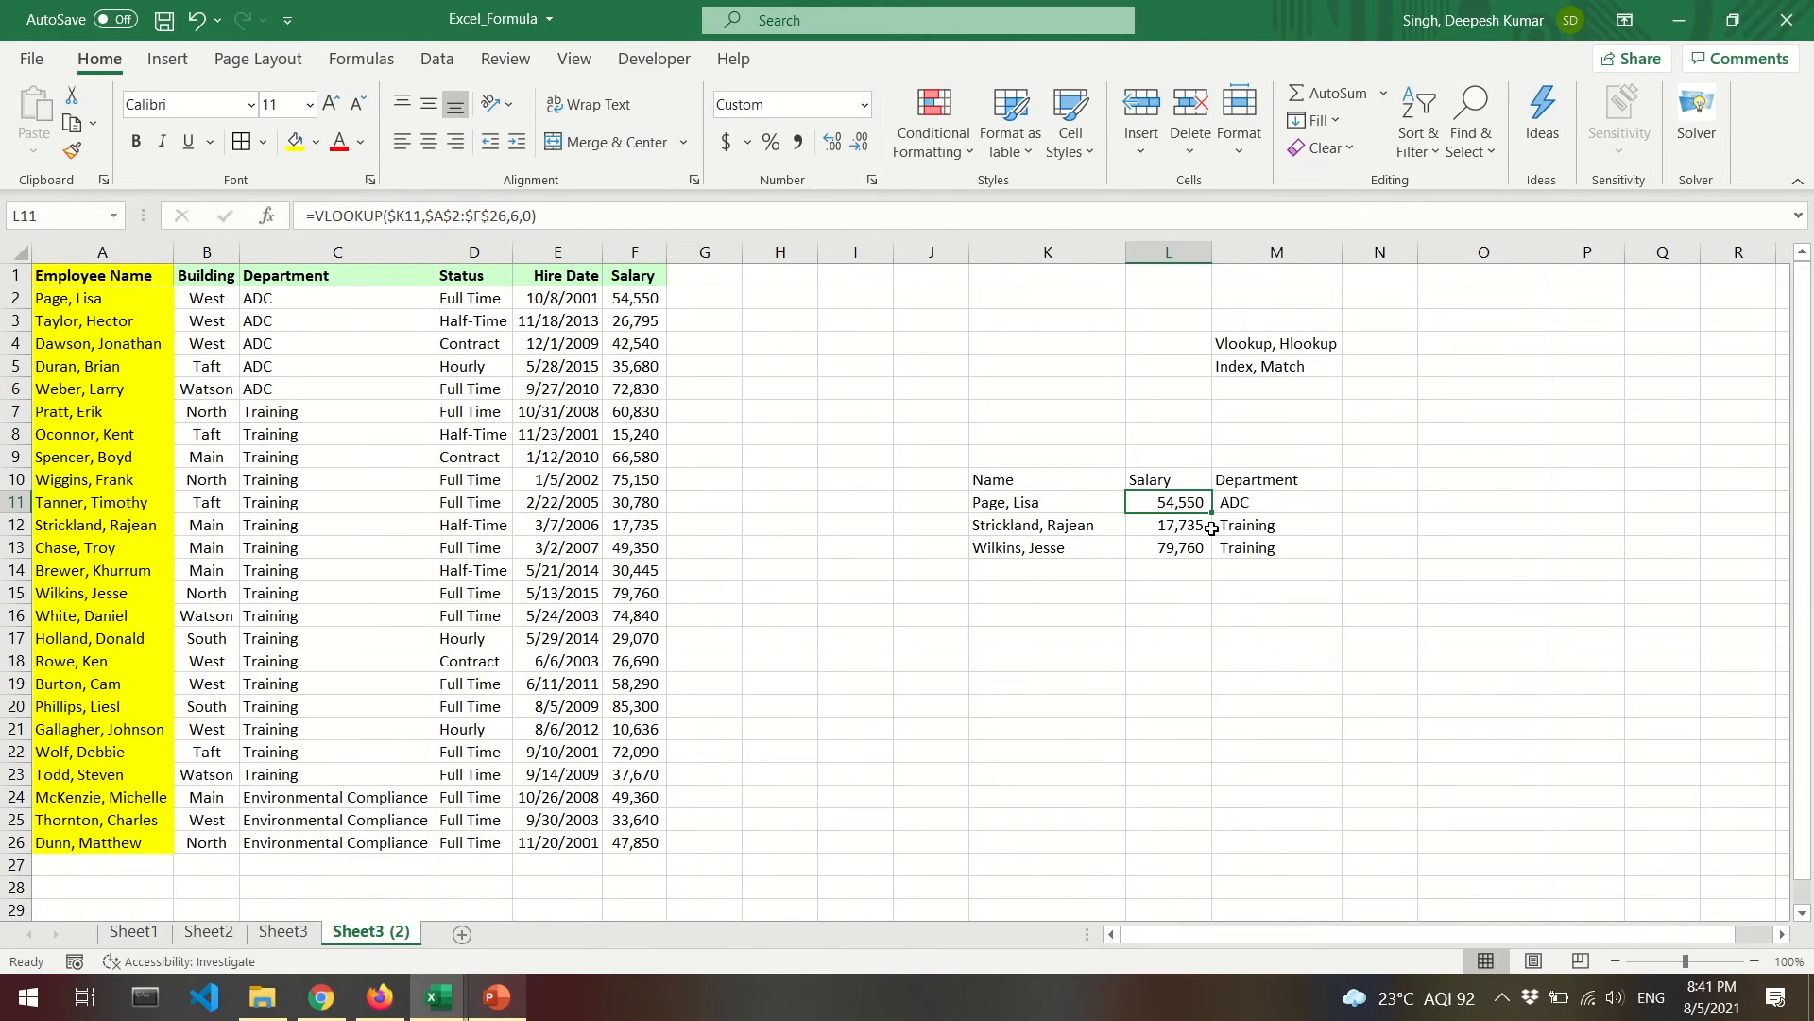
key(ctrl+c)
key(Right)
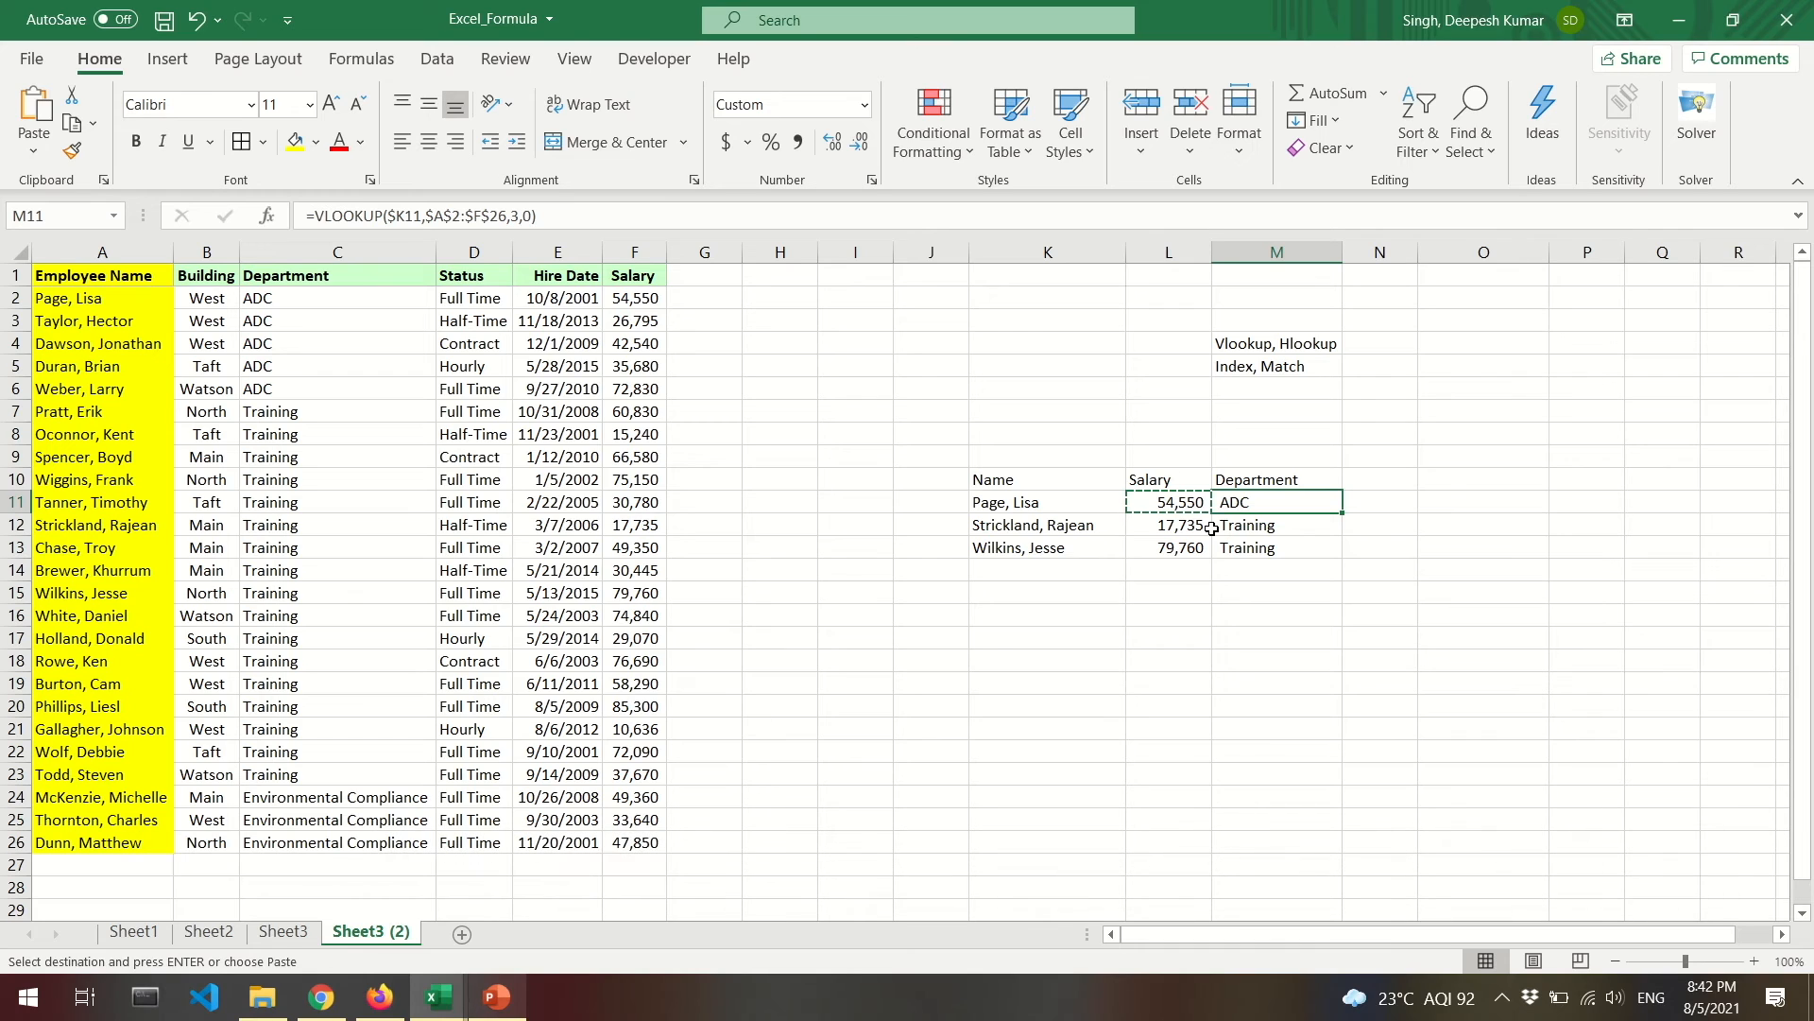
key(Escape)
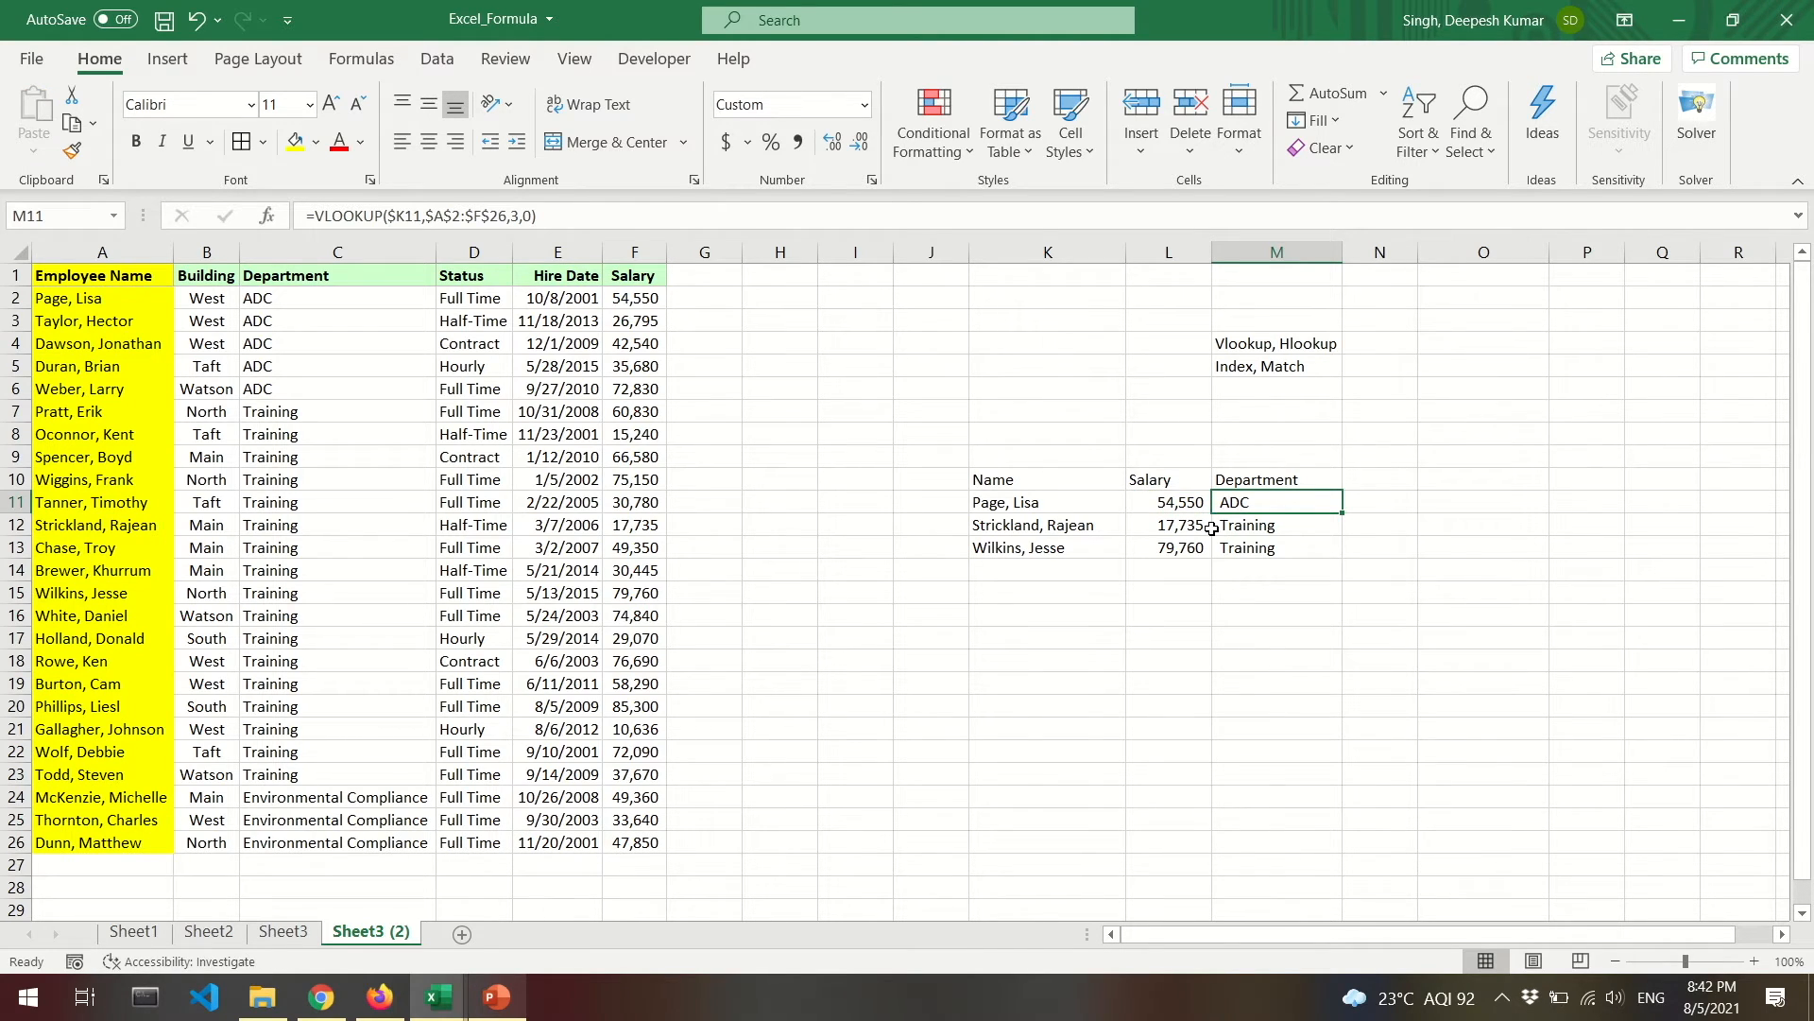
click(1289, 340)
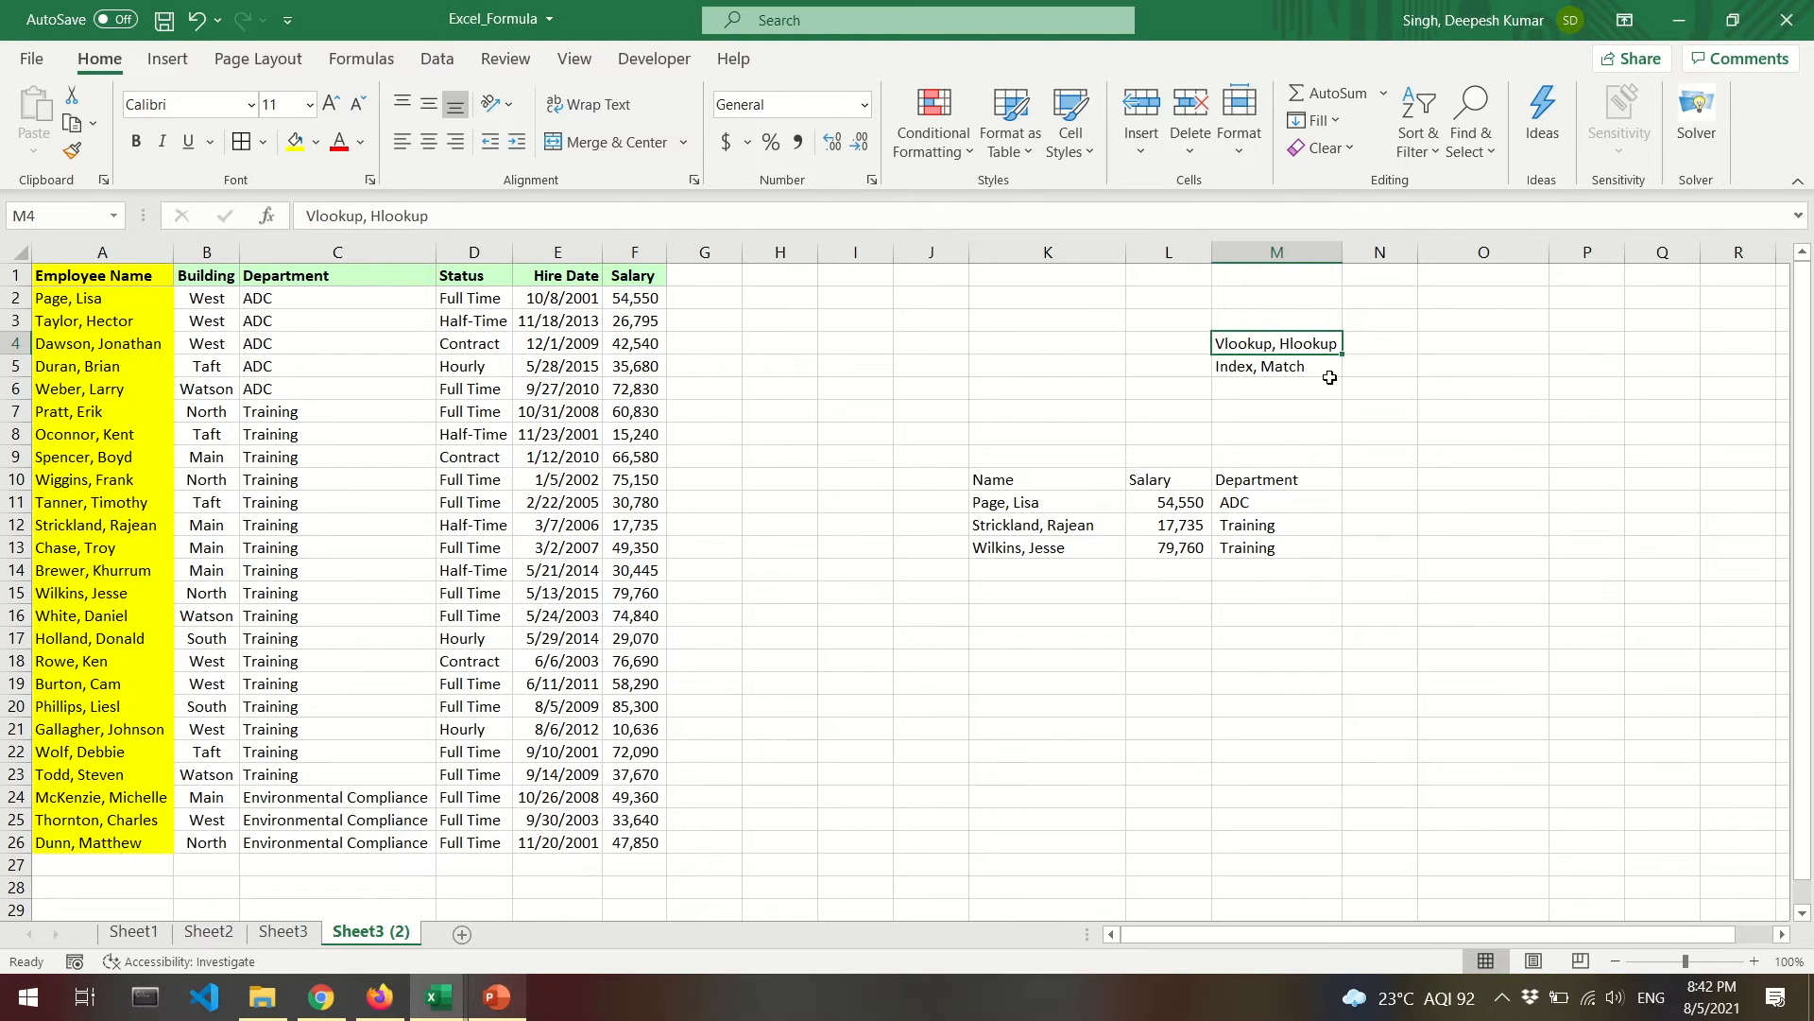
click(1372, 473)
text(=hl)
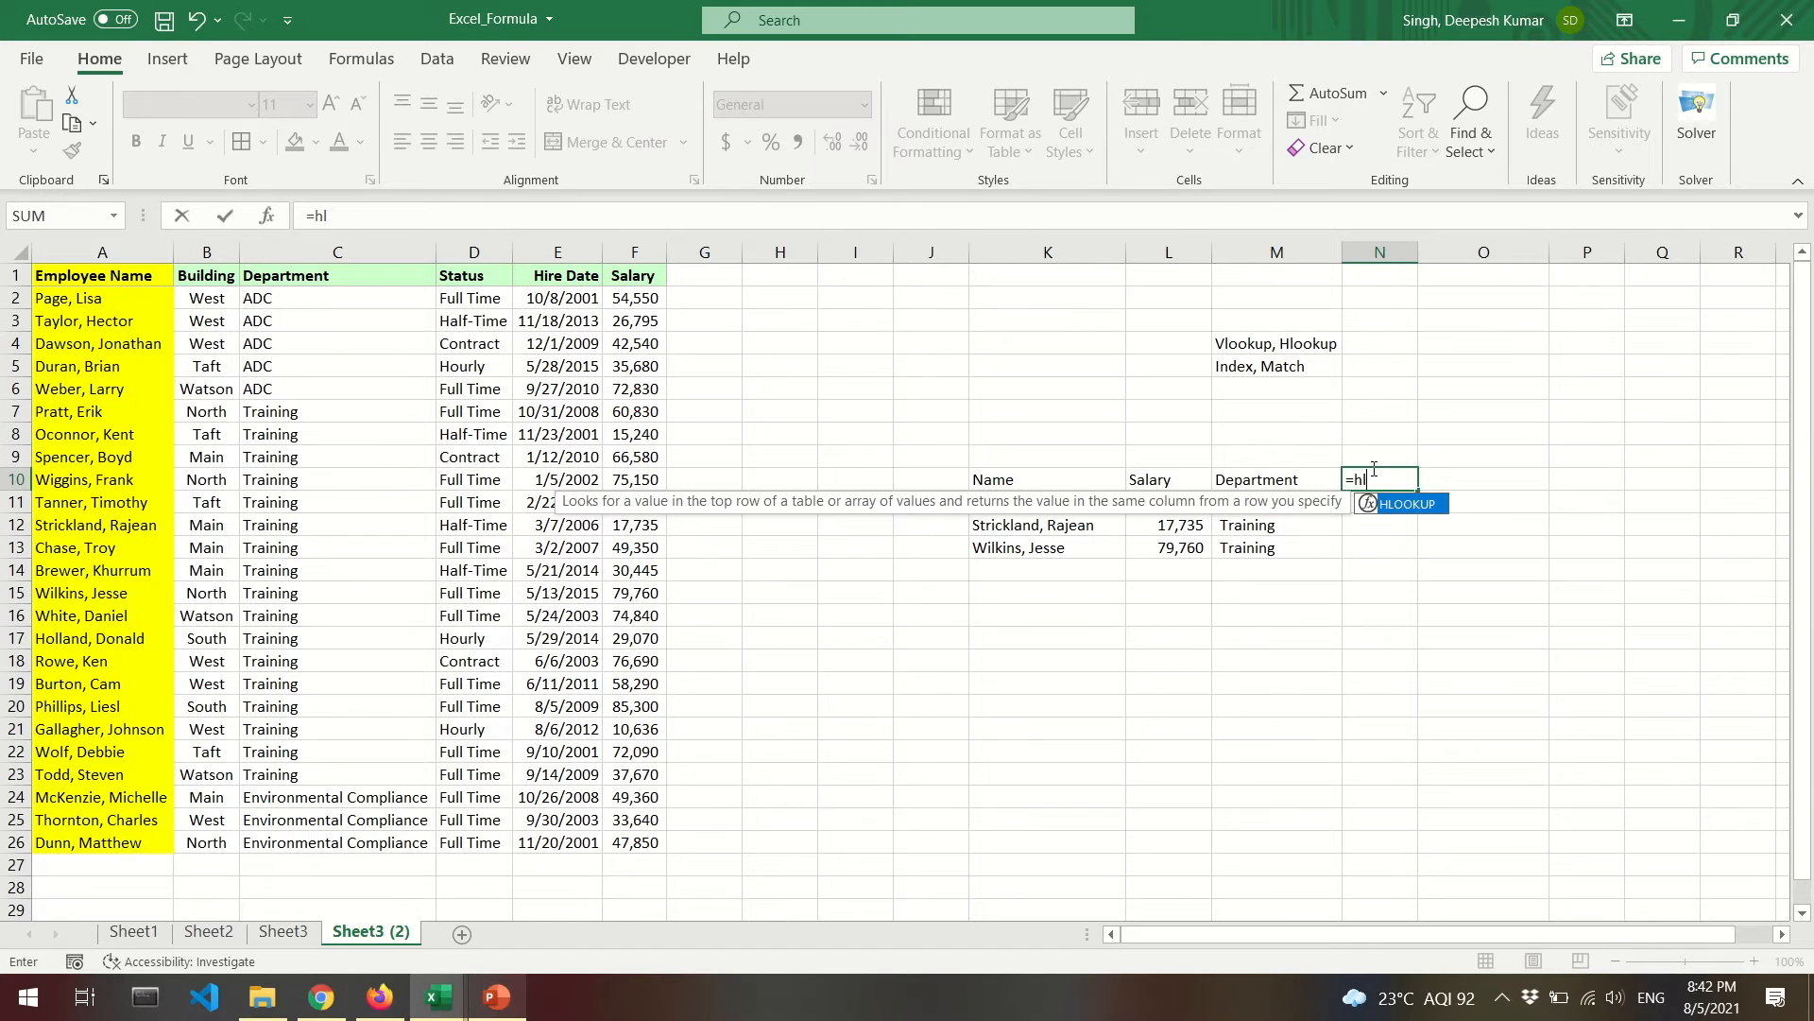
key(Escape)
key(Escape)
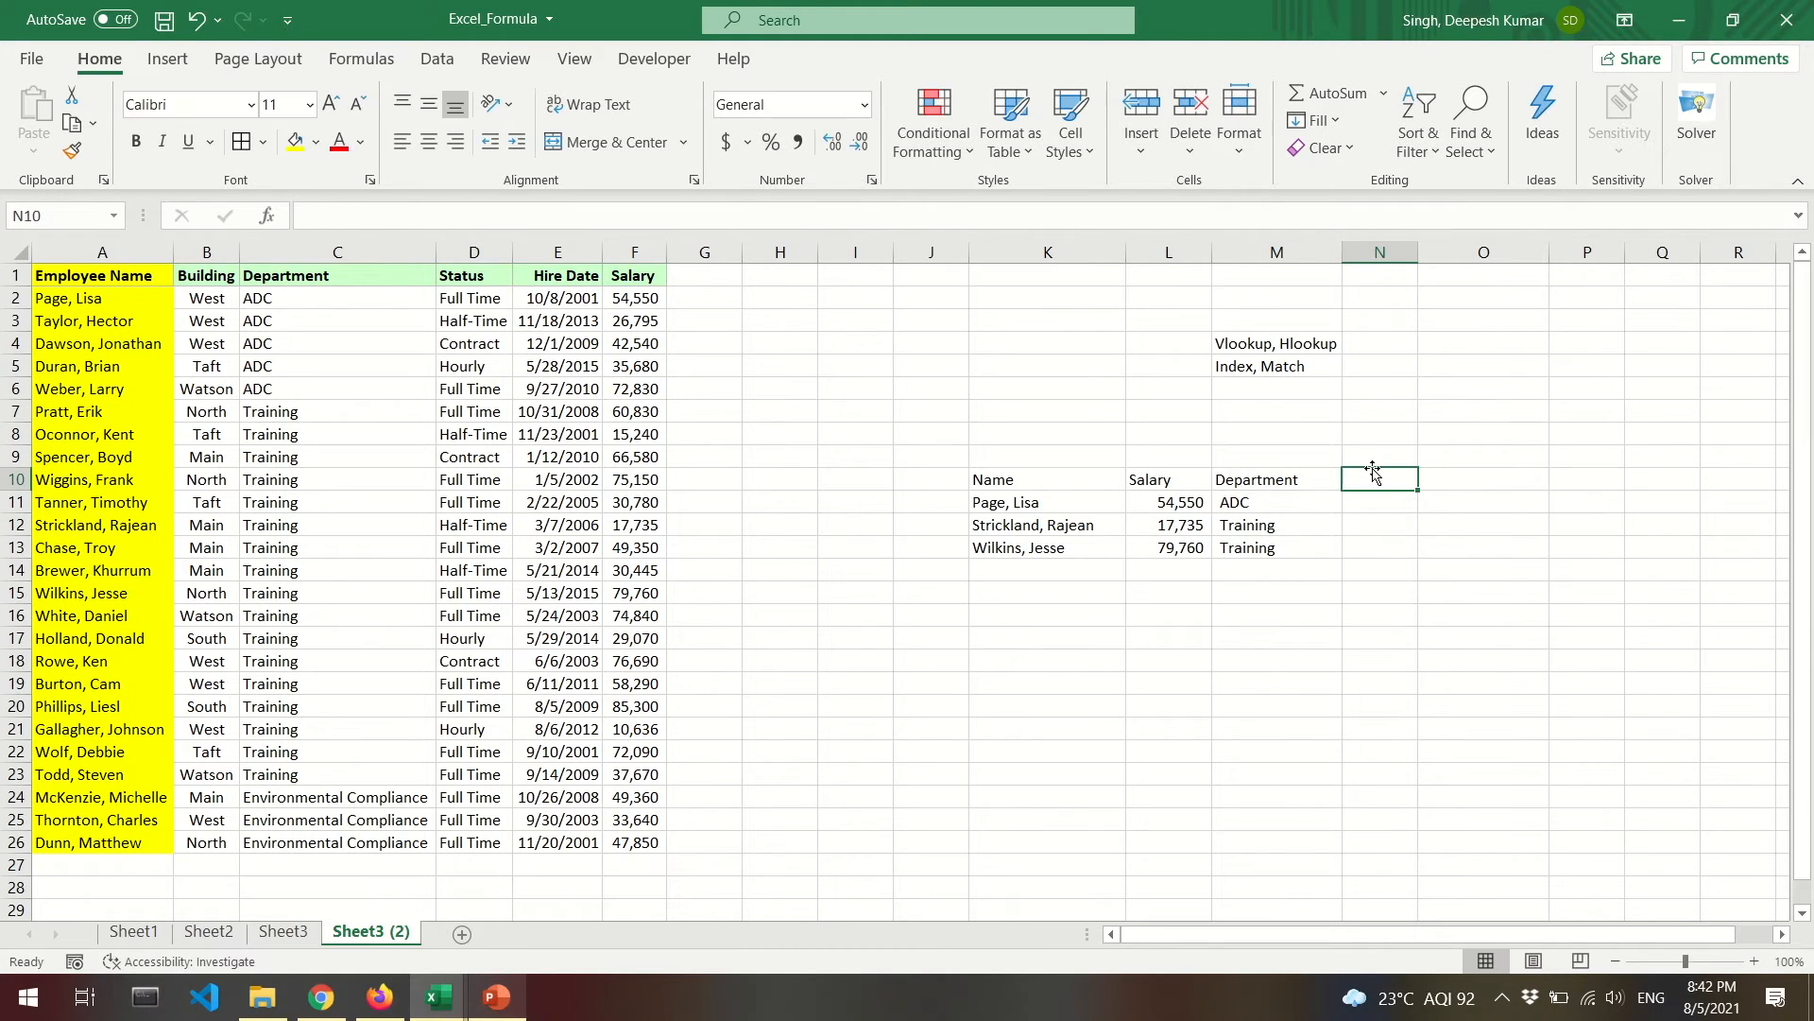
Step: Enter the note 'Vlookup / drawback / it searches only in the left-most column' in K16
click(1265, 368)
click(1021, 619)
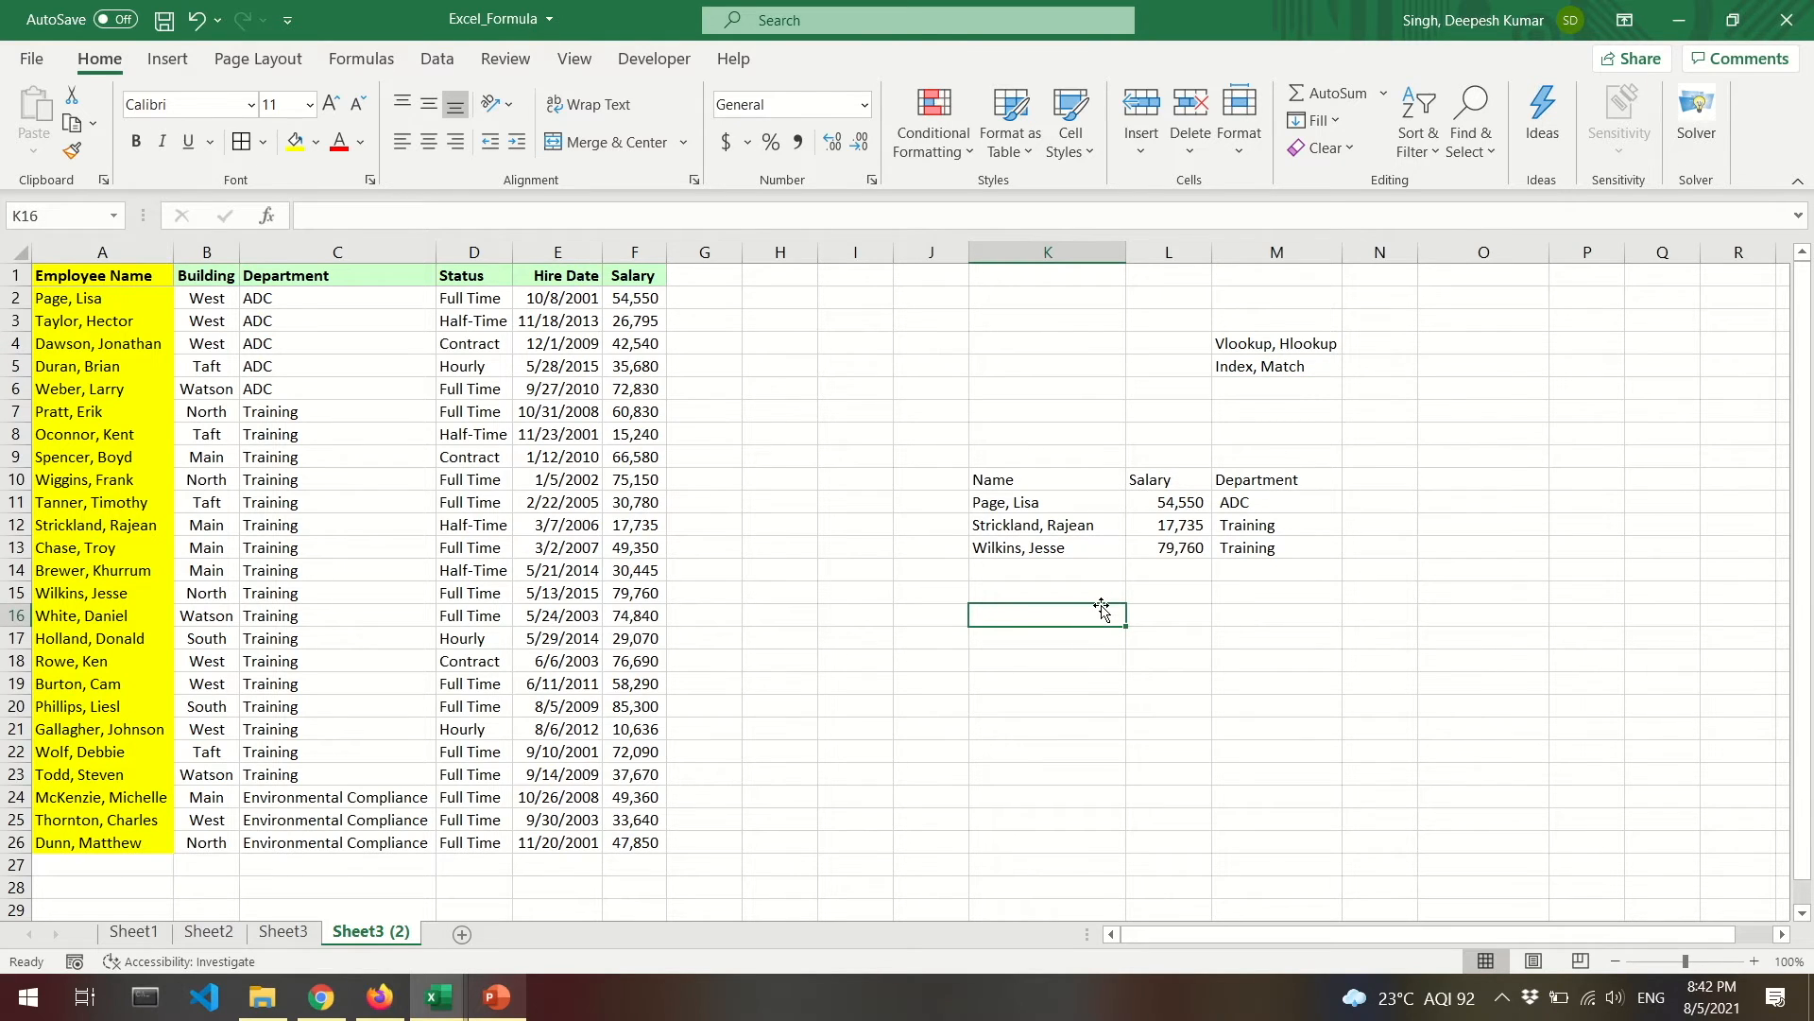
click(1036, 523)
click(1061, 632)
key(Up)
text(Vlook)
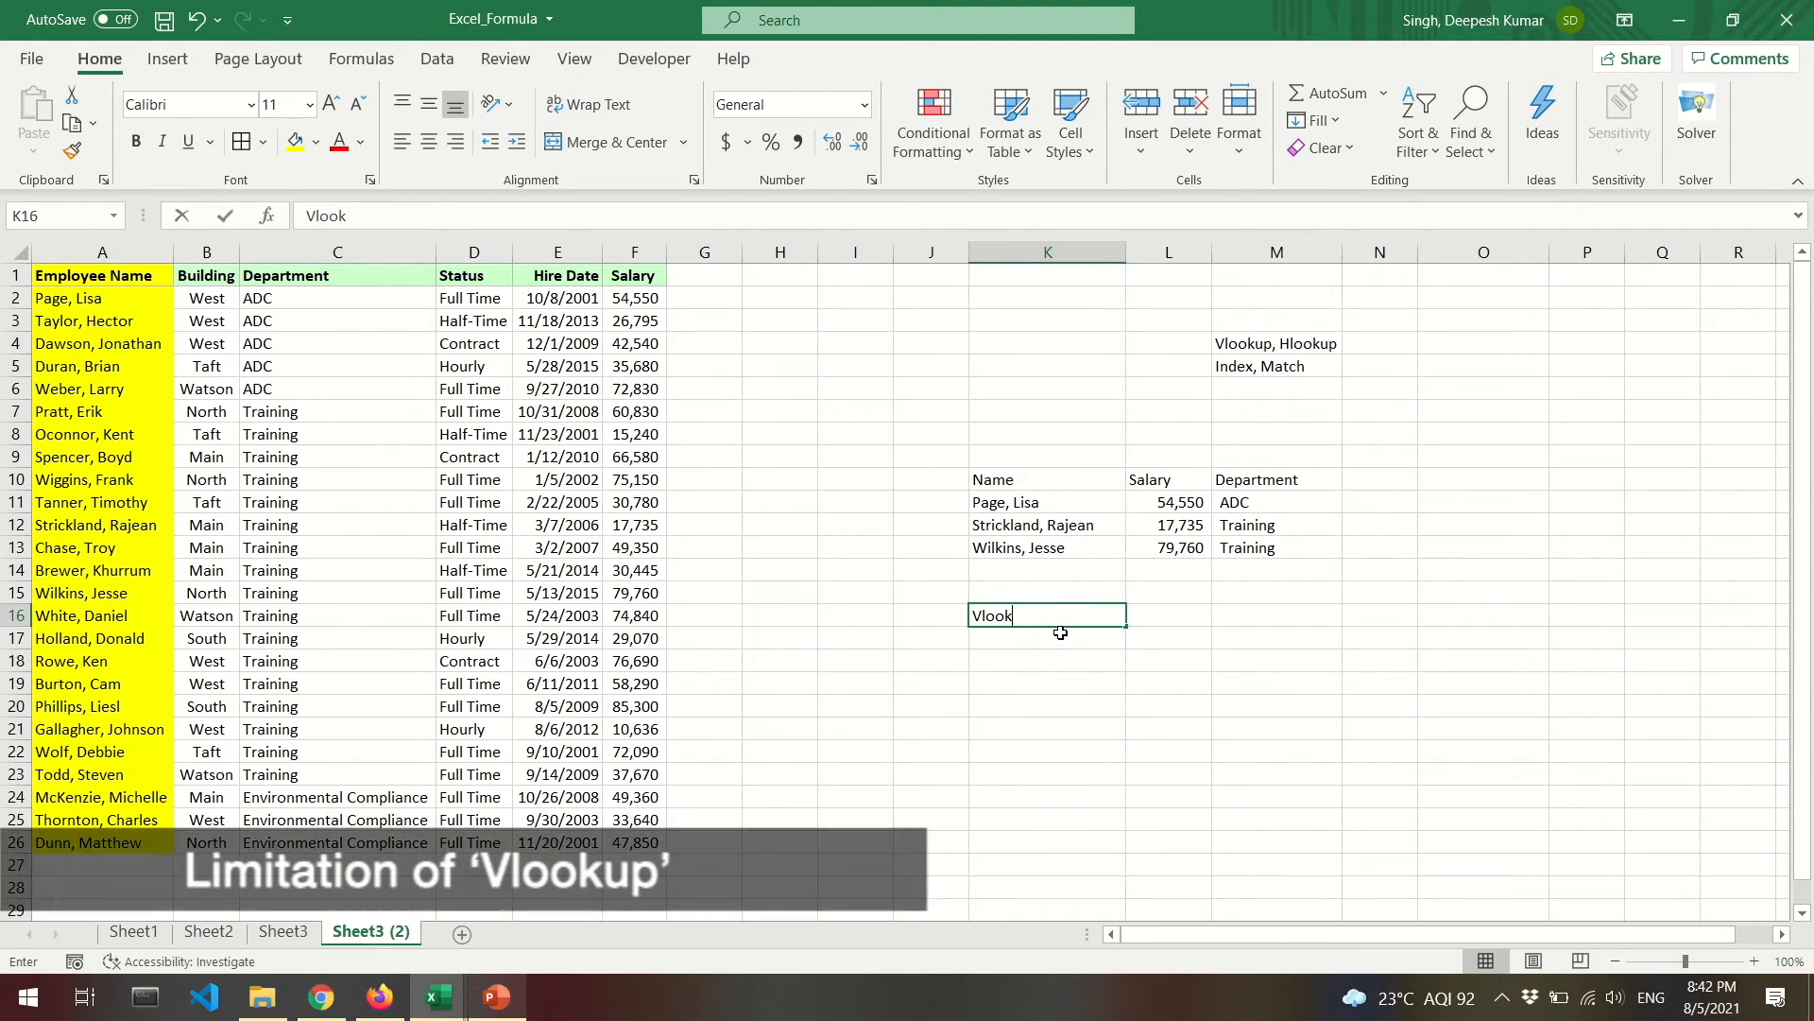
text(up / drawa)
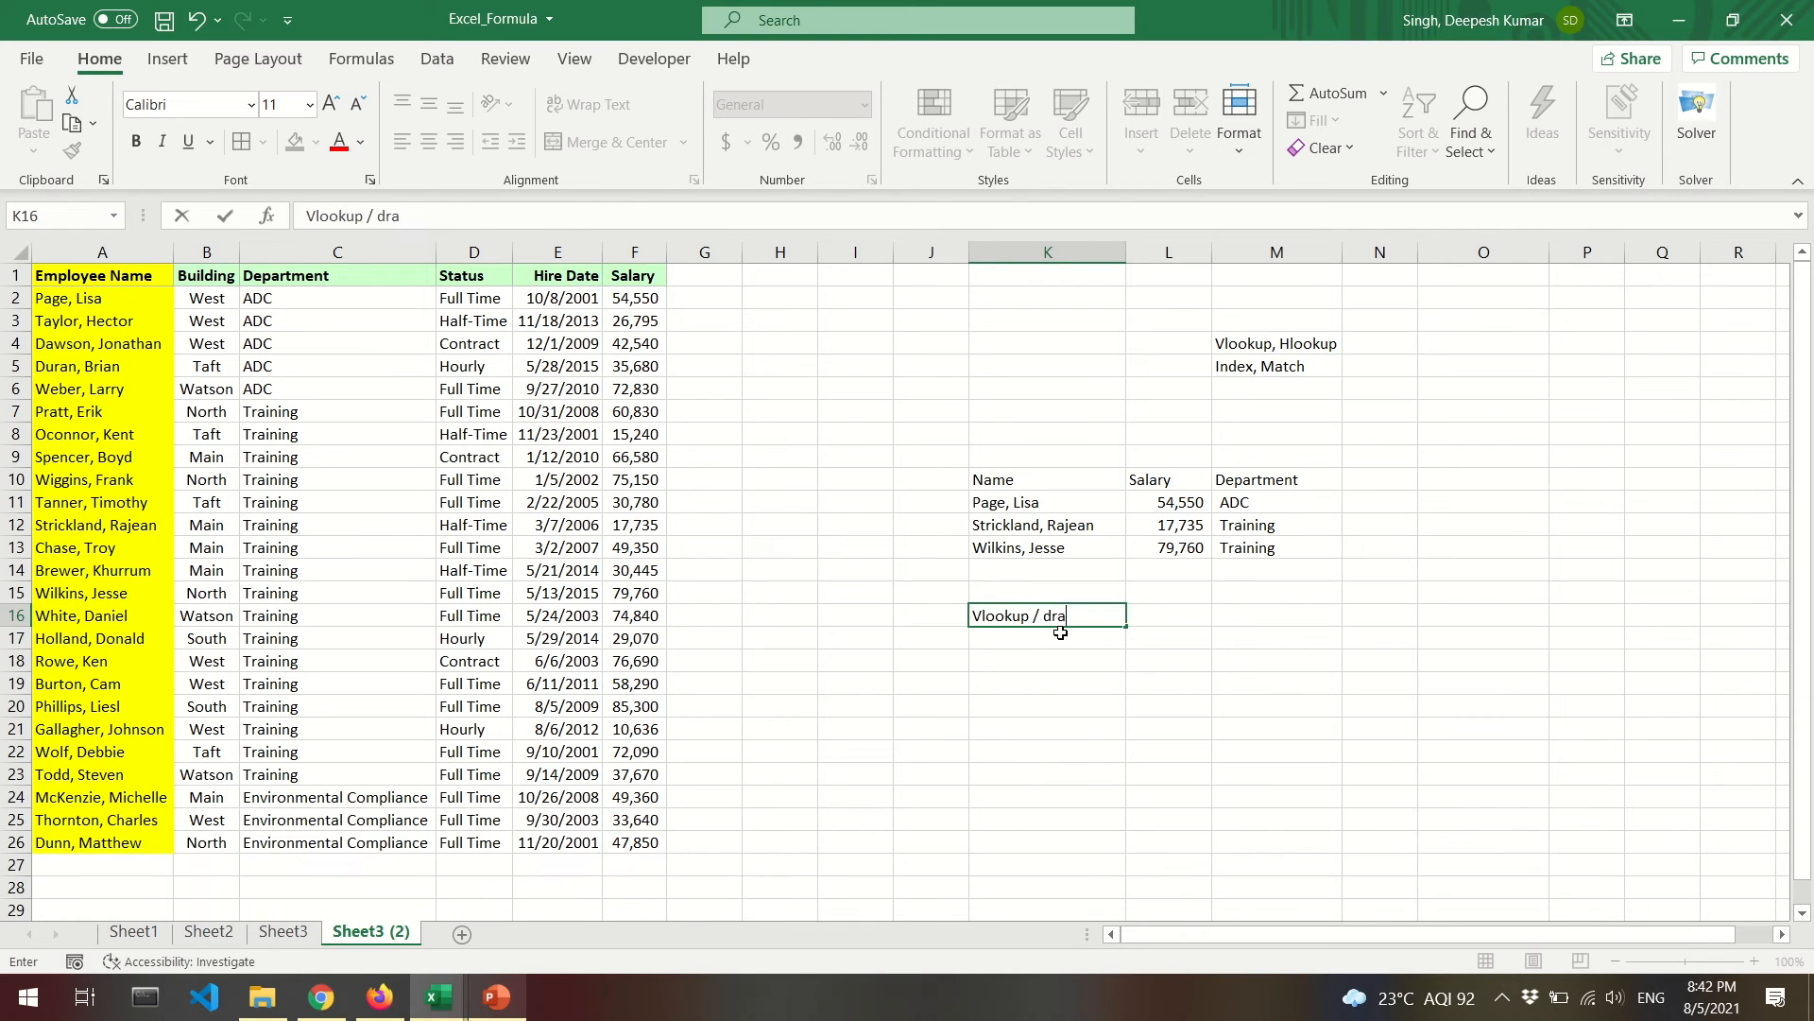
key(BackSpace)
text(back /)
text( it see)
text(rche)
text(s in)
key(BackSpace)
key(BackSpace)
text(only in the lef)
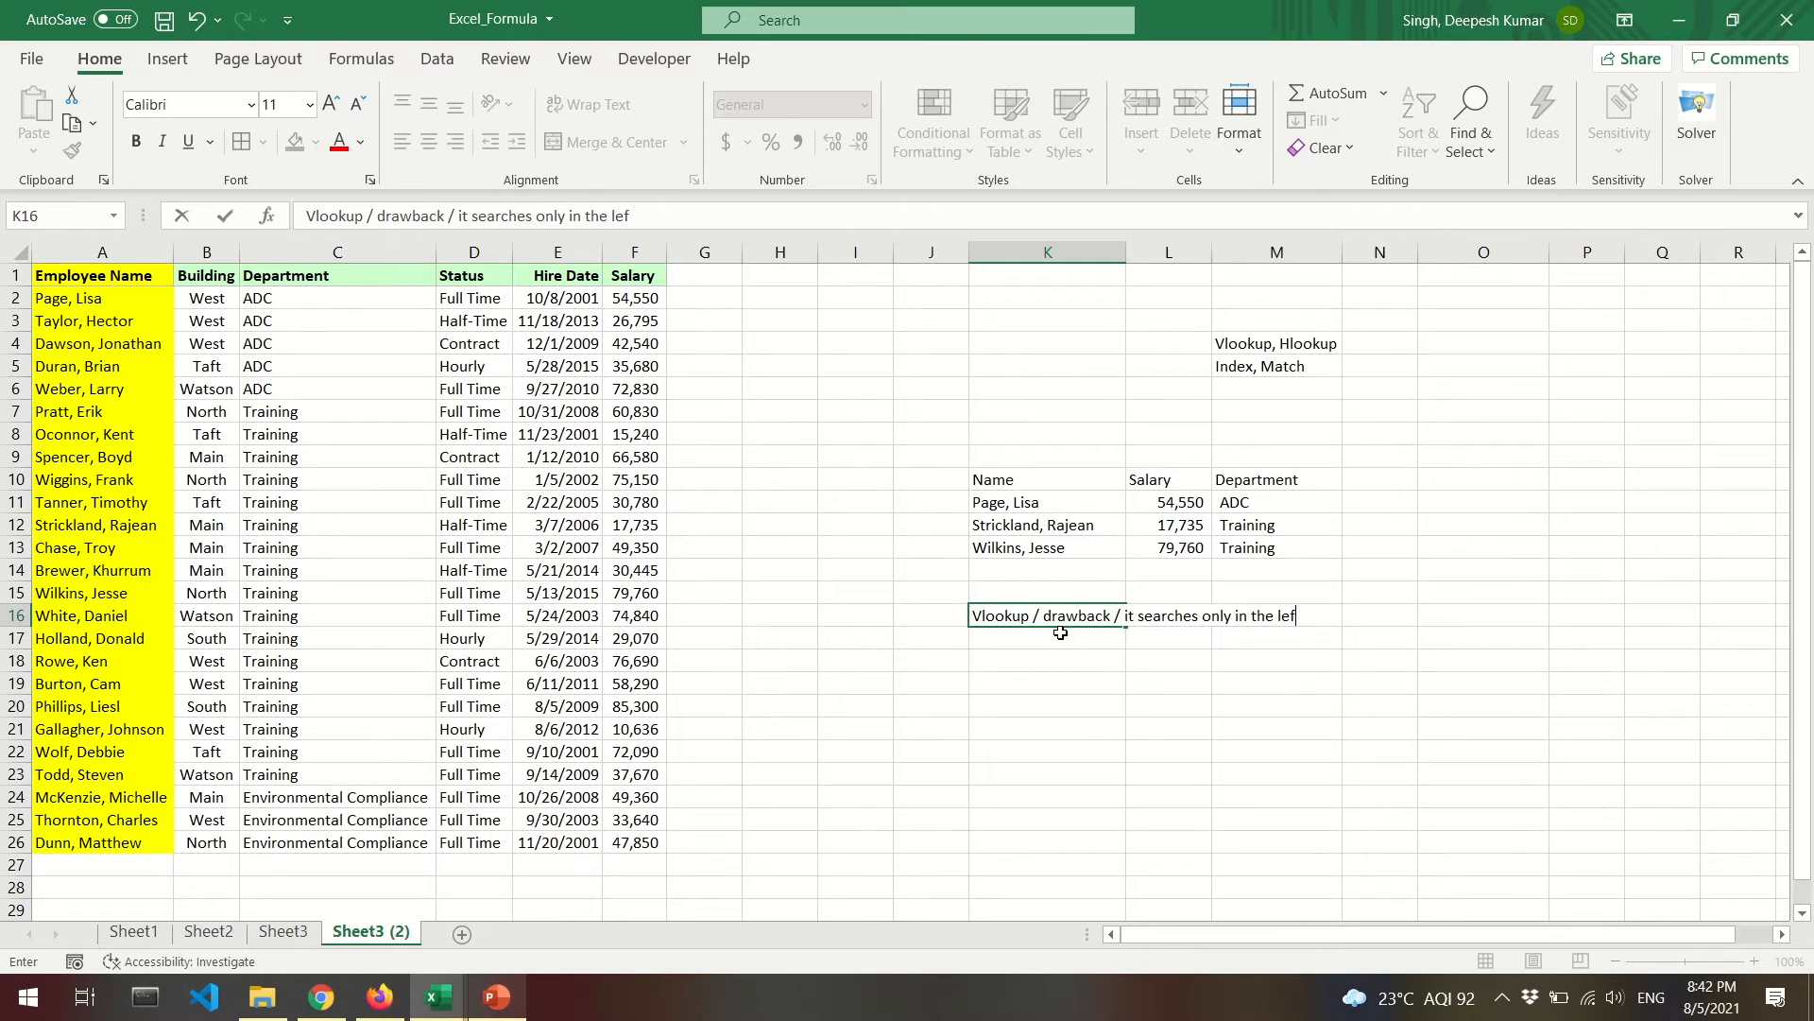
text(t-most column)
key(Return)
key(Up)
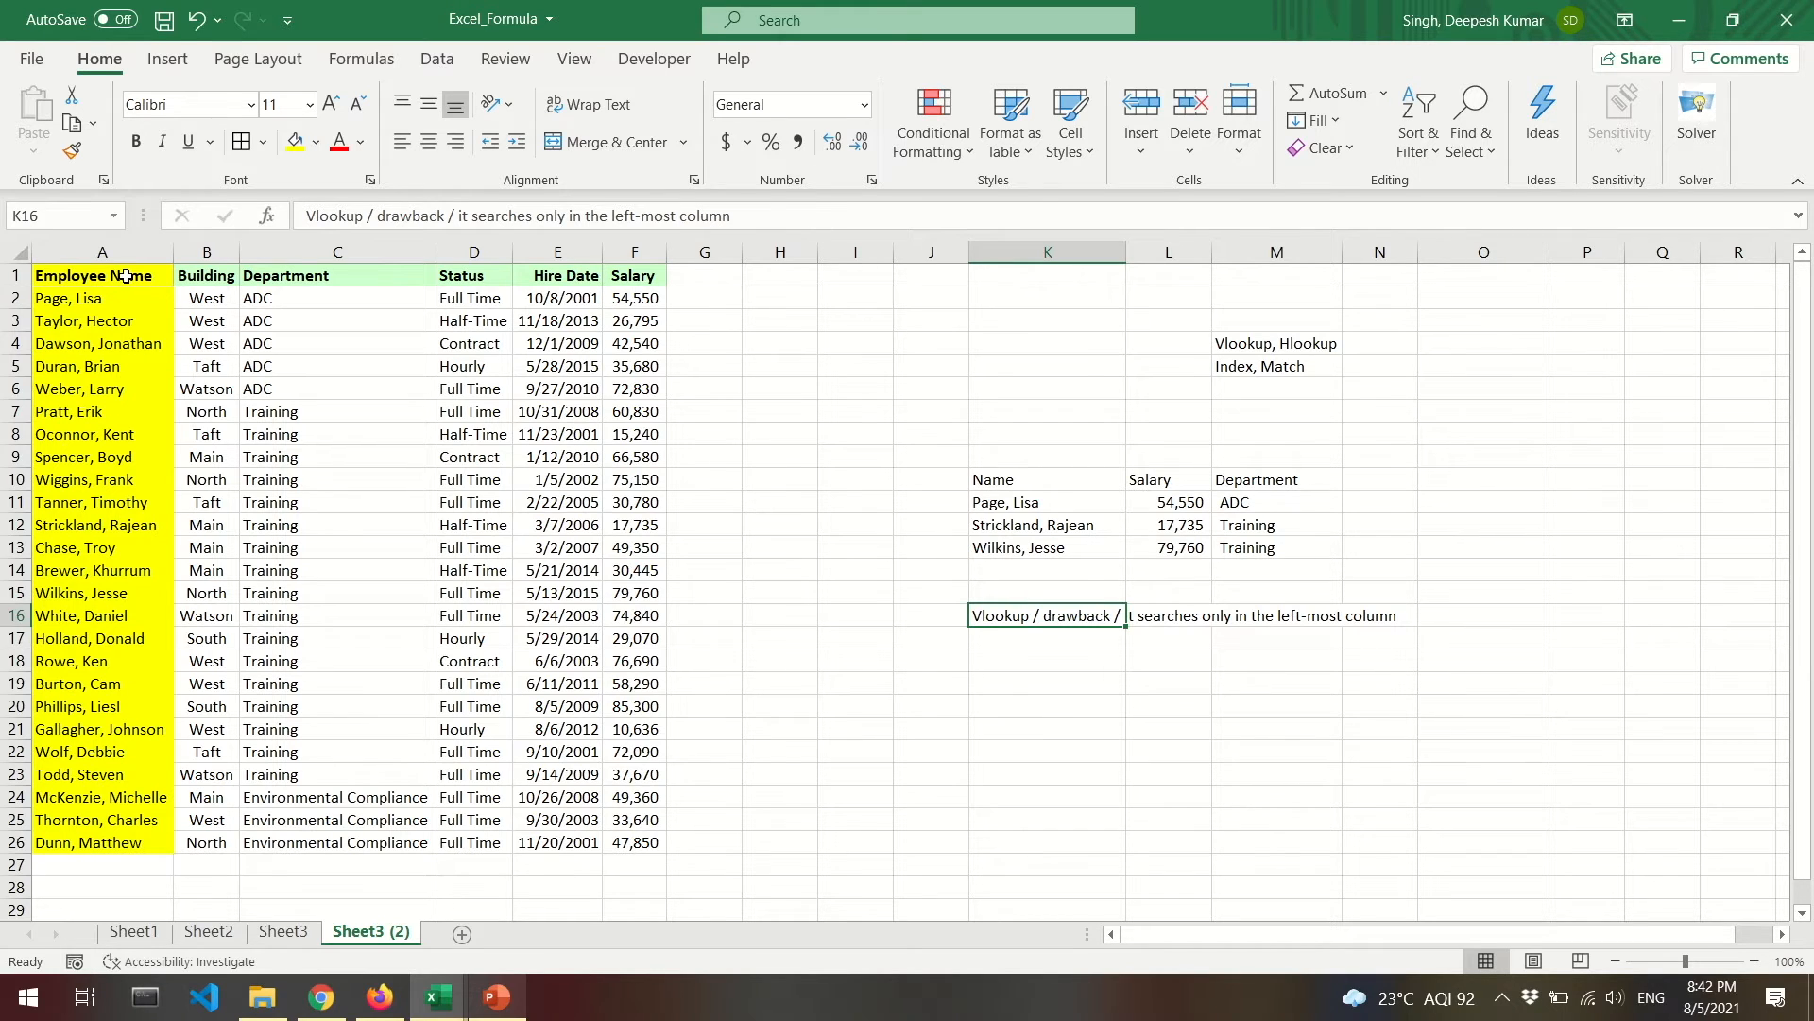
Step: Copy the Employee Name column into column G
drag(126, 275, 128, 840)
key(ctrl+c)
click(707, 273)
key(ctrl+v)
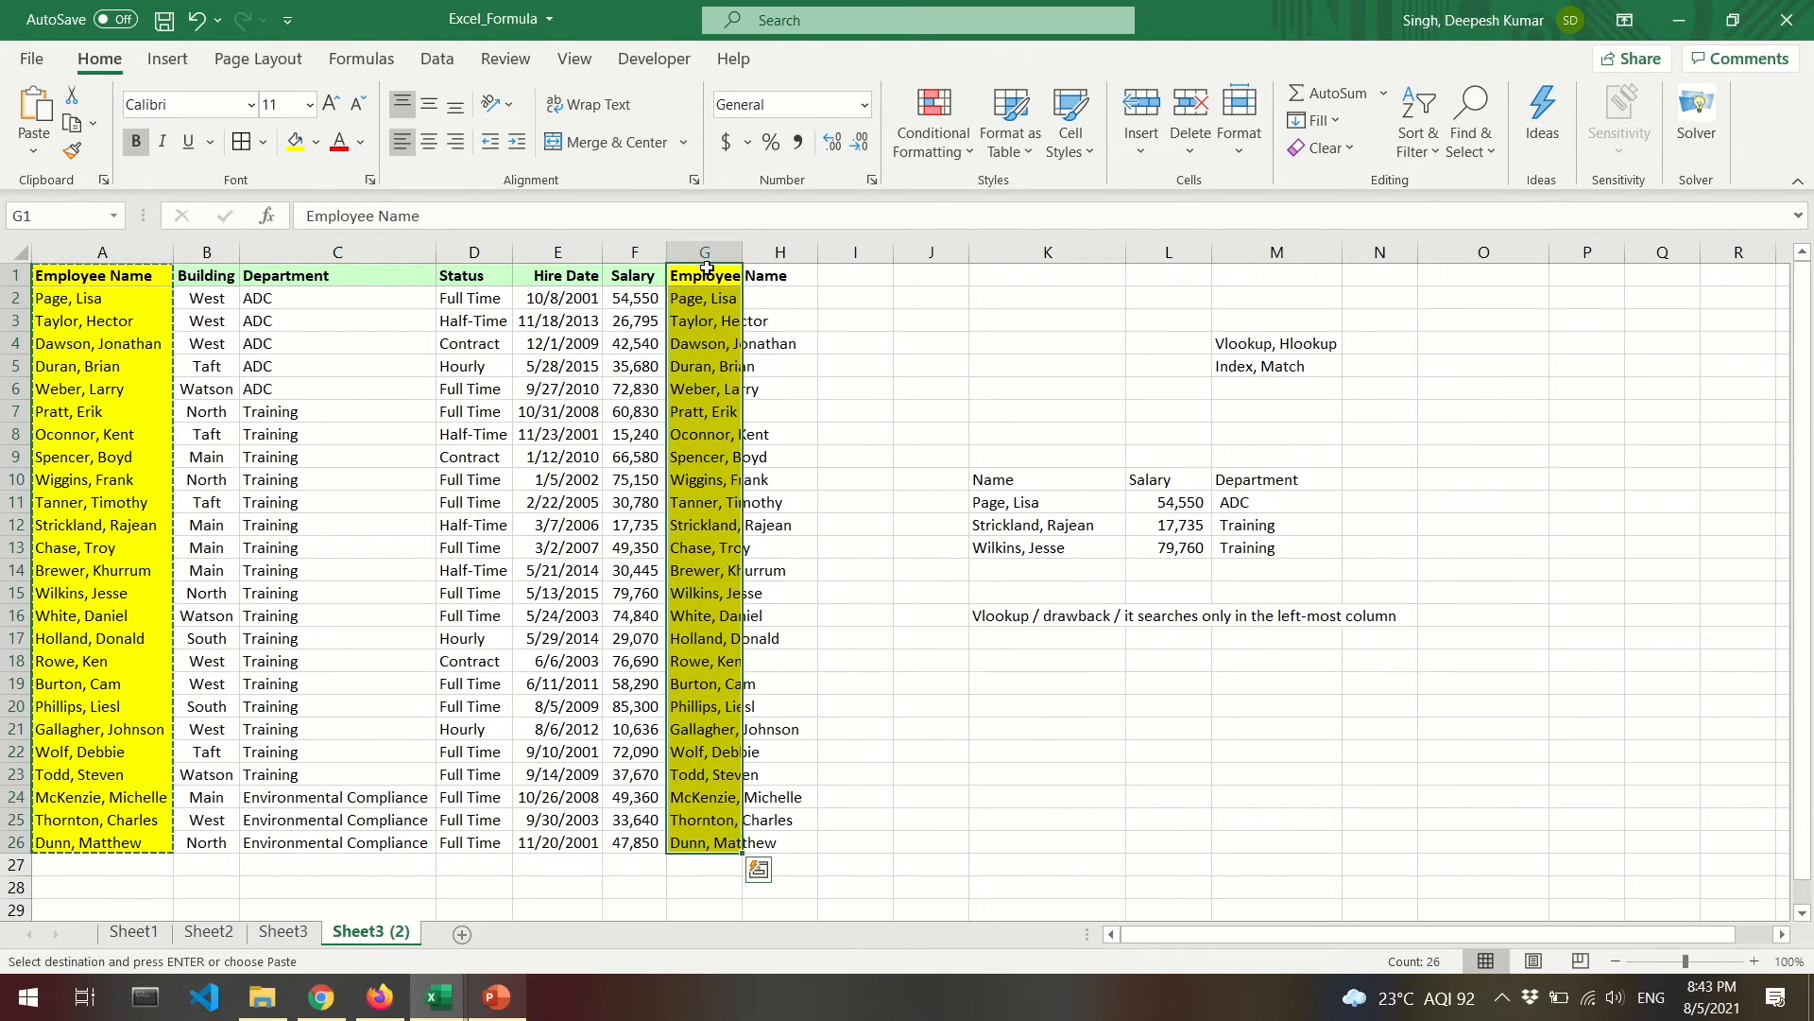
drag(206, 275, 796, 844)
key(Escape)
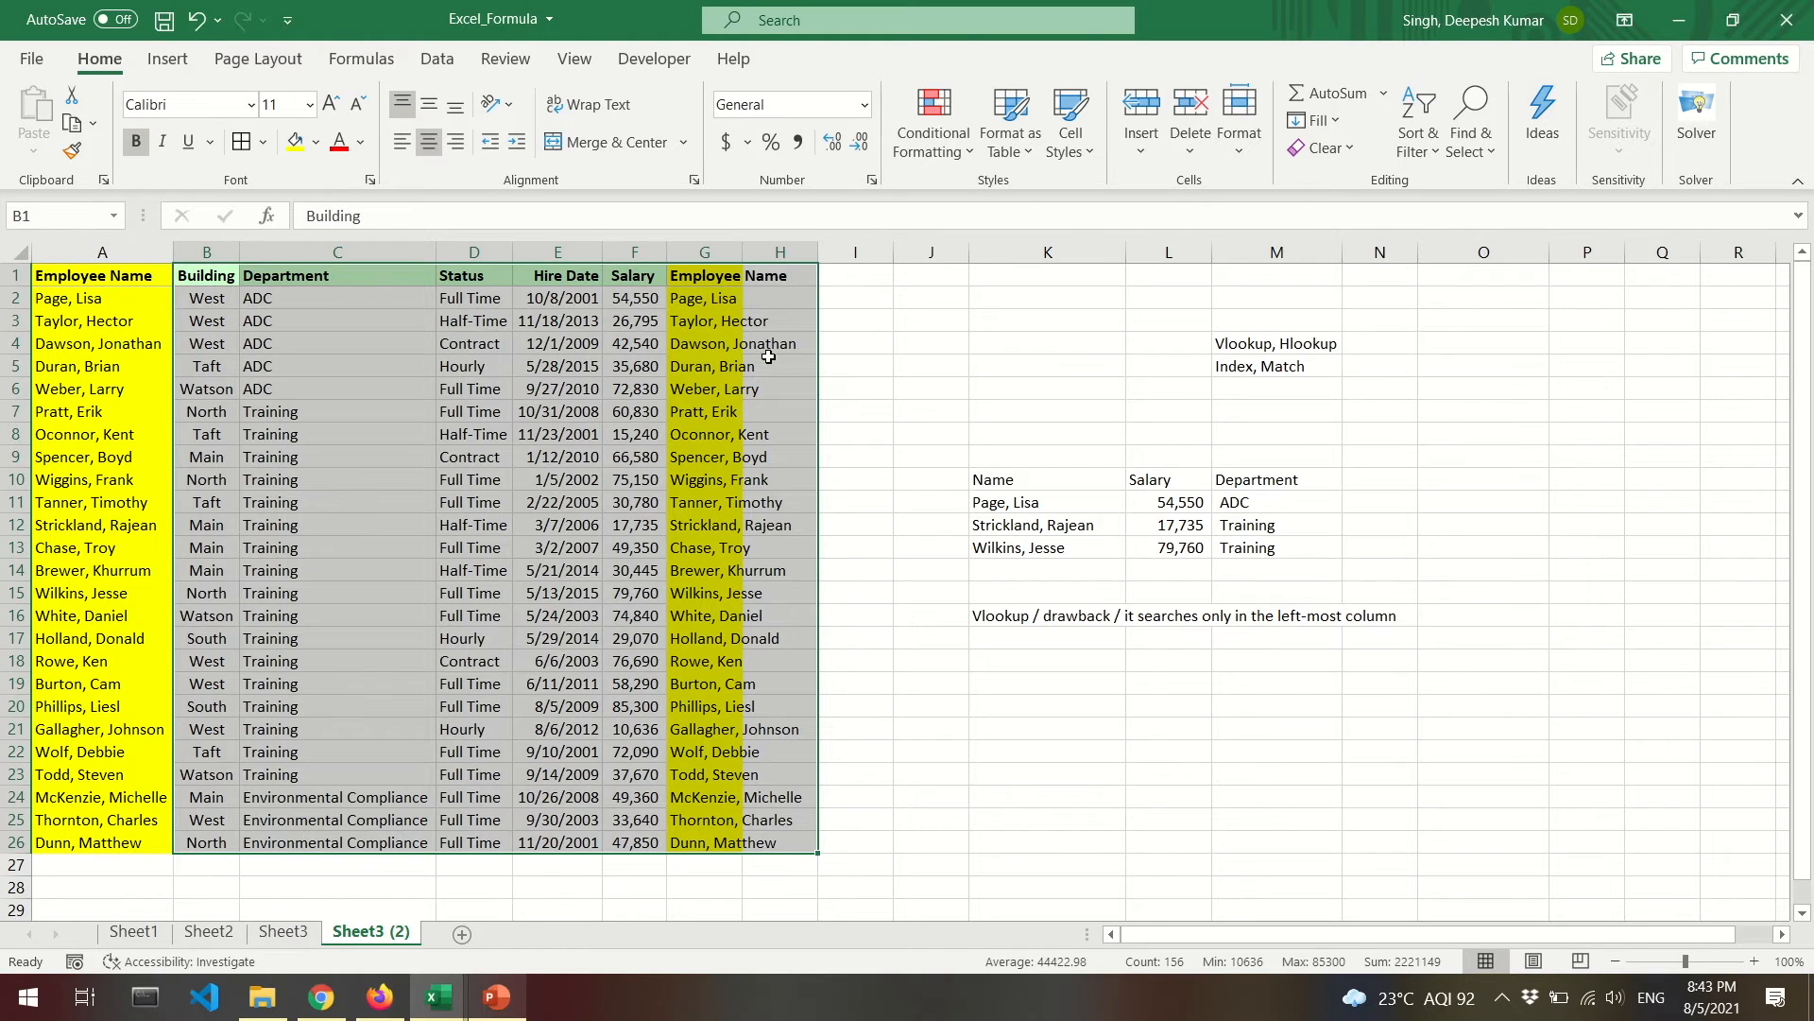
Step: Autofit column G's width and clear the copied names from it
drag(739, 254, 739, 254)
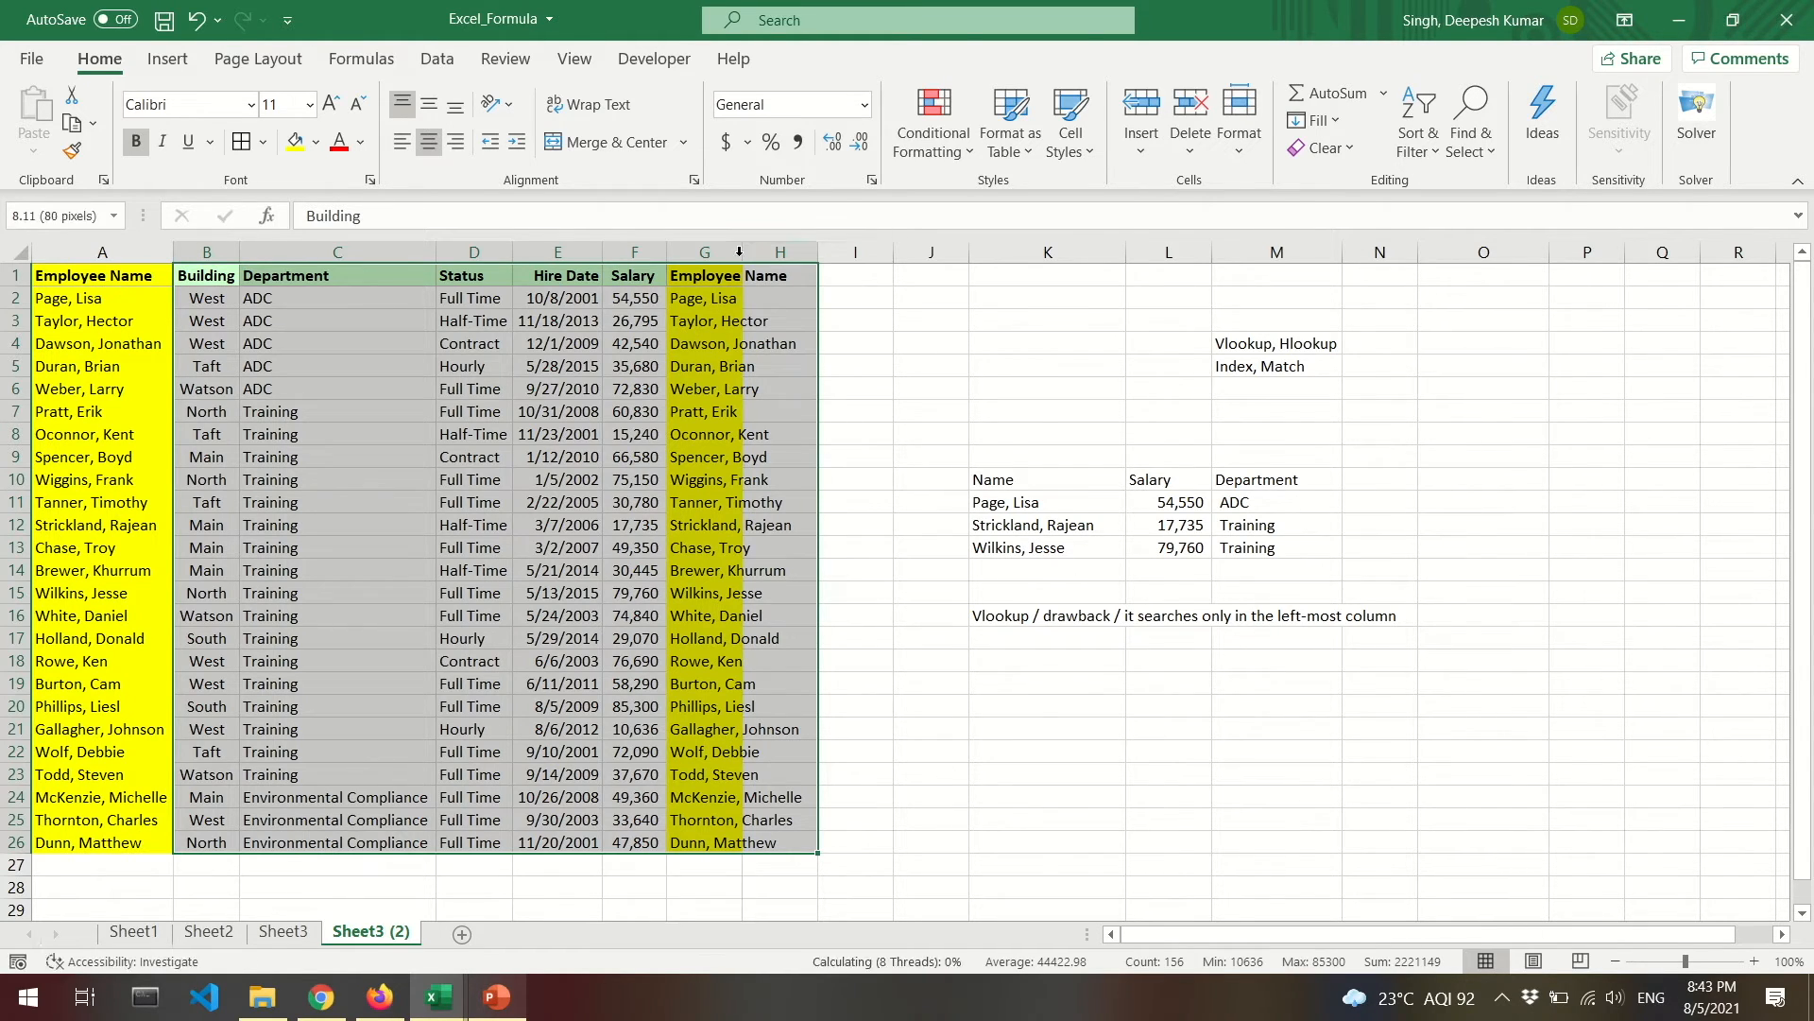
double_click(739, 254)
click(744, 291)
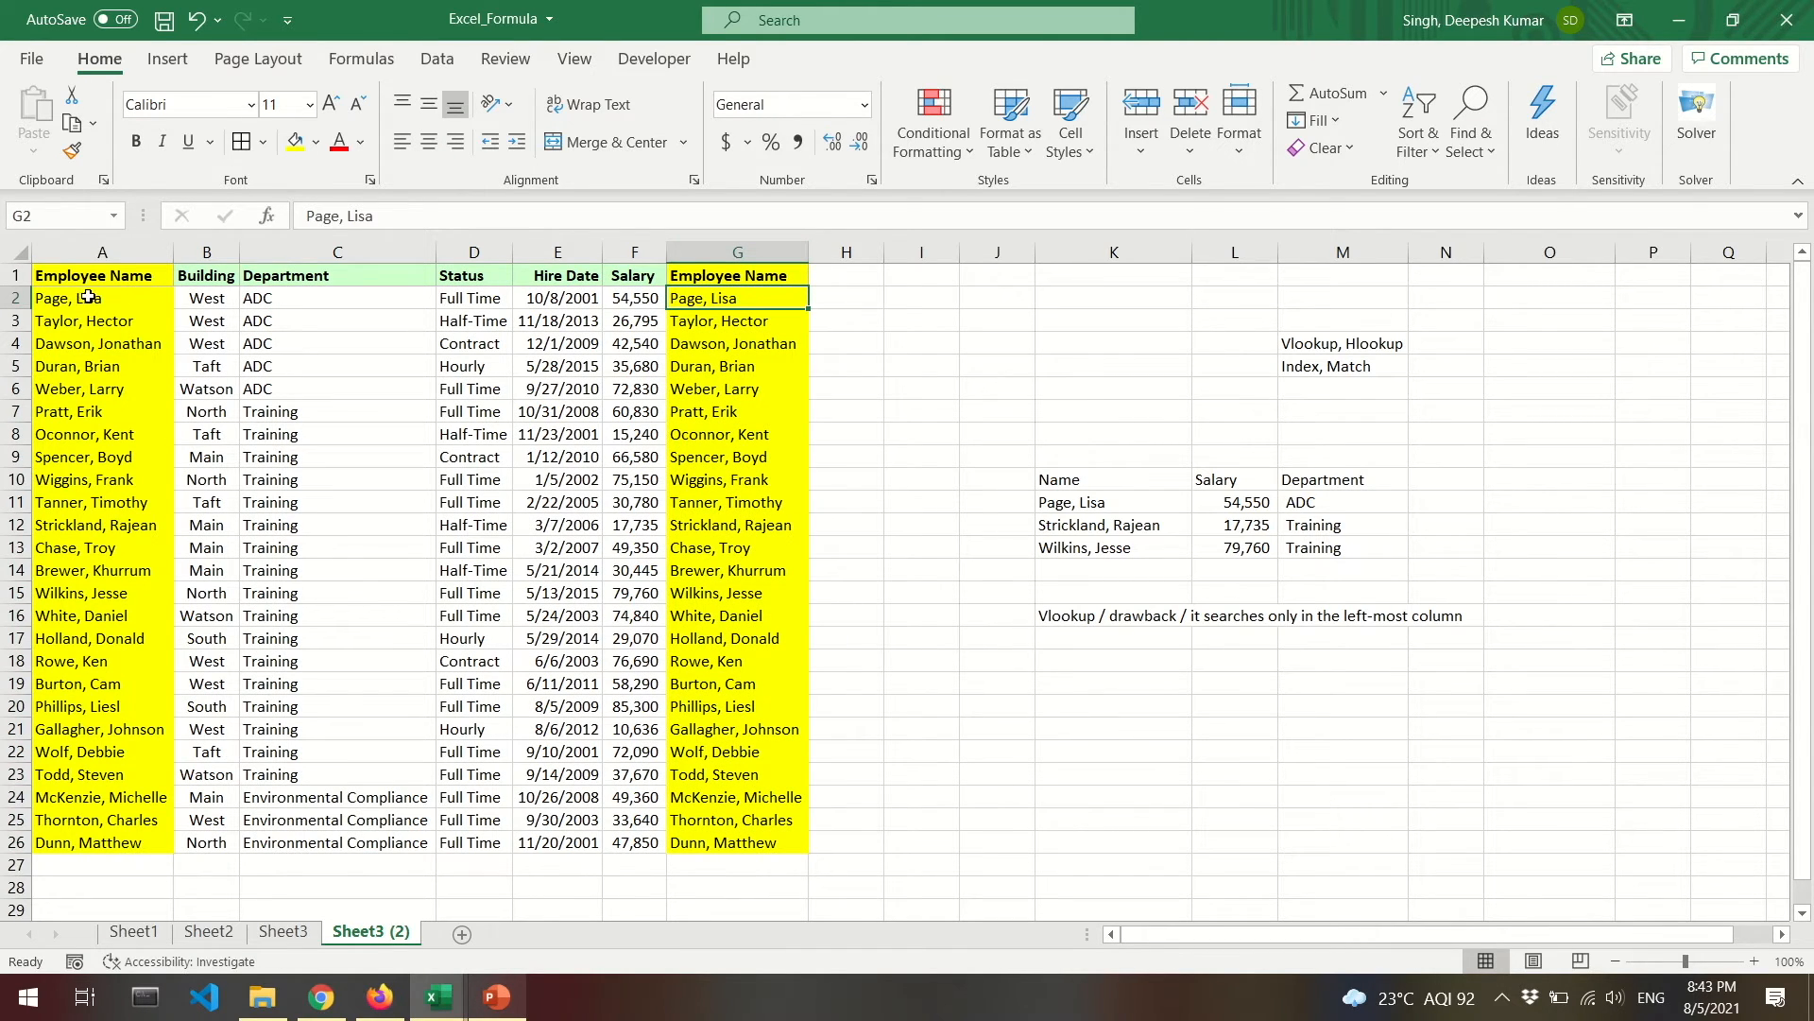
click(714, 281)
key(ctrl+shift+Down)
key(Delete)
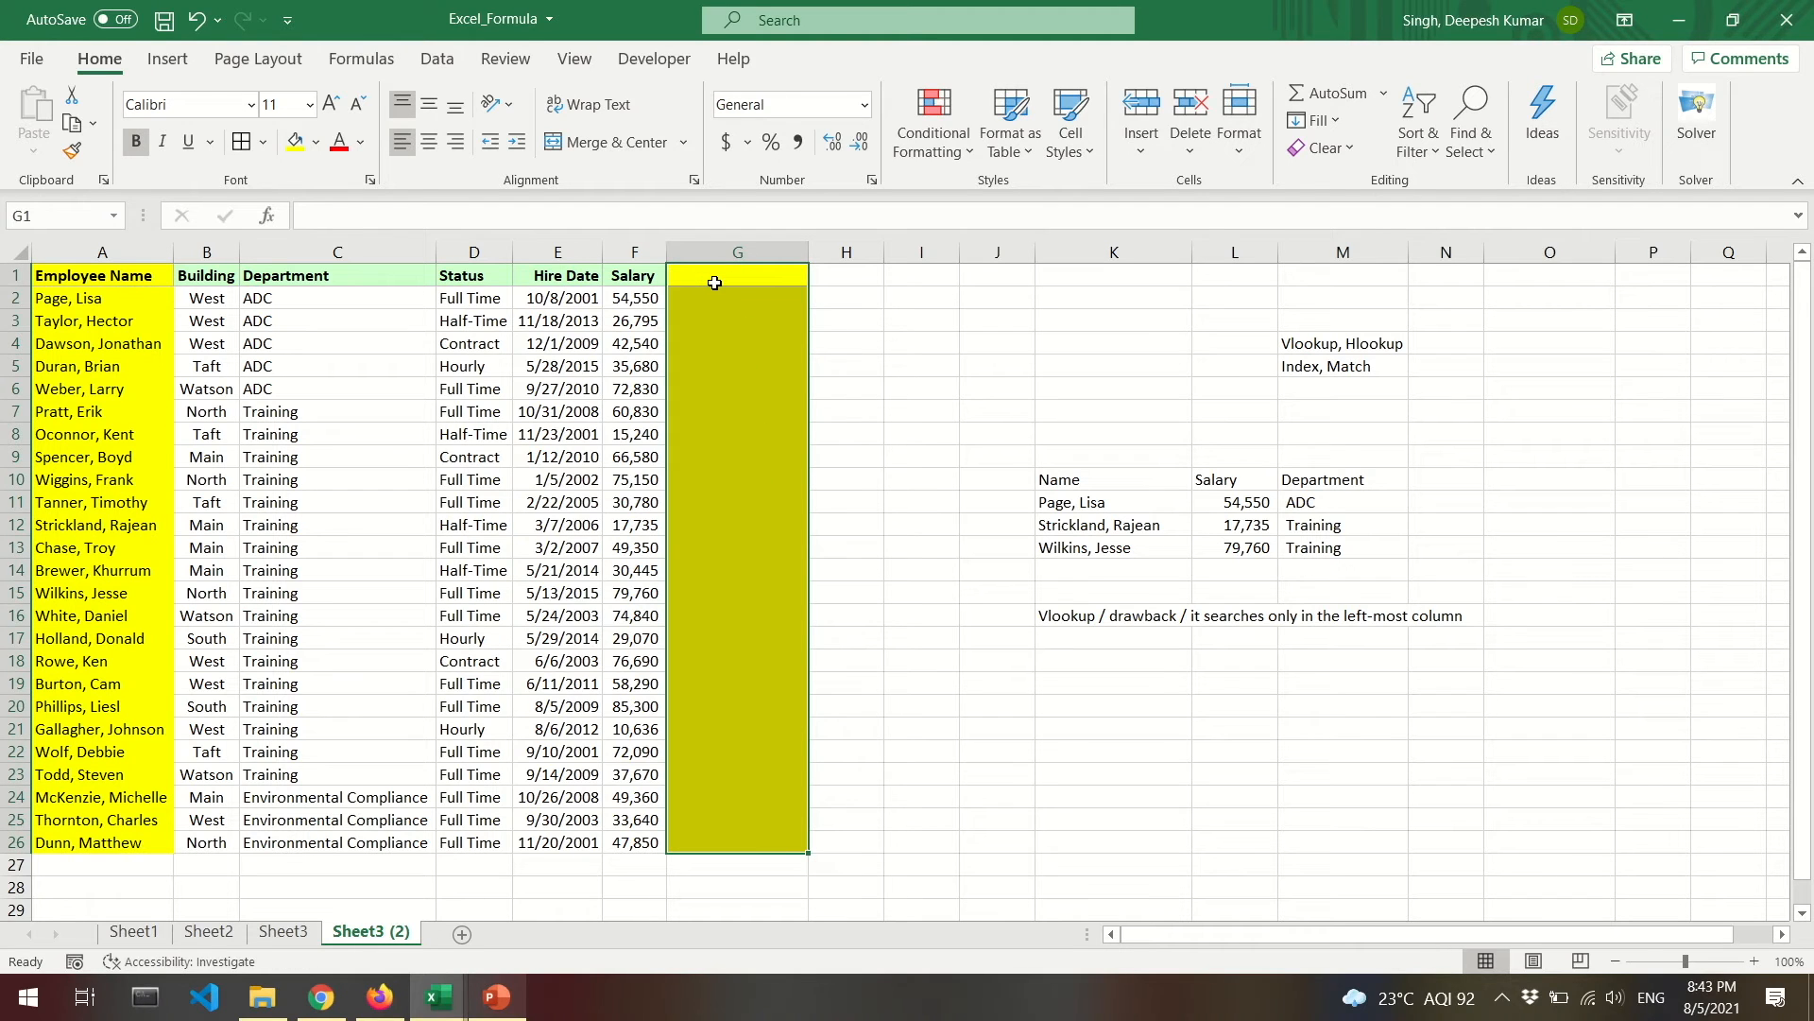
Step: Clear the formatting from column G
click(1351, 149)
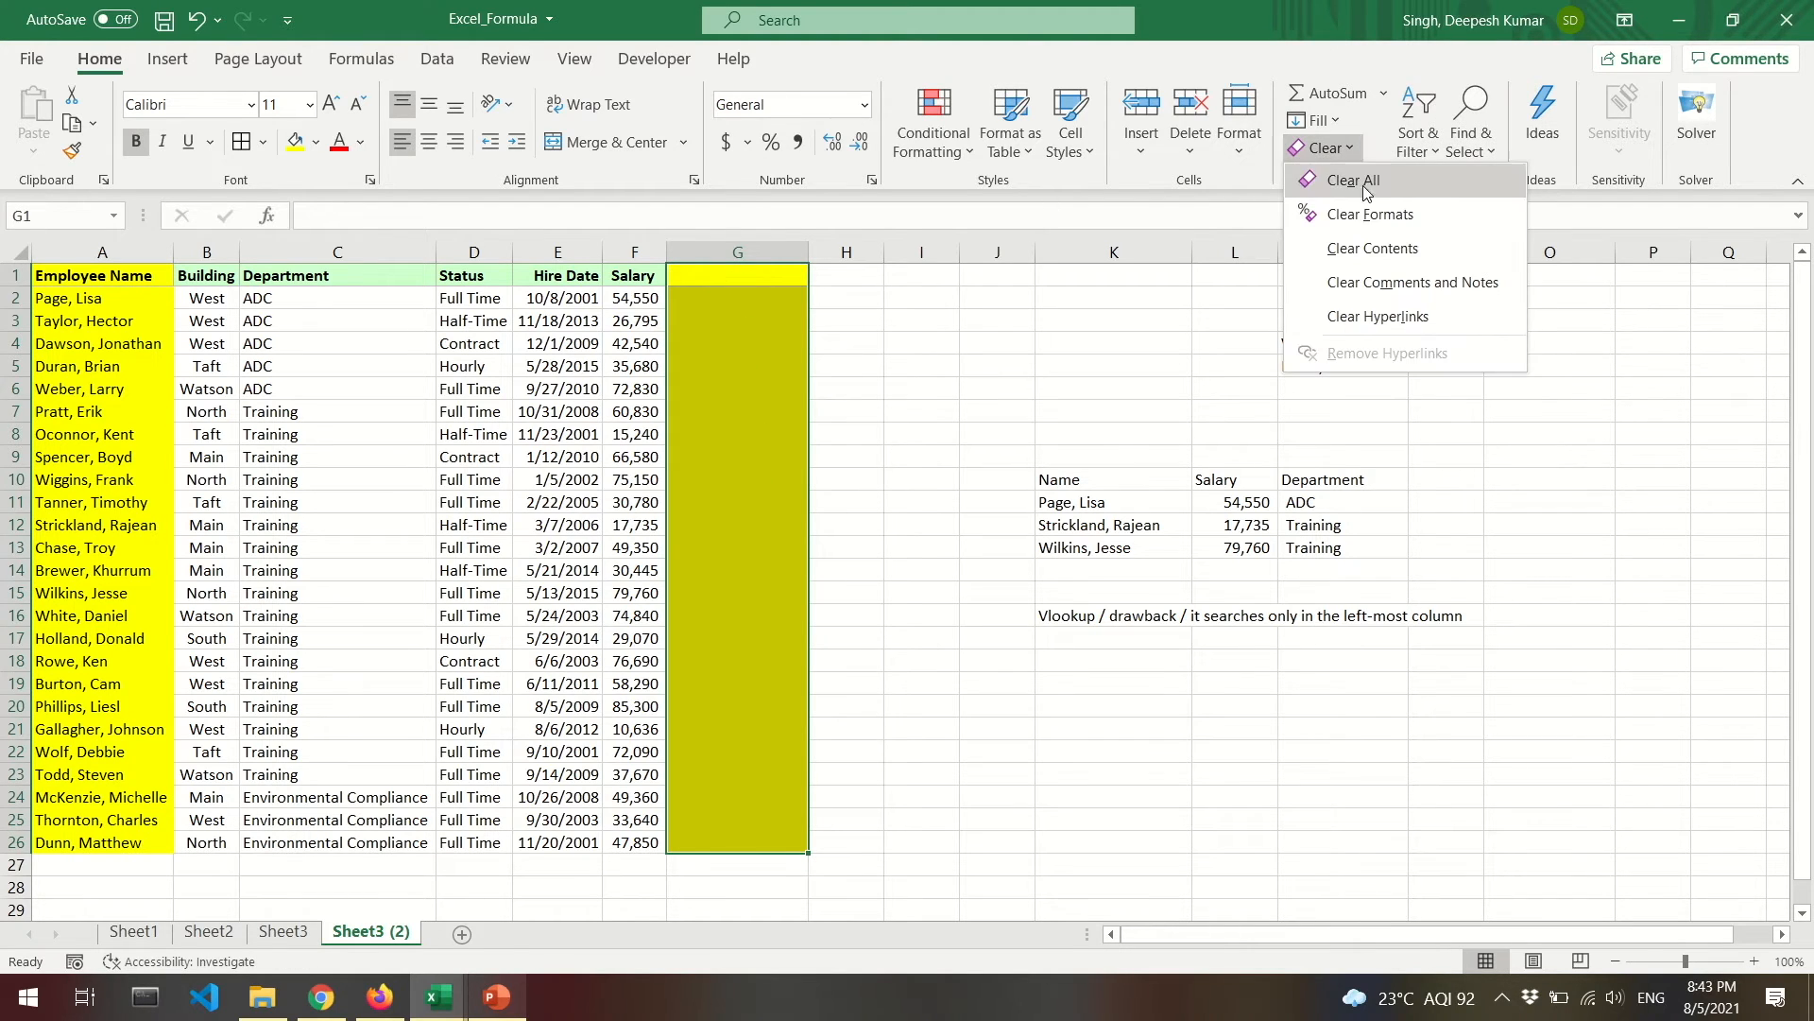
click(1380, 215)
click(573, 503)
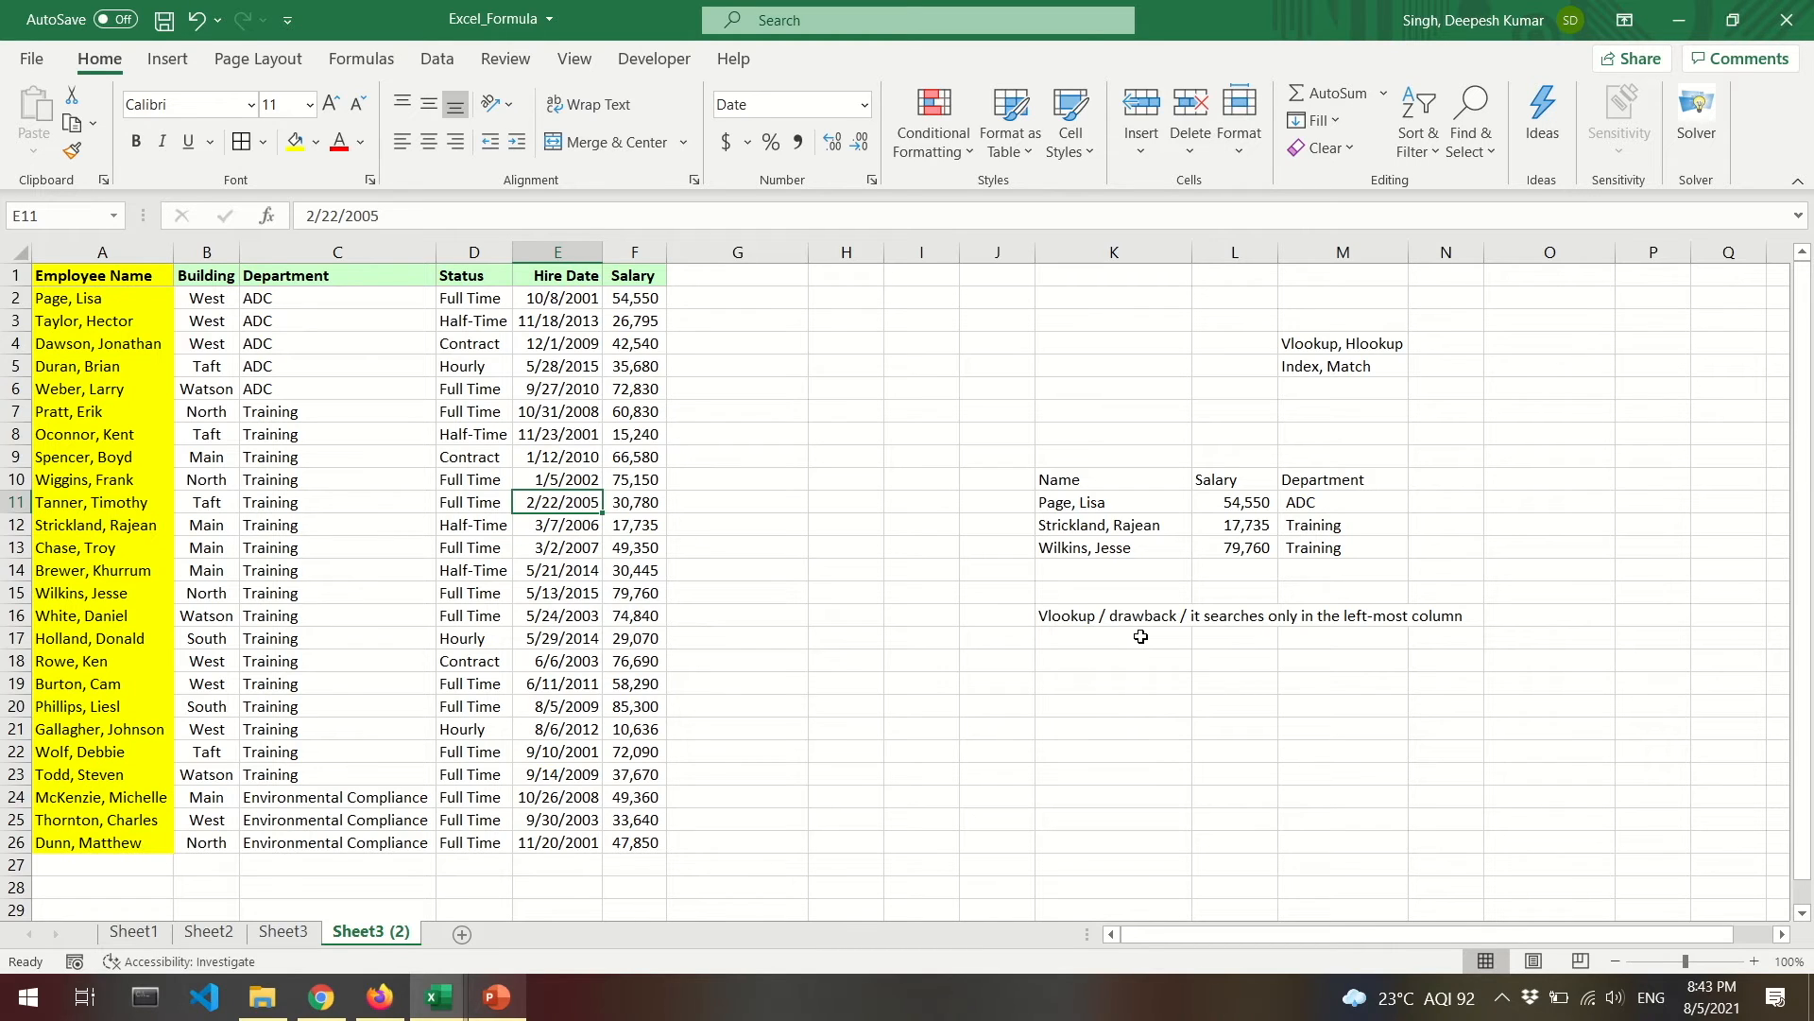
Step: Copy the Name, Salary and Department headers with the first employee row from K10:M11 to K19
click(1095, 678)
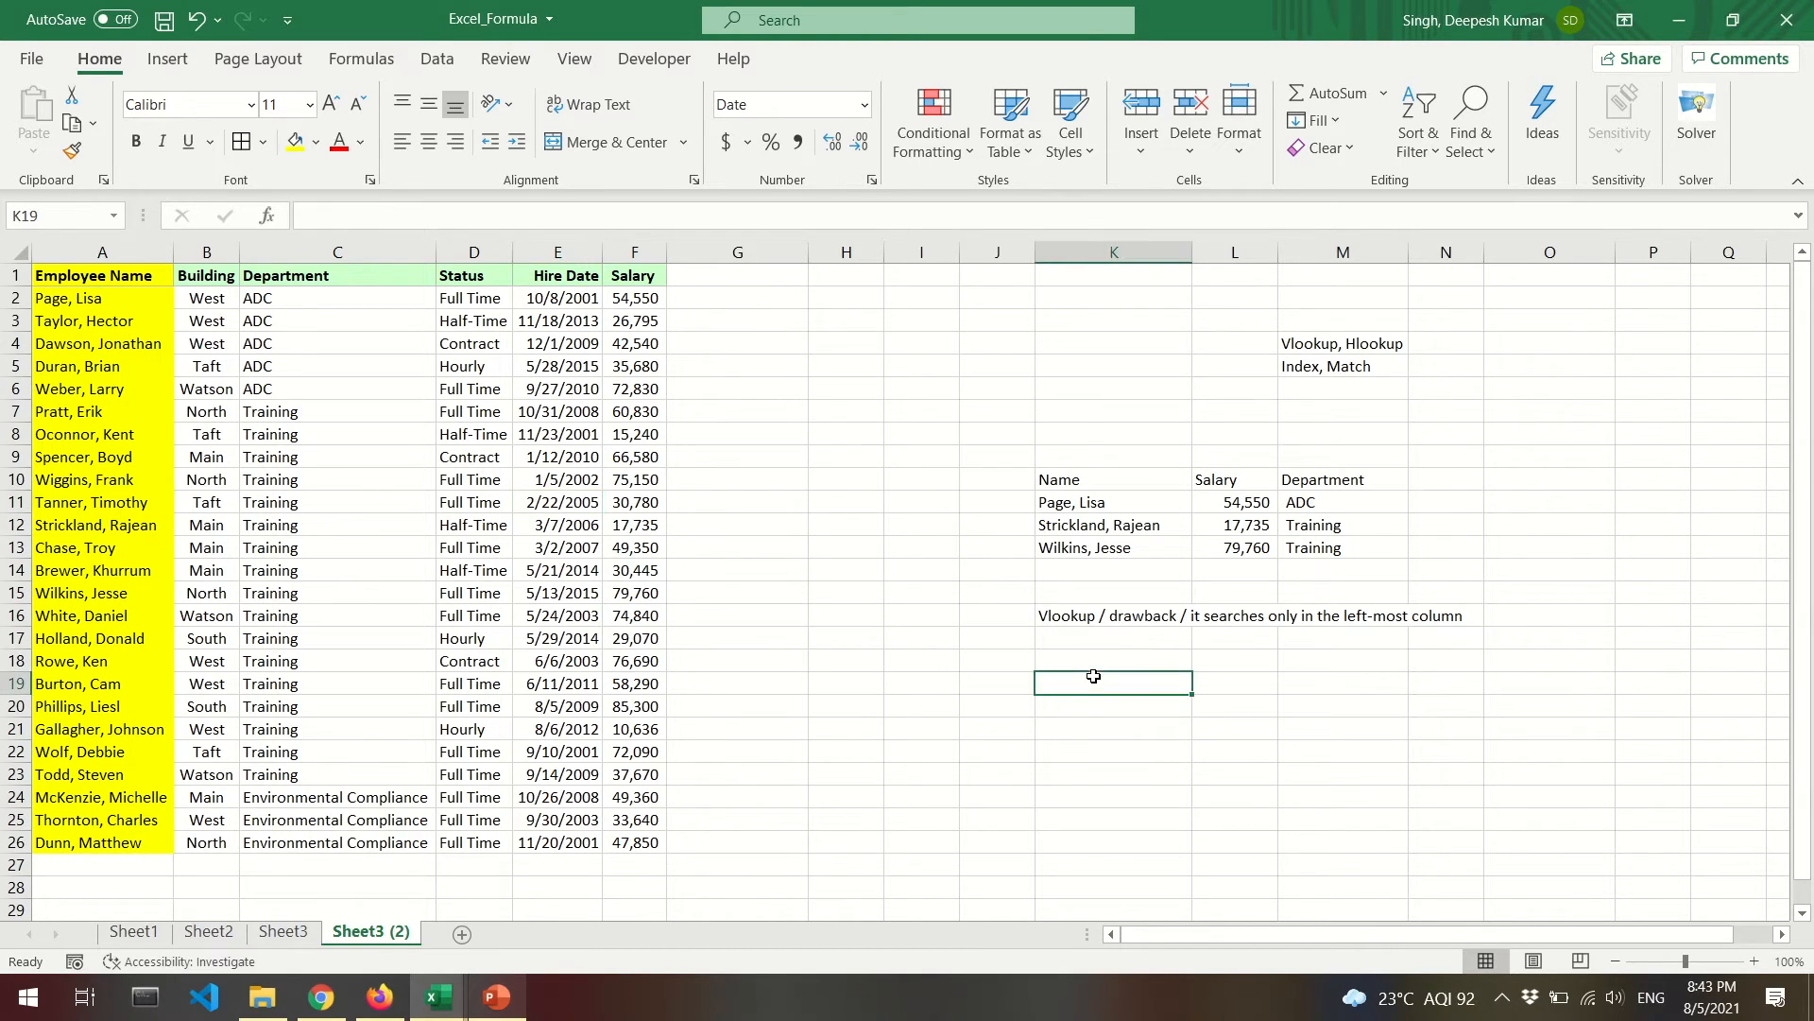
click(1342, 365)
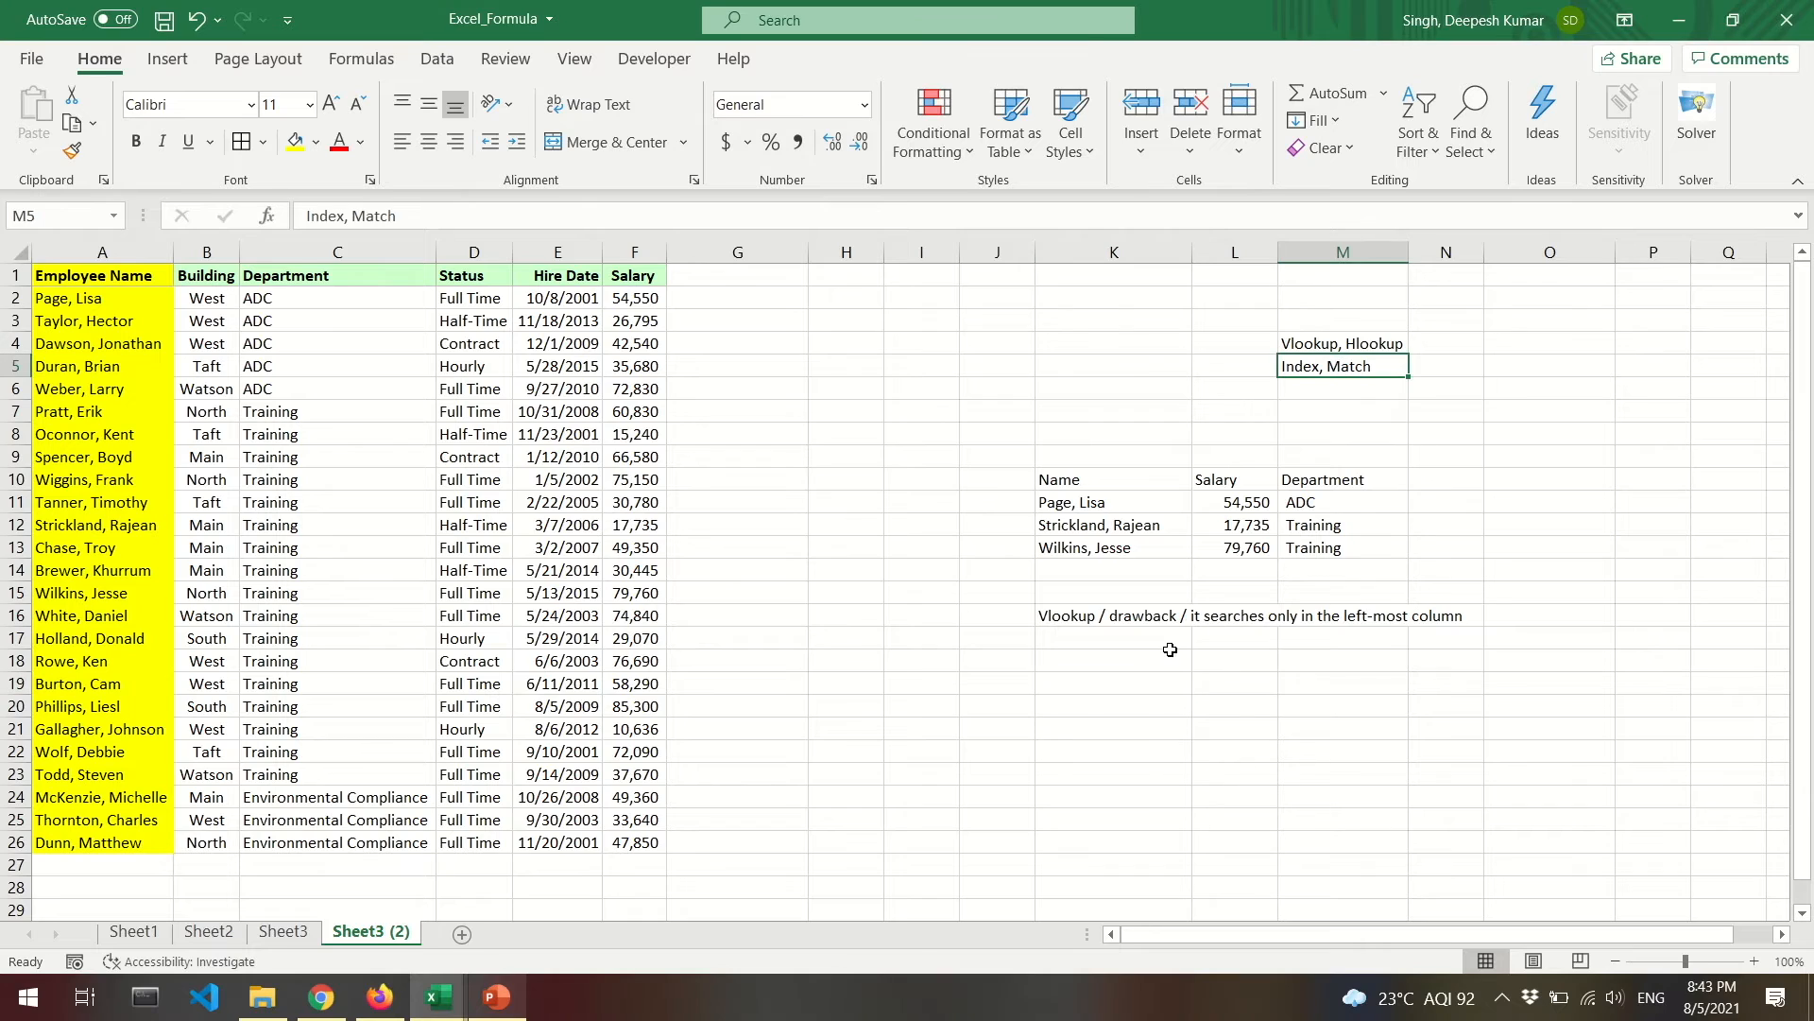
click(1129, 667)
drag(1116, 514, 1324, 477)
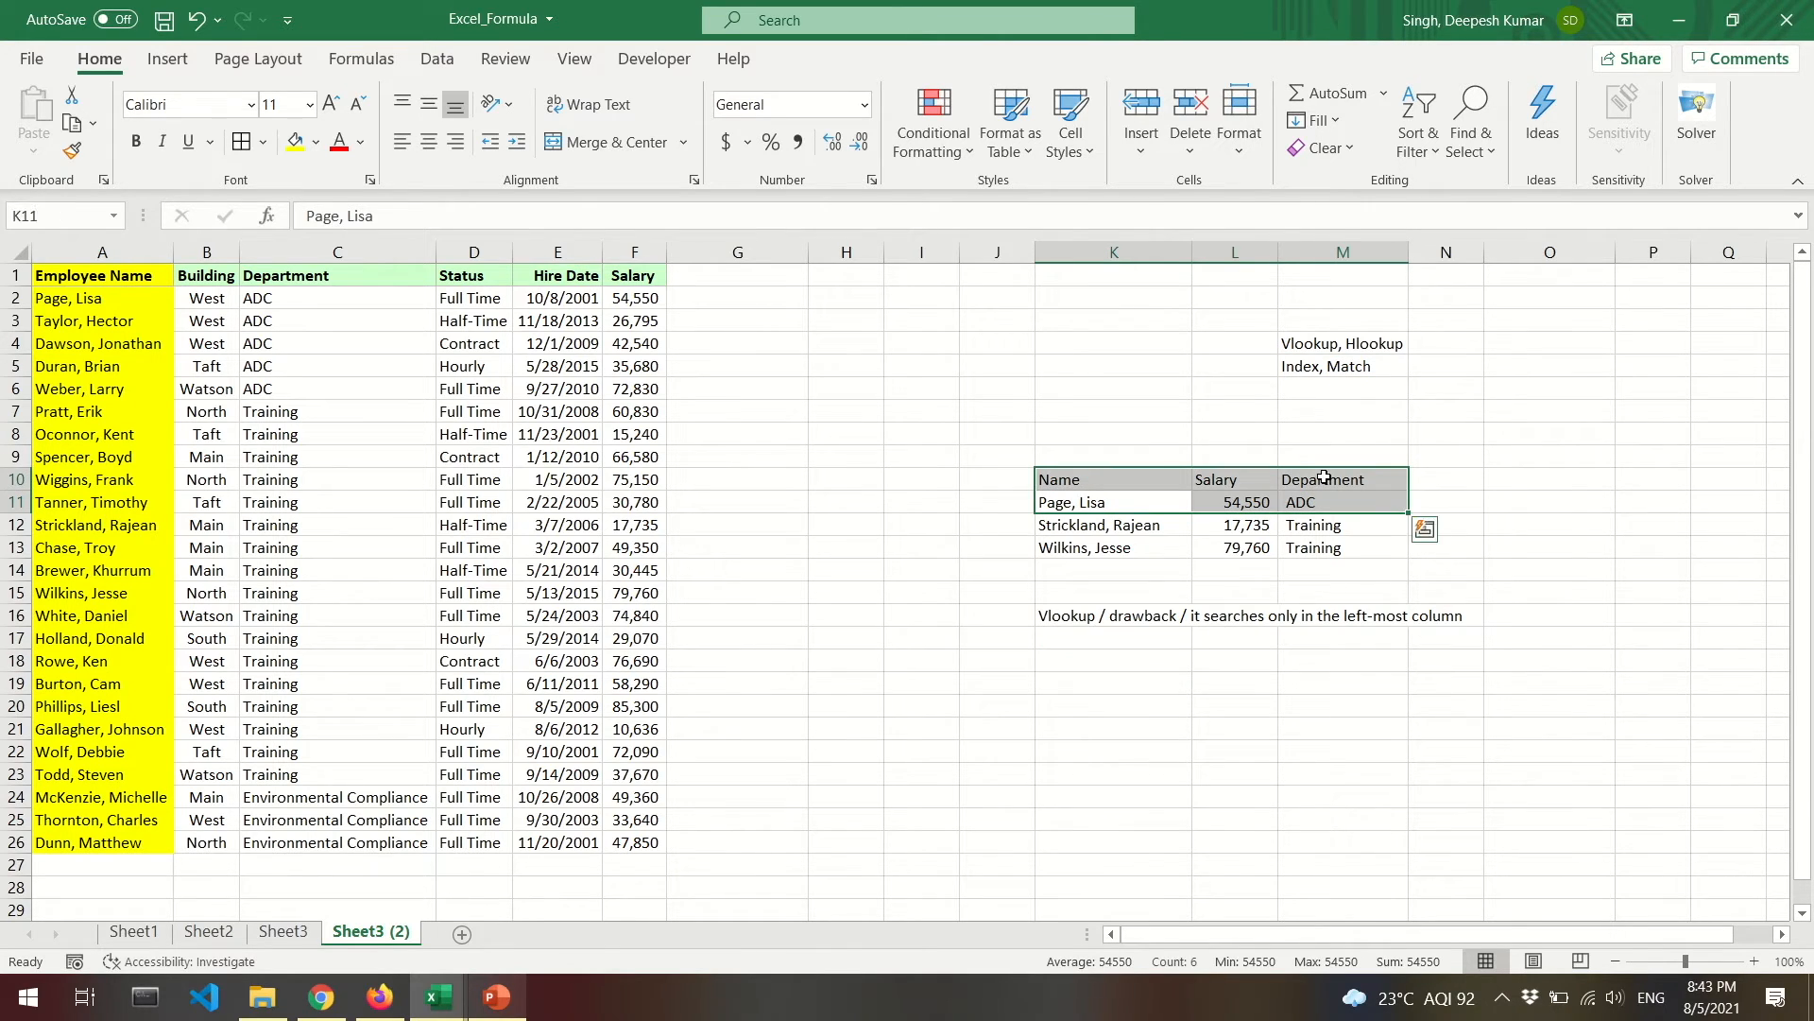
click(1102, 680)
key(ctrl+v)
key(Return)
Step: Delete the copied lookup formulas in L20:M20
key(Right)
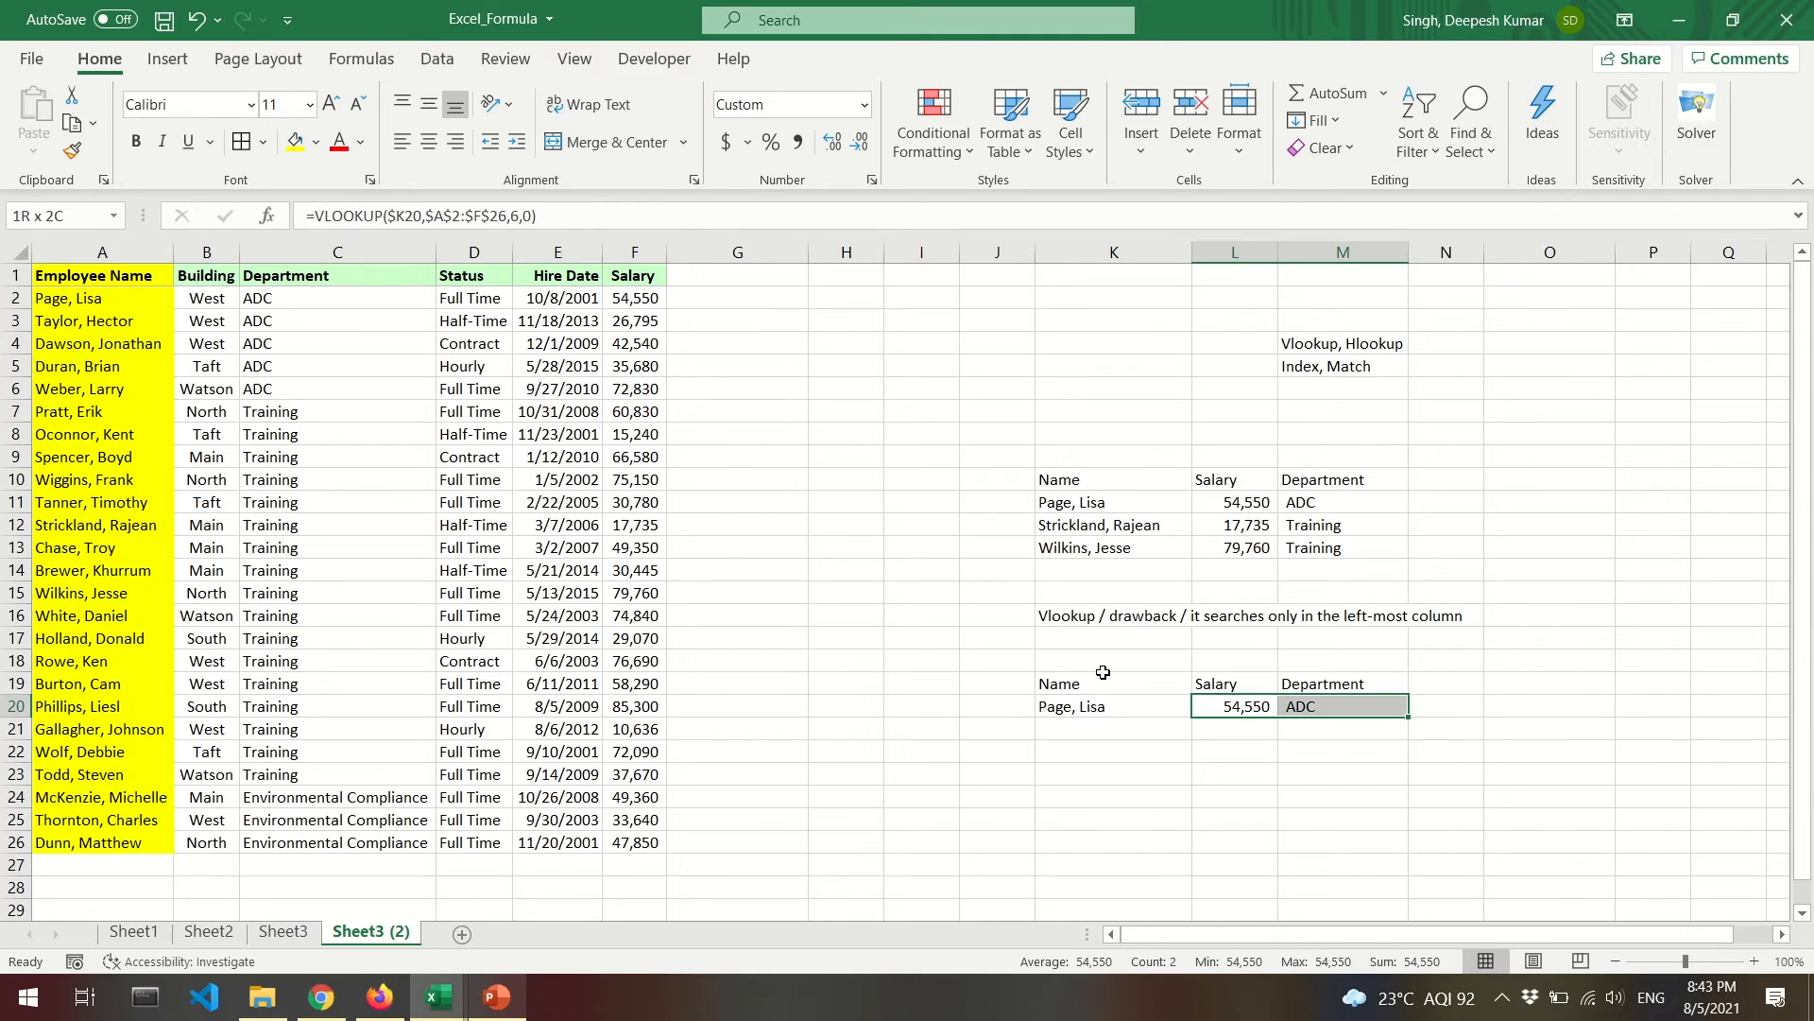
key(shift+Right)
key(F2)
key(Return)
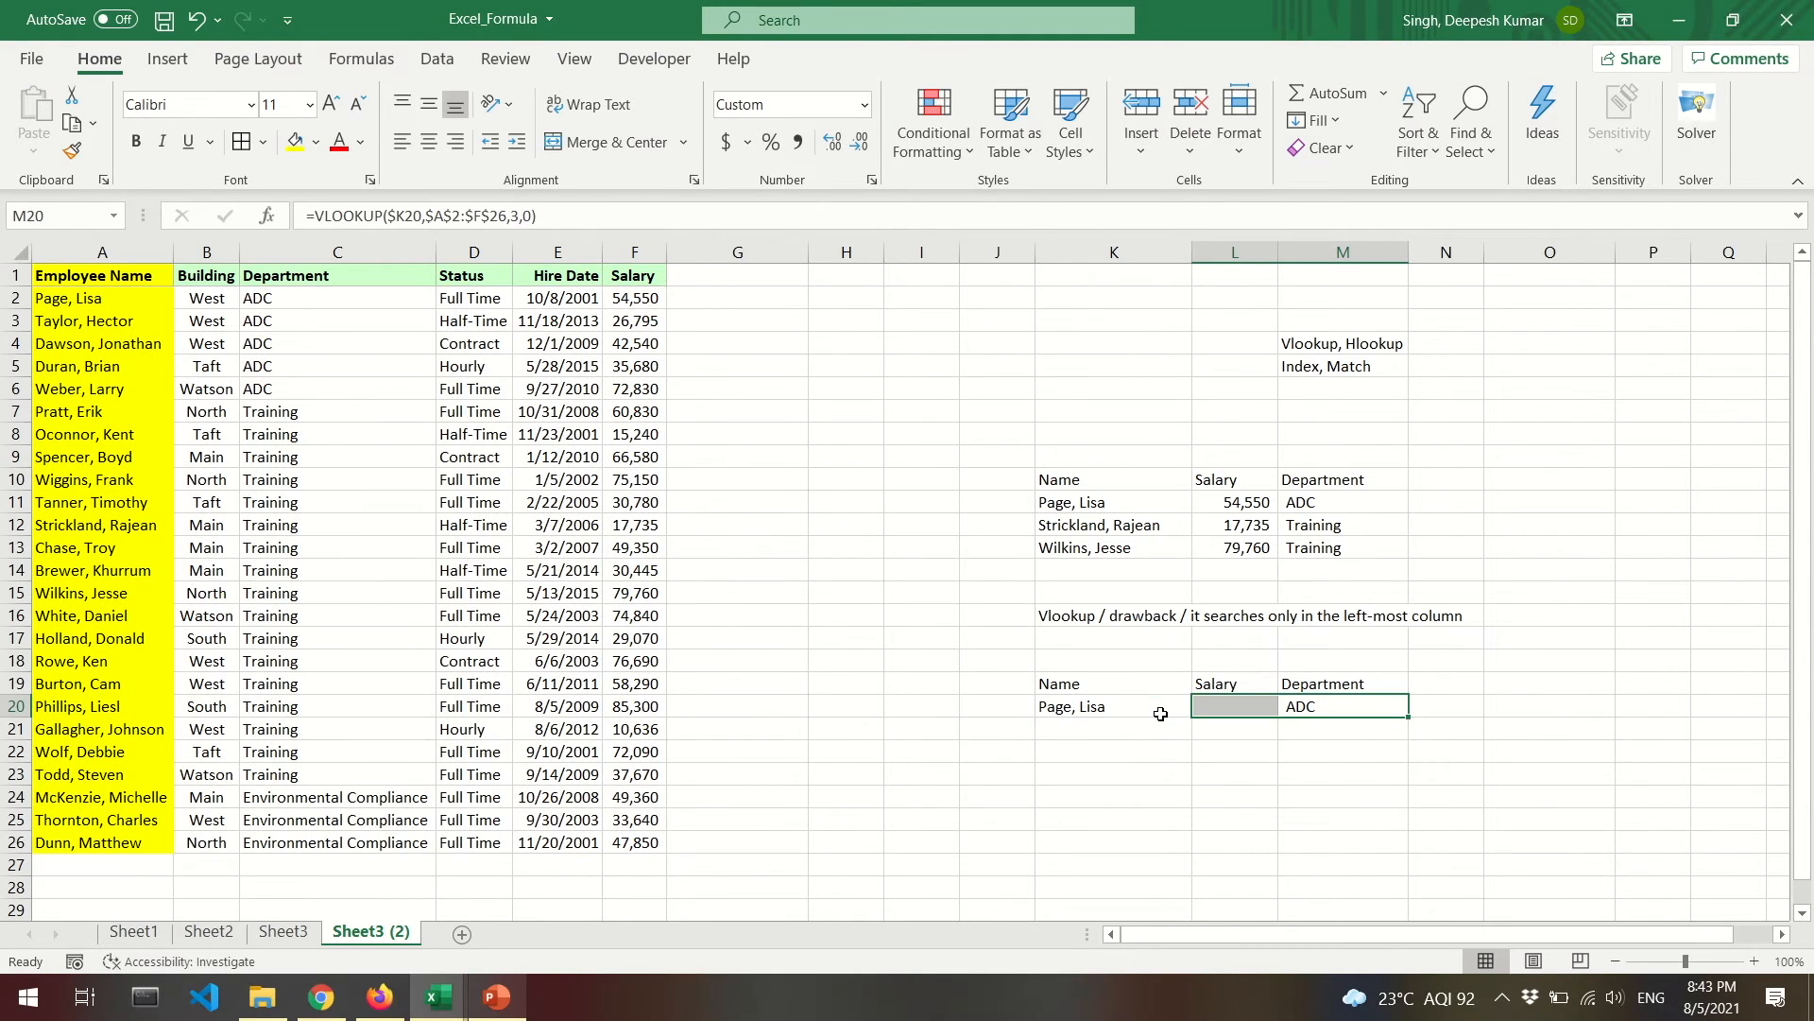
key(Delete)
Step: Copy the two remaining names from K12:K13 into K21:K22
click(1160, 713)
drag(1094, 522, 1101, 556)
key(ctrl+c)
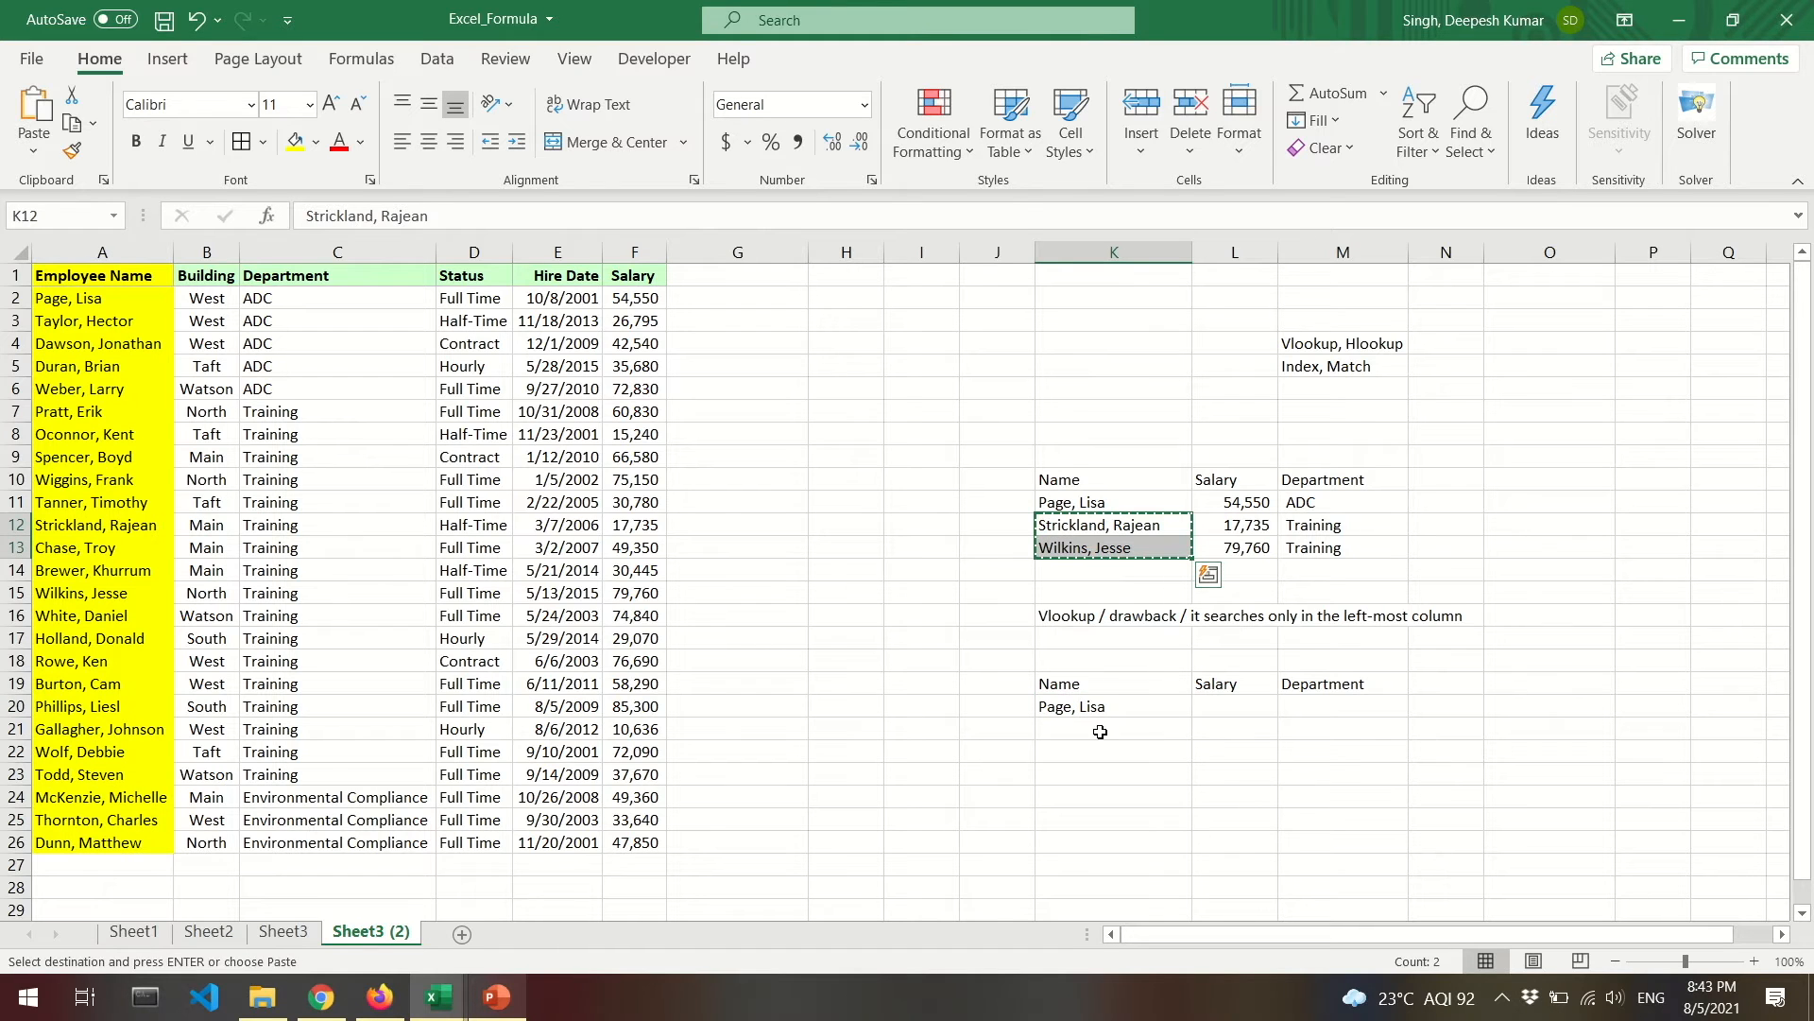
click(1101, 730)
key(ctrl+v)
key(Escape)
key(Right)
key(Up)
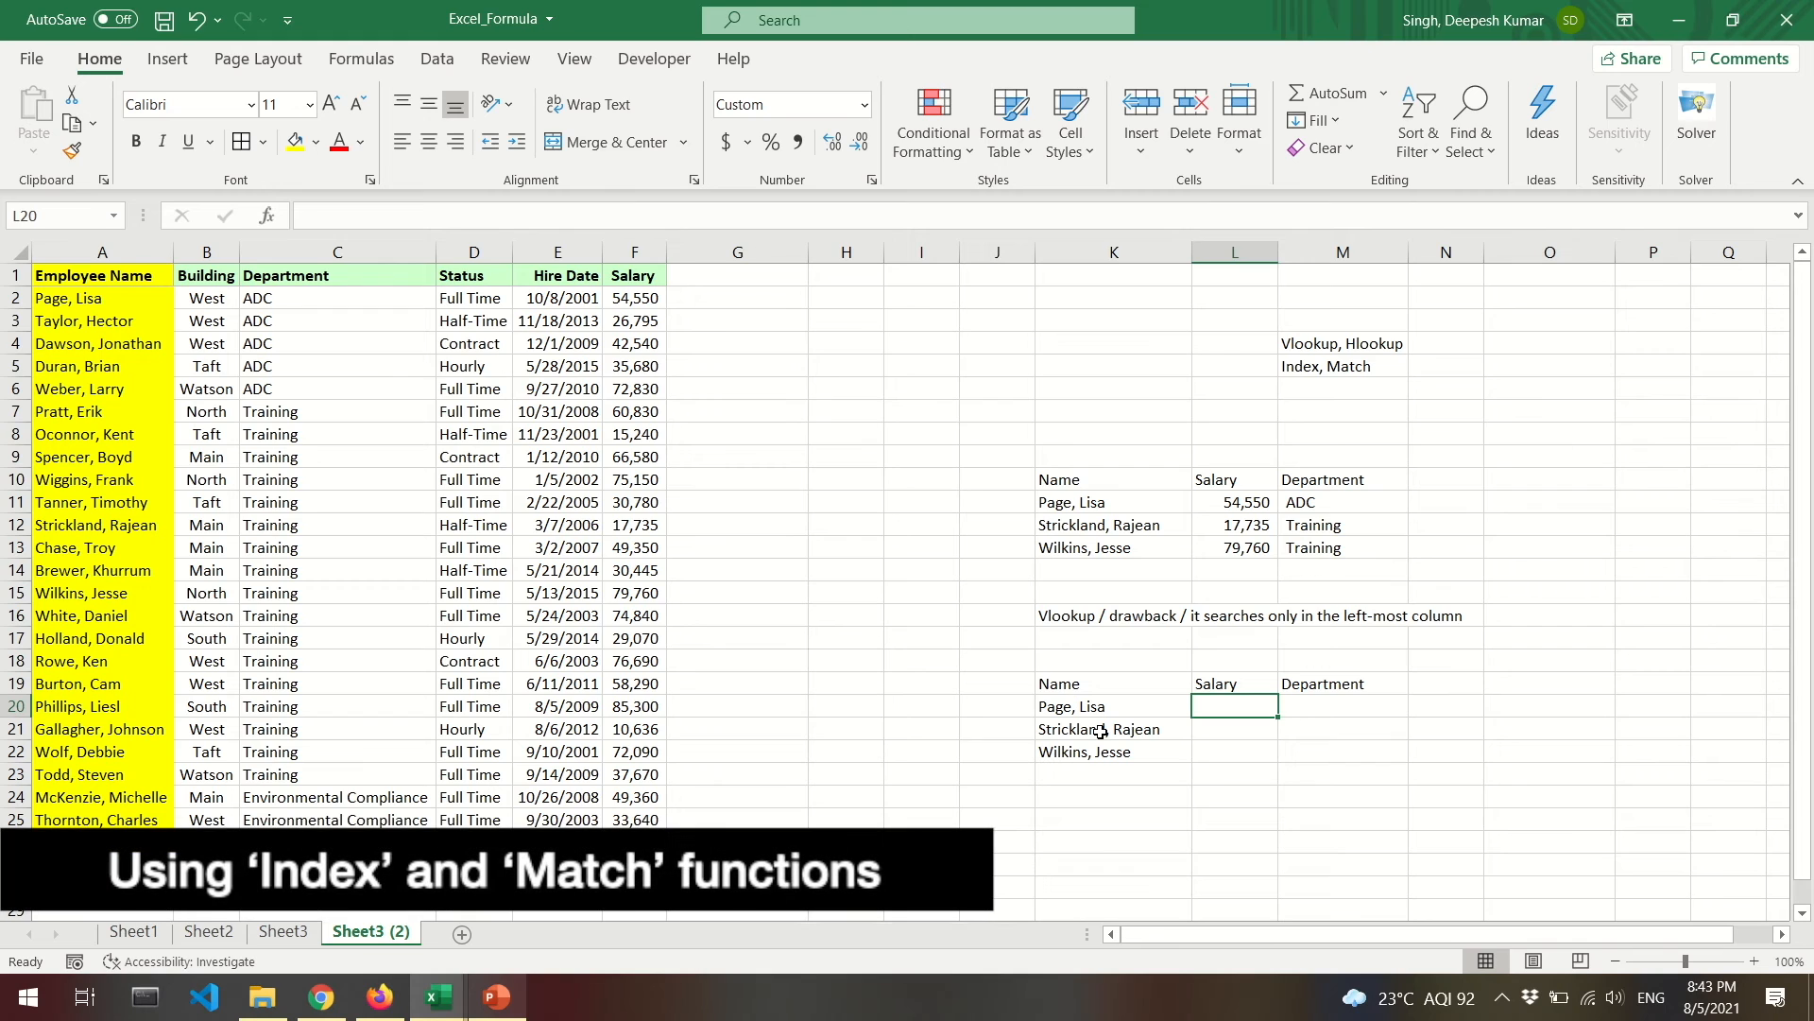
click(1045, 796)
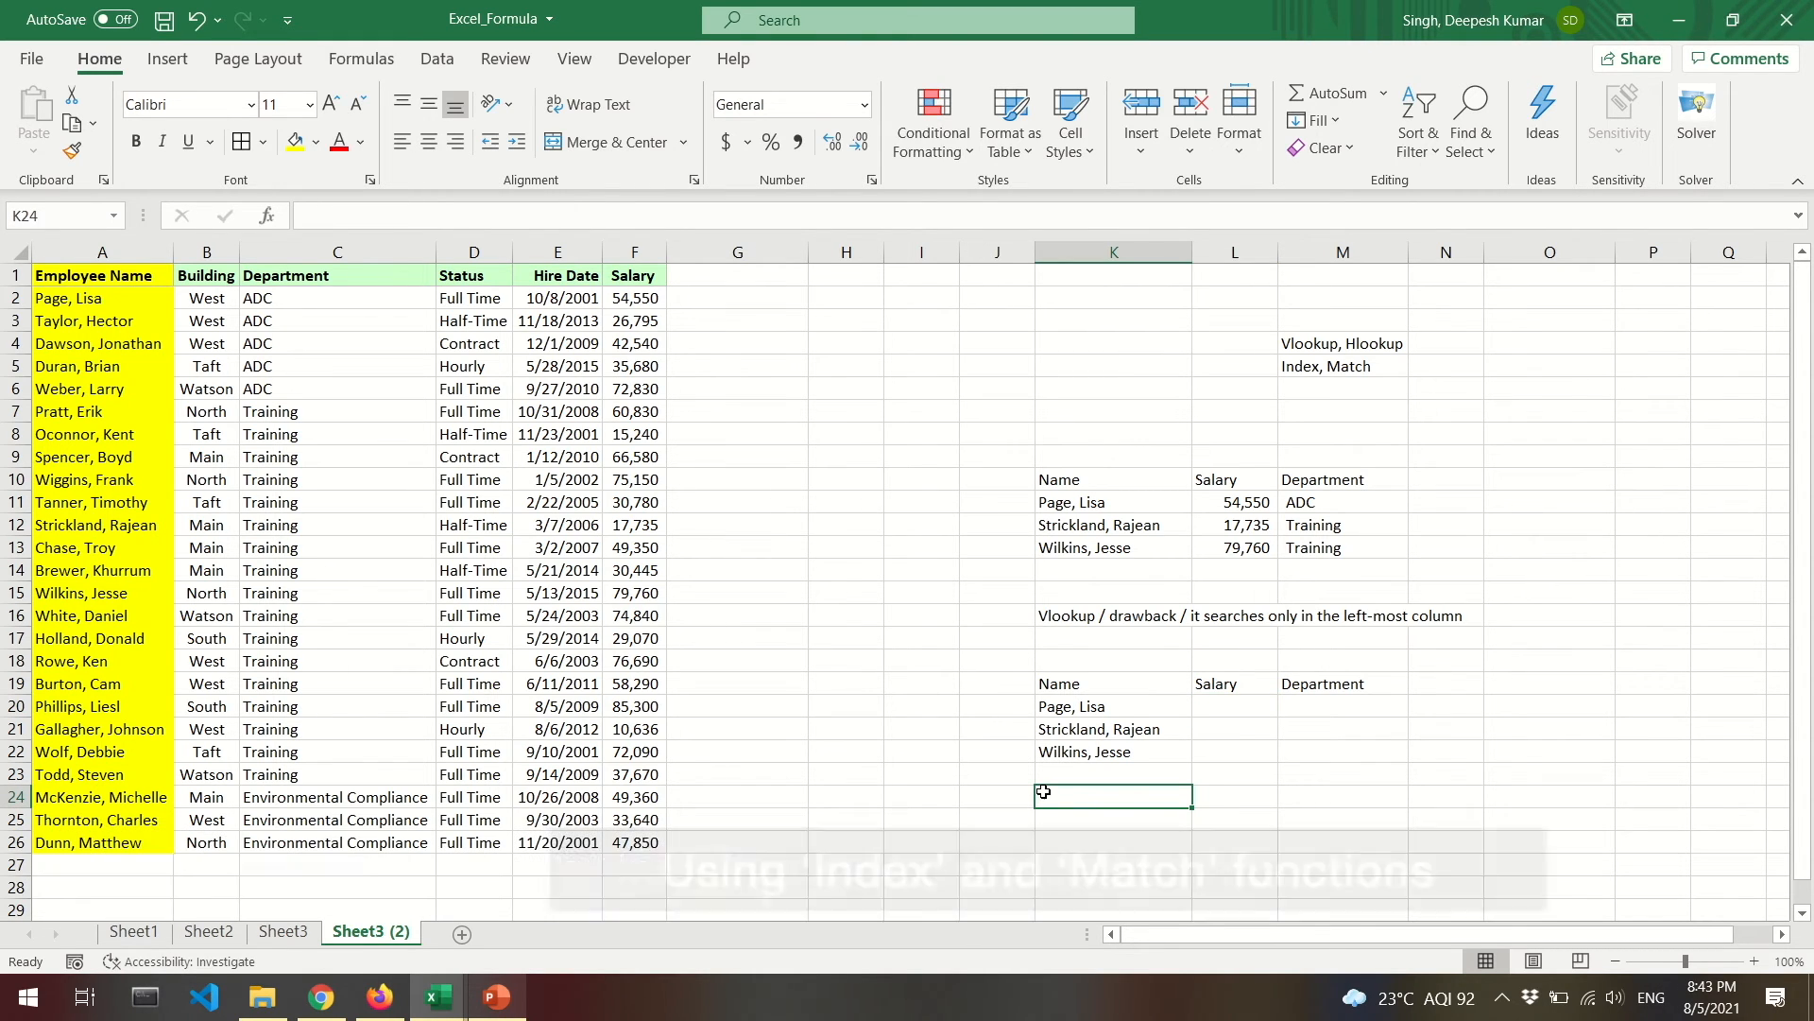
text(=ind)
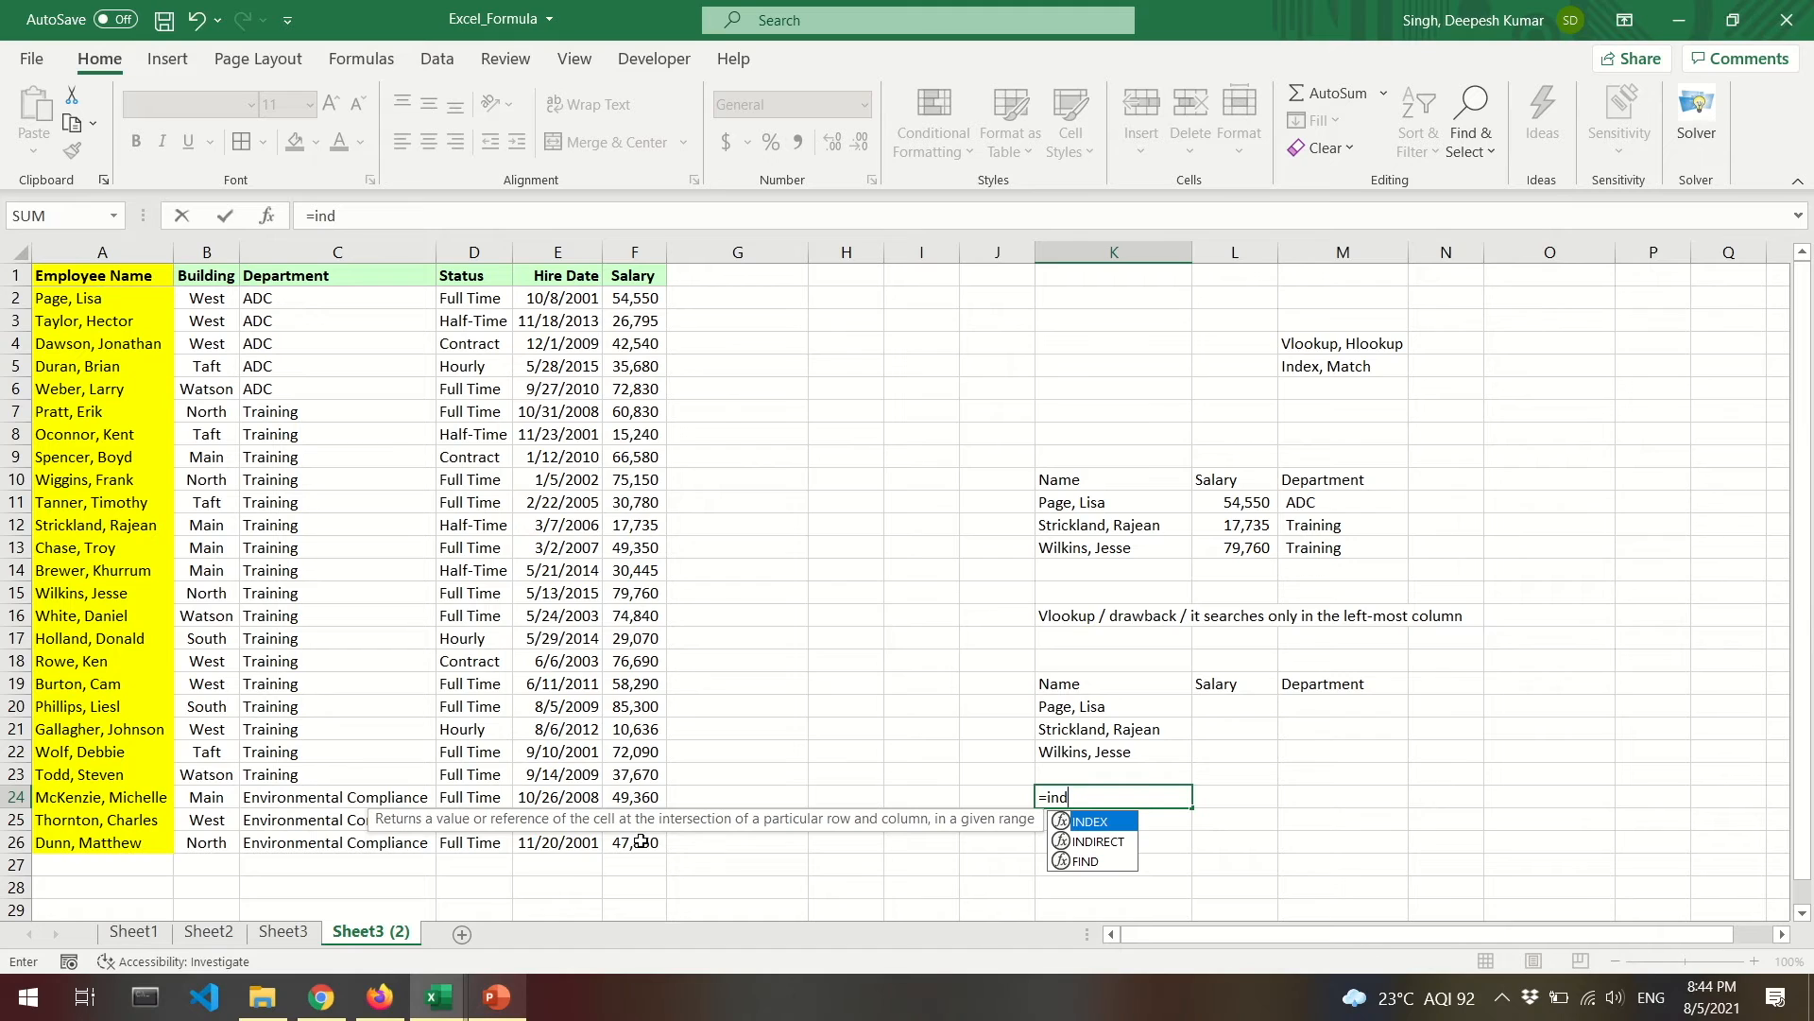
key(BackSpace)
key(BackSpace)
key(BackSpace)
key(BackSpace)
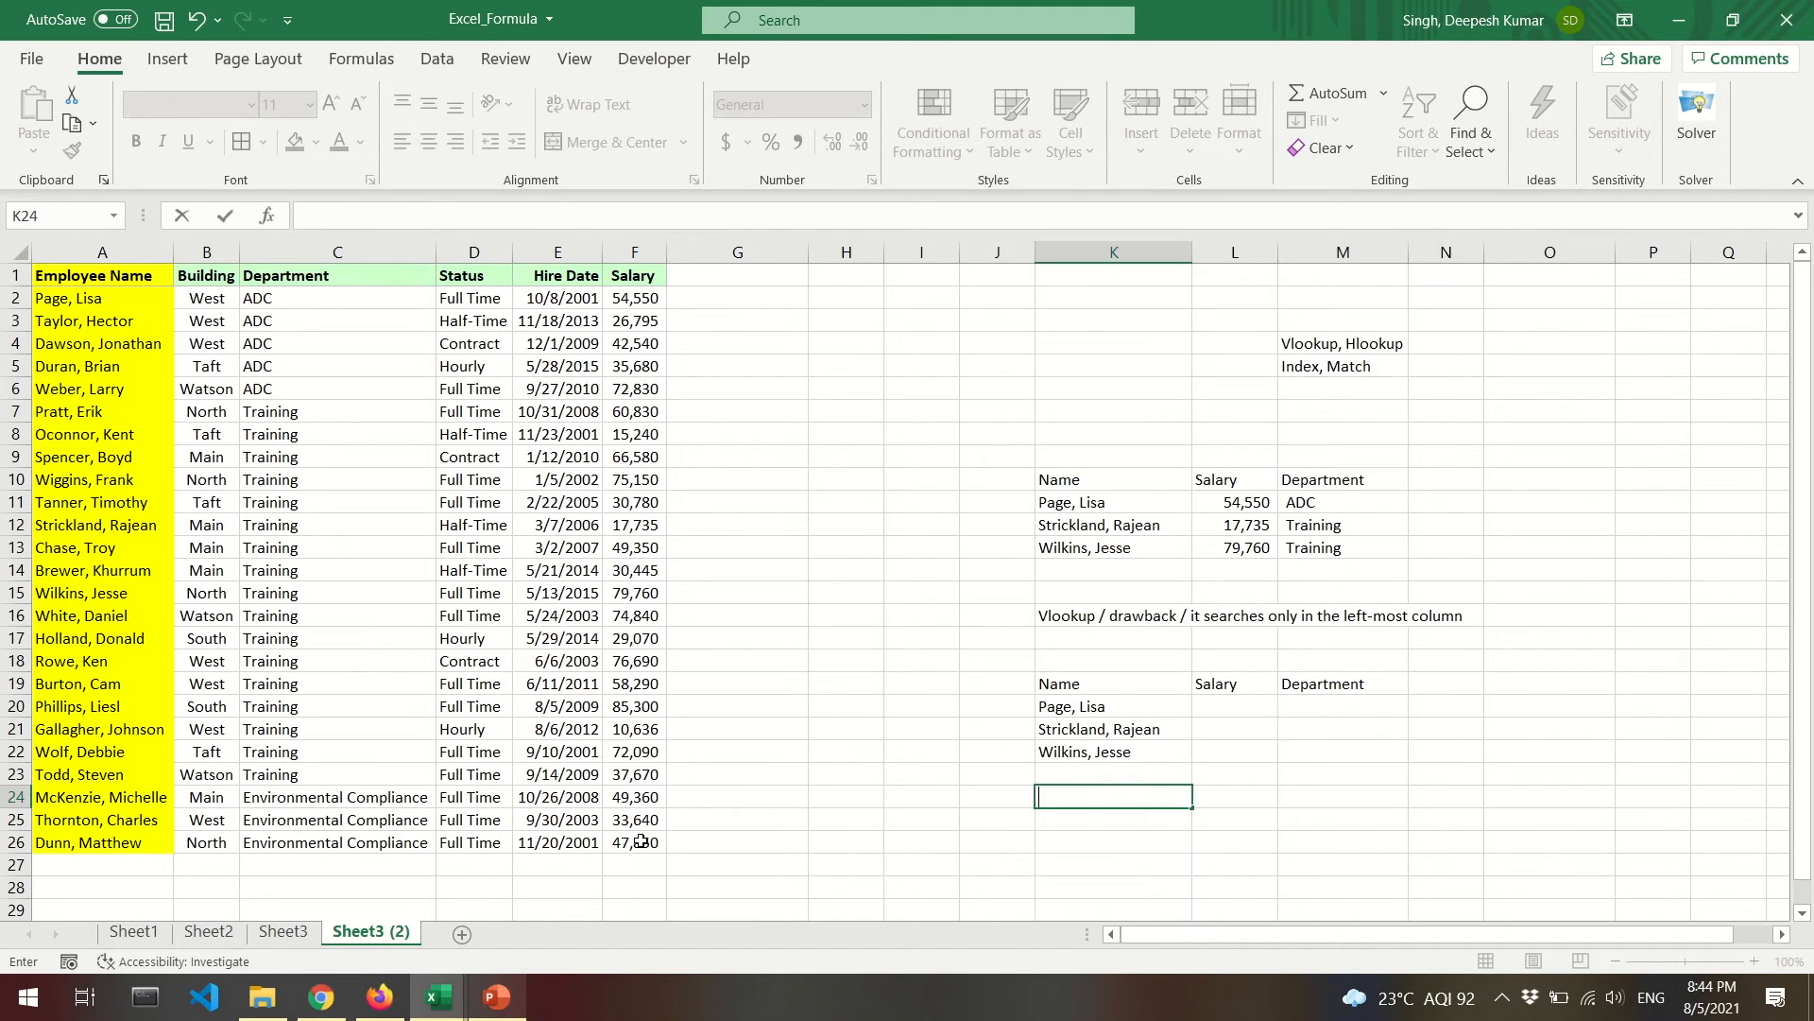
Step: Enter =MATCH(K20,A2:A26,0) in K24 to find the first name's row position
text(=match)
key(Tab)
key(BackSpace)
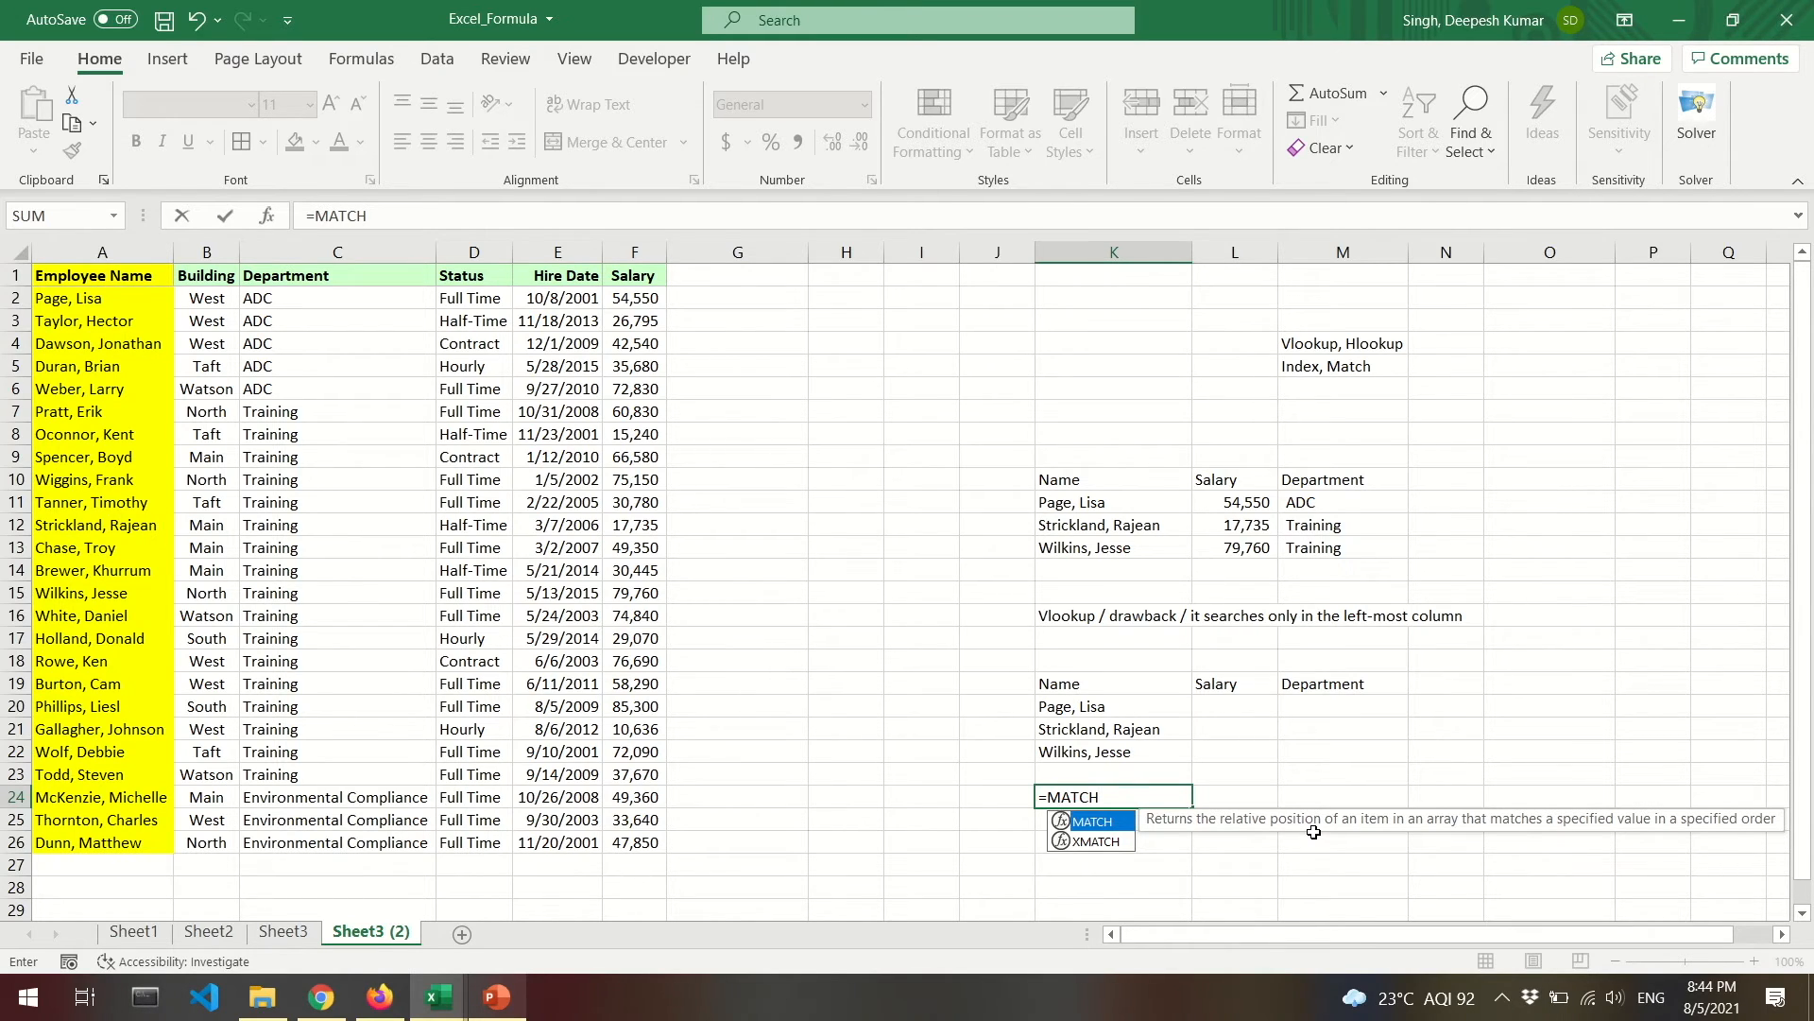
text(()
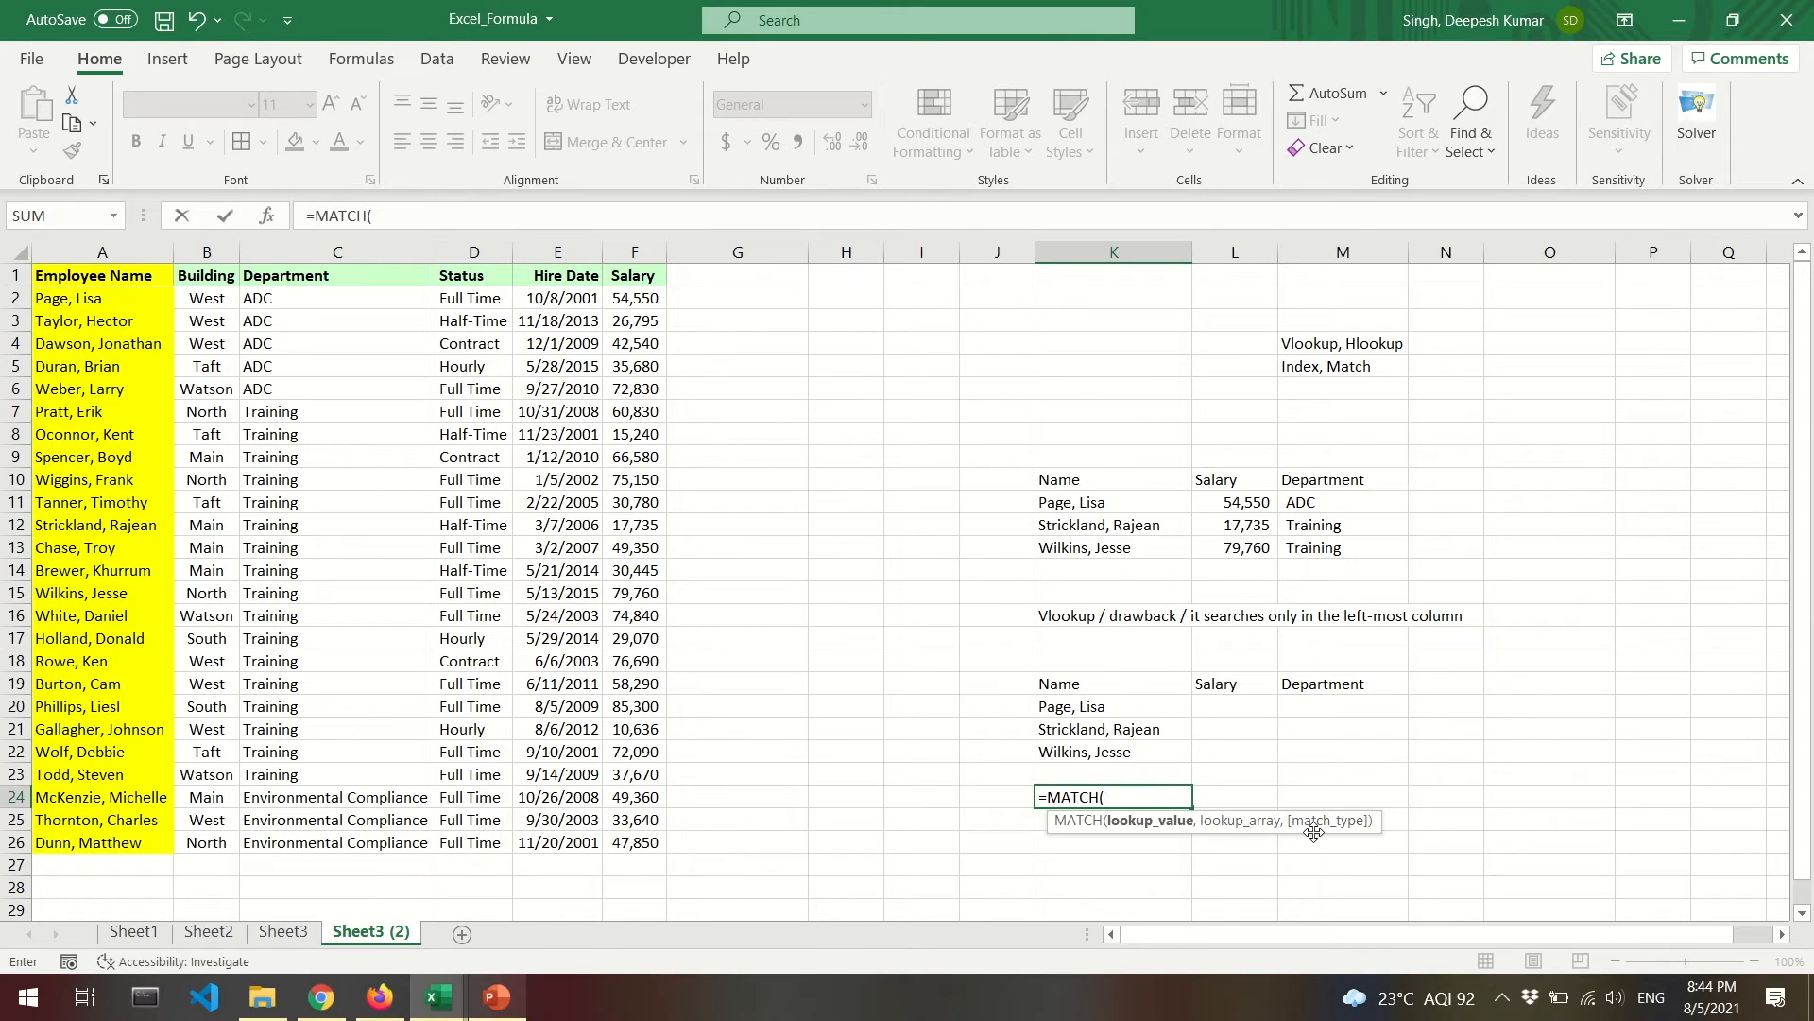
click(1103, 704)
text(,)
click(91, 303)
drag(105, 433, 118, 838)
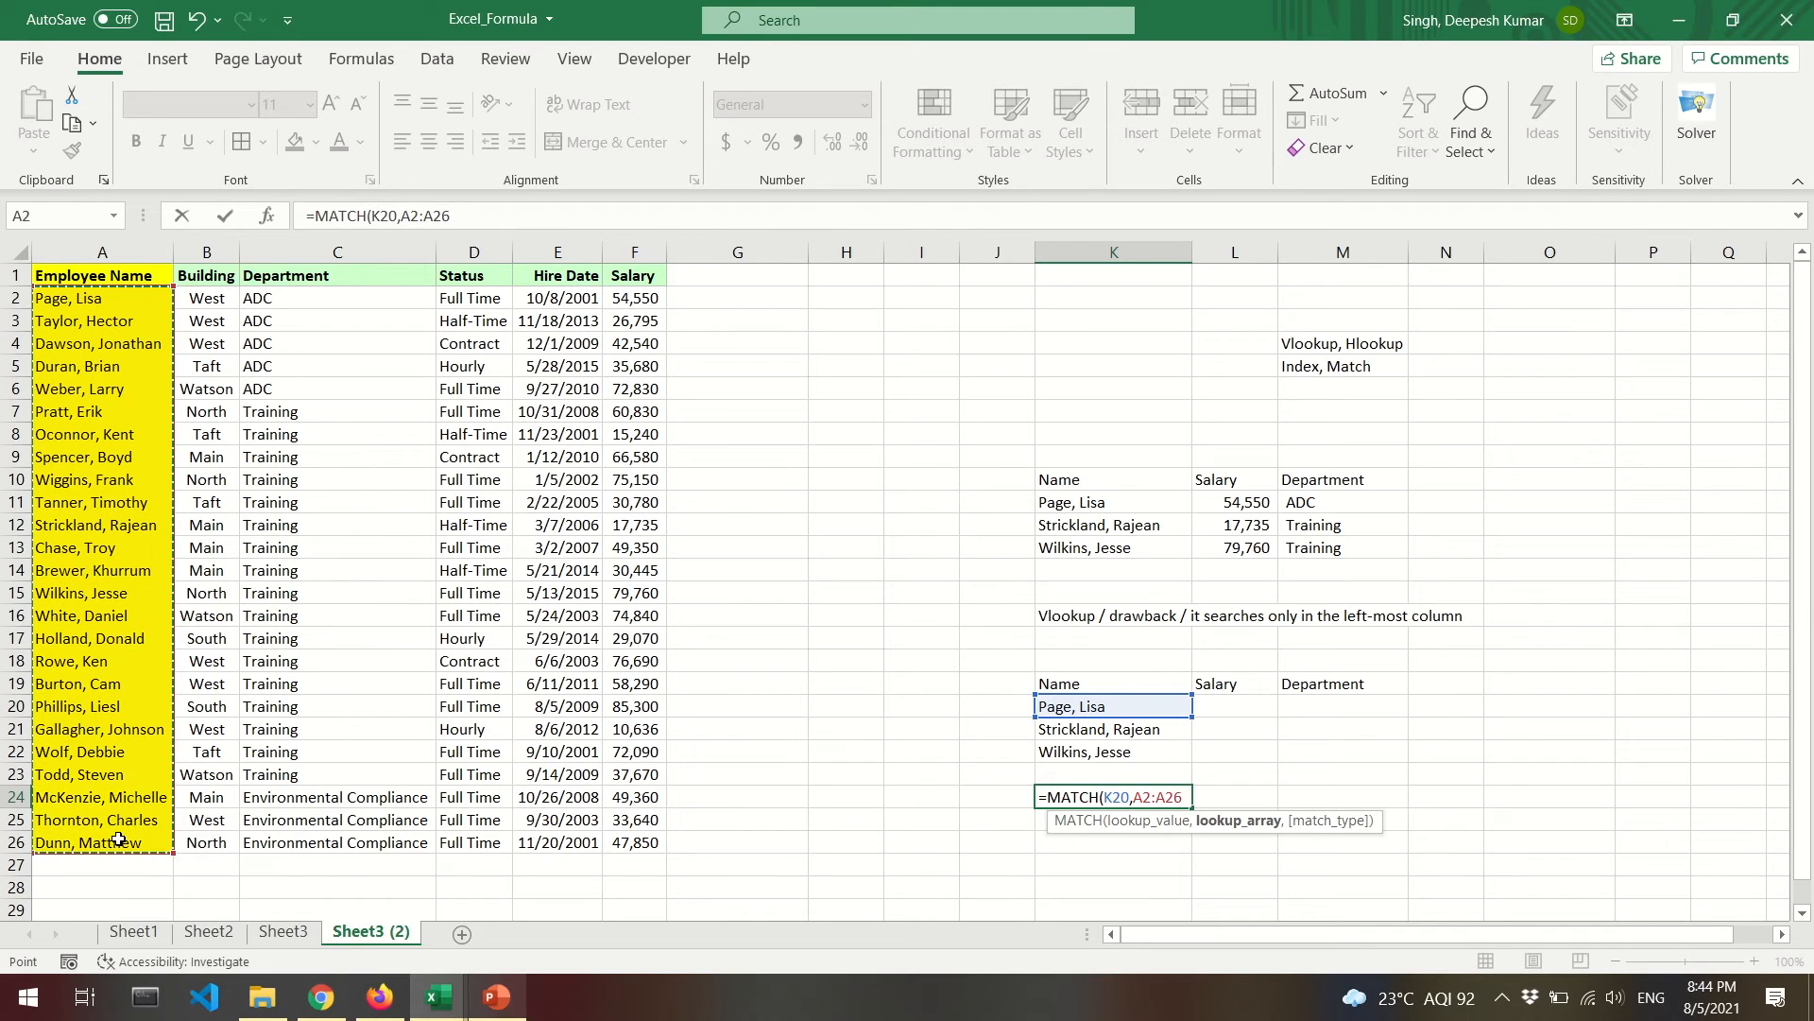
text(,)
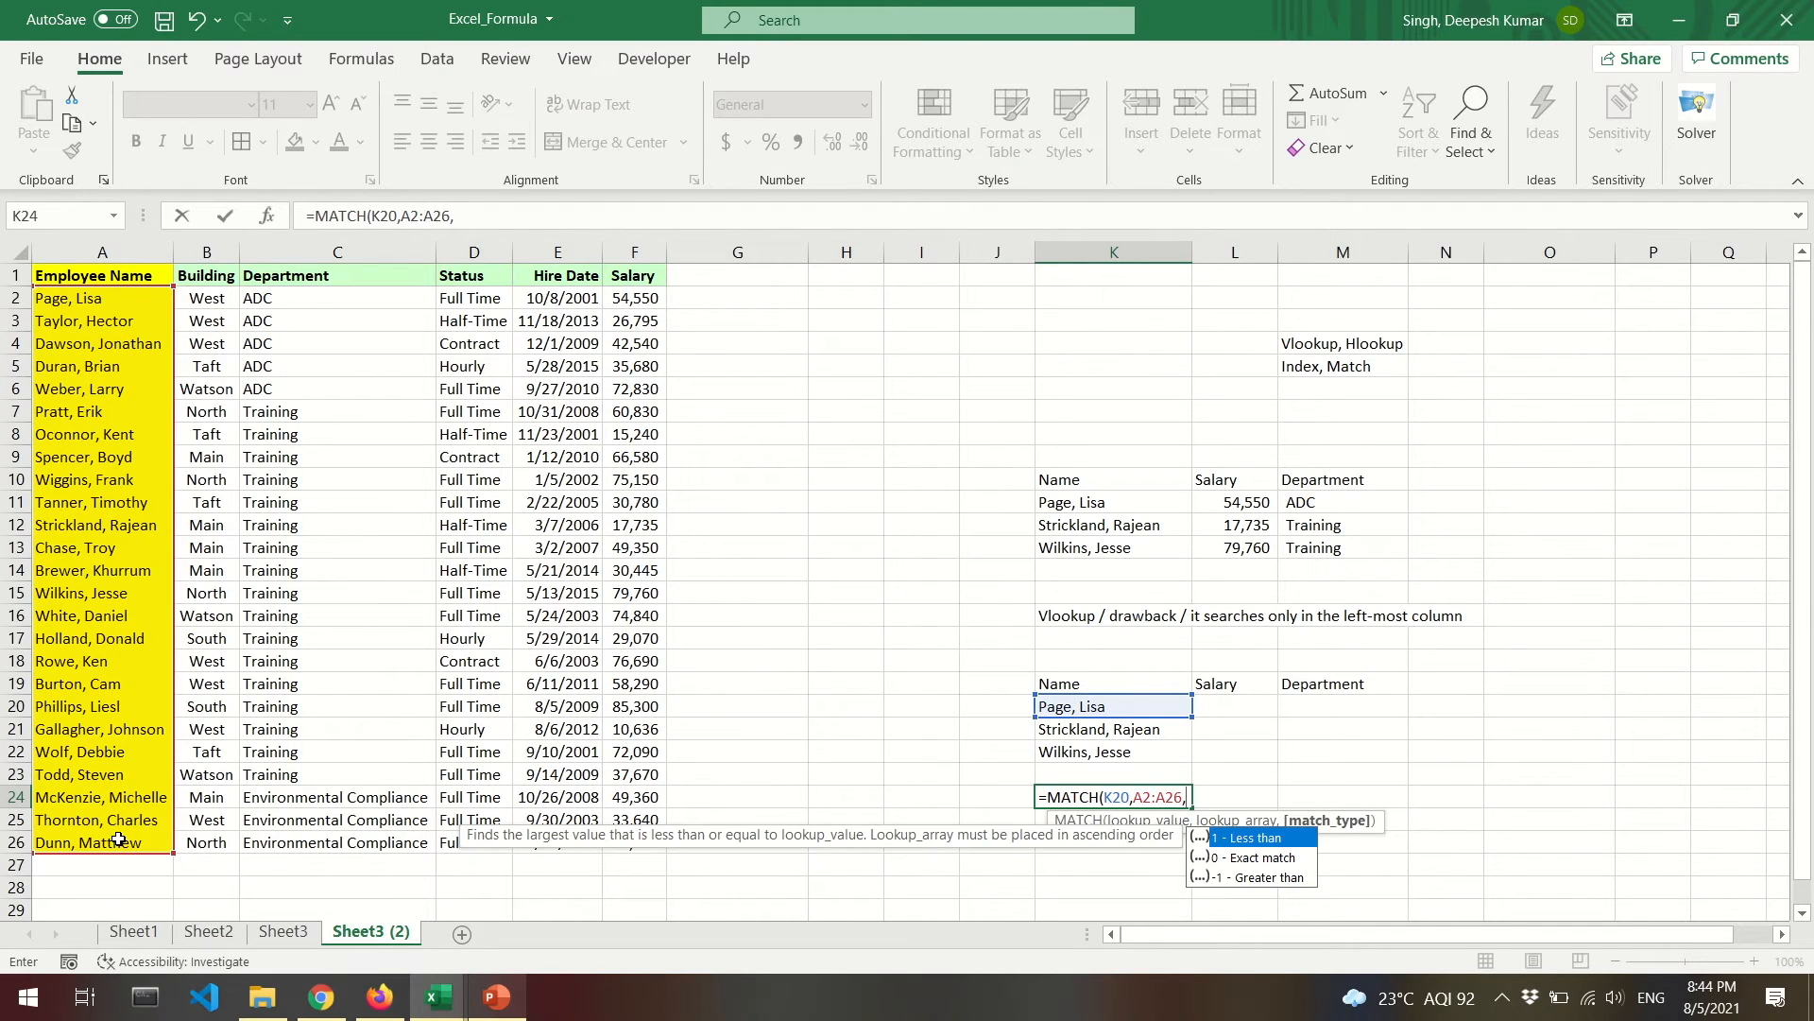
text())
key(Left)
text(0)
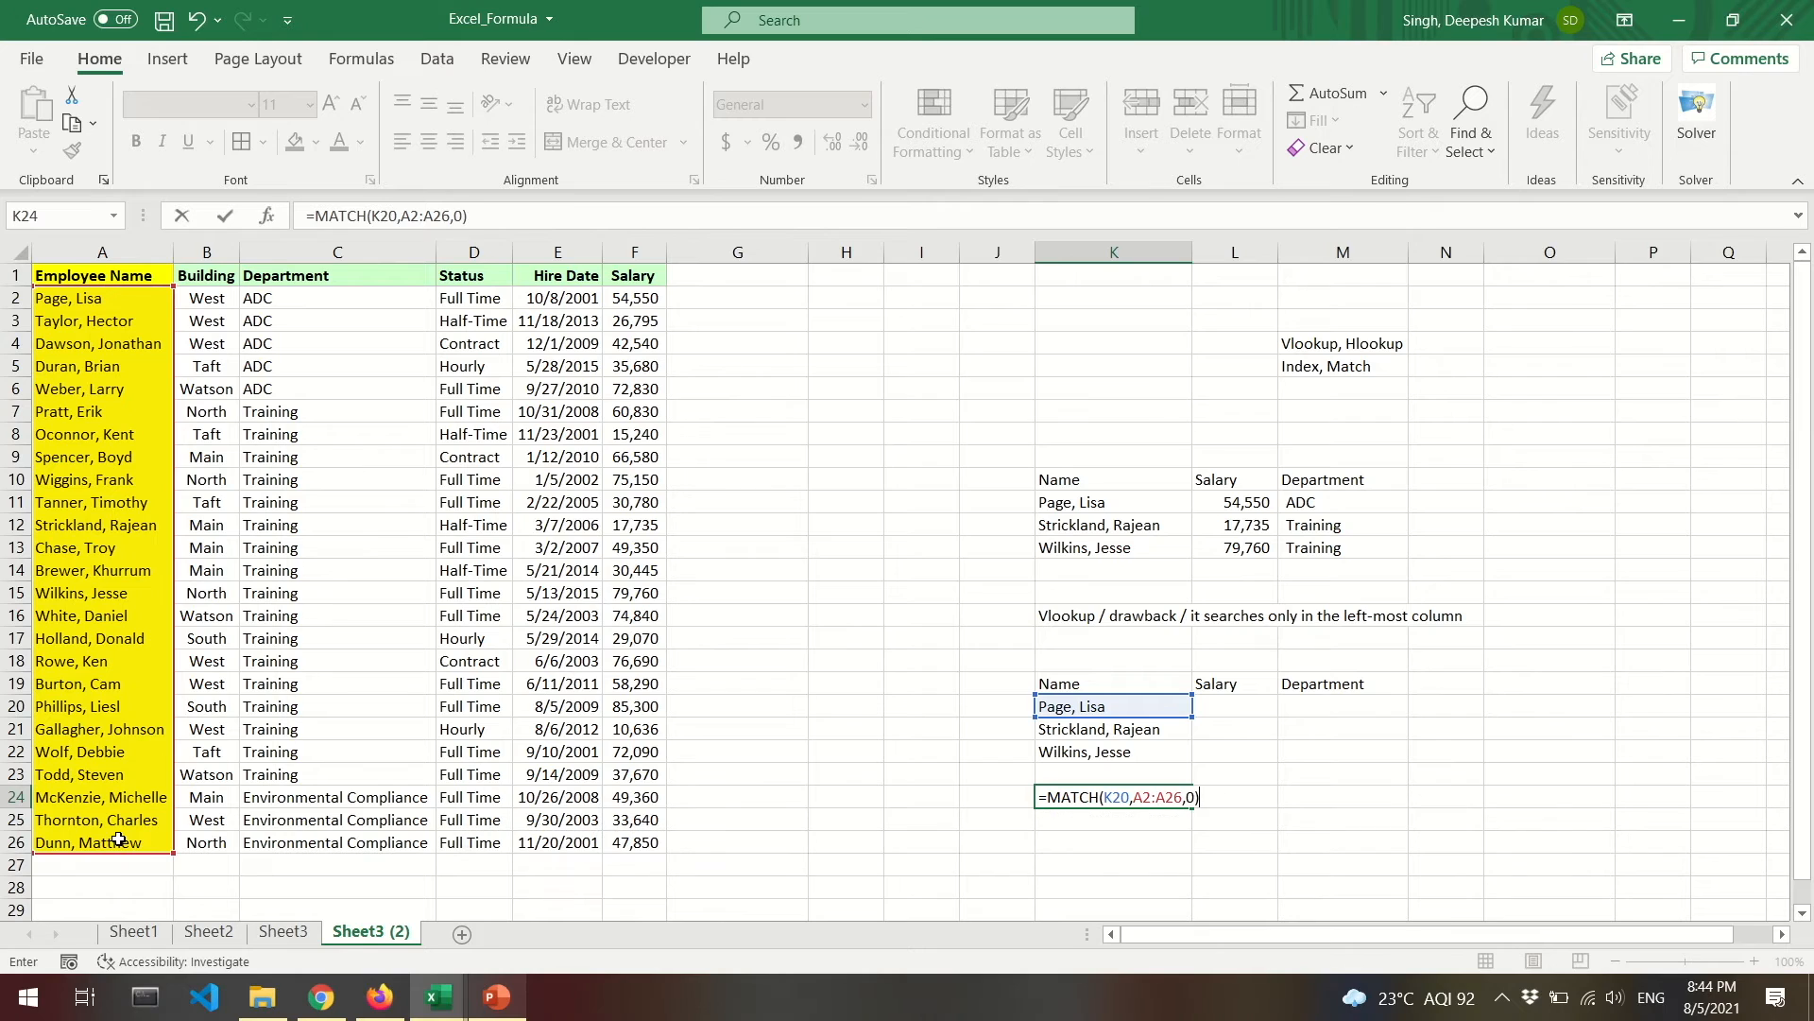
key(Return)
key(Up)
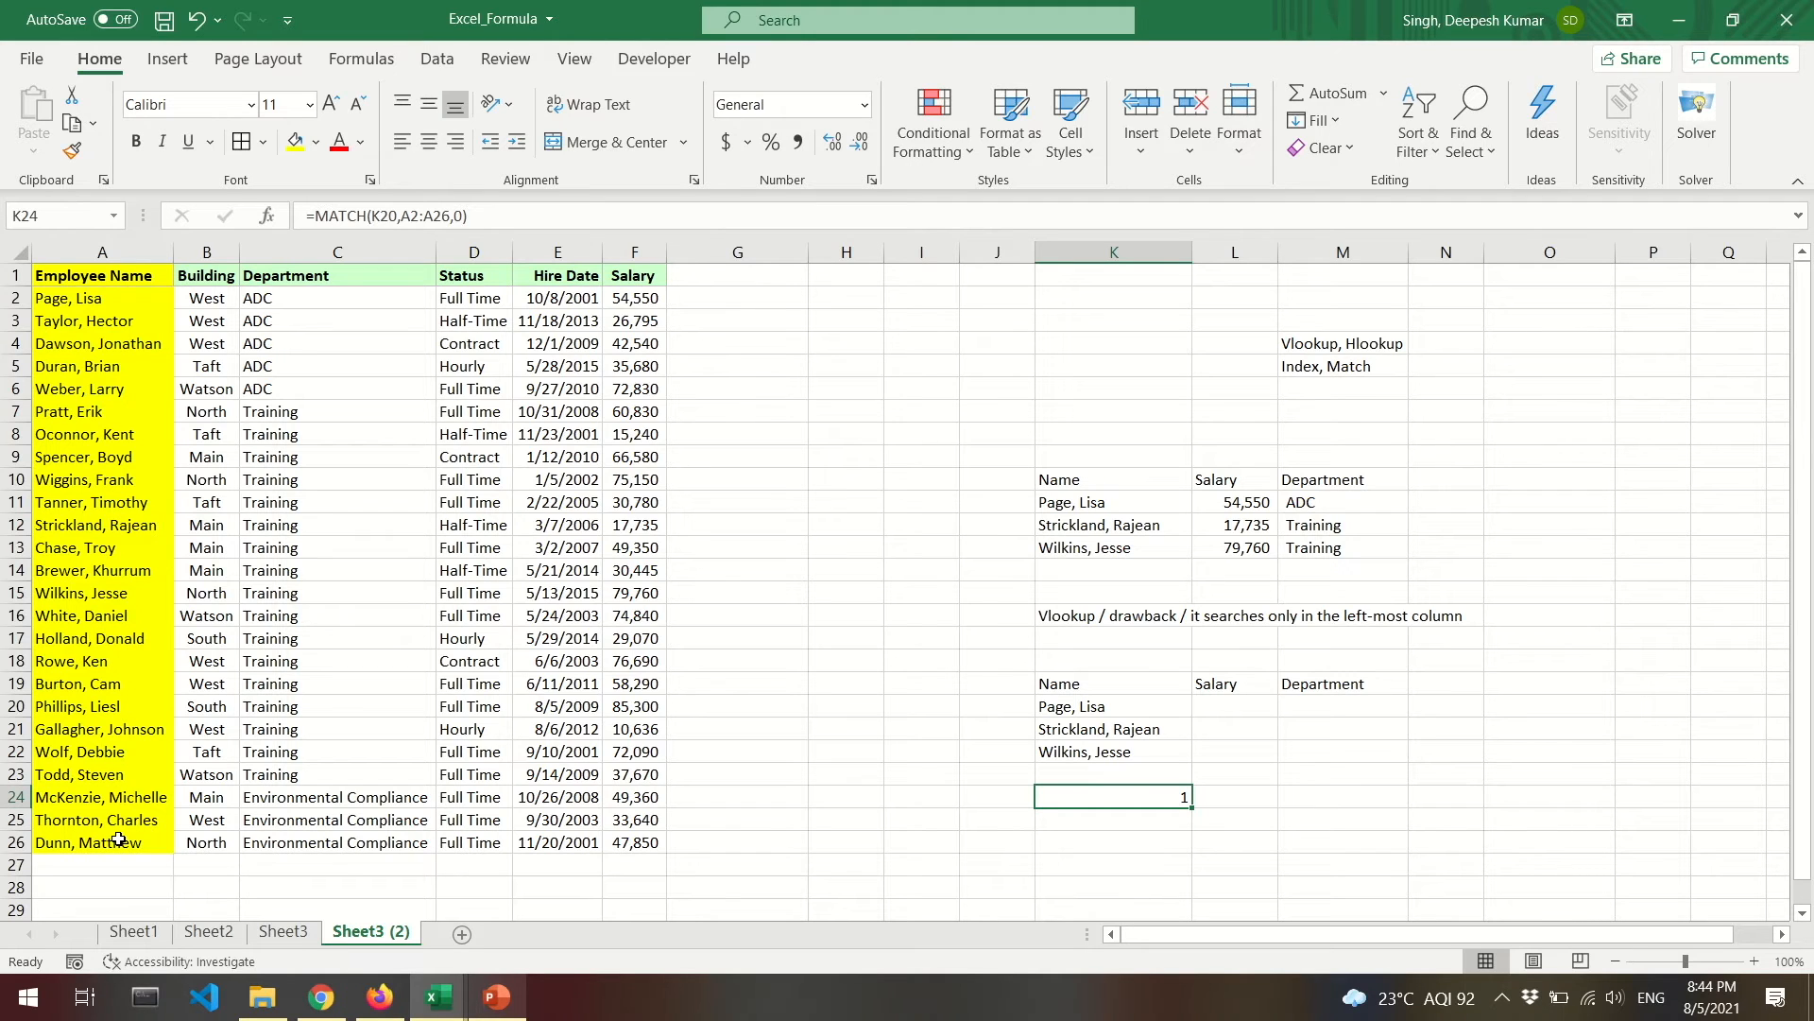
Step: Copy the MATCH formula from K24 into K25 and inspect its shifted references
key(ctrl+c)
key(Down)
key(ctrl+v)
key(F2)
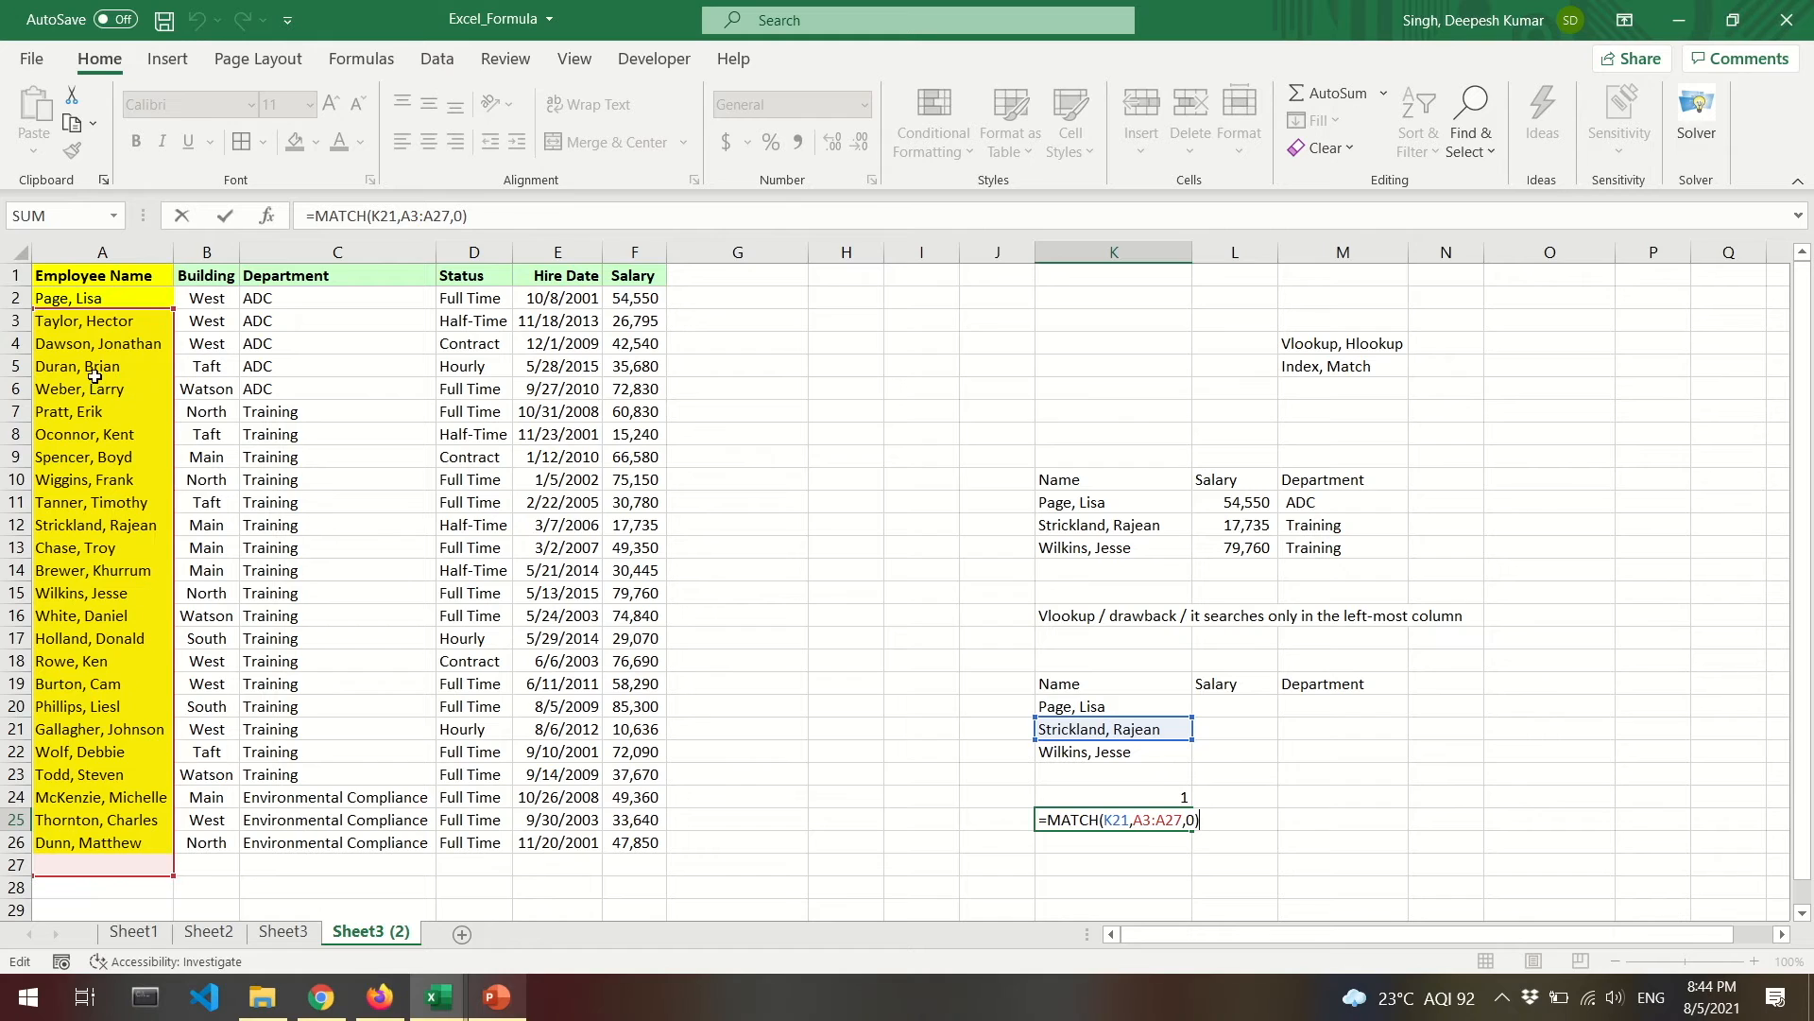
key(ctrl+Return)
Step: Make the lookup range in K24's MATCH formula absolute as $A$2:$A$26
click(1169, 796)
click(397, 216)
click(412, 216)
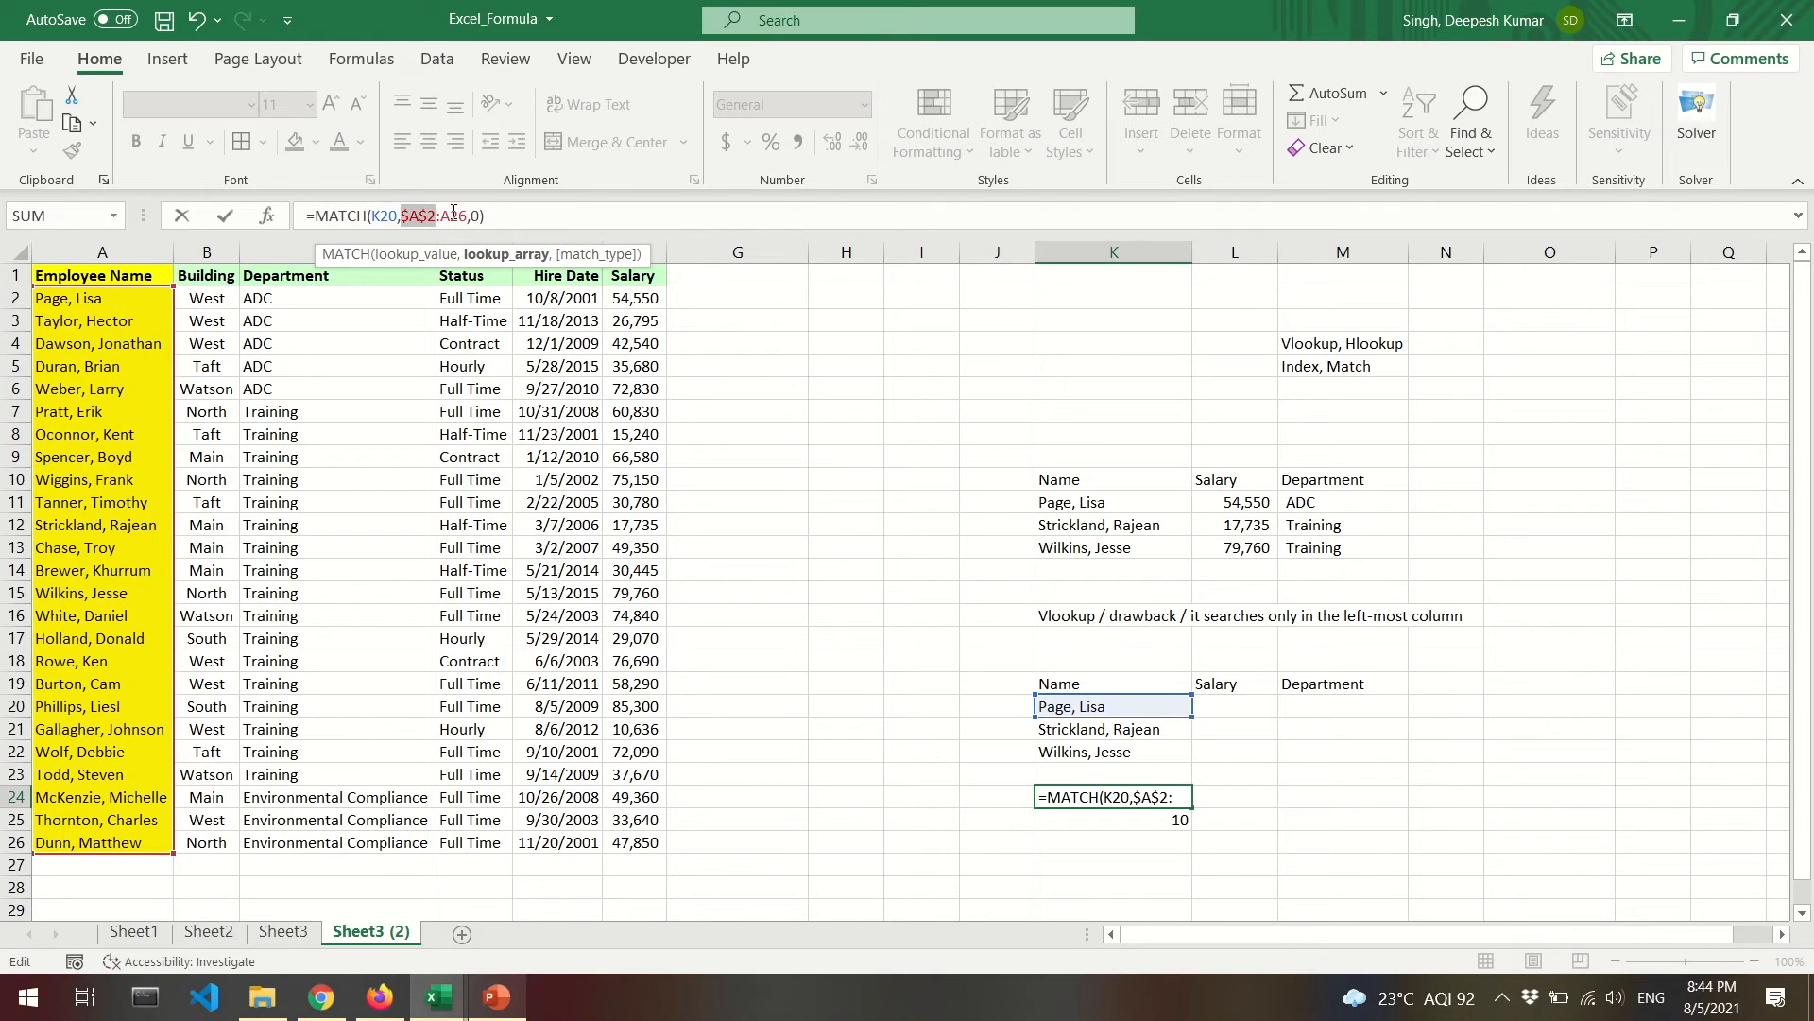
key(Return)
Step: Copy the corrected MATCH formula from K24 into K25 and open it for checking
key(Up)
key(ctrl+c)
key(Down)
key(ctrl+v)
key(F2)
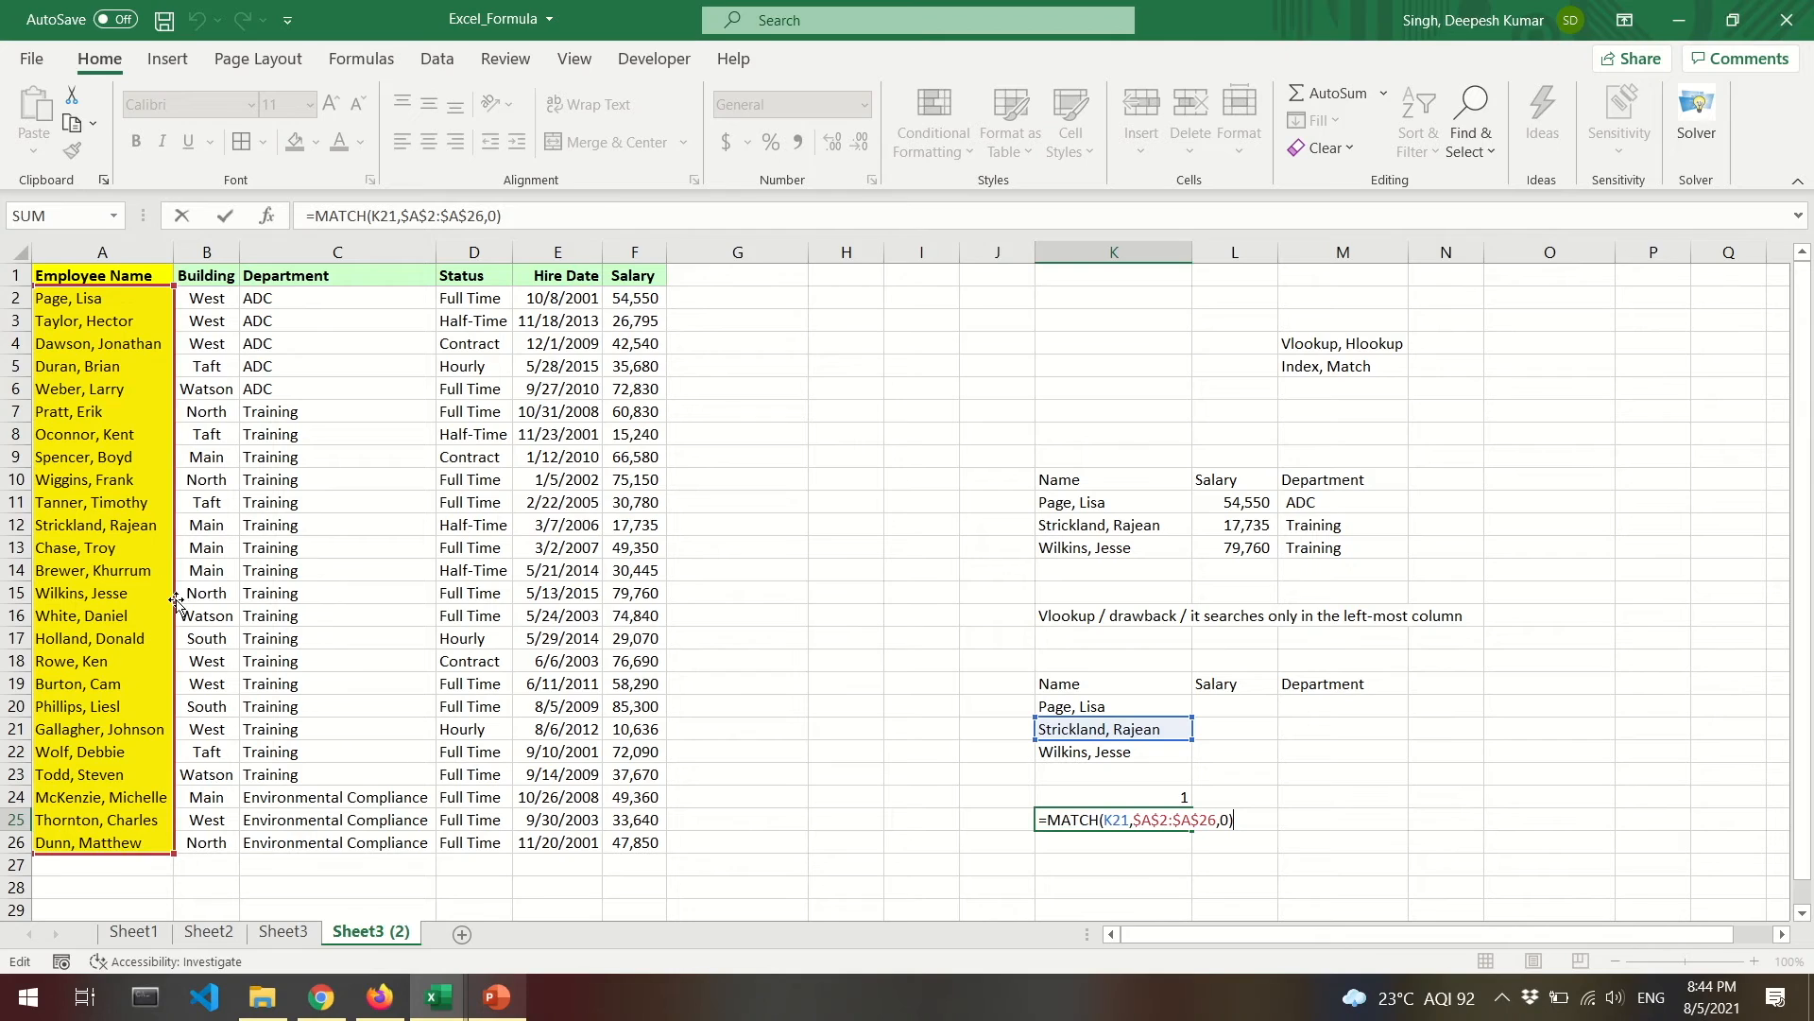
Step: Check the employee names and salary in the table against the MATCH results
click(126, 527)
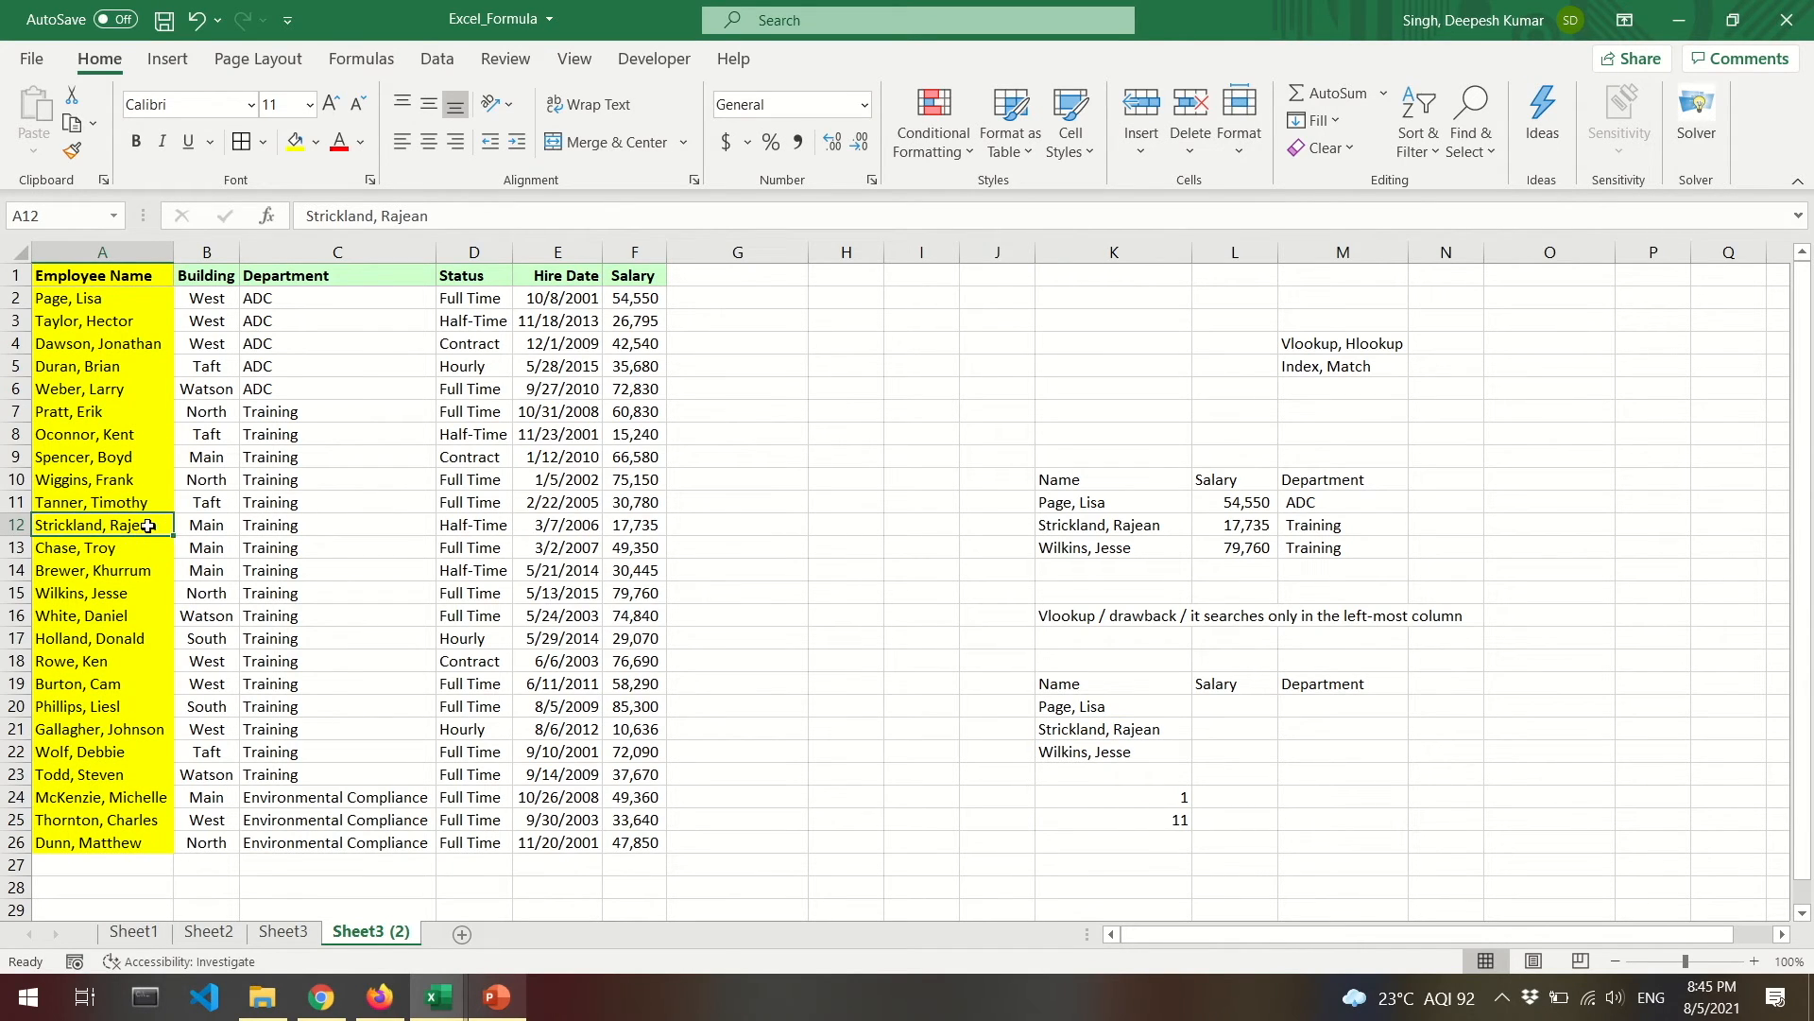
click(101, 294)
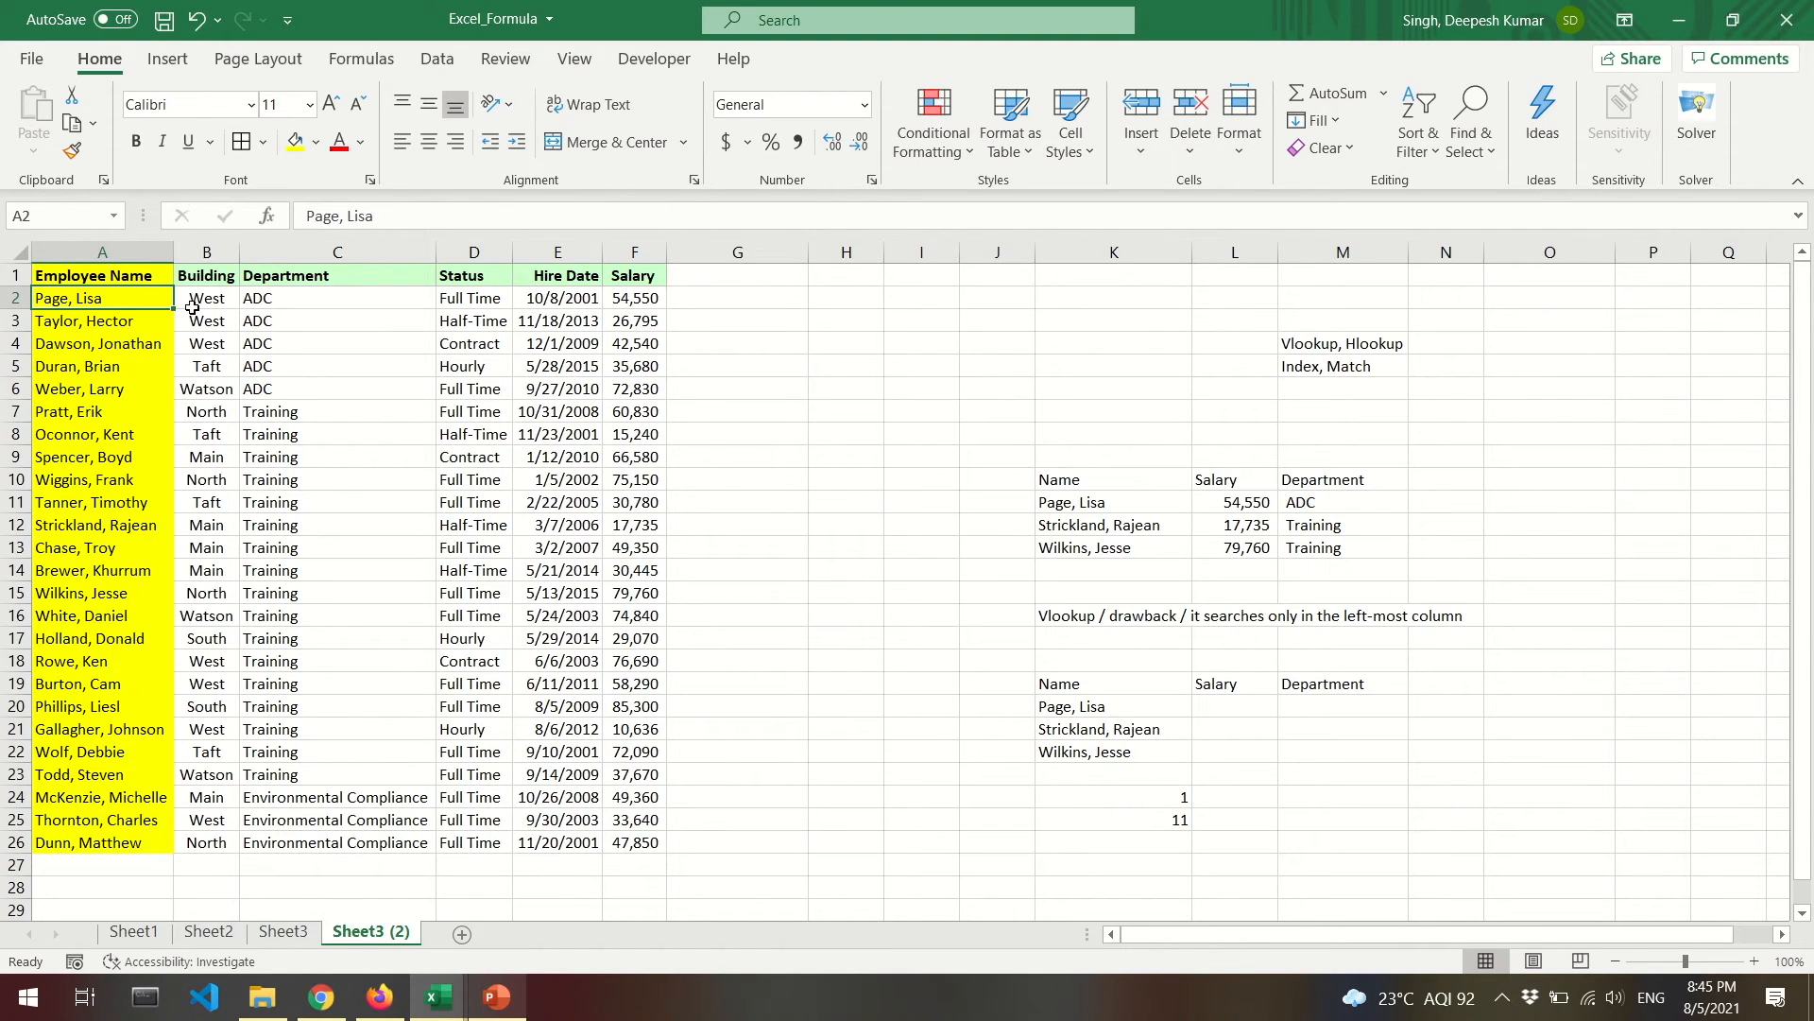
click(622, 294)
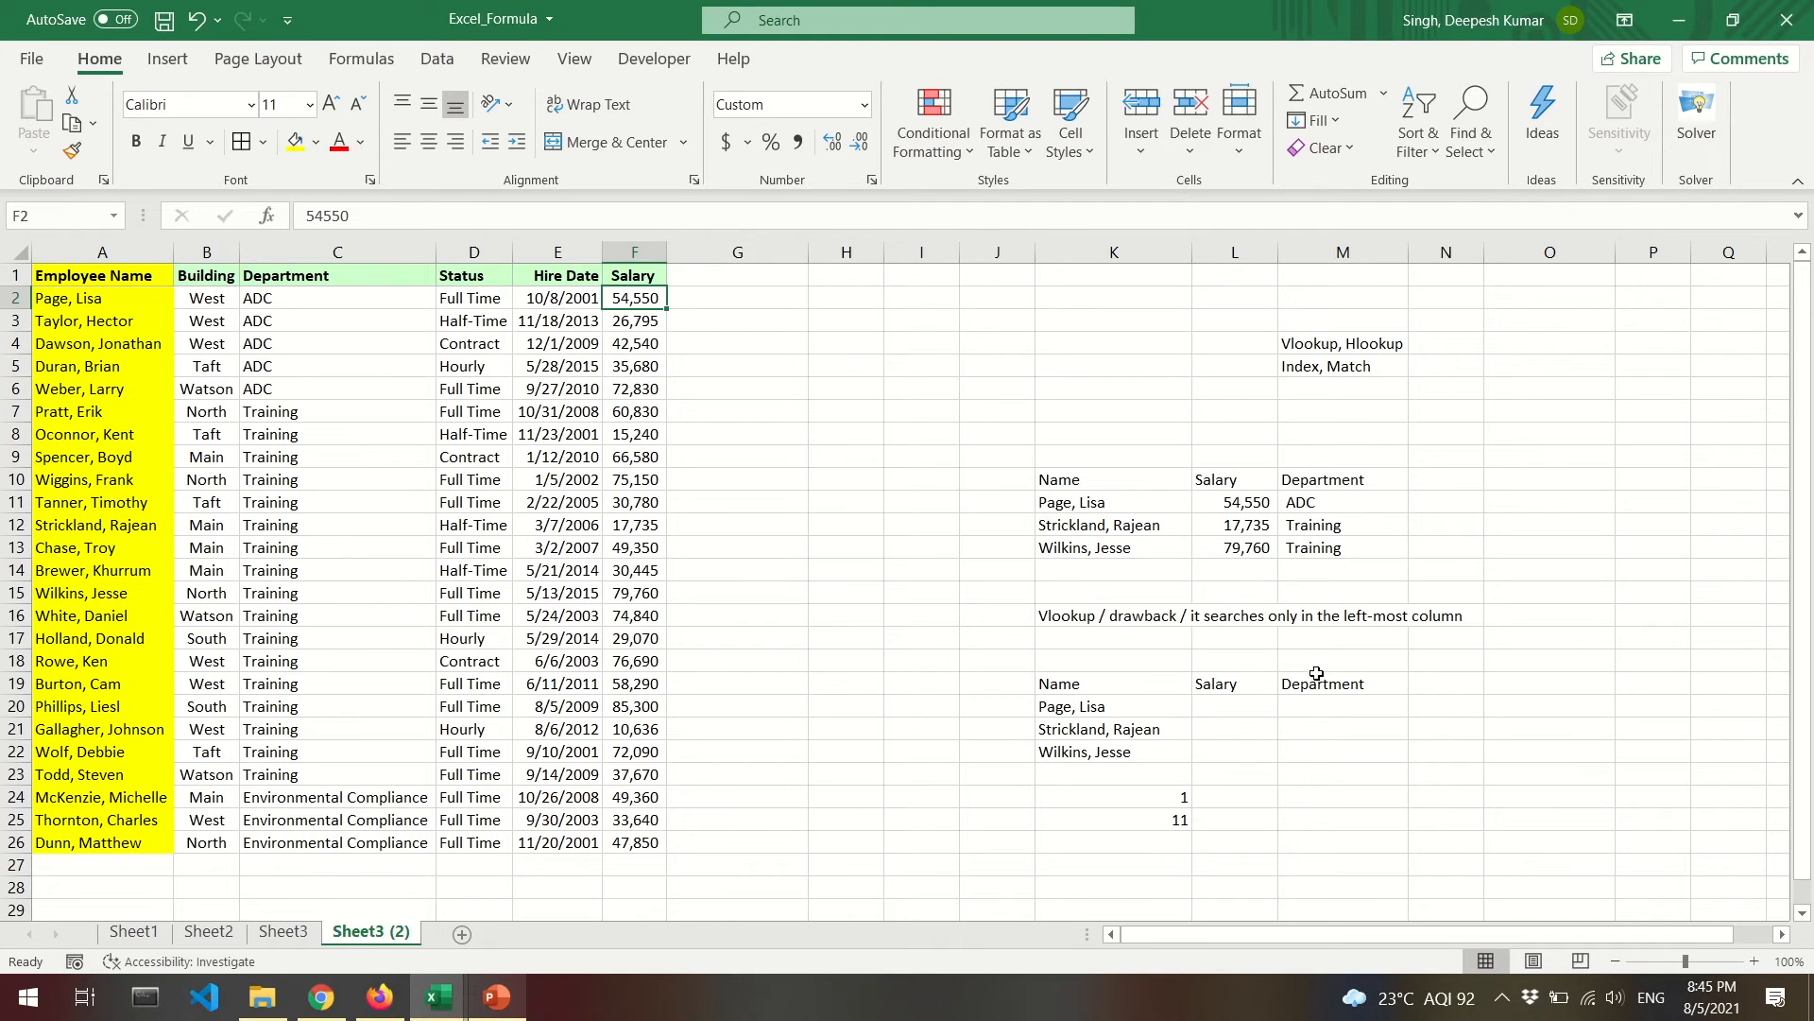
click(1235, 711)
text(=)
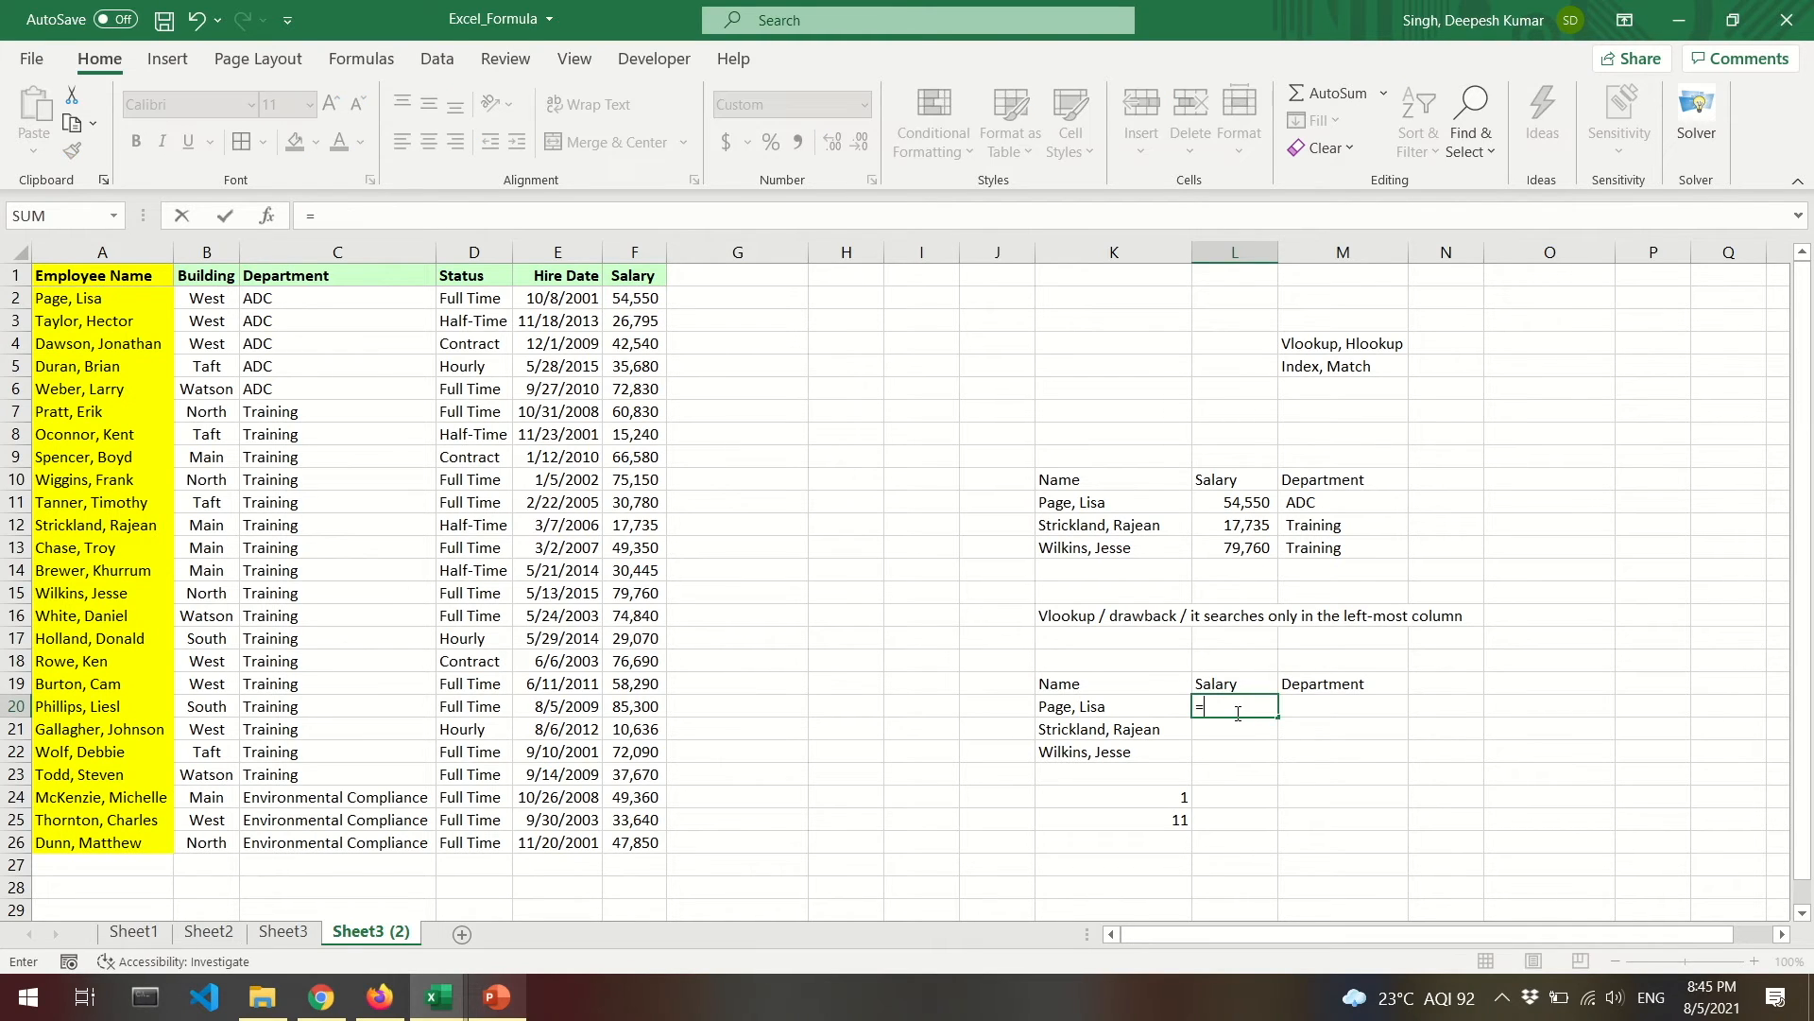
key(Escape)
key(Left)
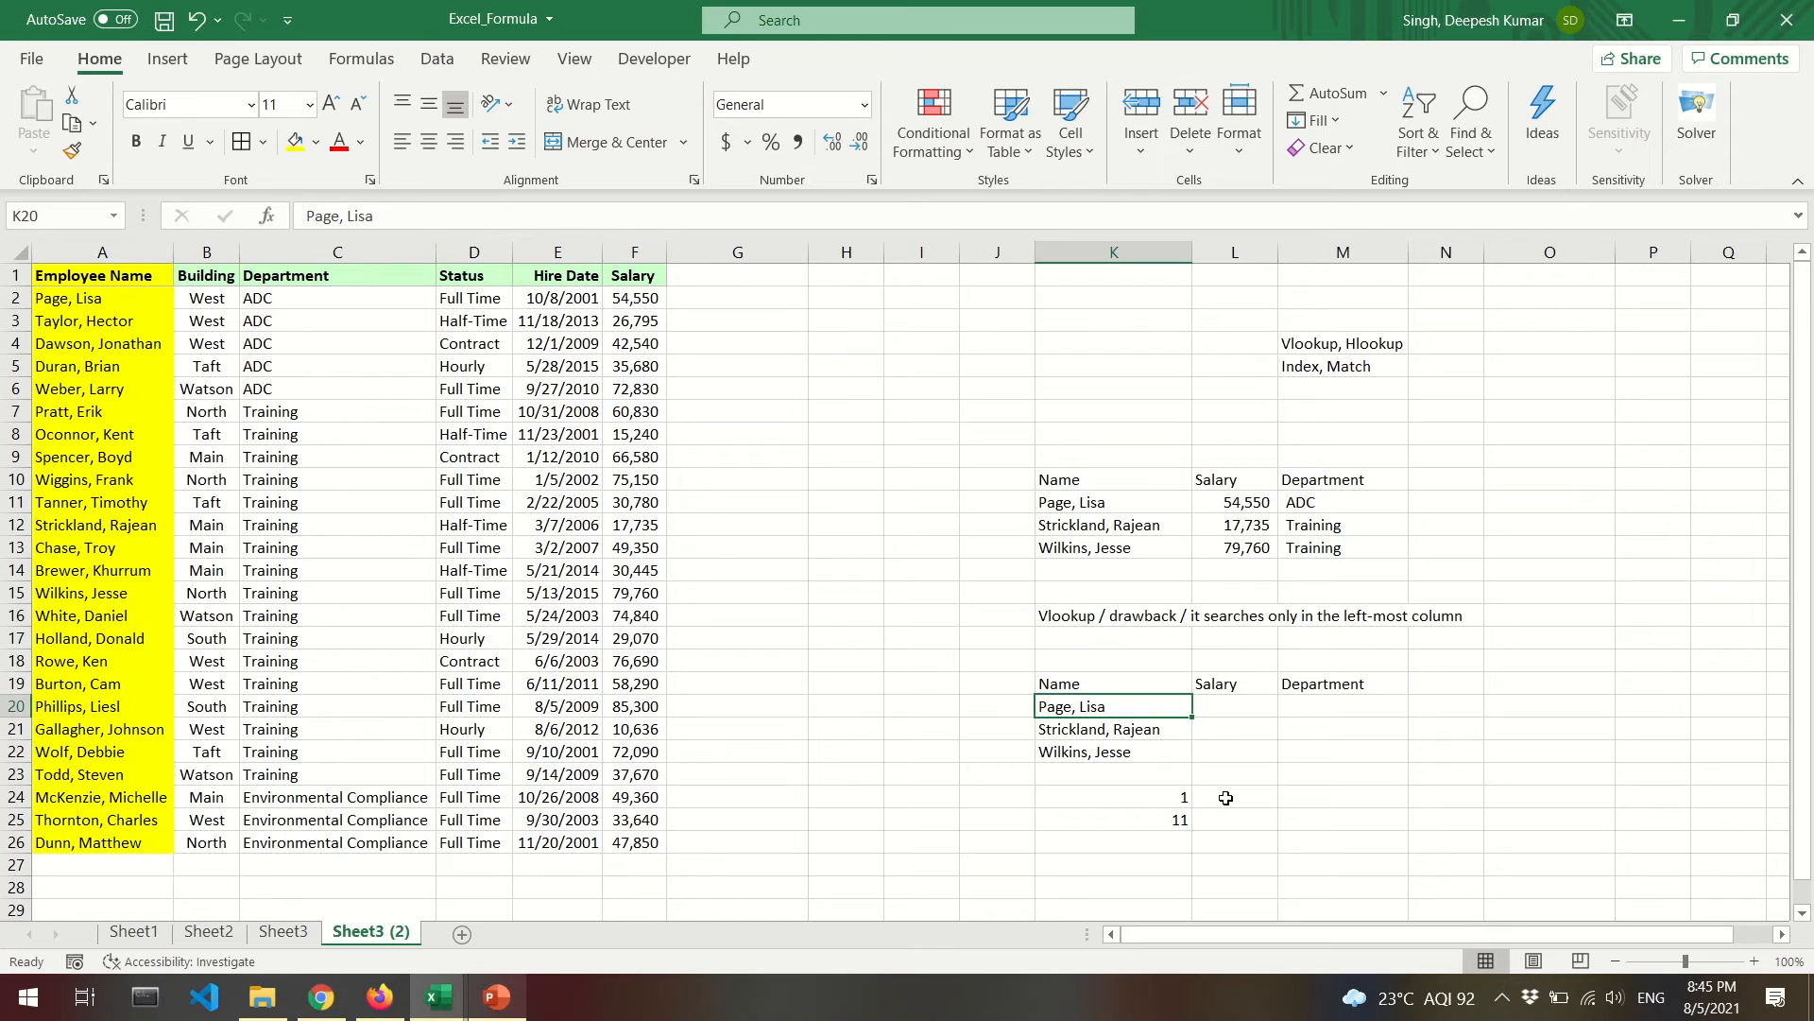
Step: Enter =INDEX(A2:F26,K24,6) in M24 to return the salary for the matched row
click(1170, 792)
click(1300, 794)
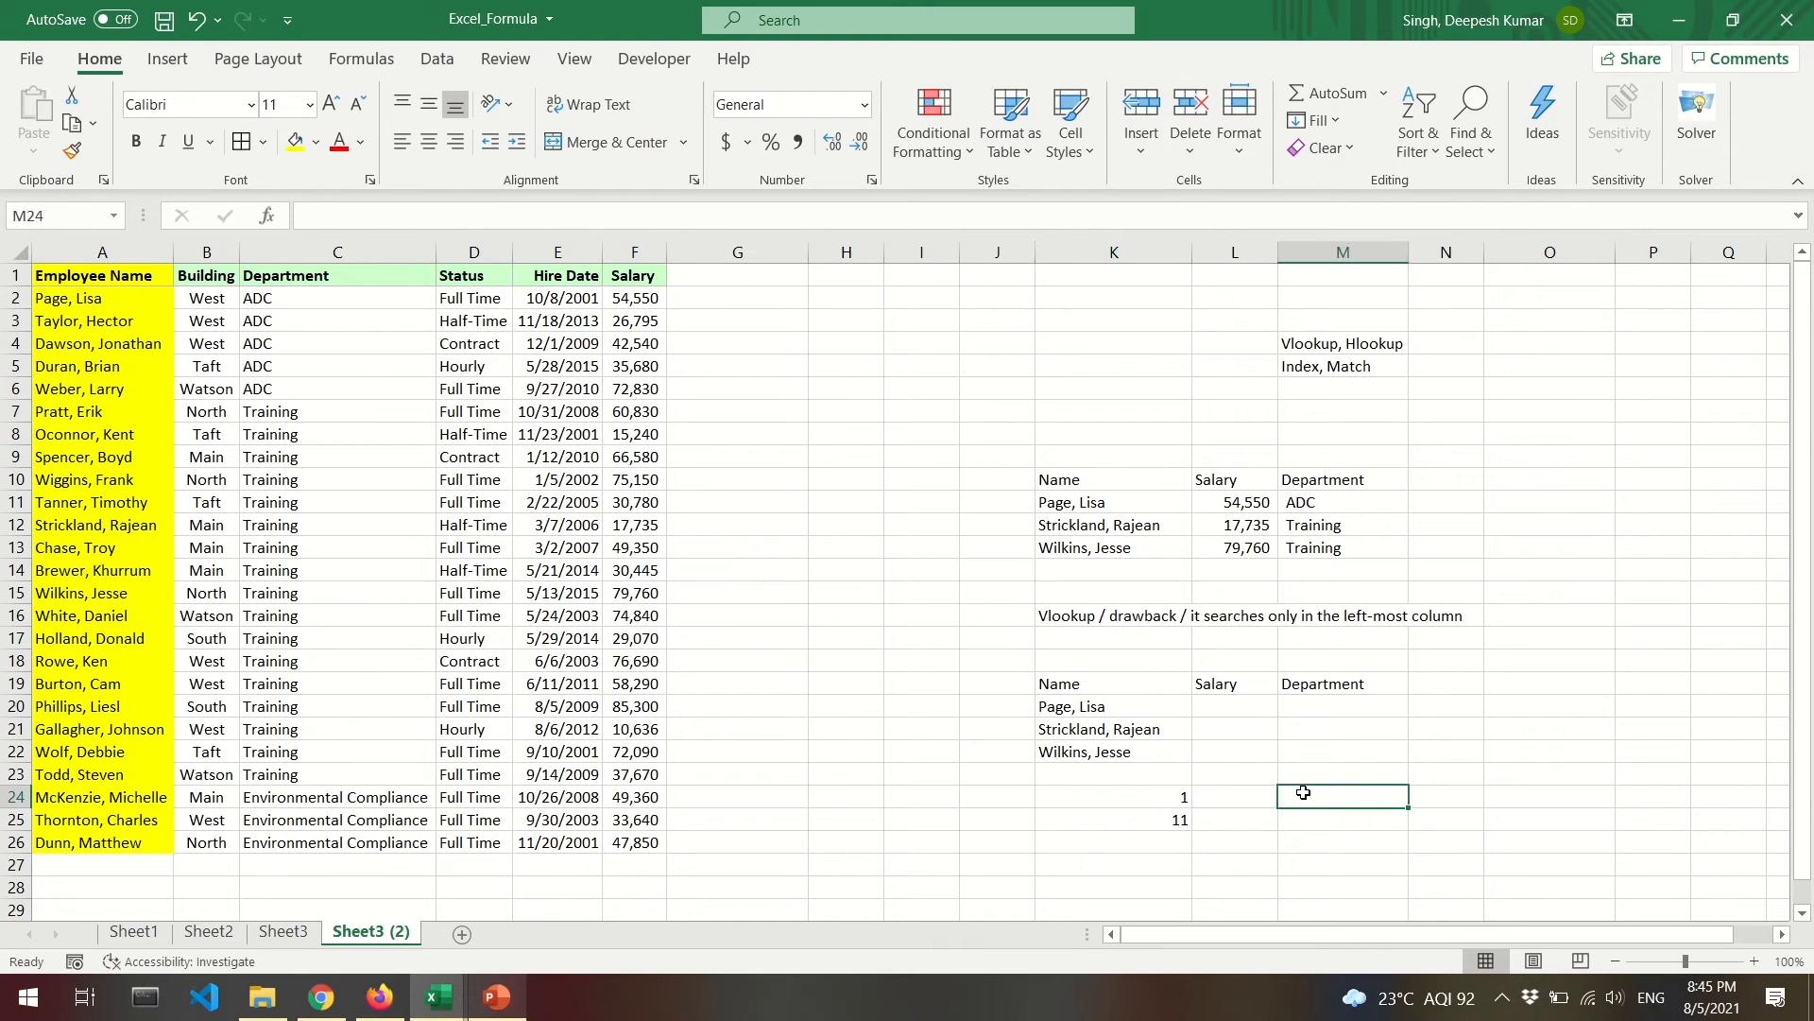
text(=index)
key(Tab)
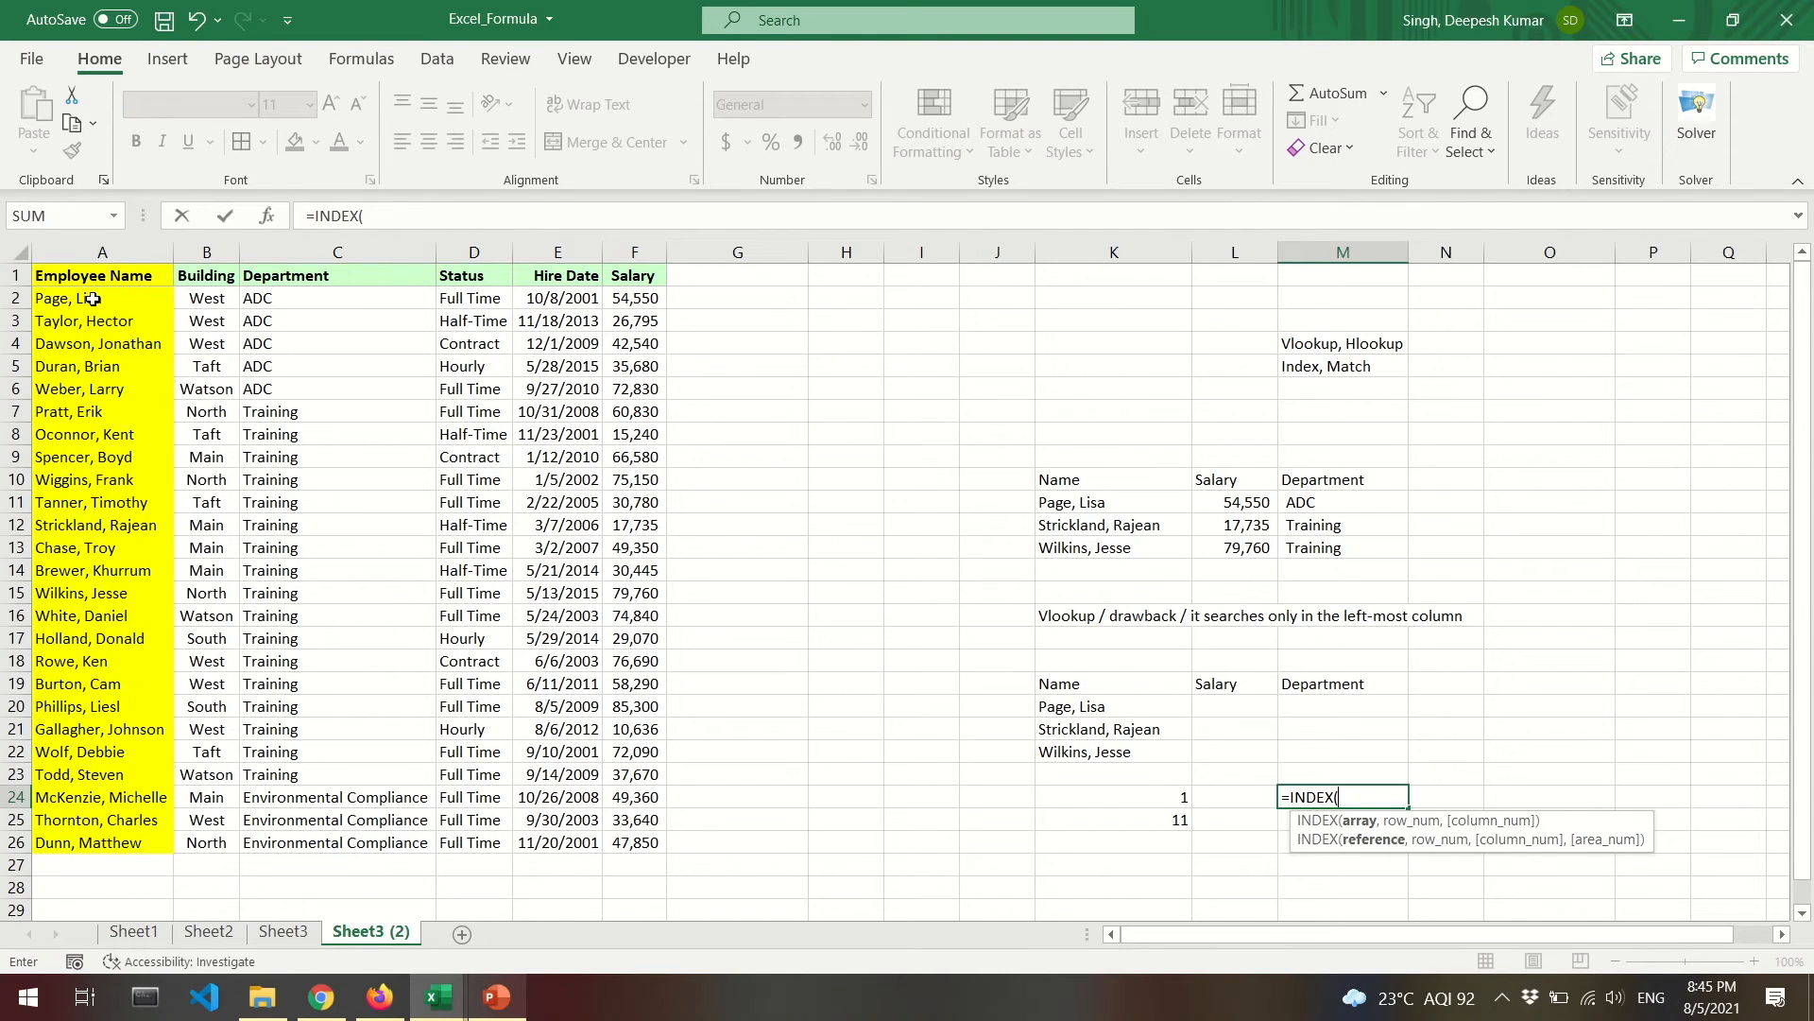
drag(92, 298, 625, 846)
text(,)
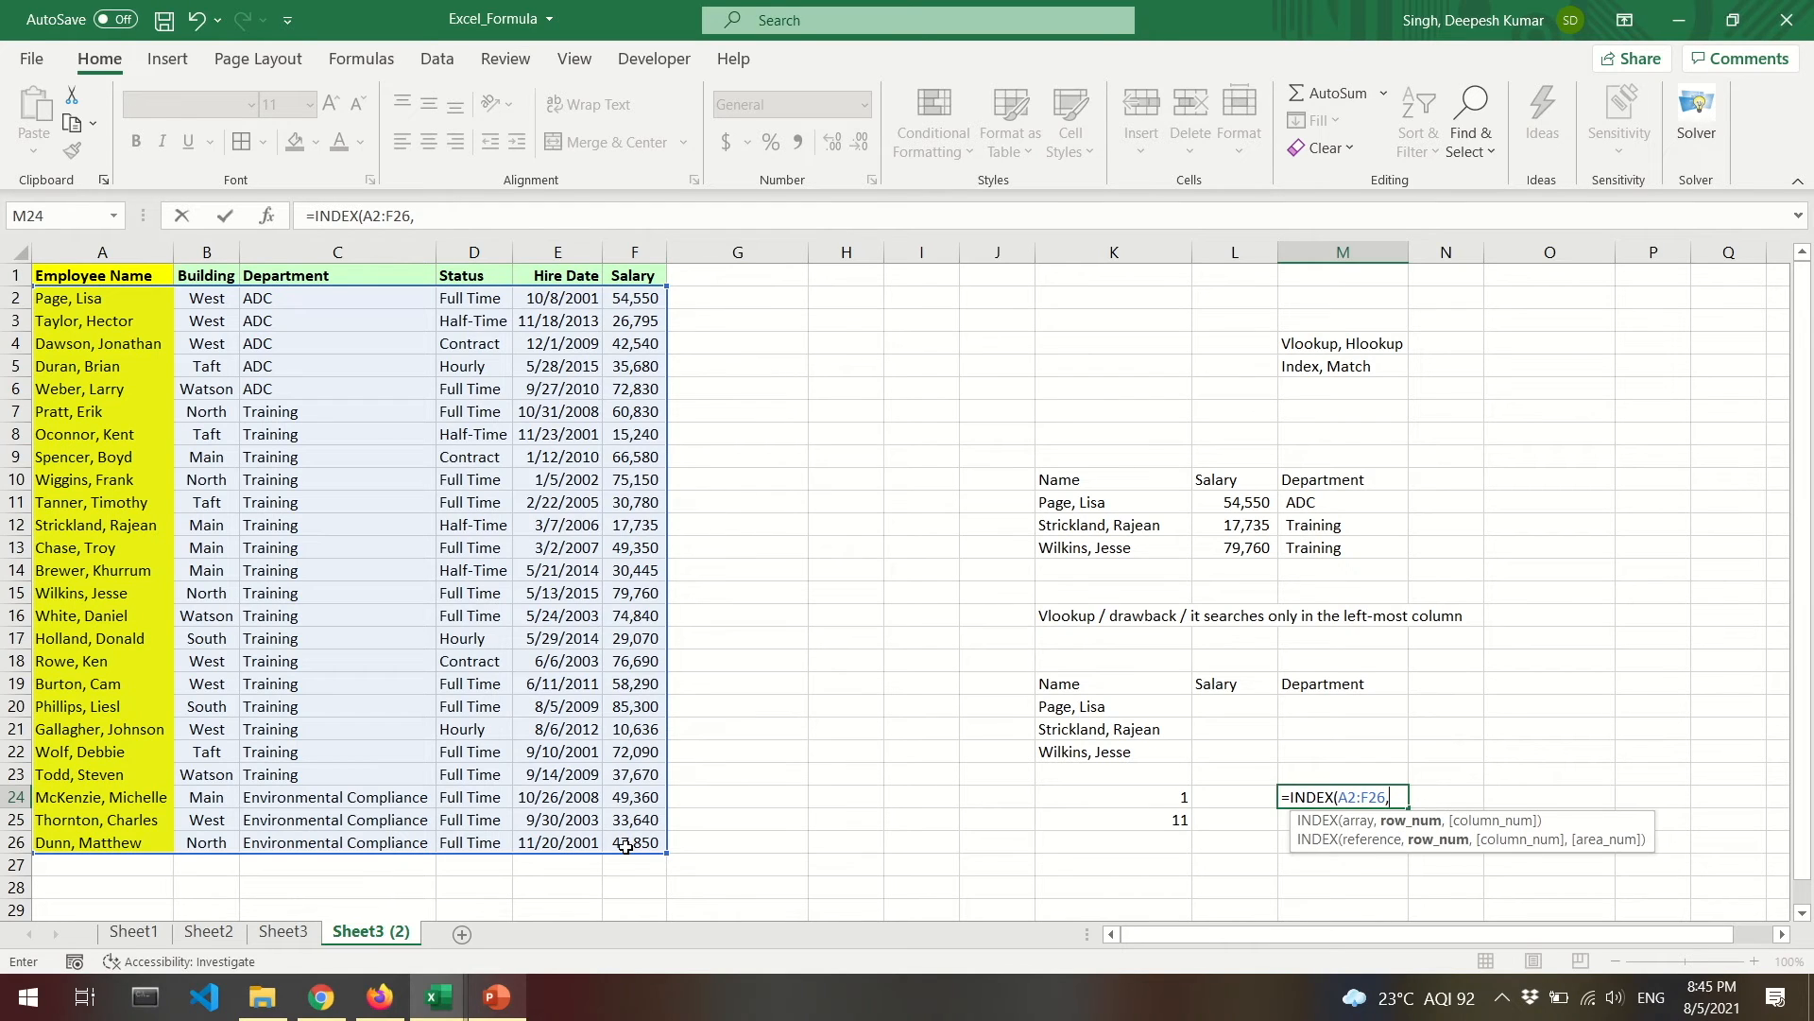
click(1166, 800)
text(,)
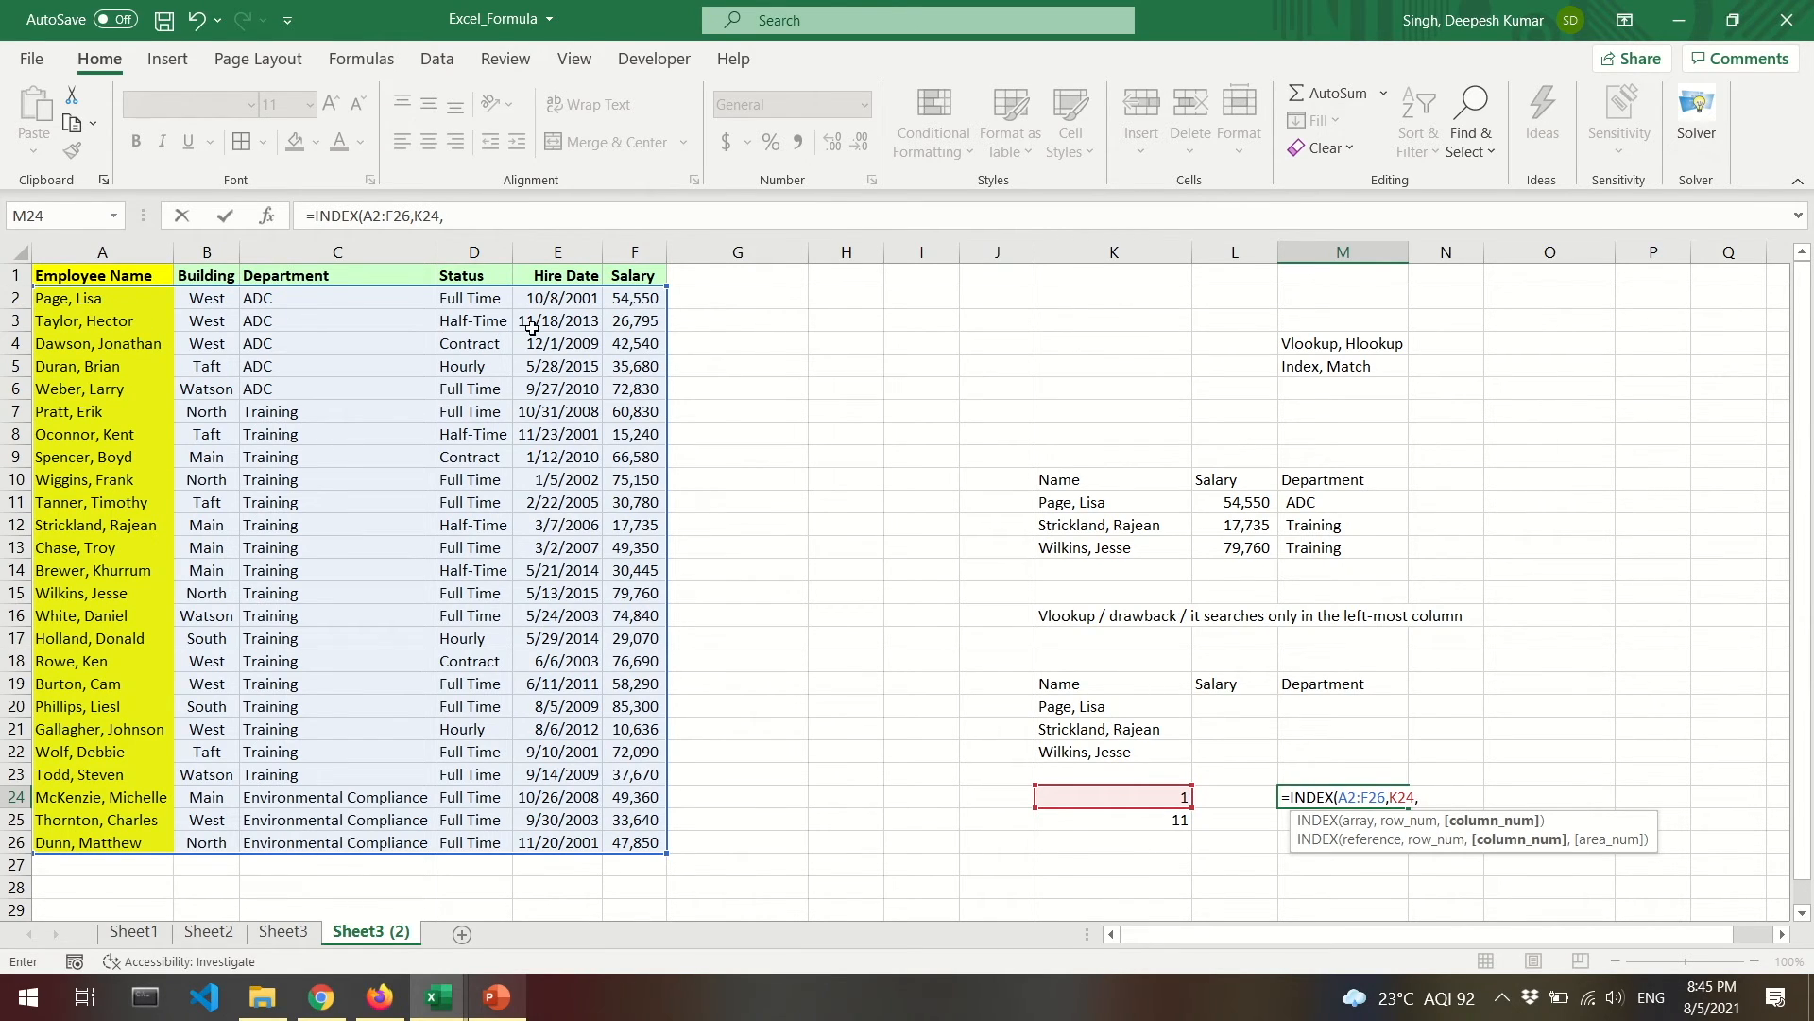
text(6))
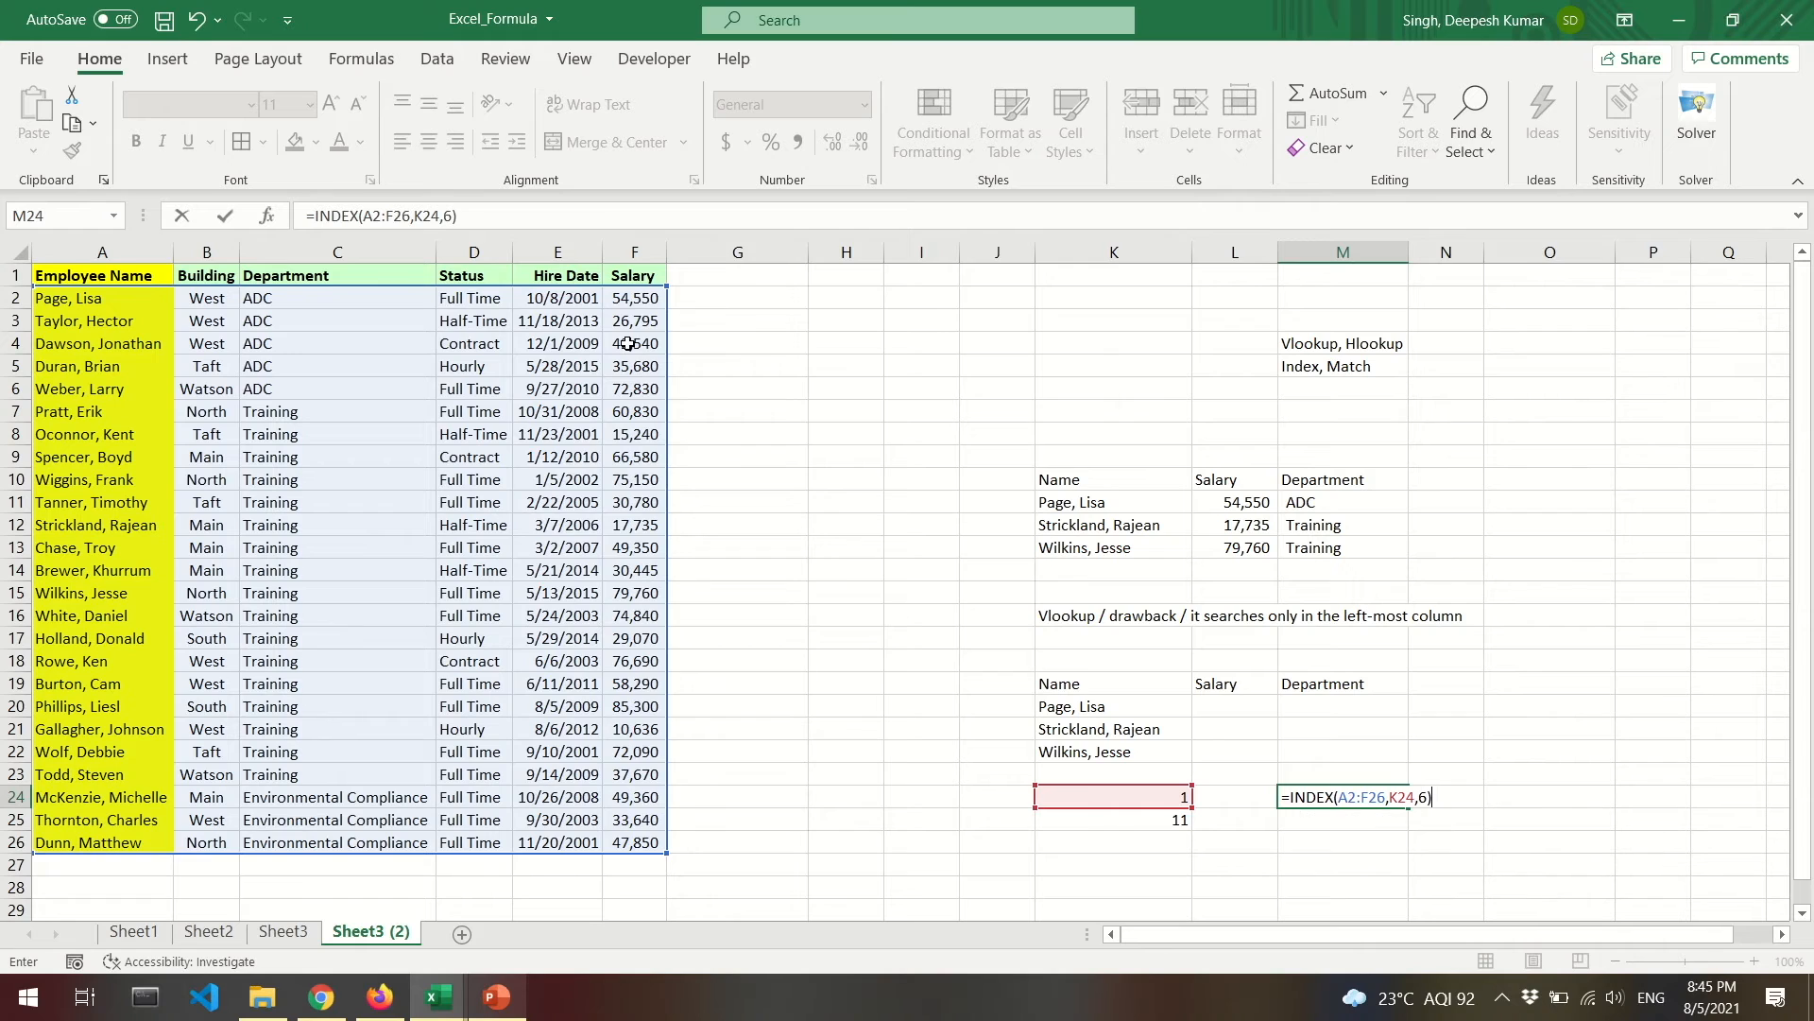
key(Return)
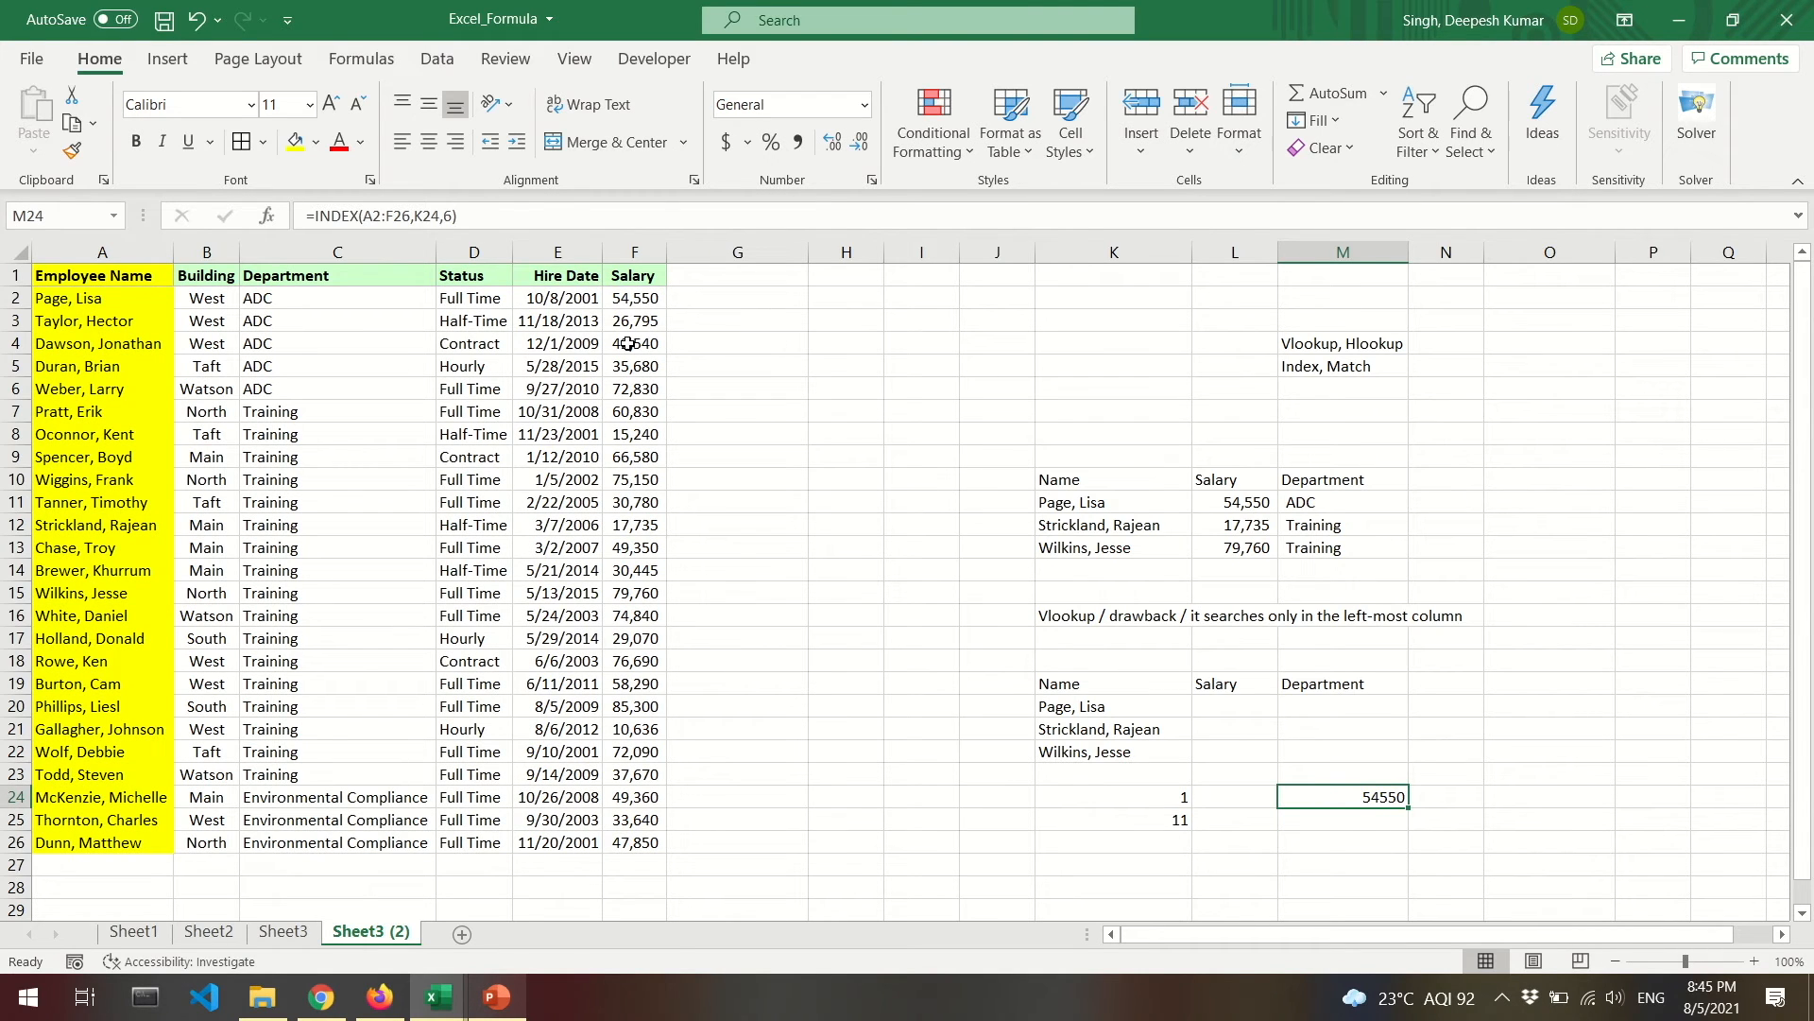
Step: Review M24's INDEX formula and the cells it references
key(F2)
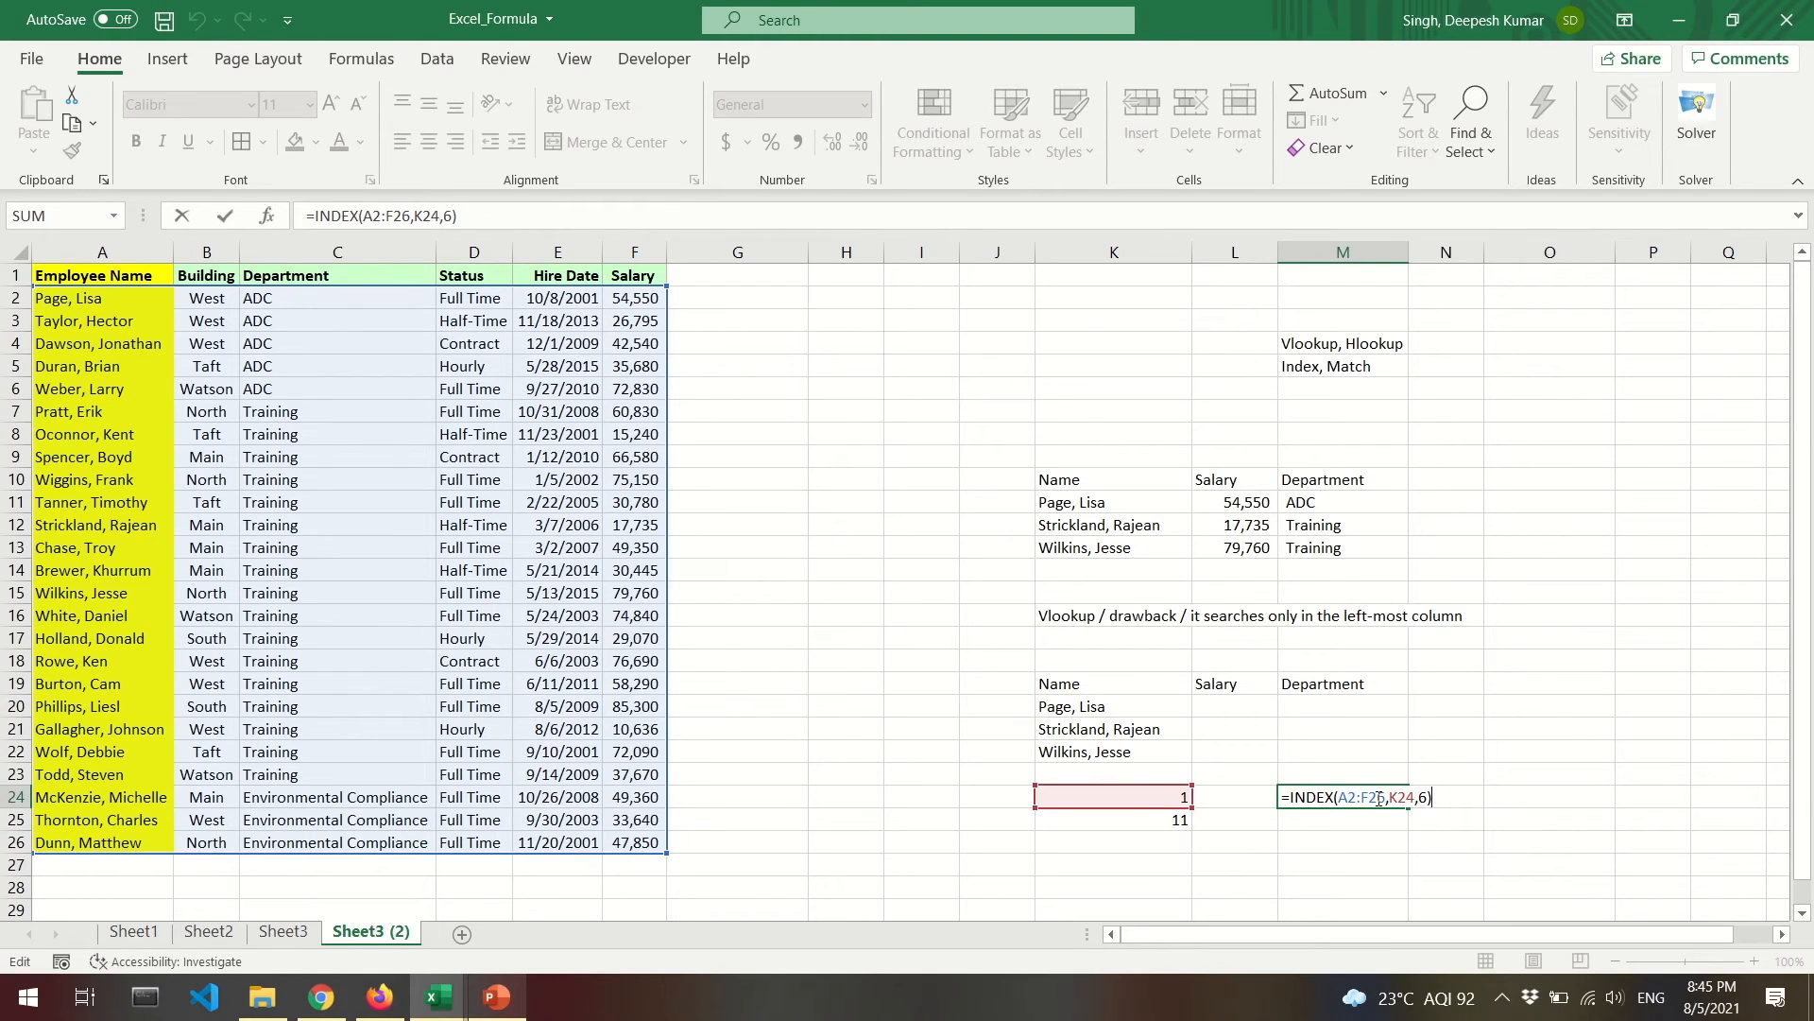
key(ctrl+Return)
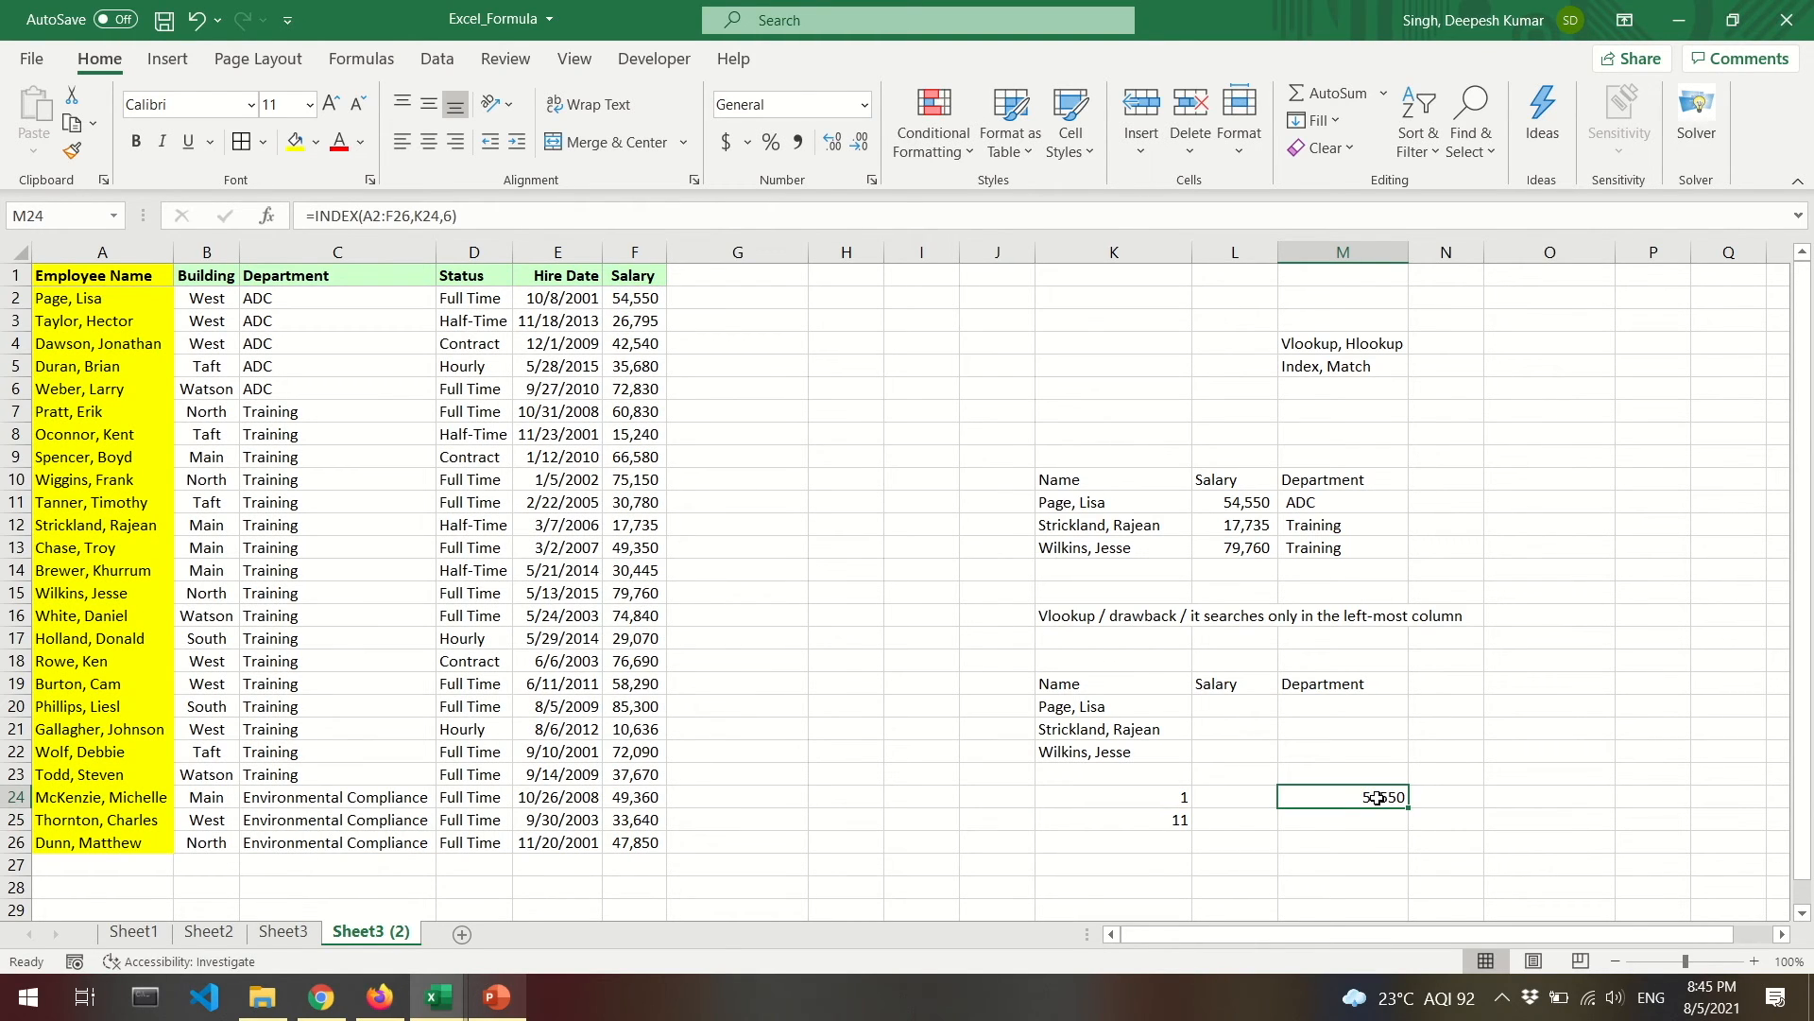
click(1251, 704)
click(1166, 796)
click(1380, 796)
click(1147, 802)
click(1332, 804)
click(1247, 703)
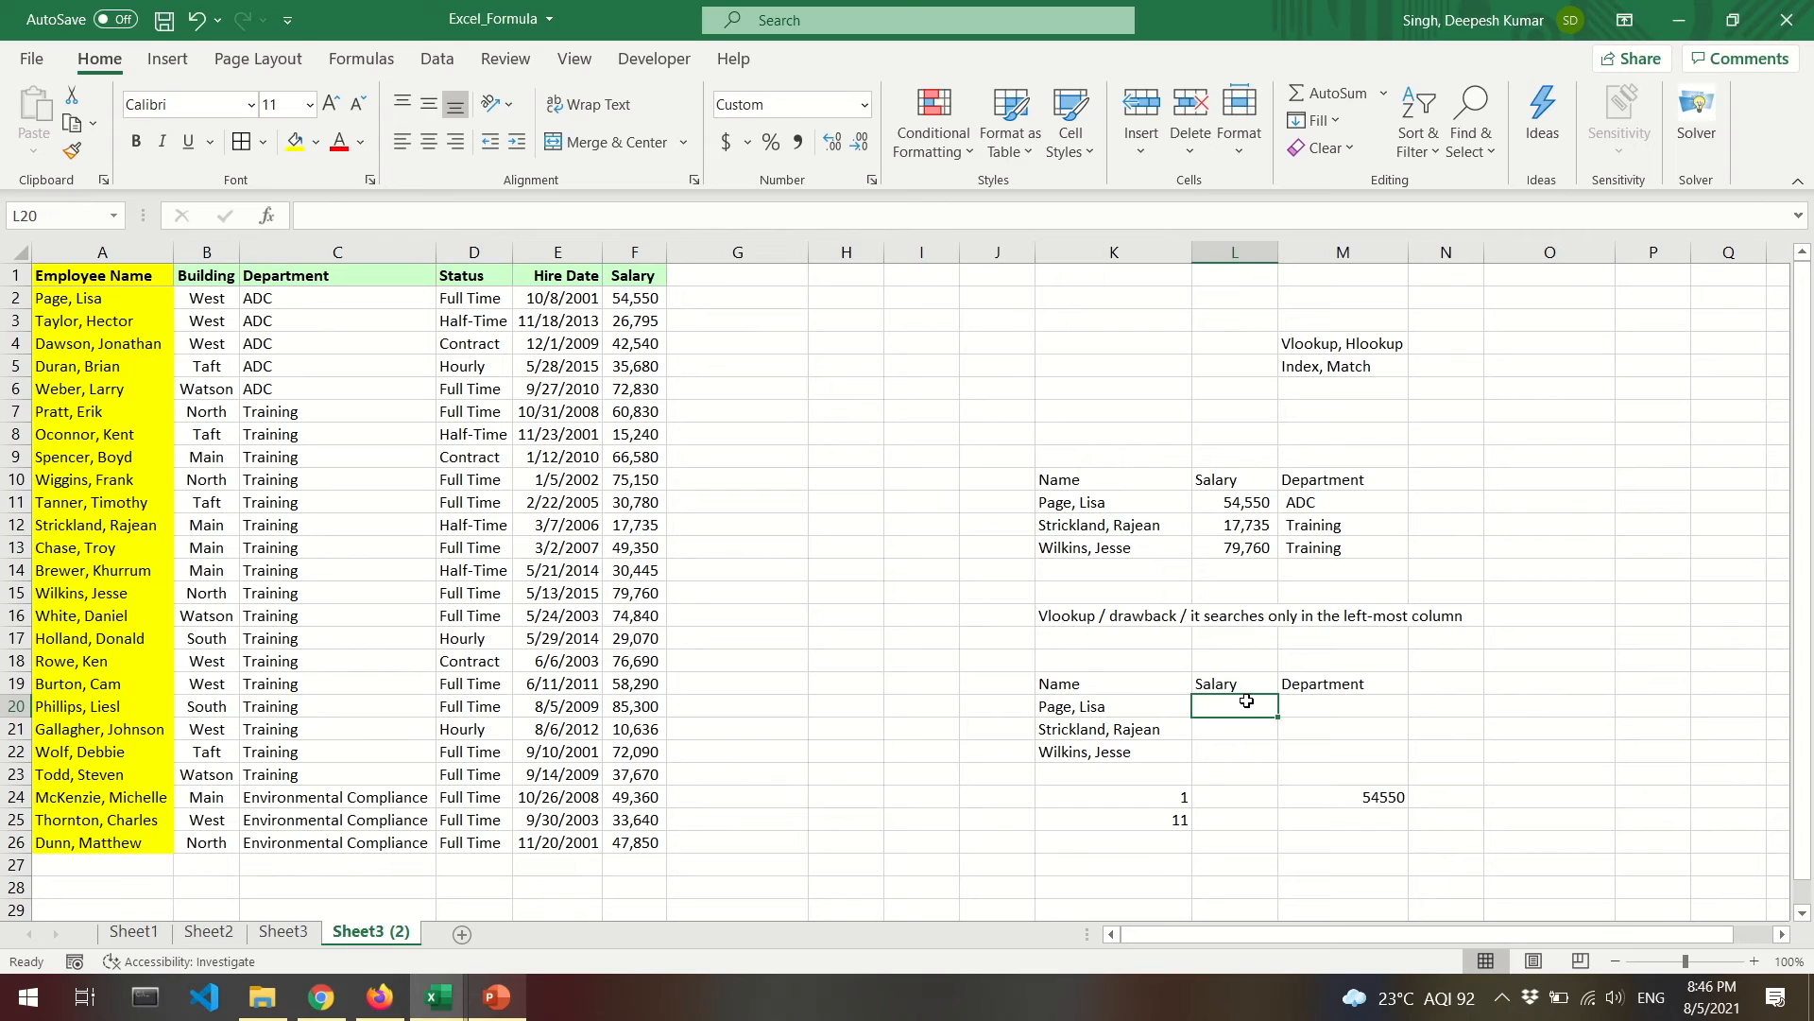
Step: Enter a nested formula in L20: INDEX over $A$2:$F$26 with MATCH of K20 in $A$2:$A$26, exact match
drag(1146, 797, 1147, 831)
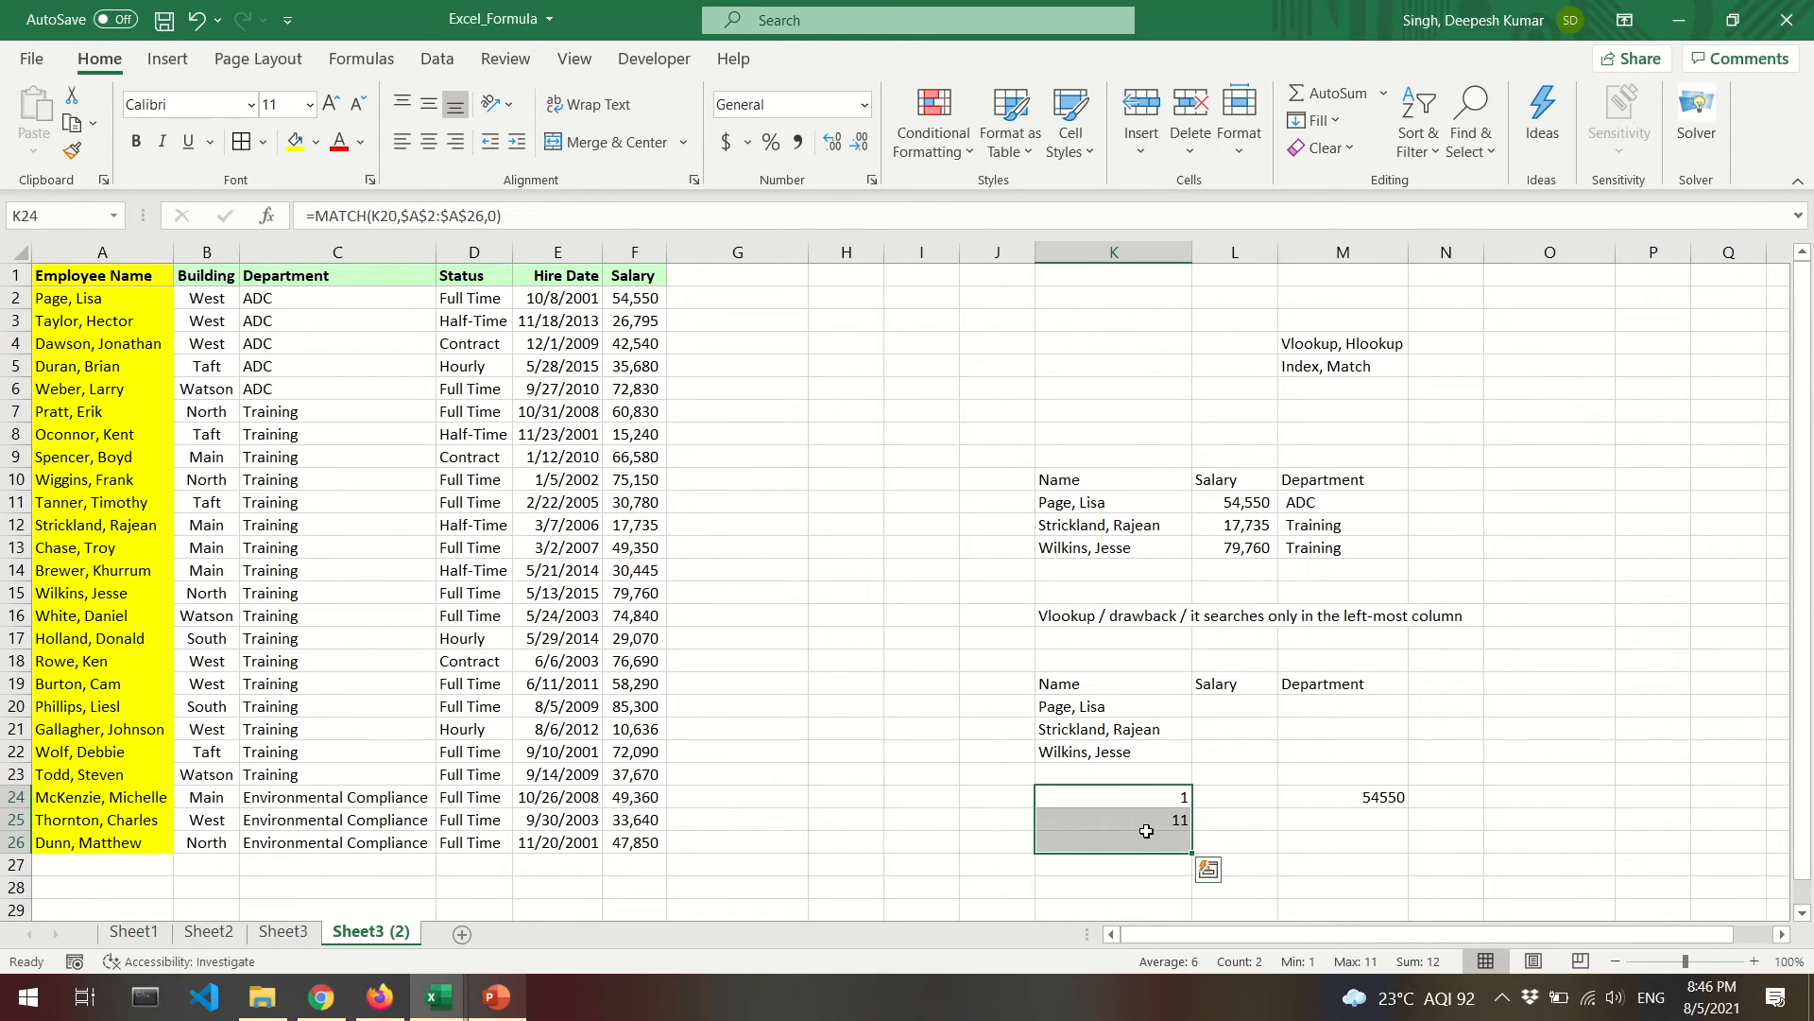
click(1340, 799)
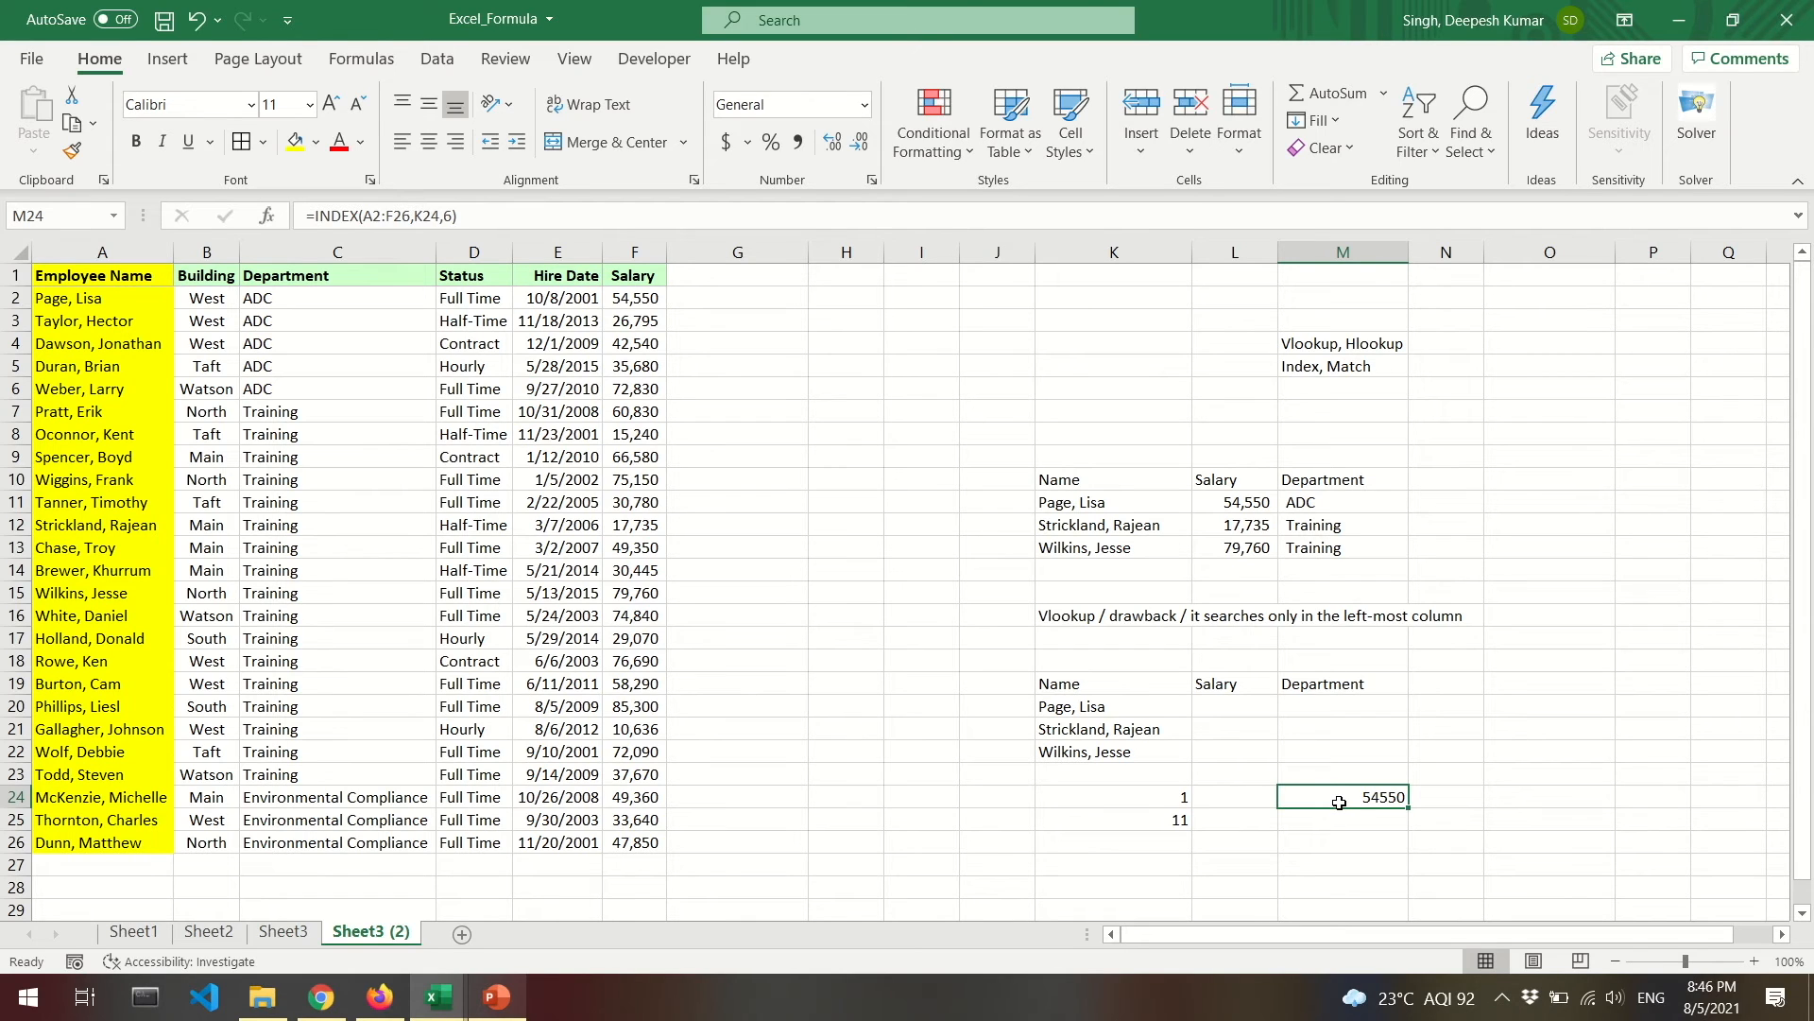
click(1246, 710)
text(=)
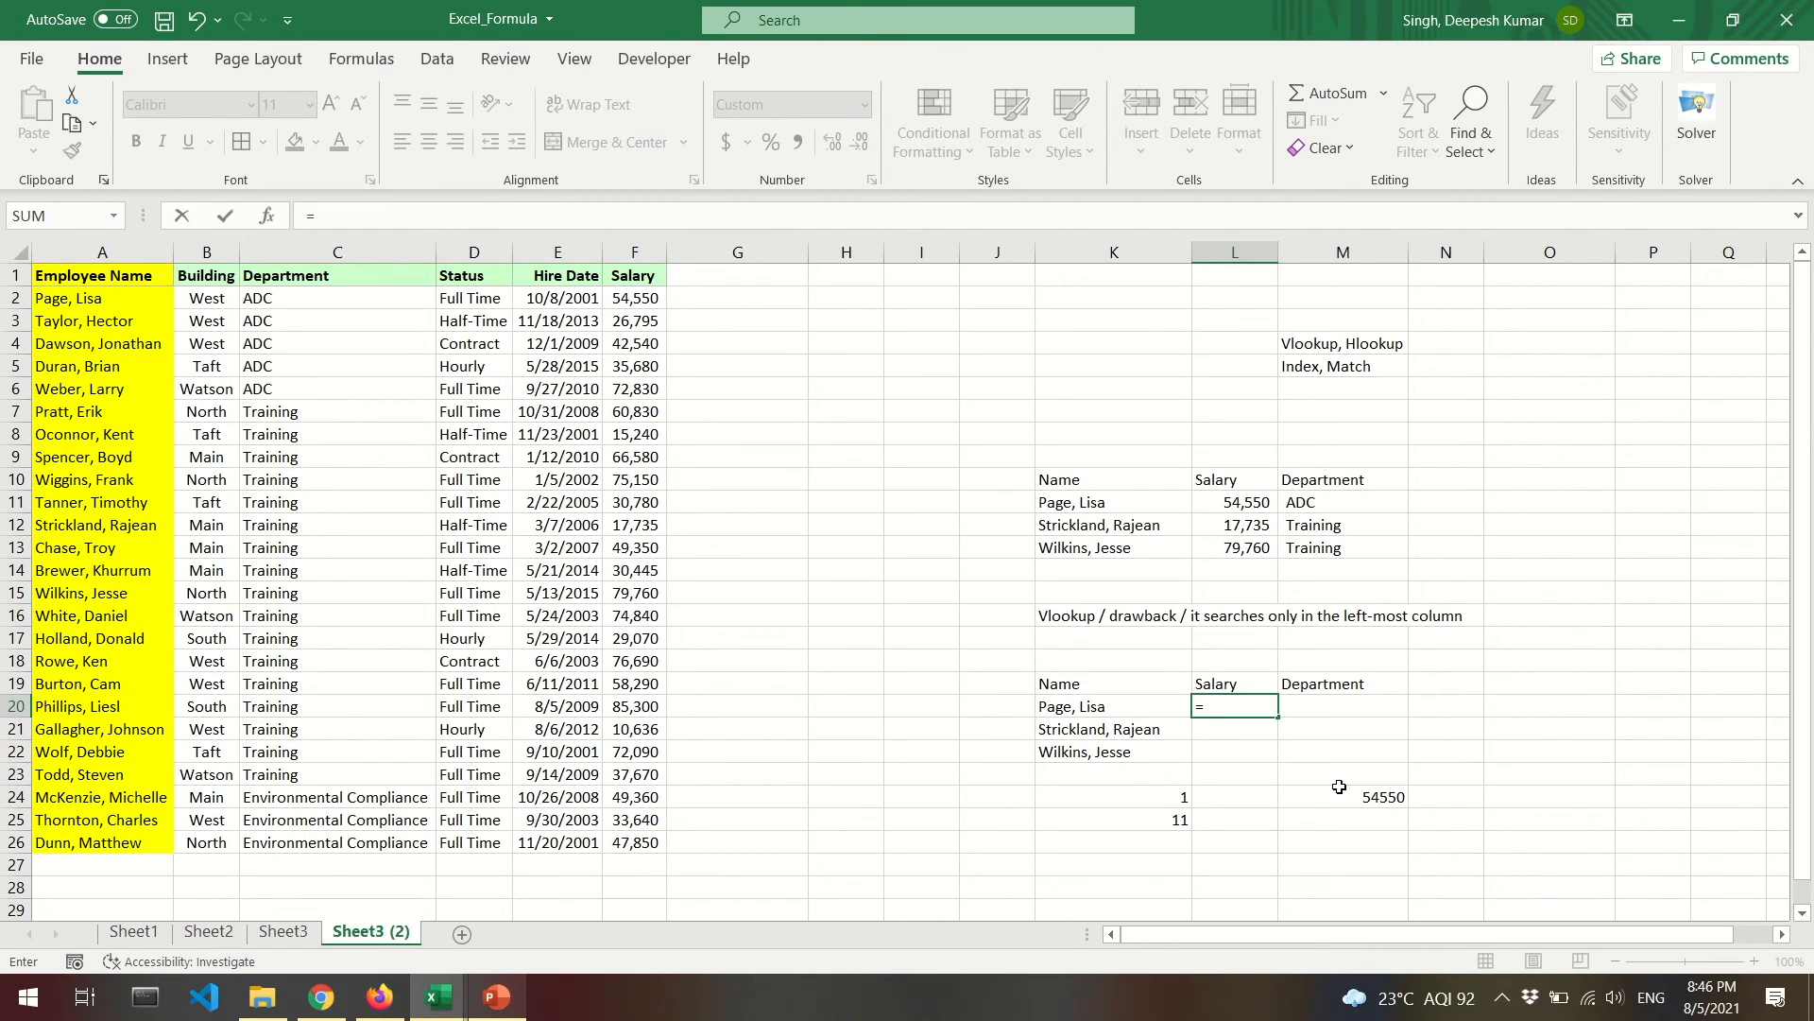
text(INDEX()
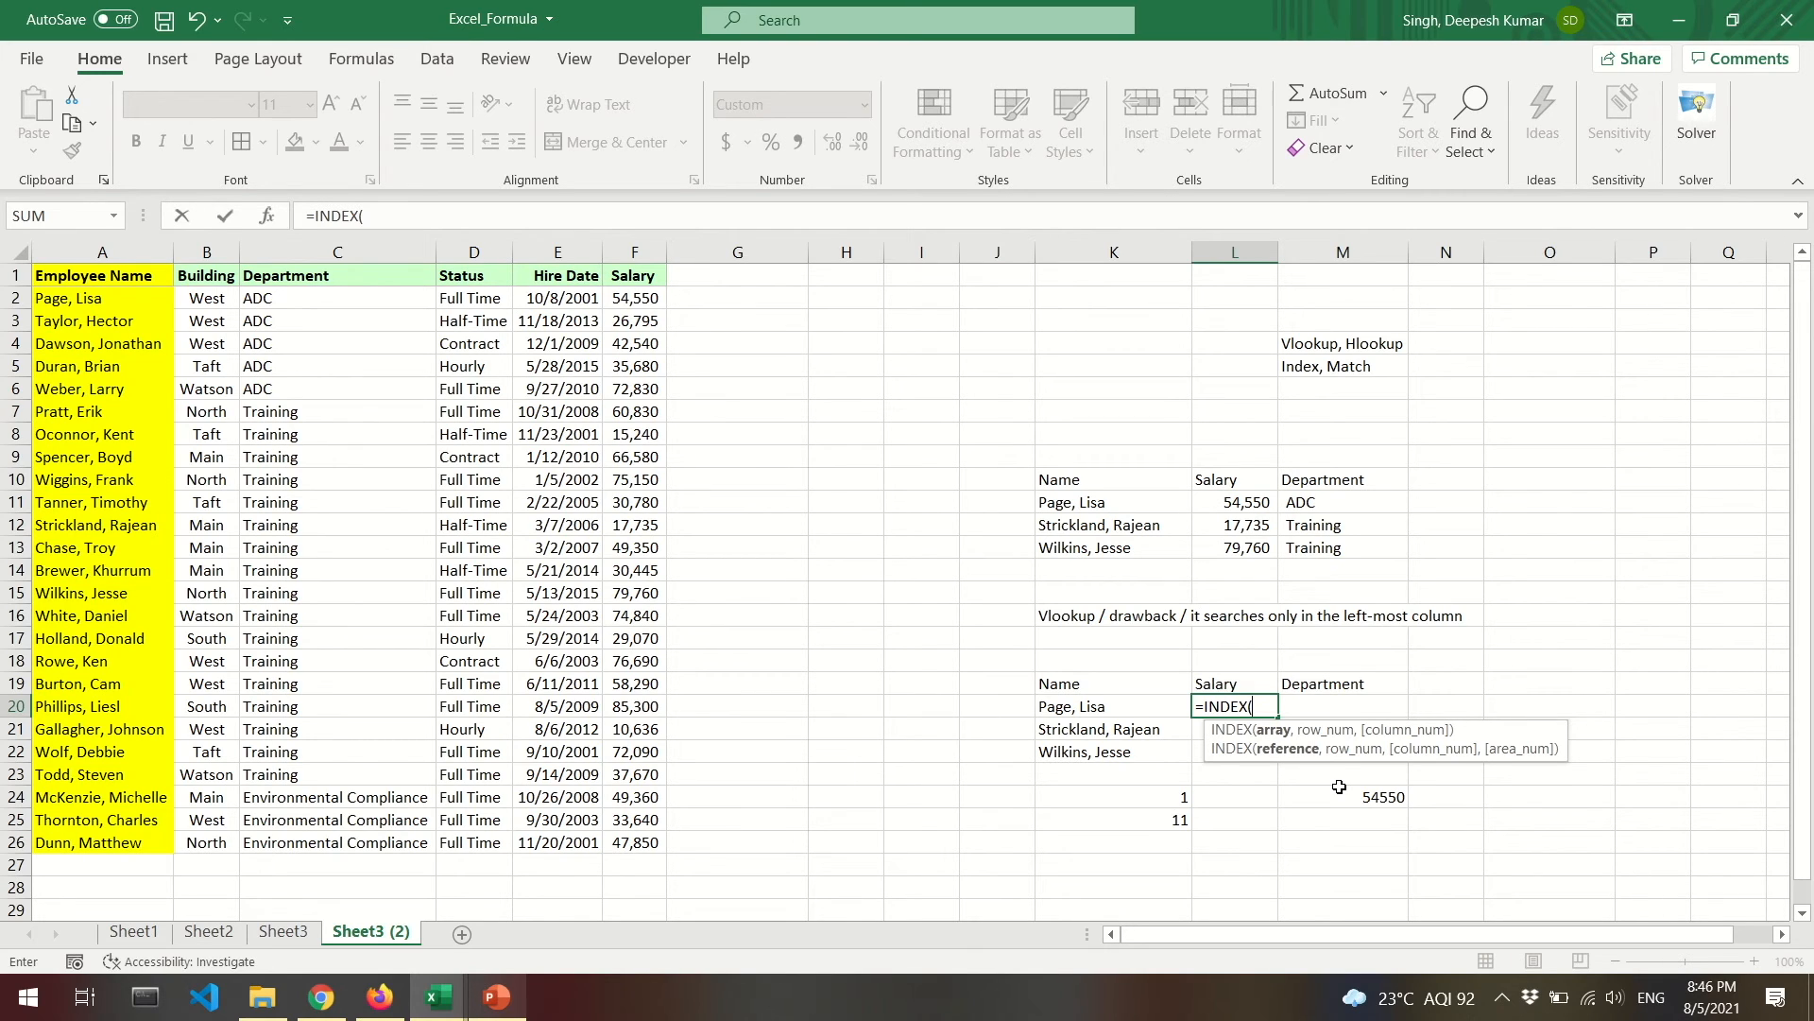
drag(134, 293, 625, 844)
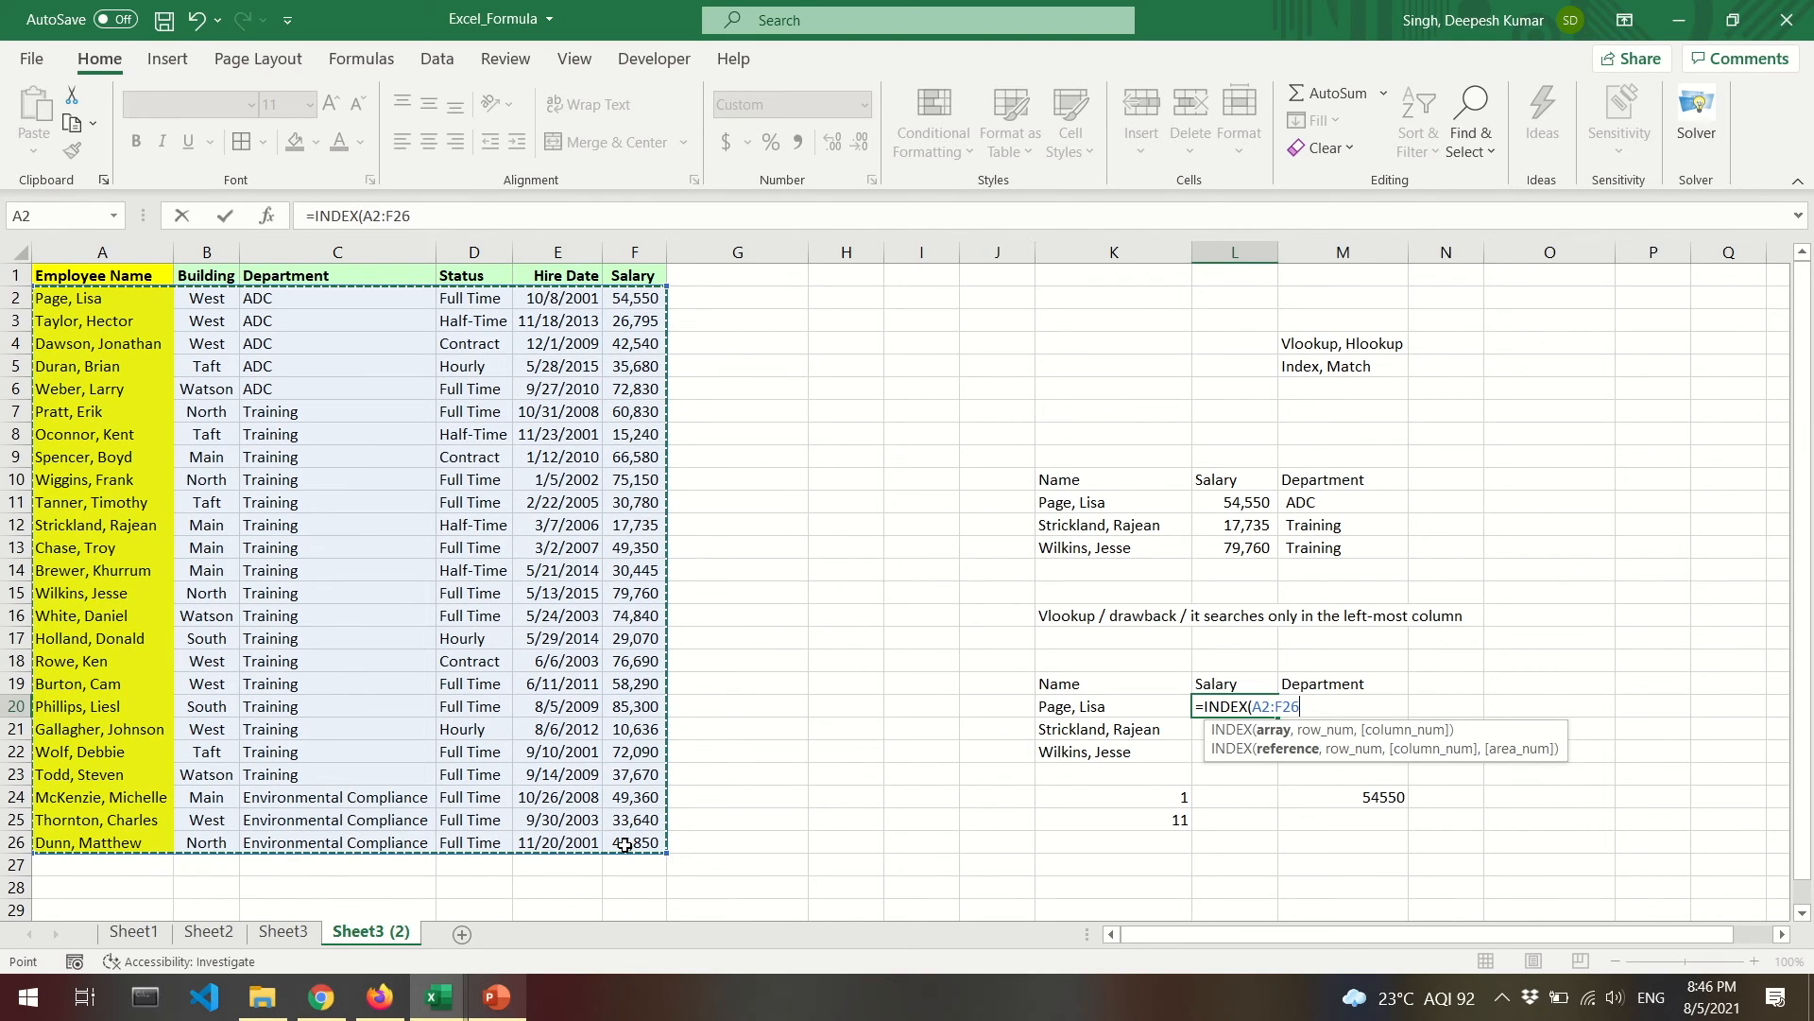
key(F4)
text(,)
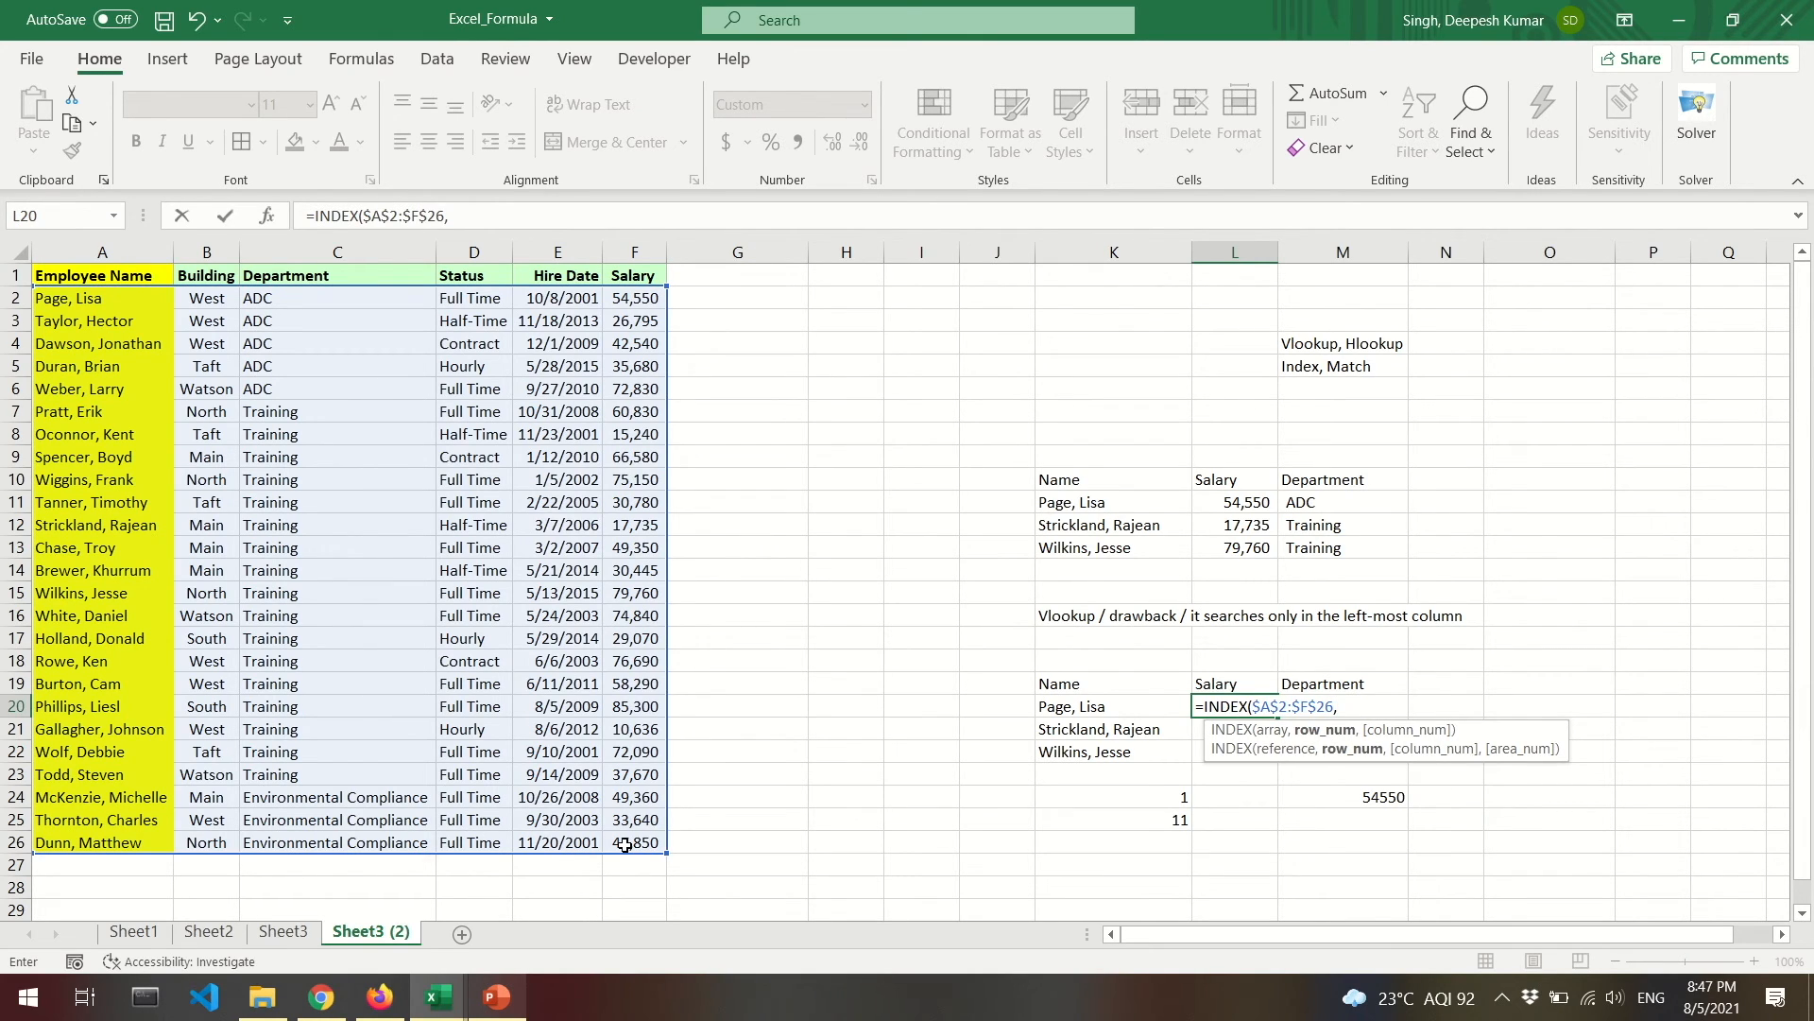
text(MATCH()
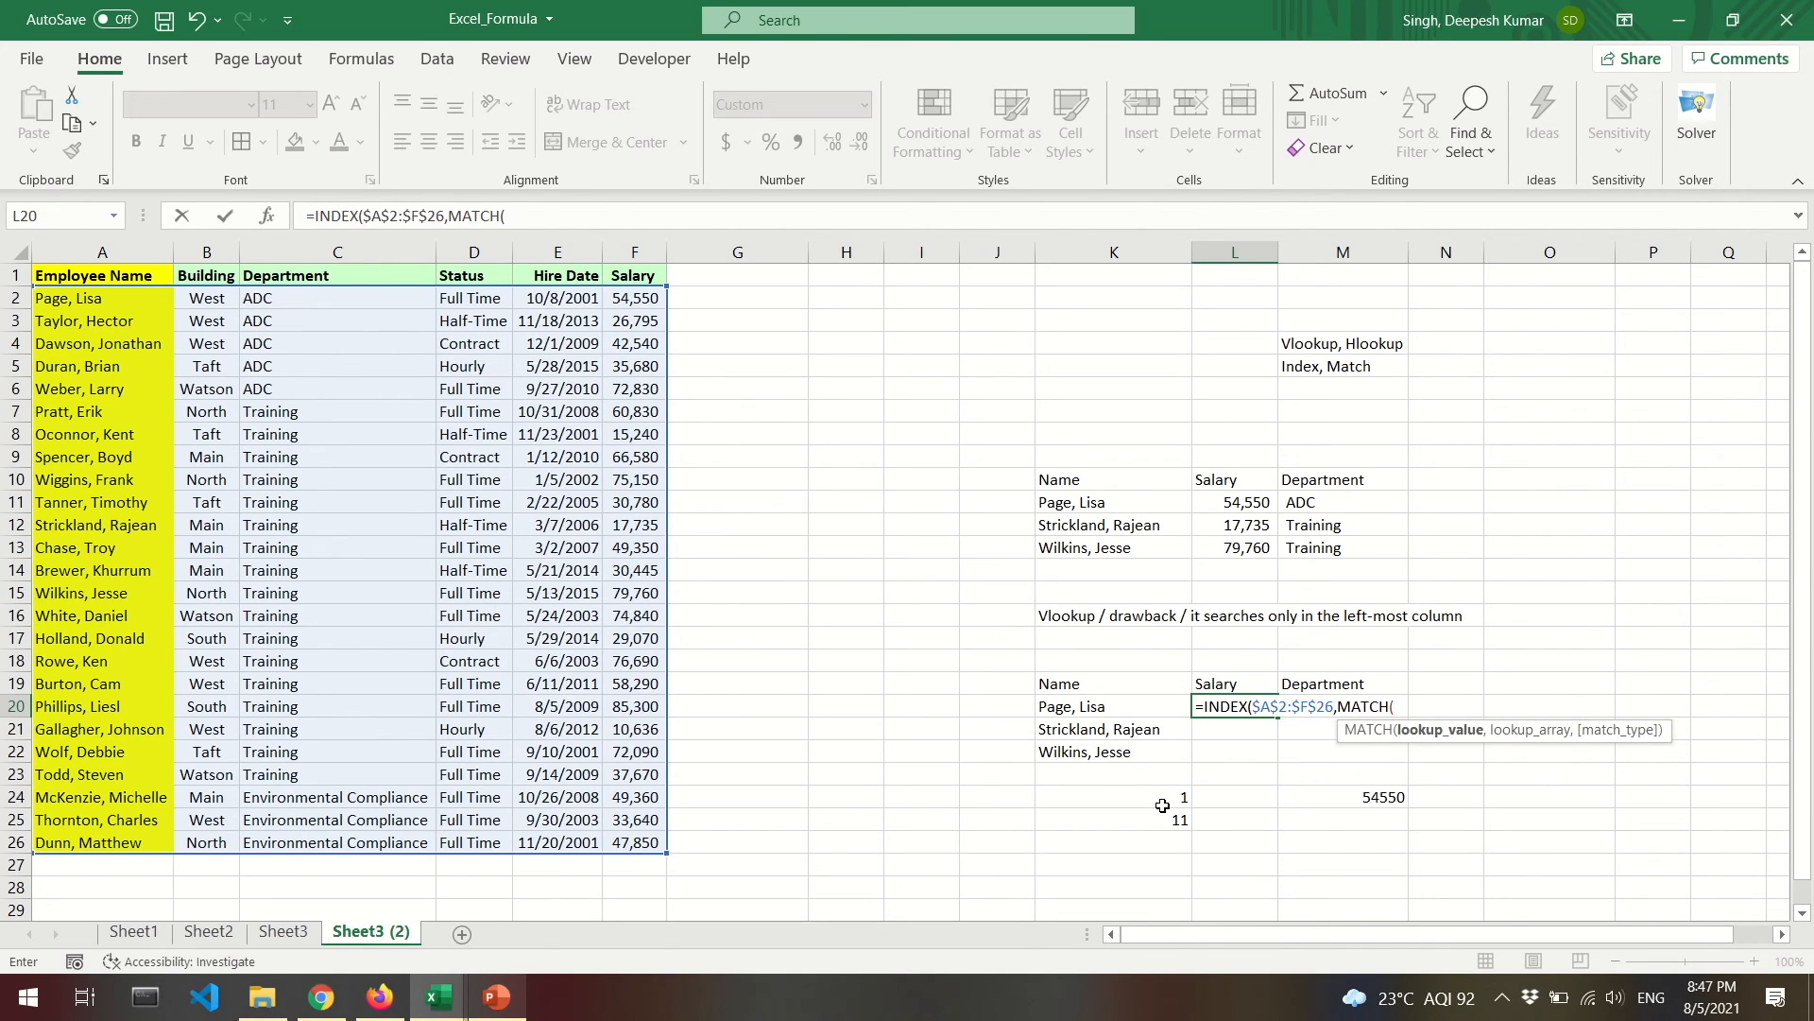
click(1103, 706)
text(,)
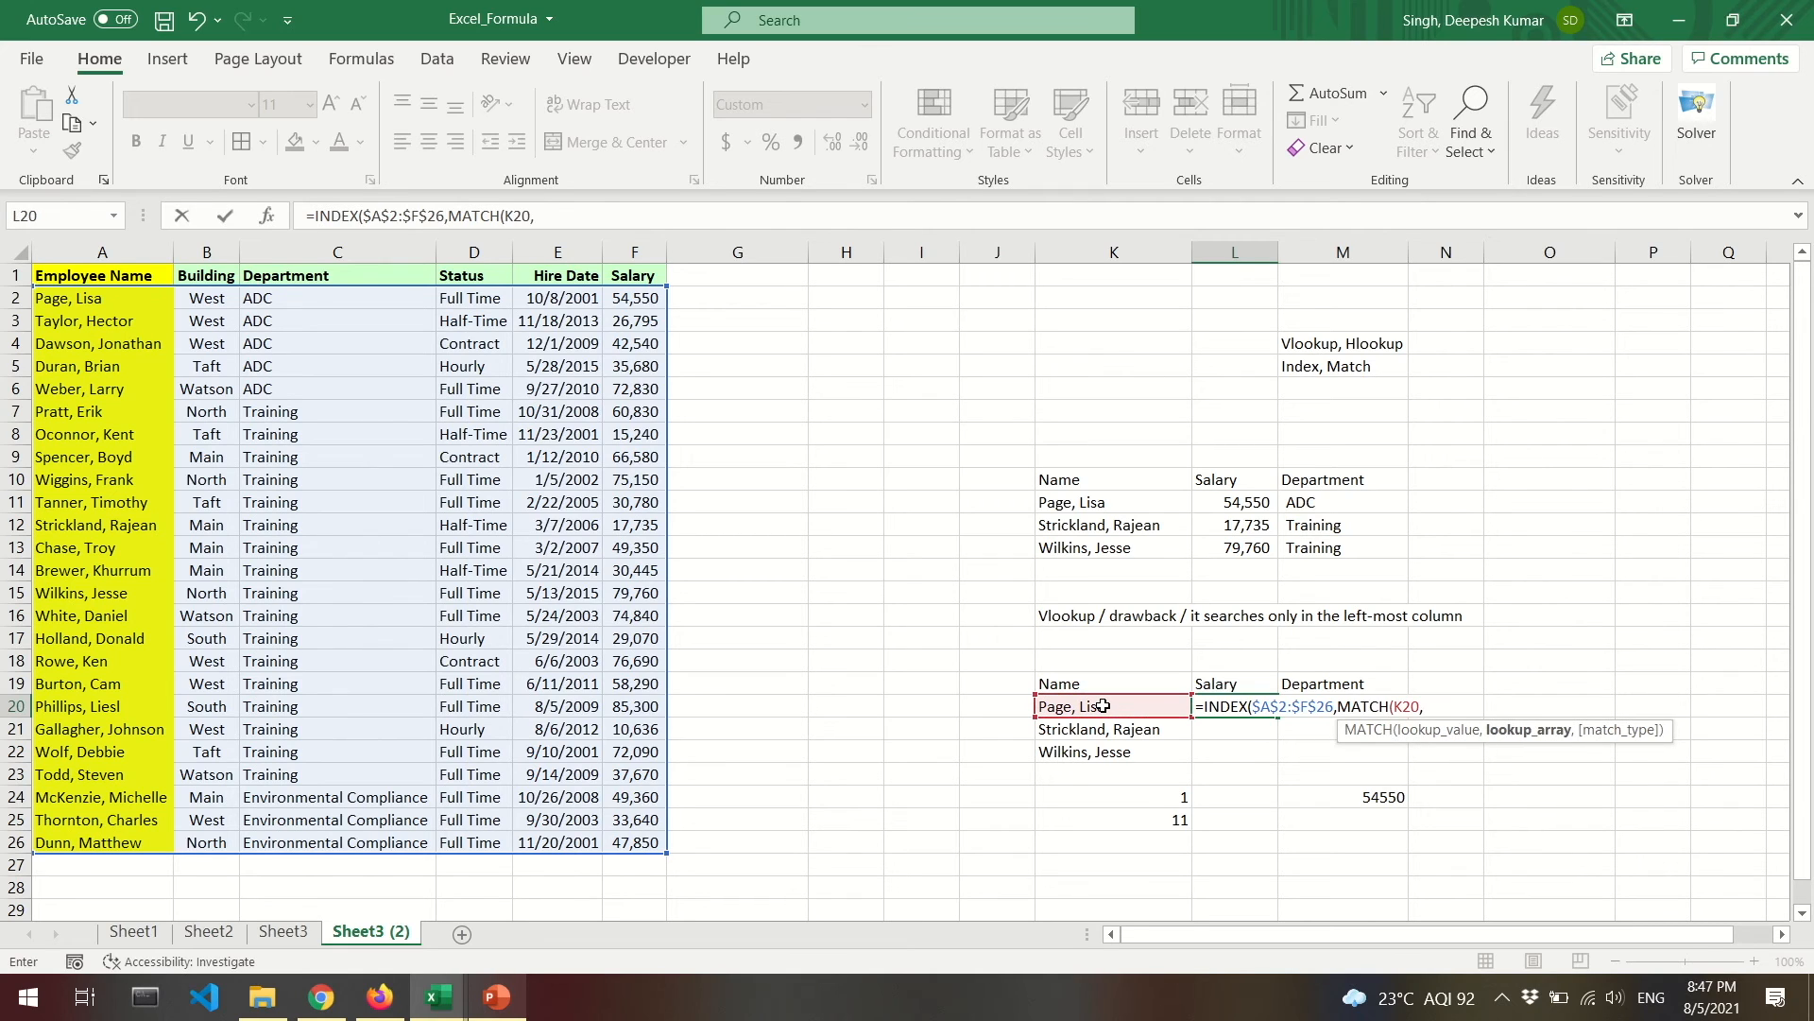
drag(110, 298, 157, 840)
key(F4)
text(,0)))
key(Return)
key(Up)
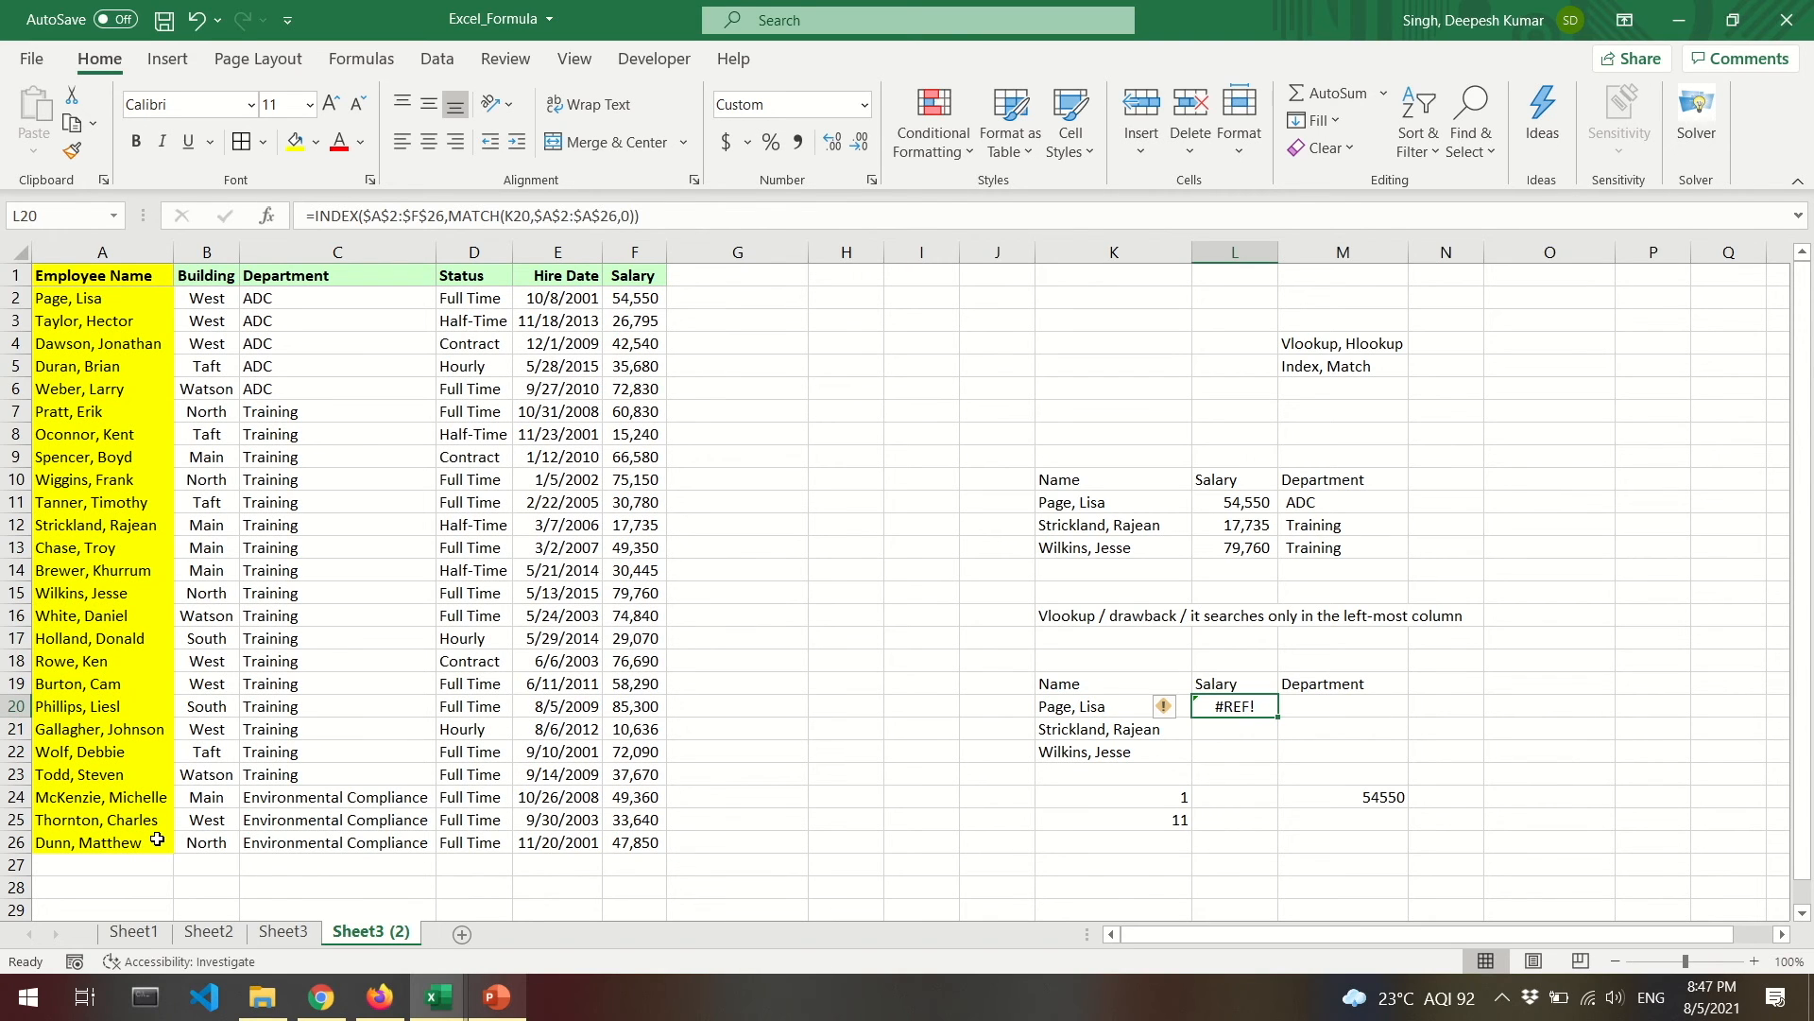
Step: Add column number 6 to L20's INDEX formula so it returns the salary
click(578, 217)
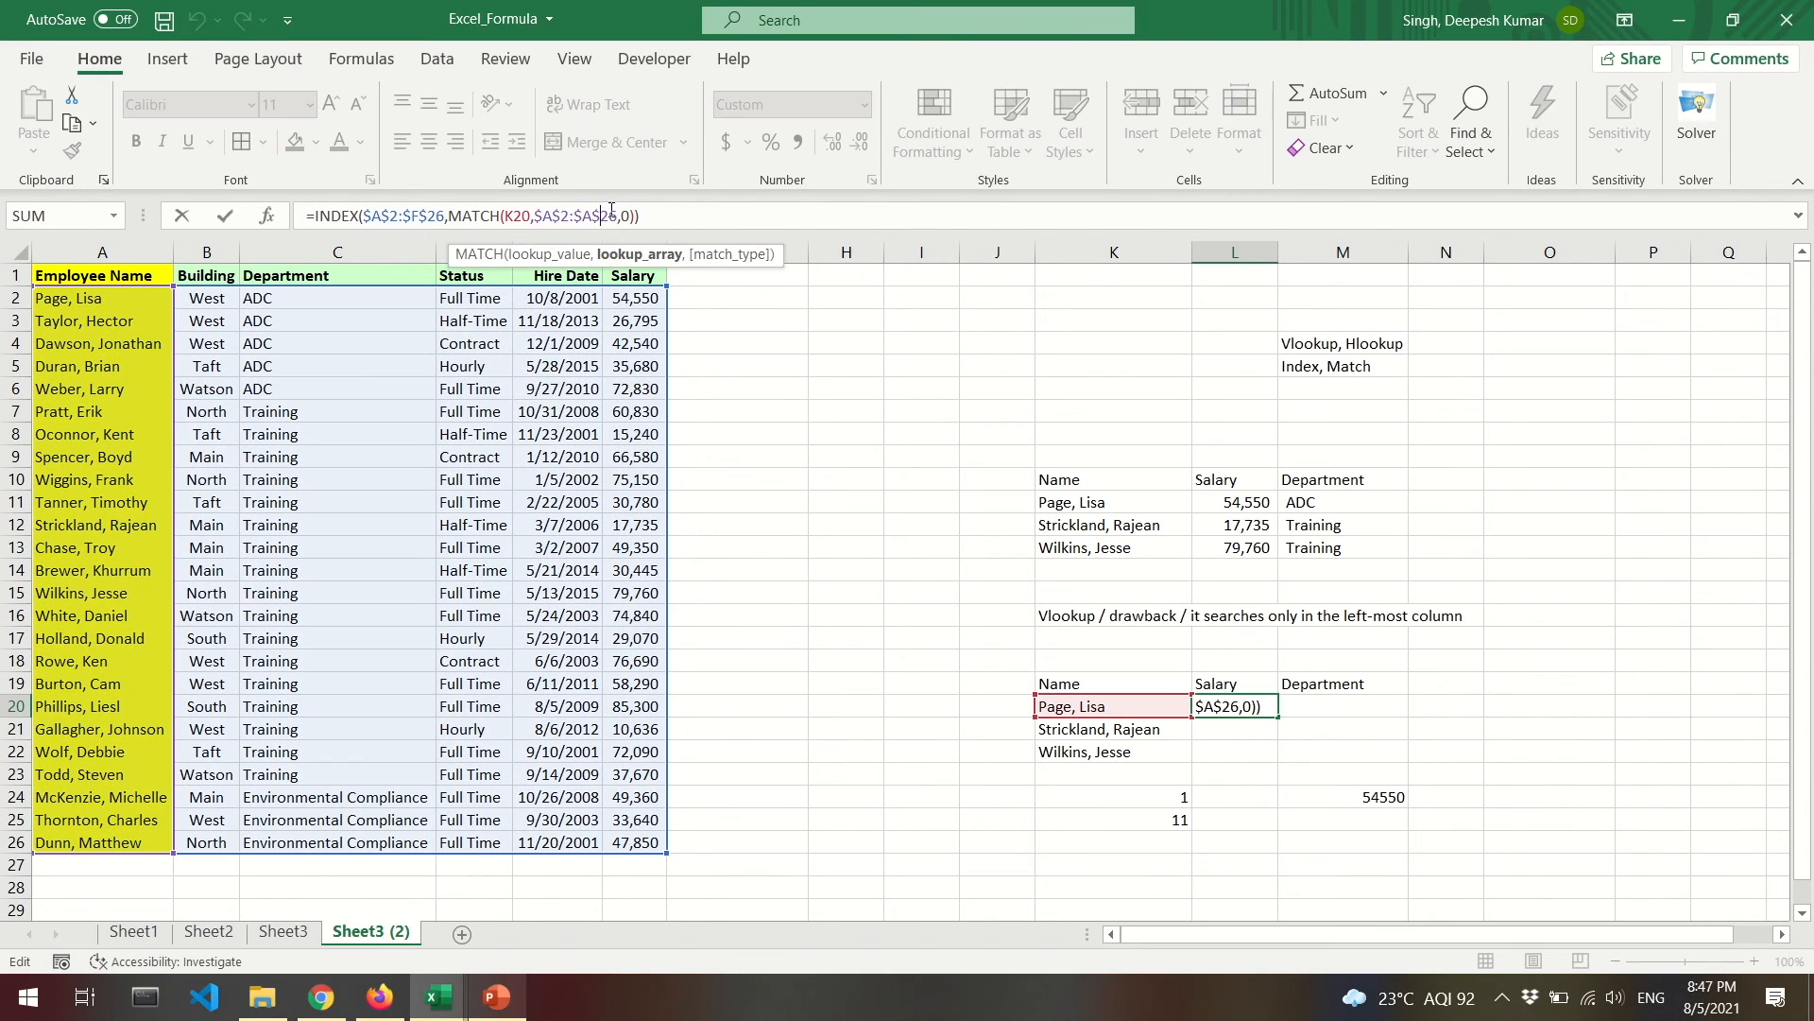
click(630, 216)
click(636, 216)
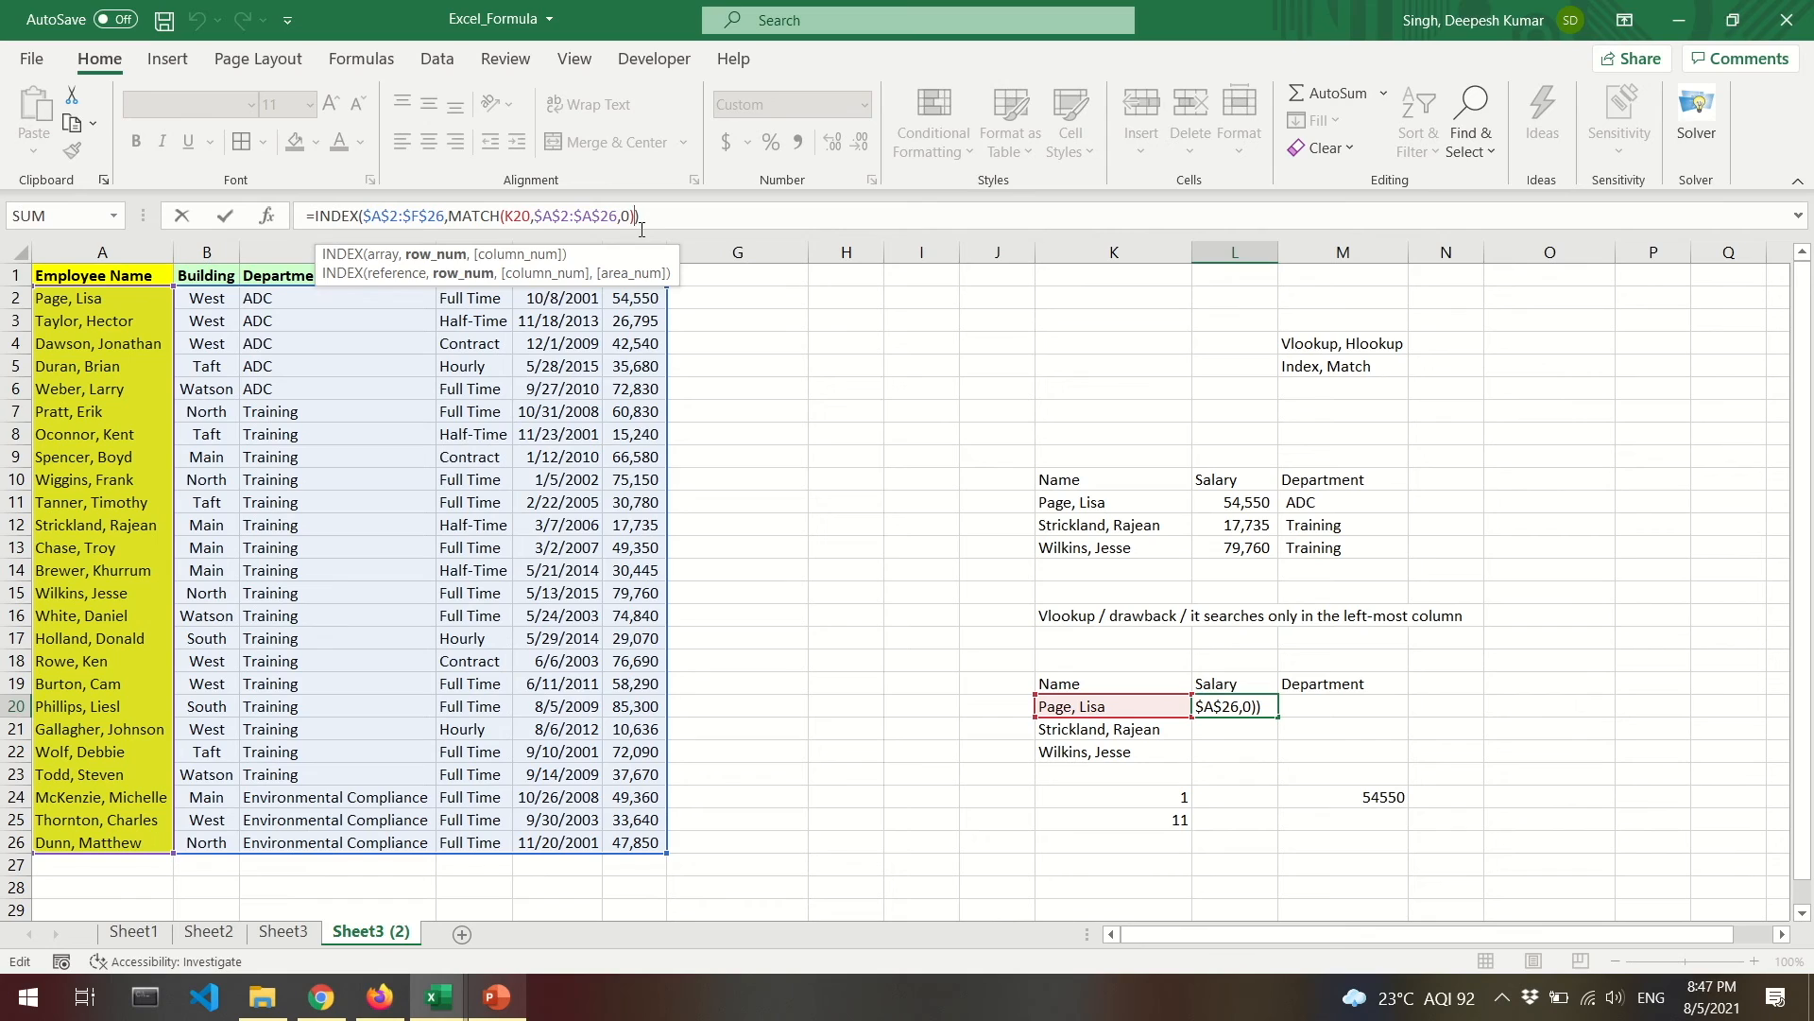
text(,)
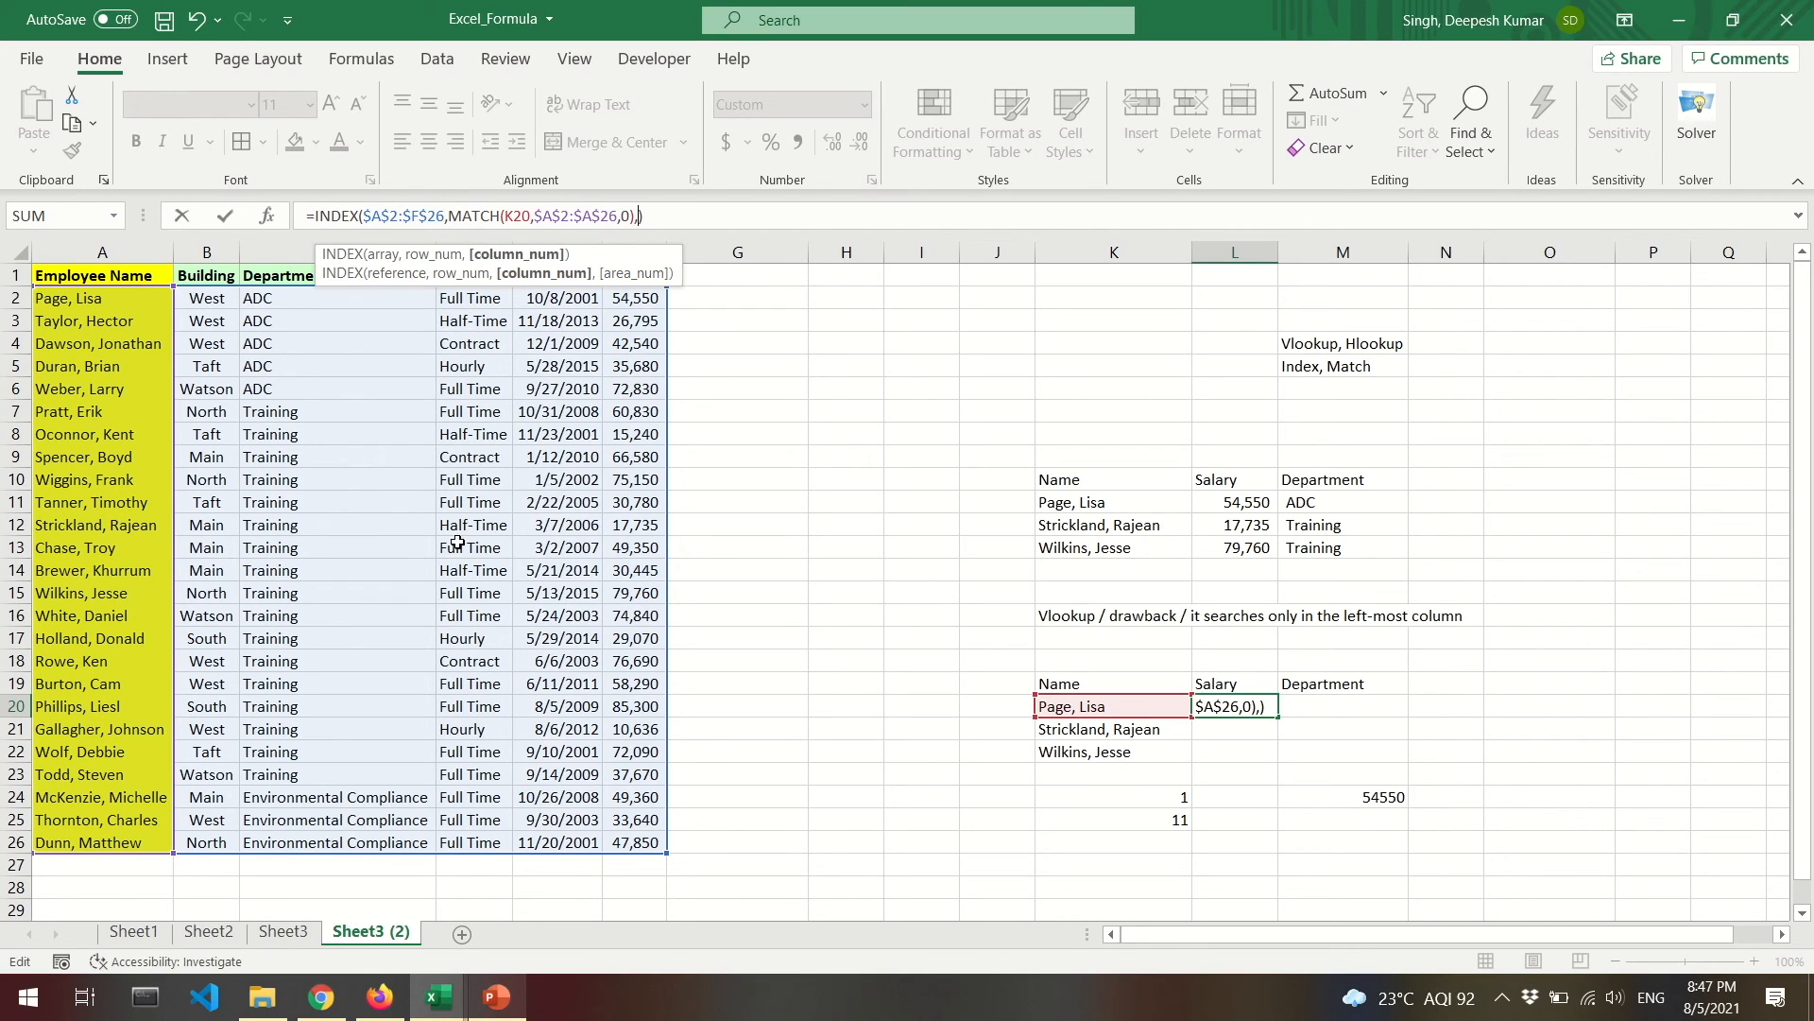
text(6)
key(ctrl+Return)
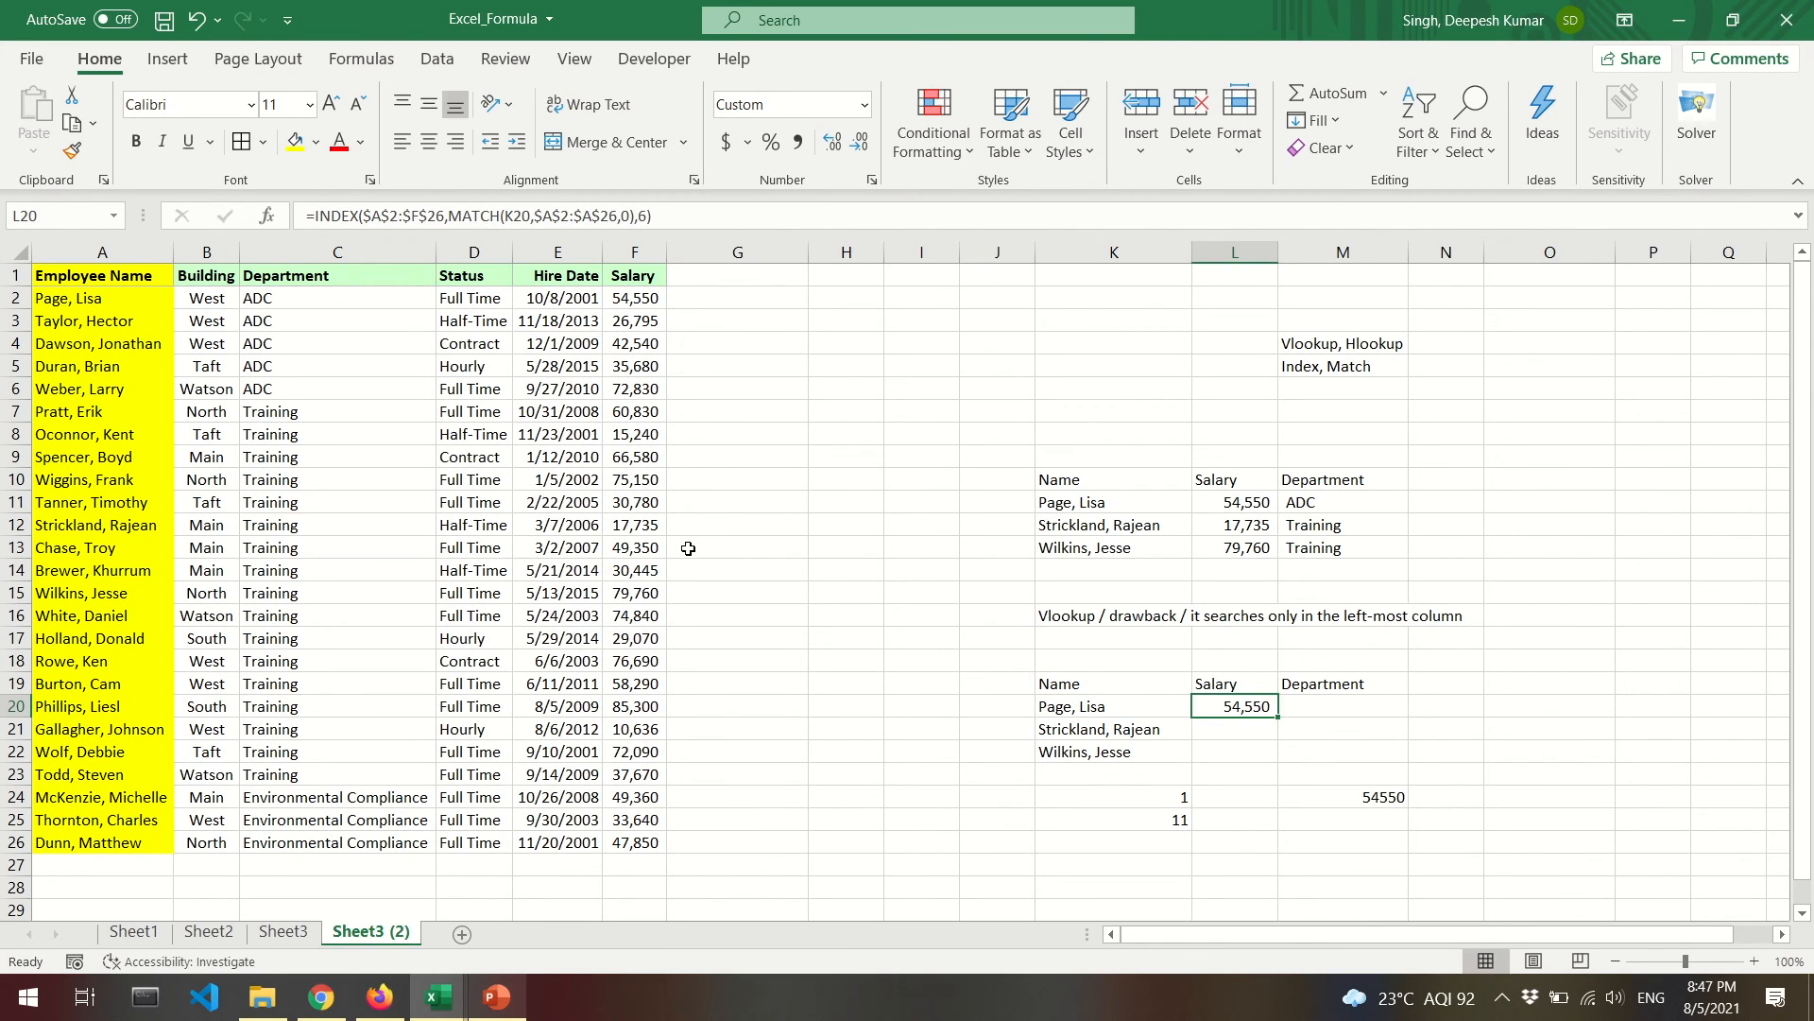
Step: Copy L20's formula into M20 and open it for checking
key(ctrl+c)
key(Right)
key(ctrl+v)
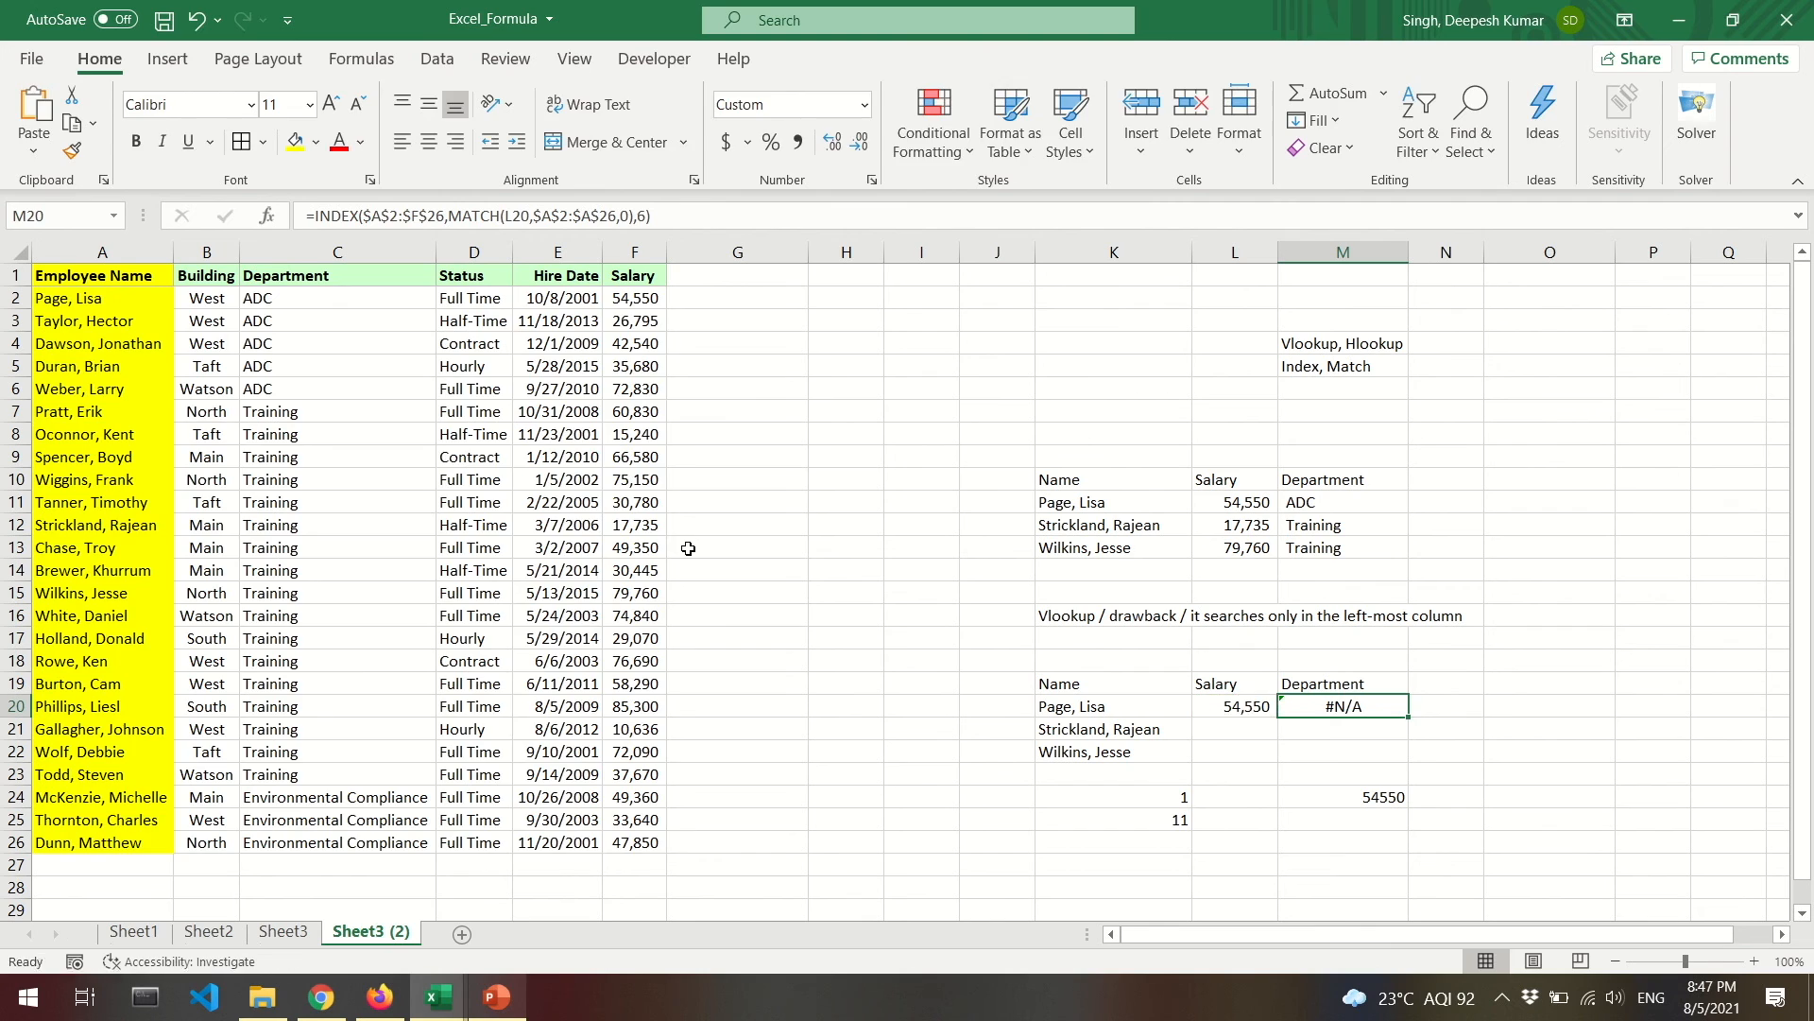
key(F2)
key(Escape)
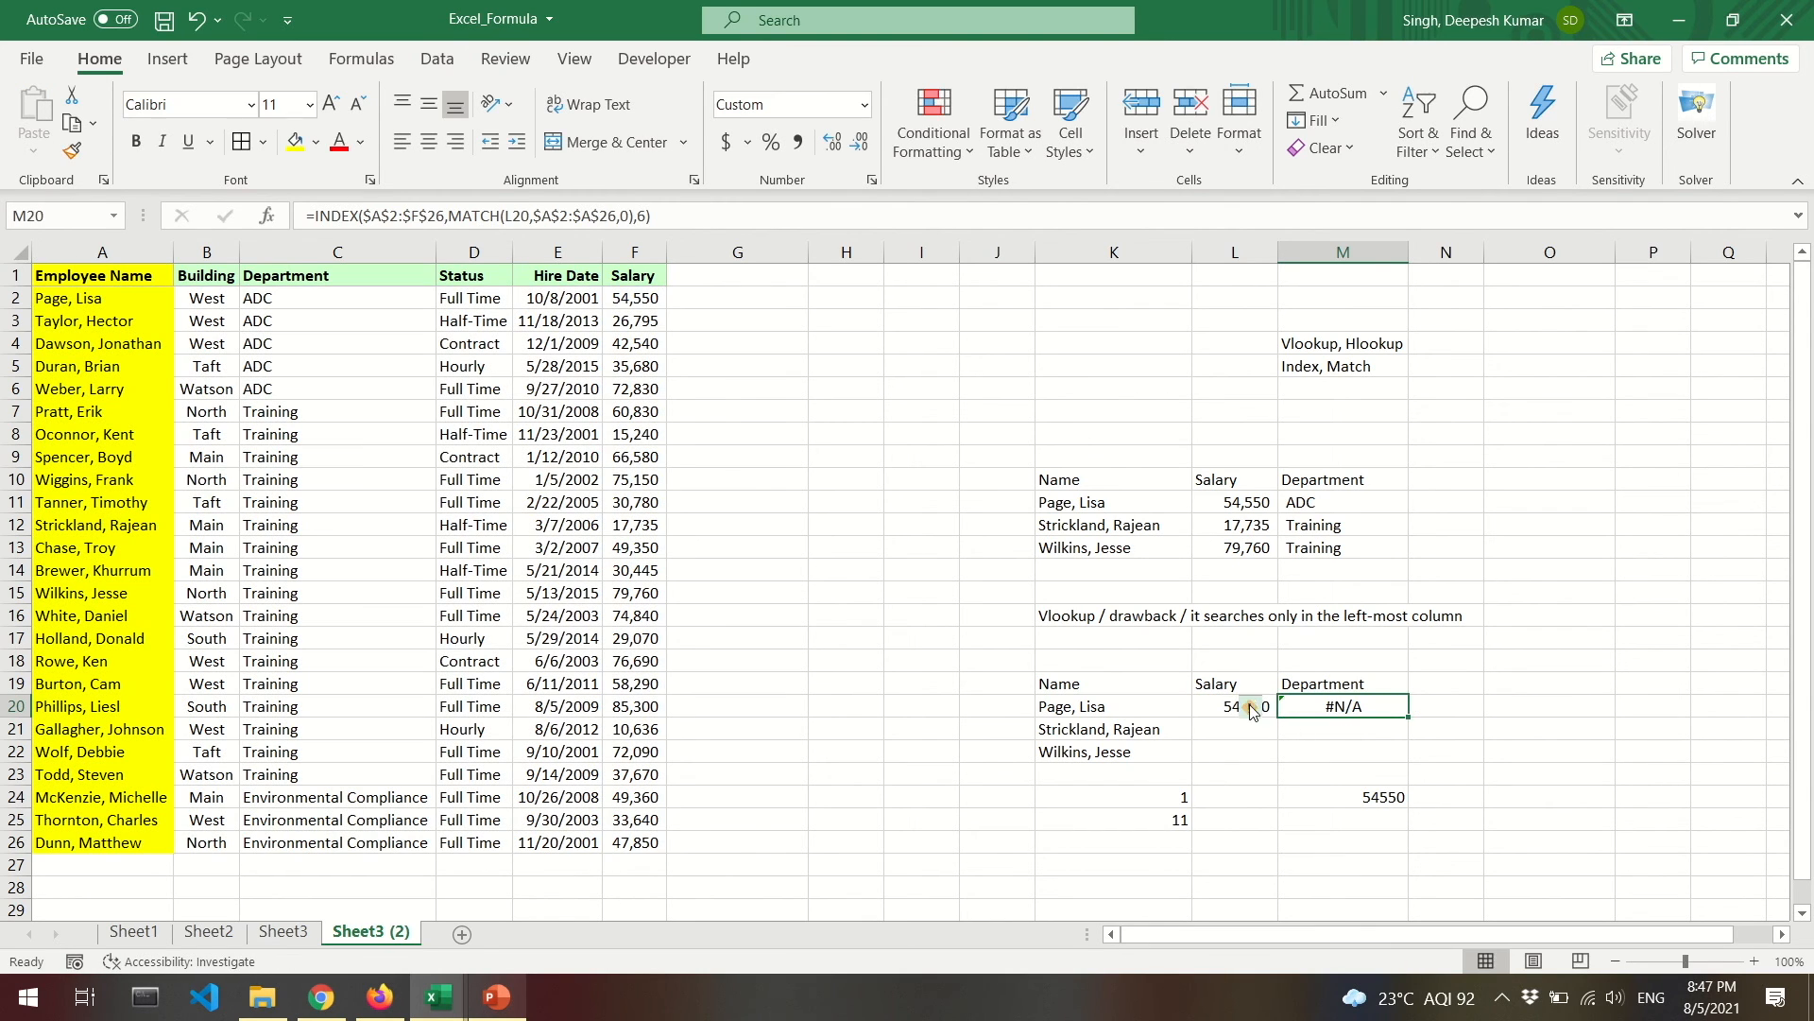
Step: Lock the column of L20's lookup value reference, making it $K20
click(1235, 704)
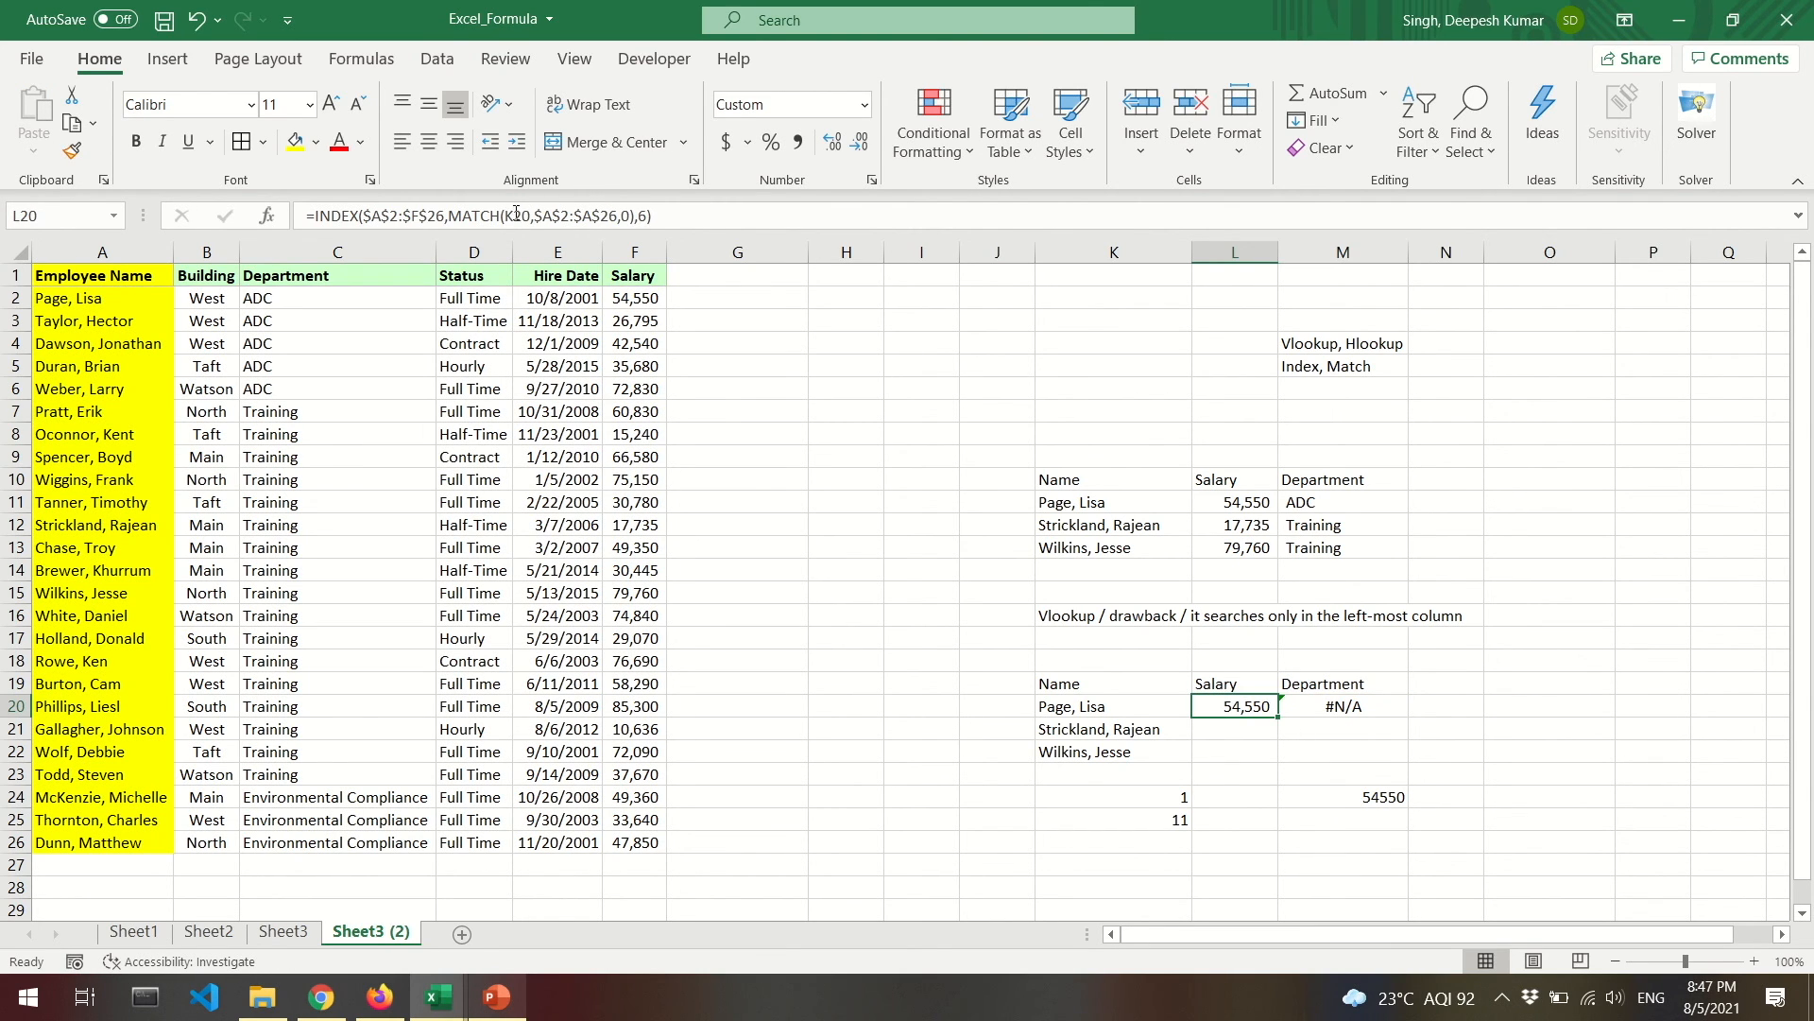
click(514, 212)
key(F4)
key(F4)
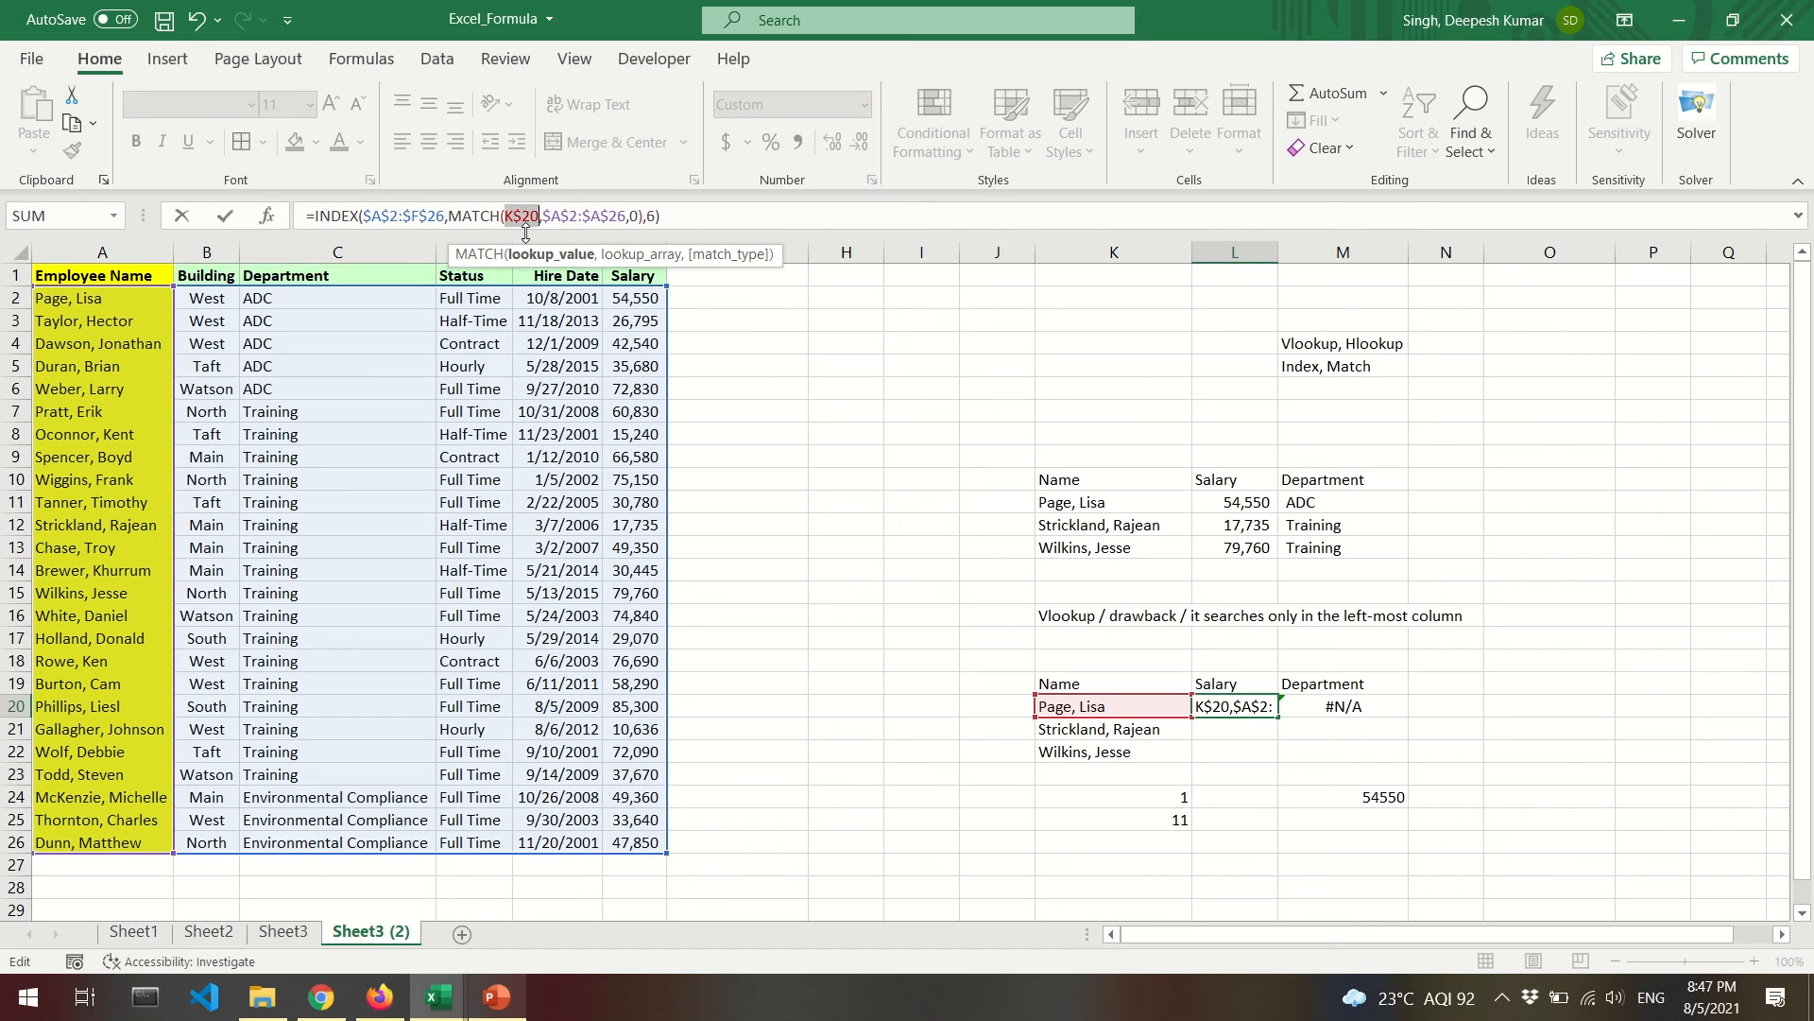
key(F4)
key(Return)
Step: Copy L20's formula into M20 and change its column number to 3 to return the department
key(Up)
key(ctrl+c)
key(Right)
key(ctrl+v)
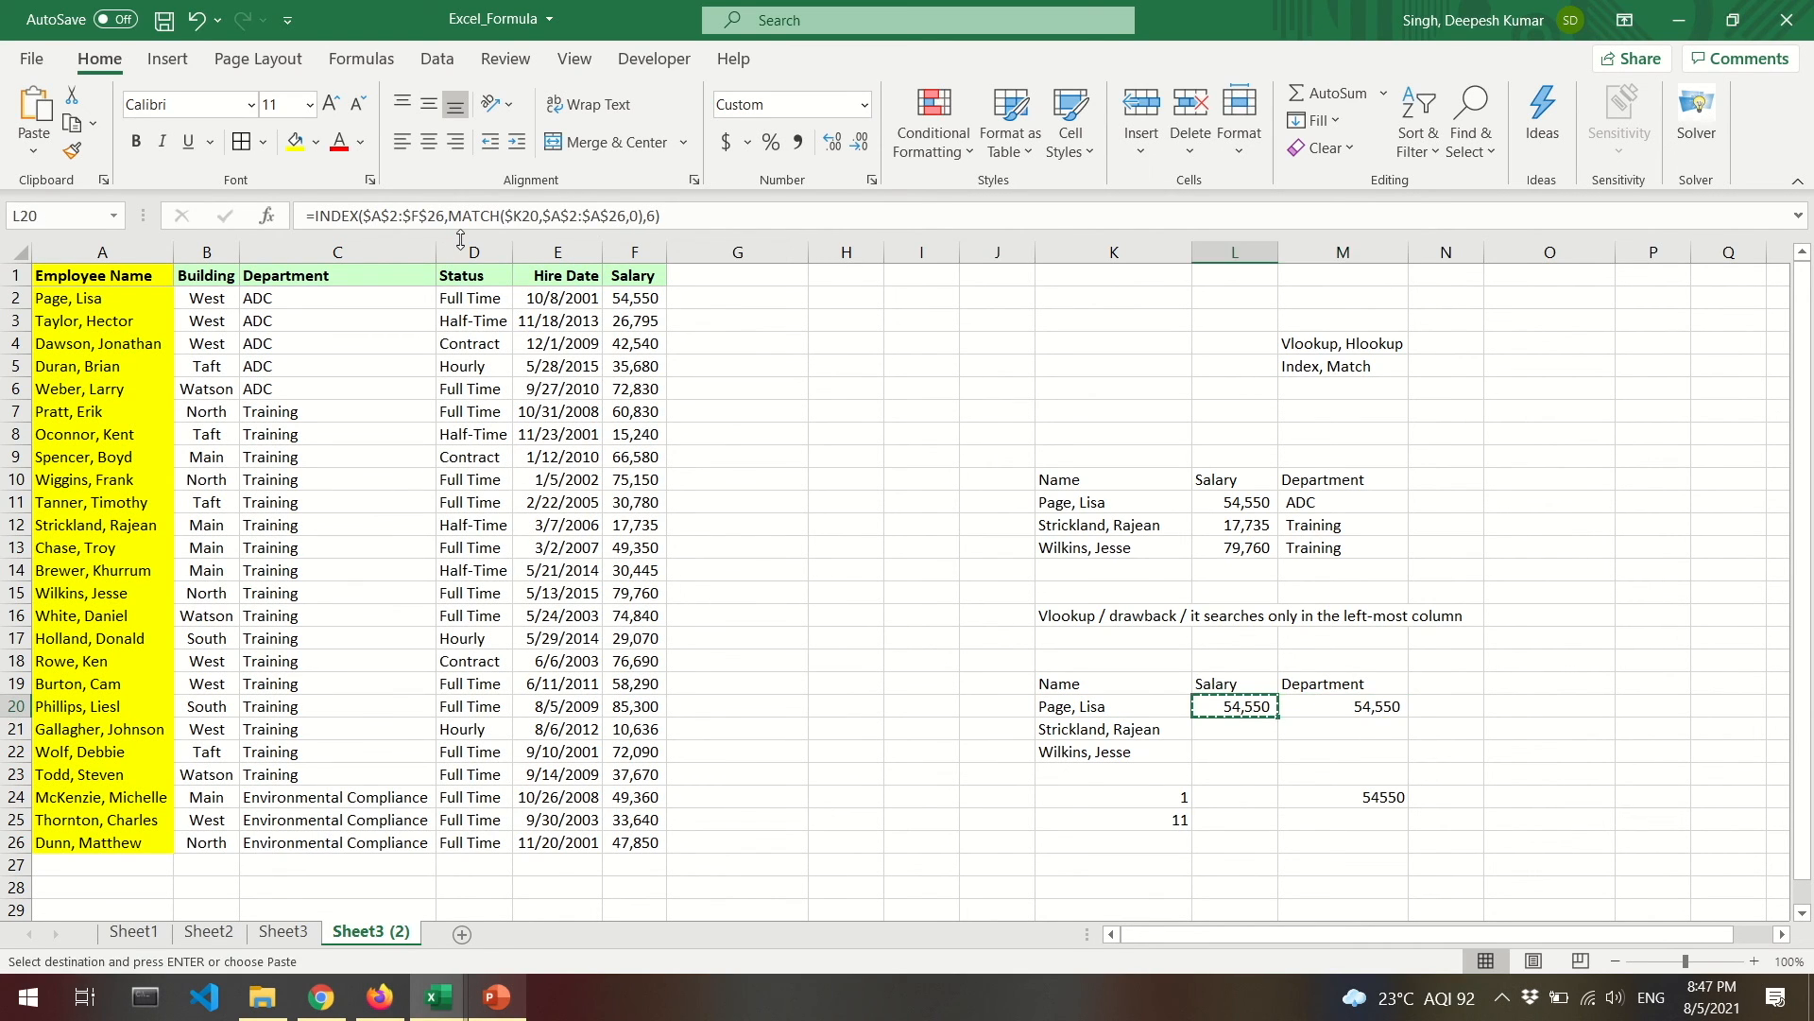
click(655, 216)
key(BackSpace)
key(BackSpace)
text(3))
key(ctrl+Return)
Step: Copy the INDEX/MATCH formulas from L20:M20 down to rows 21 and 22
key(shift+Left)
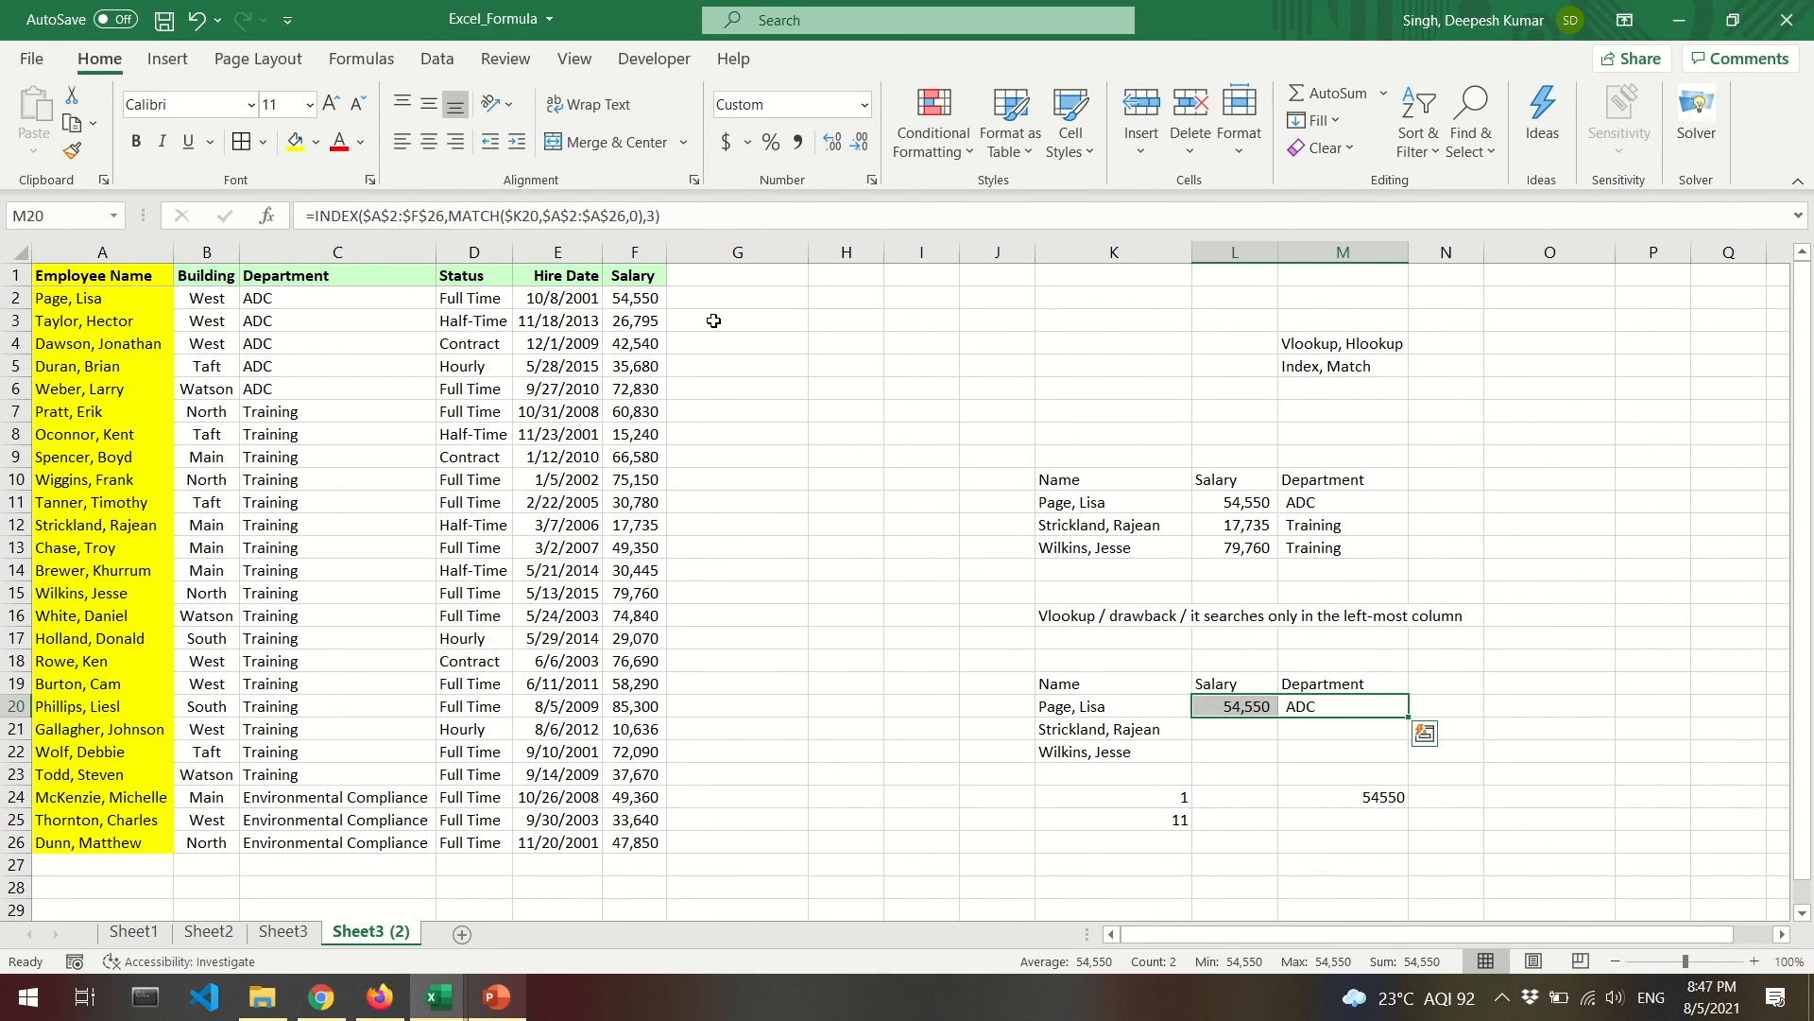
key(shift+Down)
key(shift+Down)
key(ctrl+c)
key(ctrl+v)
key(Down)
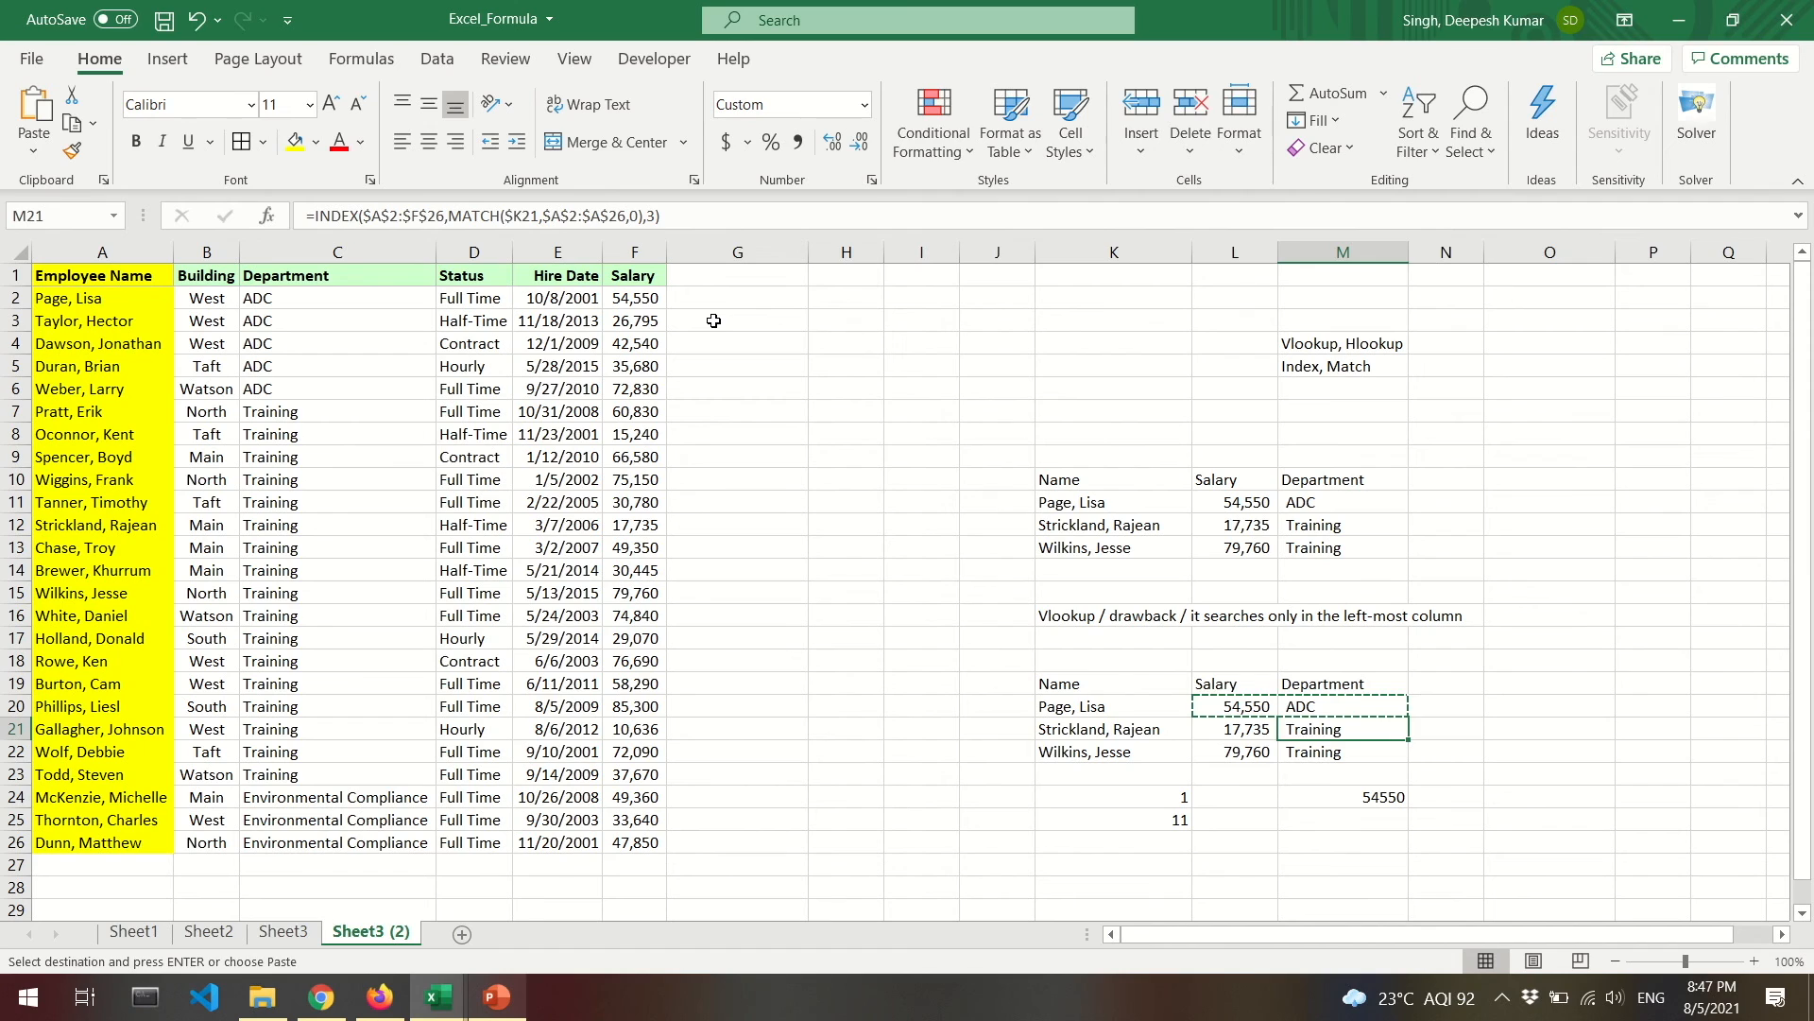
key(Escape)
Step: Compare the INDEX/MATCH results in L20:M22 with the VLOOKUP results and formulas in rows 11 to 13
click(1230, 706)
drag(1229, 706, 1250, 749)
drag(1248, 523, 1255, 554)
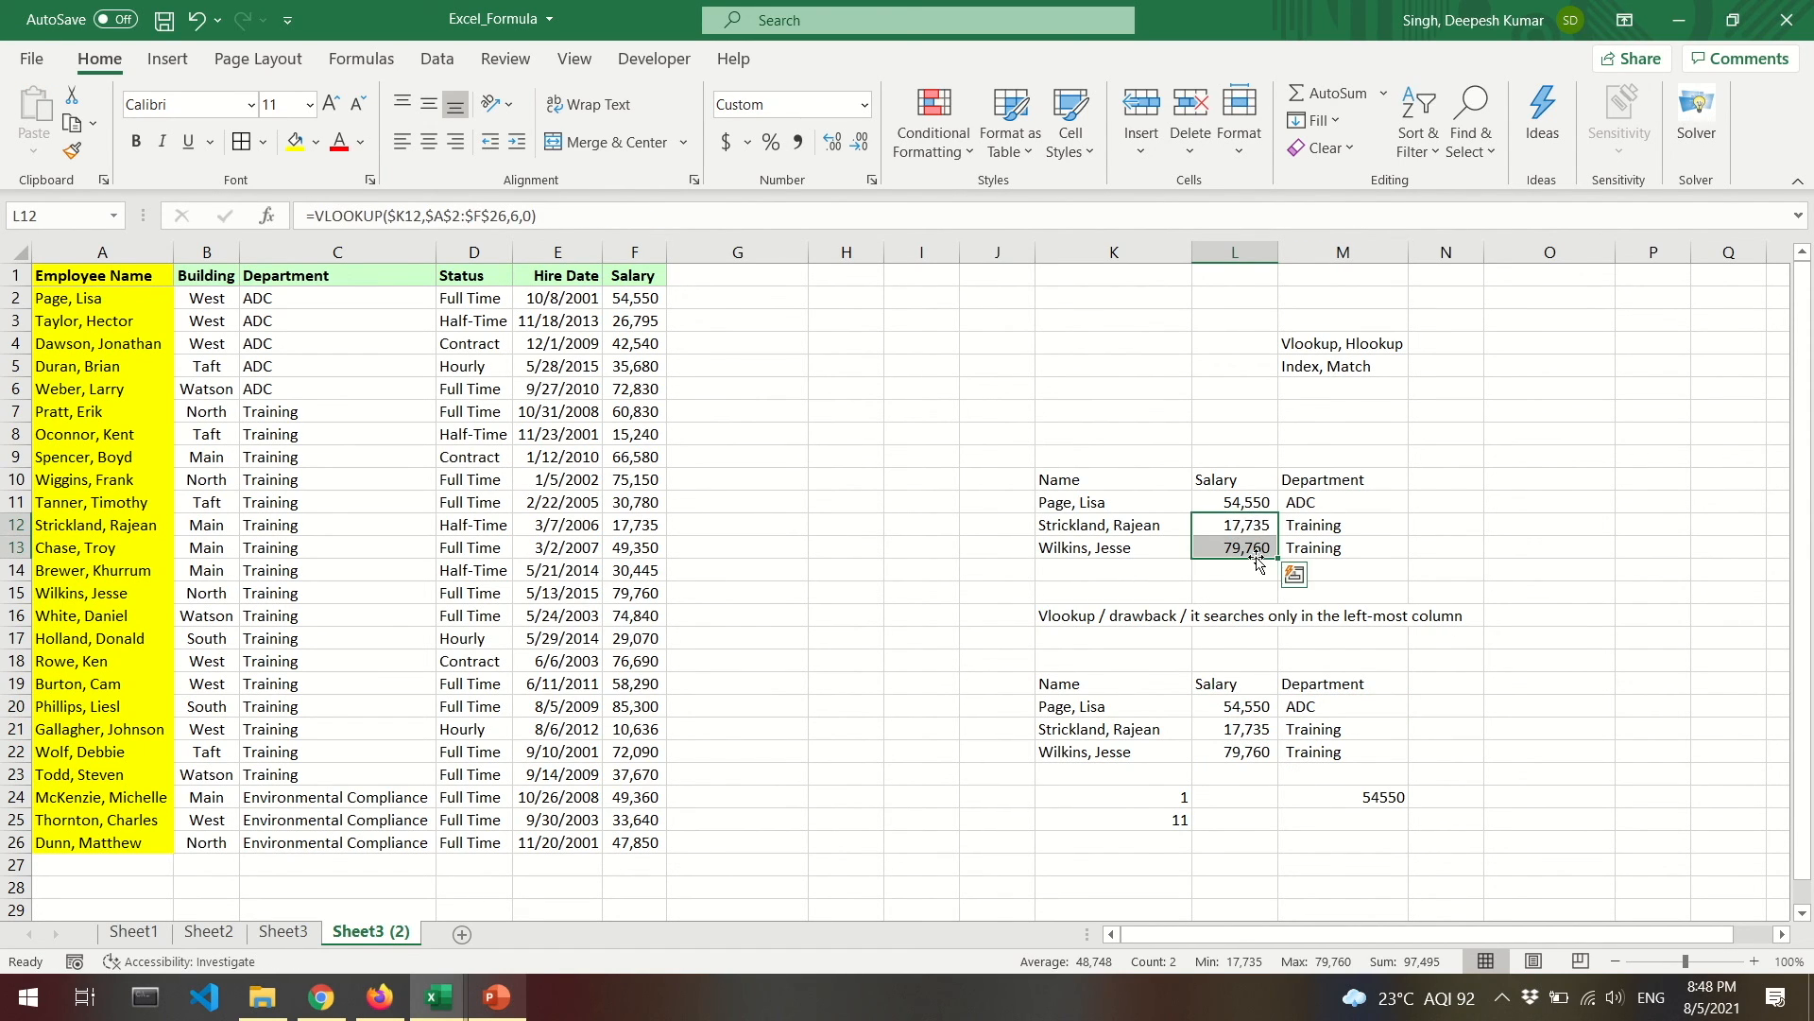
click(1249, 545)
click(1244, 518)
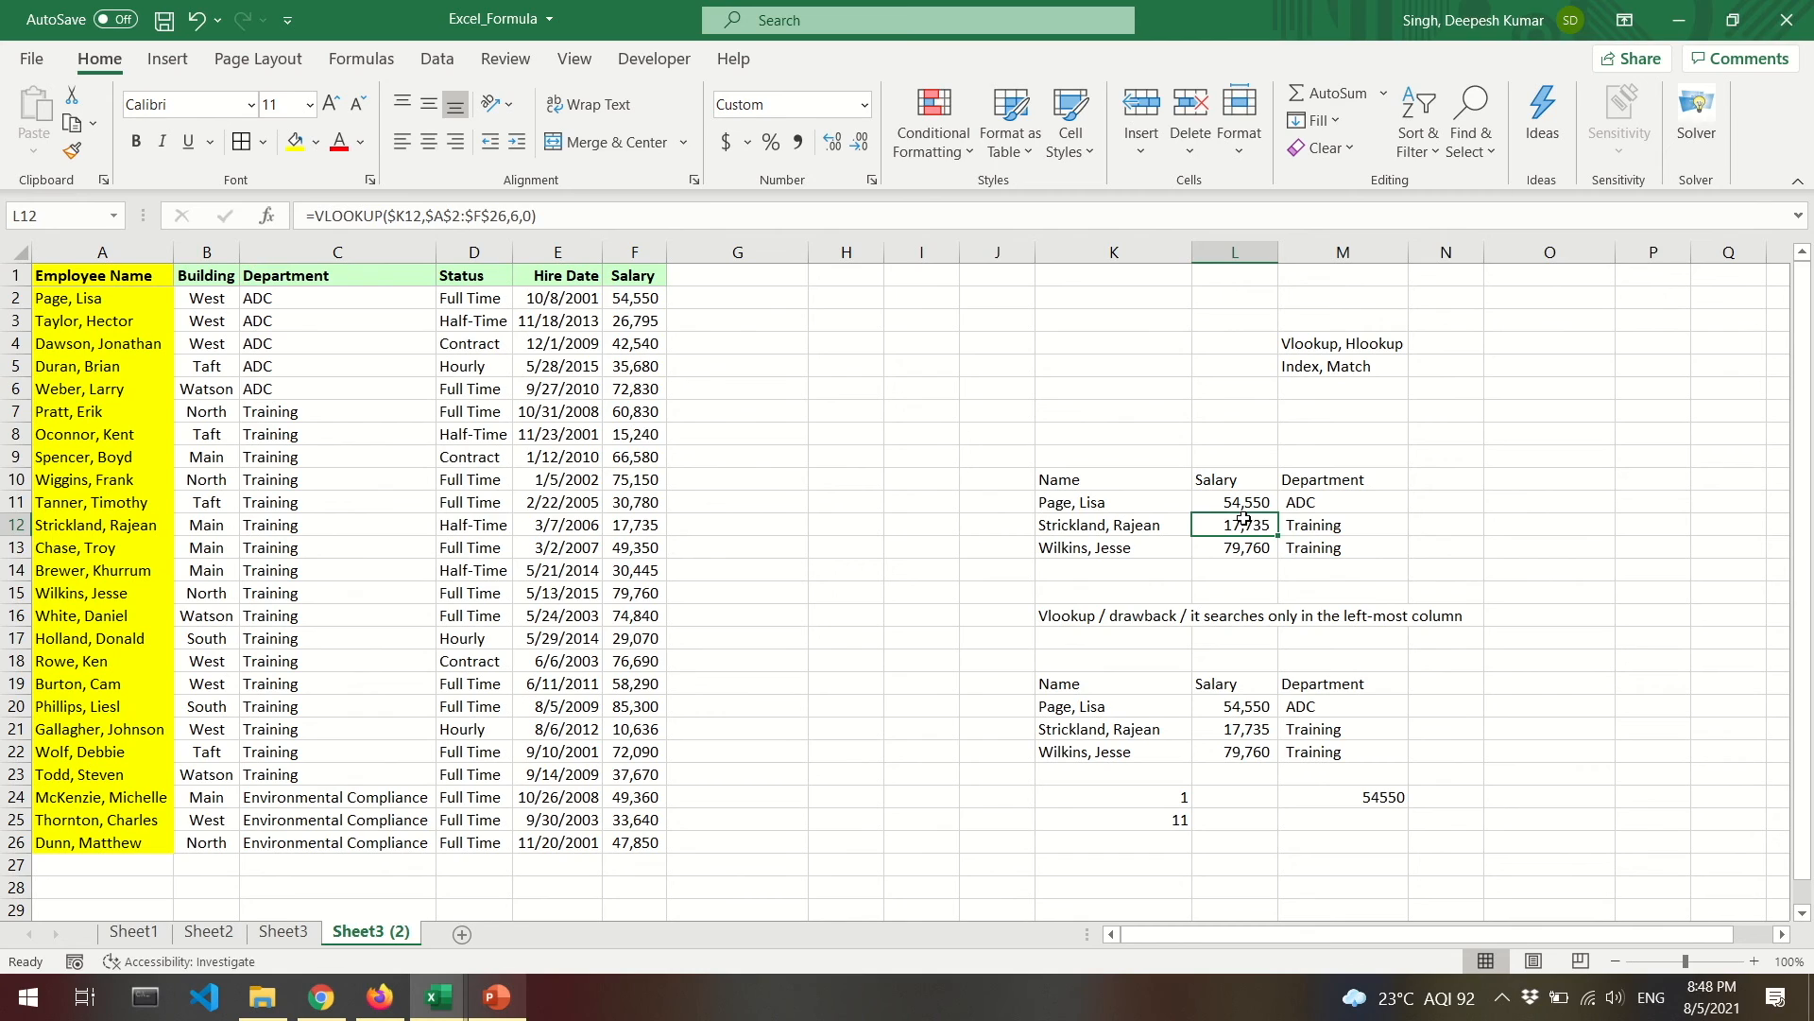
click(1253, 746)
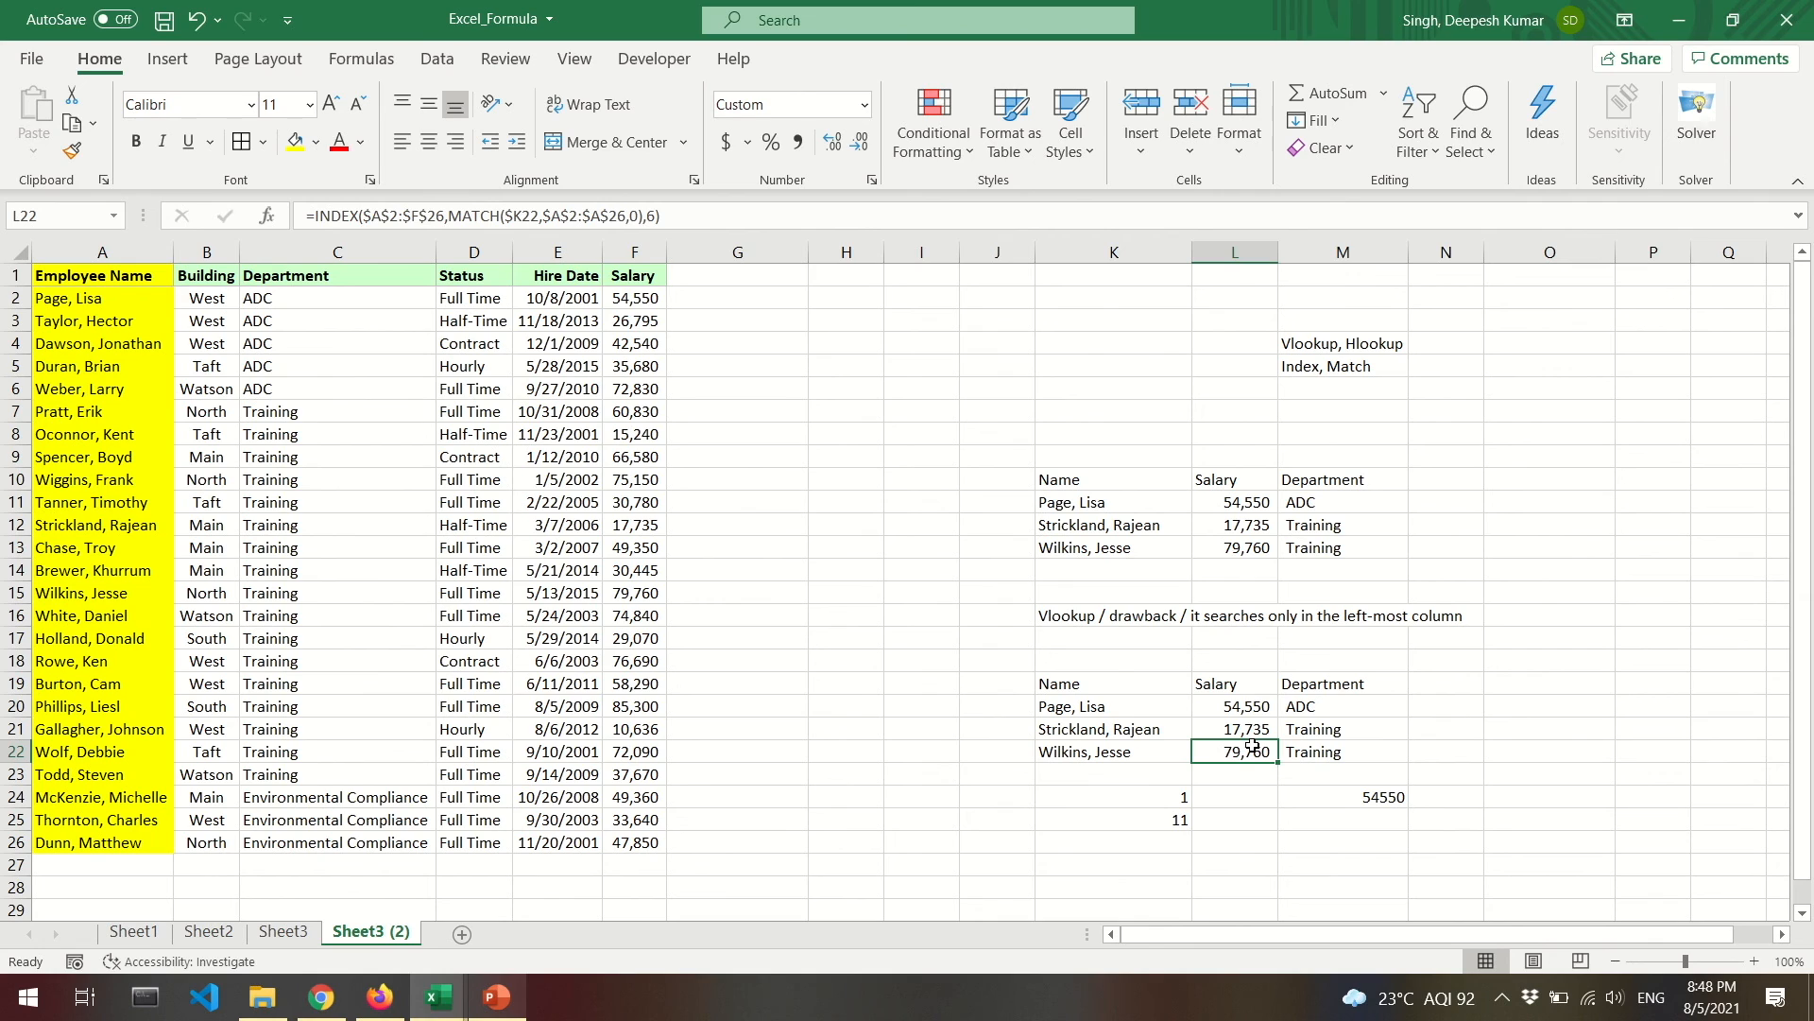
click(1243, 504)
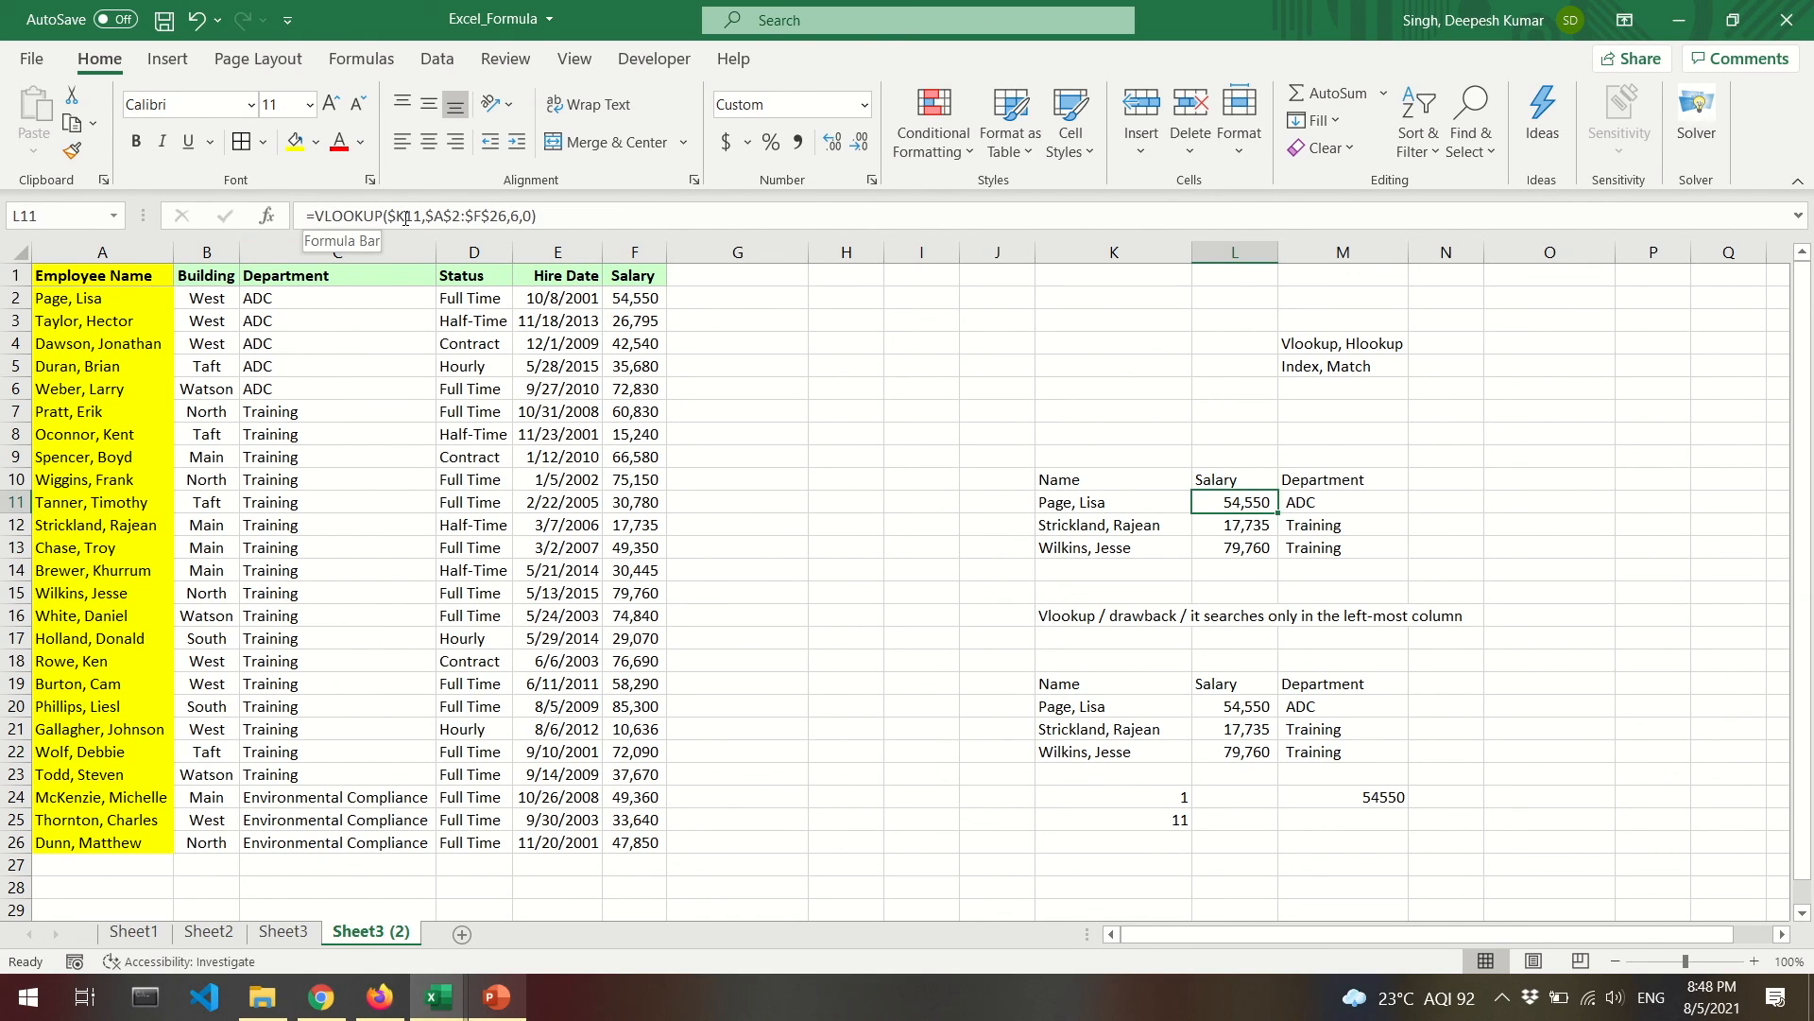
click(1248, 700)
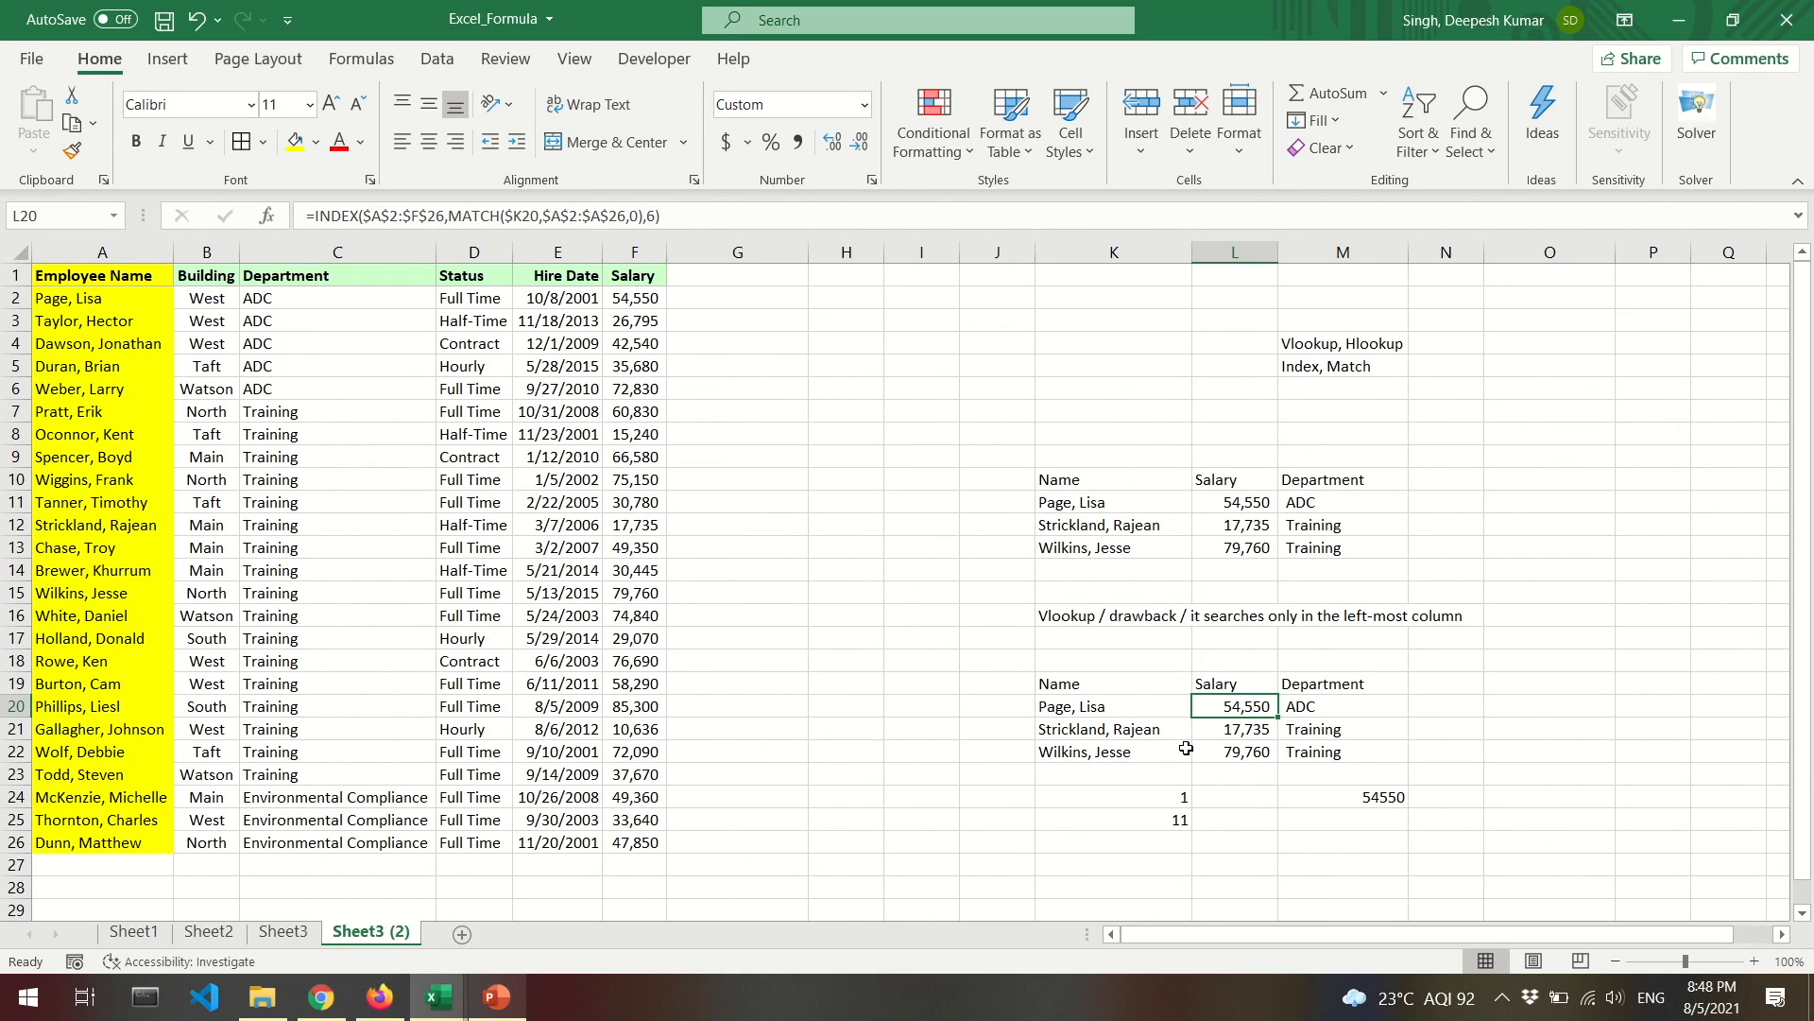
Step: Run Trace Dependents on L20 and dismiss the message
click(362, 58)
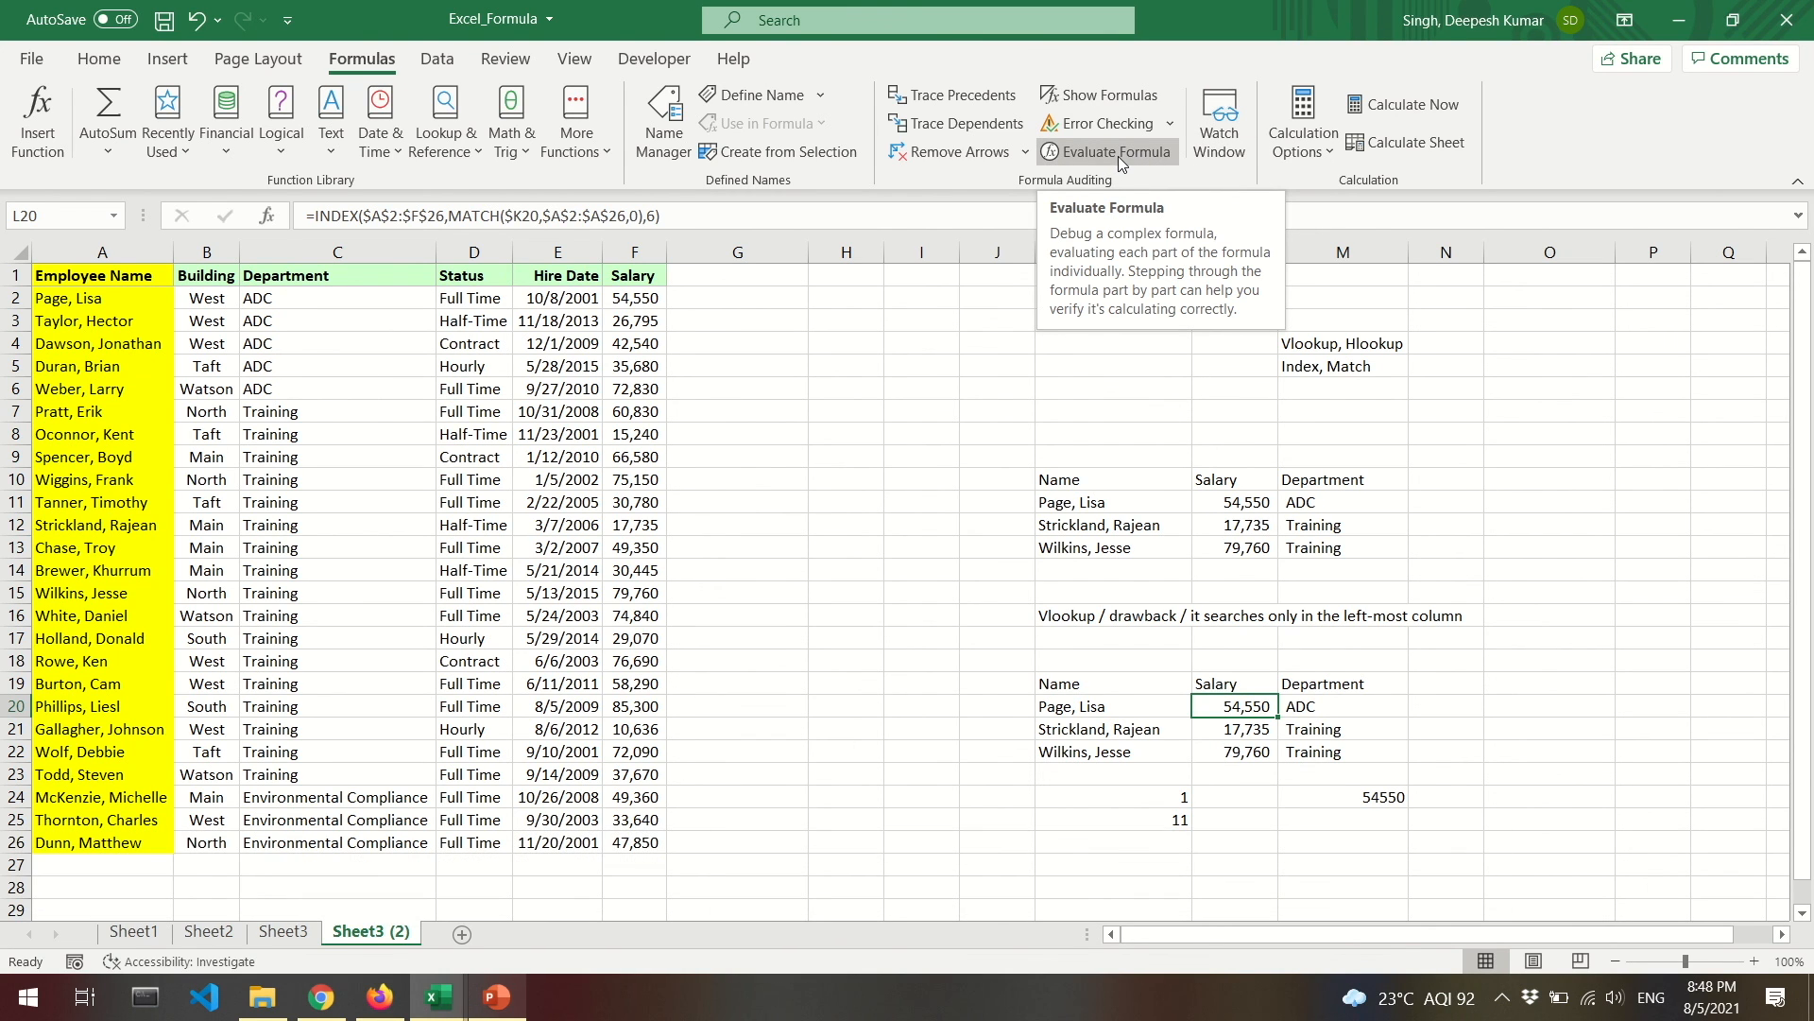
click(964, 123)
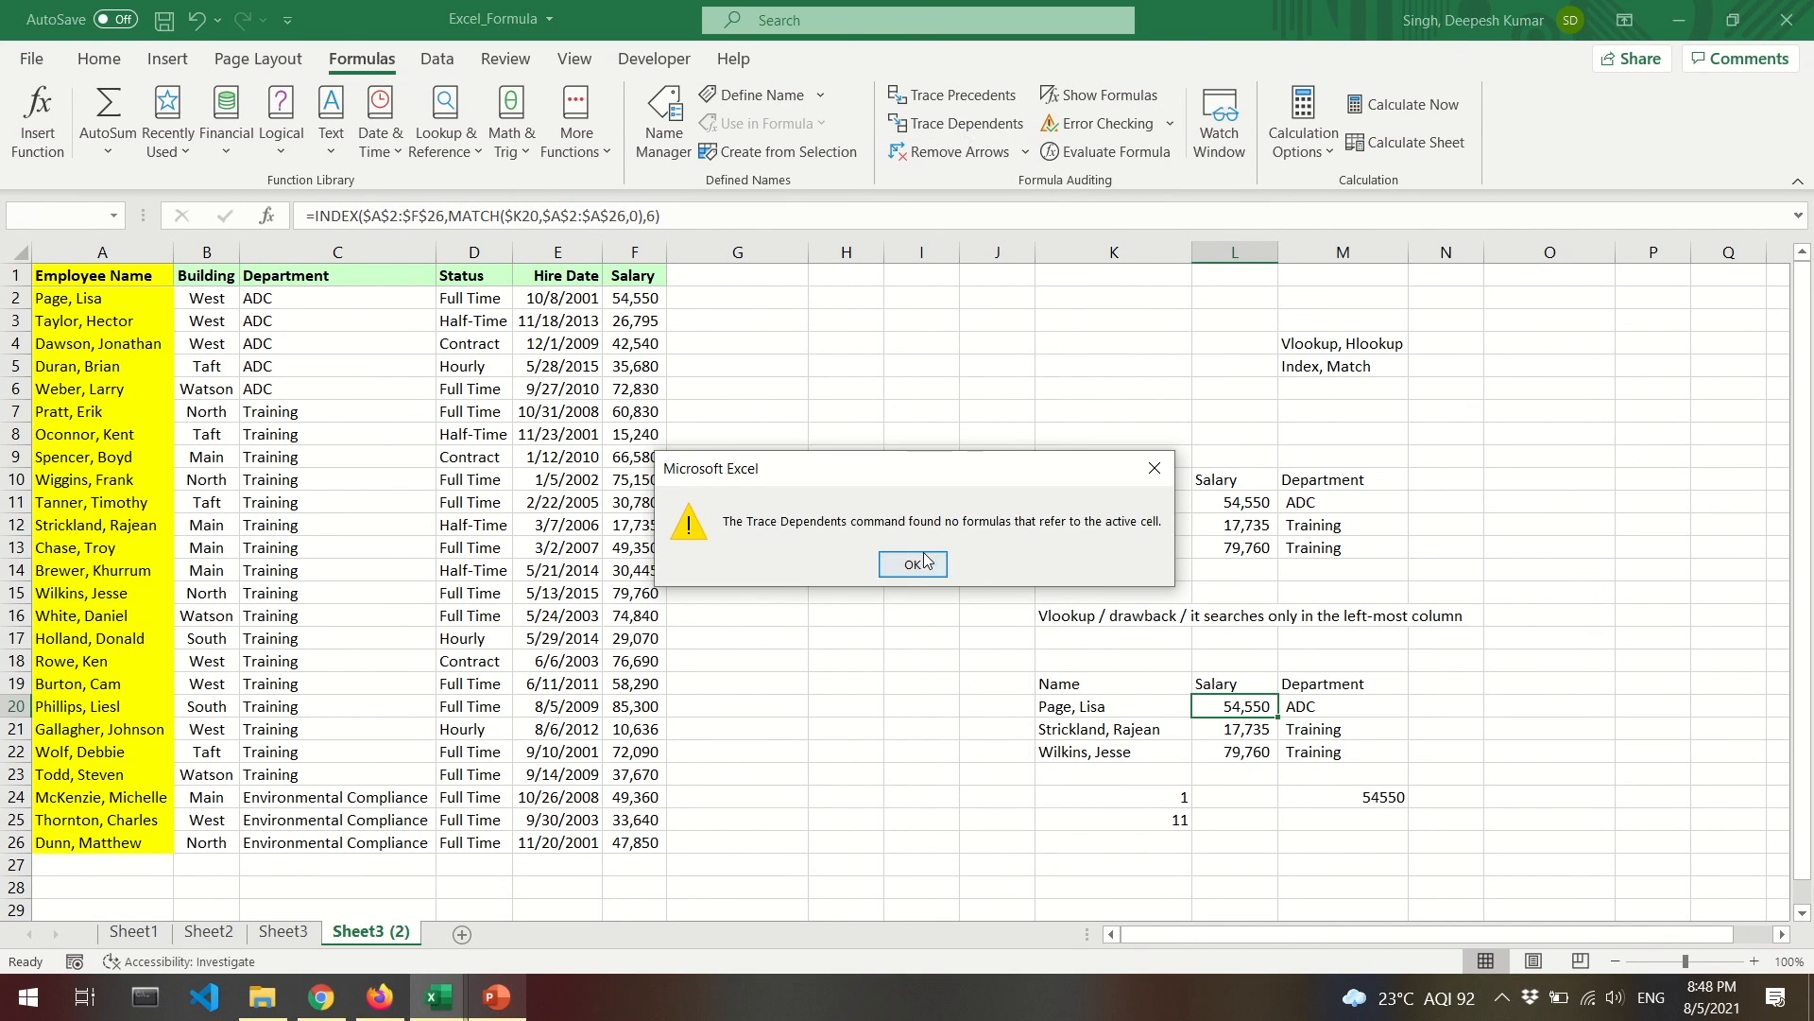
click(916, 564)
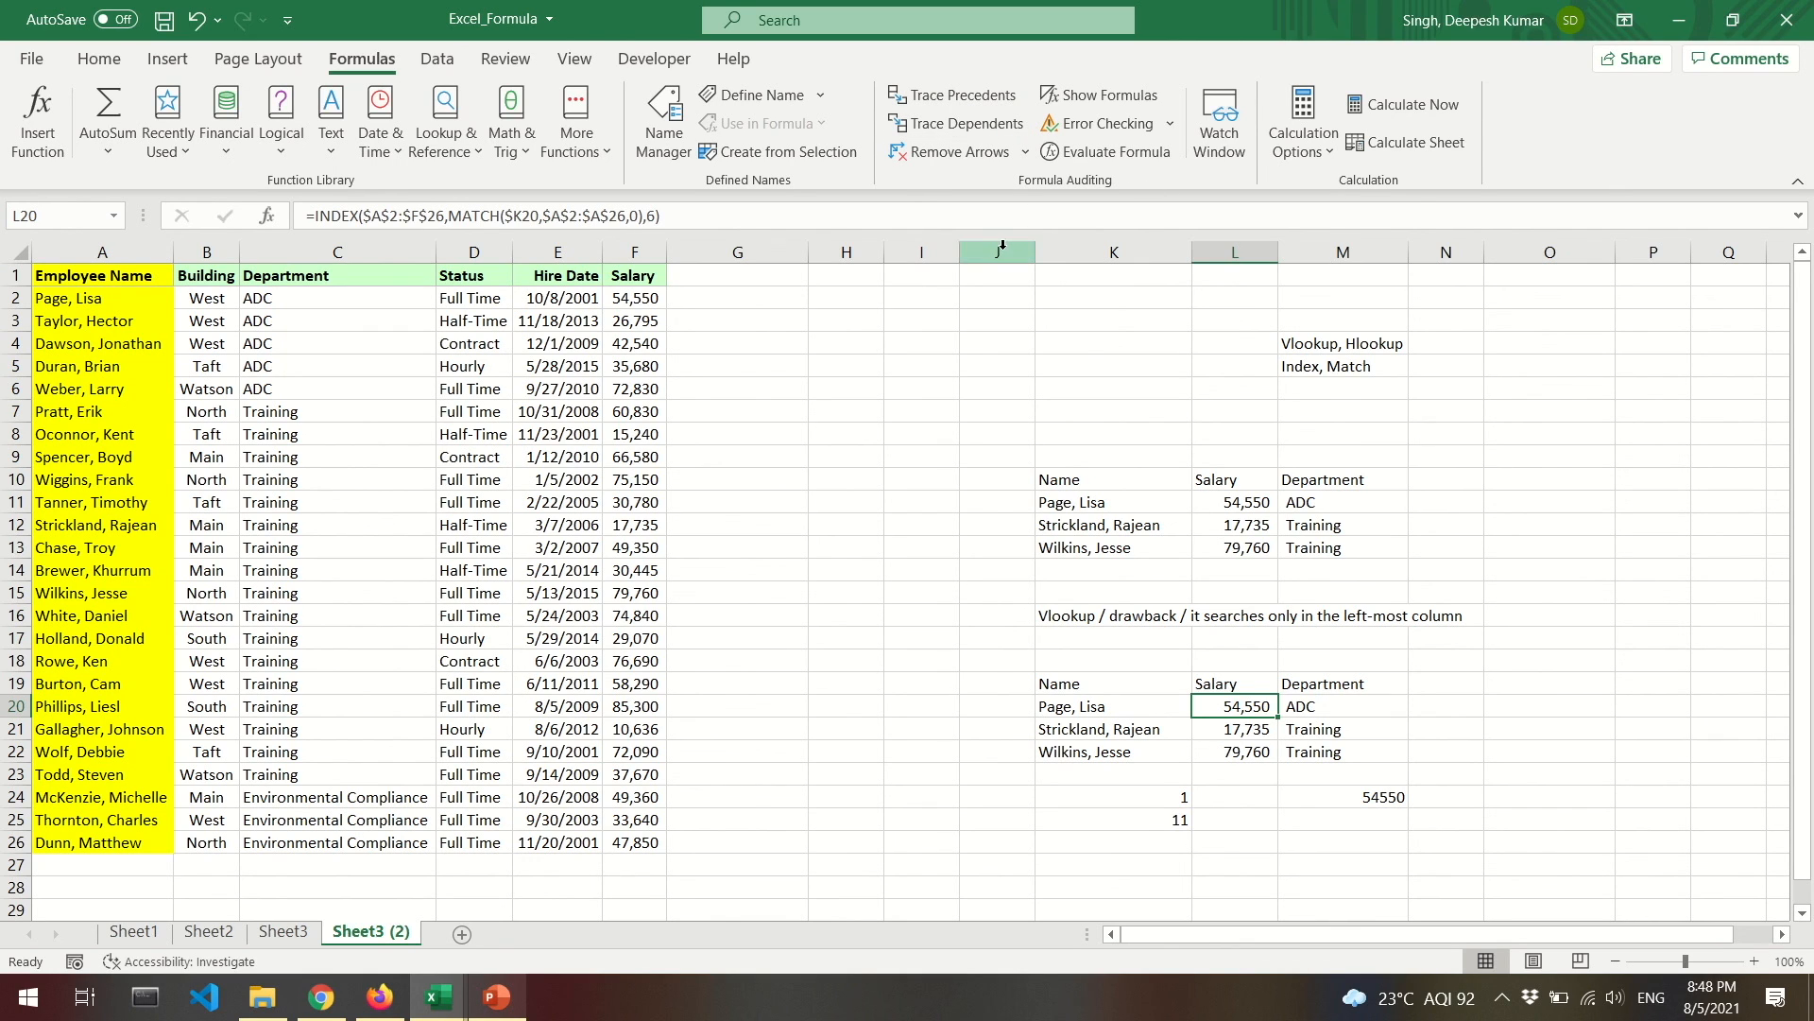
Step: Browse Sheet3's OFFSET salary sum and the formula topic list on Sheet1
click(1011, 619)
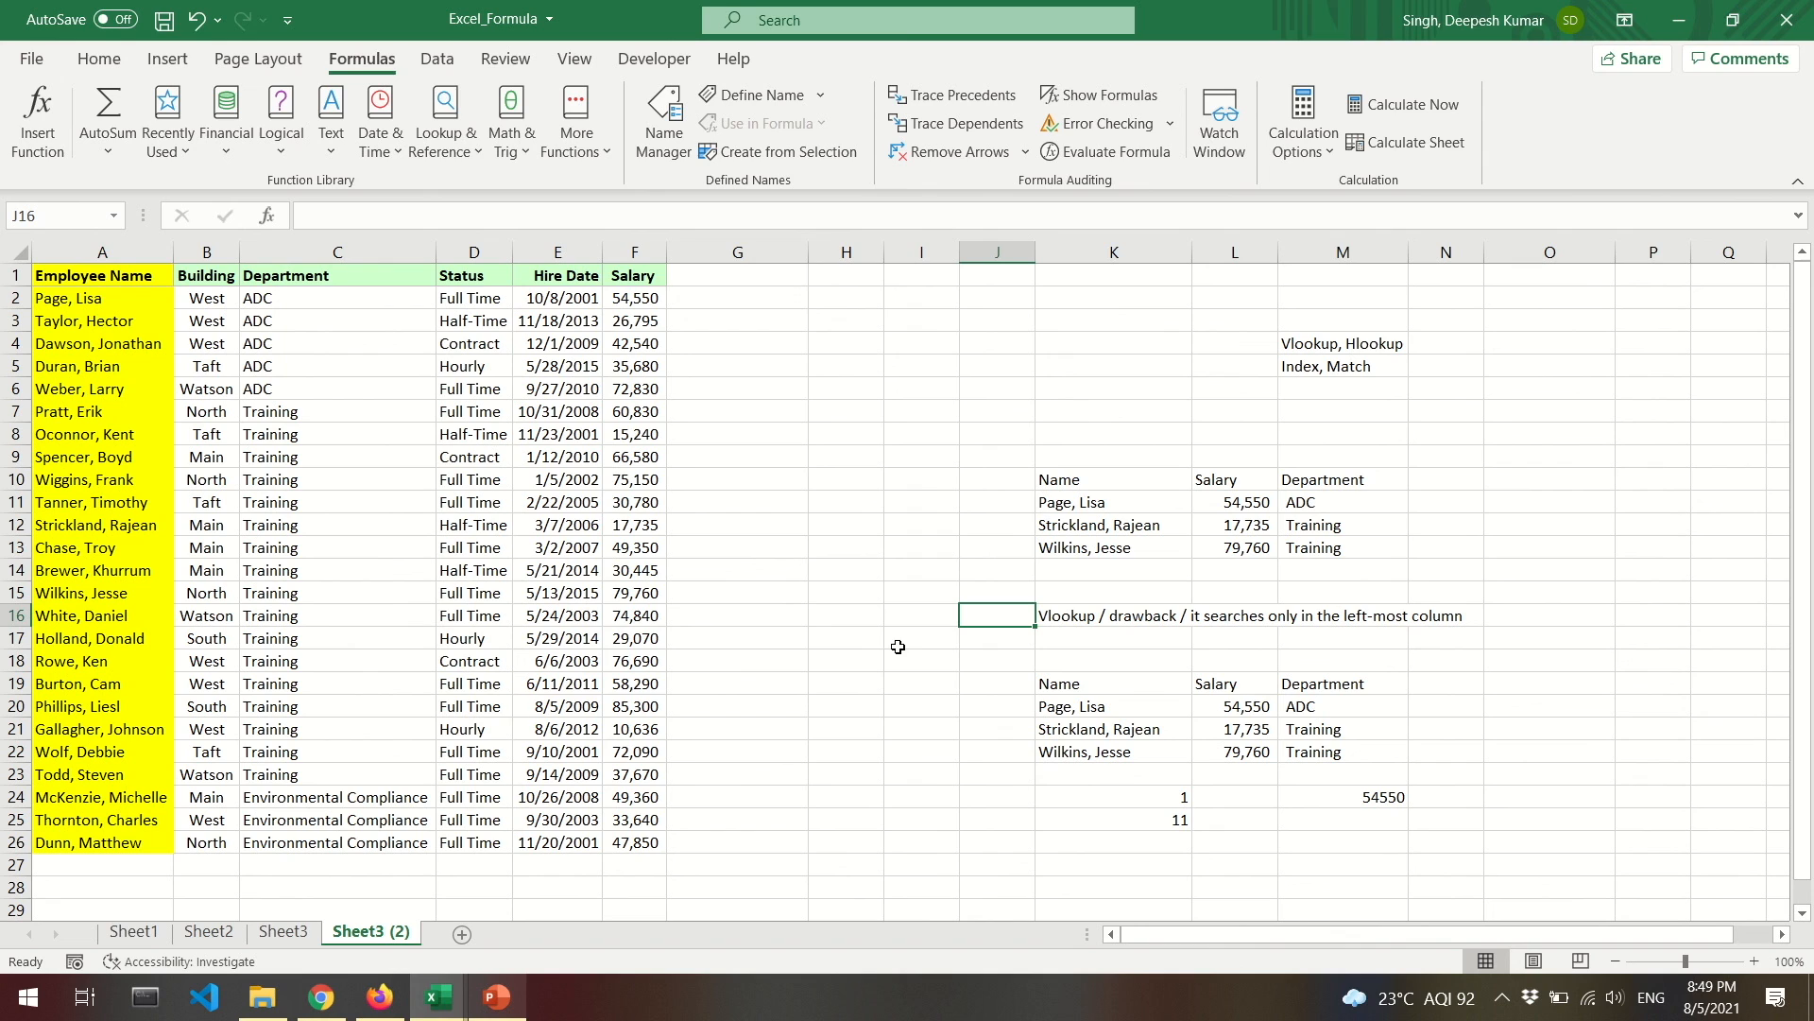
click(293, 936)
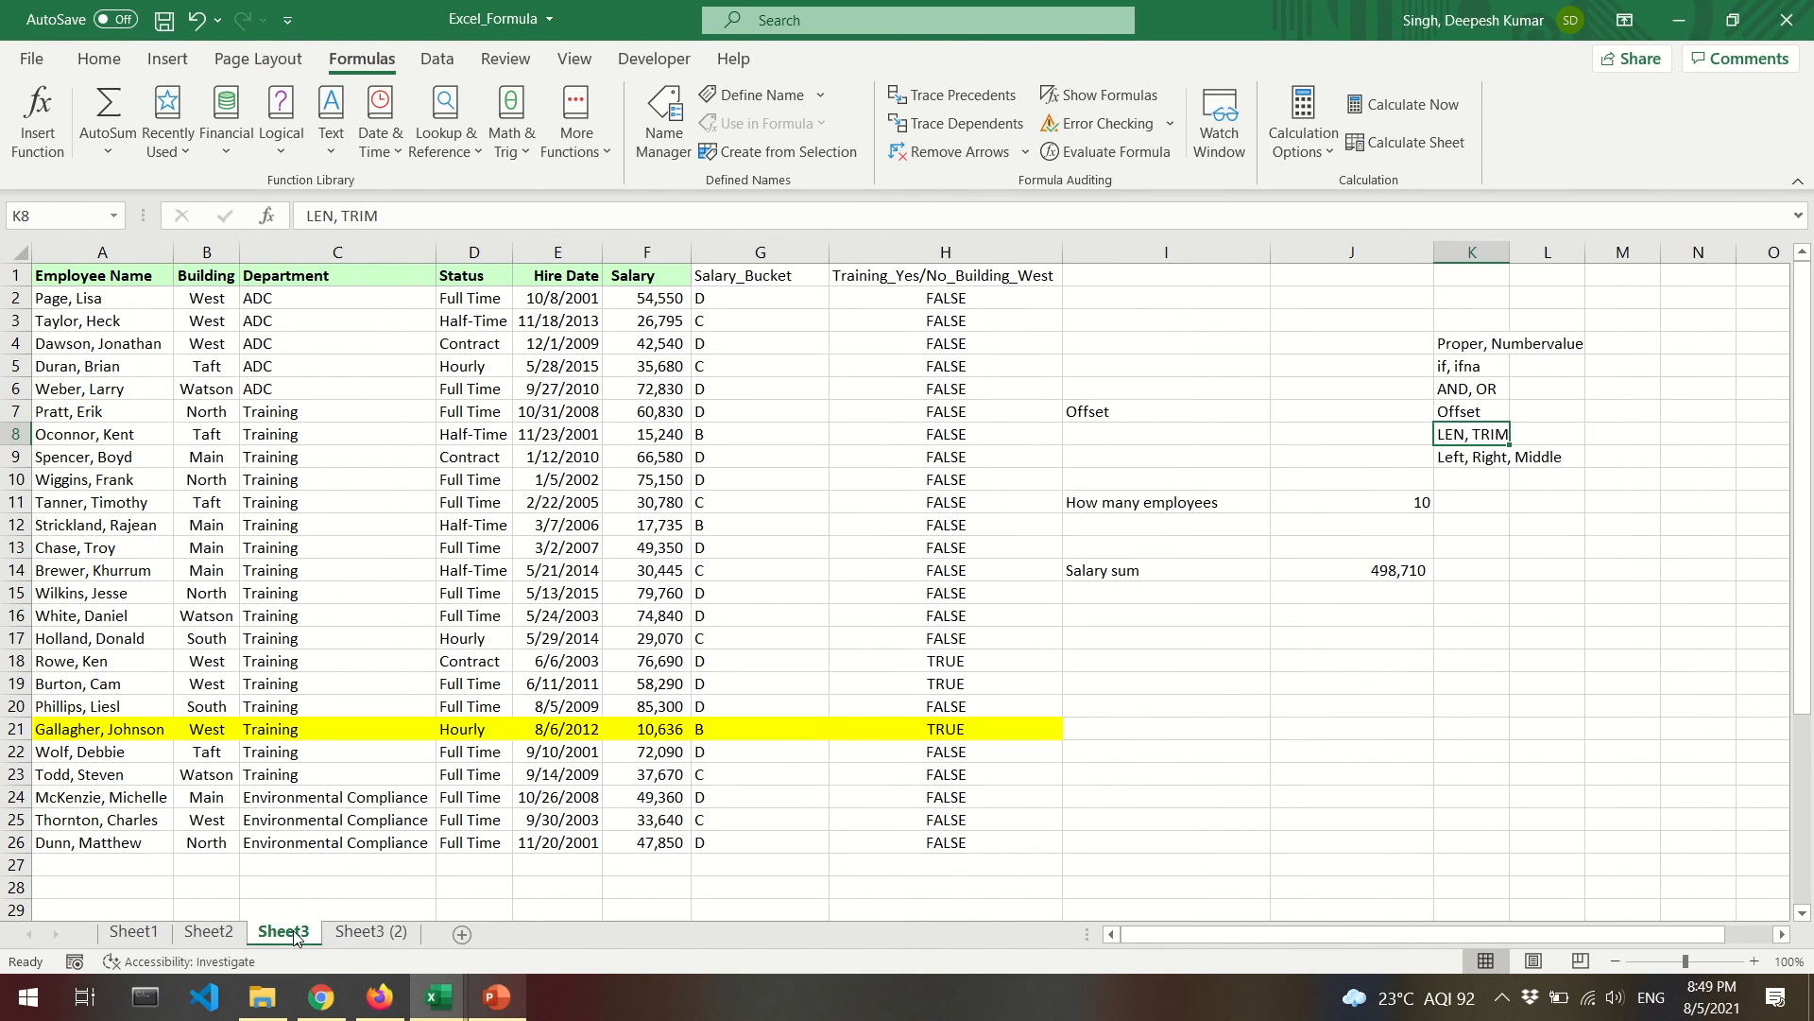
click(1330, 572)
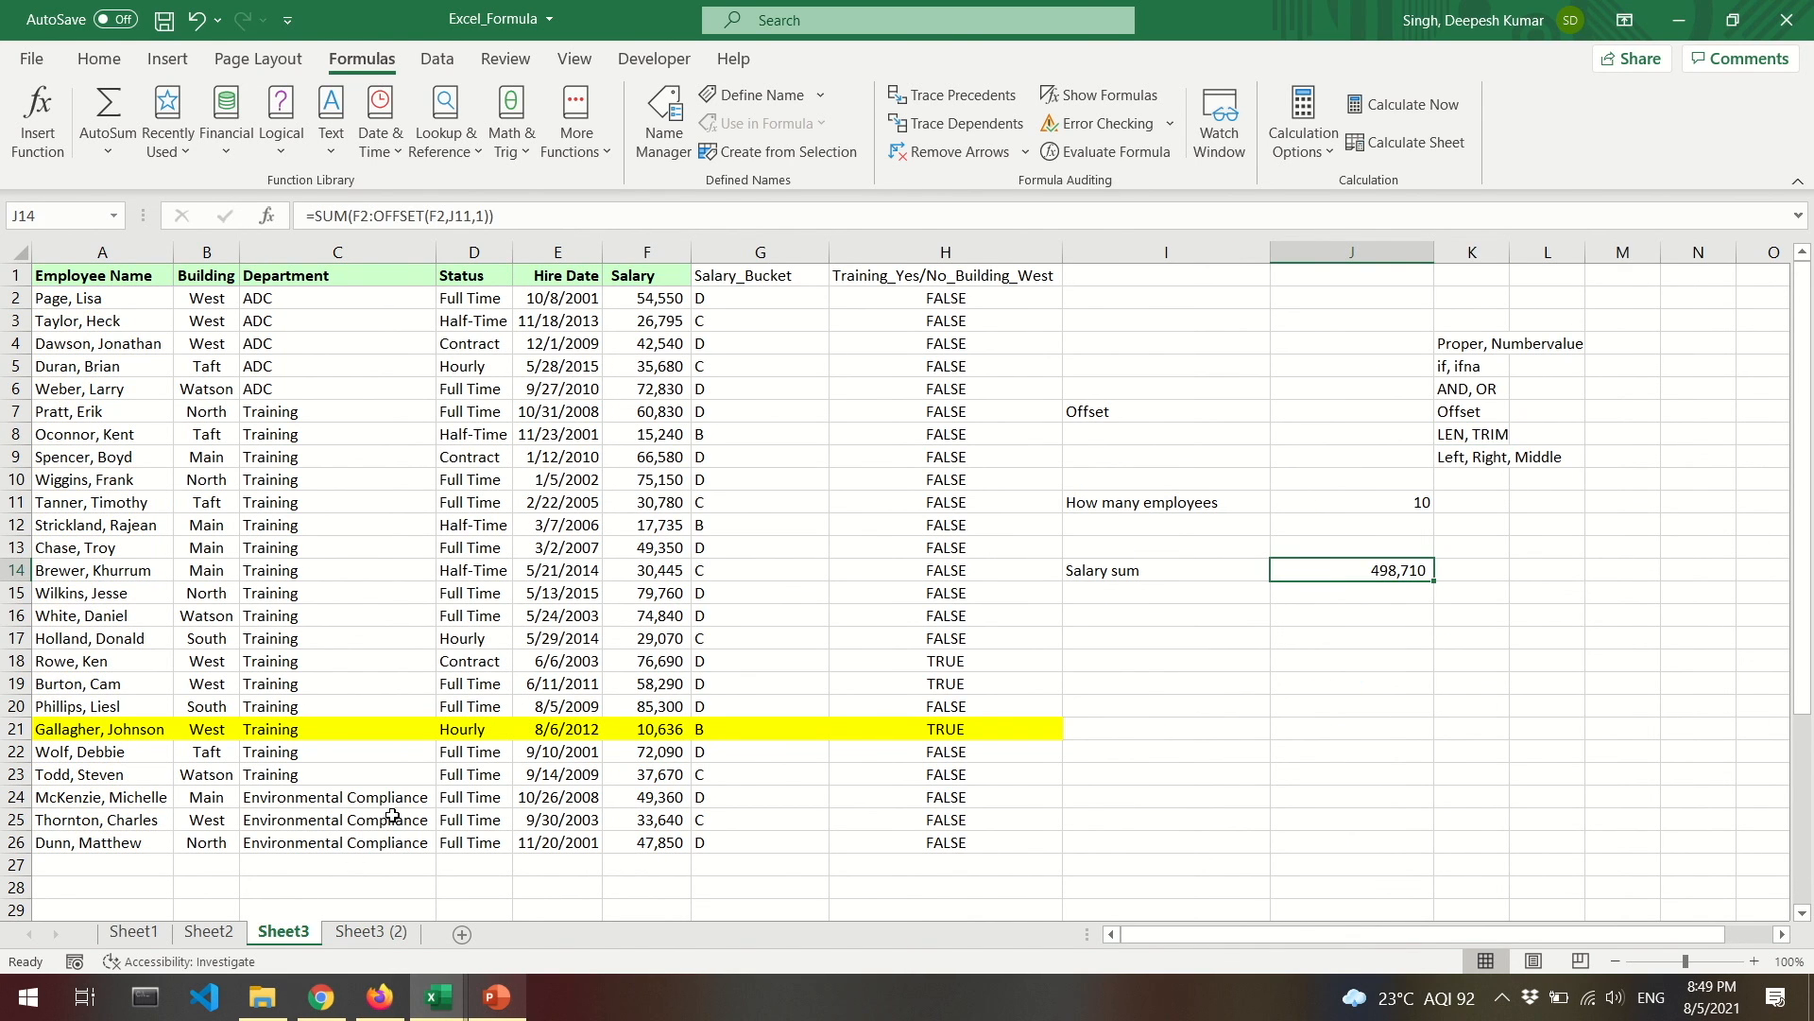
click(227, 933)
click(134, 933)
drag(1181, 571, 1193, 343)
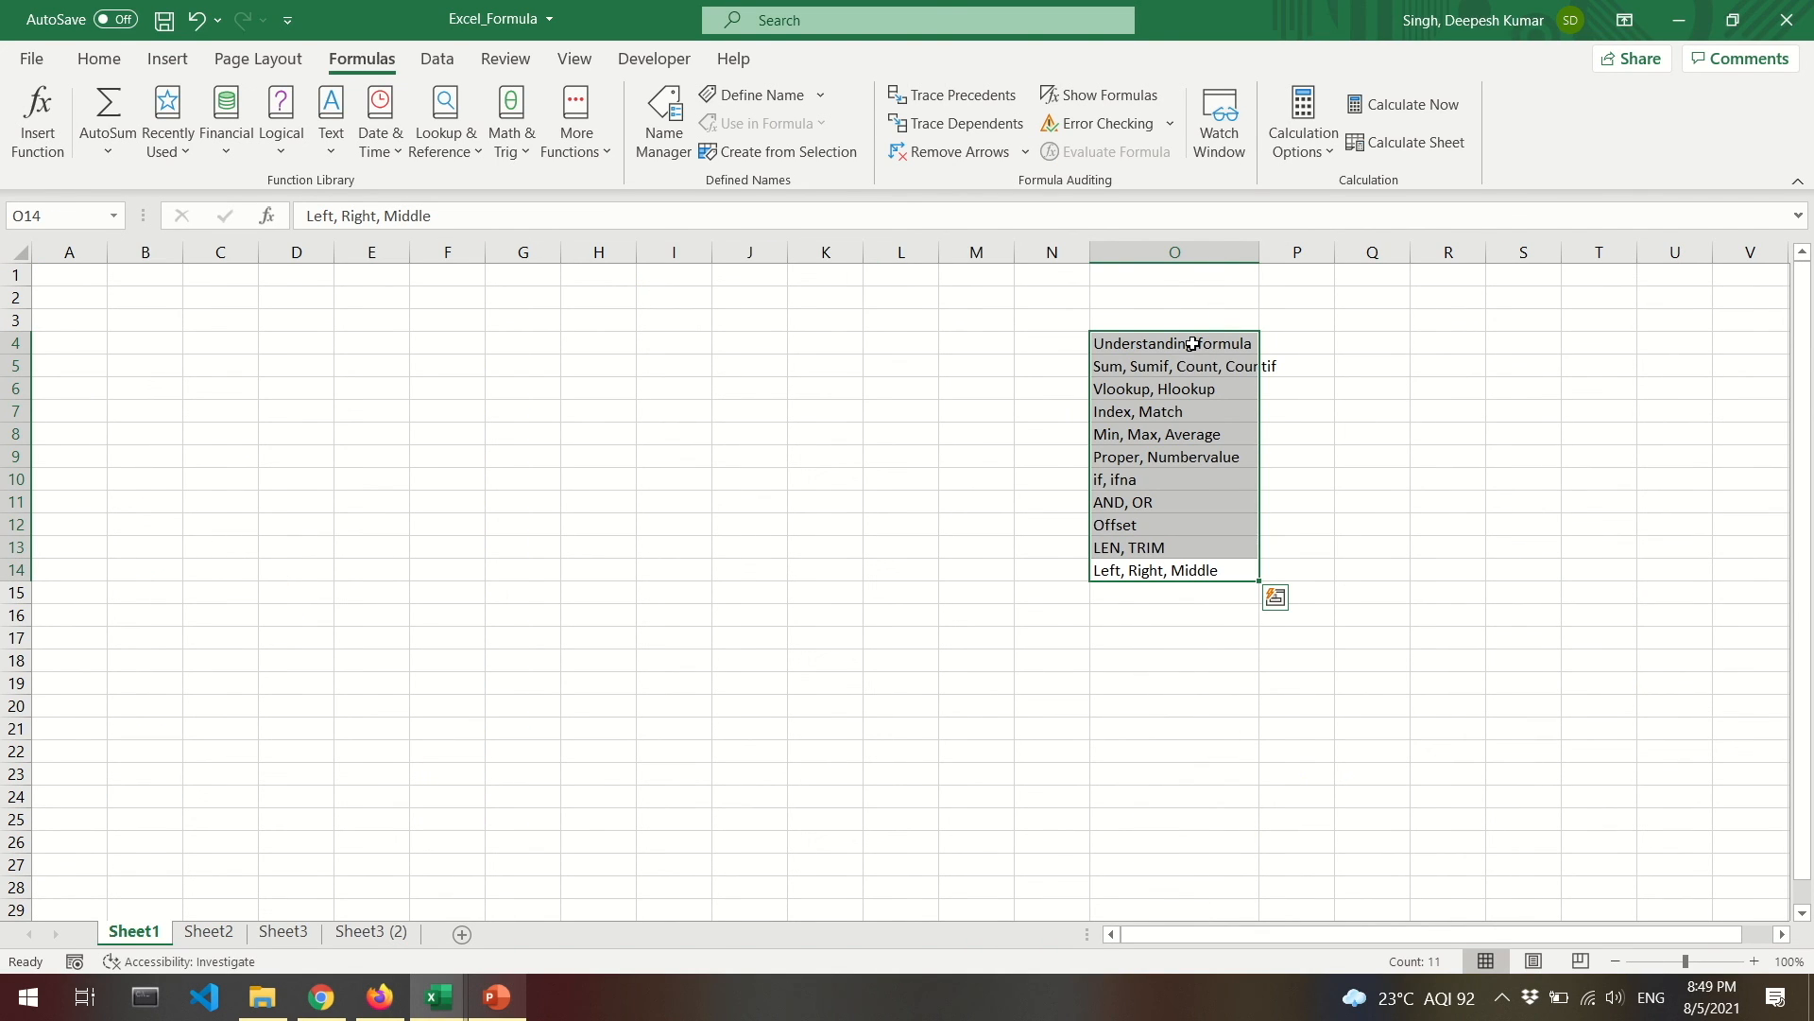